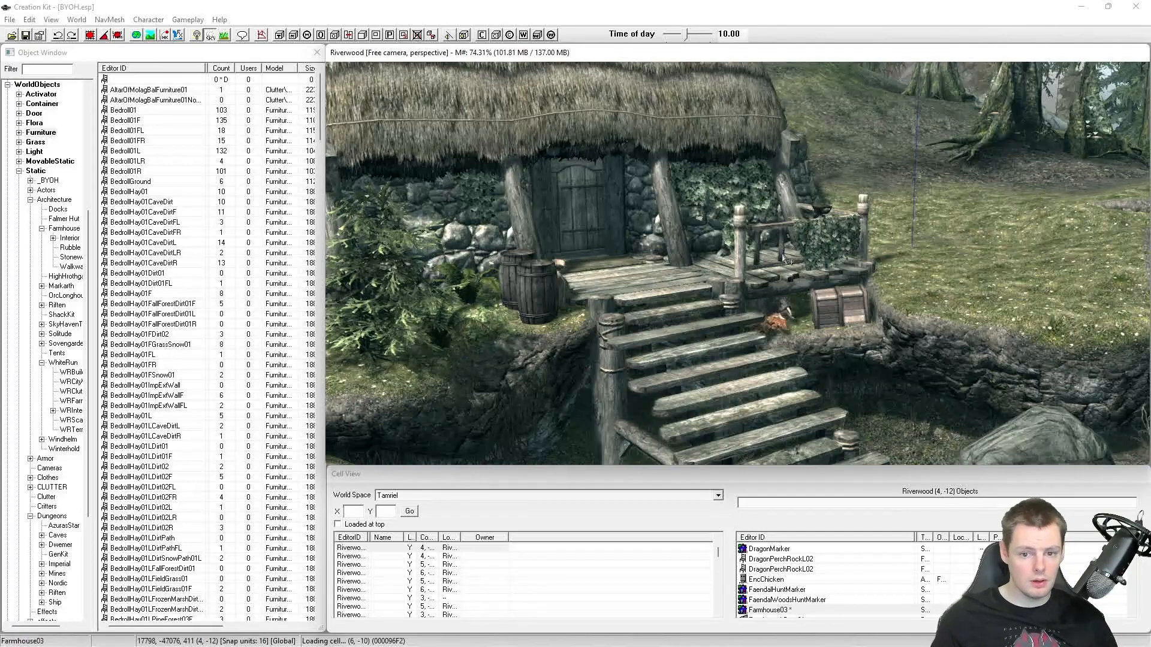
Step: Inspect the parent masters of the Update, Dawnguard, HearthFires and Skyrim master files, leaving the loaded data unchanged
click(11, 35)
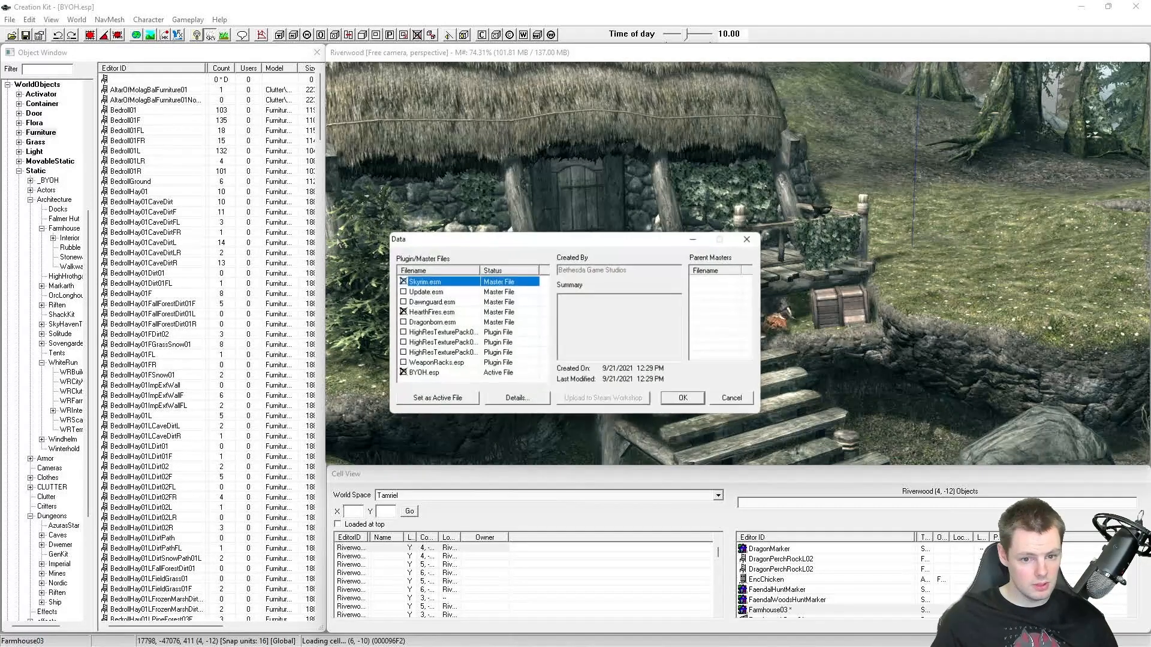
click(426, 292)
click(428, 302)
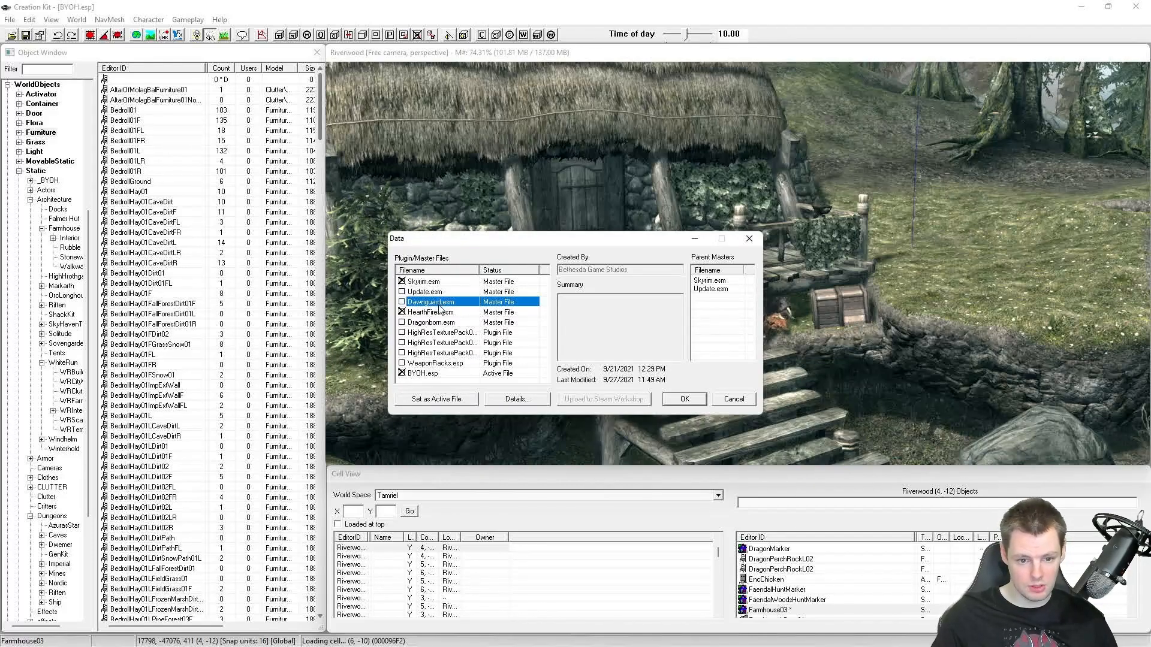
click(440, 311)
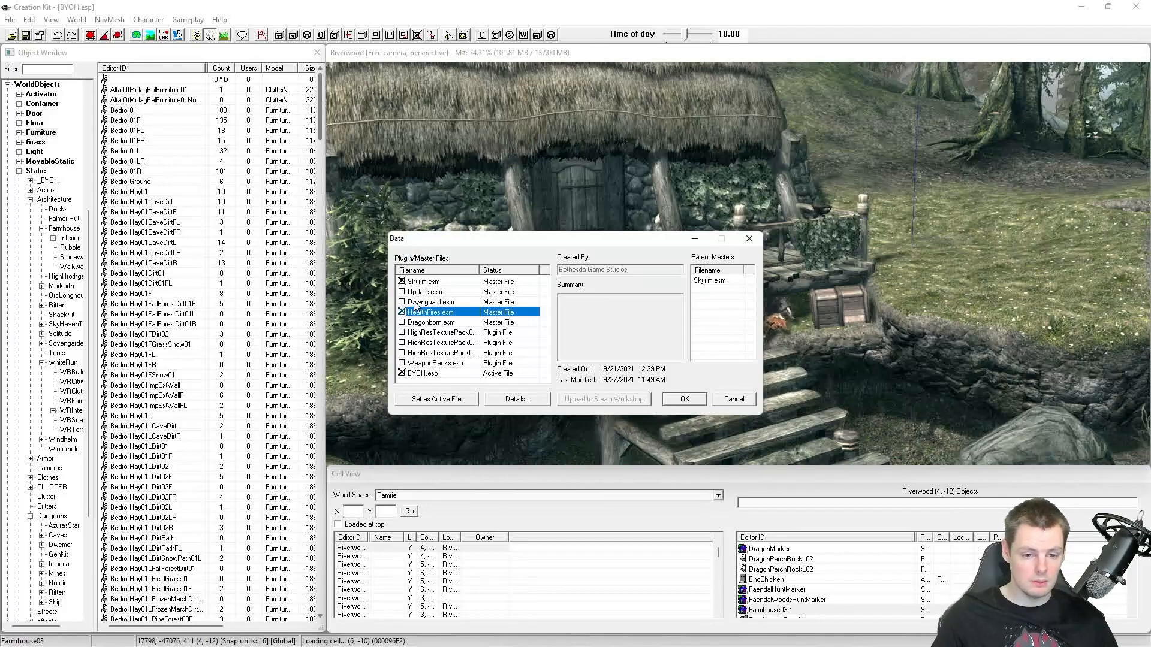
click(428, 302)
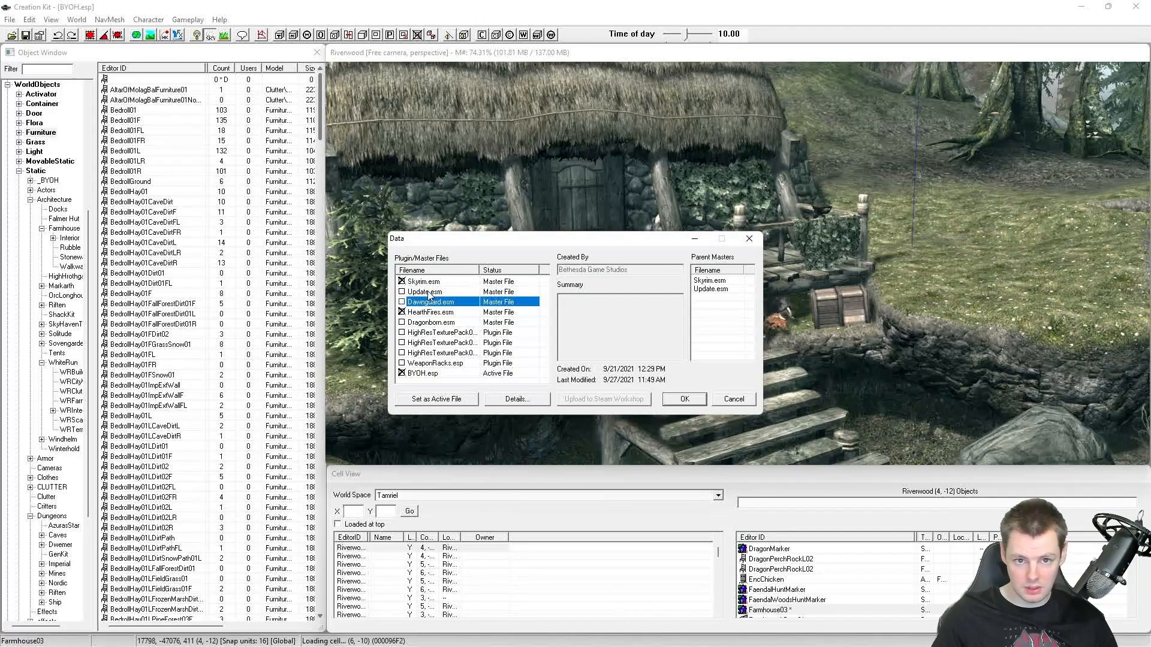
click(425, 283)
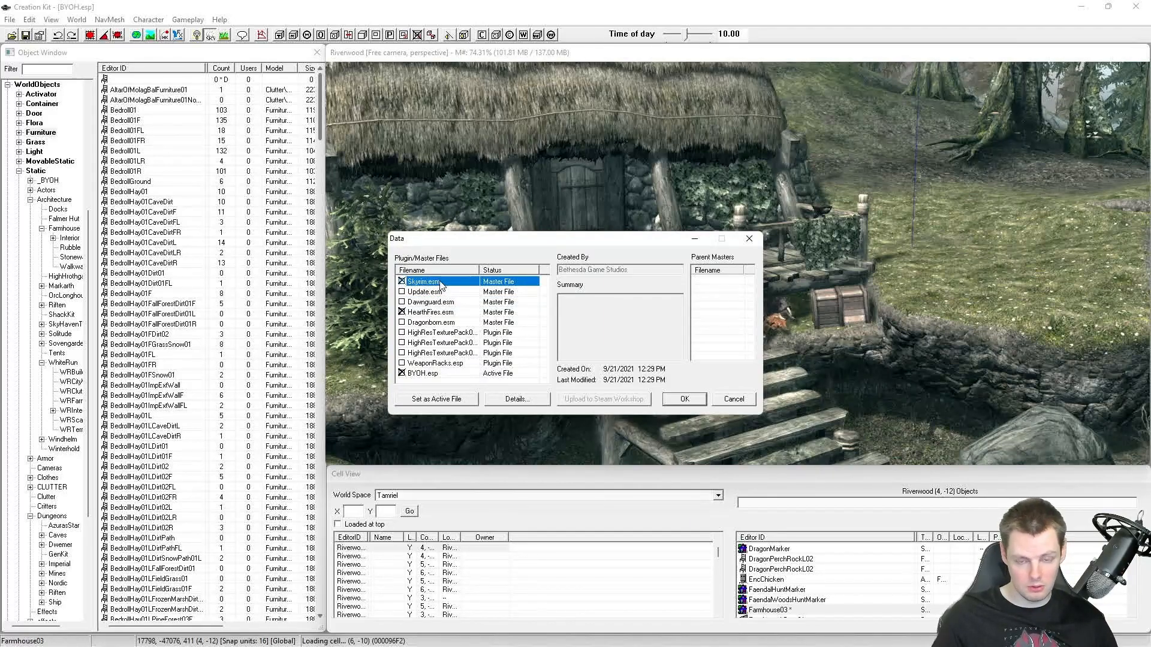
click(730, 400)
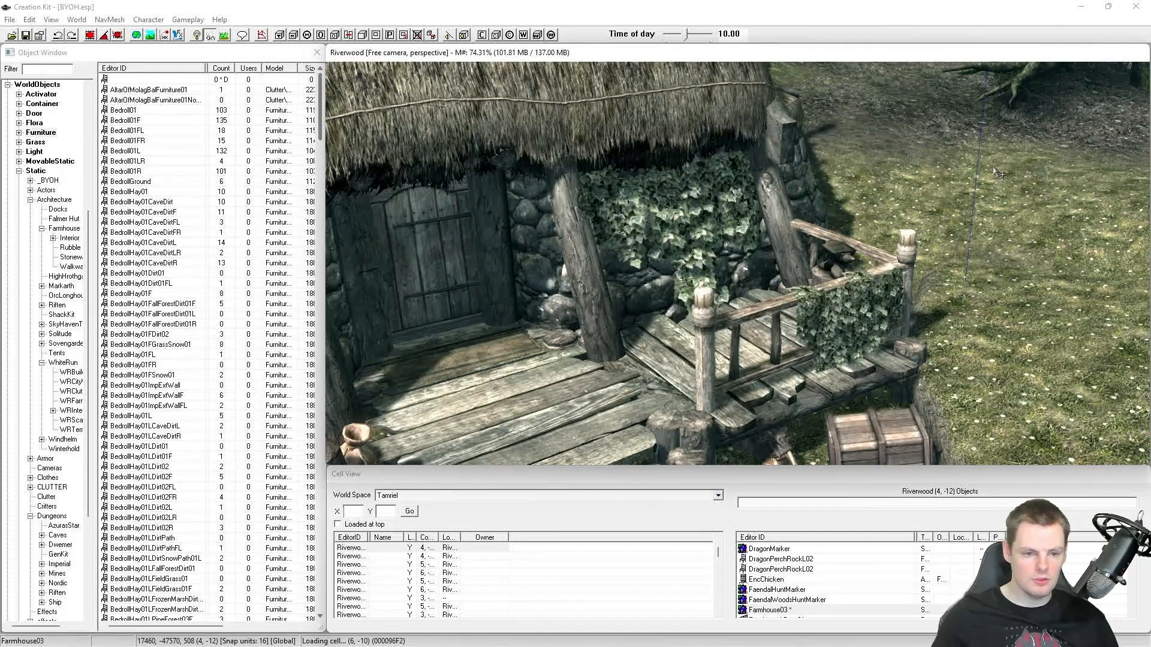
Step: Filter the furniture objects by "workbench" and widen the Editor ID column to show the full names
click(45, 71)
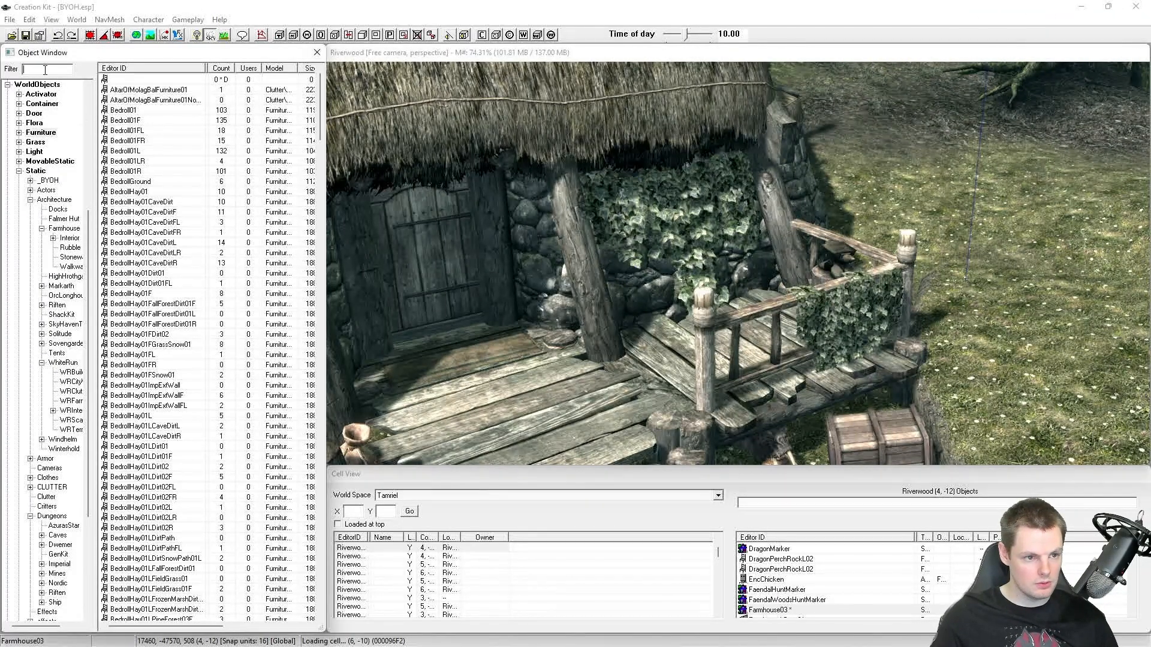
text(workbench)
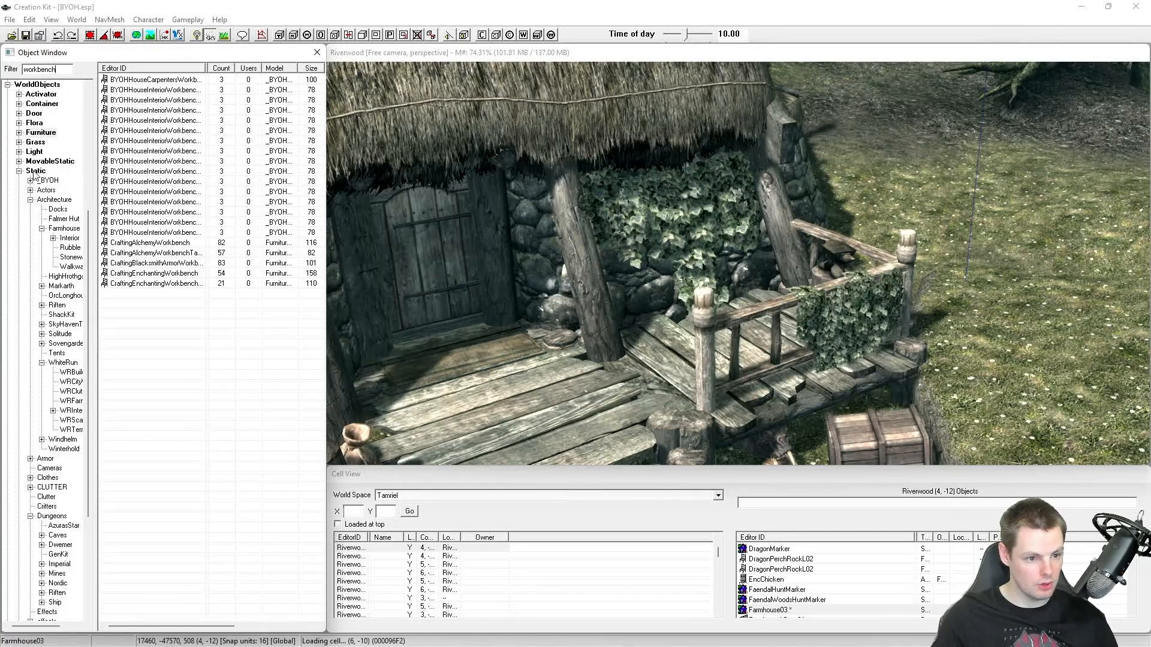
click(31, 200)
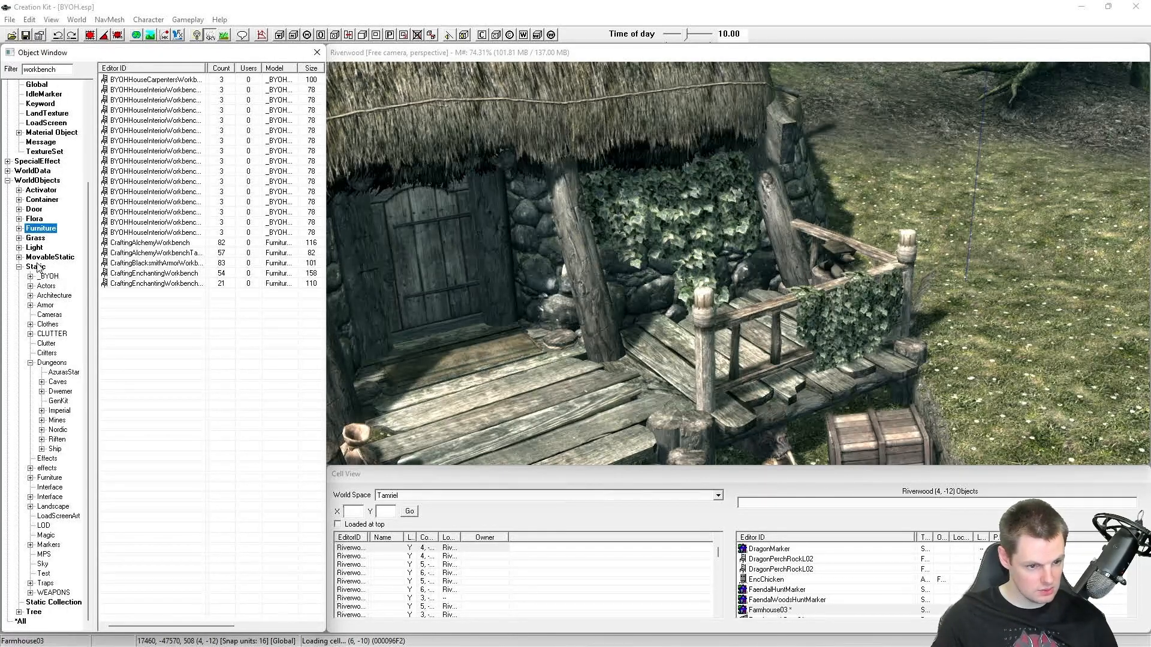
click(36, 180)
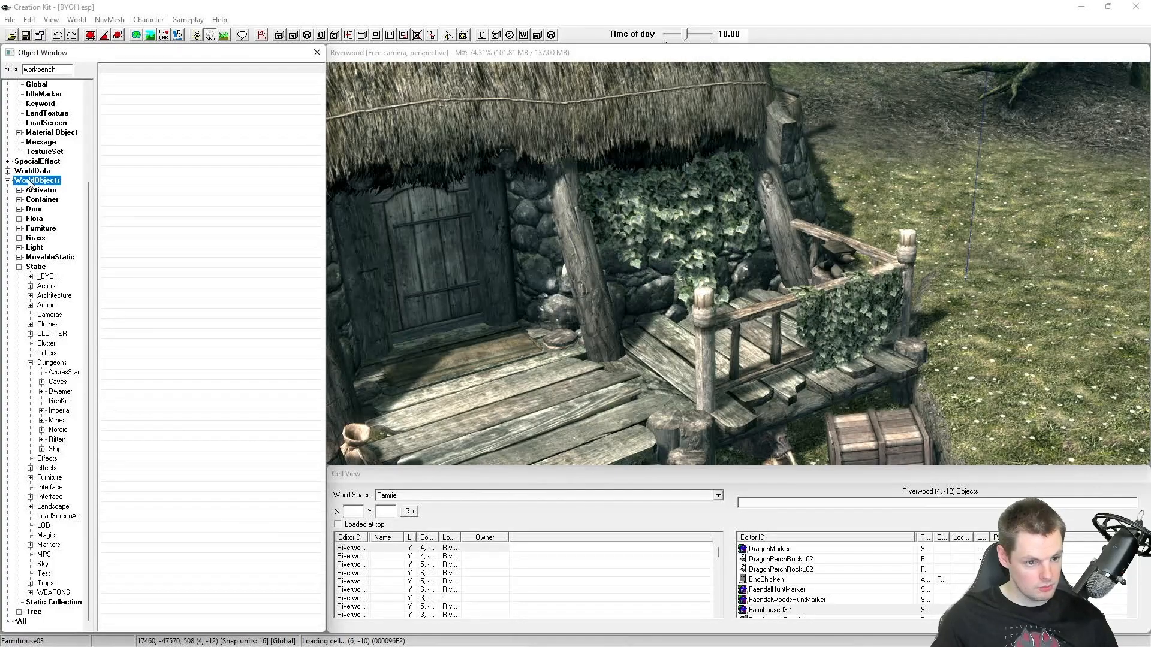
click(41, 229)
click(159, 80)
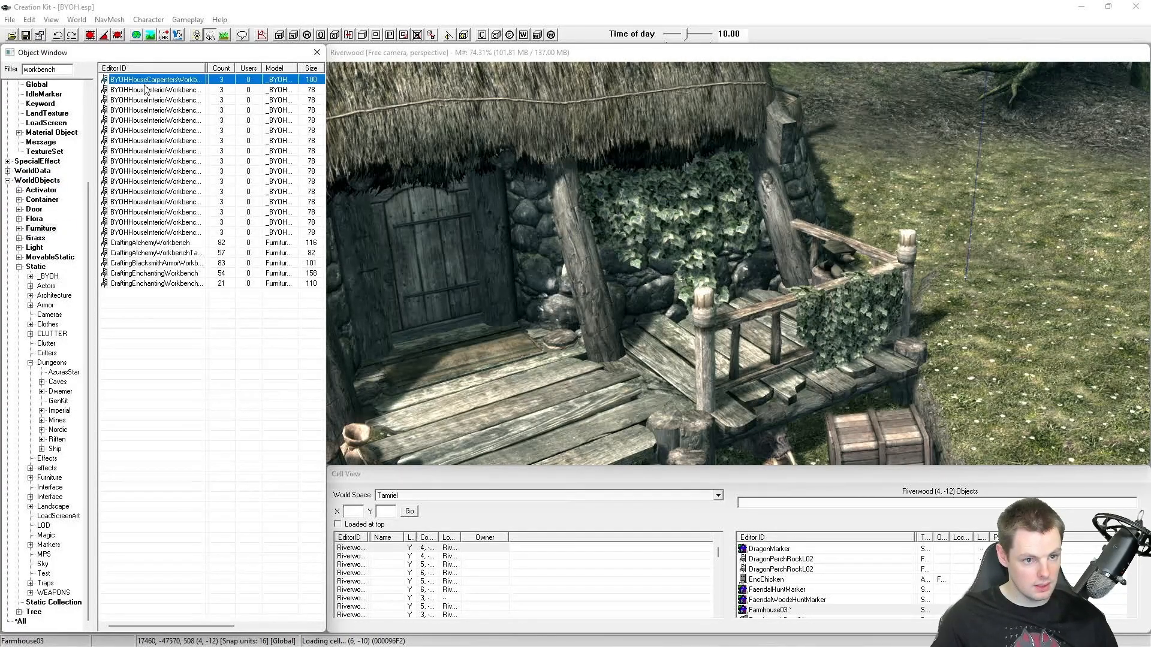
double_click(206, 68)
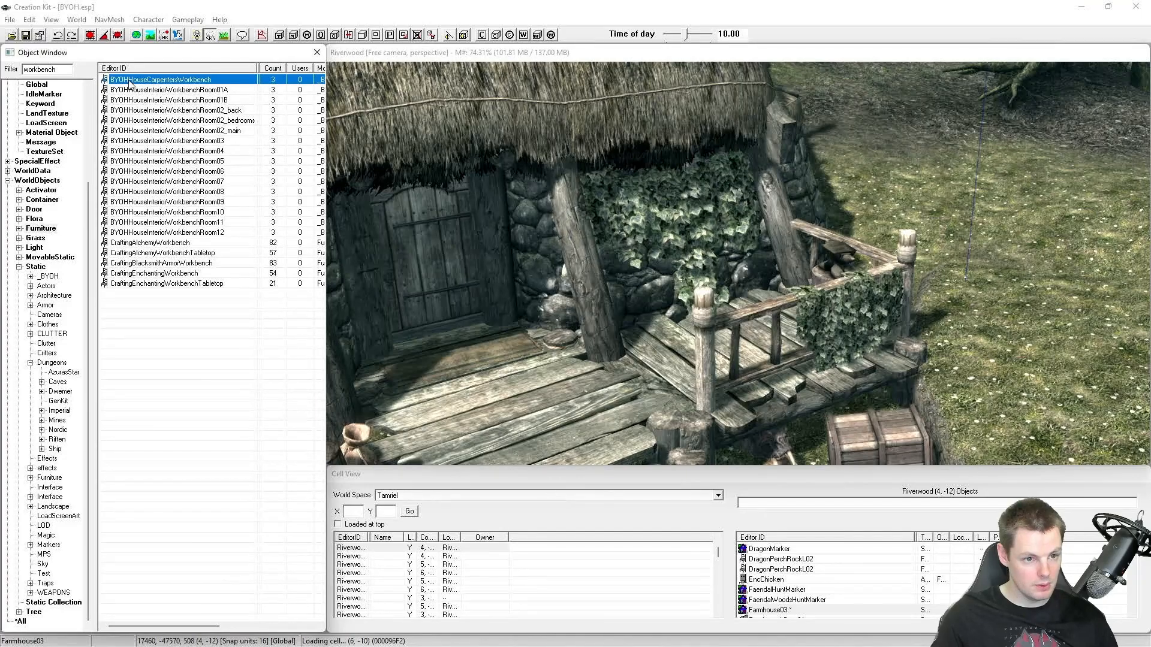
Step: Place BYOHHouseCarpentersWorkbench on the farmhouse porch, standing on the planks along the ivy-covered wall
drag(149, 84, 724, 257)
scroll(651, 353, up, 4)
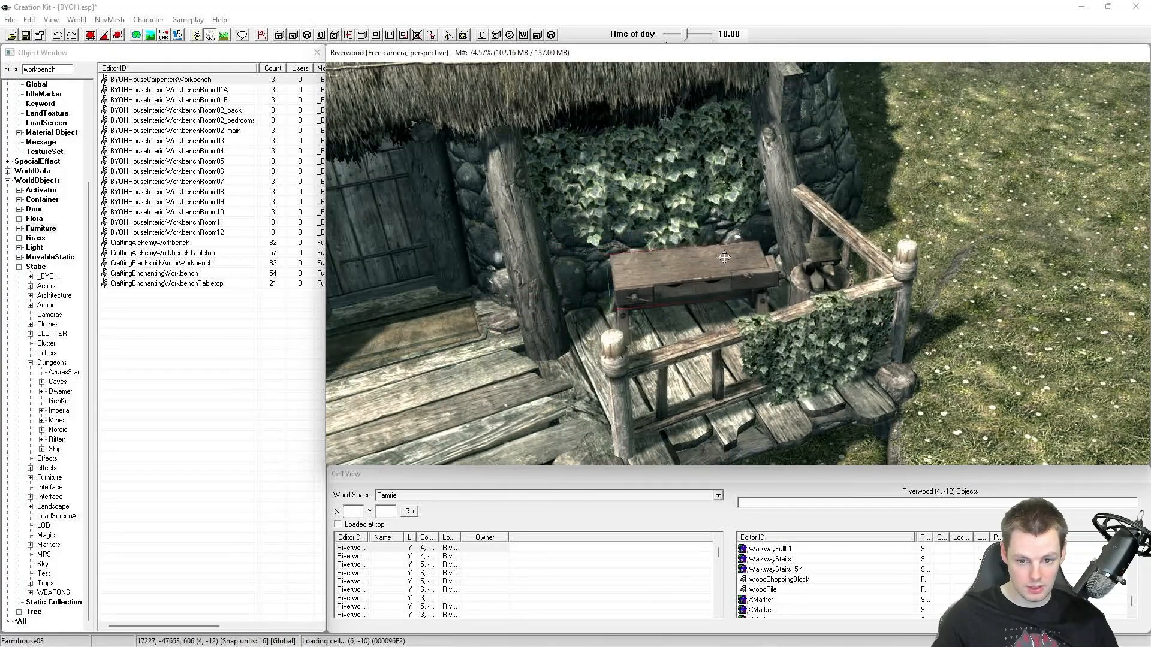
shift+middle_drag(724, 257, 727, 287)
drag(731, 282, 696, 271)
scroll(696, 271, up, 5)
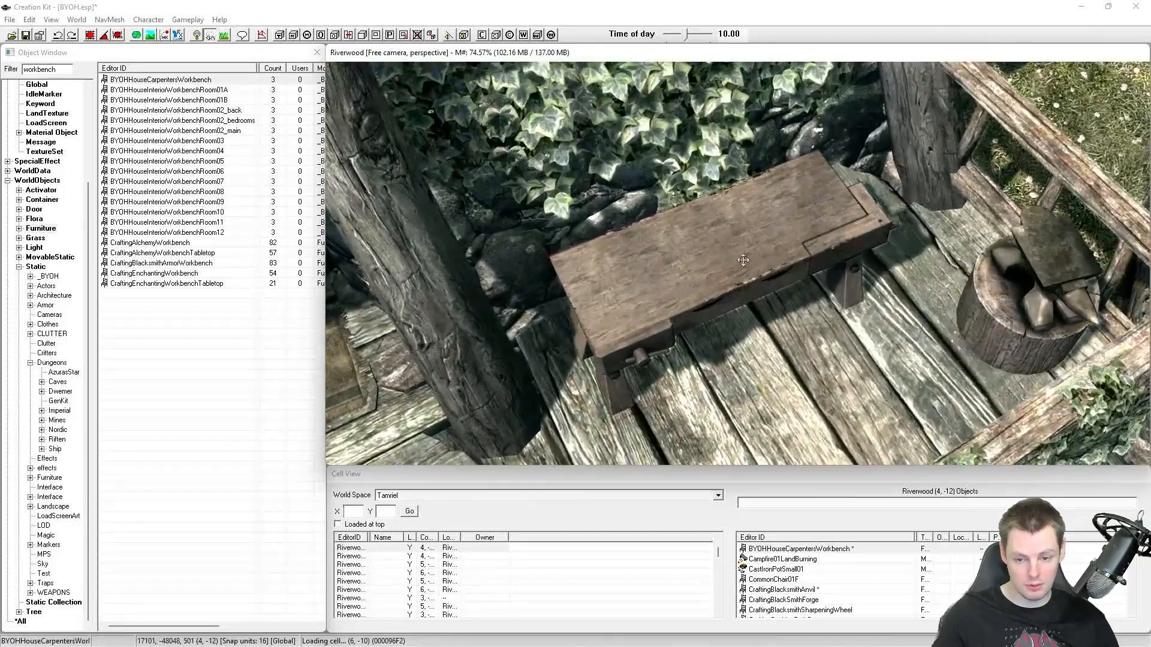
shift+middle_drag(743, 260, 731, 256)
drag(731, 256, 731, 250)
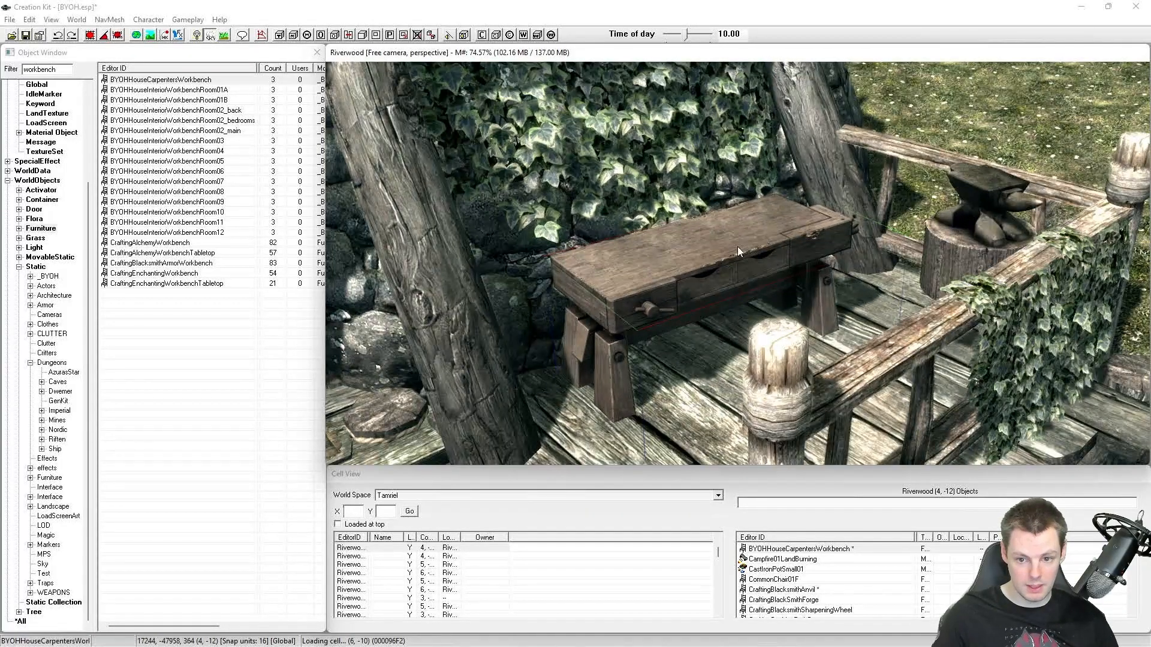
Step: Create a new furniture form from the placed workbench's base object with the ID DFWorkbench
double_click(737, 246)
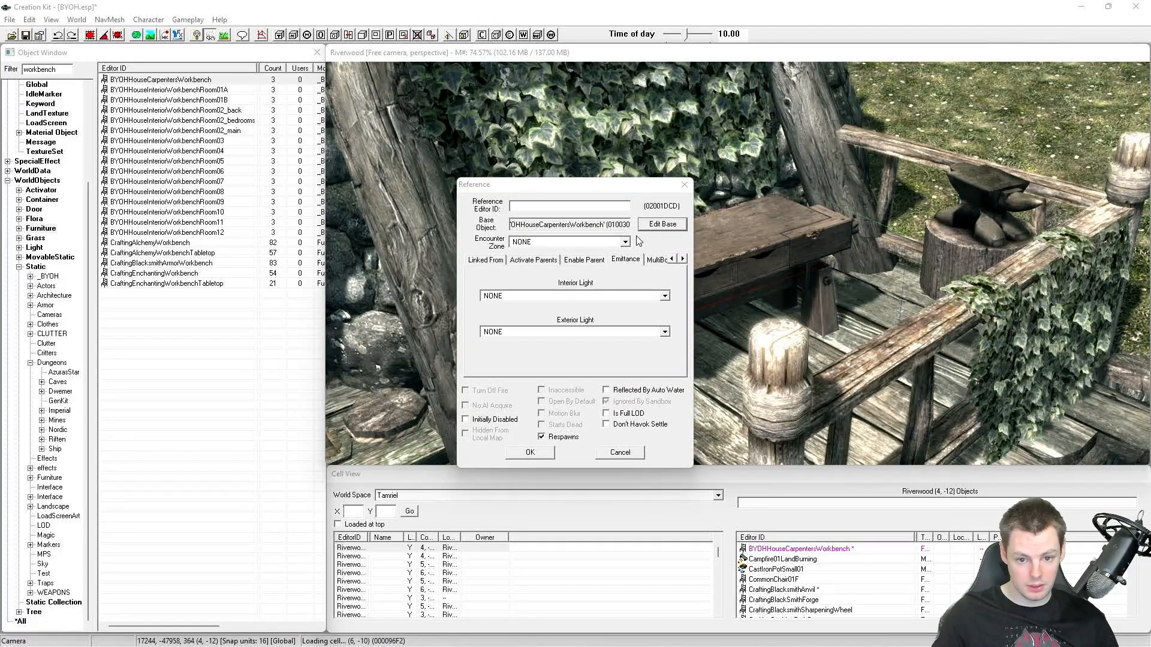
click(660, 225)
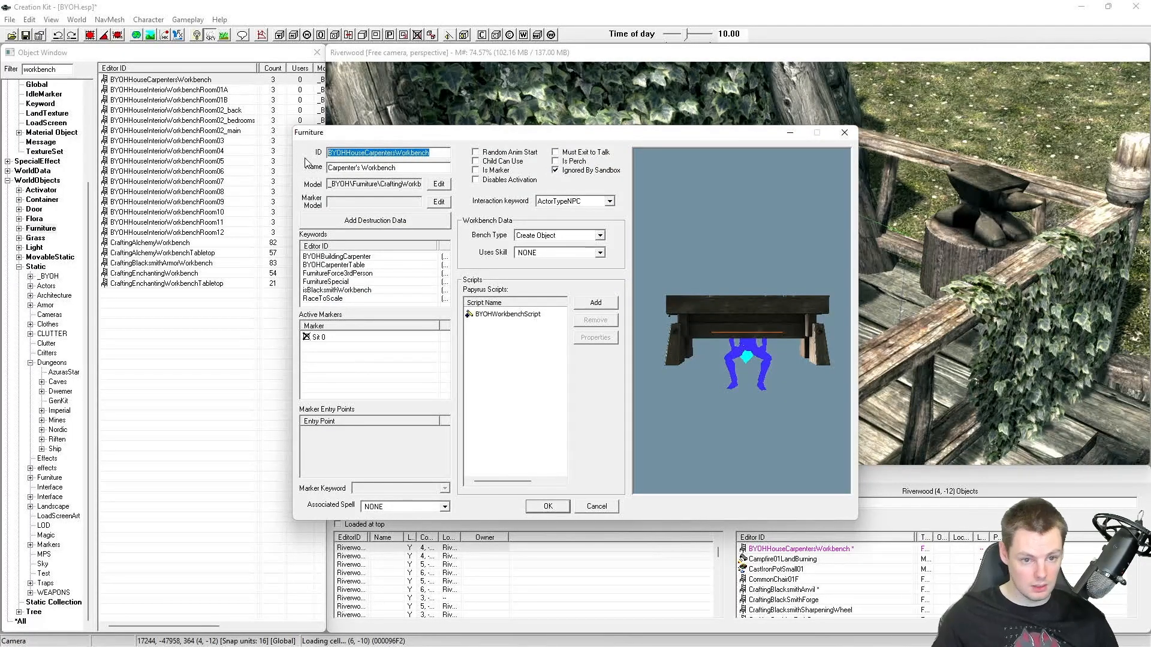
text(DFWorkbench)
key(shift+Home)
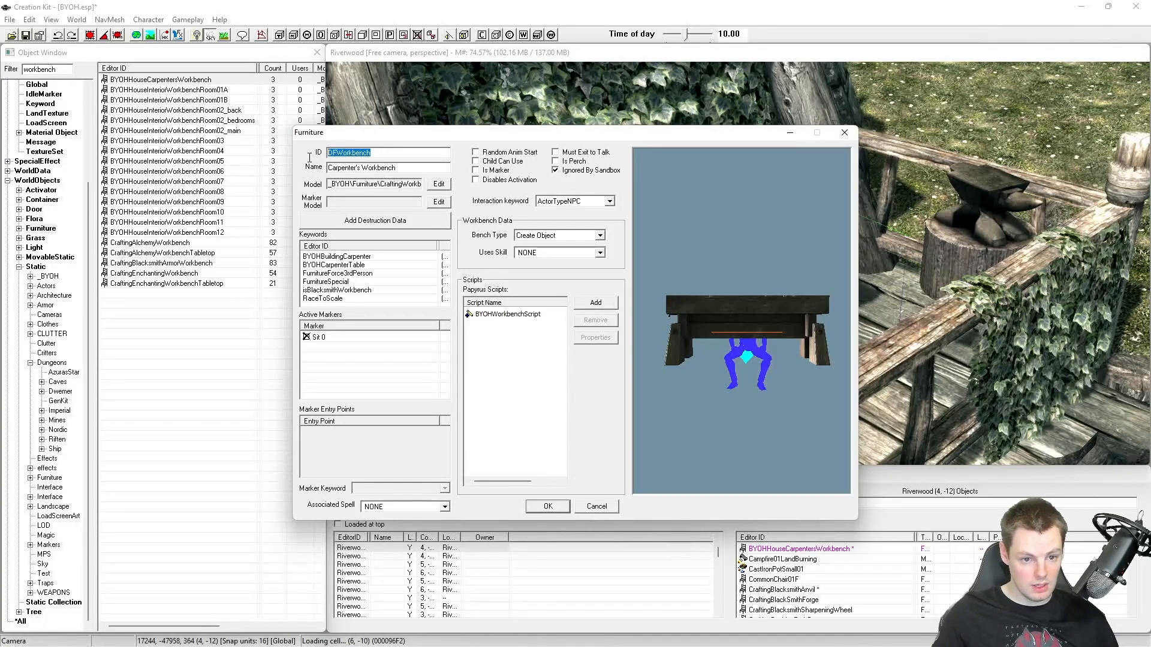
click(548, 507)
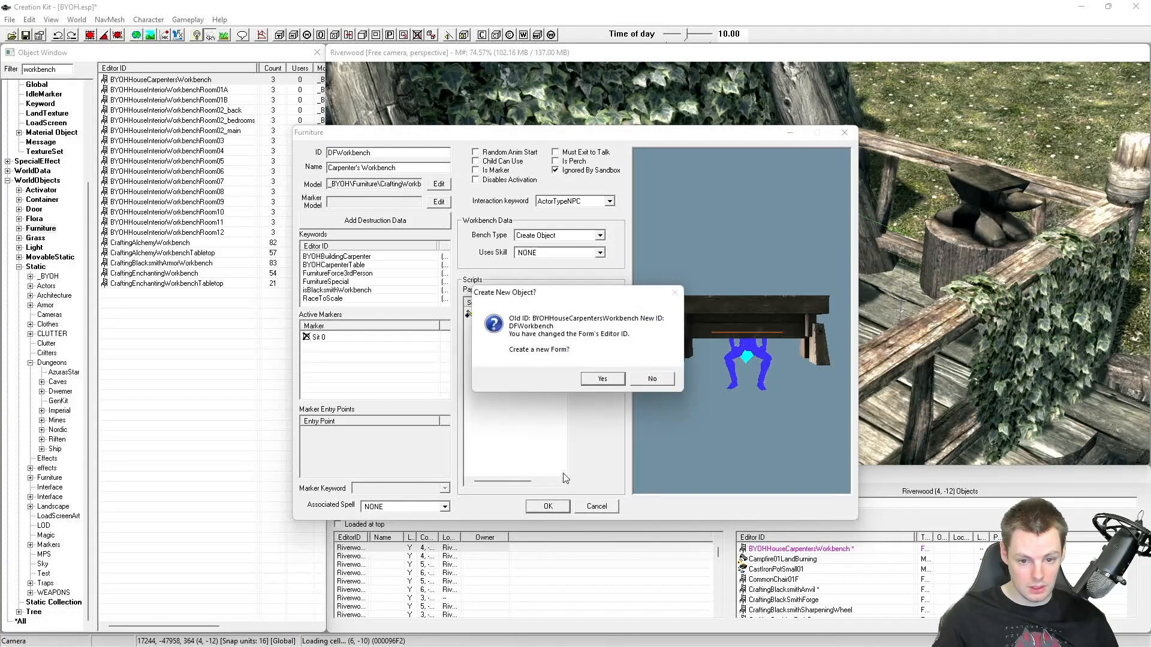
click(602, 379)
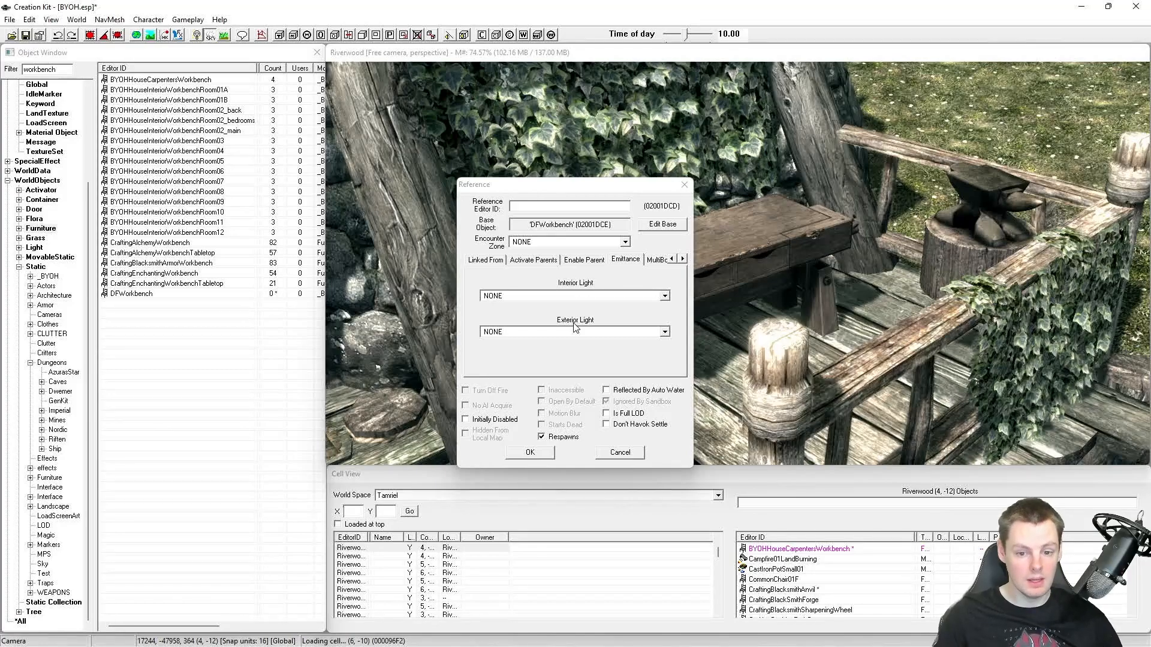
Step: Change the display name of the DFWorkbench base object to "Dark's Workbench"
click(663, 226)
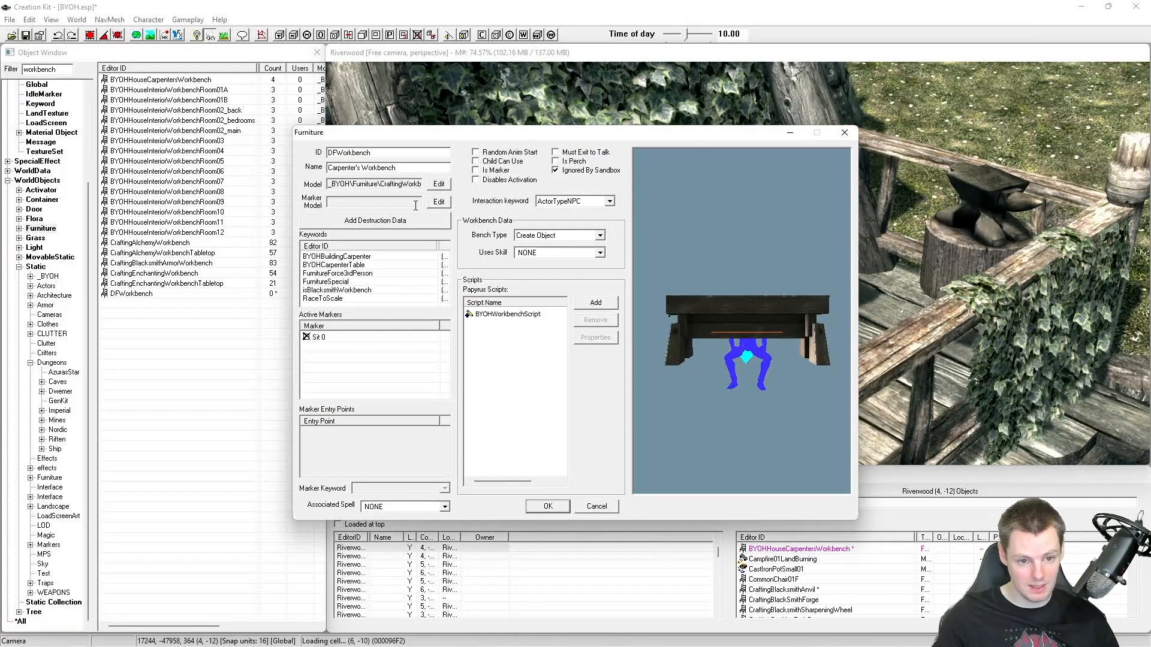
drag(352, 168, 284, 173)
key(Delete)
key(Delete)
key(Delete)
text(Dark)
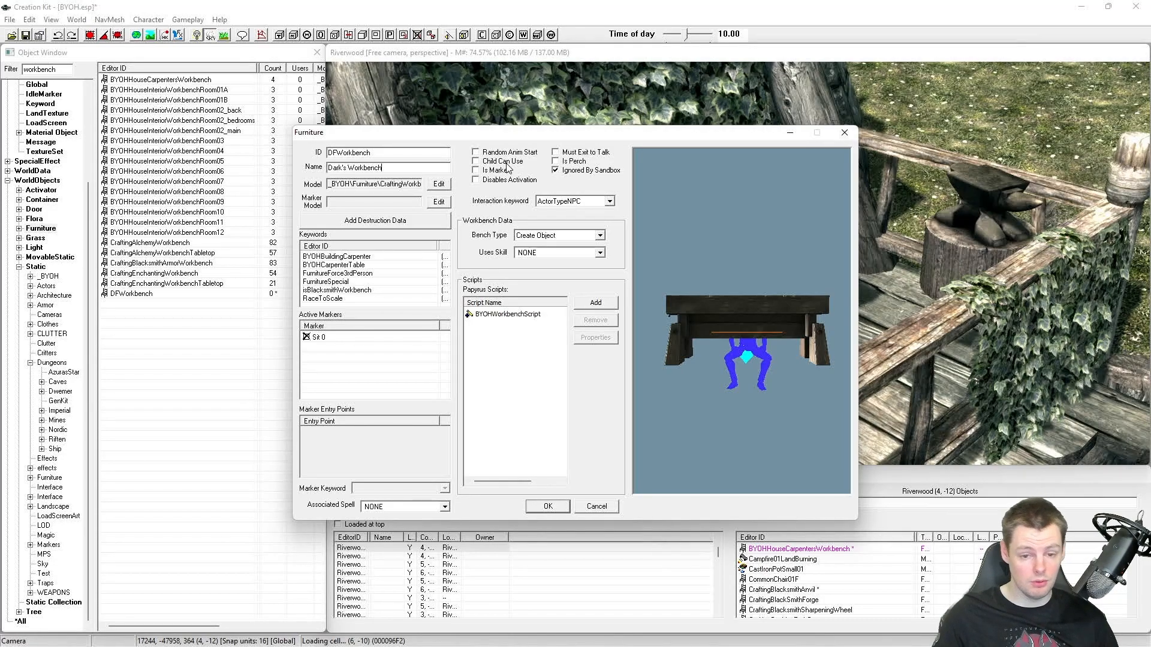
click(333, 298)
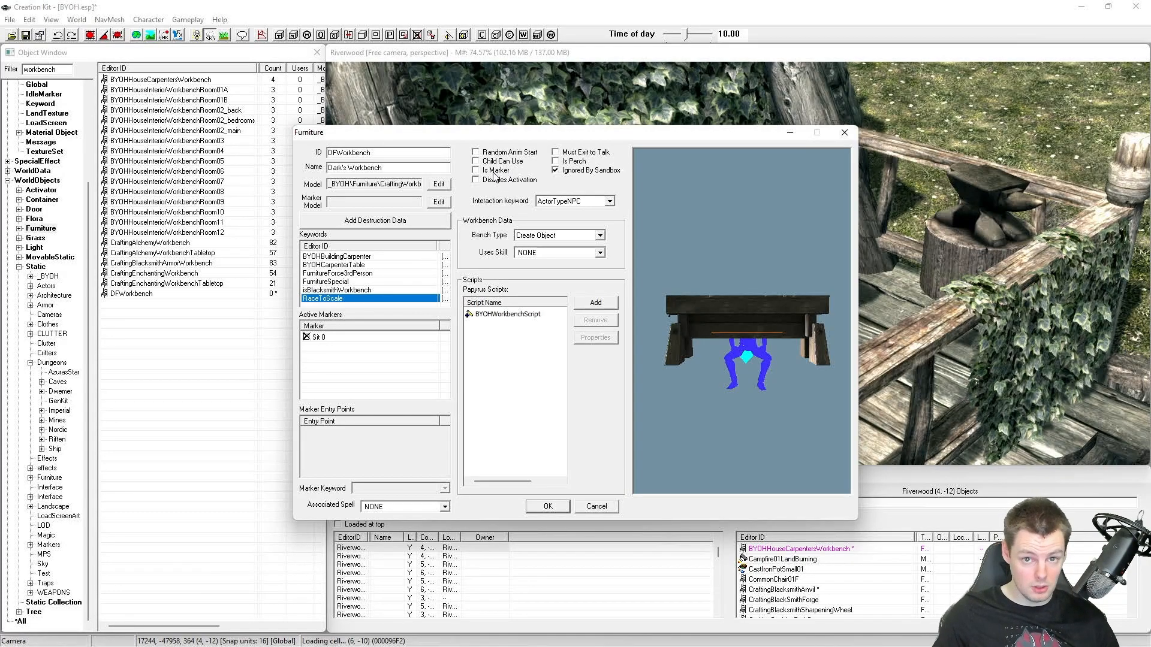
drag(717, 266, 890, 310)
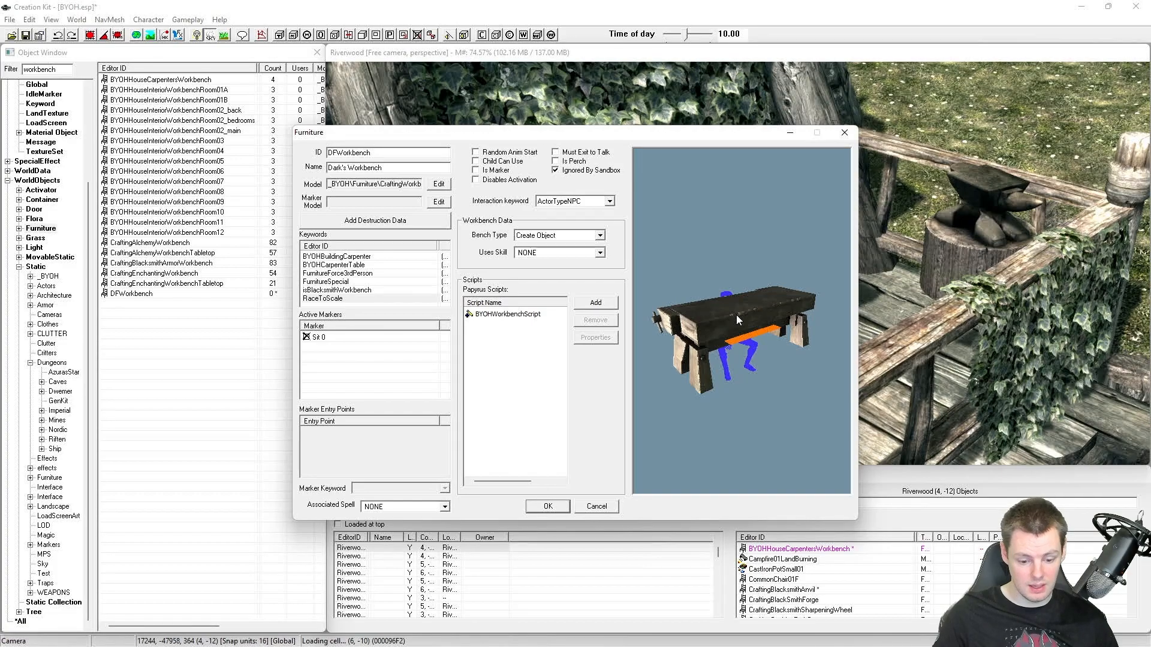
drag(735, 312, 747, 286)
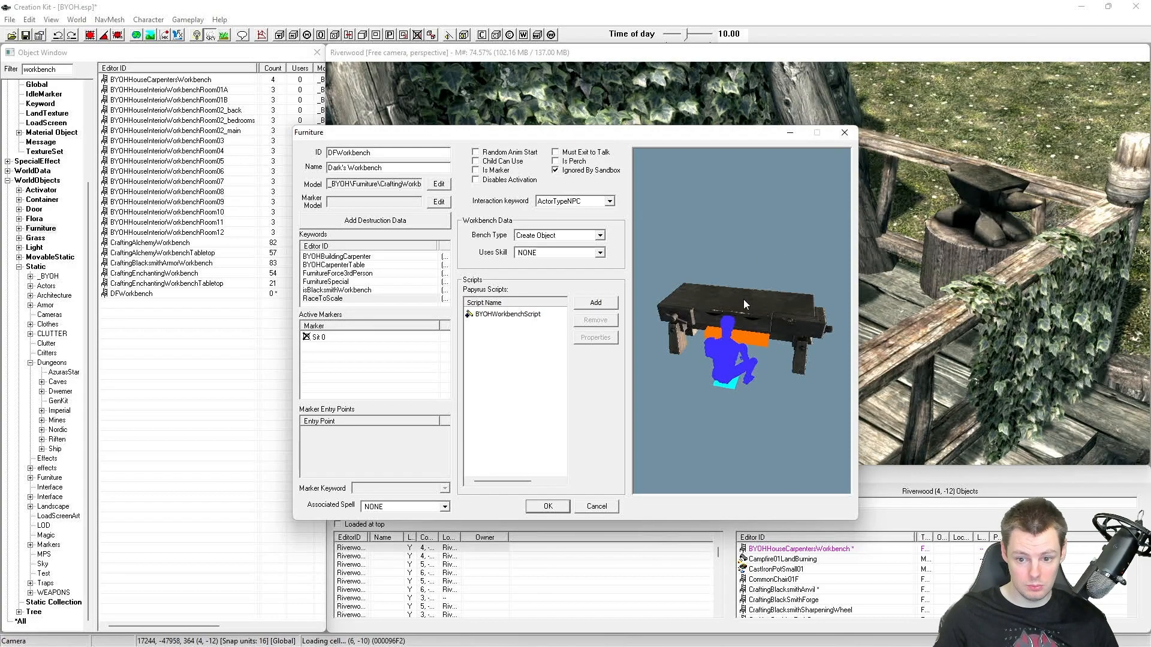
mouse_move(721, 261)
mouse_down()
mouse_move(755, 265)
mouse_move(740, 263)
mouse_up()
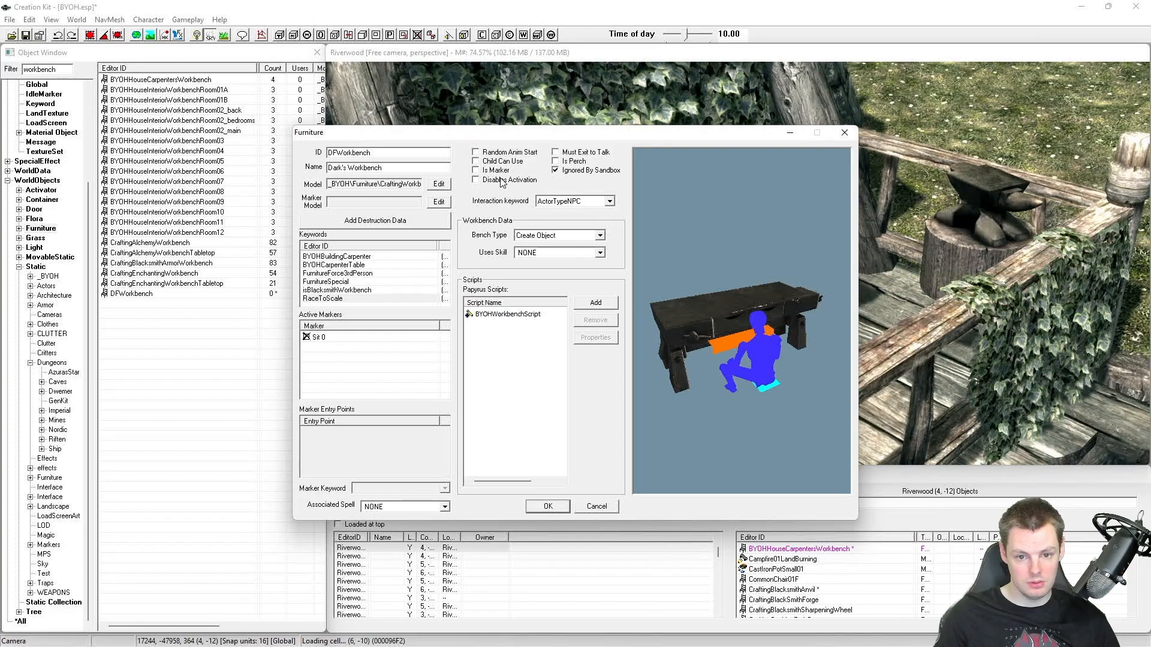
Step: Remove the BYOHBuildingCarpenter keyword from DFWorkbench
click(363, 268)
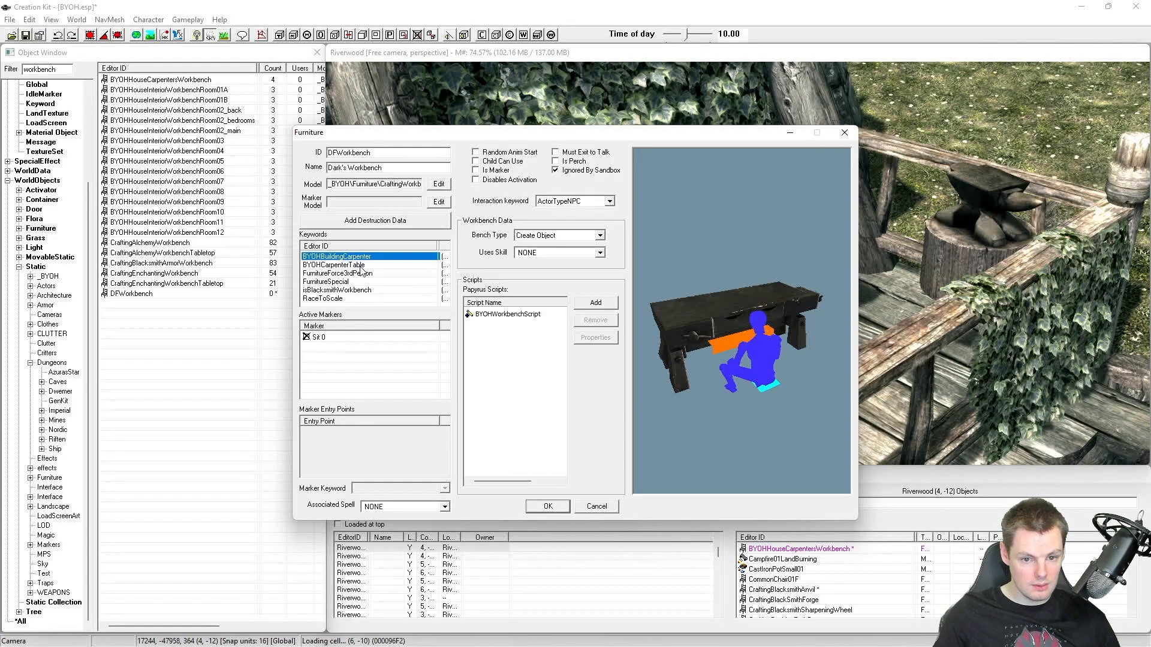
click(358, 264)
click(357, 258)
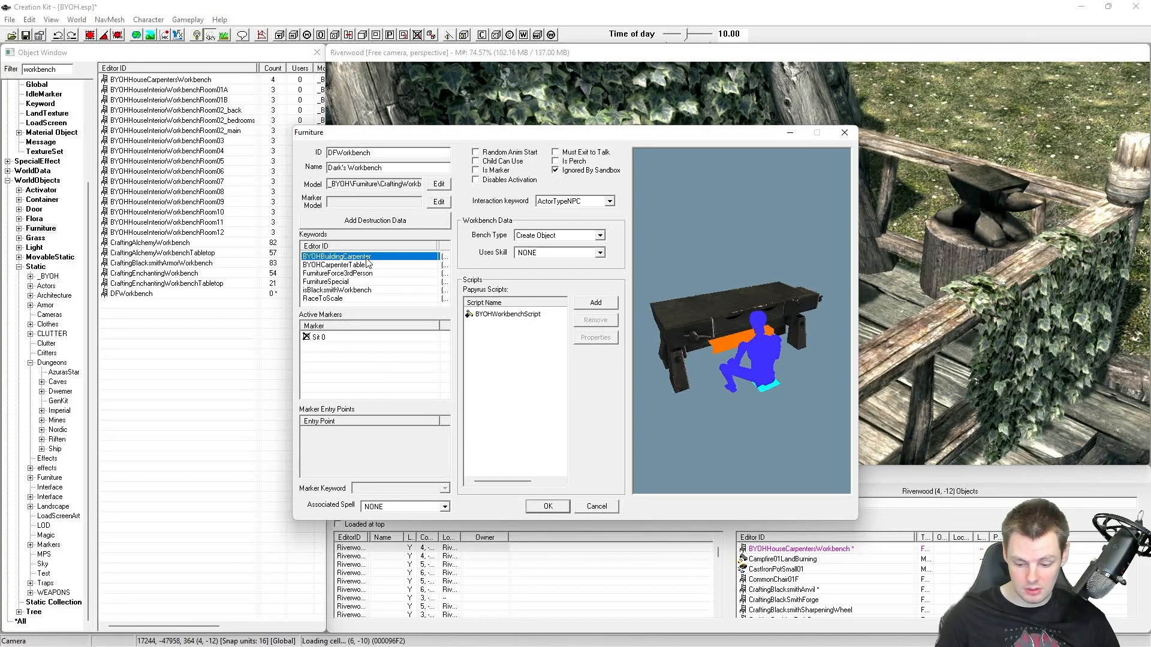
key(Delete)
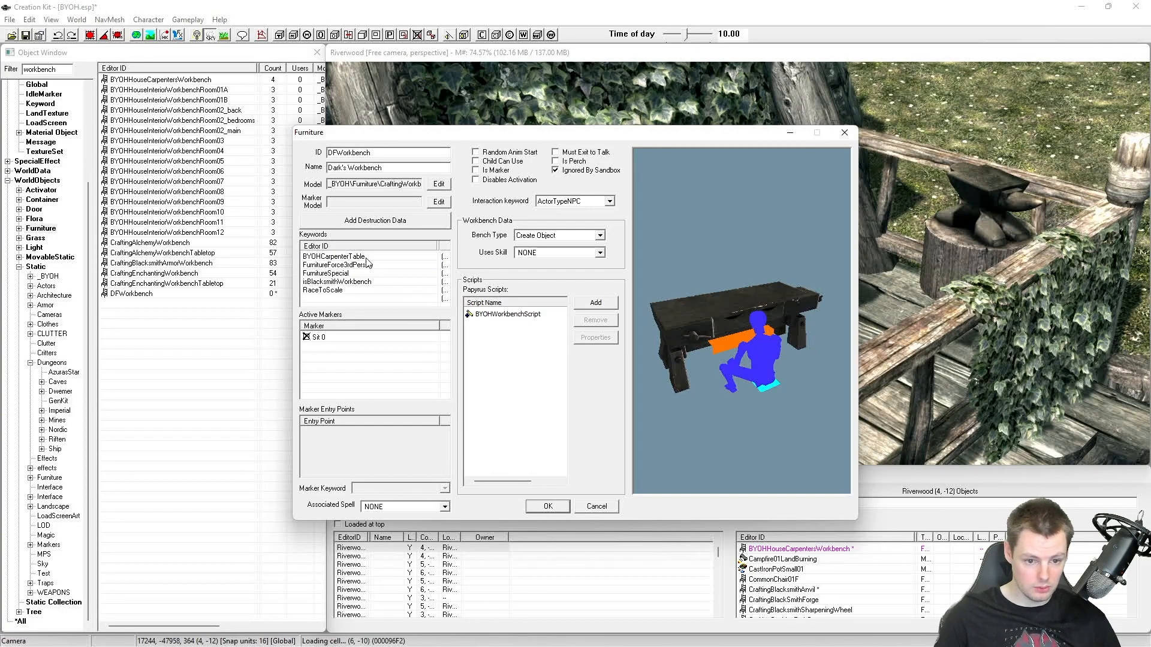
Step: Start a new keyword for DFWorkbench and give it the pink colour R 255, G 0, B 128
right_click(361, 306)
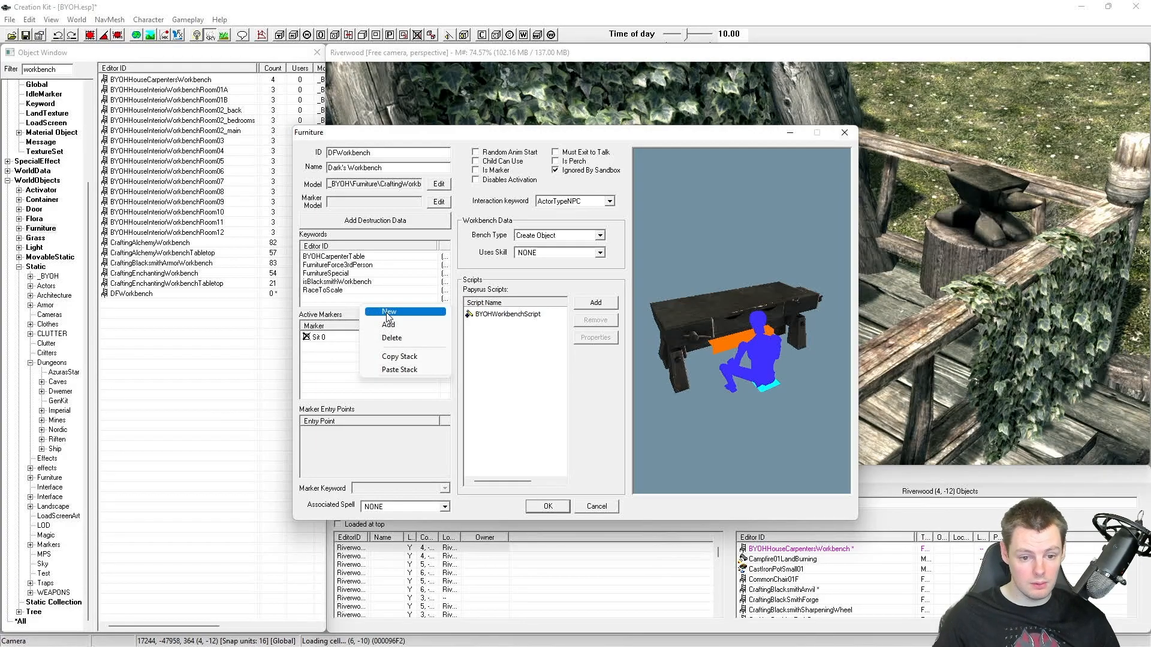
click(387, 313)
click(599, 339)
click(606, 339)
click(511, 462)
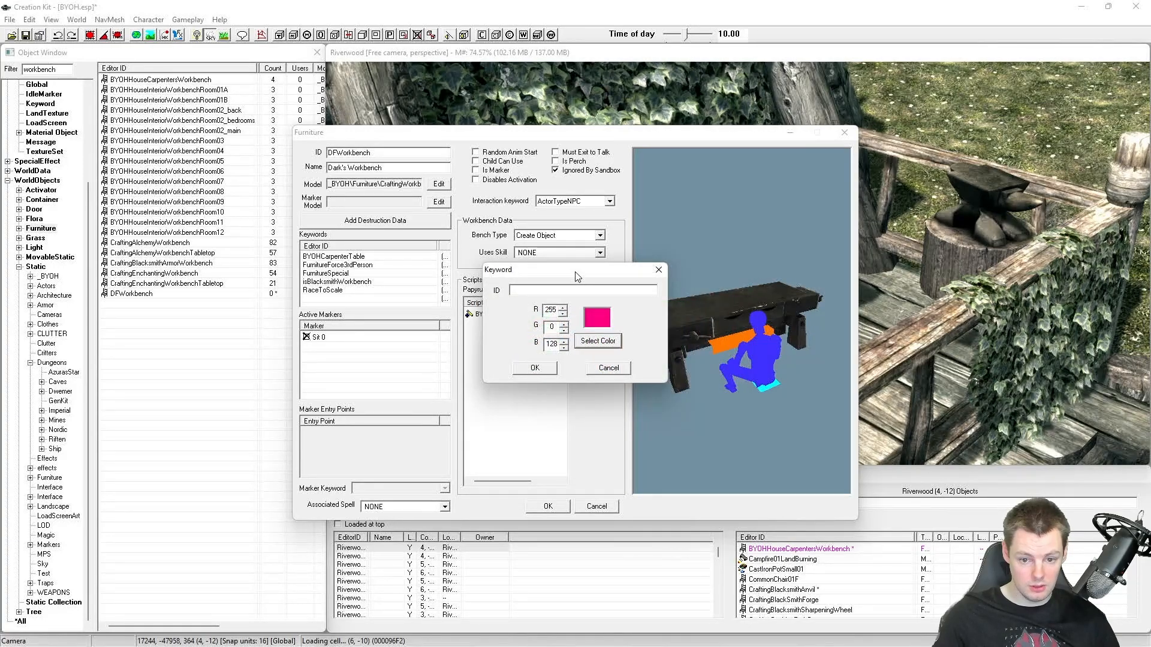
drag(577, 277, 548, 304)
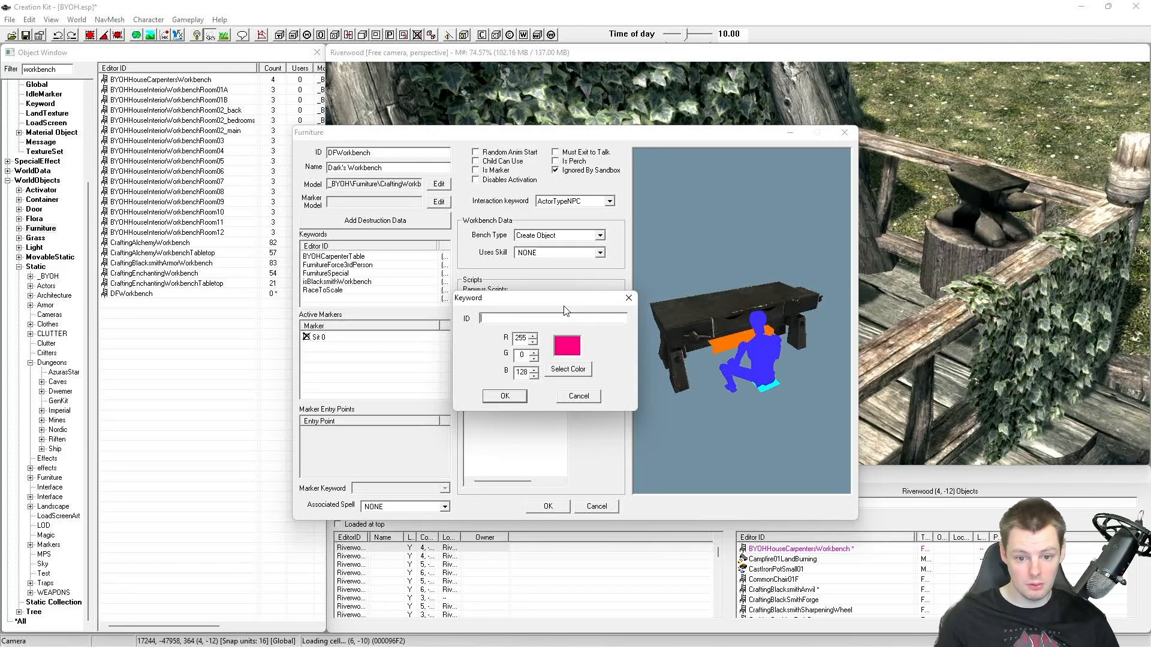
Step: Name the new keyword DFKeywordCraft and add it to DFWorkbench
text(DF)
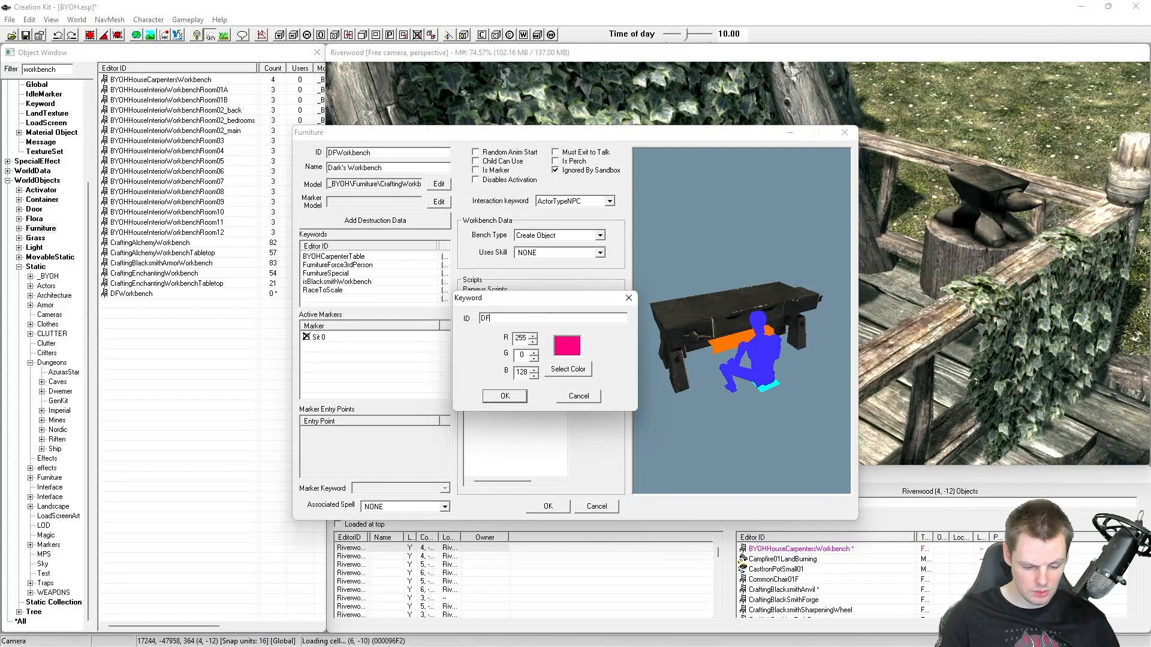
text(Keywo)
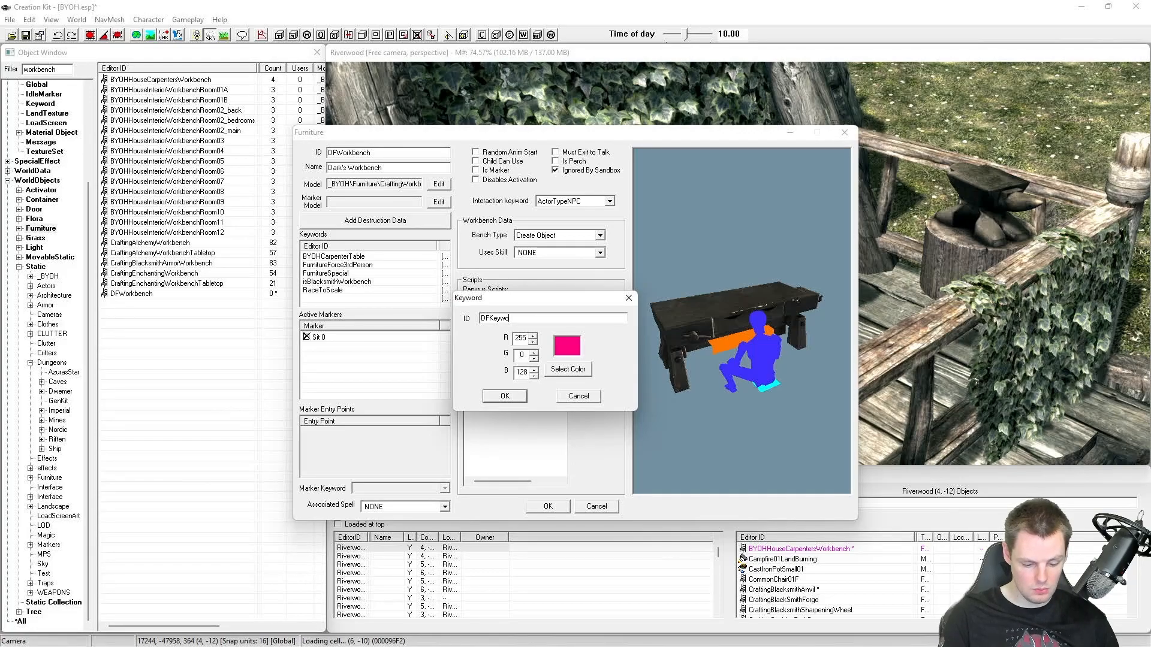
text(rdcraft)
key(Delete)
text(C)
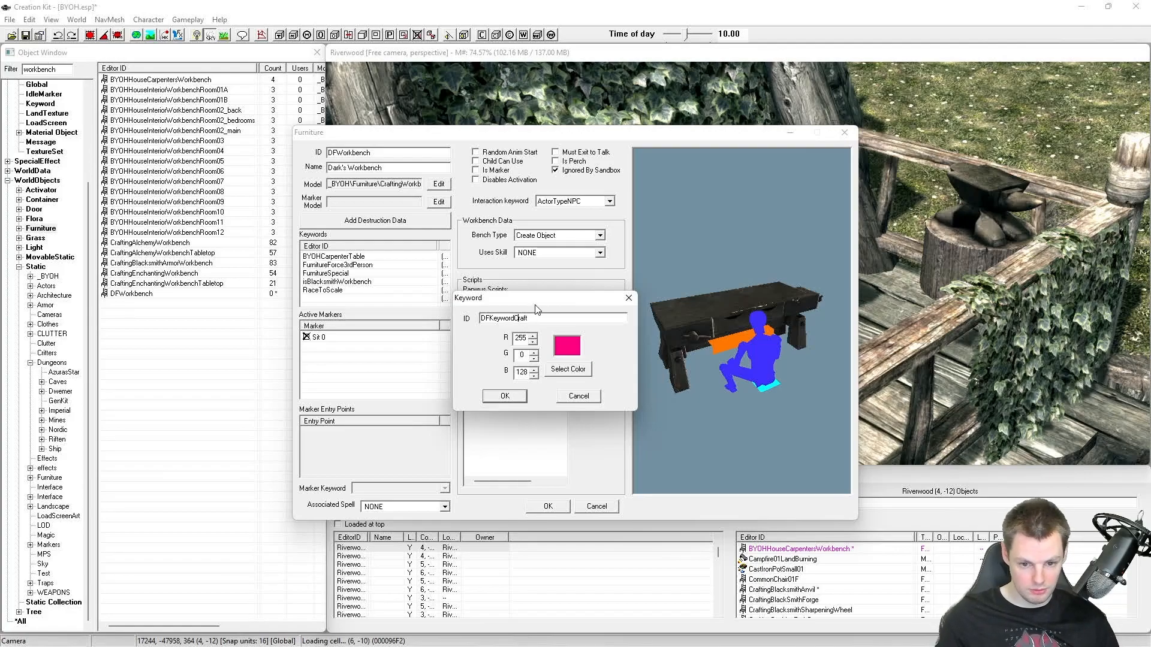
click(505, 396)
Step: Review each keyword assigned to DFWorkbench, from the carpenter table keyword through RaceToScale
click(349, 266)
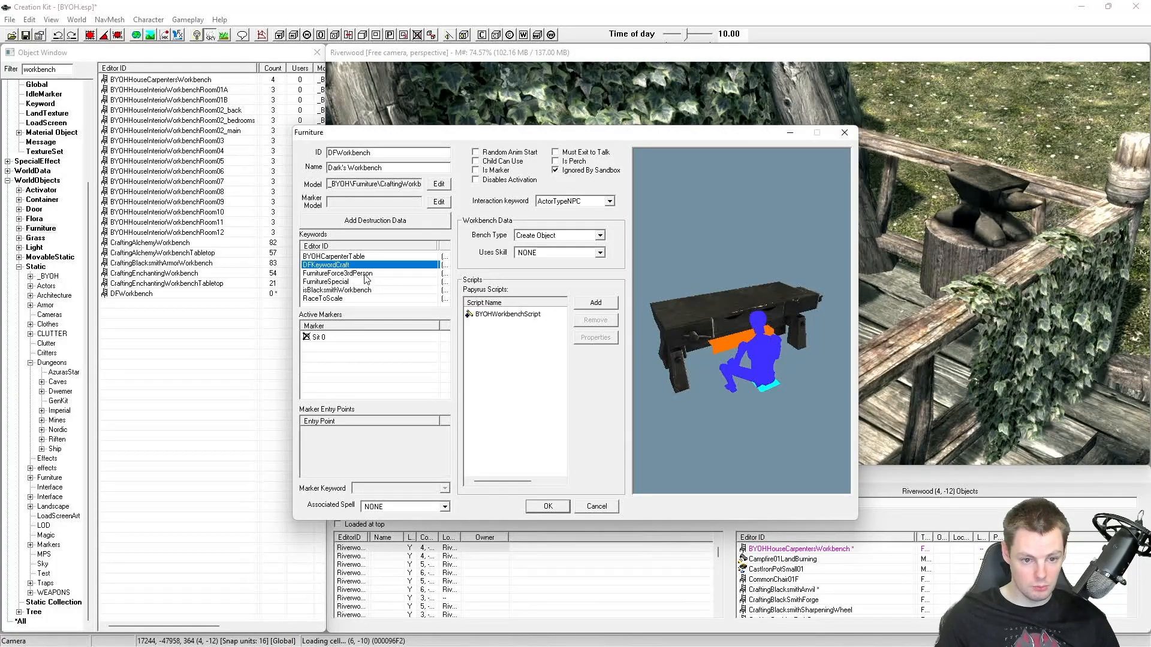
click(358, 257)
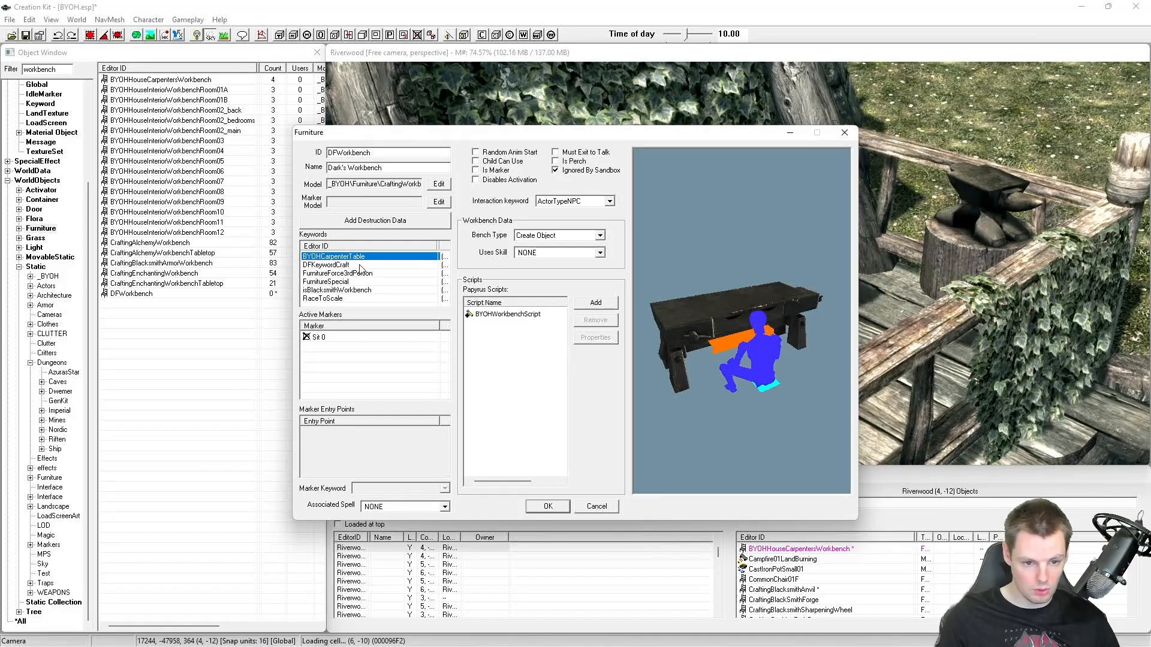
click(352, 274)
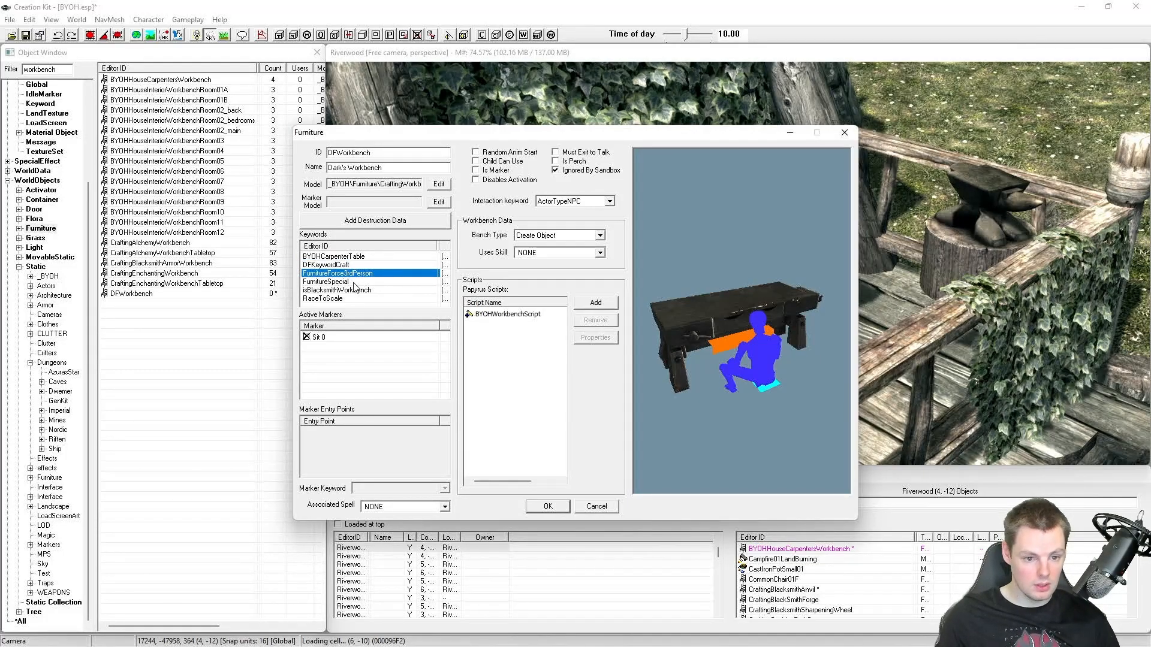
click(354, 282)
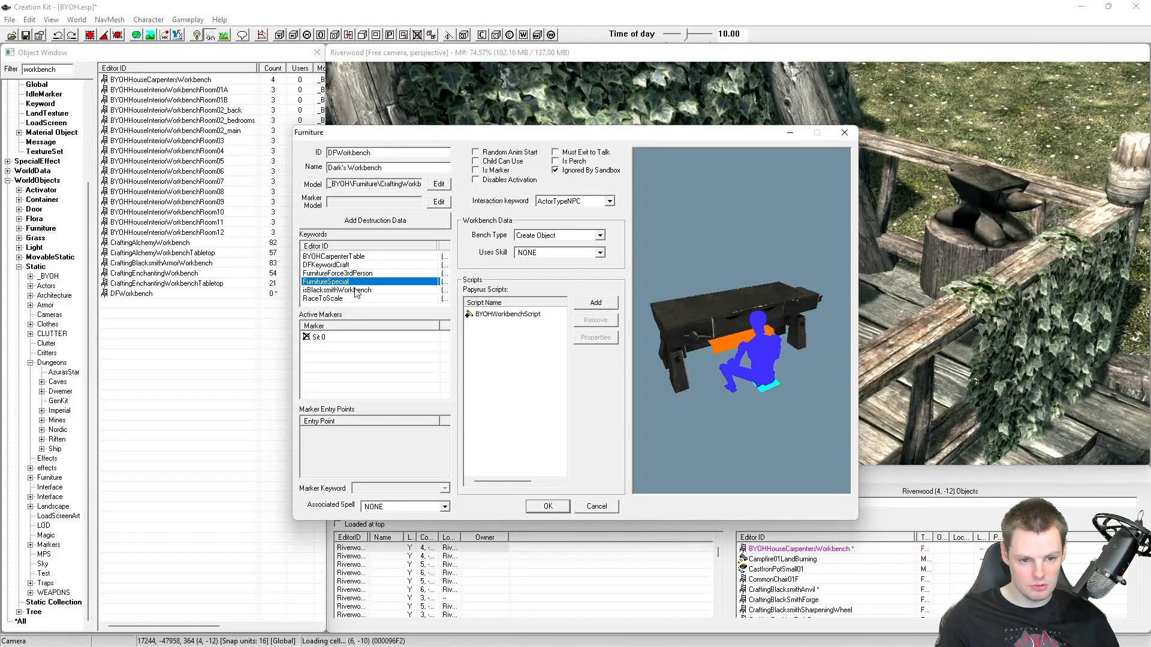
click(356, 291)
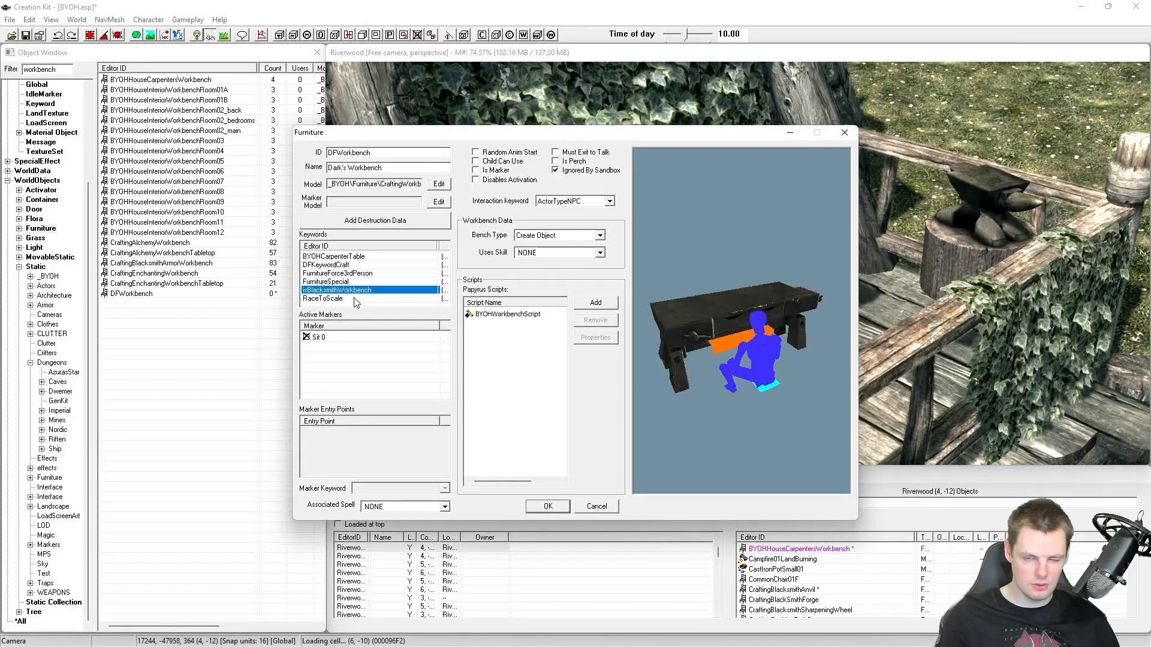
click(356, 299)
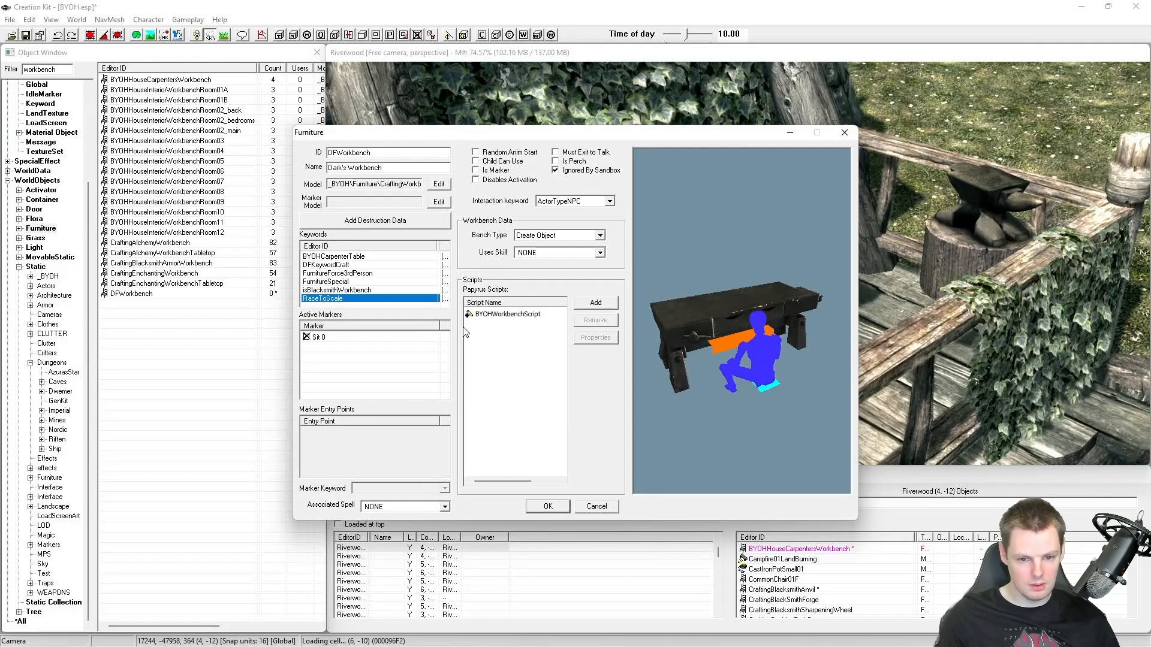
mouse_move(467, 320)
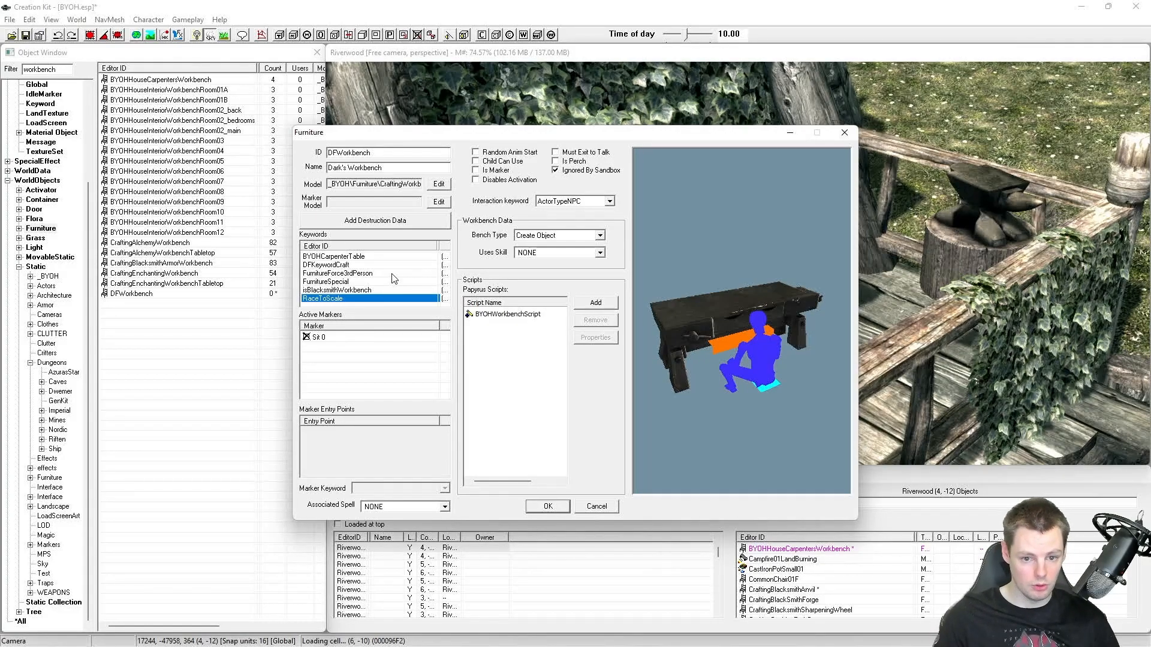
Step: Keep the bench type of DFWorkbench as Create Object and set its used skill to Smithing
click(568, 235)
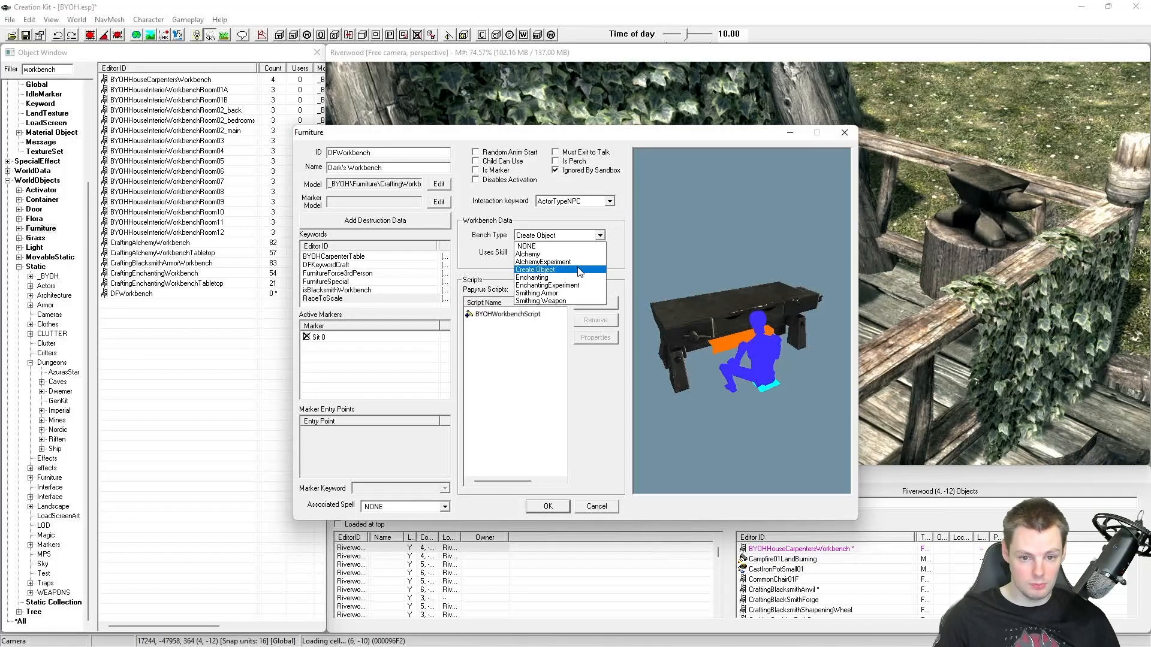
click(580, 269)
click(556, 252)
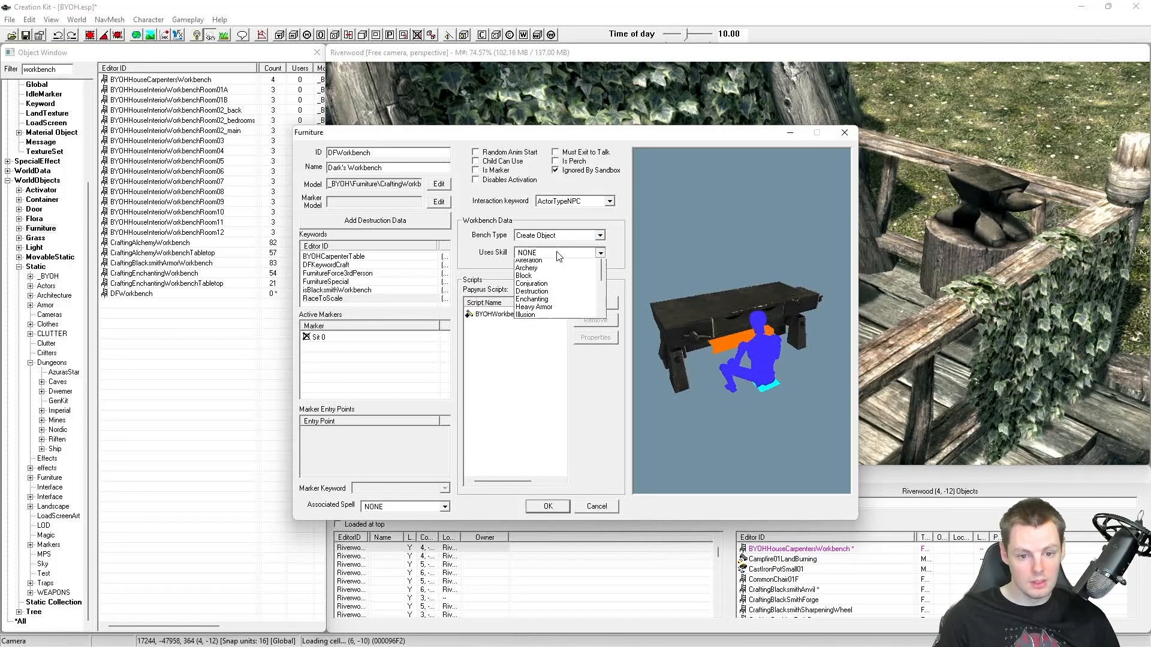
scroll(550, 274, down, 3)
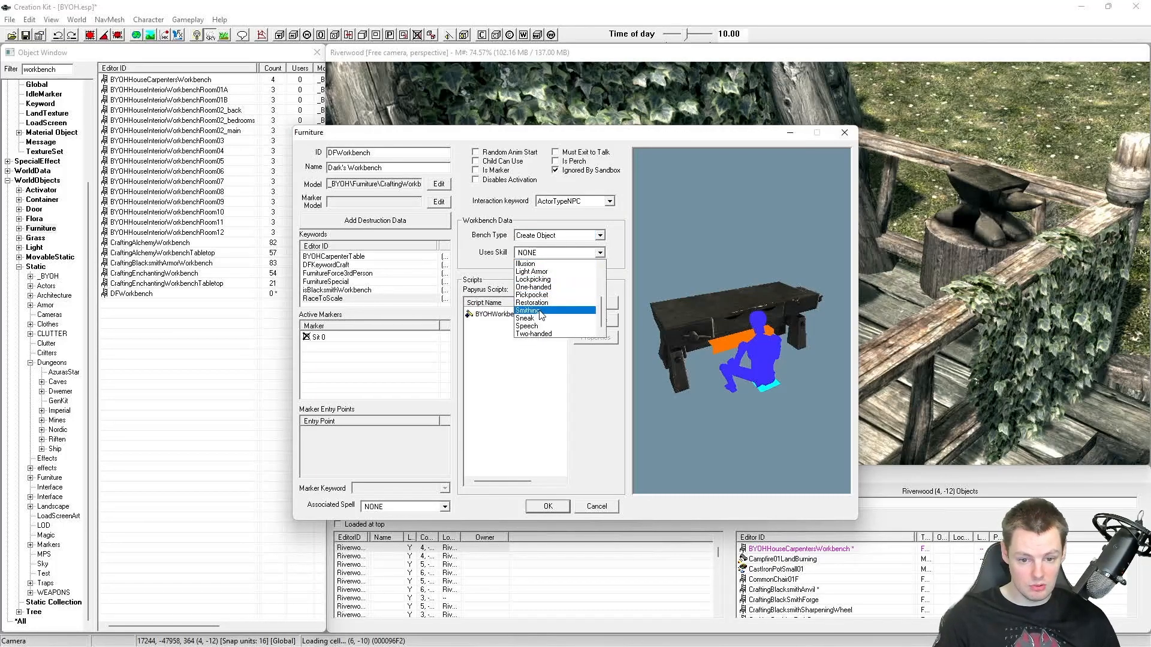
click(539, 311)
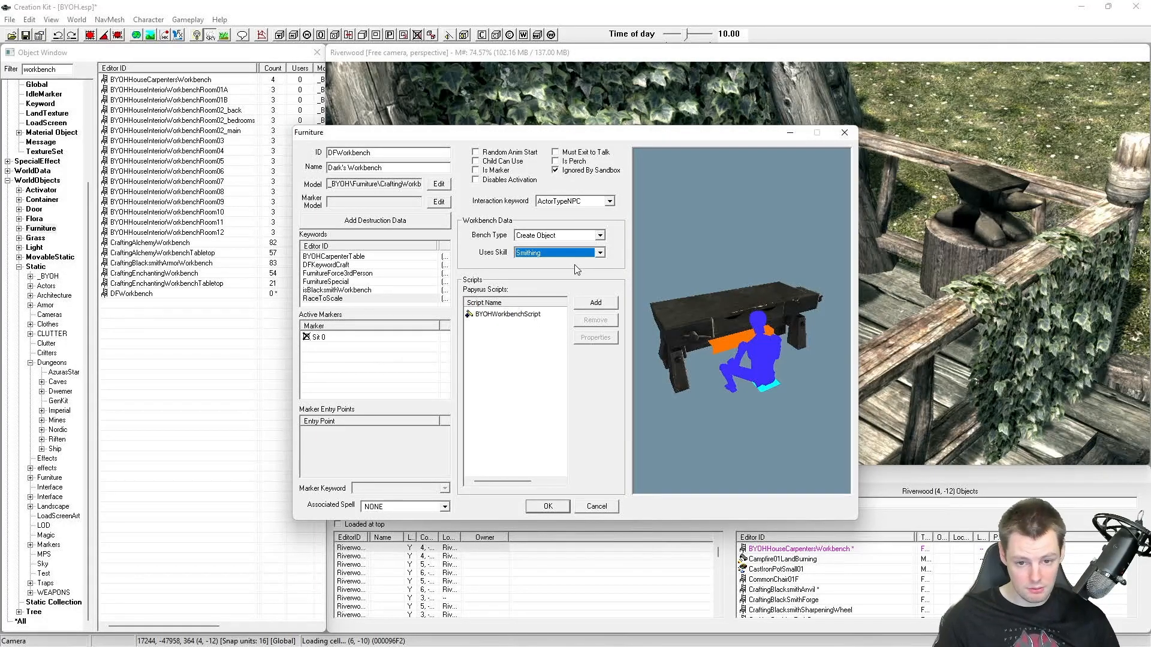
Step: Remove BYOHWorkbenchScript from DFWorkbench and accept the changes to the furniture form and the placed reference
click(521, 315)
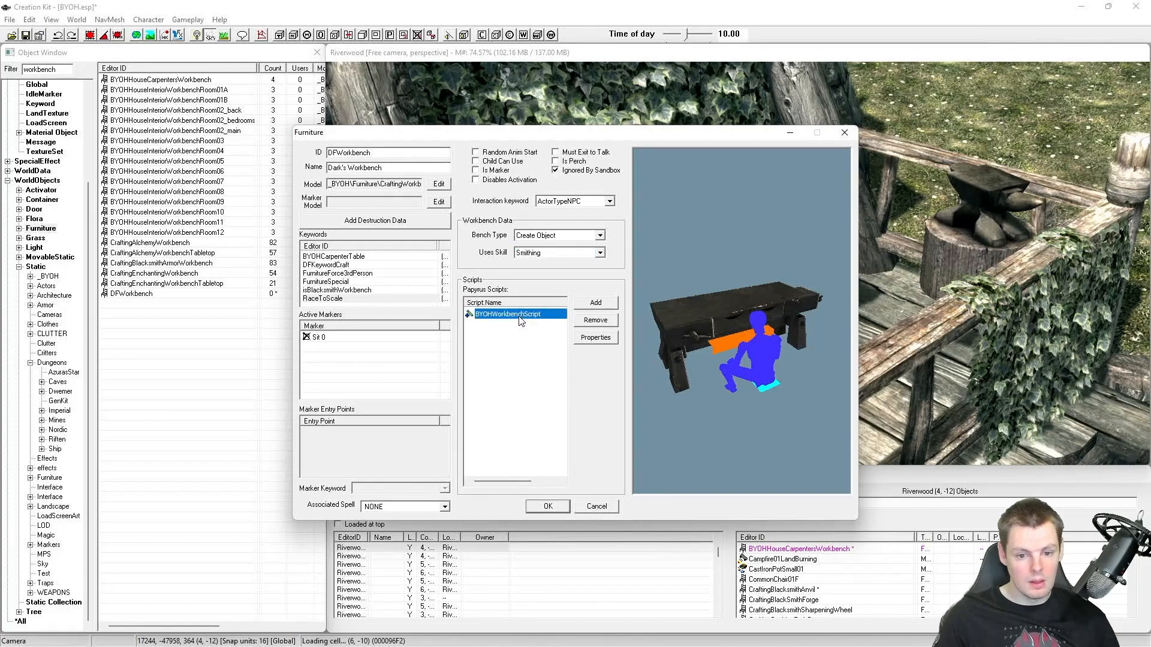
click(605, 321)
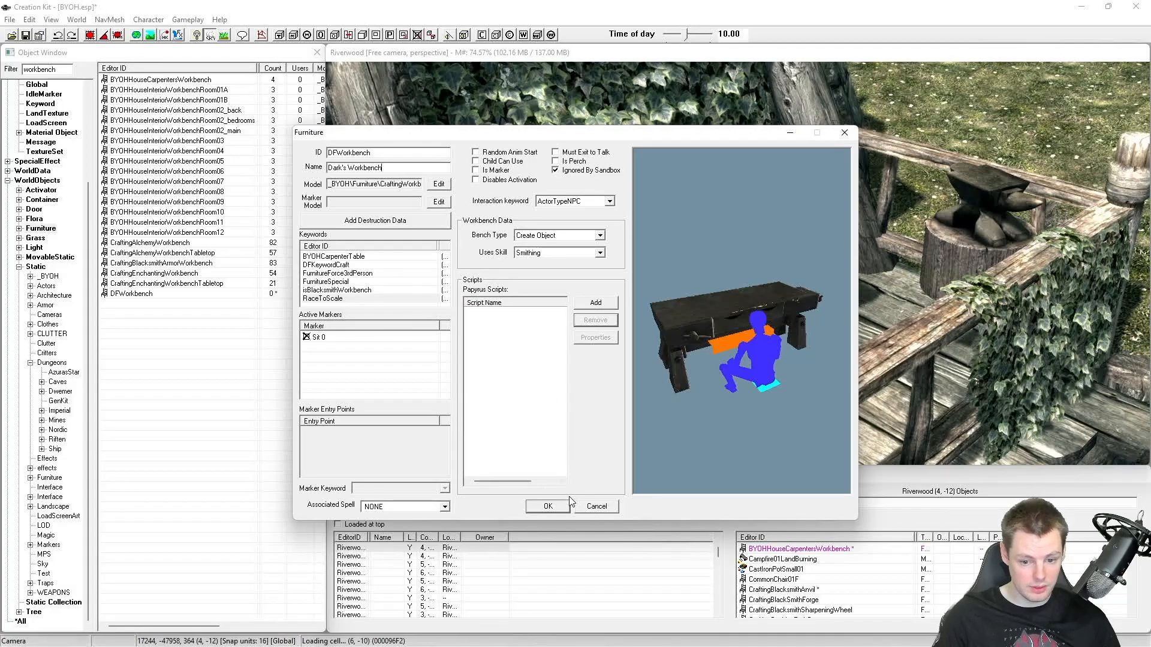
click(547, 505)
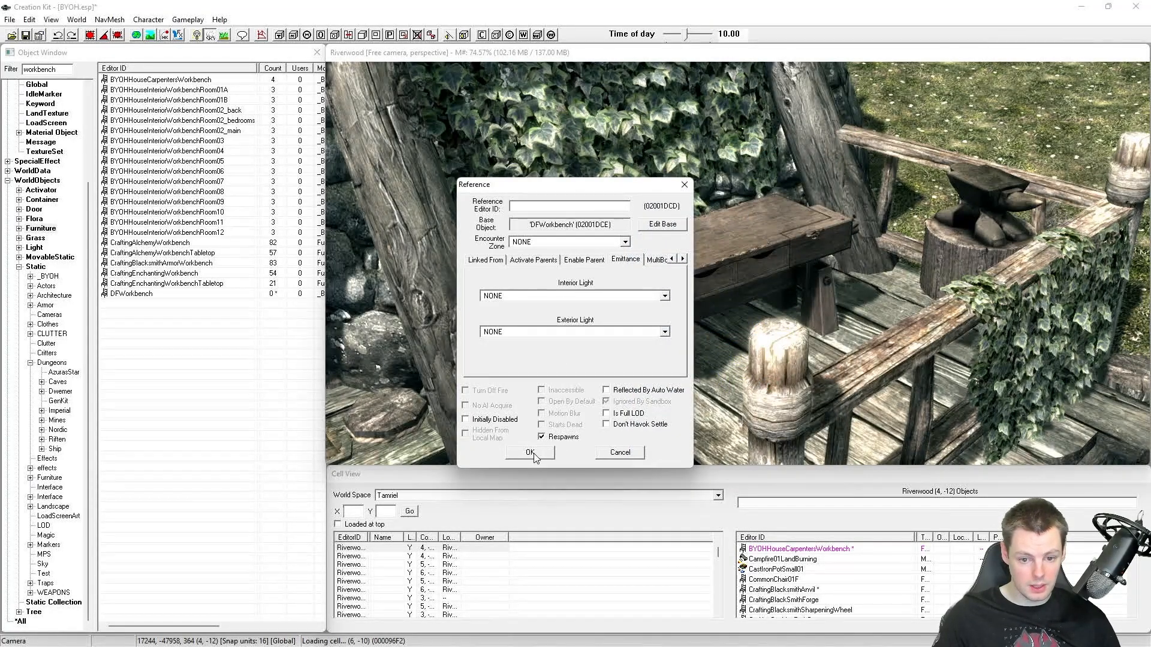
click(530, 453)
Step: Show the markers and follow the farmhouse door's marker to its linked door in the DFBYOH interior cell
scroll(698, 259, up, 3)
shift+middle_drag(699, 257, 639, 243)
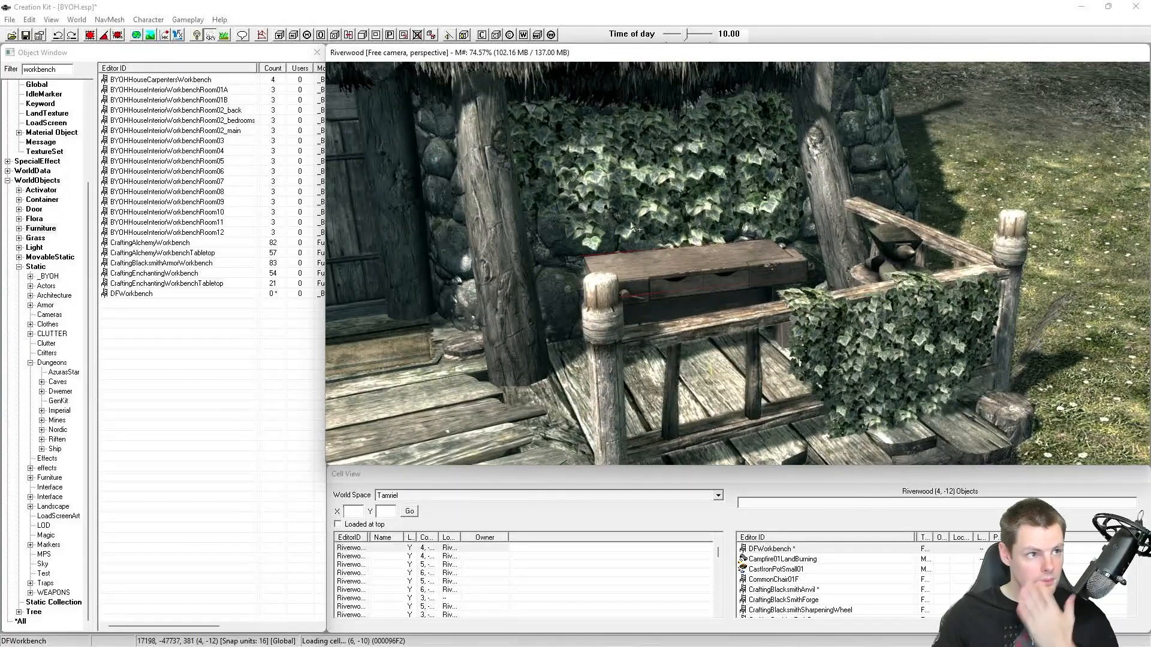
scroll(652, 263, down, 4)
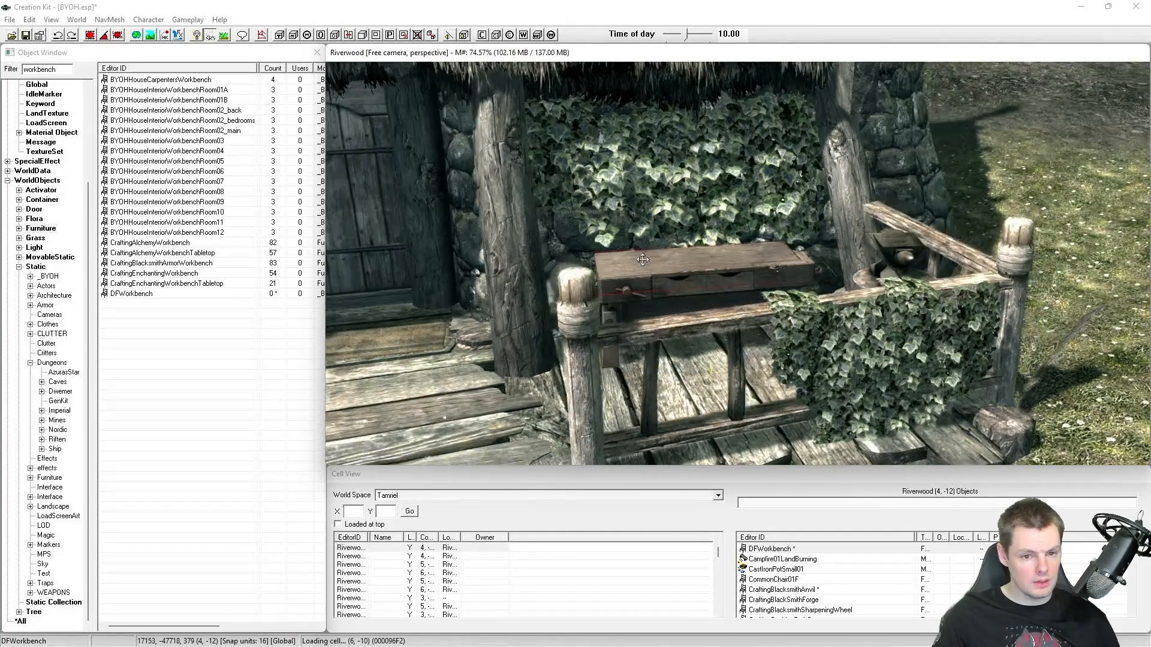
middle_drag(652, 261, 598, 265)
click(558, 239)
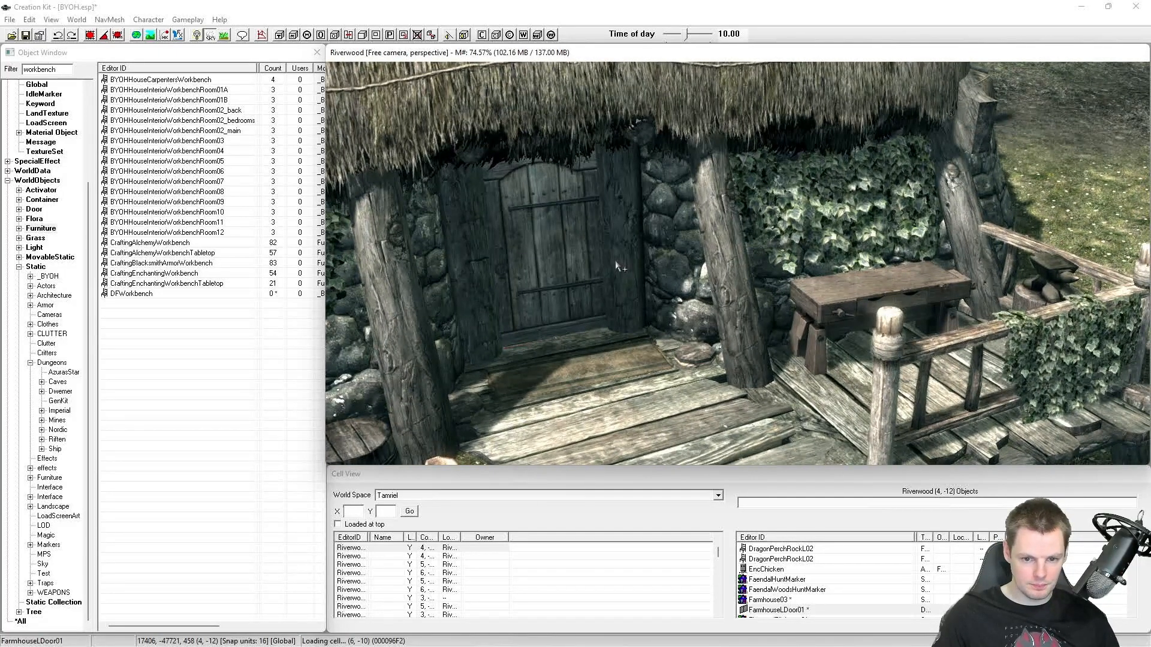
key(m)
double_click(577, 289)
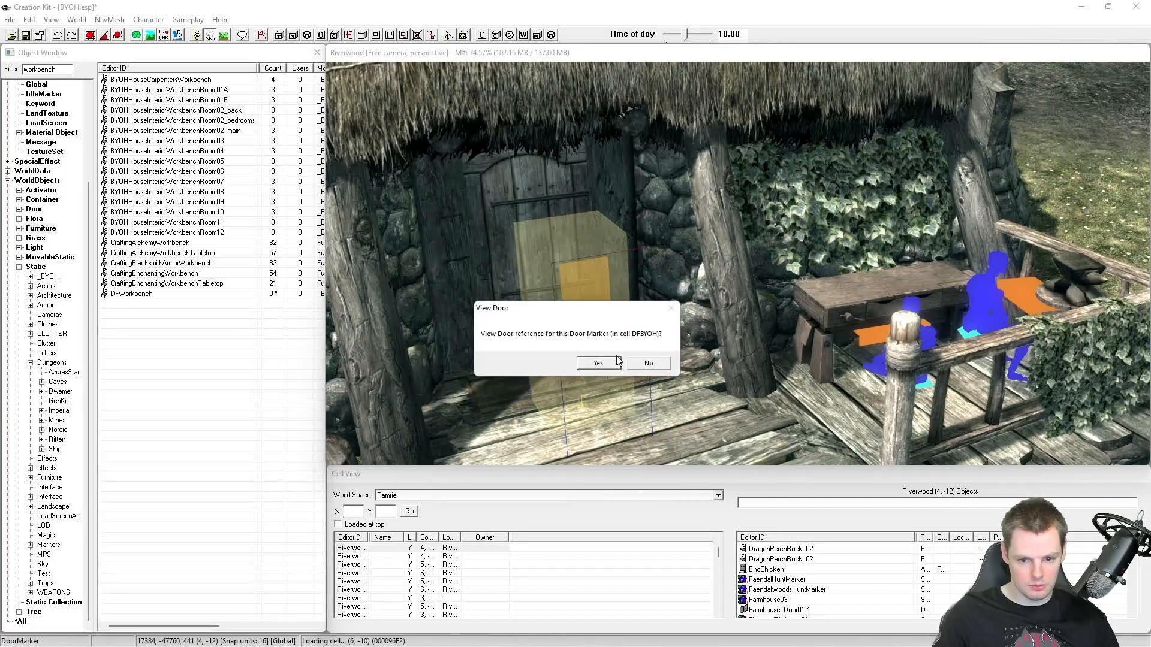
click(617, 360)
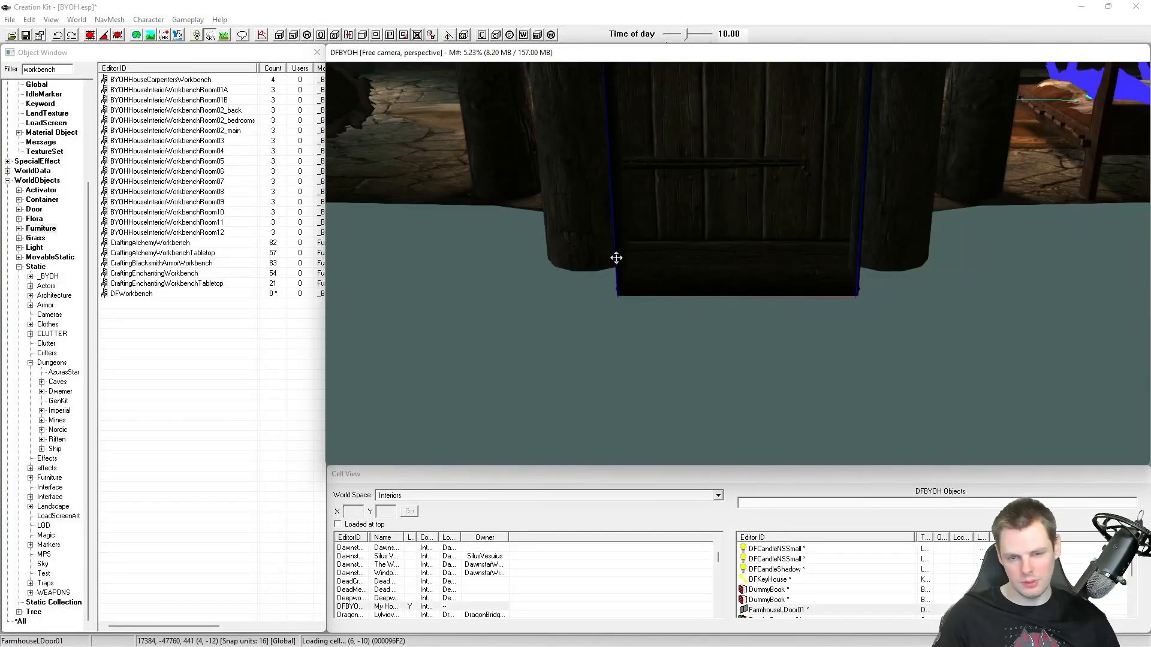
Step: Look over the DFBYOH house interior, examining the entrance, the wall pelt and the standing candle
shift+middle_drag(638, 233, 701, 271)
click(710, 282)
click(629, 279)
click(772, 253)
shift+middle_drag(772, 254, 771, 268)
click(736, 223)
shift+middle_drag(736, 224, 759, 230)
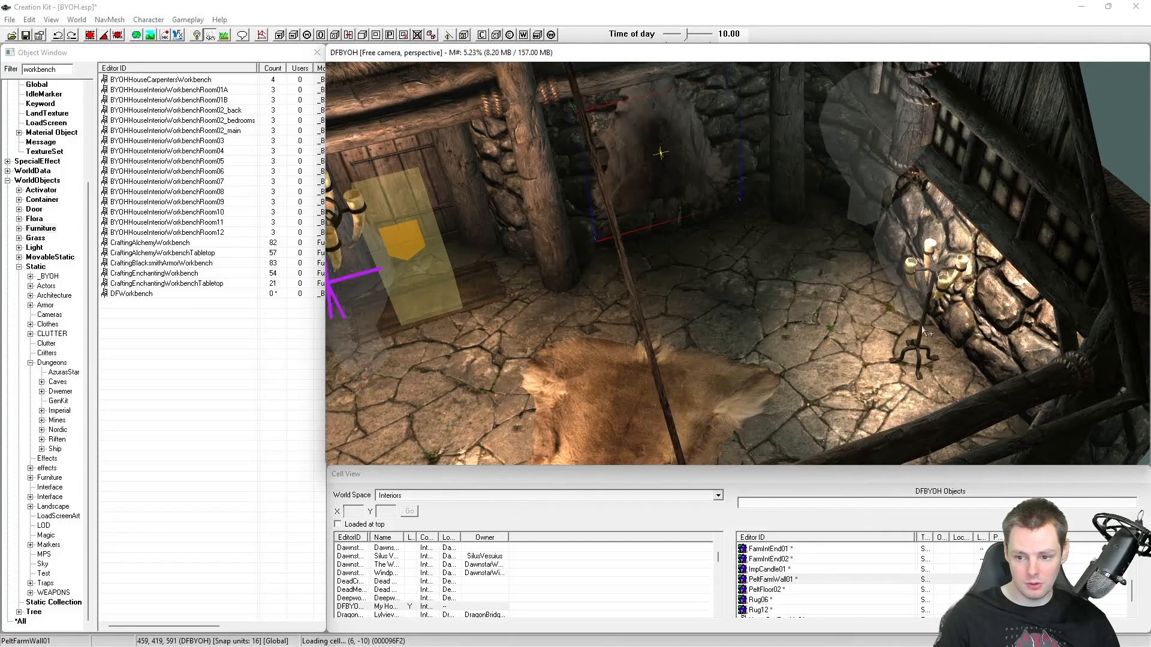
scroll(926, 327, up, 5)
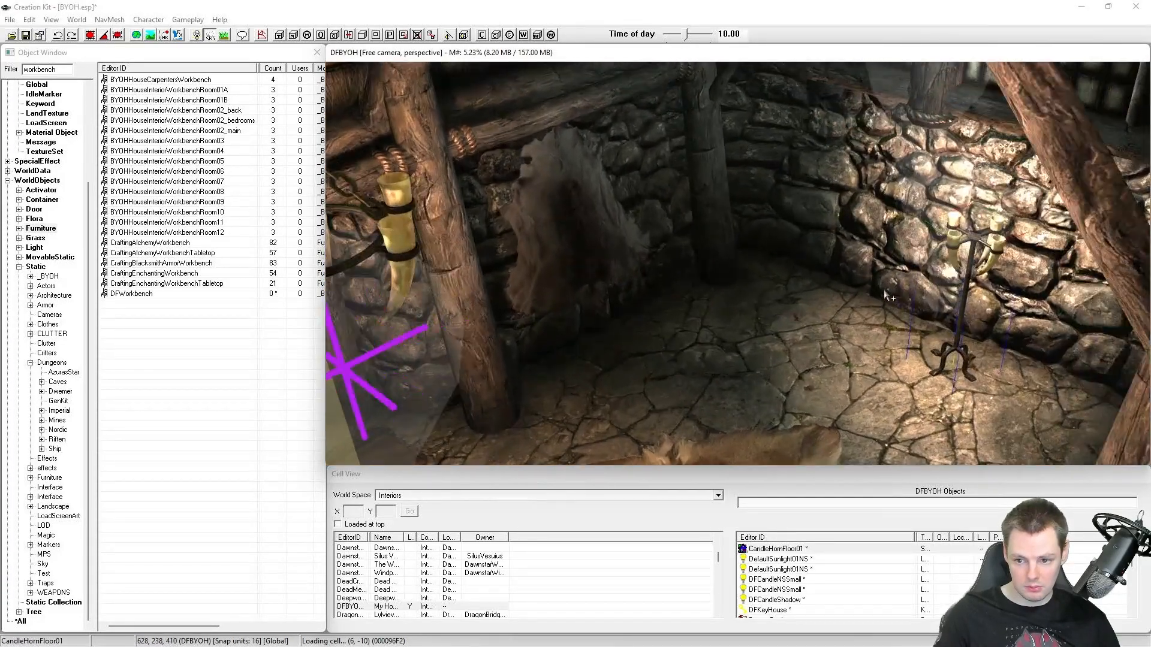
scroll(886, 295, down, 5)
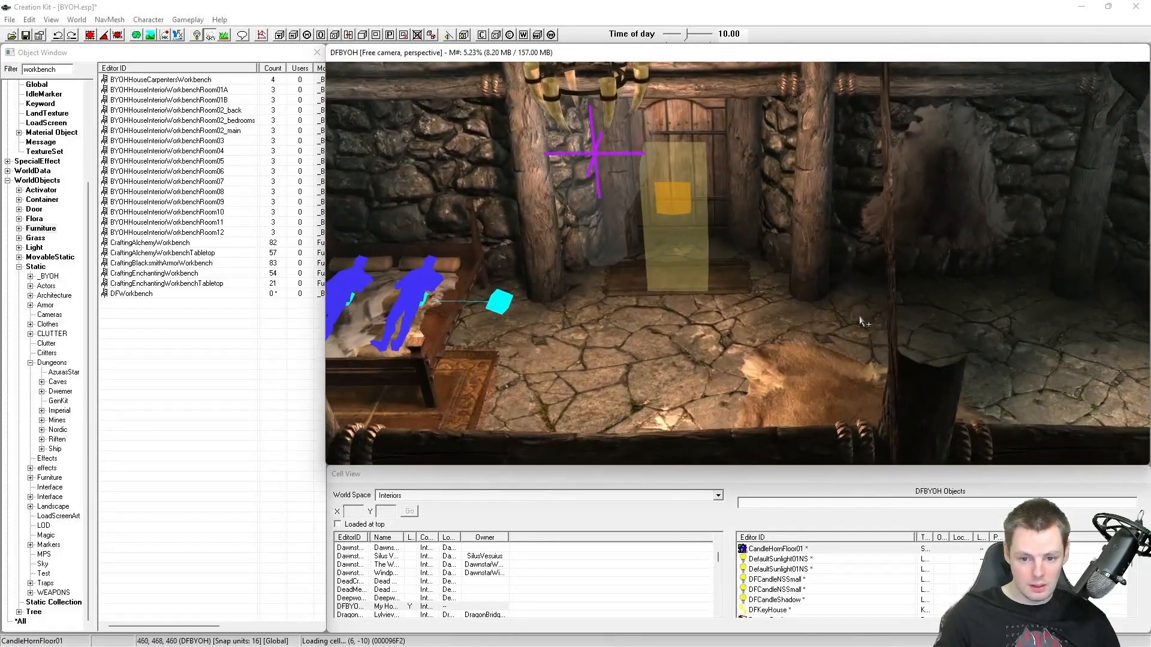
scroll(863, 322, up, 2)
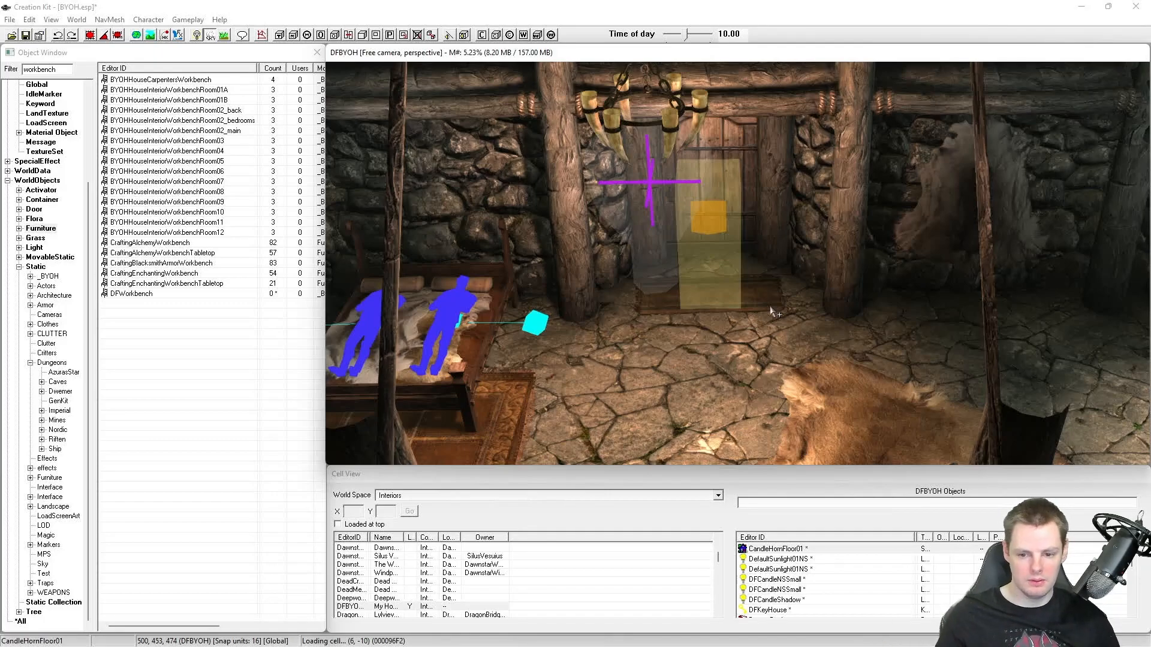
scroll(725, 296, up, 5)
scroll(689, 266, down, 5)
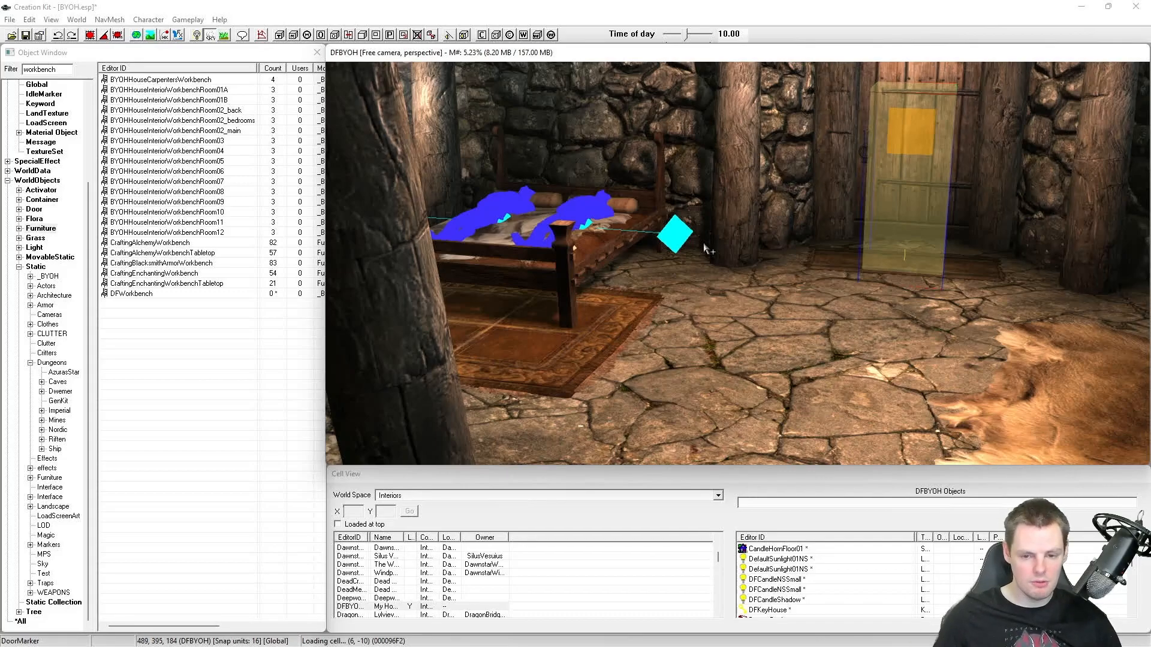
Step: Examine the double bed with its sleep markers and the area around it in the DFBYOH interior
key(f)
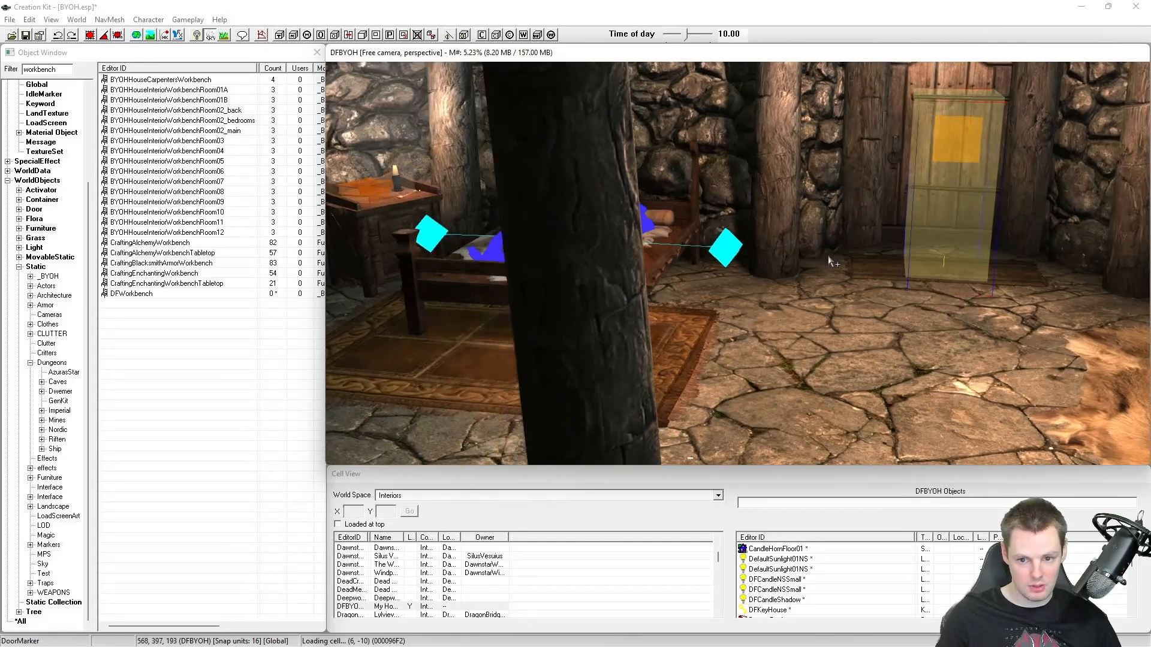
scroll(733, 281, down, 3)
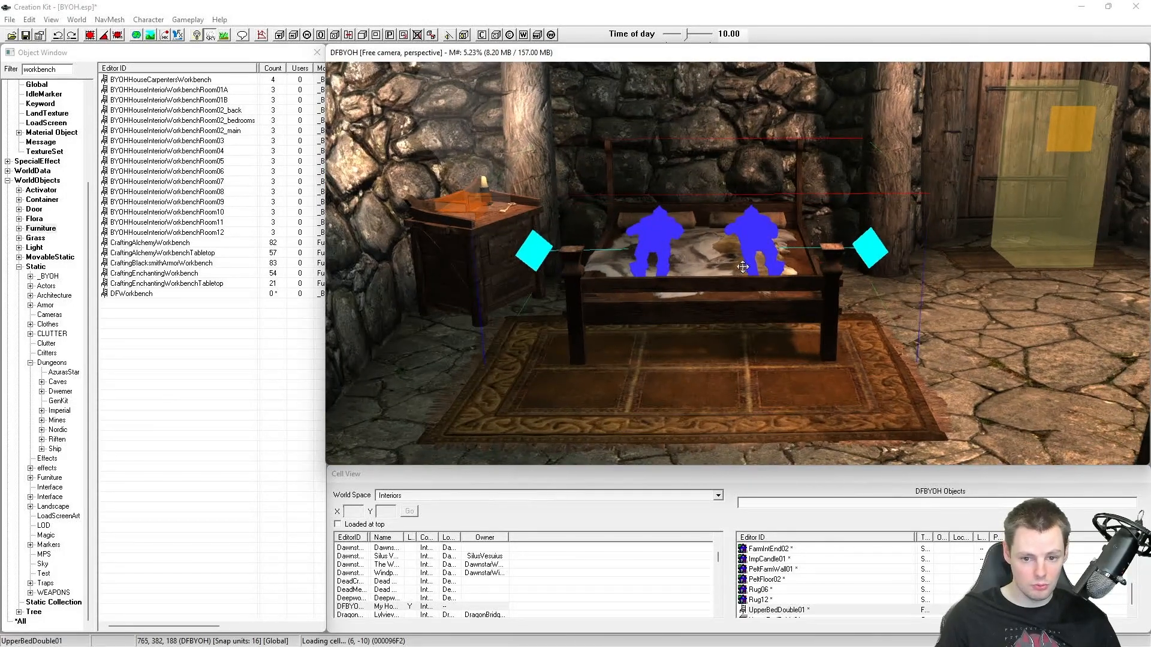
scroll(729, 259, down, 3)
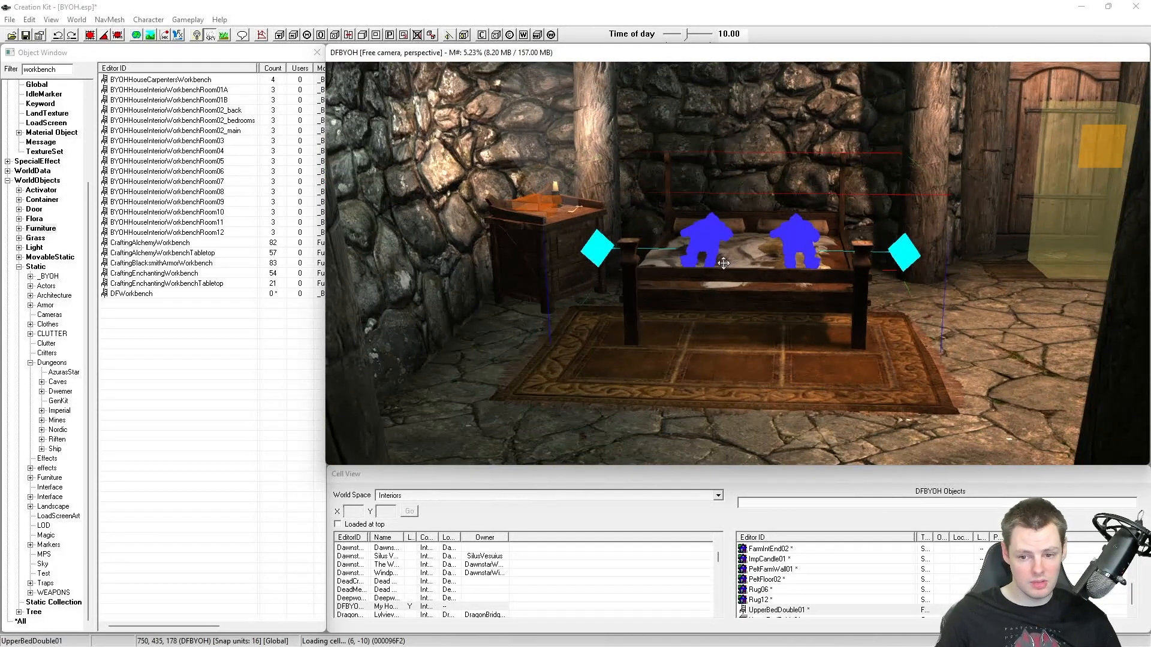
scroll(719, 265, up, 1)
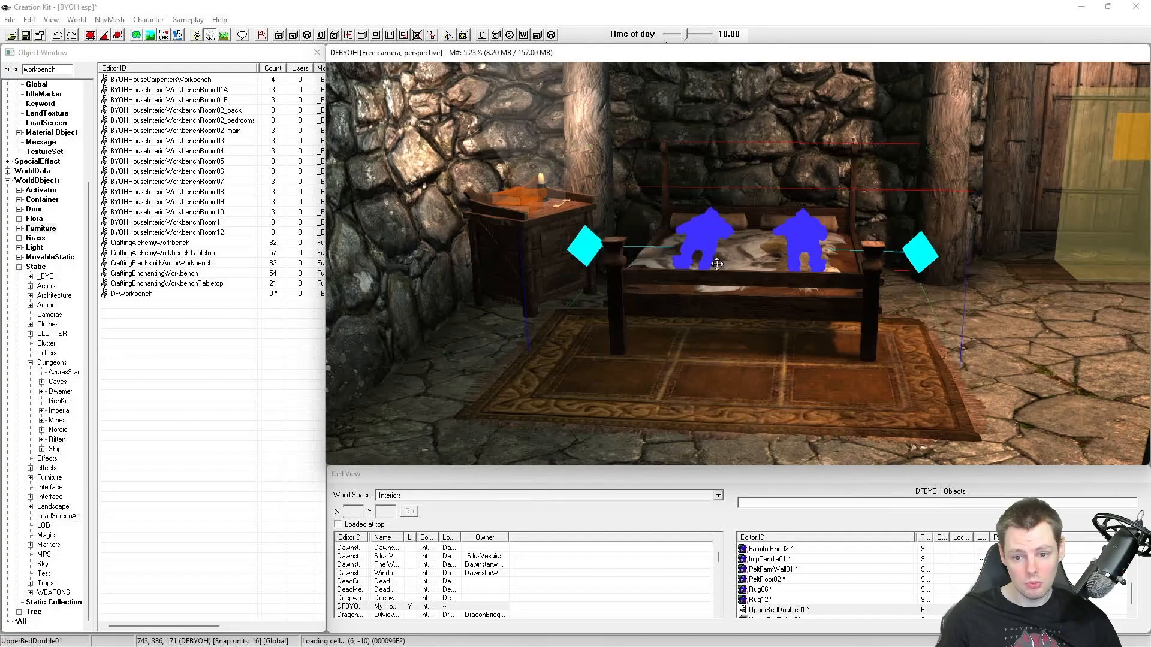
scroll(718, 268, up, 1)
scroll(717, 274, down, 2)
scroll(721, 278, down, 4)
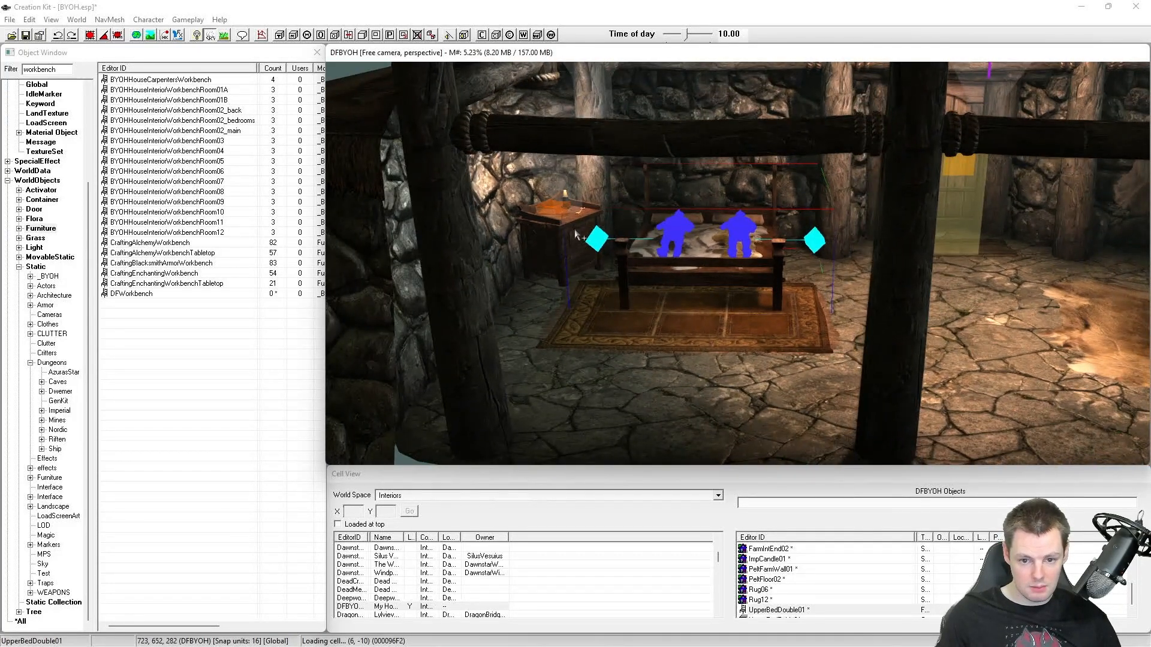
middle_drag(633, 242, 667, 254)
scroll(666, 250, up, 3)
scroll(681, 247, up, 2)
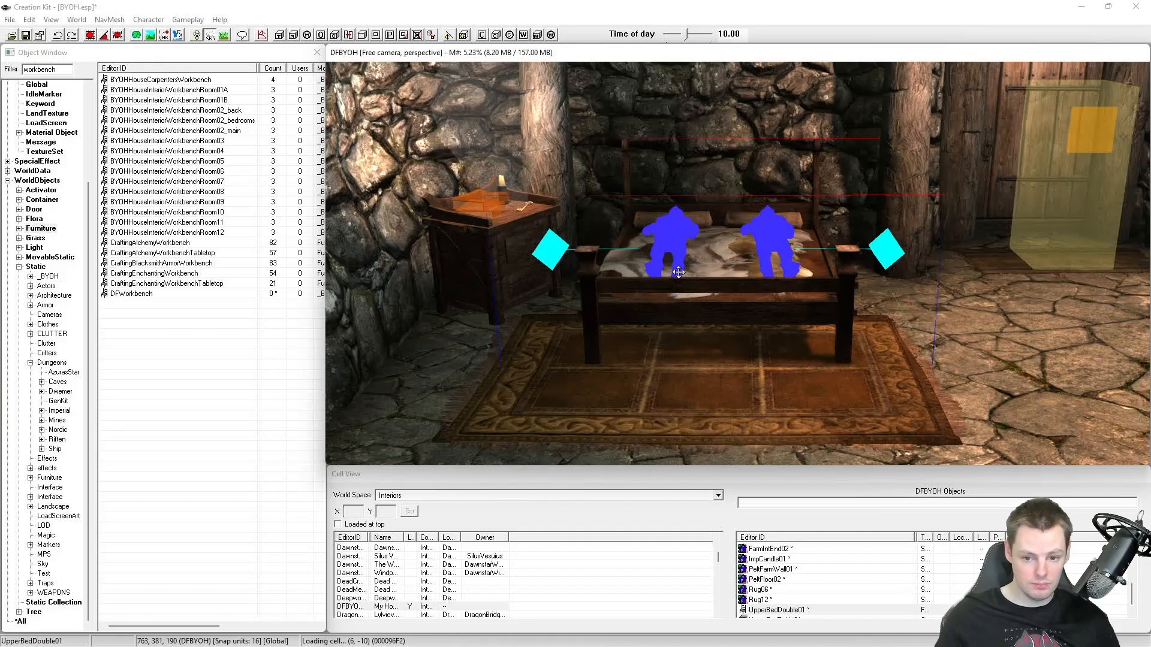
Step: Give the placed double bed the reference editor ID DFRefBed and accept the reference changes
double_click(703, 272)
drag(519, 205, 399, 234)
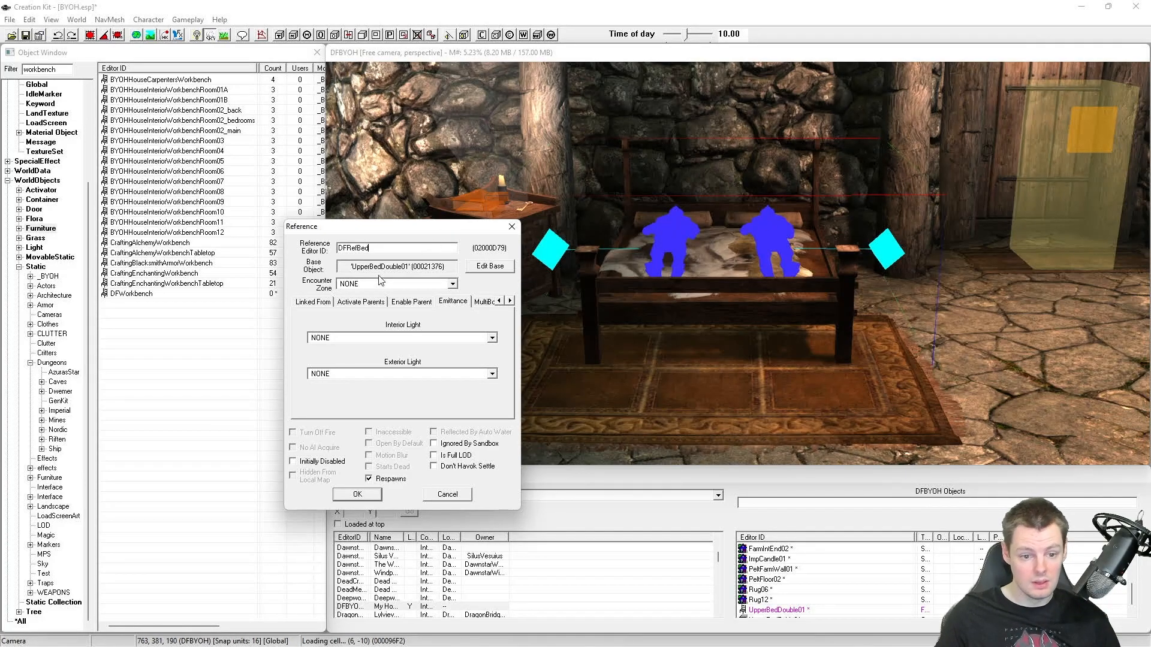
double_click(363, 249)
click(361, 249)
drag(375, 250, 314, 252)
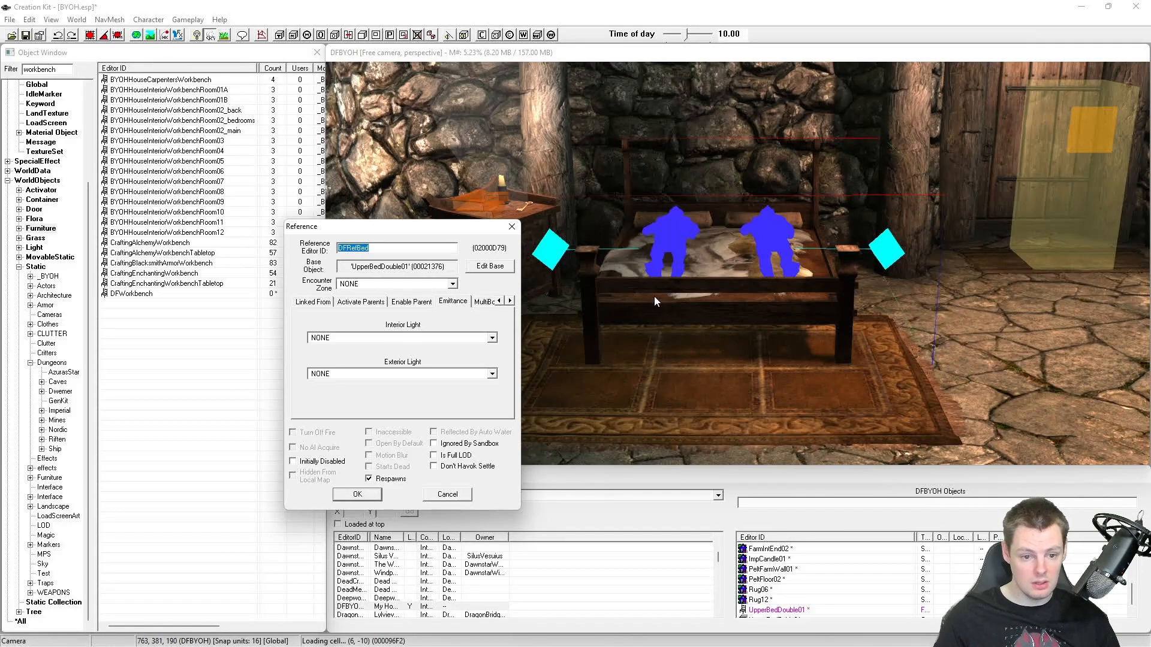
click(382, 252)
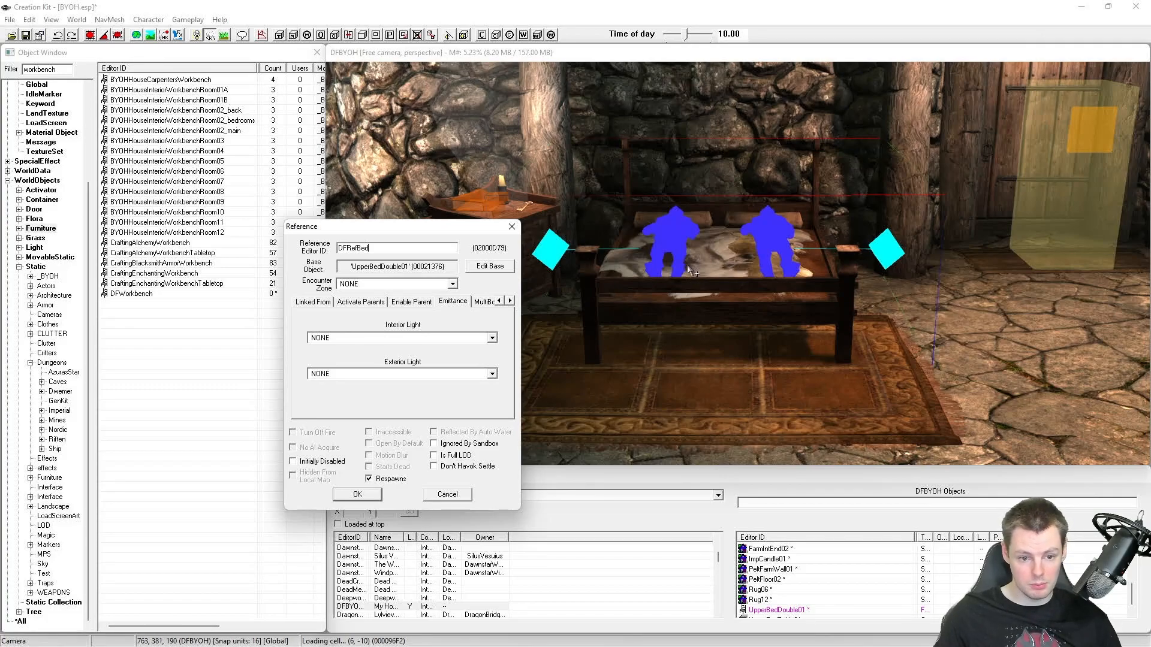
click(358, 495)
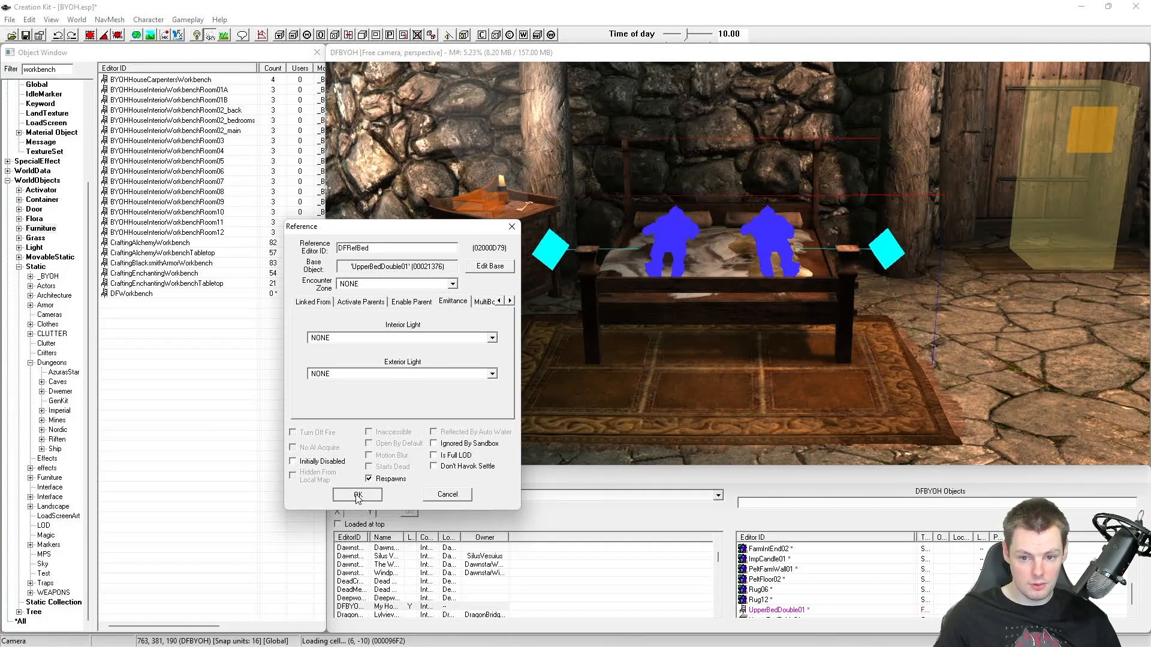
Step: Set the DFRefBed reference to Initially Disabled and accept the change
scroll(723, 287, up, 3)
double_click(722, 287)
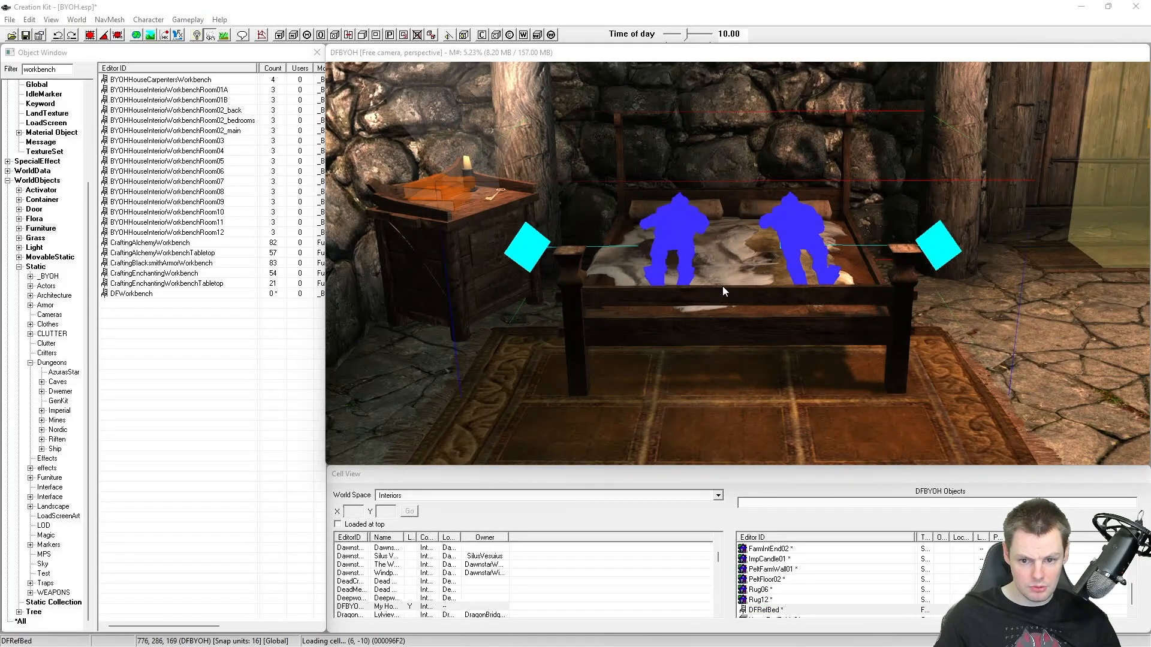
click(500, 422)
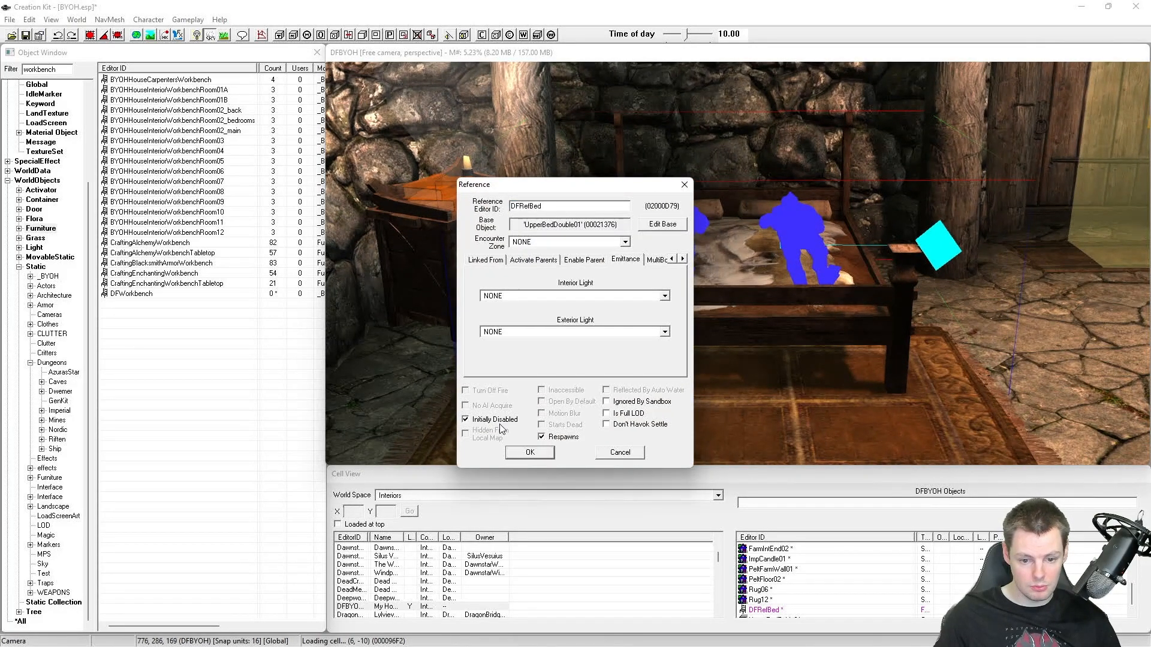
click(530, 452)
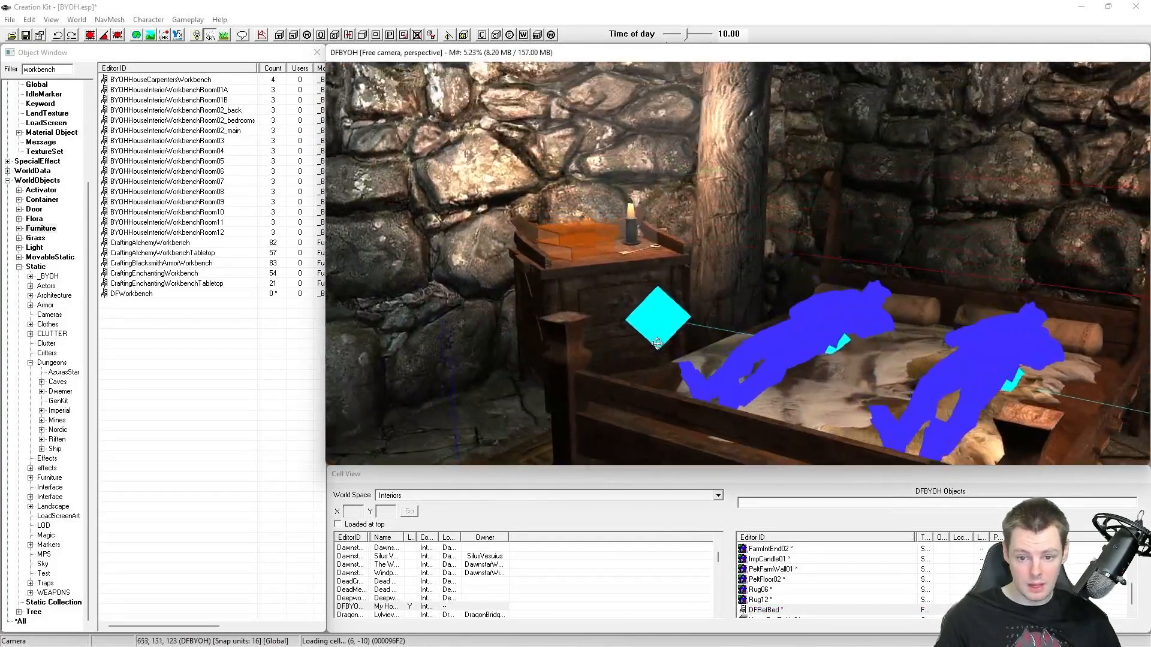
Step: Filter the static objects for xmarker and place an XMarker on the floor in front of the bedside table
shift+middle_drag(657, 343, 695, 334)
click(696, 333)
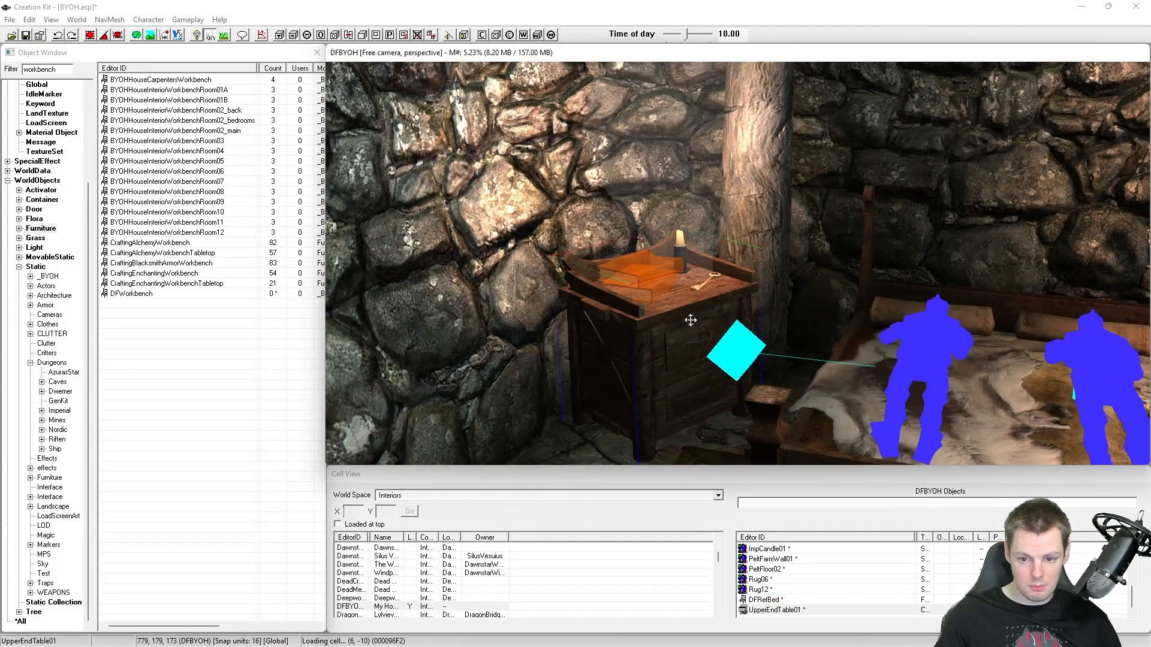
mouse_move(681, 286)
middle_down()
mouse_move(670, 255)
mouse_move(698, 276)
middle_up()
scroll(671, 264, down, 2)
drag(57, 70, 14, 71)
text(xmarker)
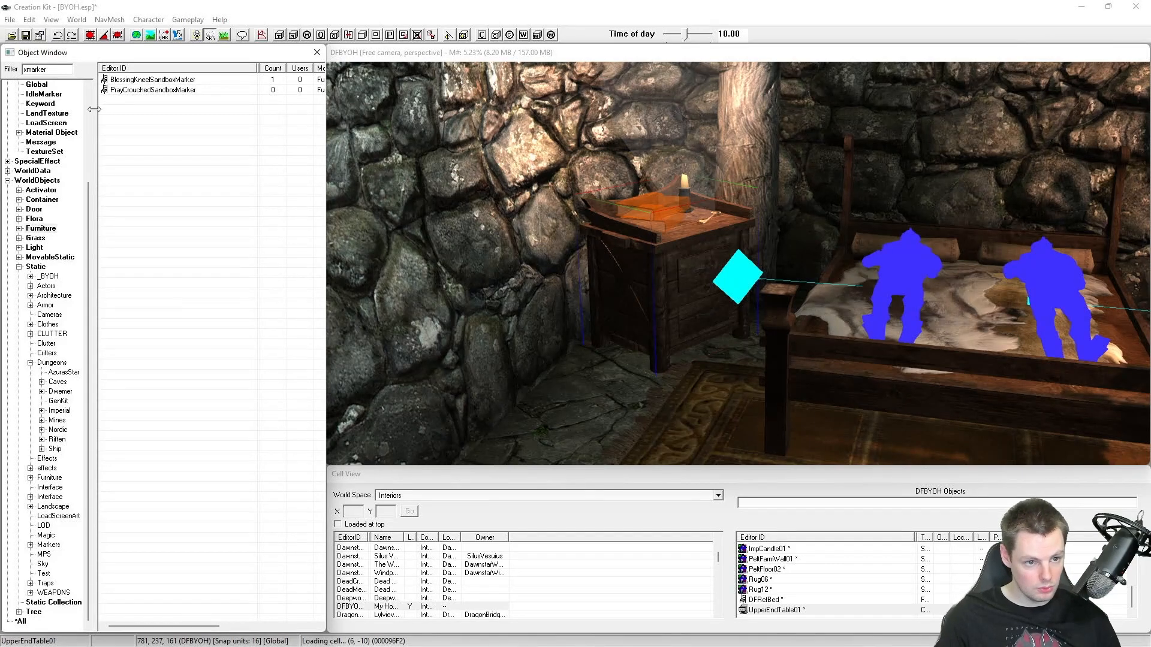
click(160, 80)
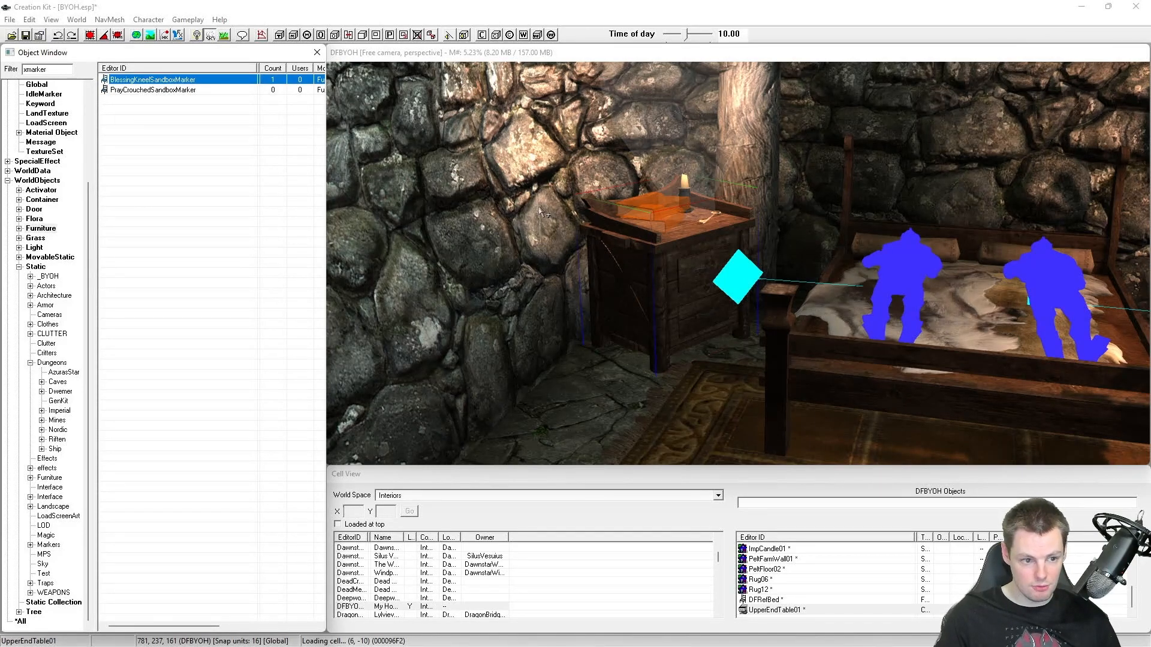
click(36, 267)
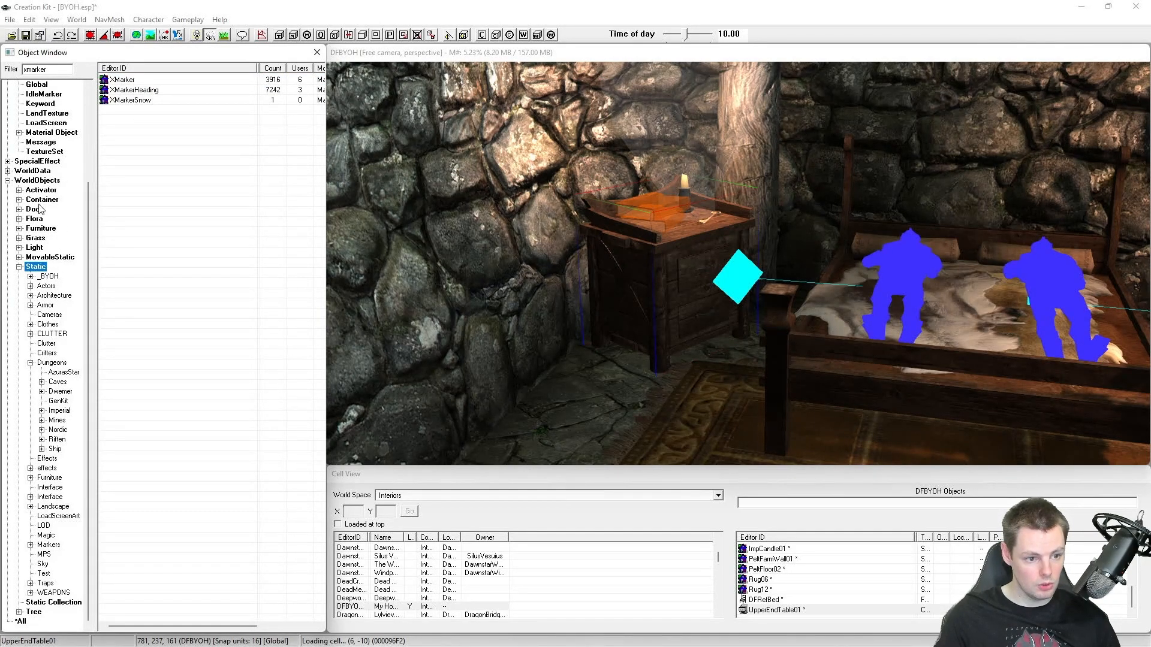
drag(122, 79, 620, 409)
Step: Set the placed XMarker's reference editor ID to DFXBedsideTable, checking the bed's reference ID for comparison, and accept it
mouse_move(655, 384)
middle_down()
mouse_move(688, 378)
mouse_move(688, 367)
middle_up()
double_click(688, 361)
text(RS)
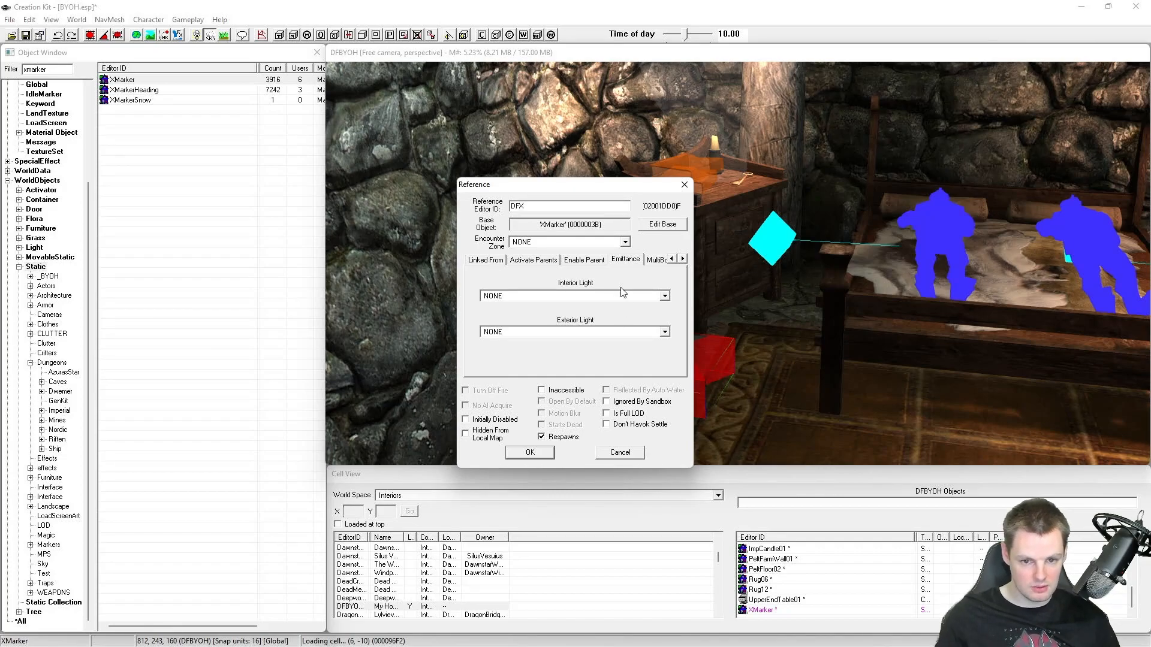
drag(568, 184, 381, 173)
double_click(923, 265)
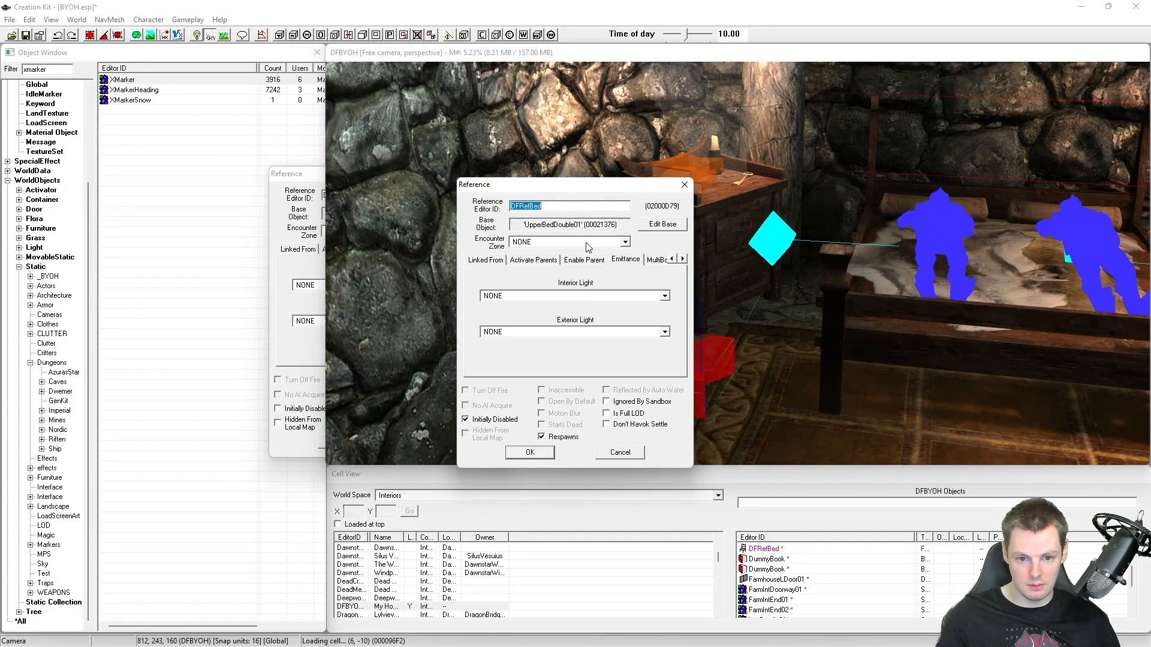
click(682, 186)
click(304, 175)
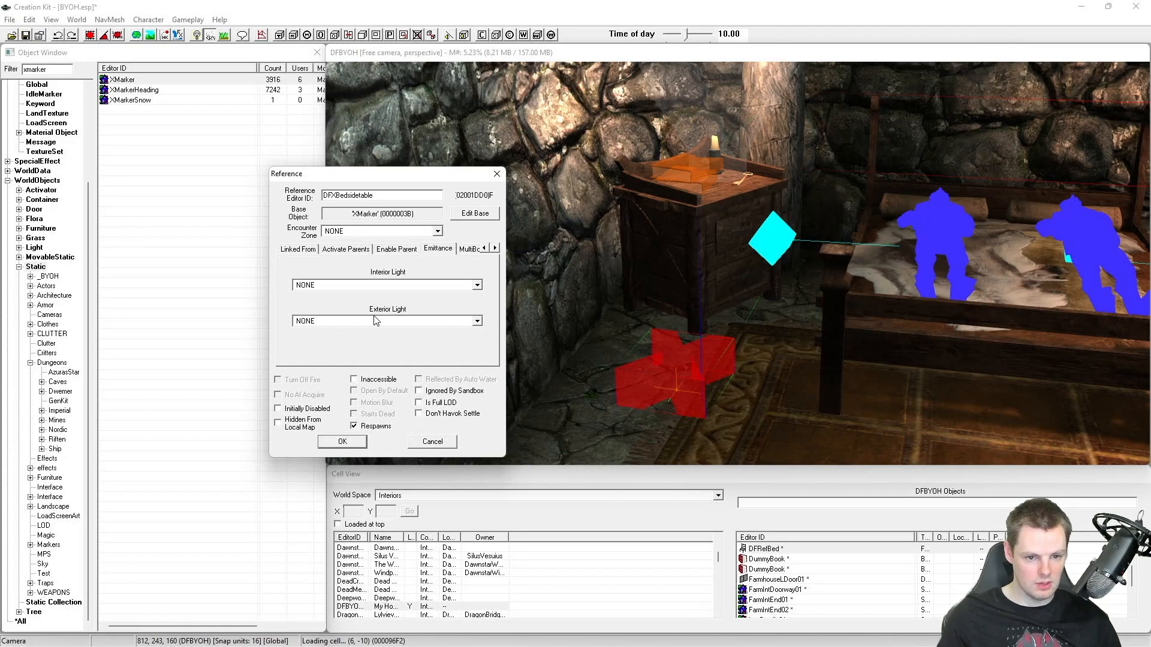
click(361, 196)
key(BackSpace)
text(T)
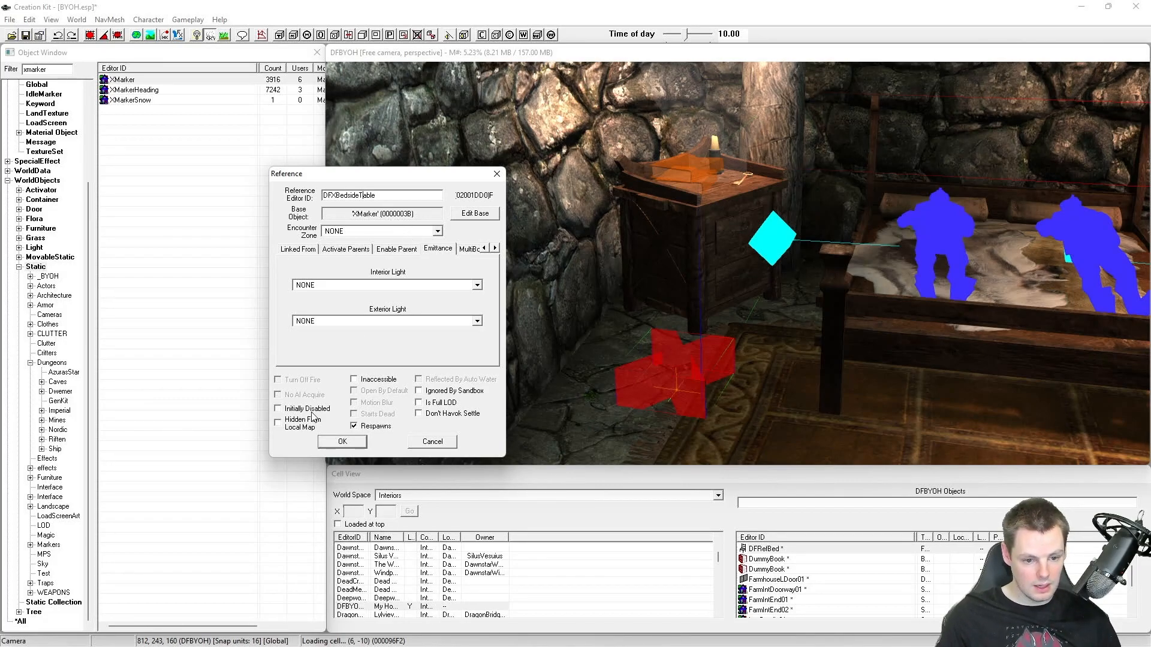
click(343, 442)
Step: Make the DFXBedsideTable marker the enable parent of the UpperEndTable01 reference and accept the change
scroll(635, 388, up, 3)
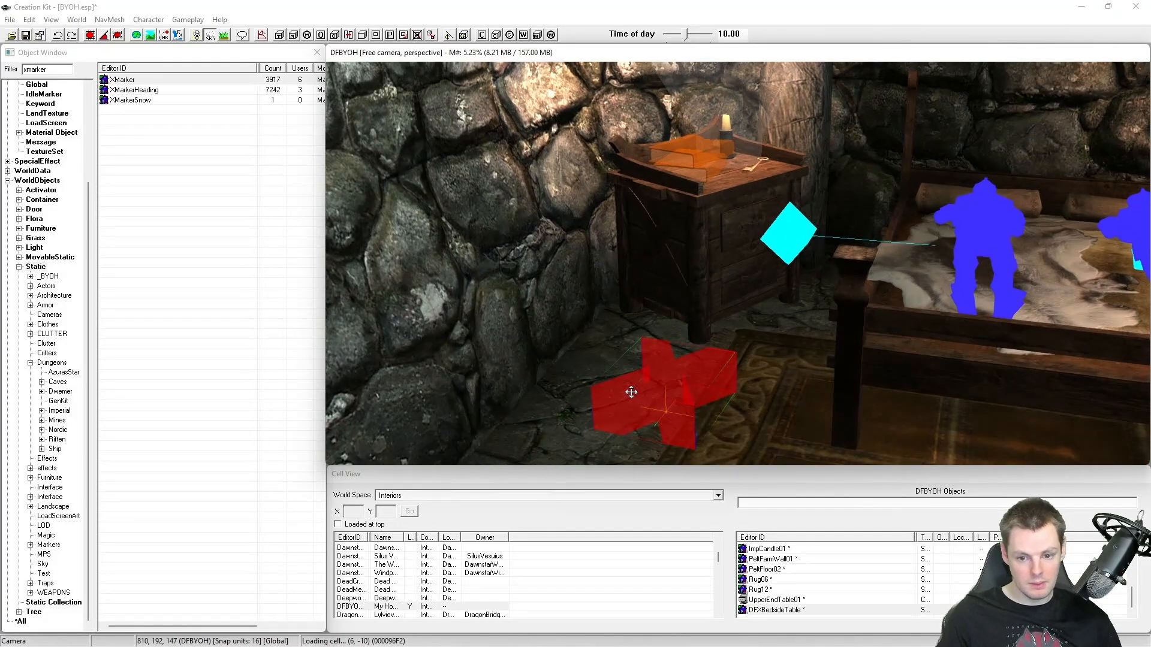
middle_drag(761, 247, 642, 303)
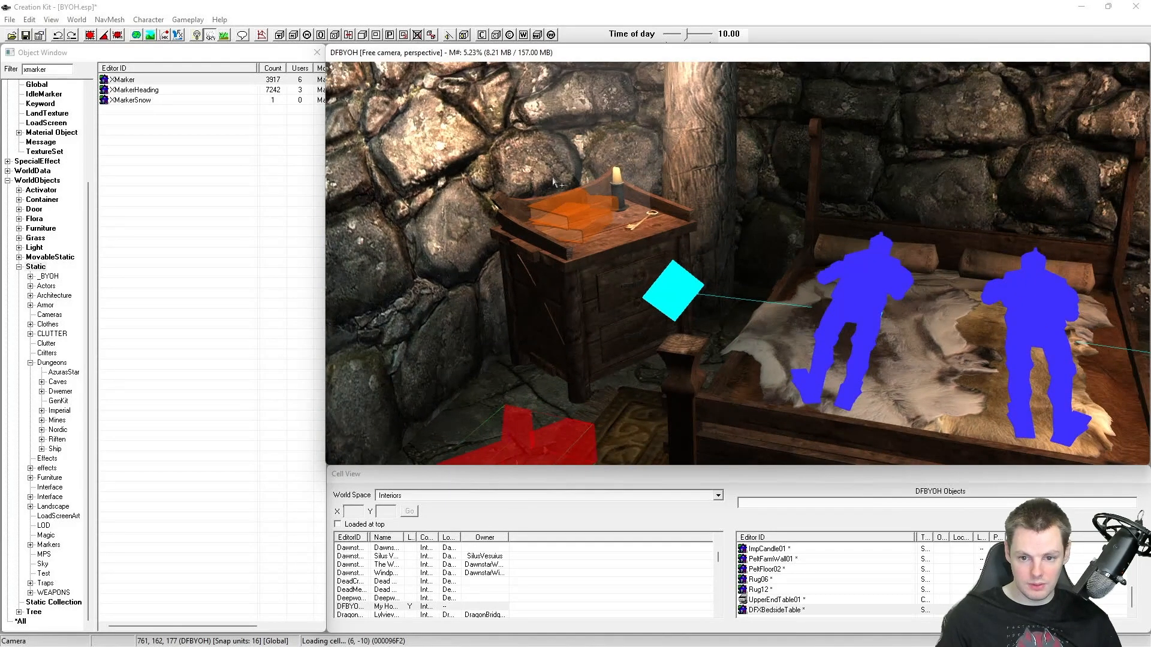
middle_drag(640, 254, 692, 217)
scroll(671, 221, down, 1)
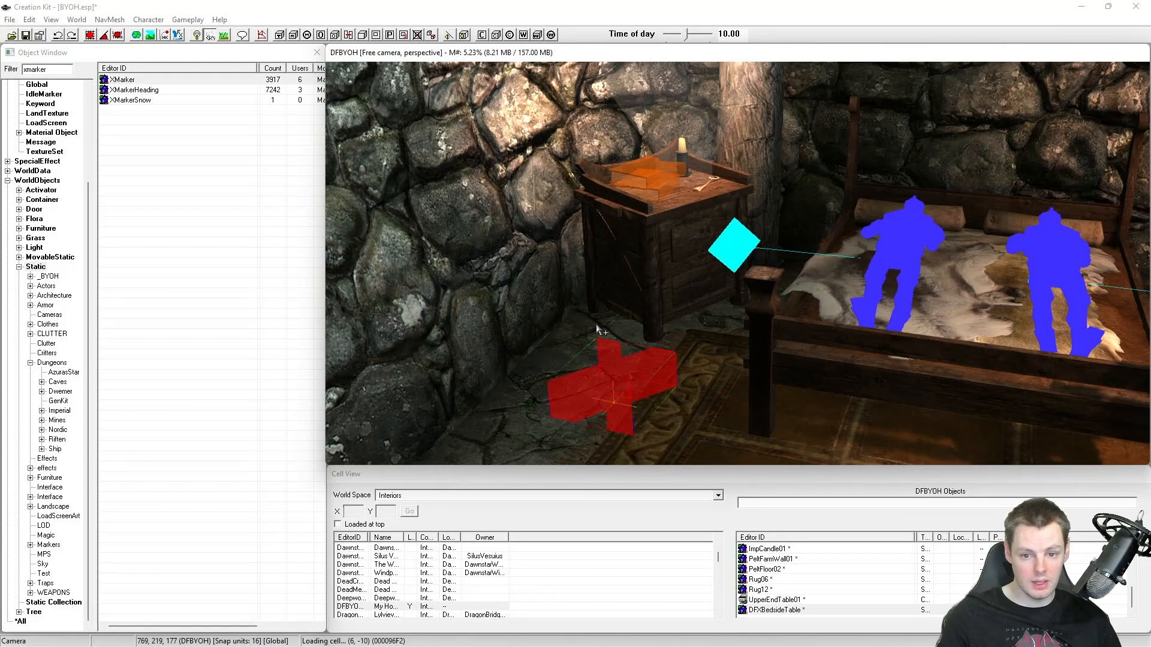
double_click(621, 244)
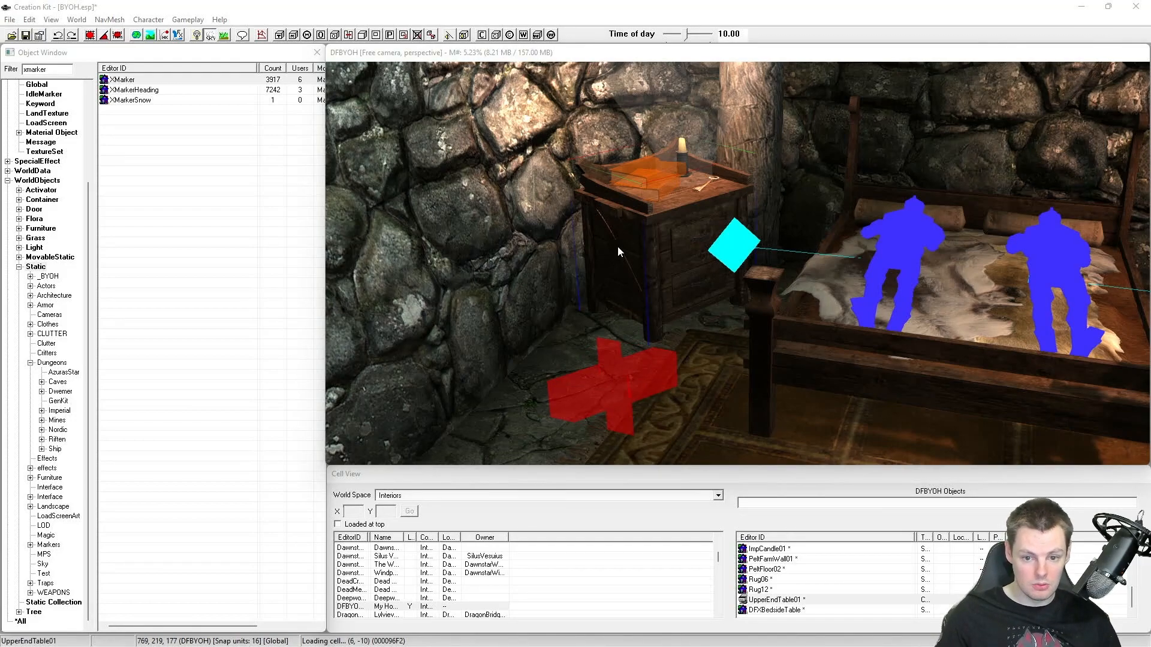
drag(591, 182, 334, 155)
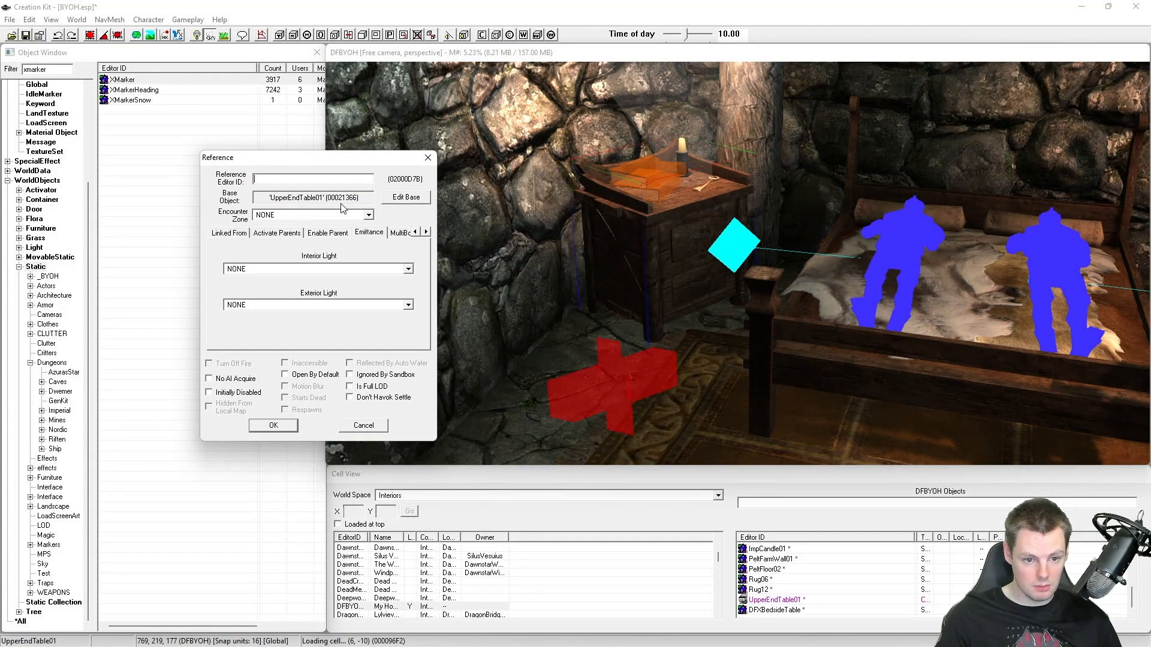
click(333, 236)
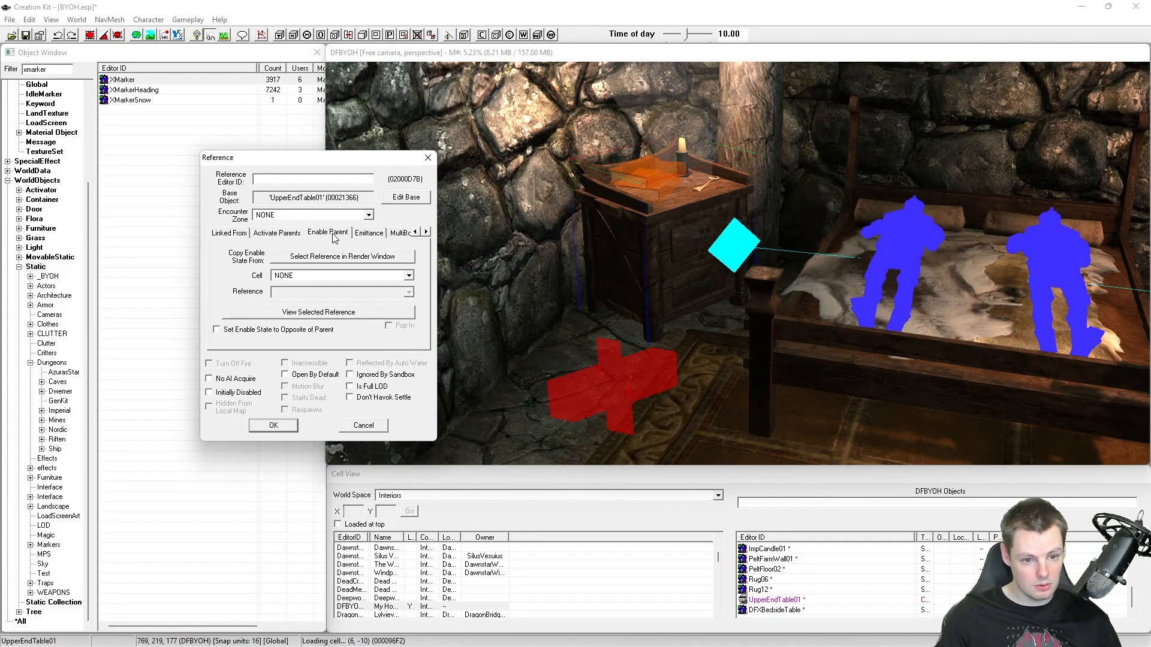
click(383, 256)
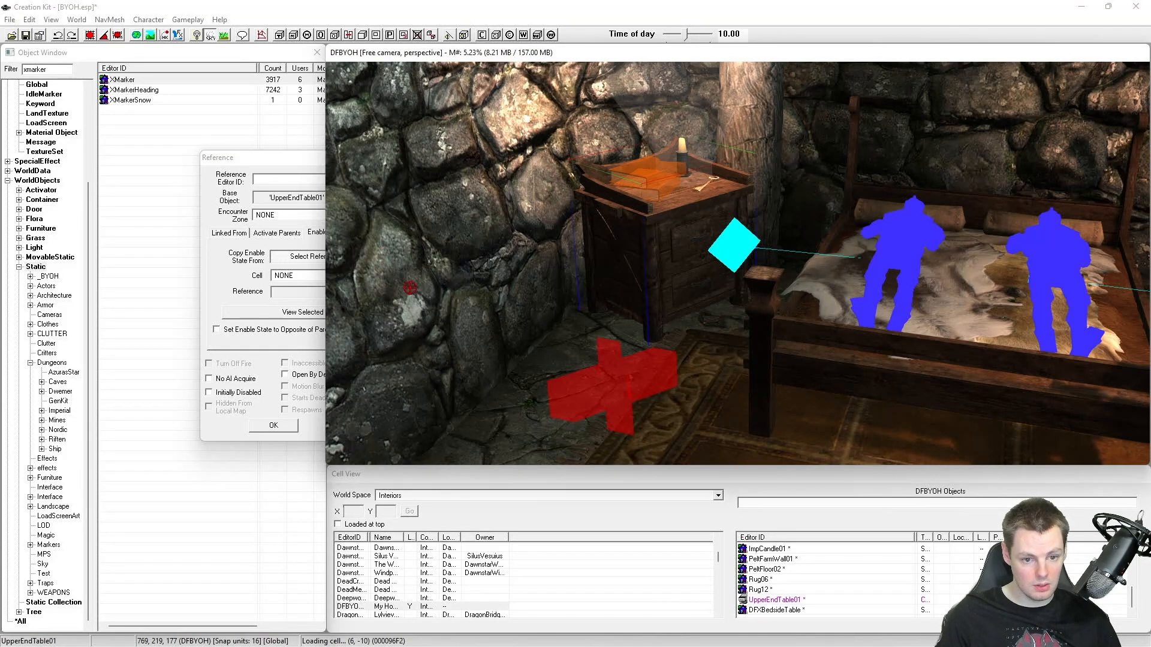
double_click(617, 382)
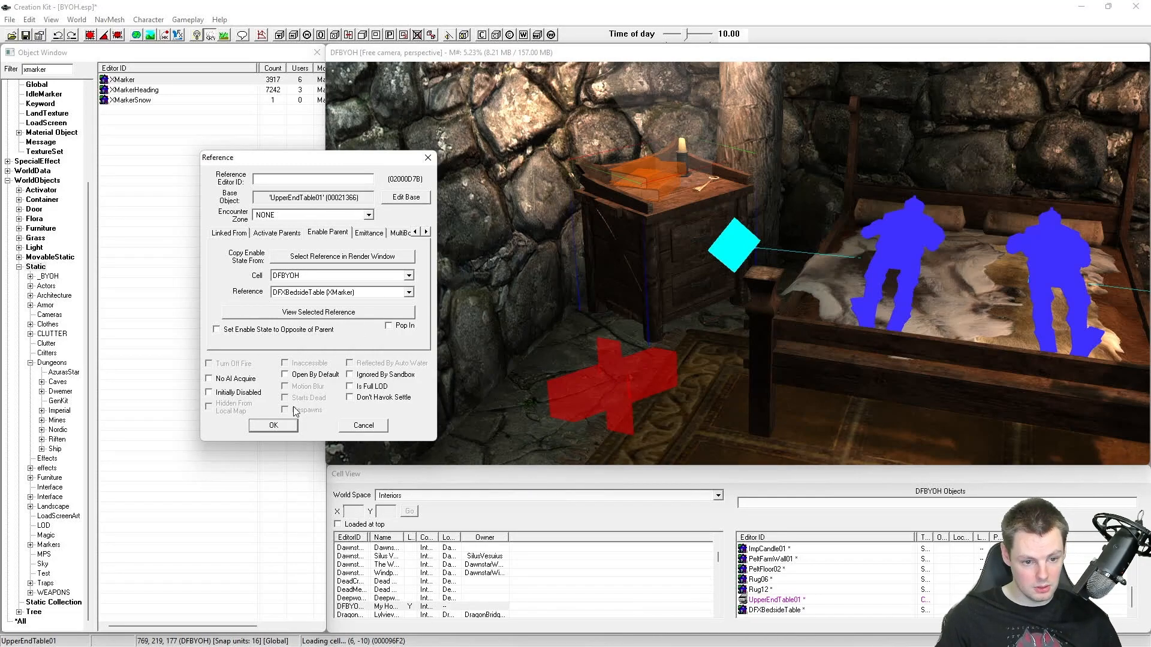
click(273, 426)
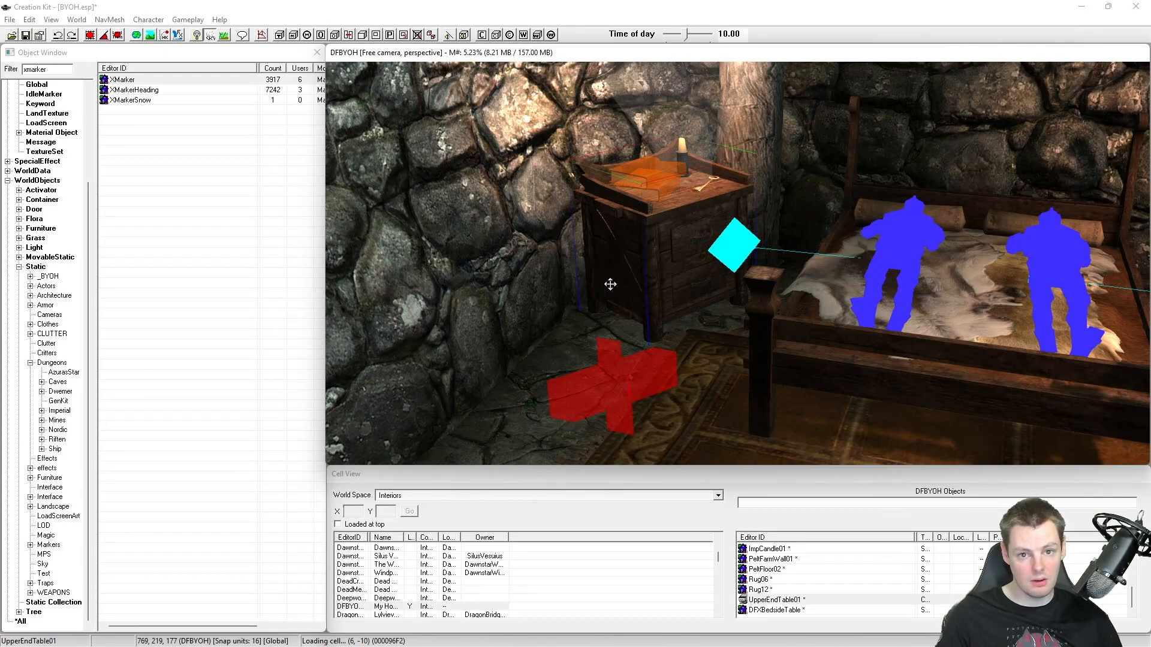
Step: Set the UpperEndTable01 reference's enable state to the opposite of its parent and accept the change
click(600, 374)
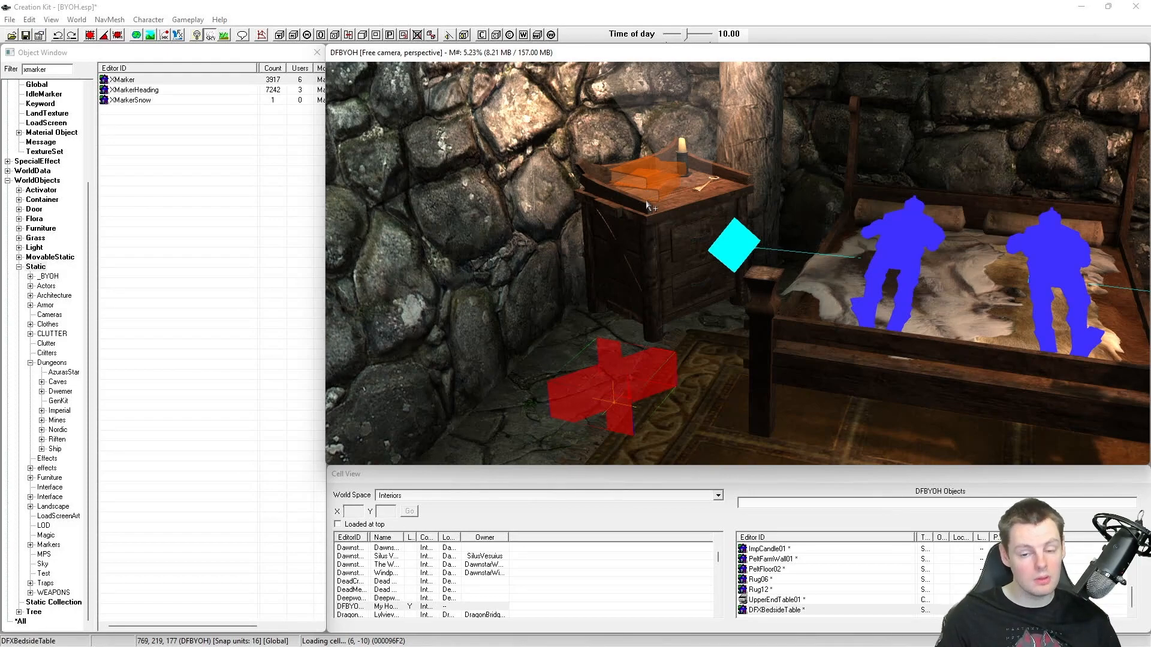
click(591, 291)
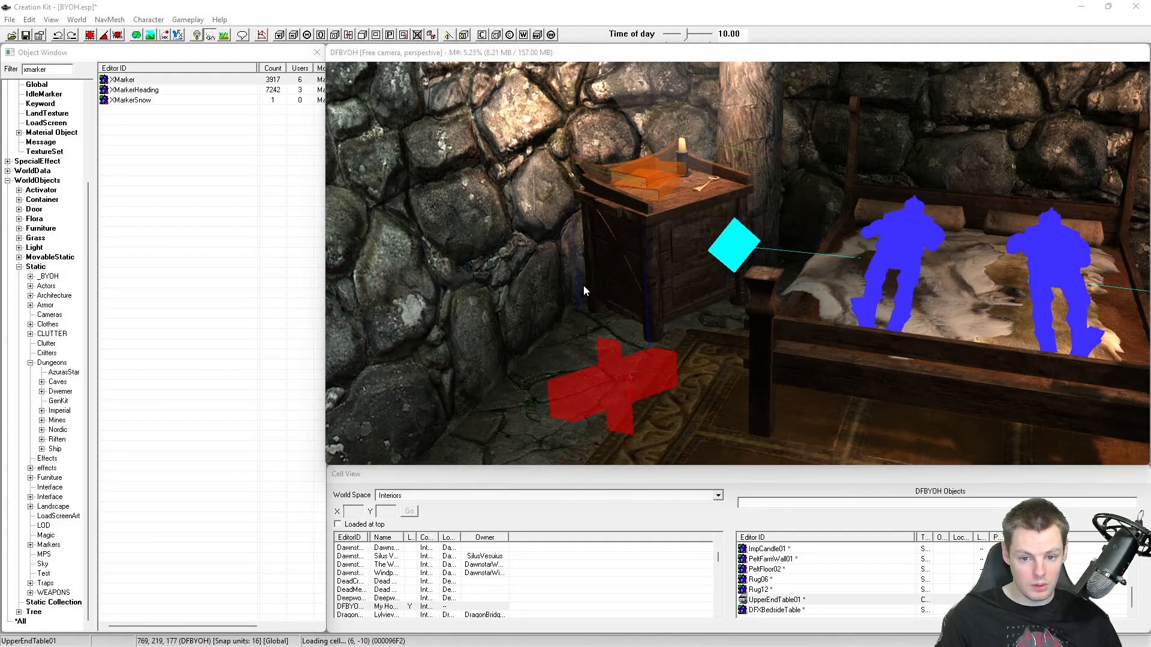
double_click(591, 291)
drag(534, 187, 298, 168)
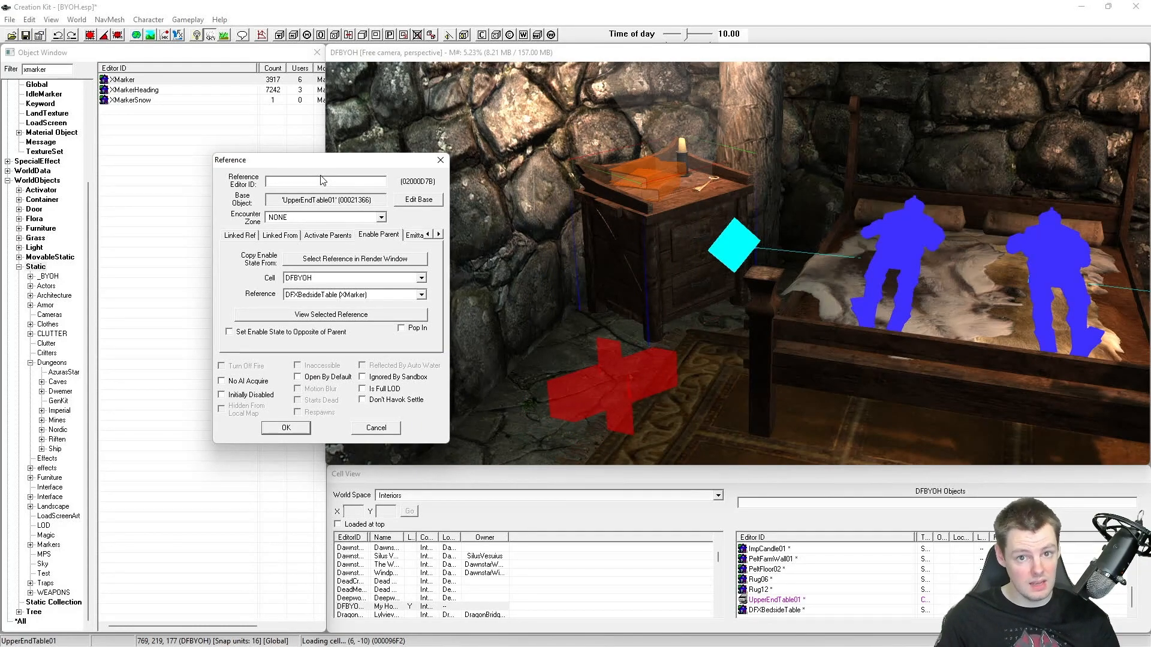
click(285, 334)
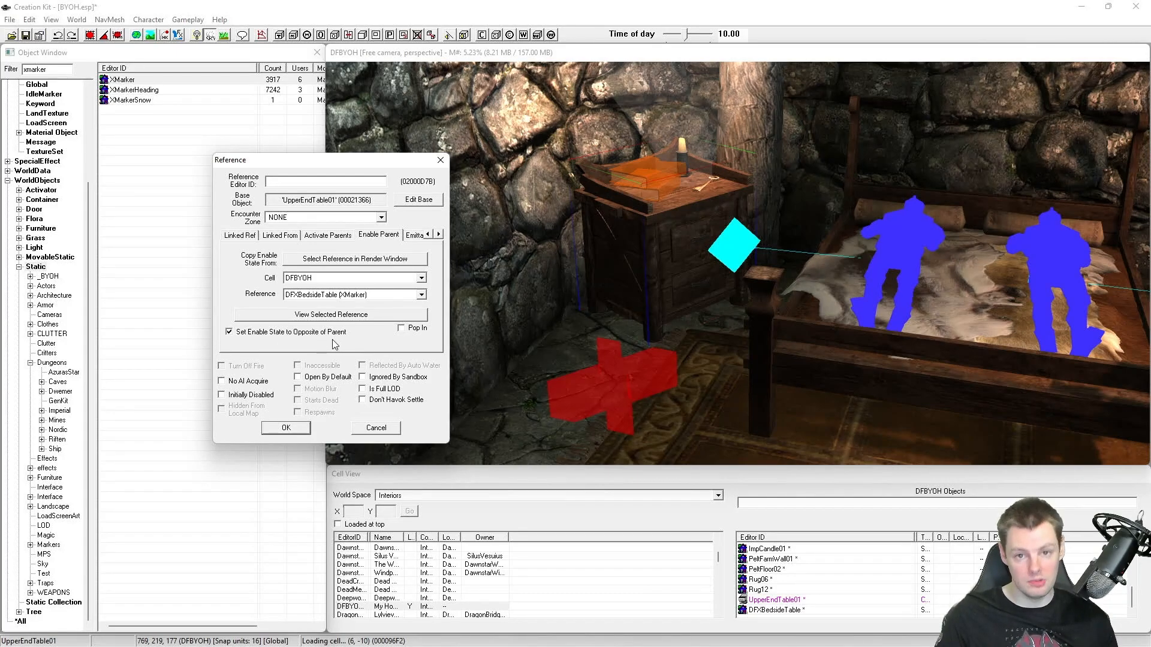
click(285, 427)
Step: Inspect the enable parent settings of a DummyBook on the bedside table and close its reference without changes
middle_drag(678, 346, 667, 311)
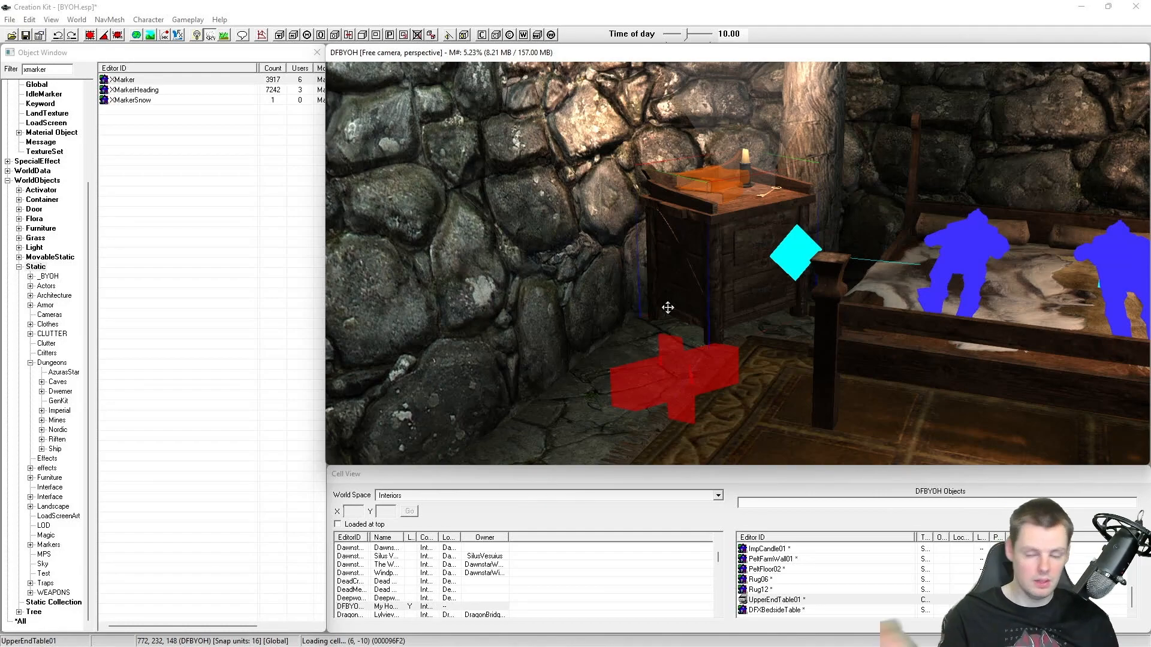
middle_drag(642, 299, 642, 284)
scroll(637, 279, up, 5)
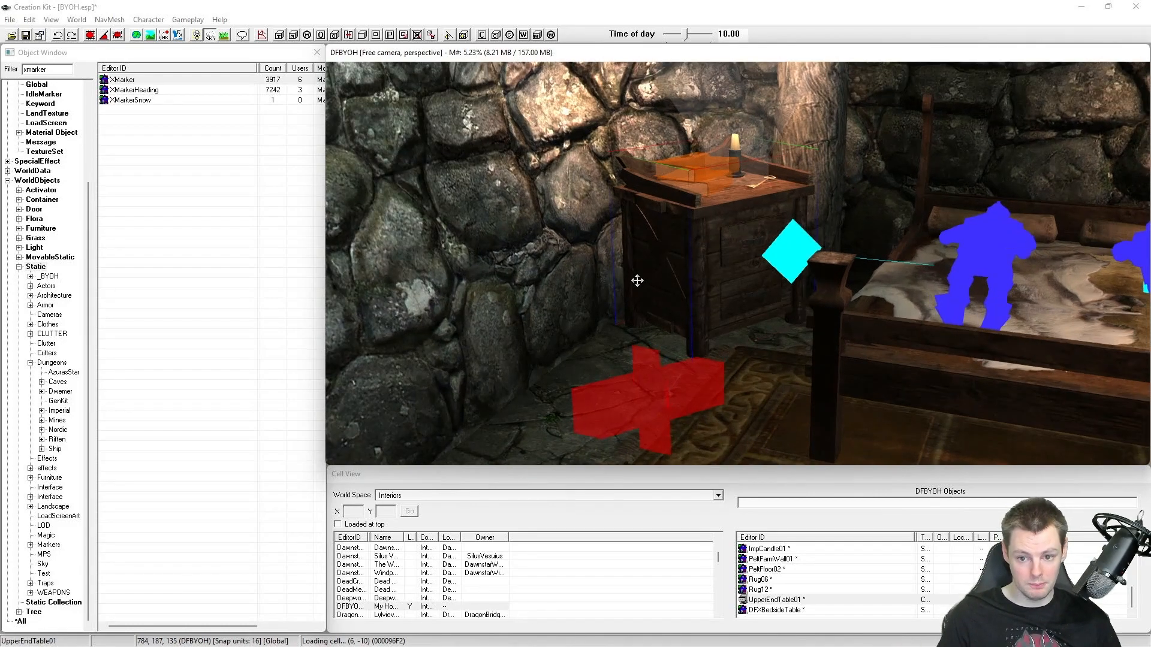
shift+middle_drag(659, 232, 623, 238)
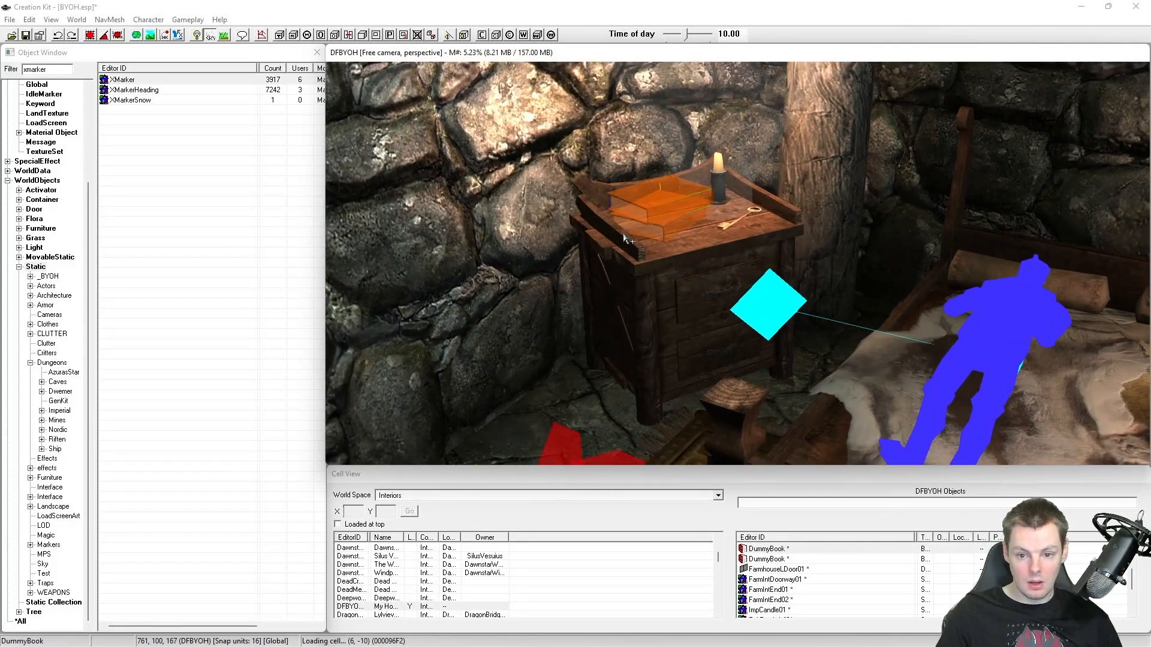
double_click(657, 214)
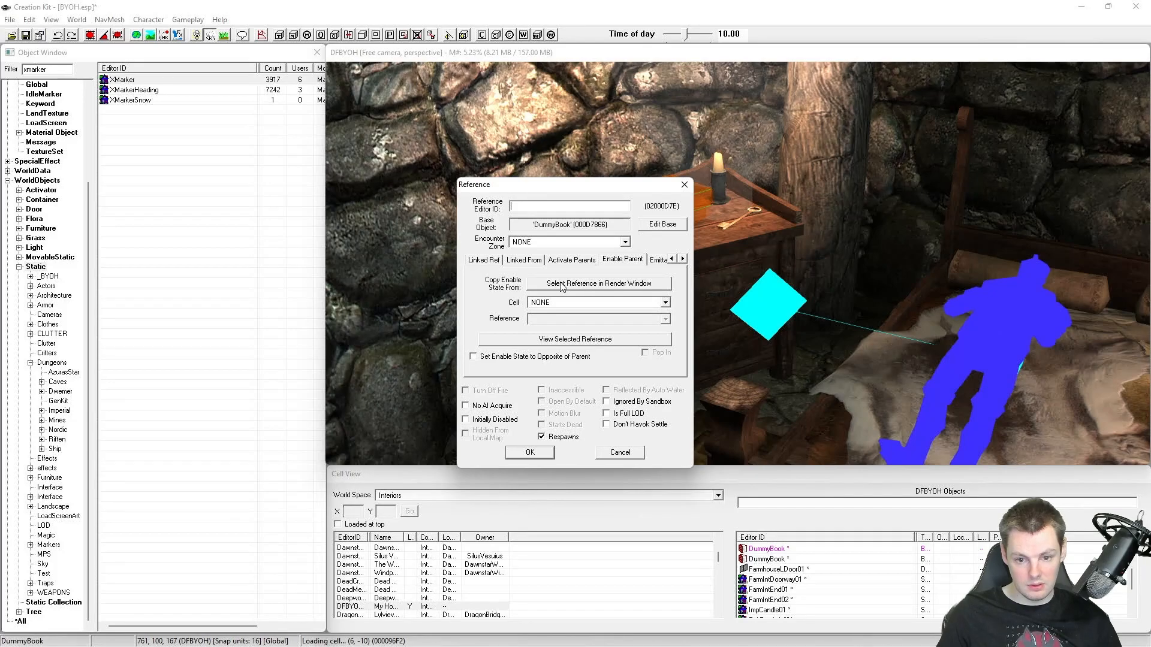
click(626, 454)
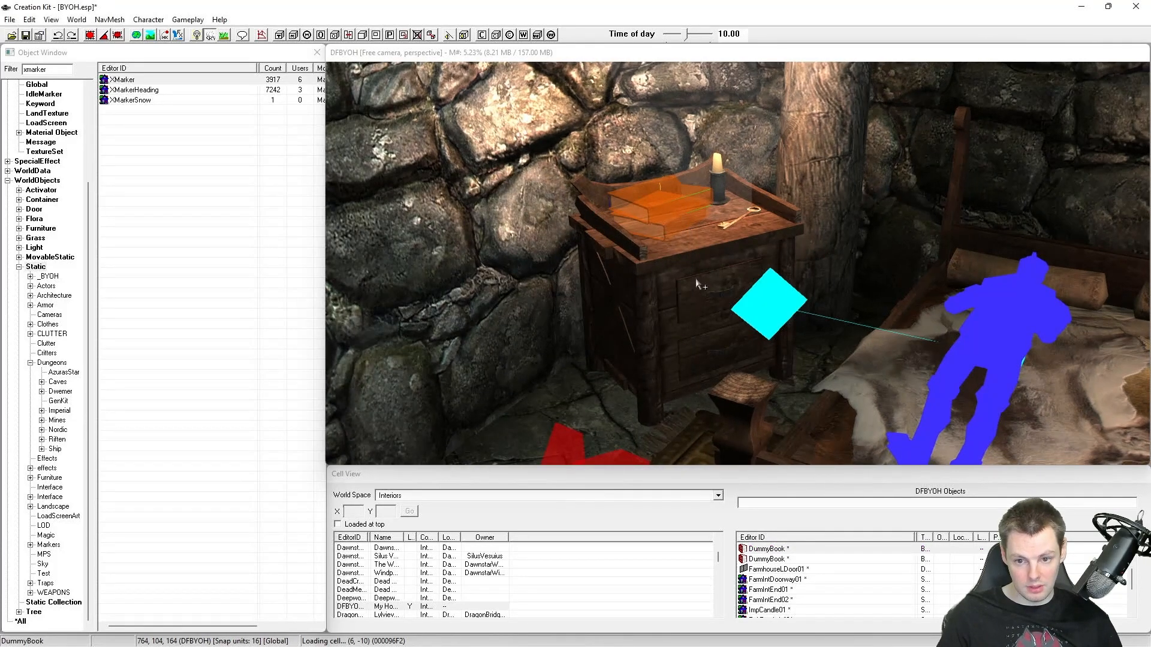
Step: Select the UpperEndTable01 bedside table, hiding the markers temporarily to tell it apart from the books and light on it
scroll(683, 254, down, 3)
click(715, 191)
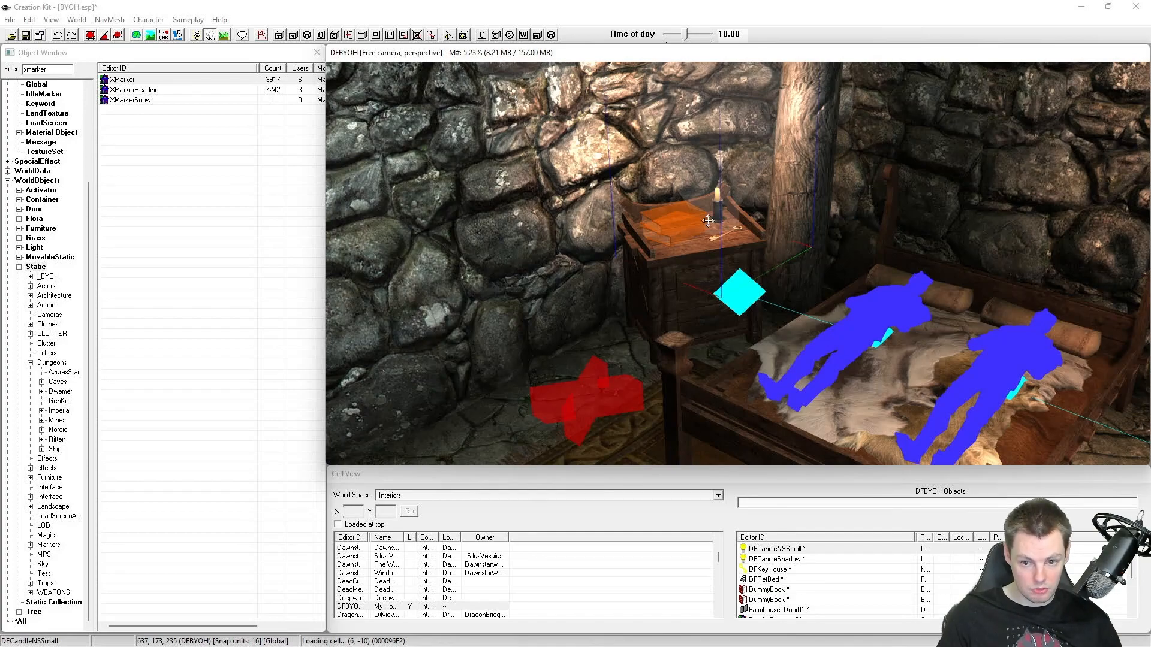
click(673, 233)
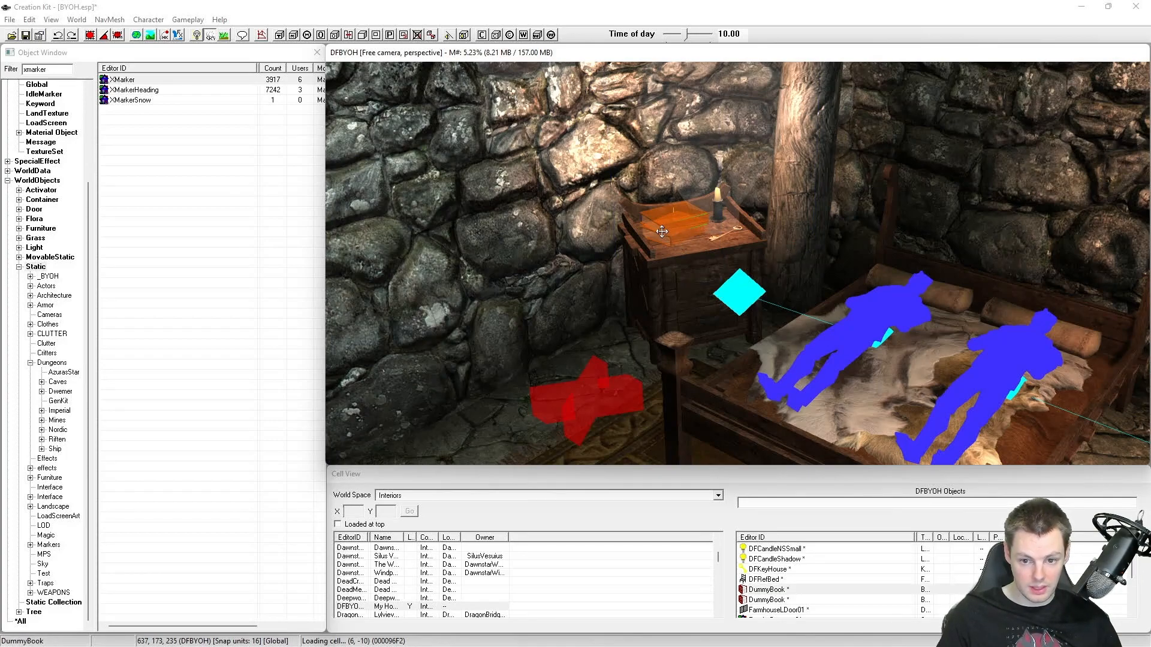
click(671, 235)
key(m)
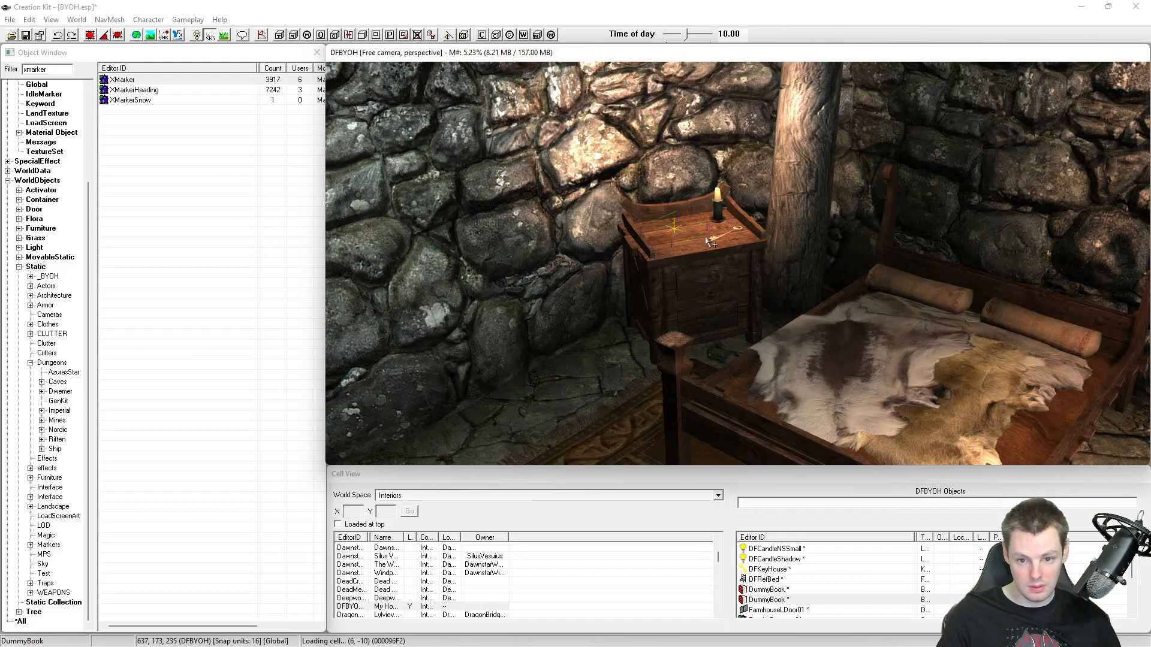
click(698, 247)
key(shift)
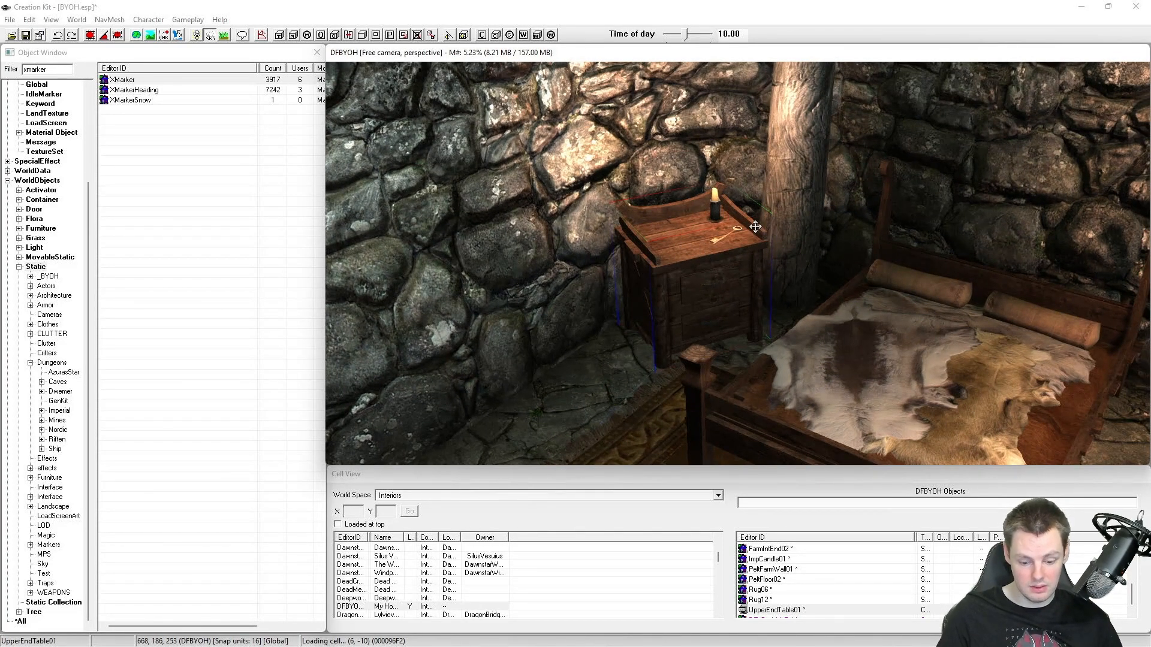
key(m)
key(shift)
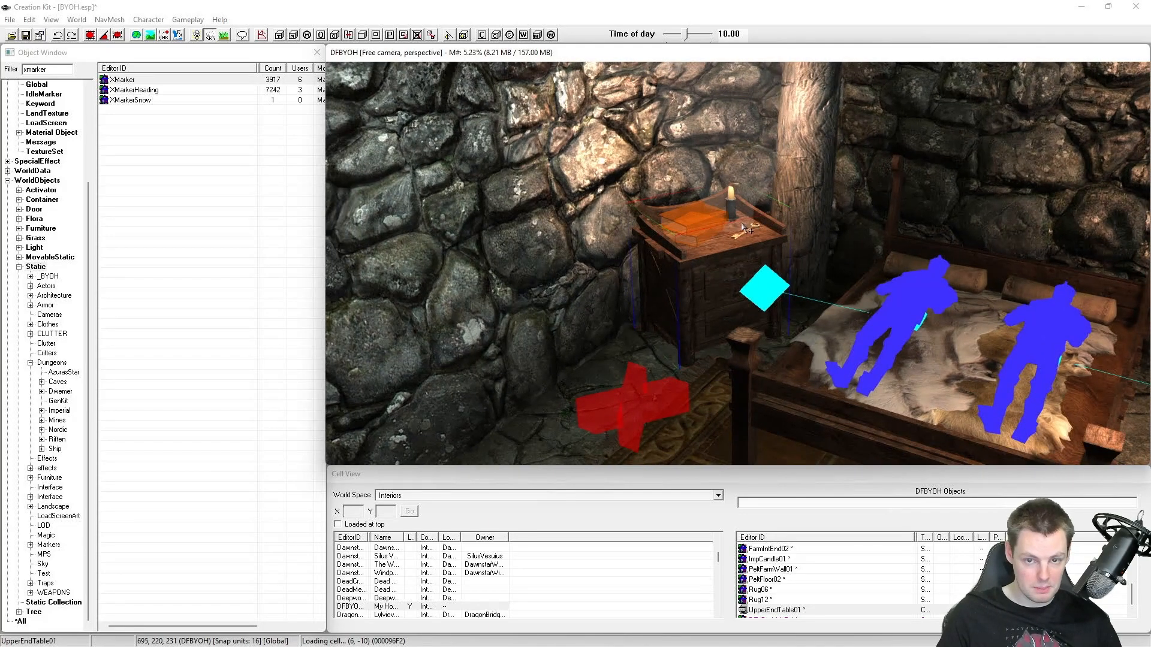
Step: Add both DummyBooks, DFKeyHouse, the DFCandleNSSmall light and ImpCandle01 to the bedside table selection
ctrl+click(699, 227)
ctrl+click(699, 238)
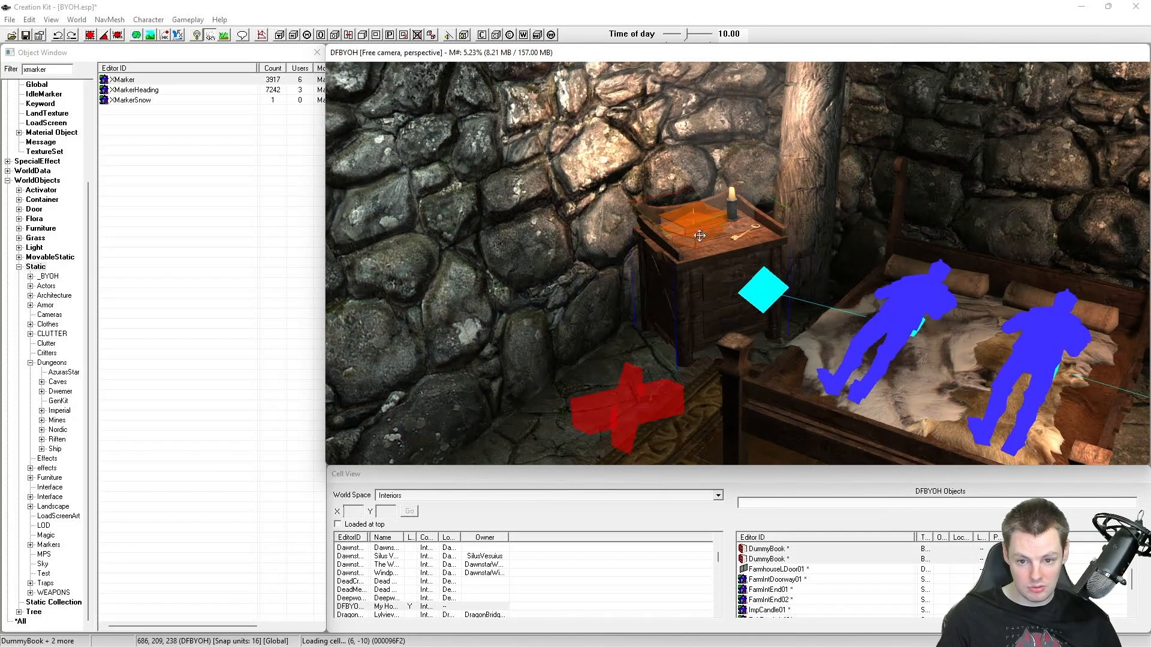
ctrl+click(755, 231)
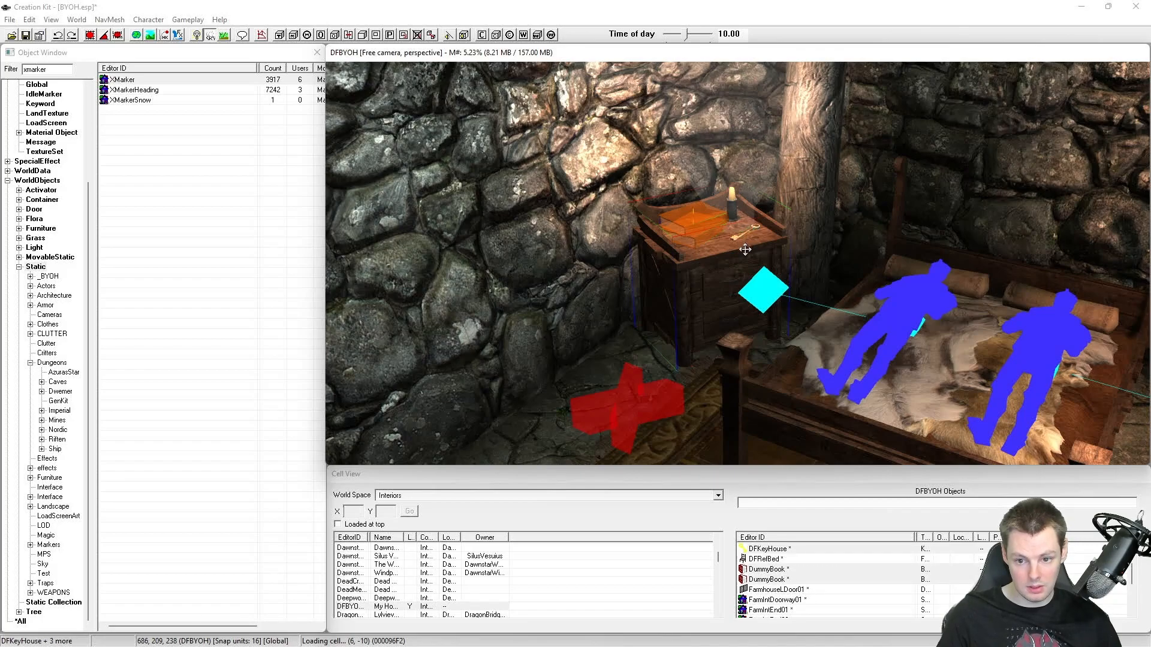
scroll(738, 226, up, 3)
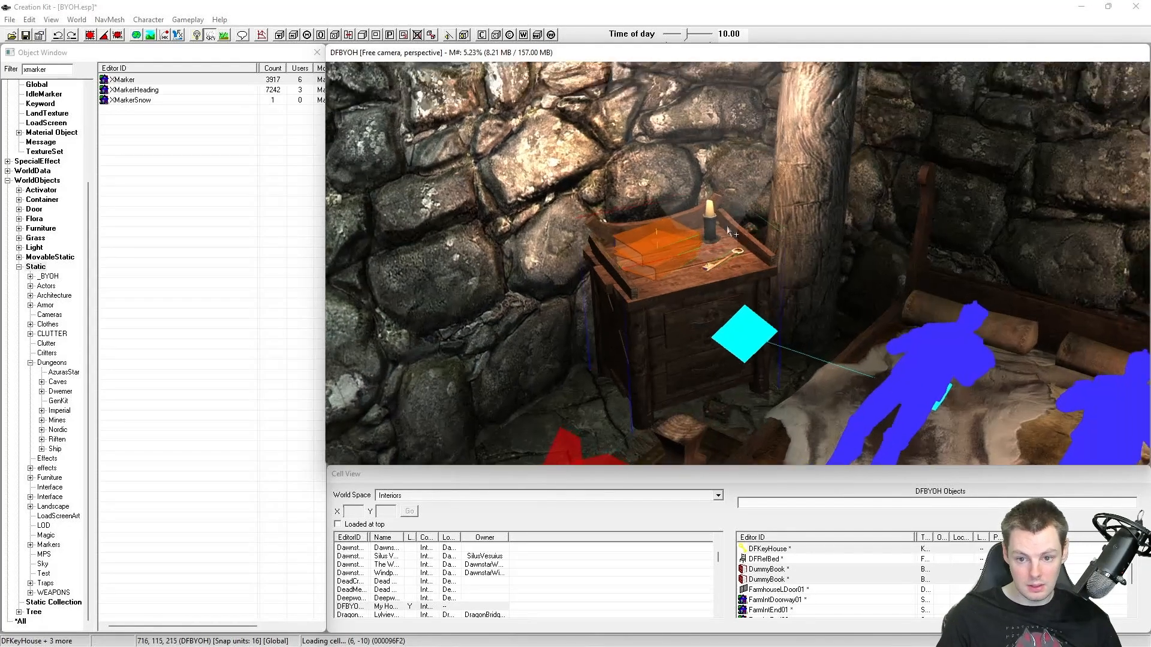
ctrl+click(720, 188)
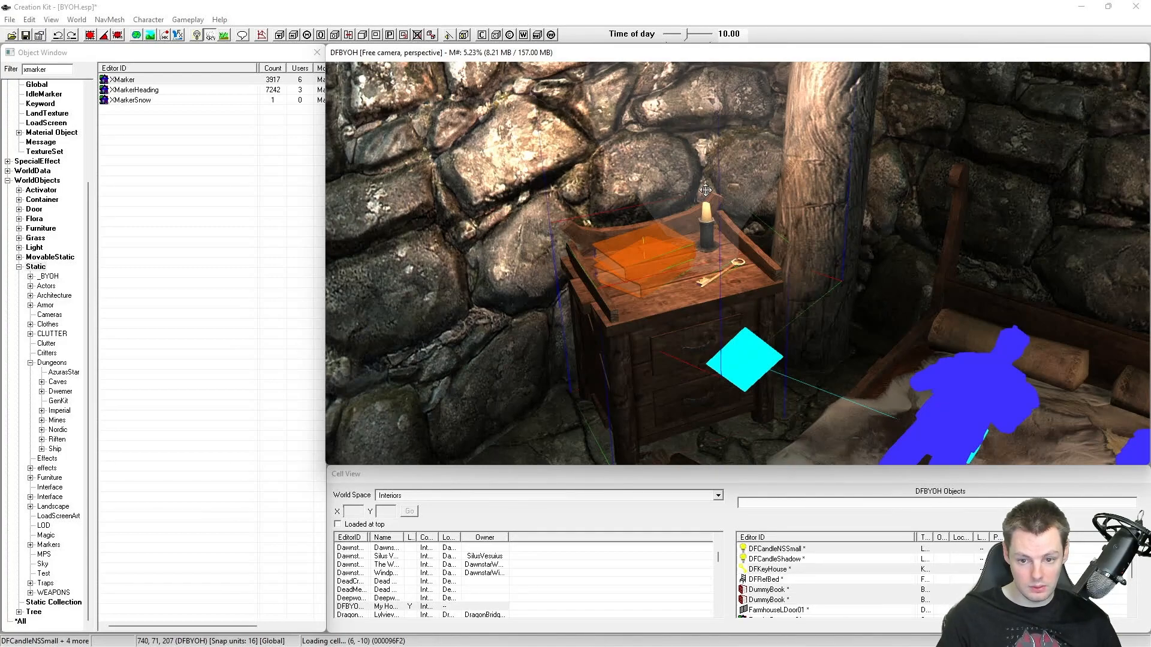
key(m)
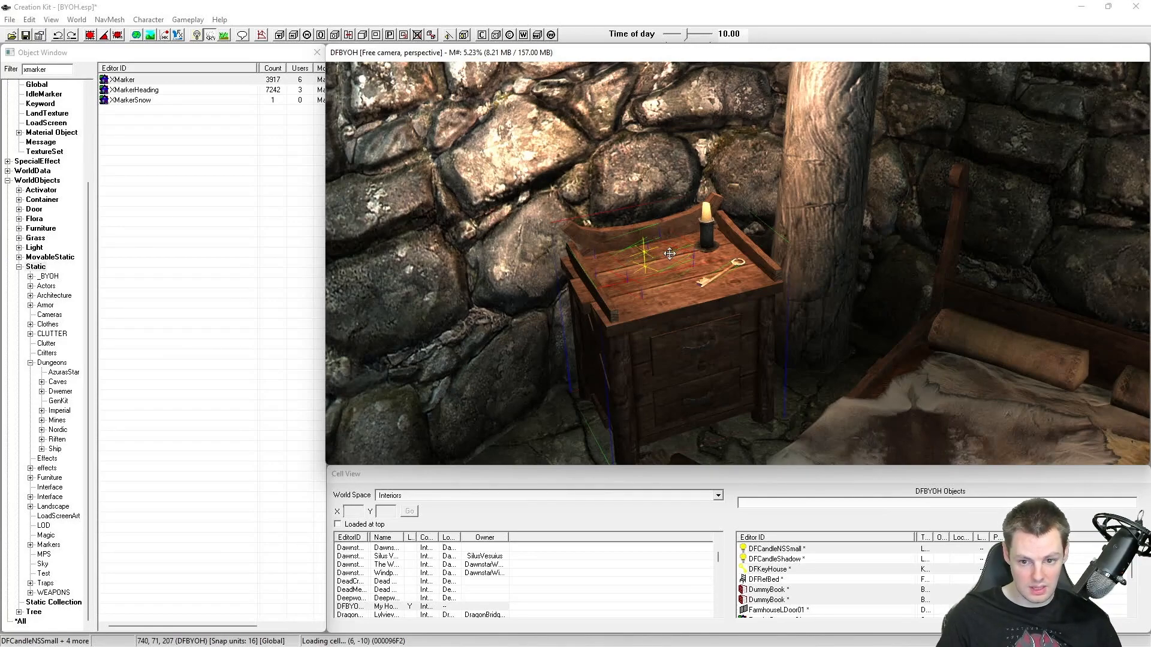
ctrl+click(708, 231)
middle_drag(709, 229, 716, 230)
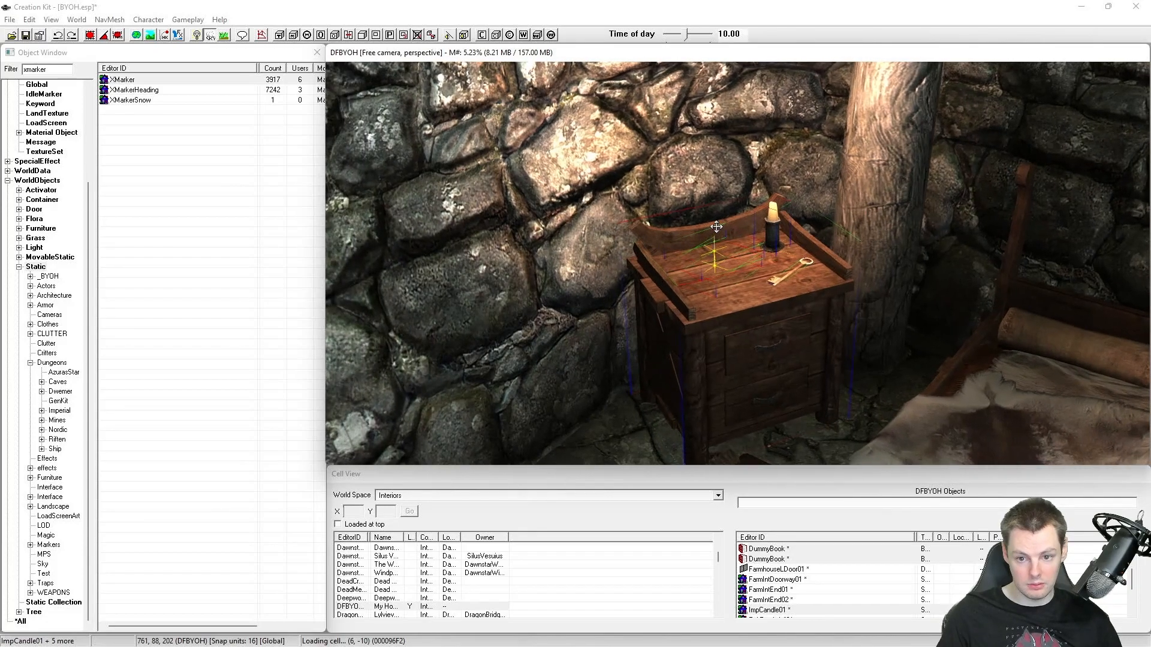
scroll(726, 225, down, 1)
middle_drag(790, 224, 774, 219)
scroll(786, 214, down, 2)
key(m)
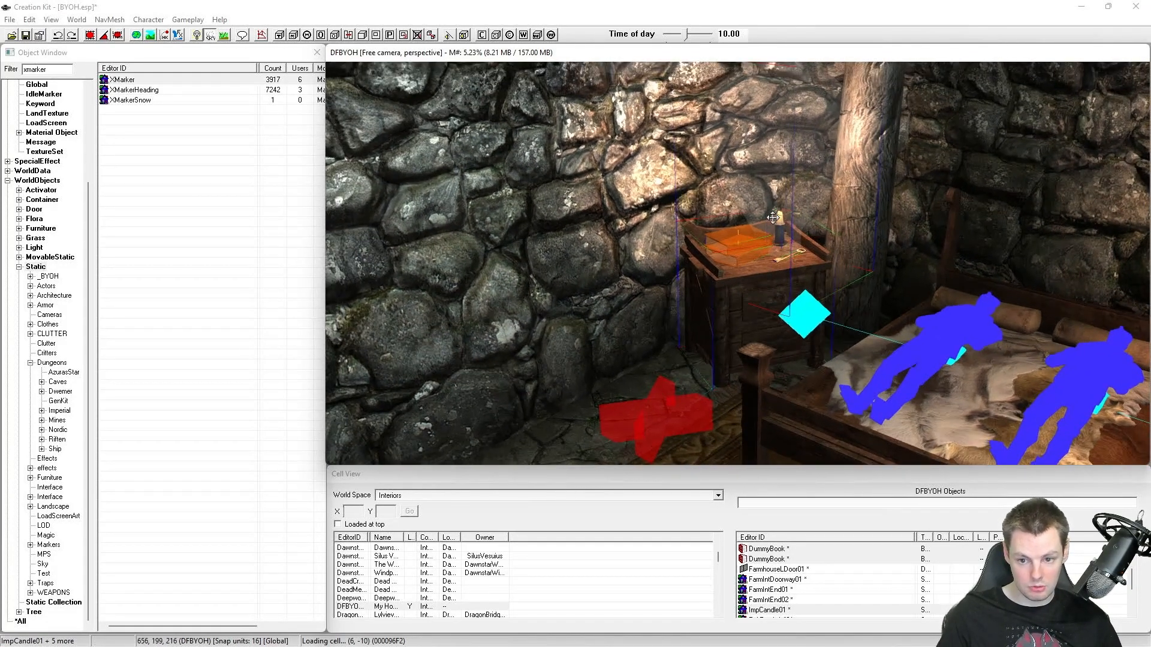
Step: Temporarily hide the selected bedside table references to check that nothing is missing from the selection, and show them again
scroll(773, 220, up, 1)
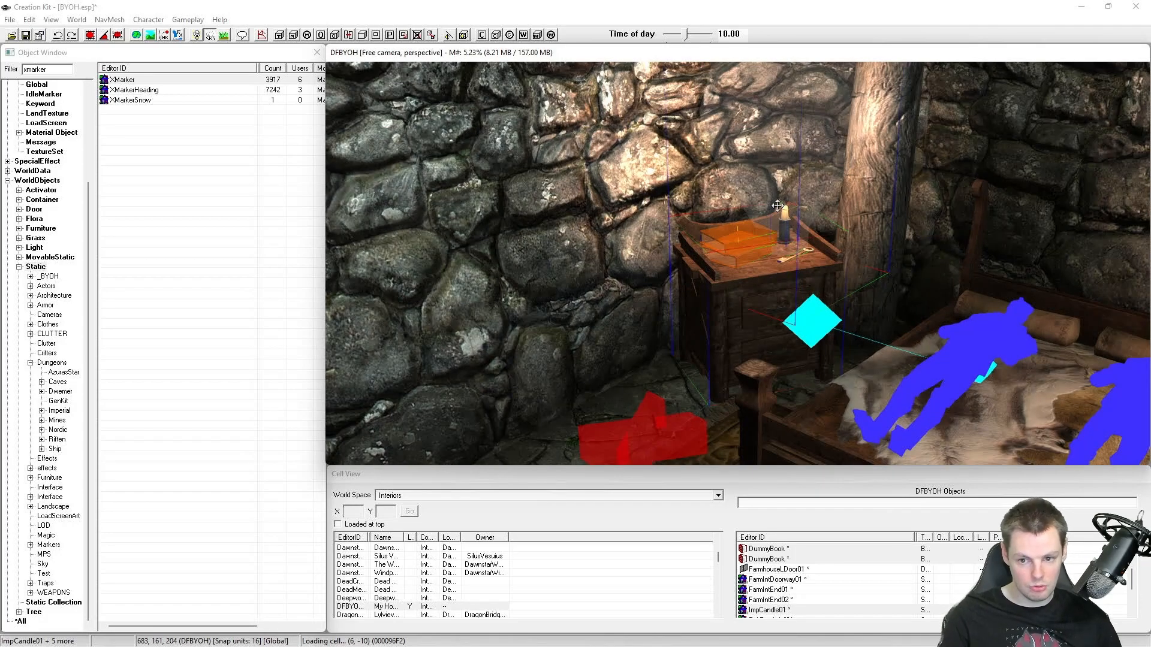
middle_drag(778, 202, 774, 202)
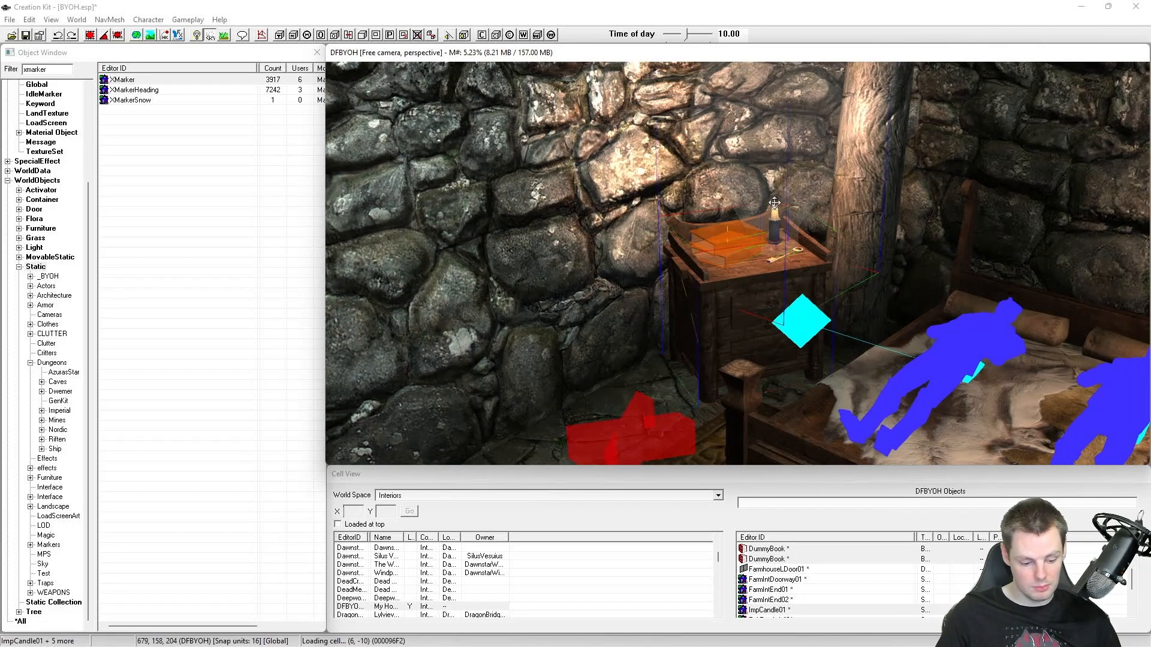
key(1)
key(1)
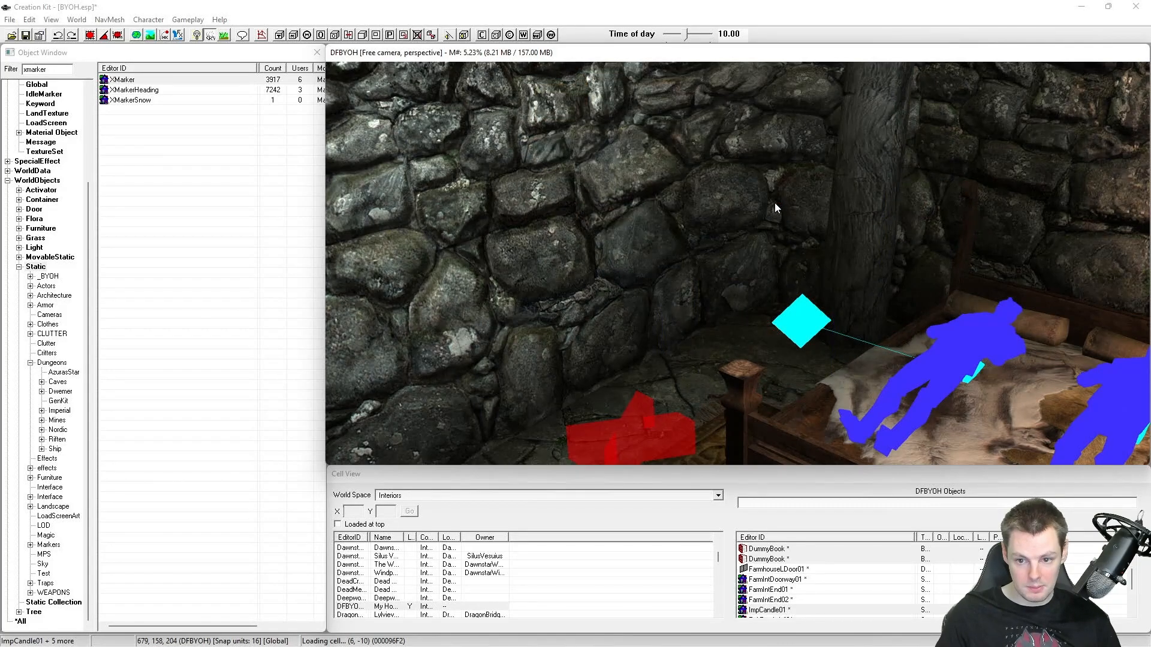
mouse_move(772, 267)
shift+middle_down()
mouse_move(824, 305)
mouse_move(761, 287)
shift+middle_up()
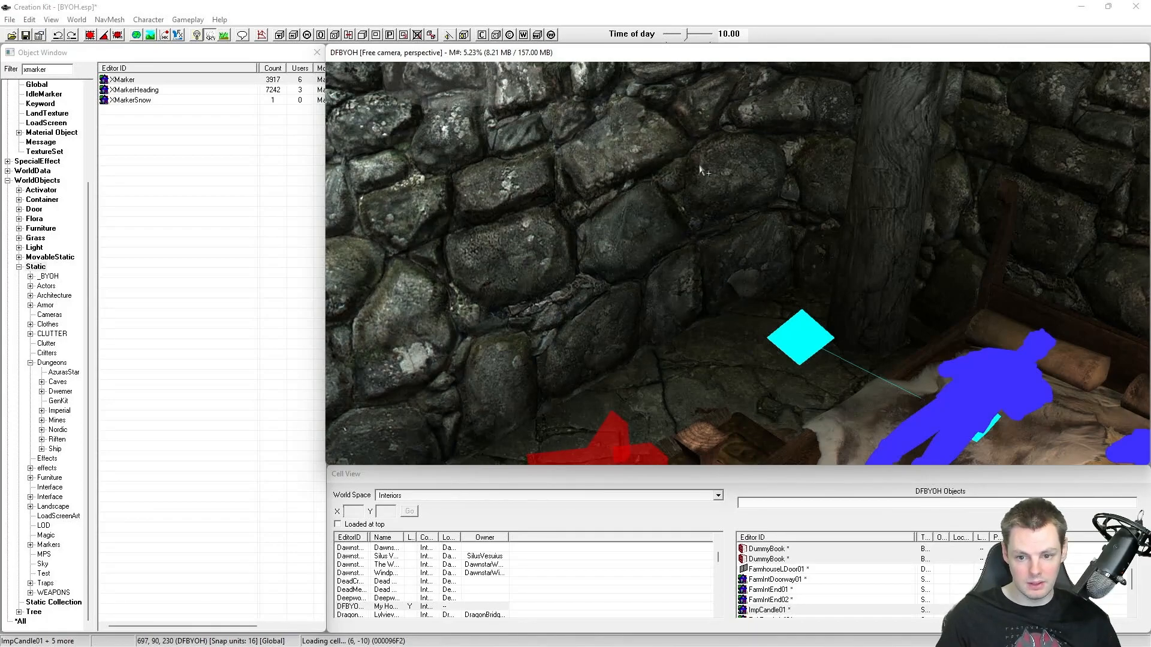
key(1)
mouse_move(777, 265)
shift+middle_down()
mouse_move(800, 243)
mouse_move(775, 244)
shift+middle_up()
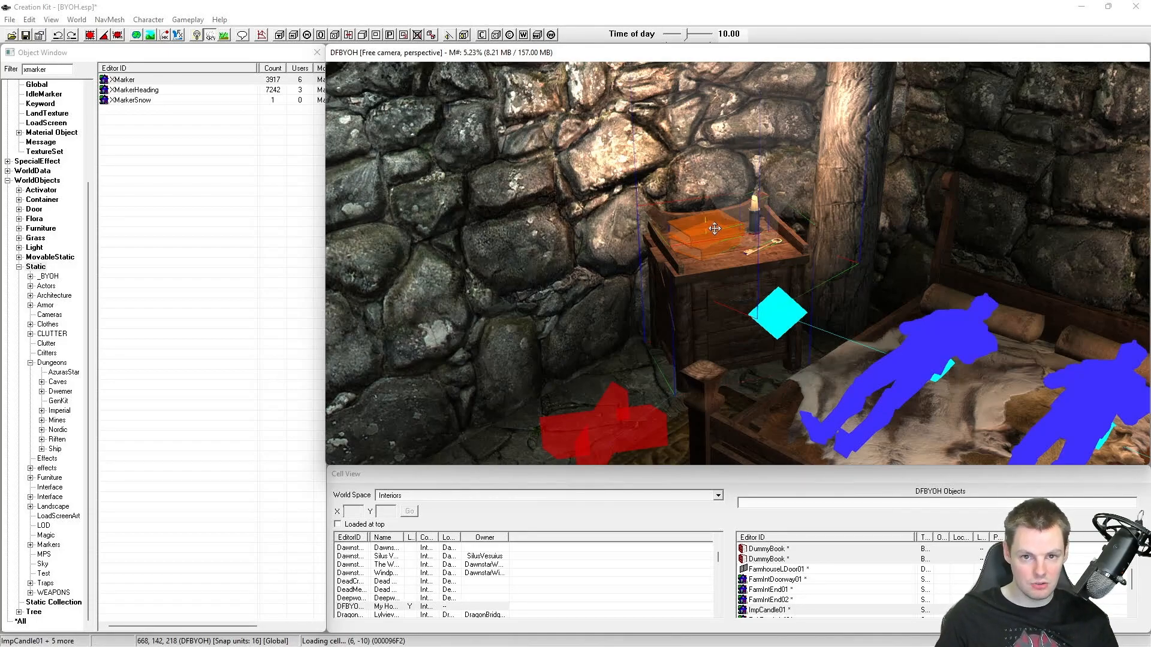
Step: Batch-set the DFXBedsideTable XMarker in DFBYOH as enable parent of all selected bedside table references and close the batch action
key(minus)
drag(190, 38, 228, 58)
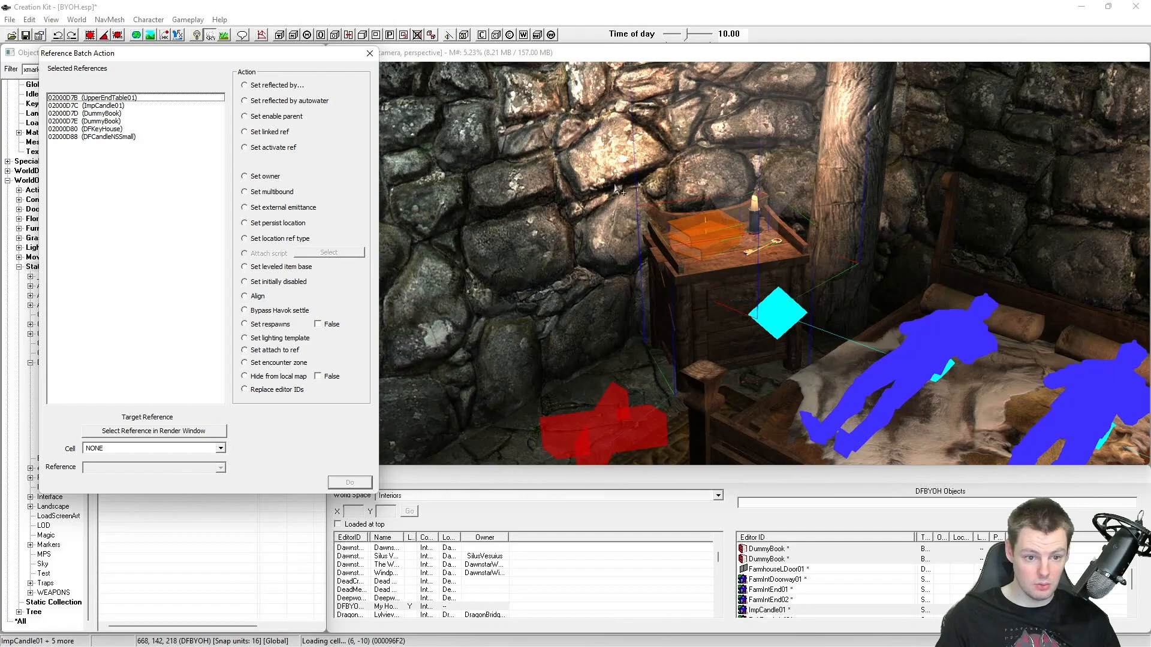
click(271, 117)
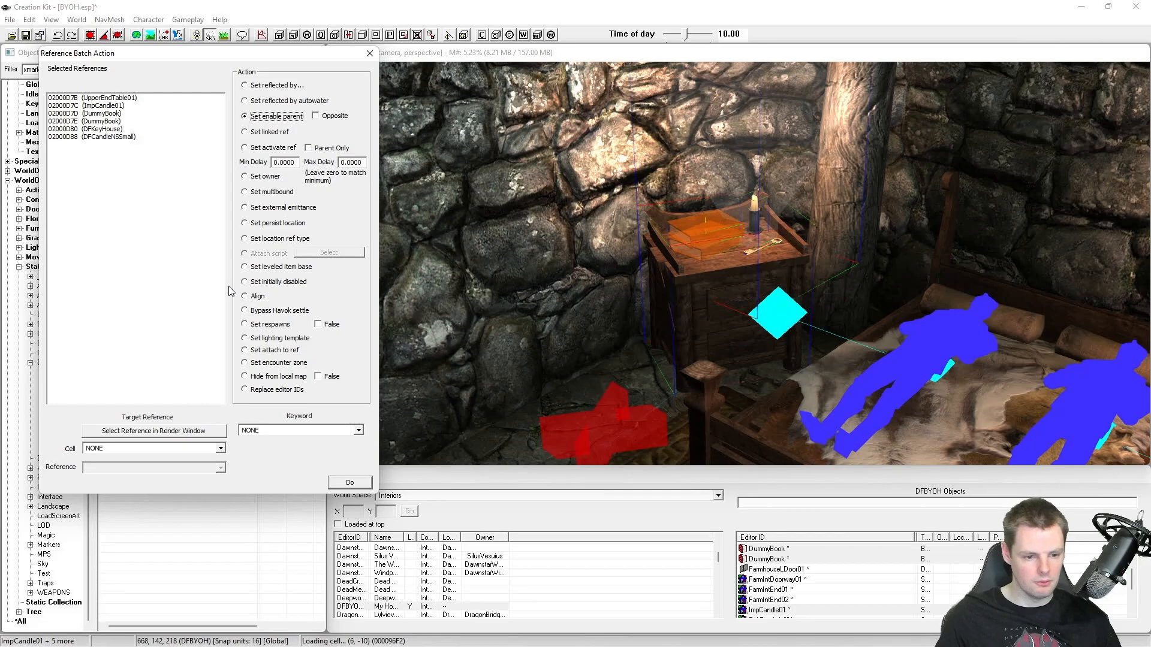
click(198, 431)
click(592, 439)
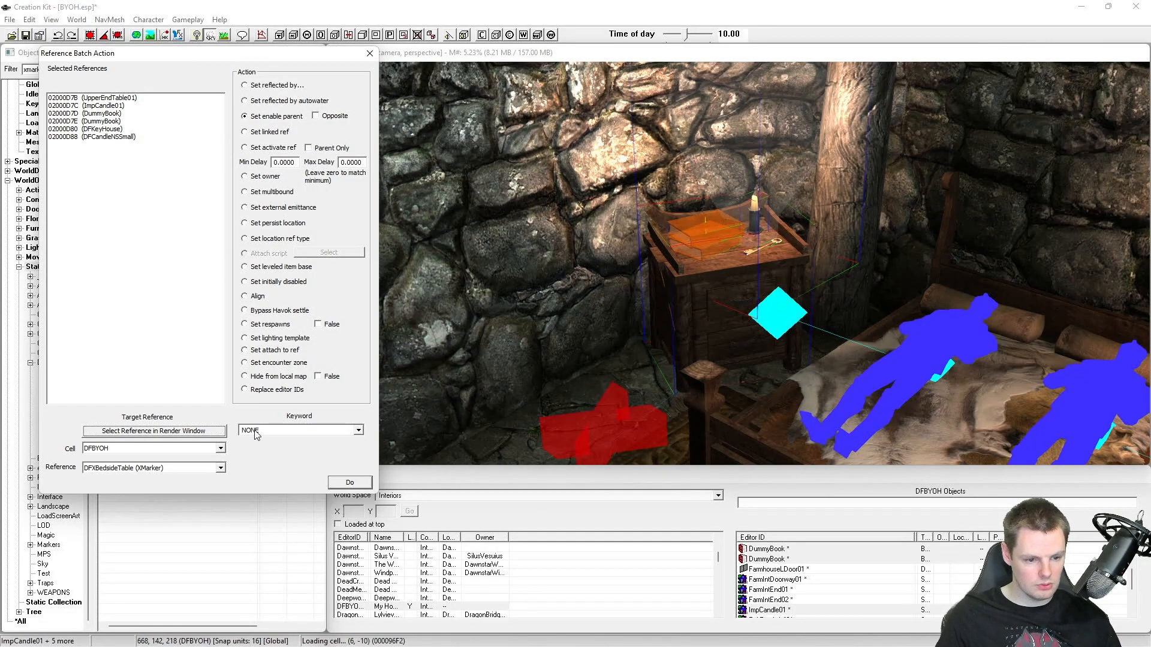
click(355, 486)
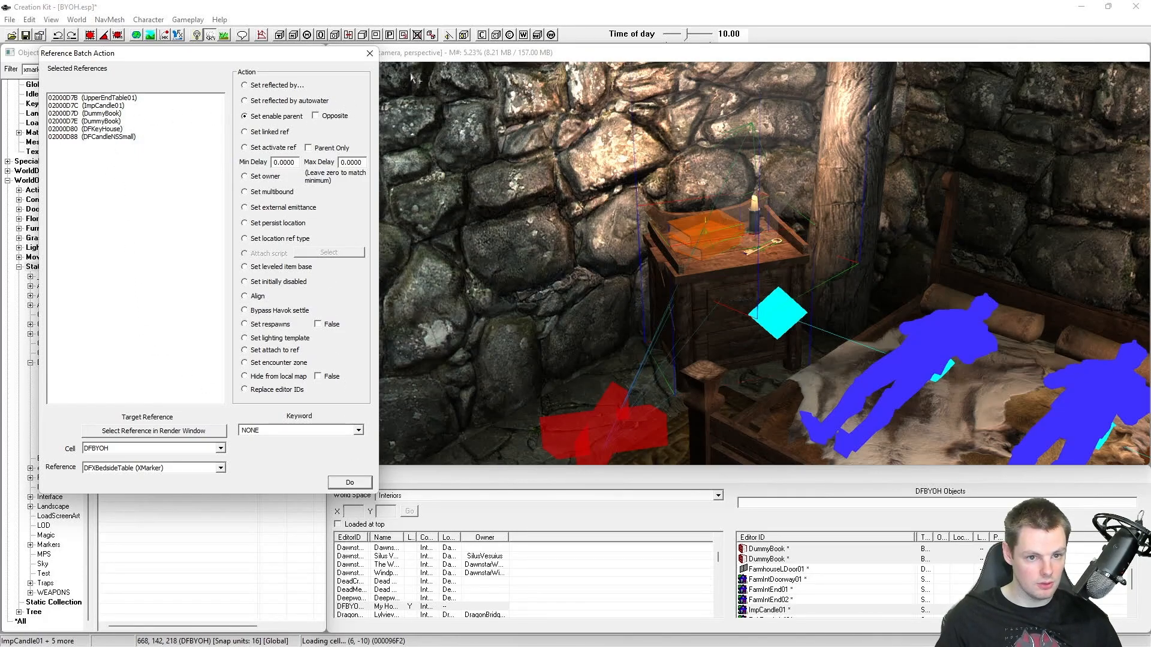
click(370, 53)
Step: Examine the enable parent links between the bedside table items and the DFXBedsideTable marker, and the bed area around them
click(730, 266)
scroll(726, 263, down, 3)
middle_drag(722, 260, 713, 209)
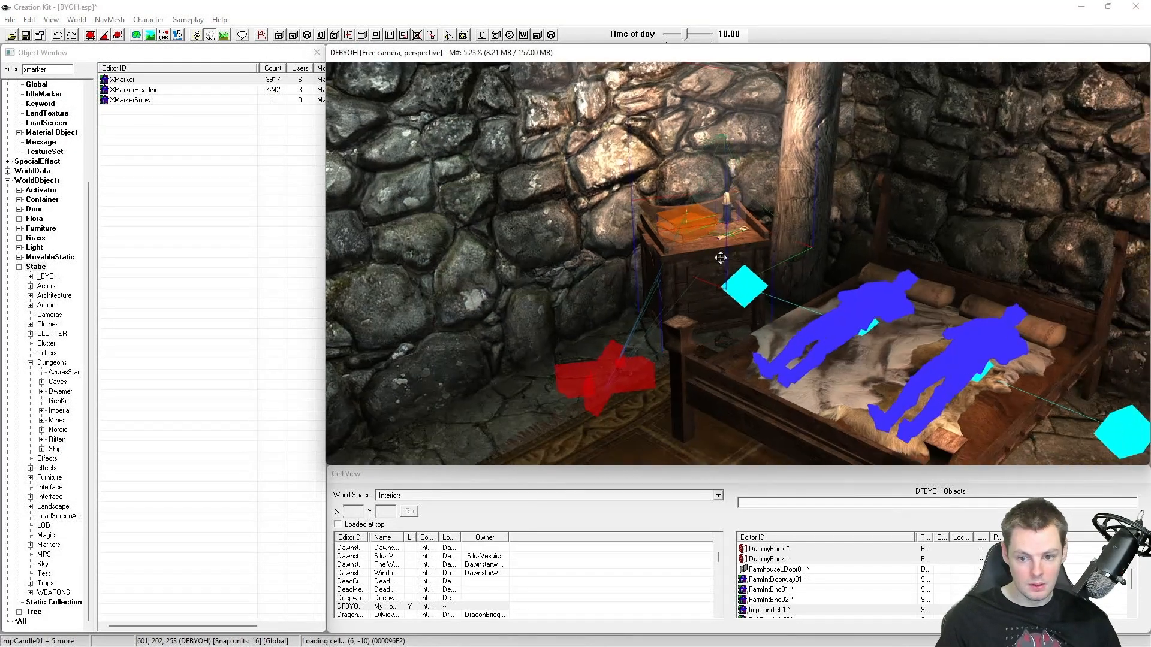
click(595, 341)
mouse_move(595, 341)
shift+middle_down()
mouse_move(717, 323)
mouse_move(769, 273)
mouse_move(784, 274)
shift+middle_up()
click(769, 272)
click(563, 314)
mouse_move(562, 314)
shift+middle_down()
mouse_move(539, 321)
mouse_move(531, 308)
mouse_move(527, 252)
shift+middle_up()
Step: Inspect the enable parent settings of the Rug06 reference under the bed and close it without changes
click(667, 349)
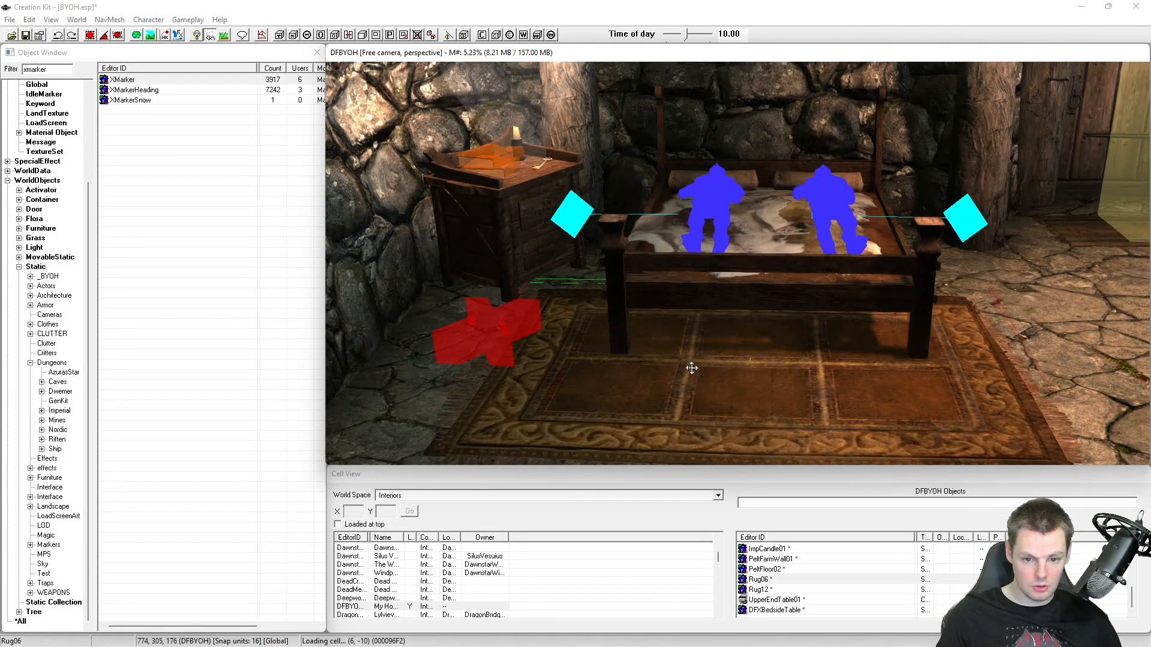
double_click(697, 347)
drag(539, 181, 335, 200)
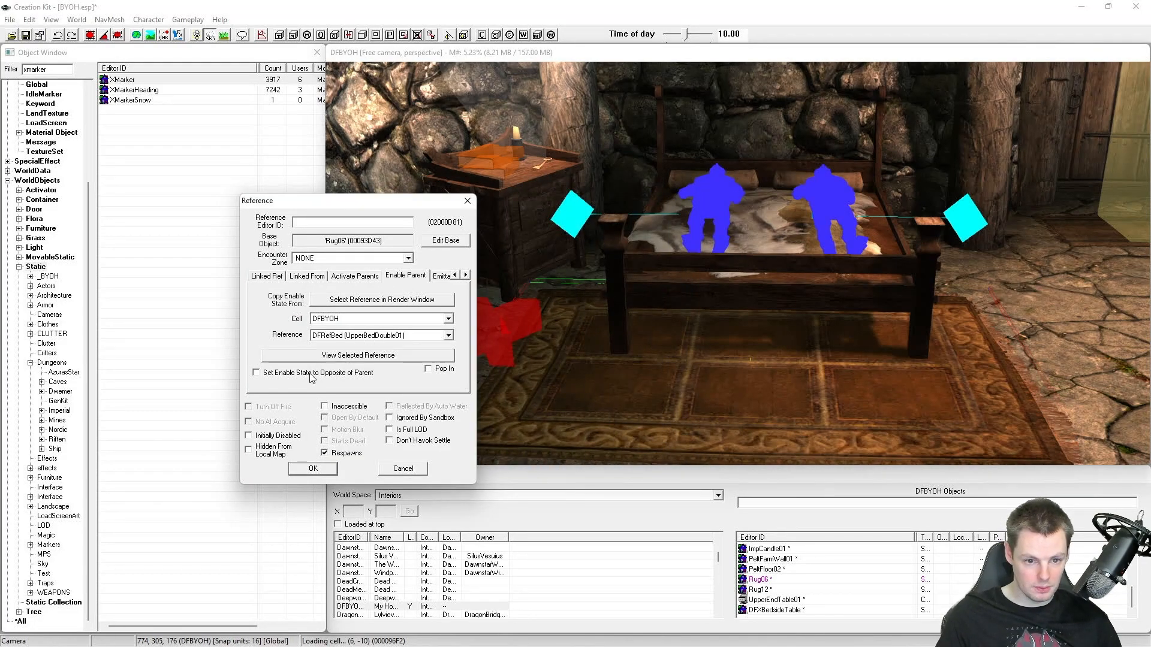
click(313, 469)
shift+middle_drag(637, 365, 700, 330)
double_click(704, 334)
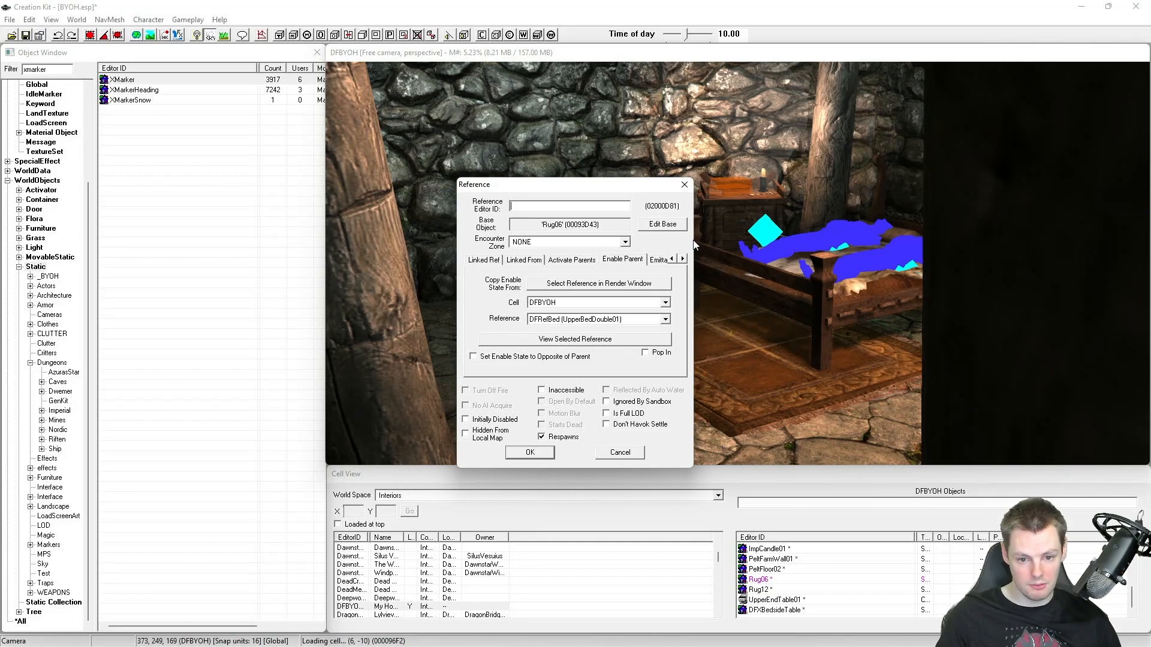
click(505, 423)
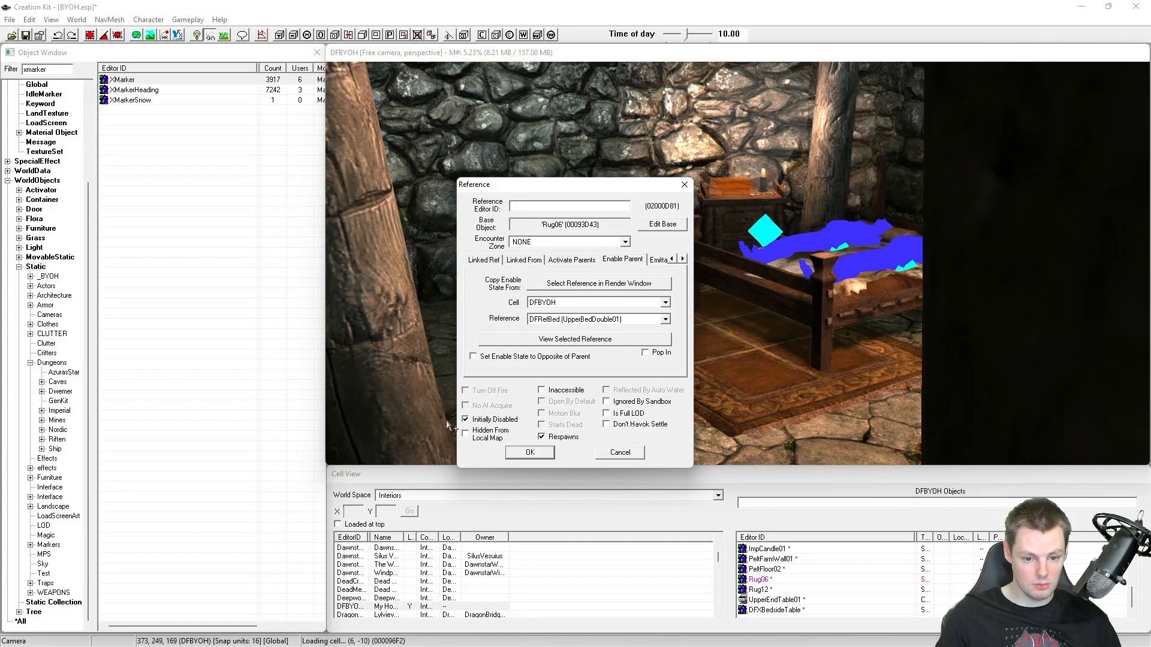
click(609, 453)
shift+middle_drag(693, 356, 741, 286)
click(861, 306)
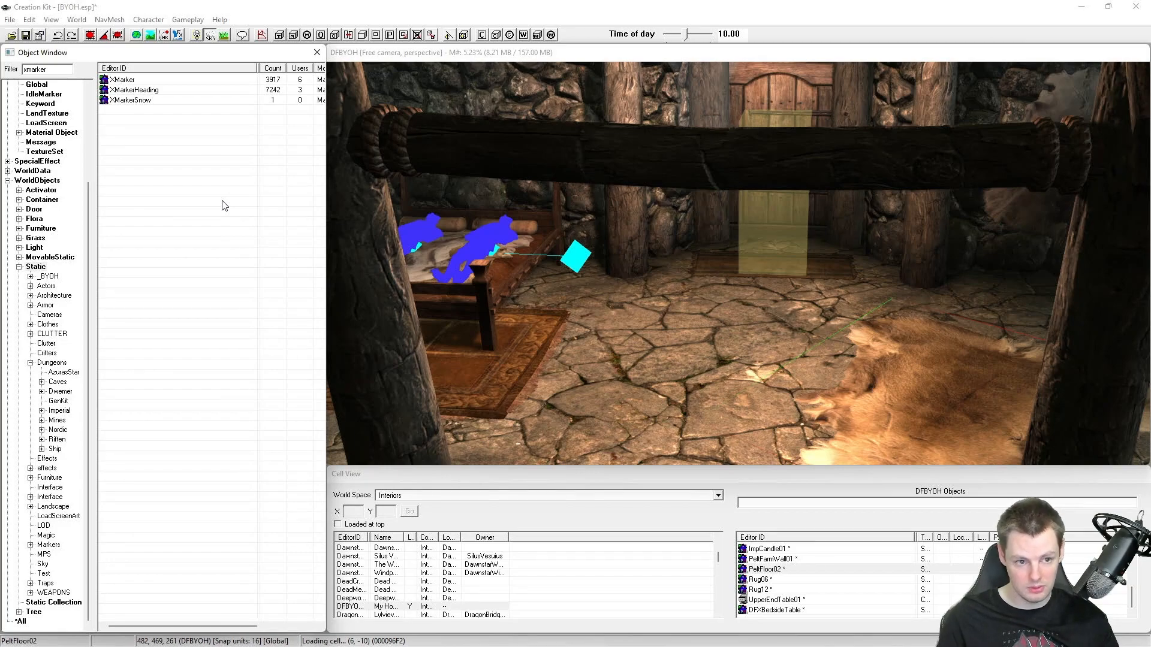
Step: Create a new Message object as a message box with the ID DFMsgCraft
scroll(40, 162, up, 4)
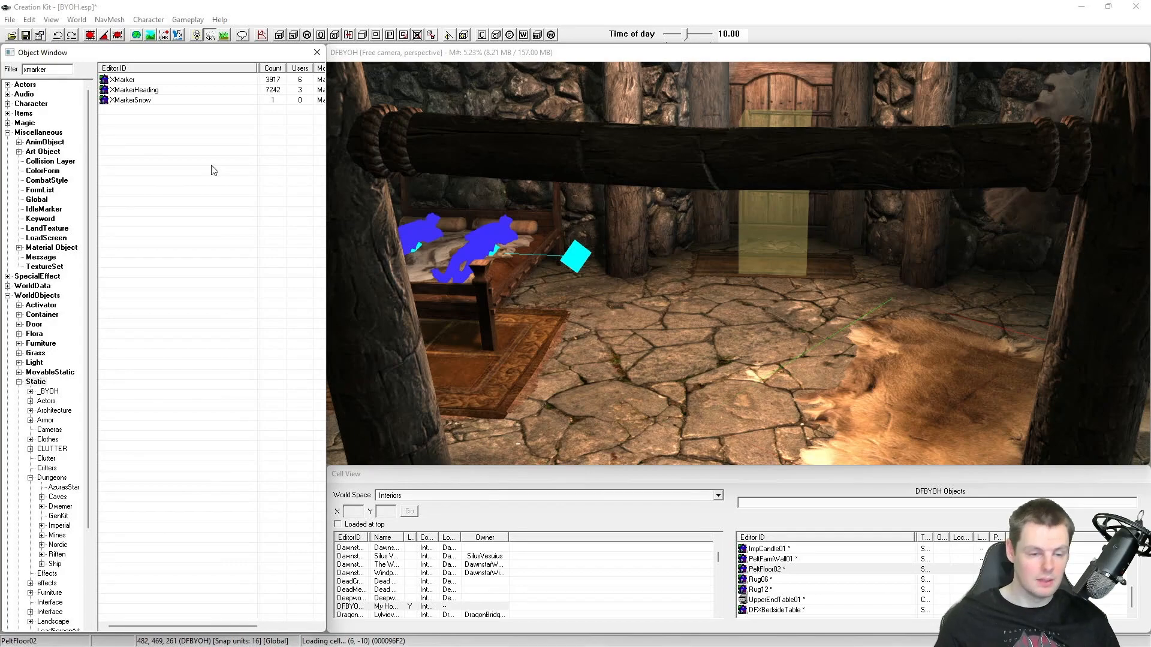
click(39, 257)
right_click(179, 189)
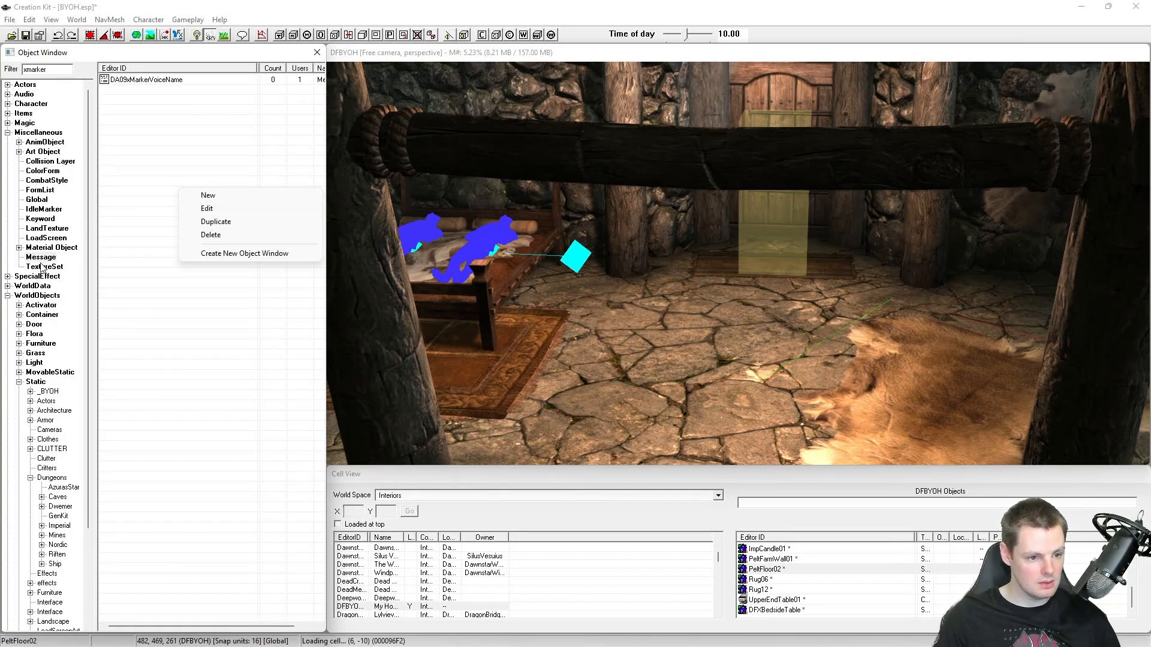
click(235, 203)
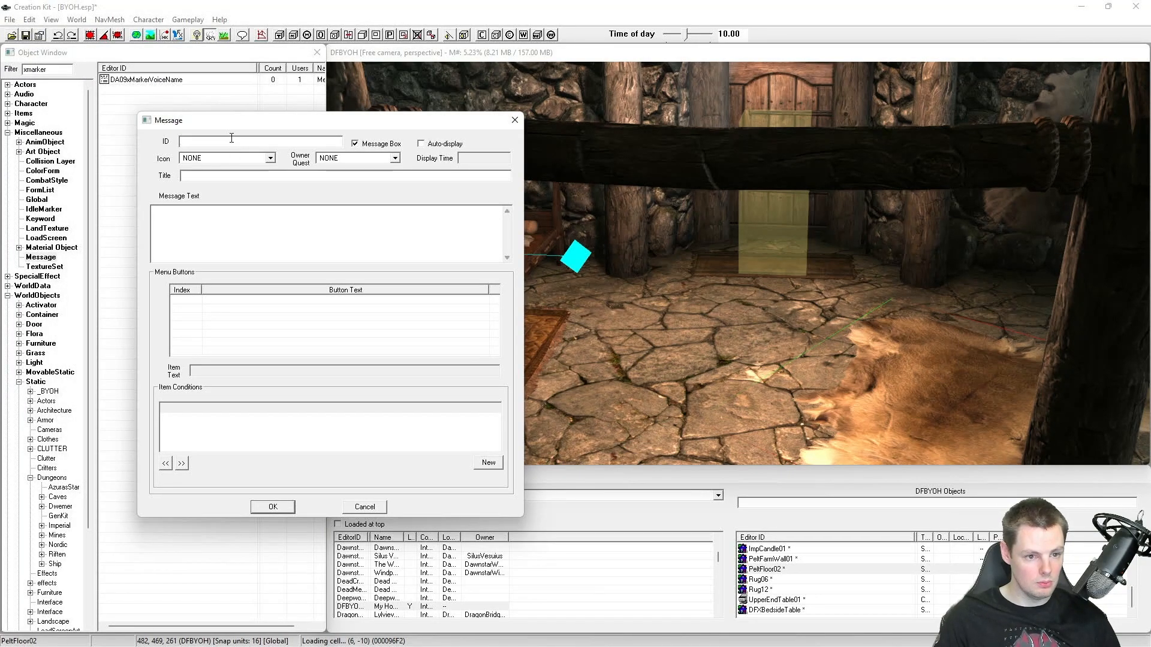
click(356, 143)
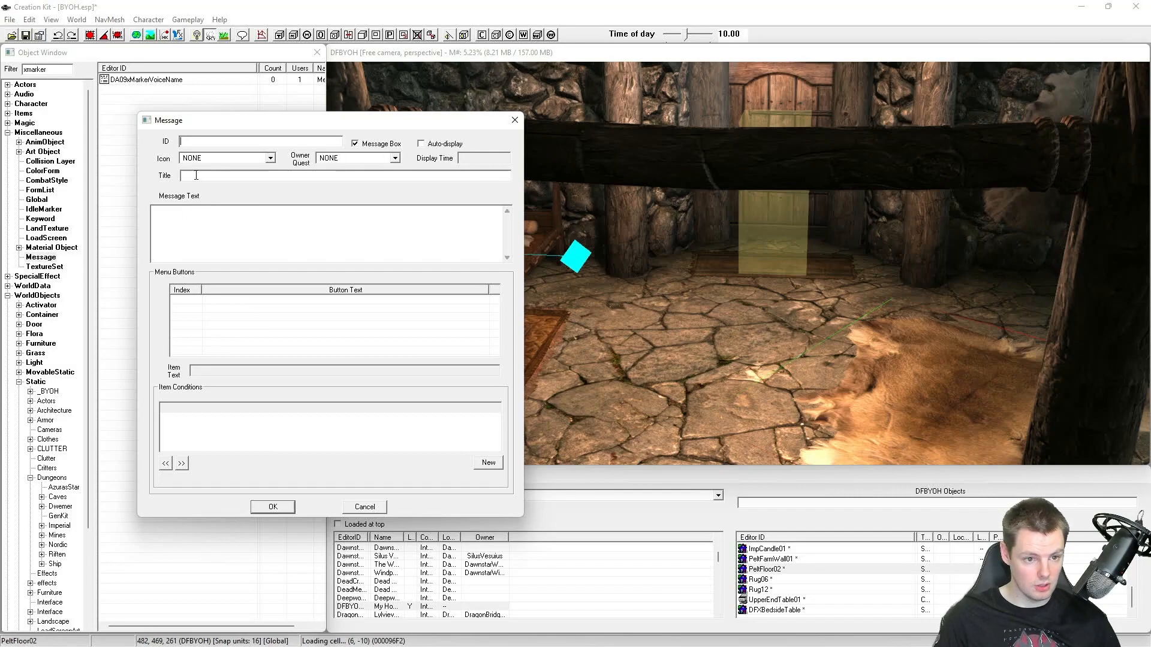
text(DFMsg)
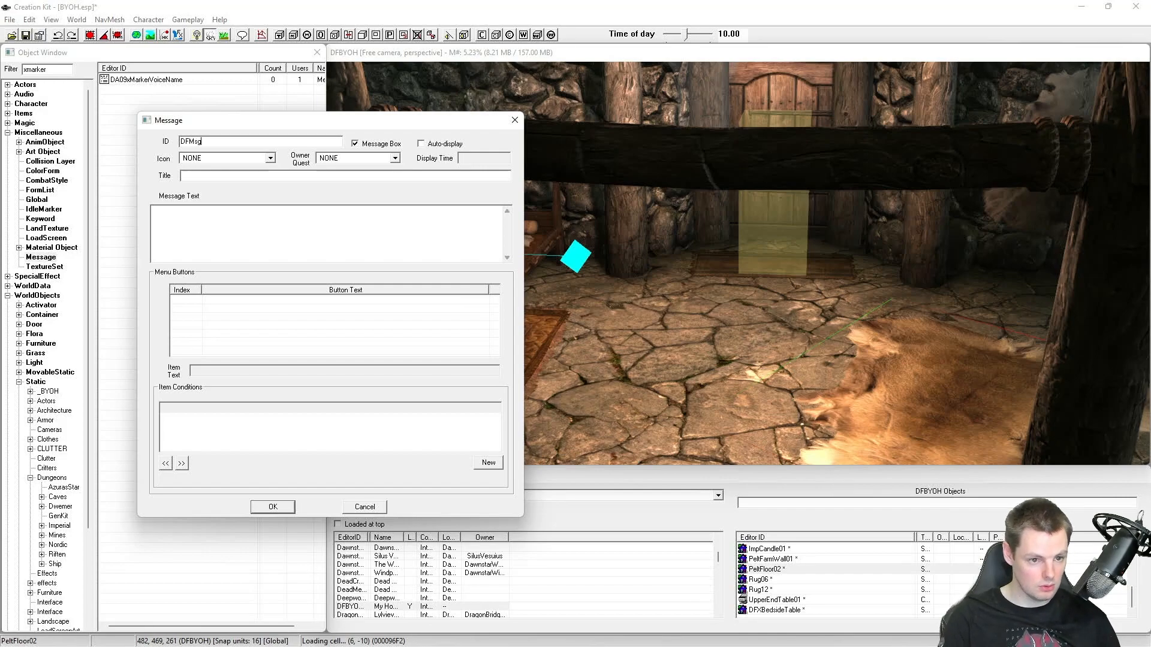
text(Craft)
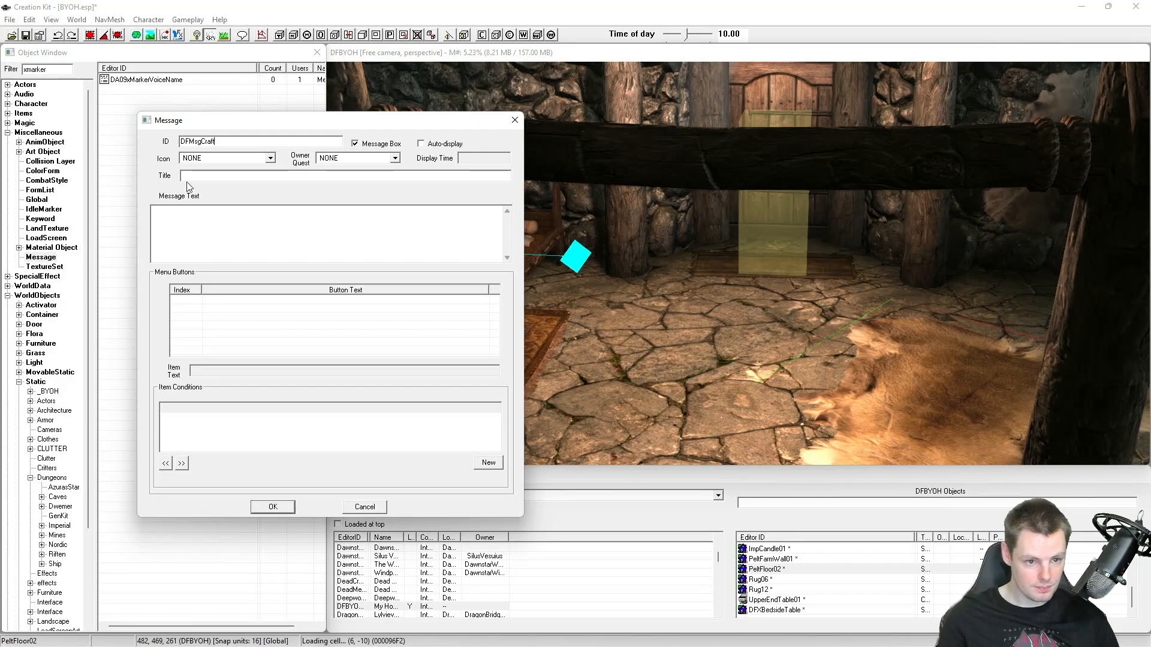
Step: Enter the message text "This item will take 0 hours to craft."
click(153, 210)
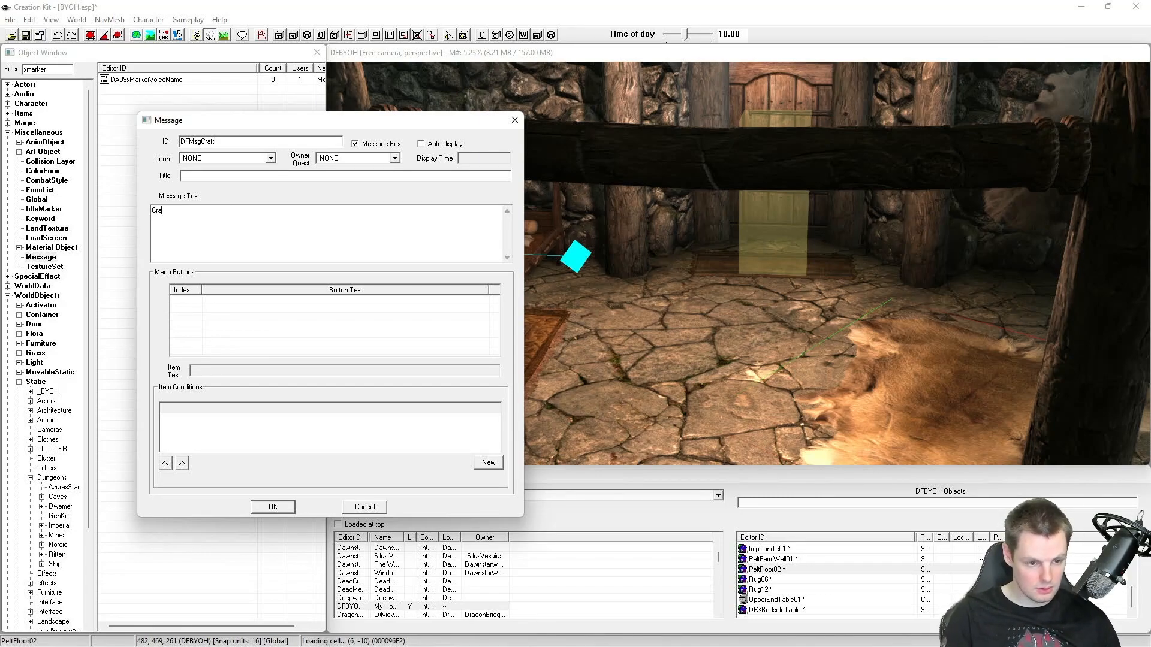
text(This )
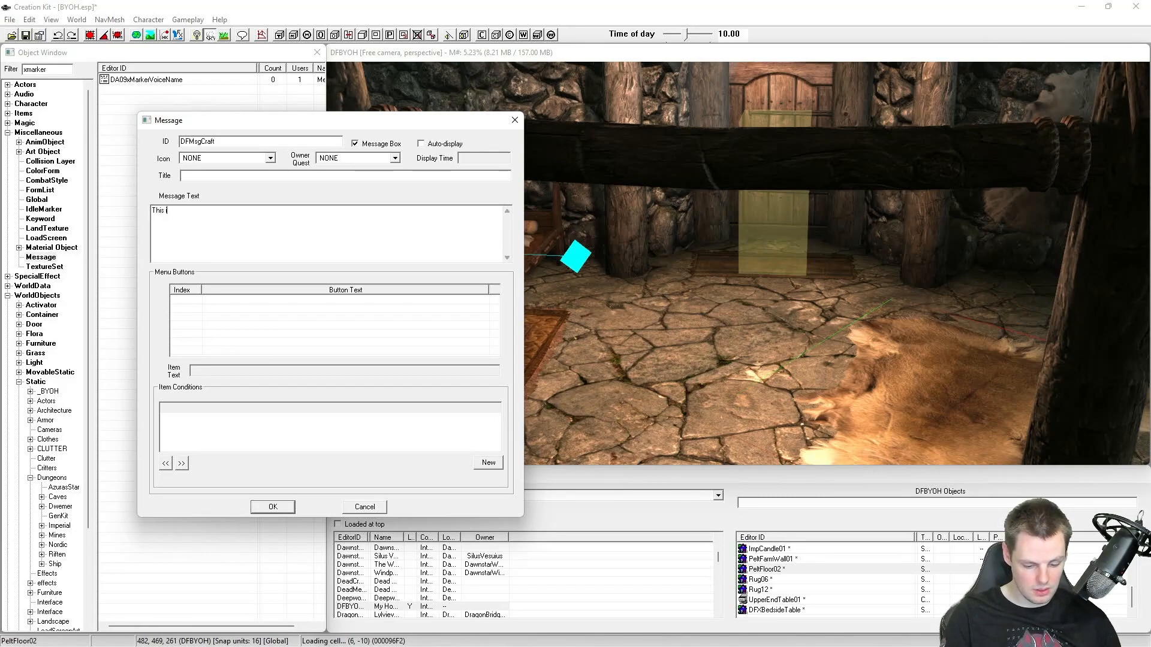
text(item will take)
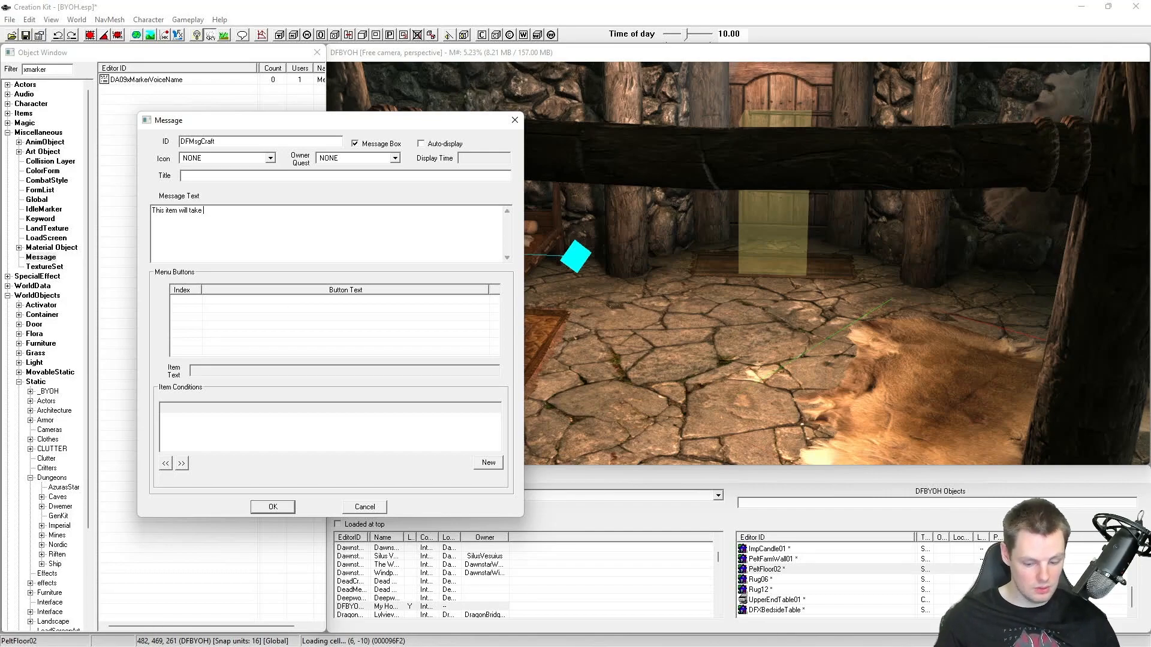
text( 0)
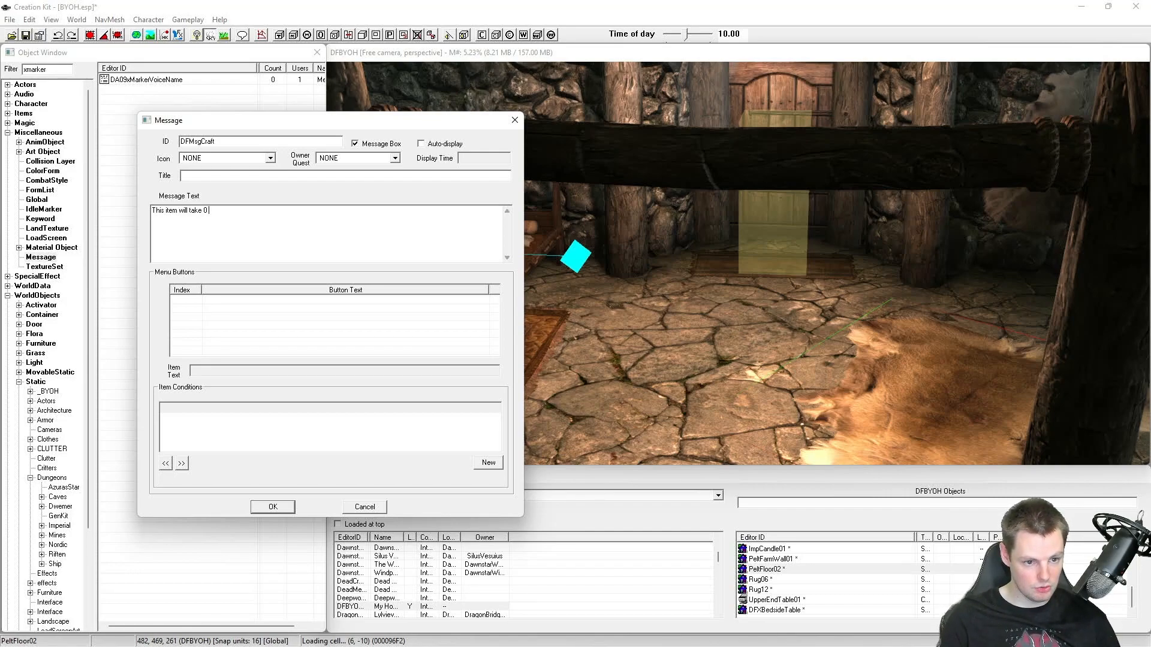
text( hours to craft.)
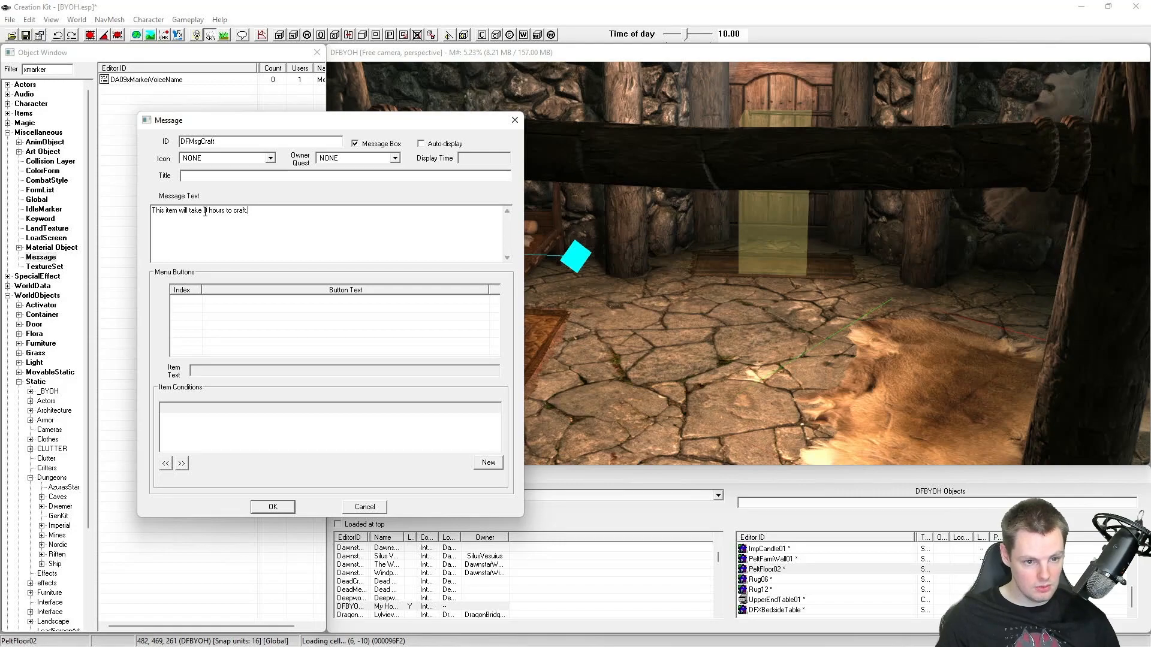
Step: Replace the hour count in the message text with the placeholder %.0f
double_click(205, 211)
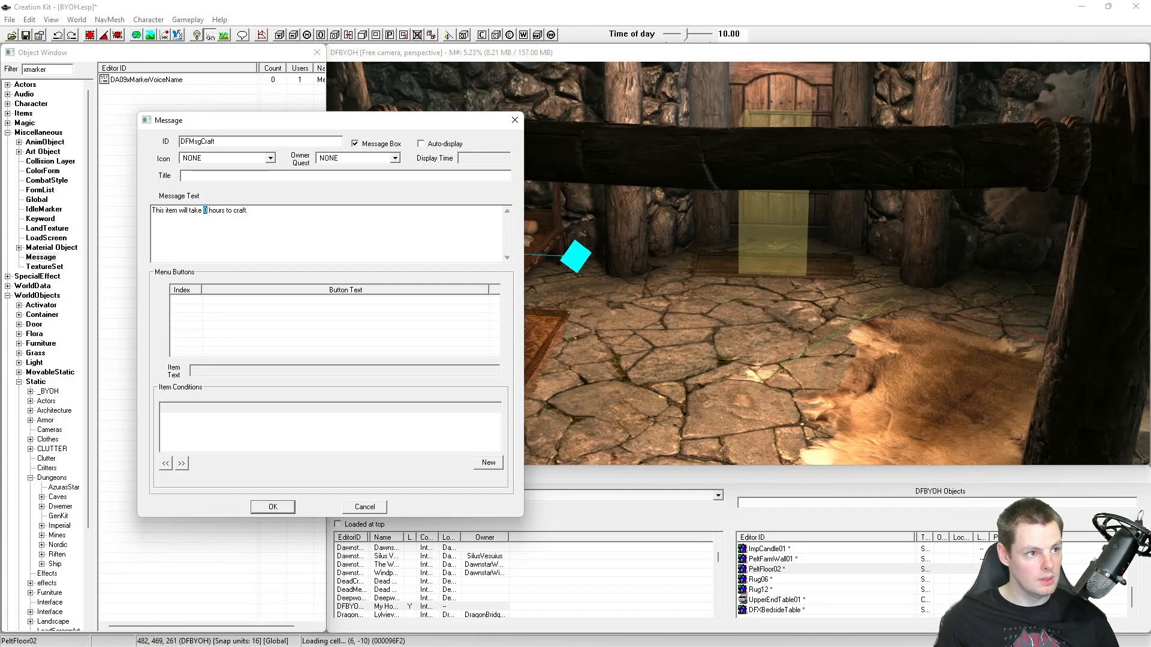
key(BackSpace)
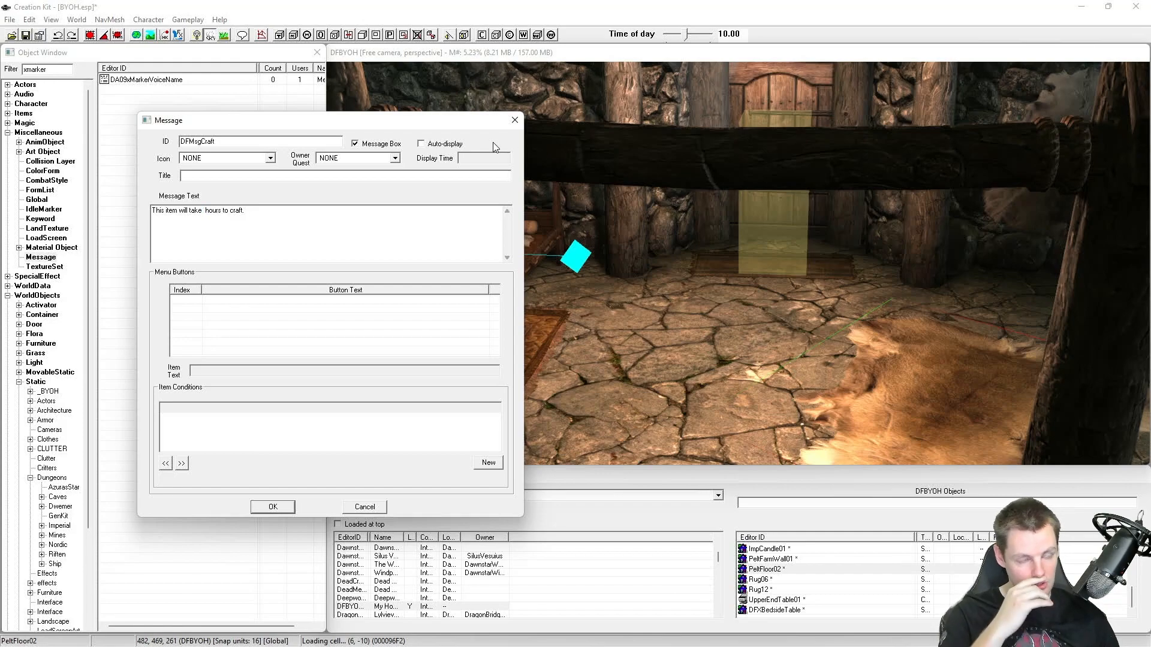
text(%.0)
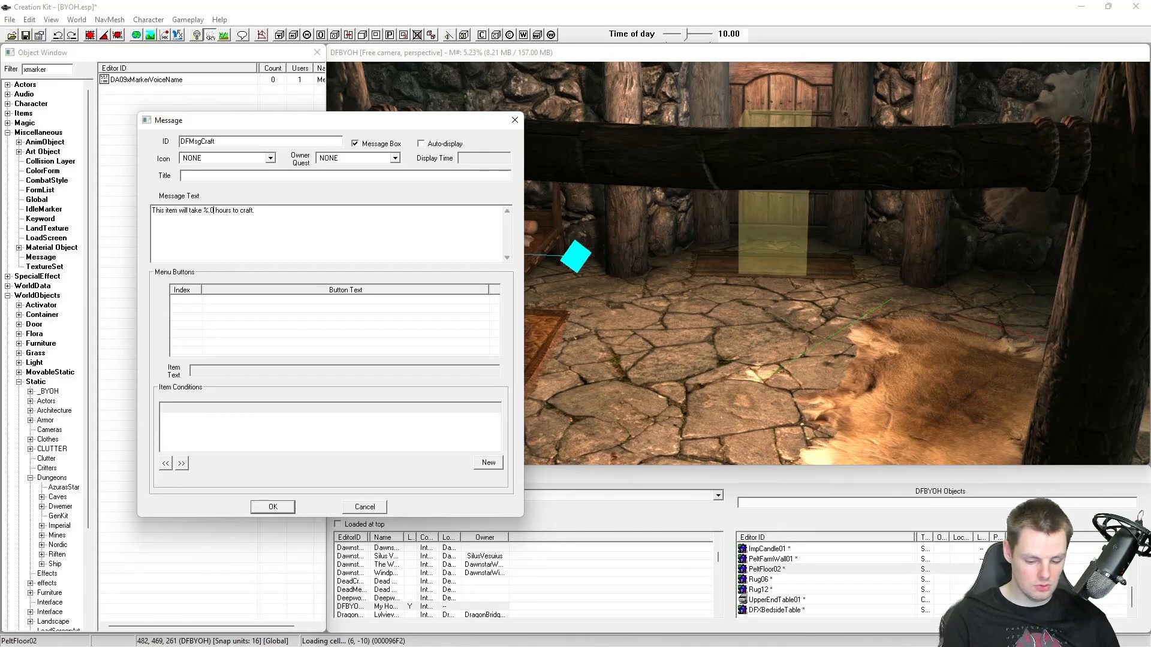
text(f)
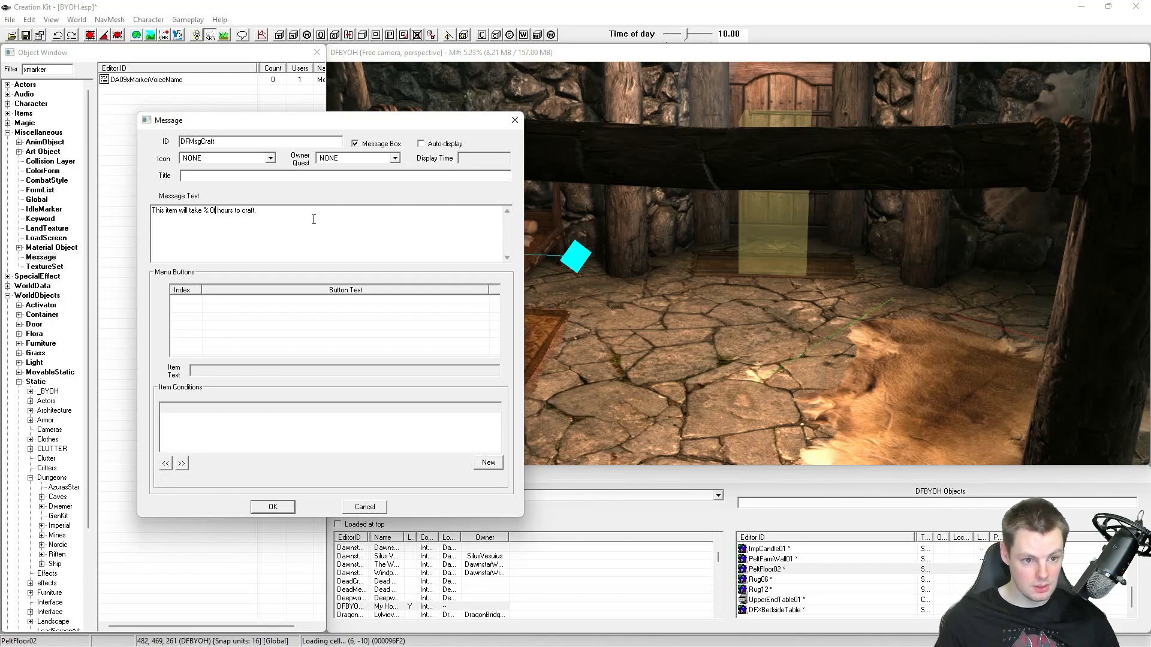
drag(214, 214, 203, 214)
click(211, 211)
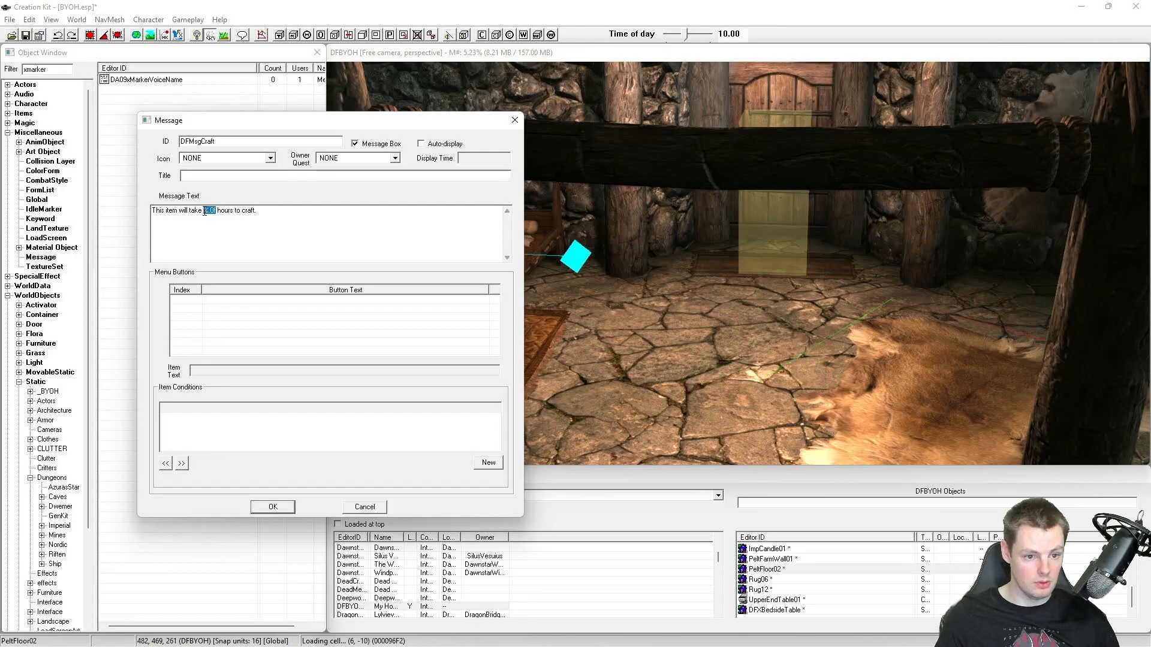
click(228, 211)
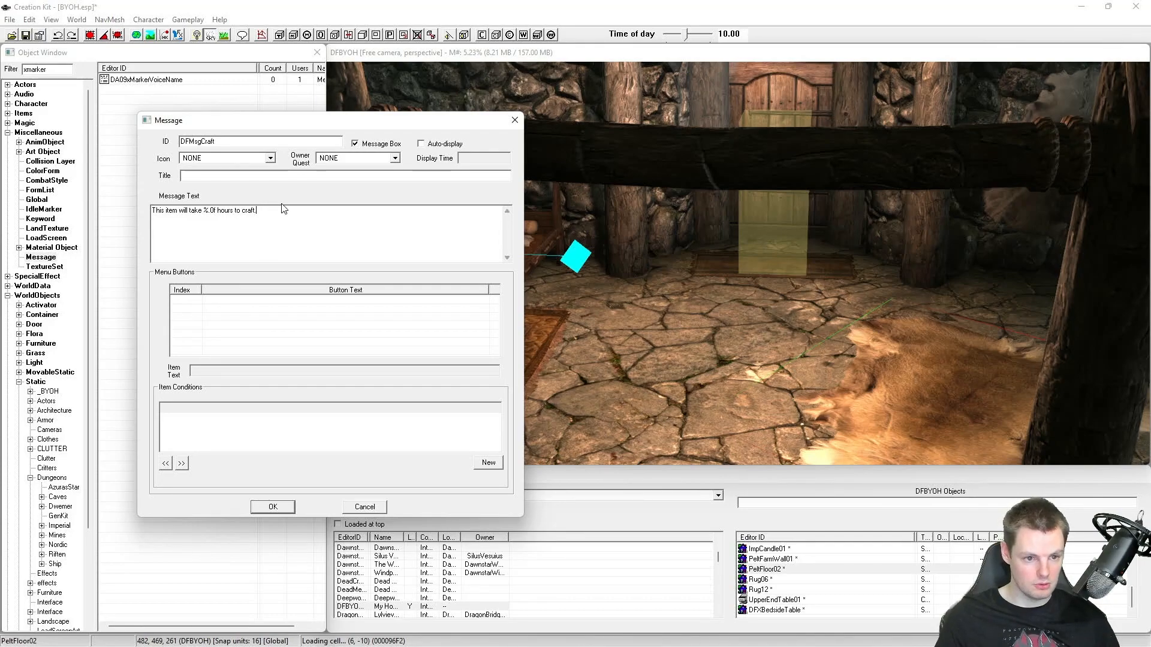
Step: Add two menu buttons to the message and give the first one the text Craft
right_click(316, 317)
click(330, 323)
right_click(315, 321)
click(332, 329)
click(272, 301)
click(232, 371)
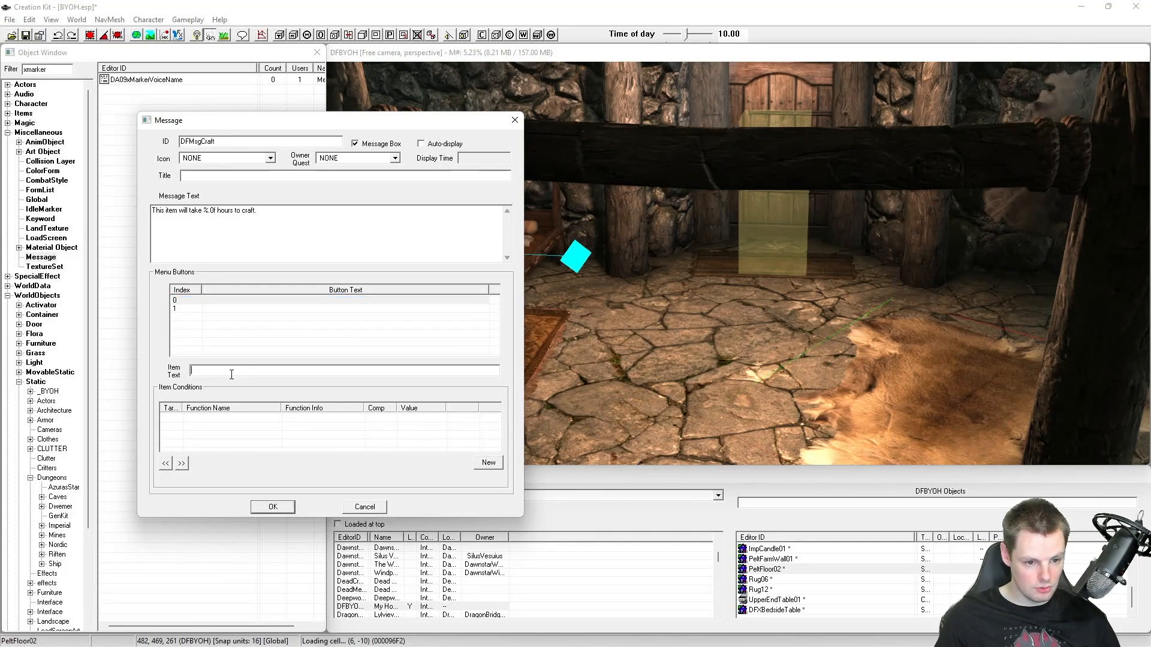
text(Craft)
Step: Give the second menu button the text Leave and save the message
click(270, 308)
click(245, 372)
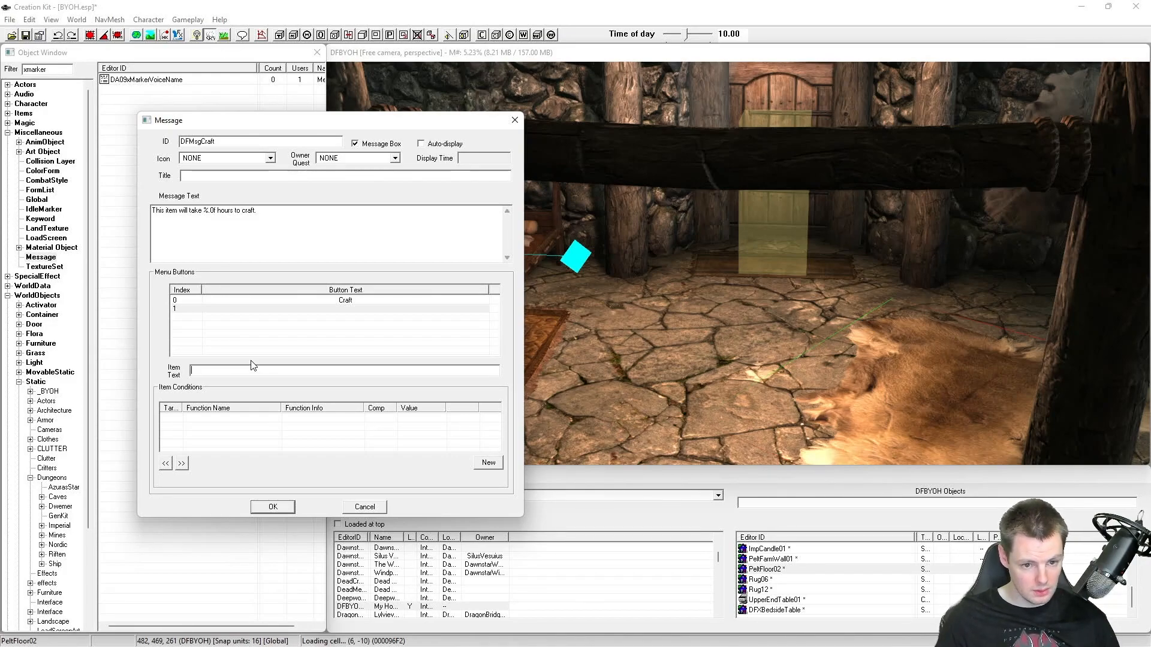
text(Leave)
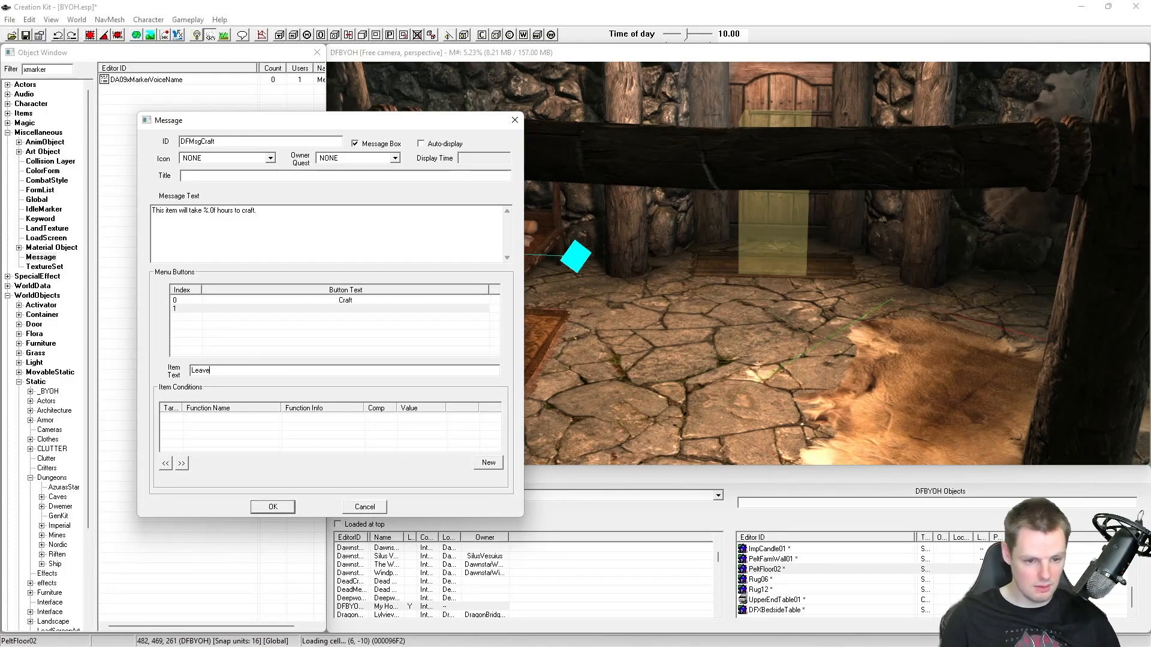
click(330, 309)
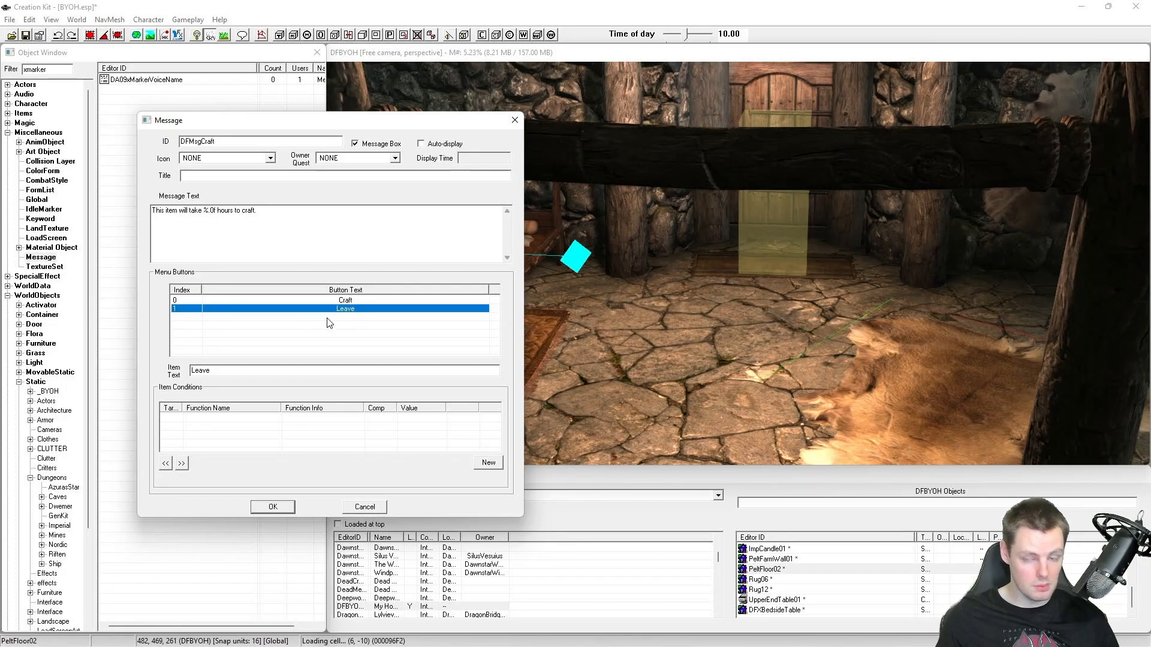
click(339, 326)
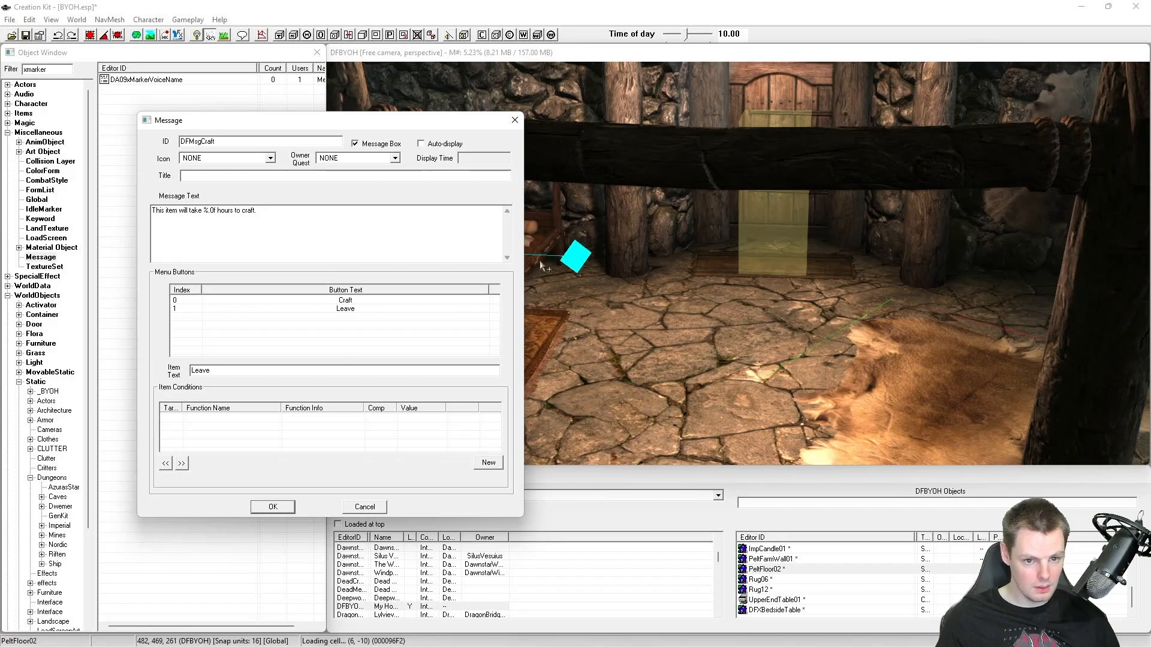
click(281, 509)
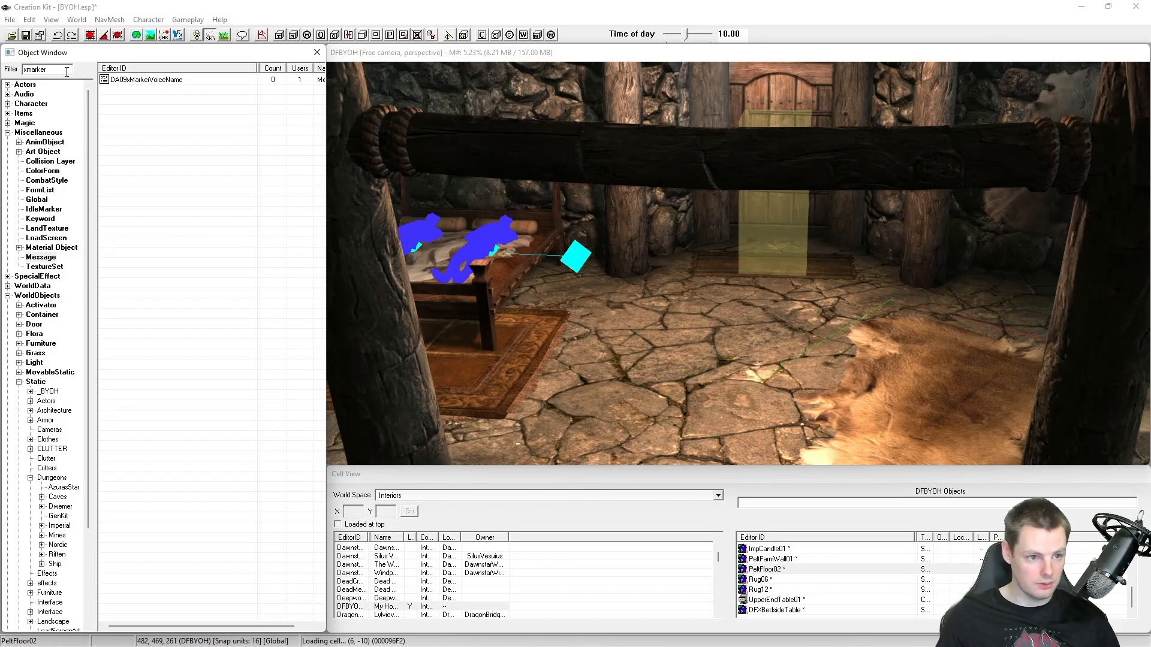
Step: Create a new MiscItem with the ID DFCraftBed
click(7, 113)
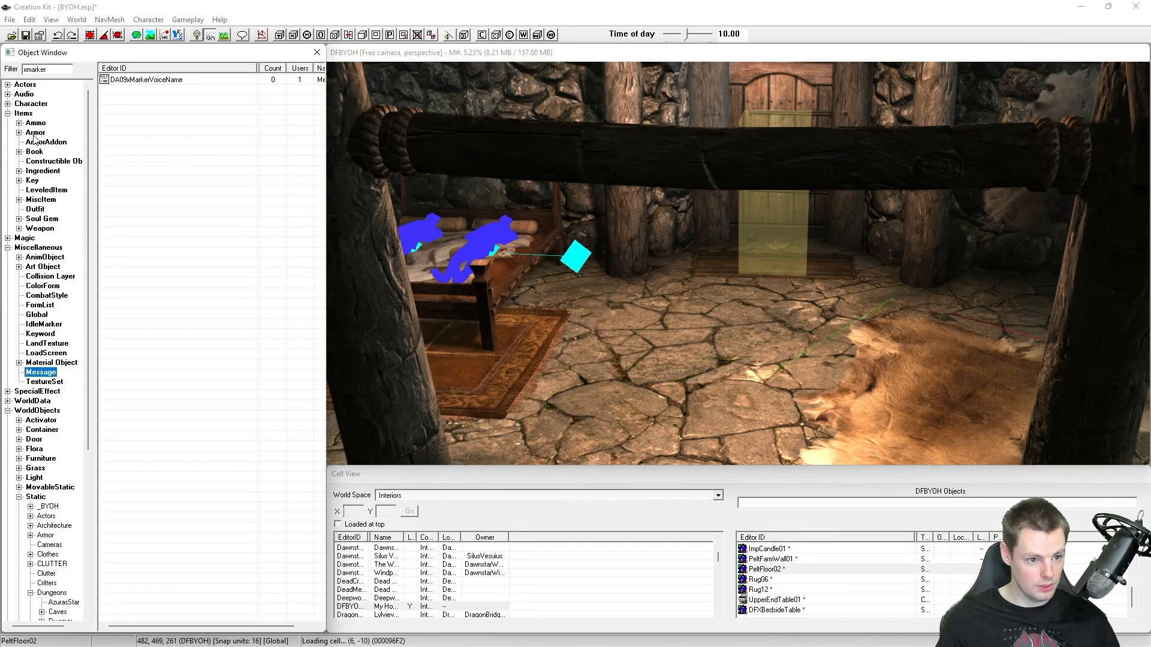
click(43, 201)
right_click(173, 138)
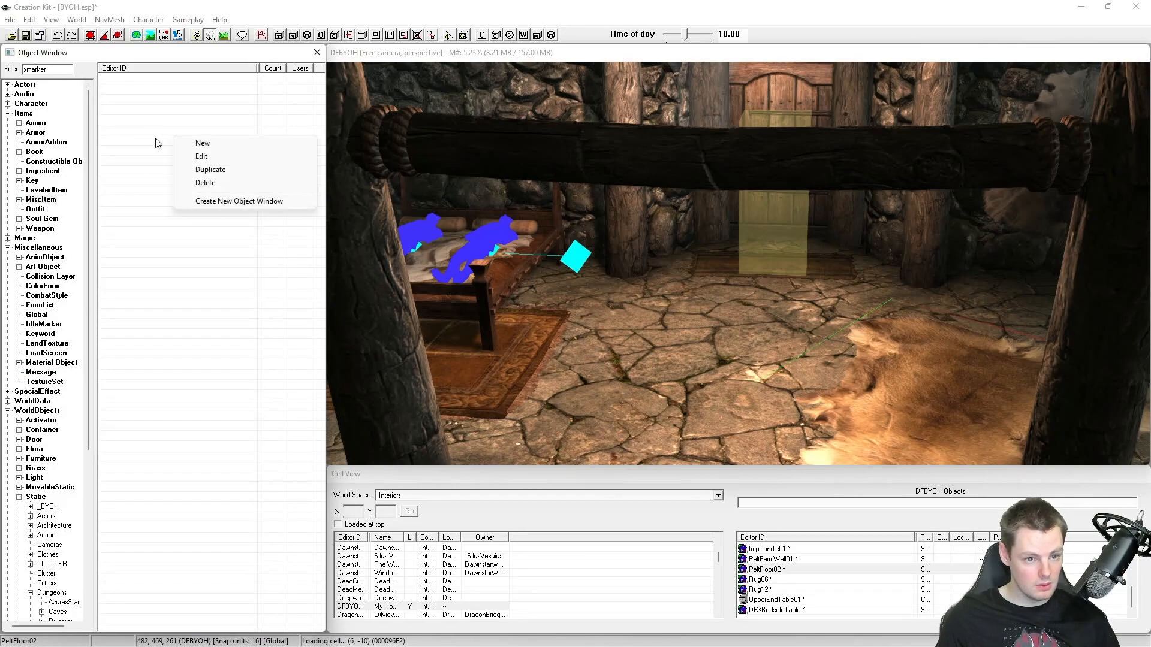
click(202, 144)
drag(535, 197, 410, 180)
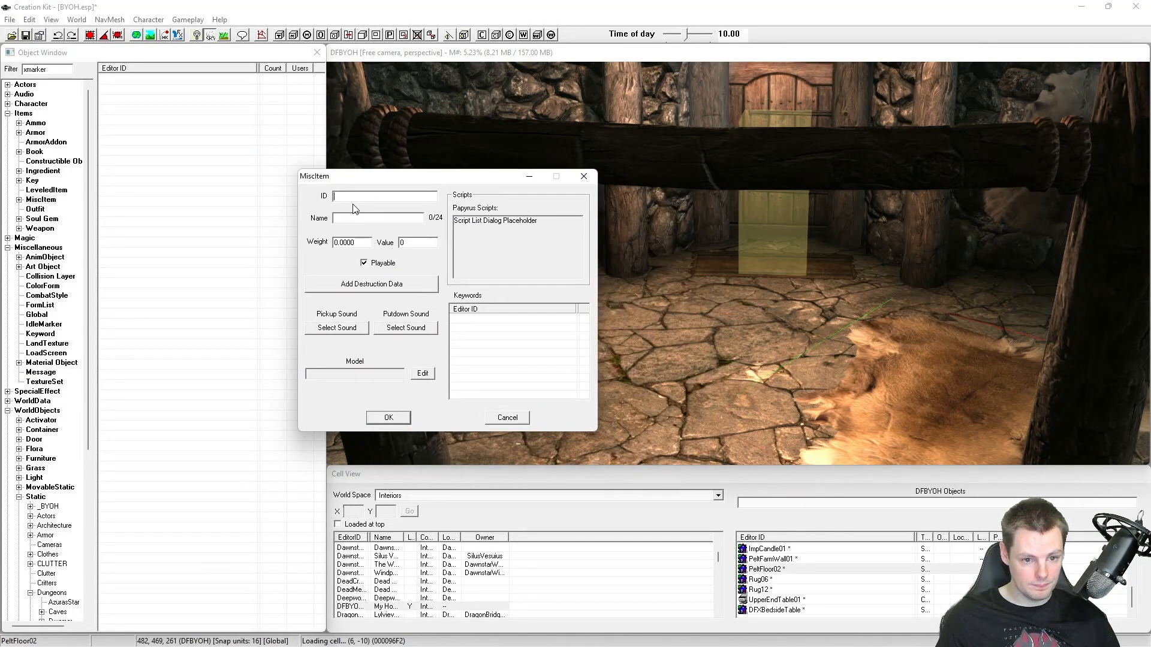
text(DF)
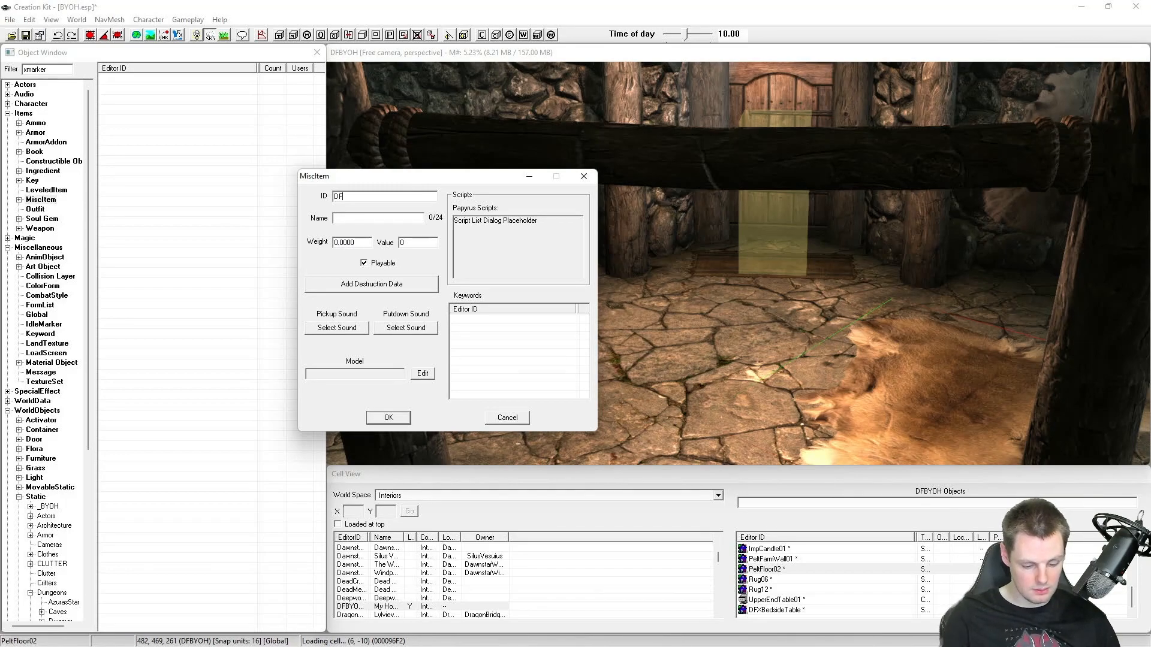
text(Craft)
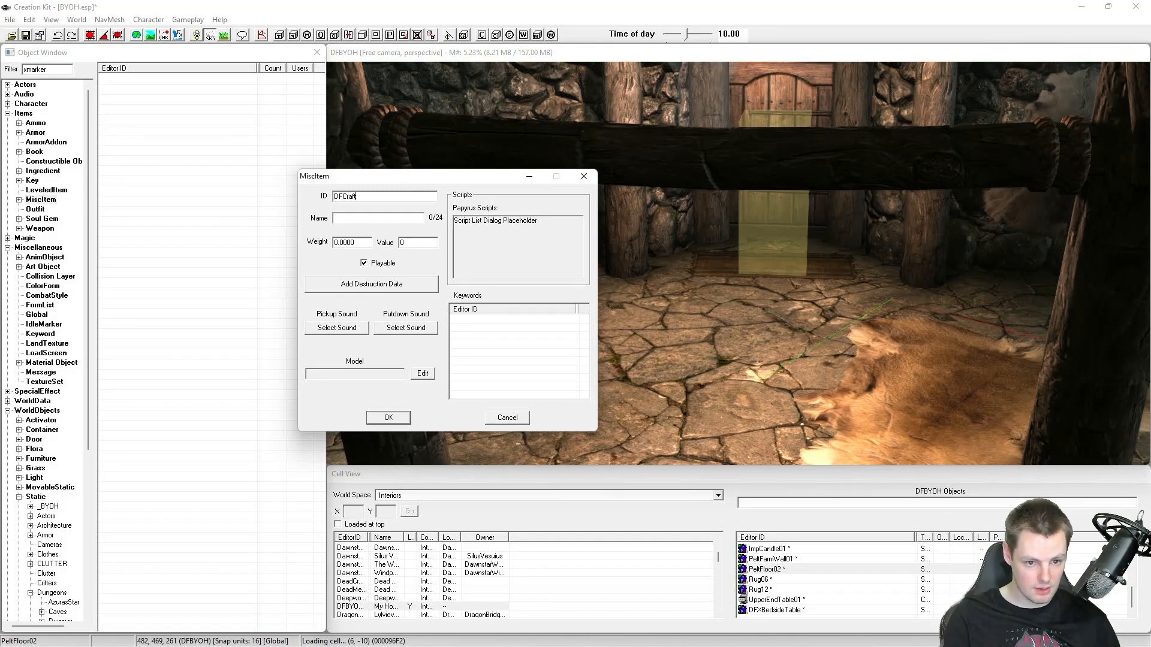
text(Bed)
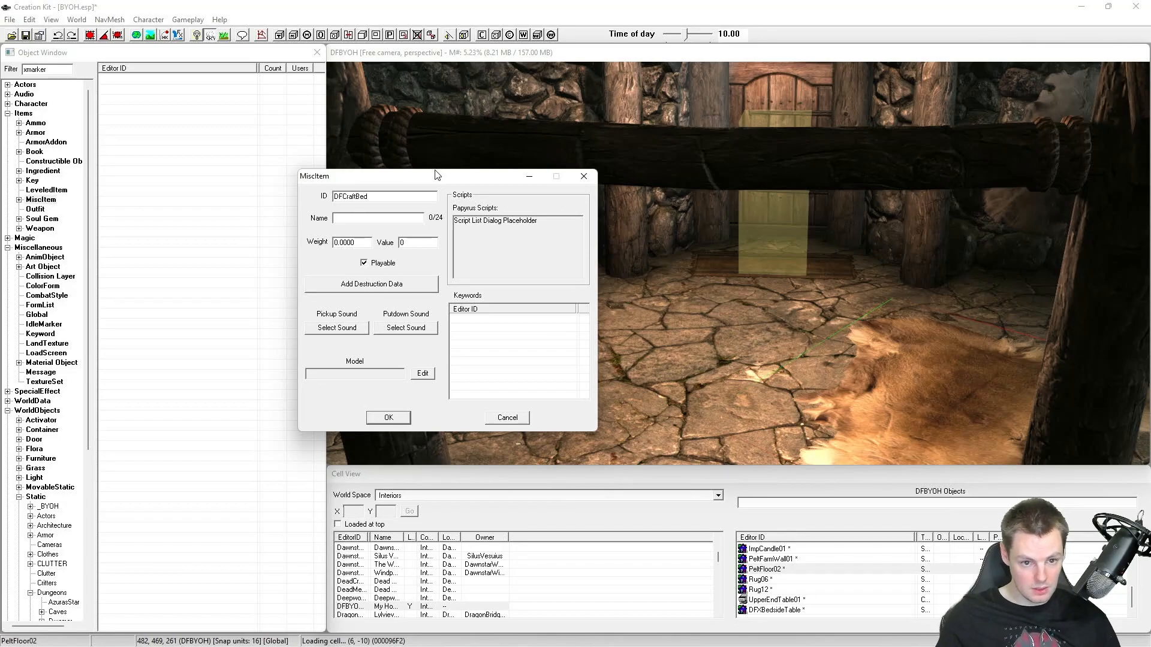
Step: Name the new misc item Bed, with the bed kept in view in the house
drag(440, 180, 383, 196)
middle_drag(618, 224, 637, 225)
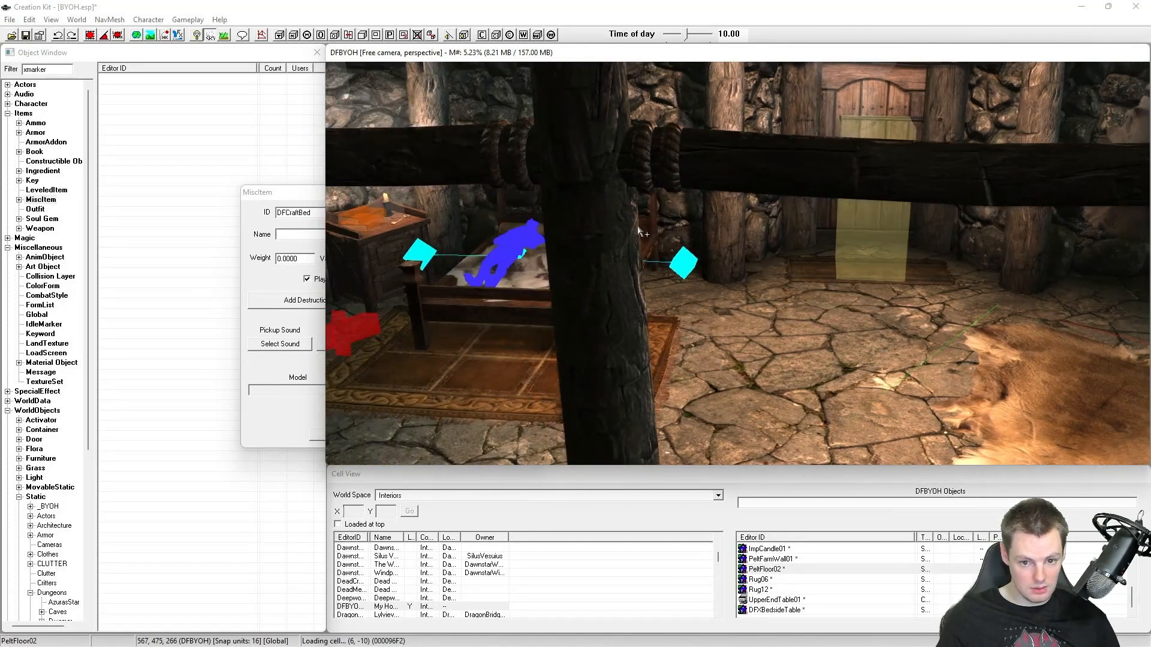
middle_drag(560, 248, 583, 243)
scroll(583, 243, up, 2)
click(300, 236)
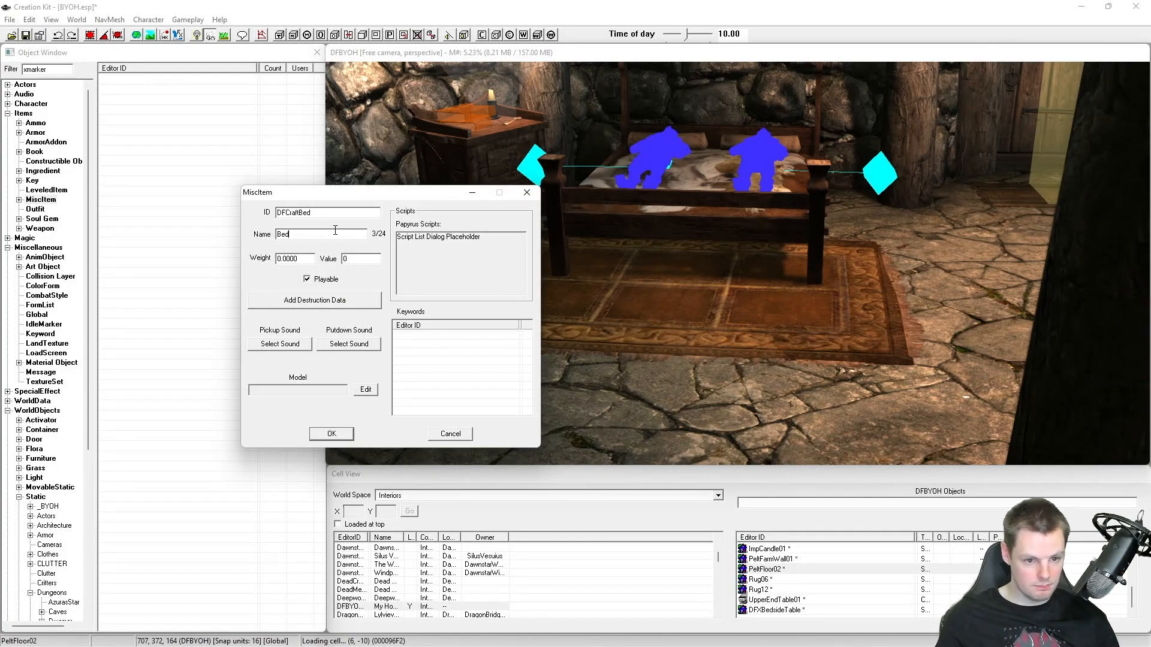
double_click(311, 236)
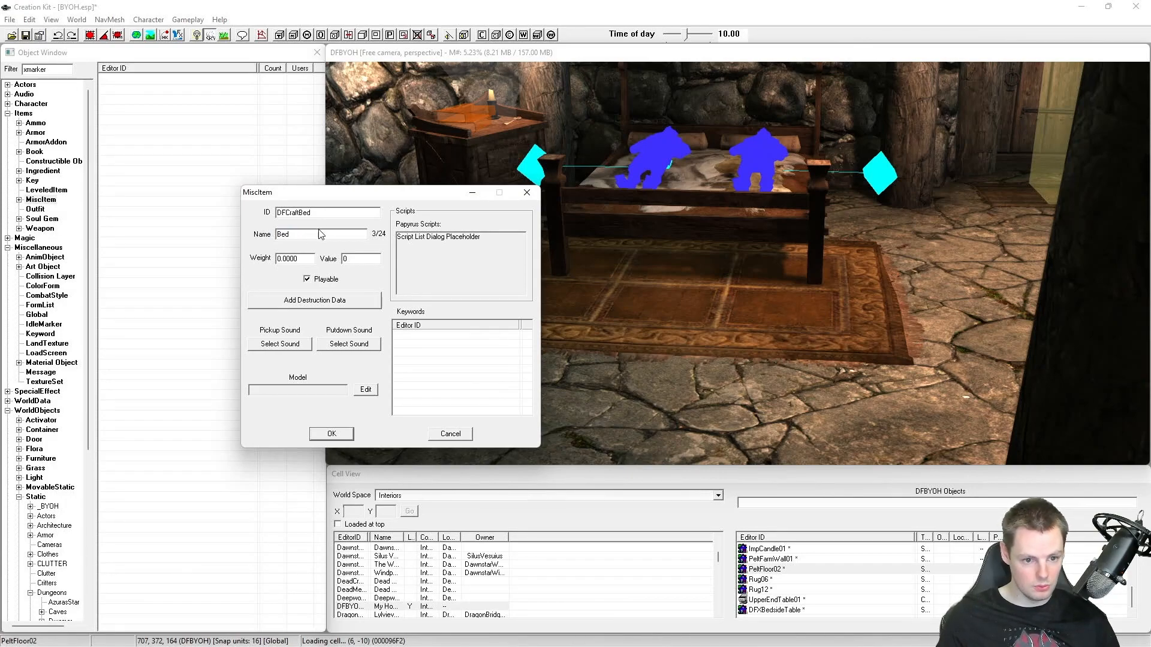
click(310, 258)
double_click(310, 259)
click(306, 258)
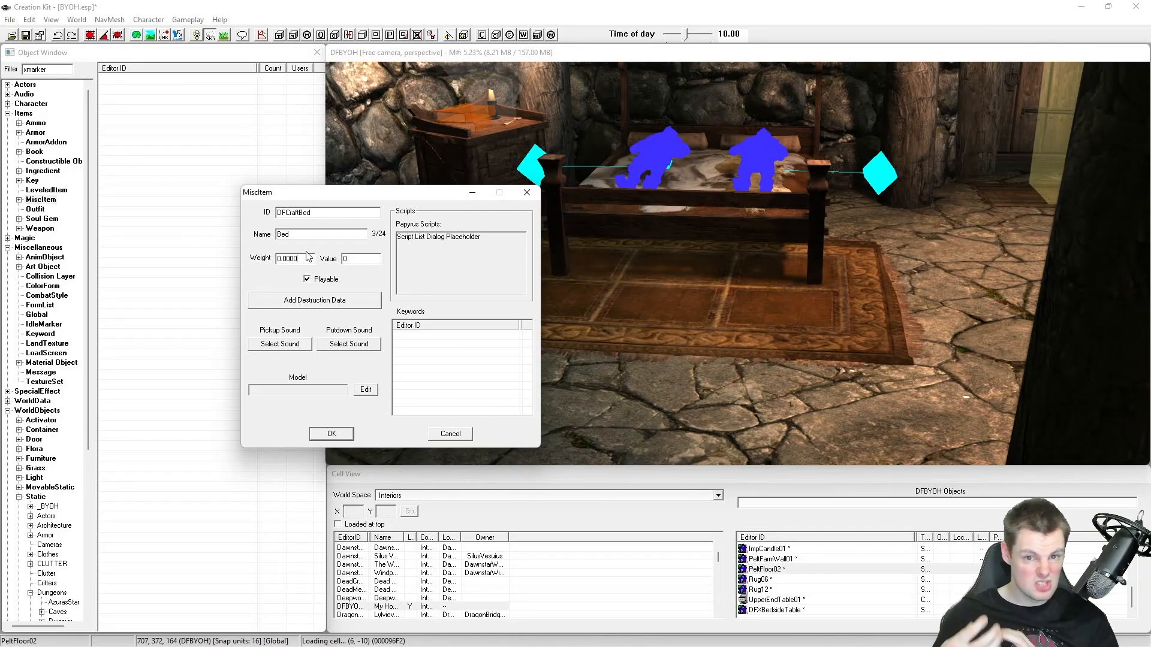
mouse_move(298, 262)
mouse_down()
mouse_move(280, 259)
mouse_move(319, 265)
mouse_up()
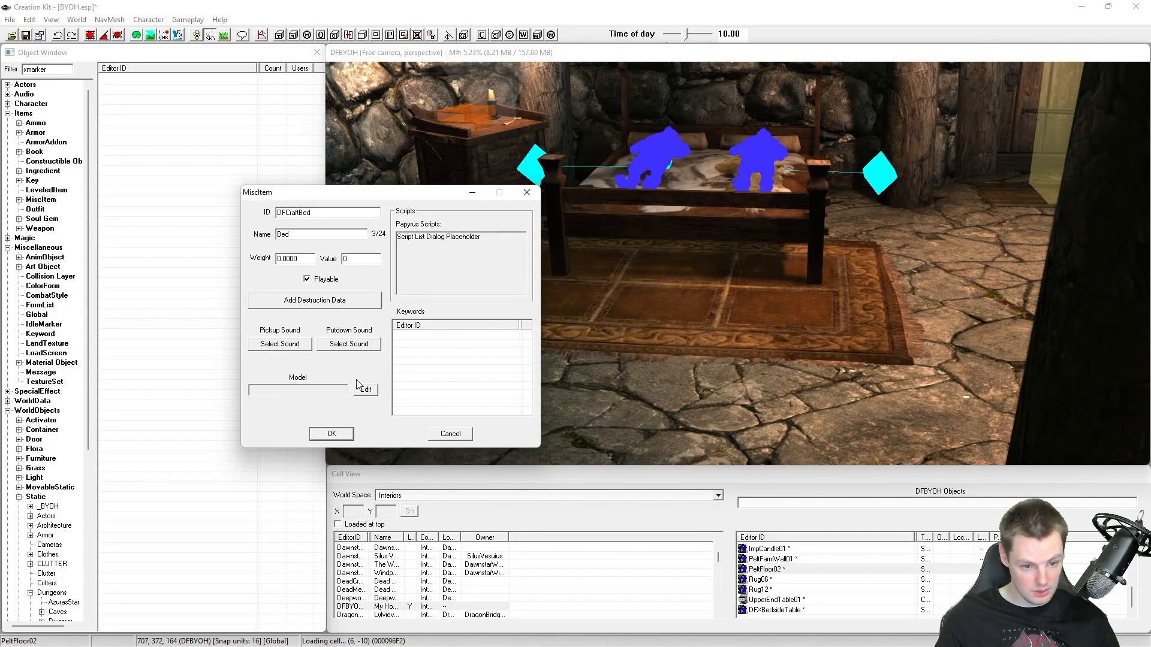
Step: Start adding a keyword to the bed item, filter the keyword forms by "catego" and widen the form name column
drag(382, 193, 354, 191)
right_click(420, 347)
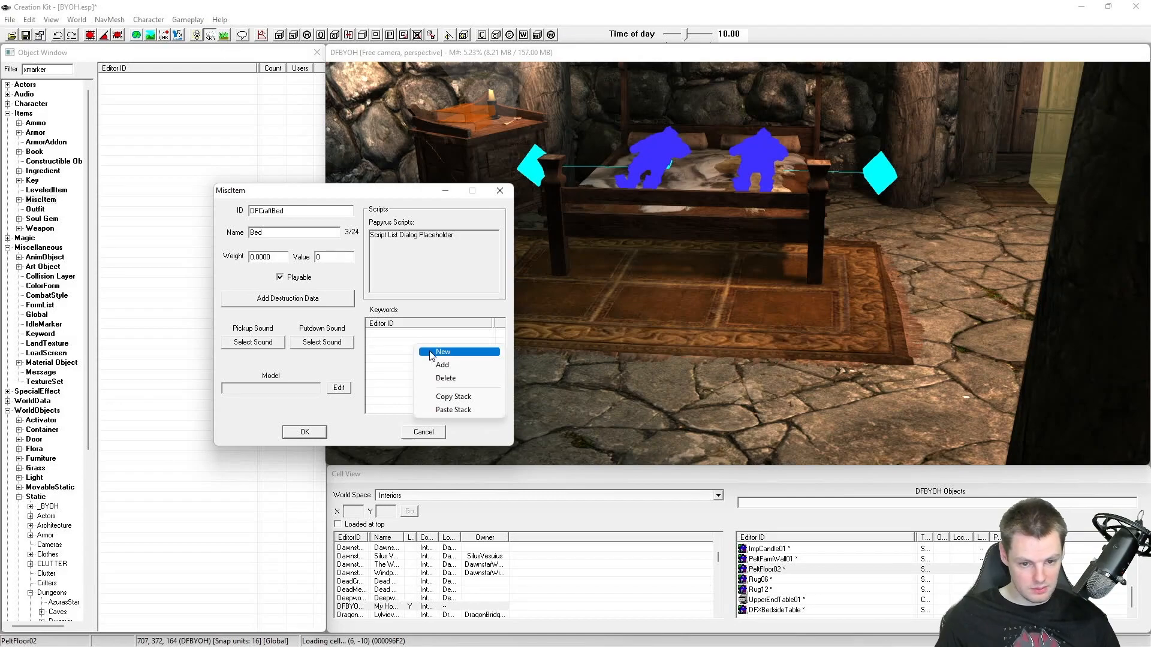
click(449, 365)
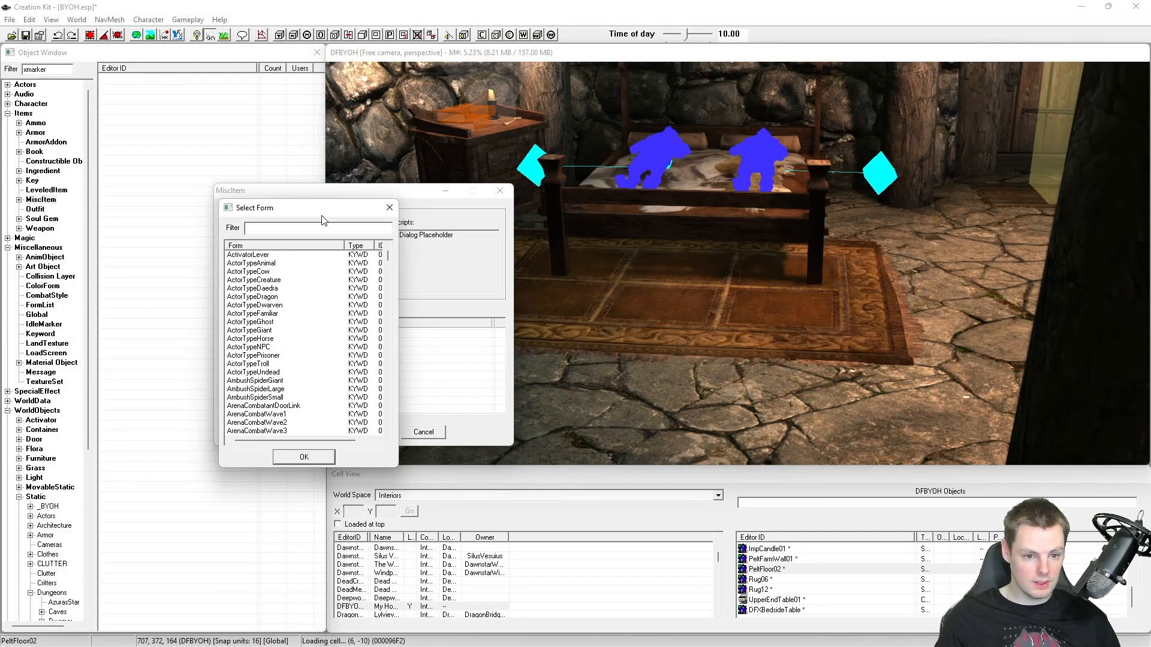
drag(321, 202, 488, 287)
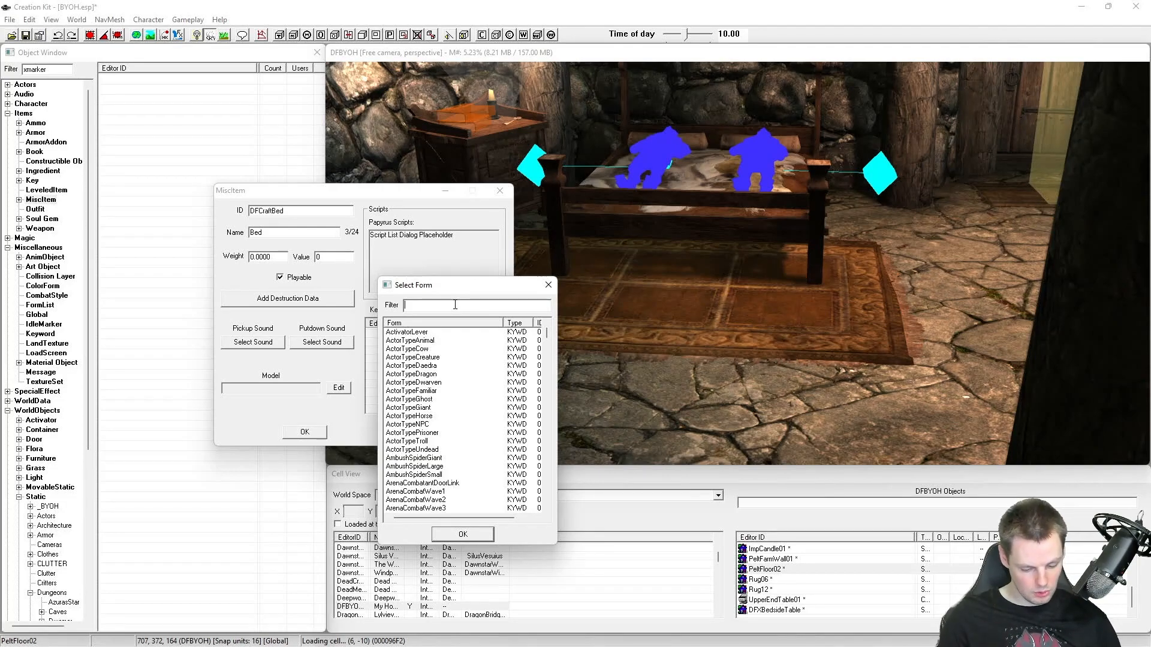
text(catego)
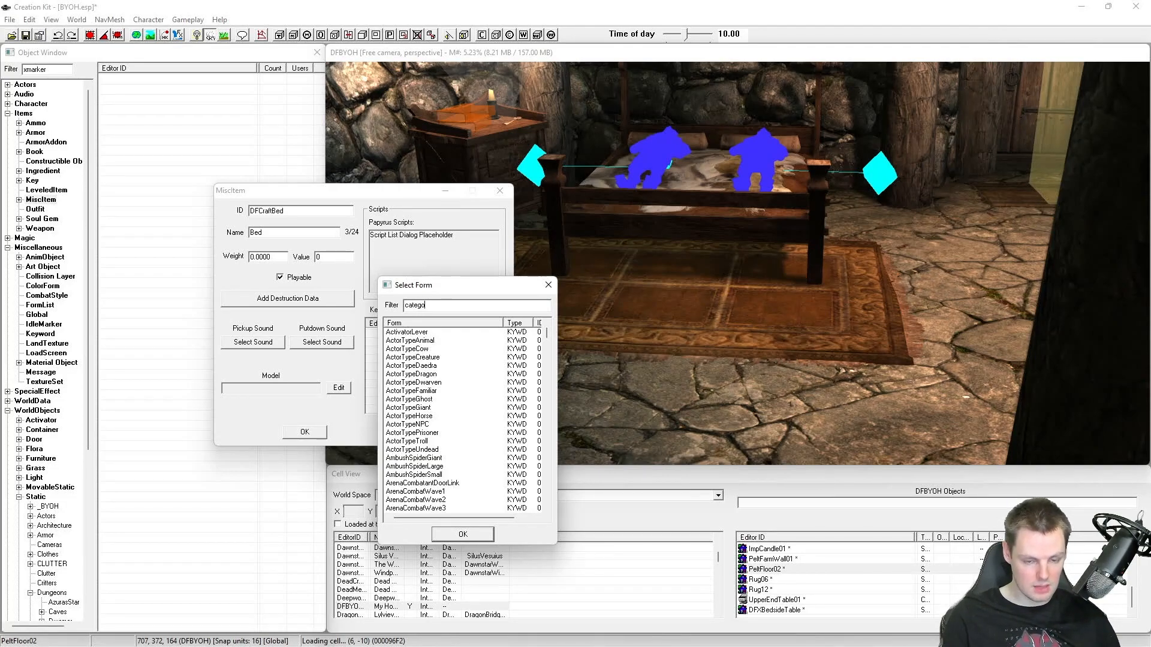
click(508, 334)
drag(503, 323, 511, 323)
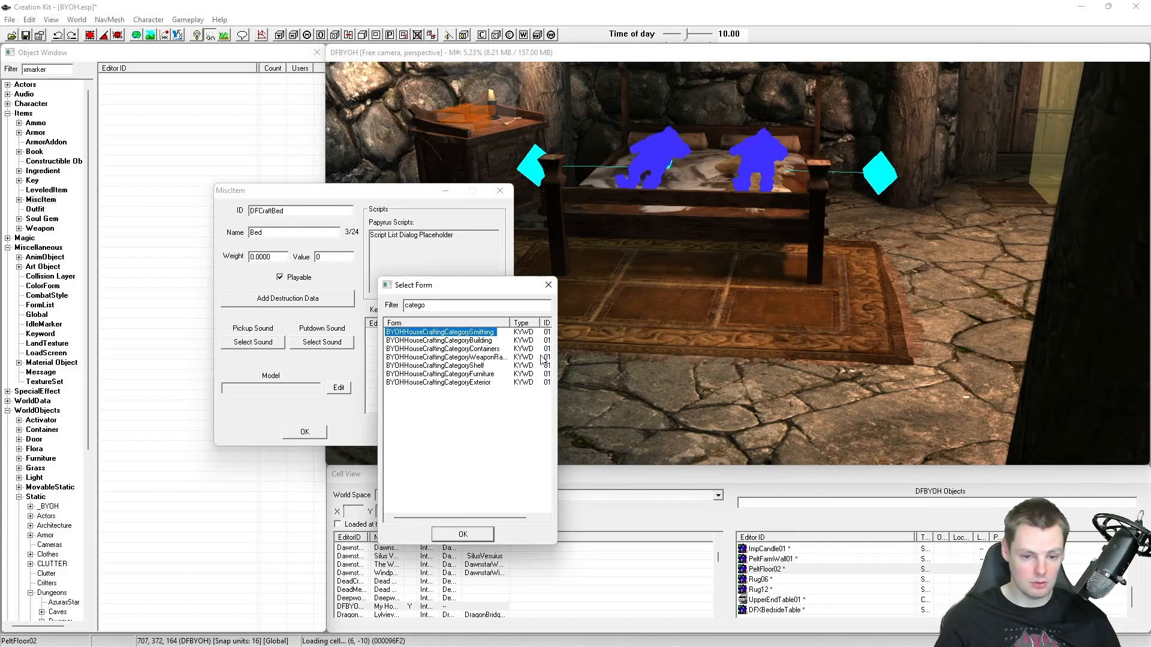
Step: Add the BYOHHouseCraftingCategoryFurniture keyword to the bed misc item and save the item
click(474, 340)
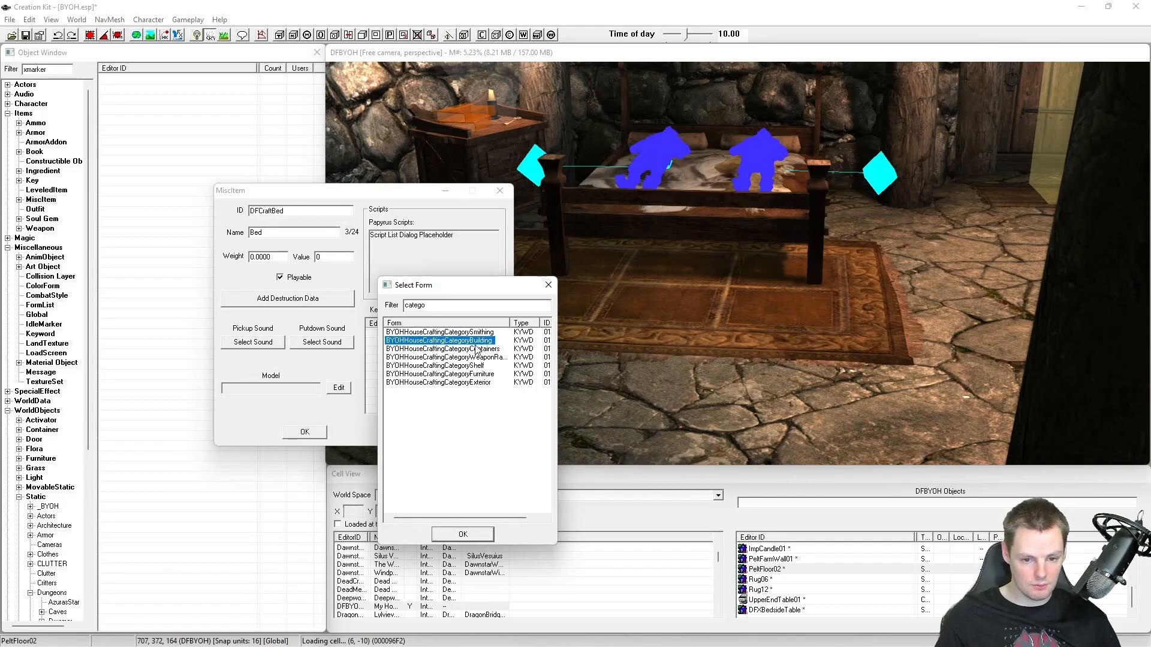
click(475, 351)
click(474, 359)
click(473, 368)
click(474, 374)
click(474, 383)
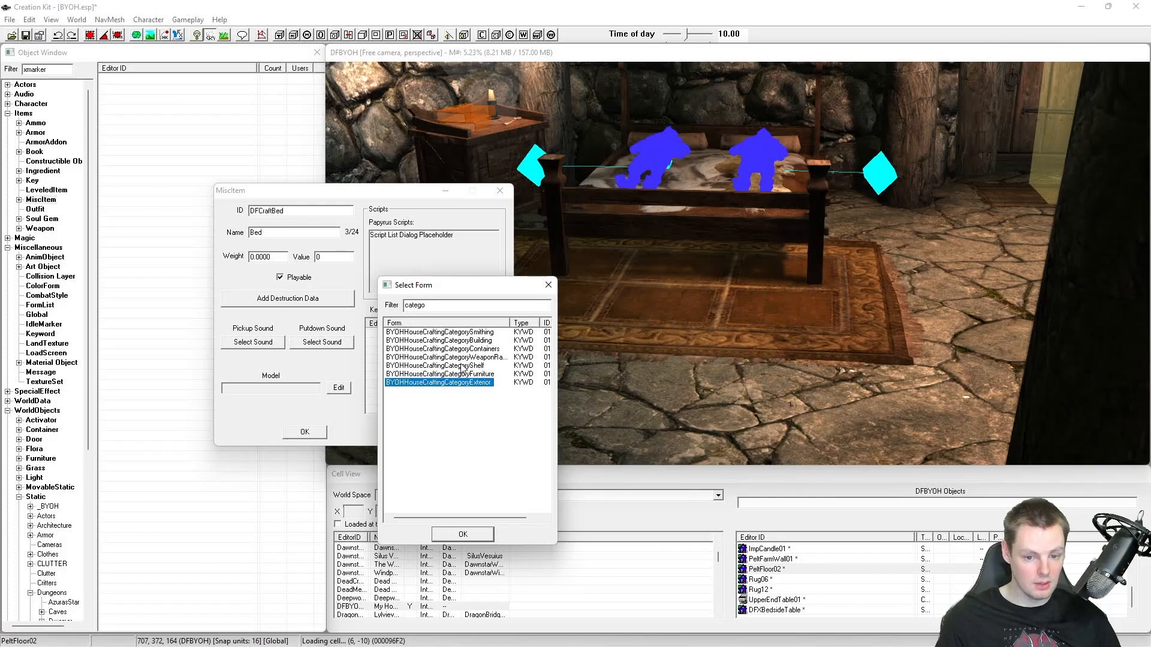
click(467, 374)
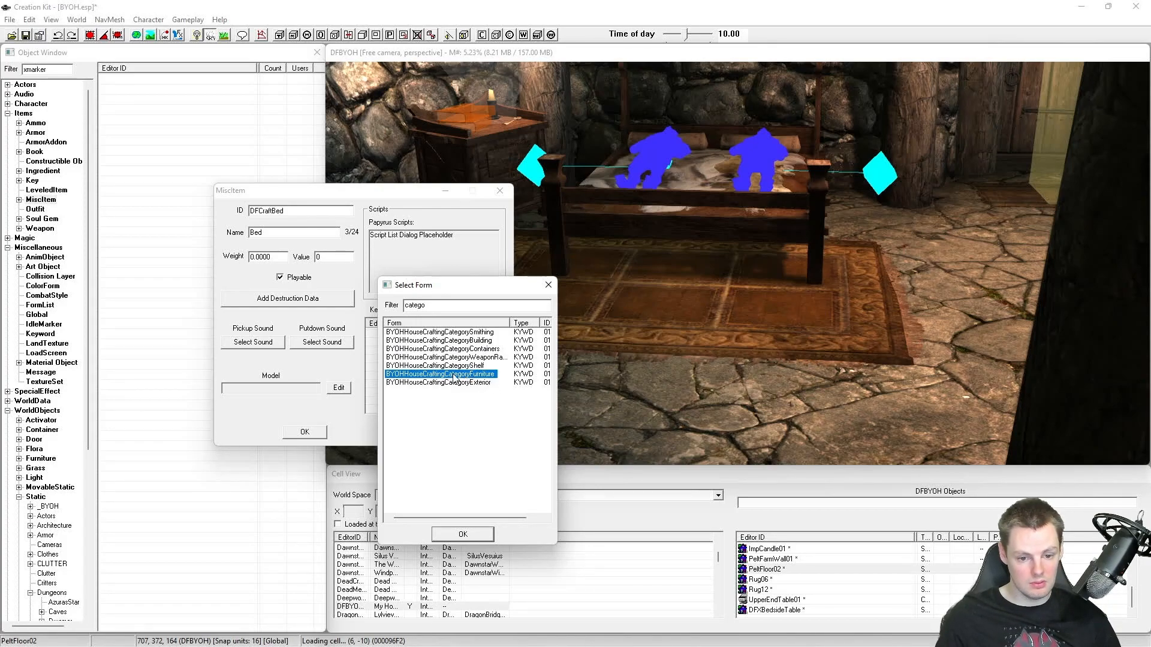
click(448, 380)
click(445, 376)
double_click(435, 376)
click(444, 335)
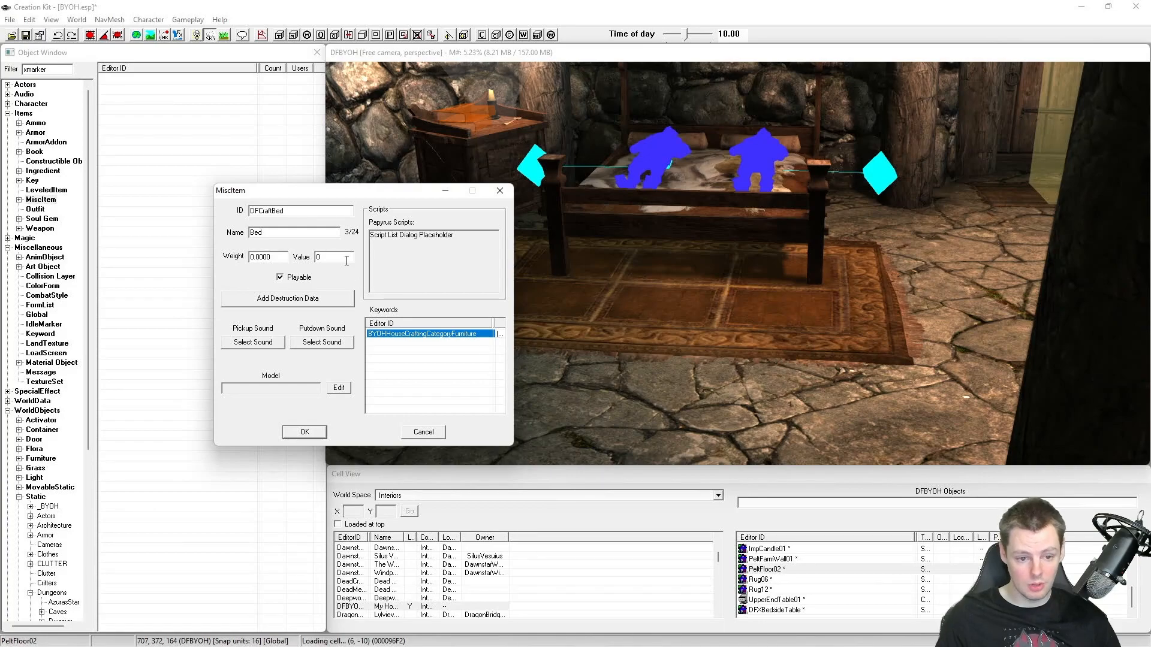
click(398, 366)
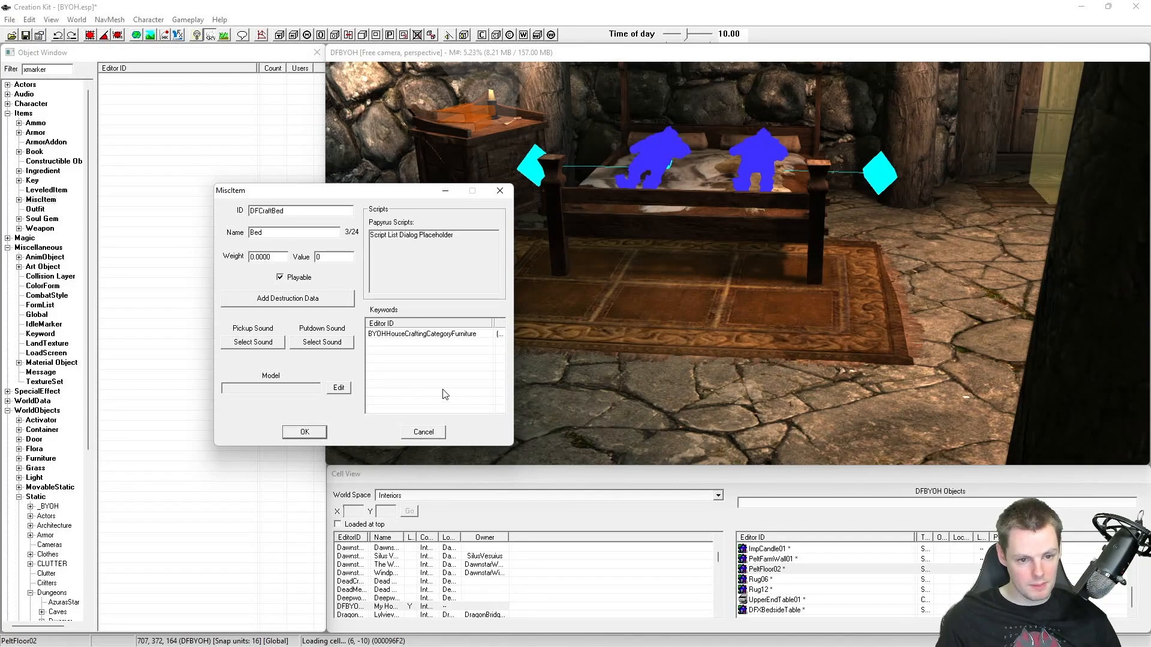
click(307, 437)
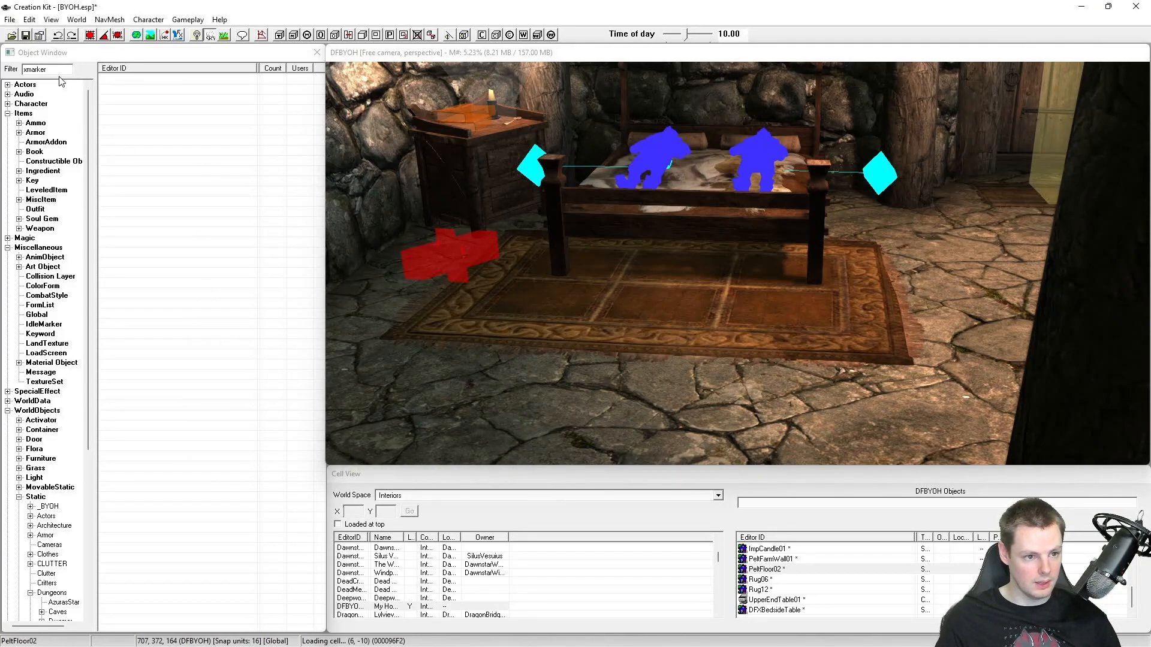
Step: Filter the object list by "dfcraftbed" and reopen the DFCraftBed misc item, keeping its dialog clear of the bed in the house
click(58, 77)
drag(48, 70, 3, 73)
text(dfcraftbed)
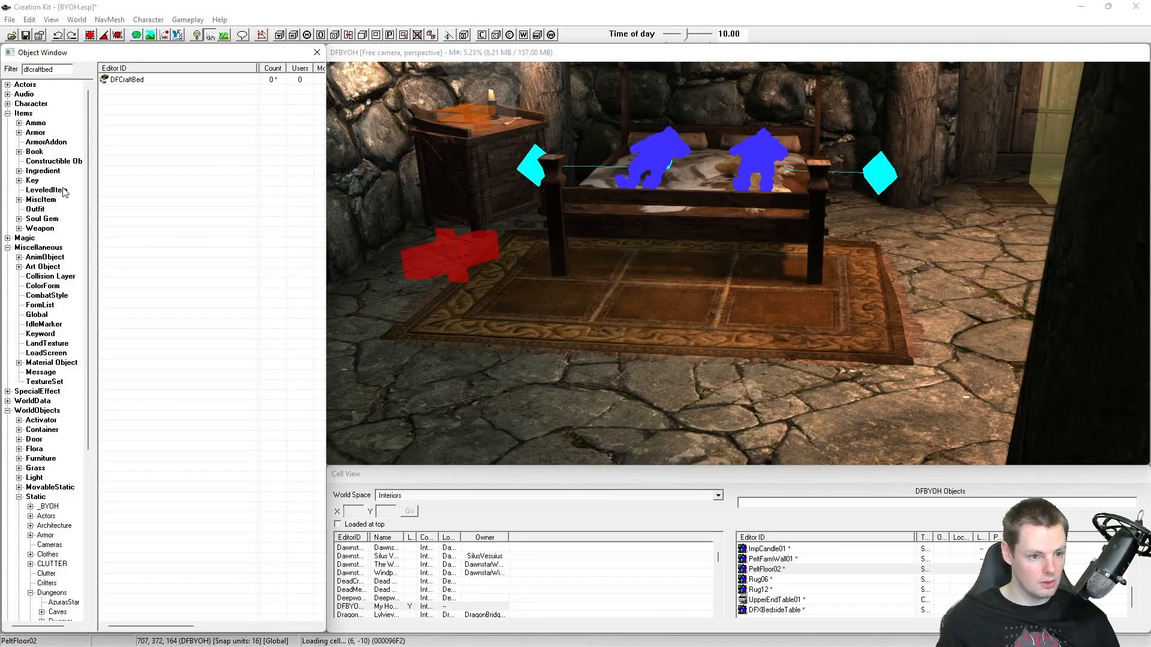
double_click(139, 82)
drag(528, 210, 391, 182)
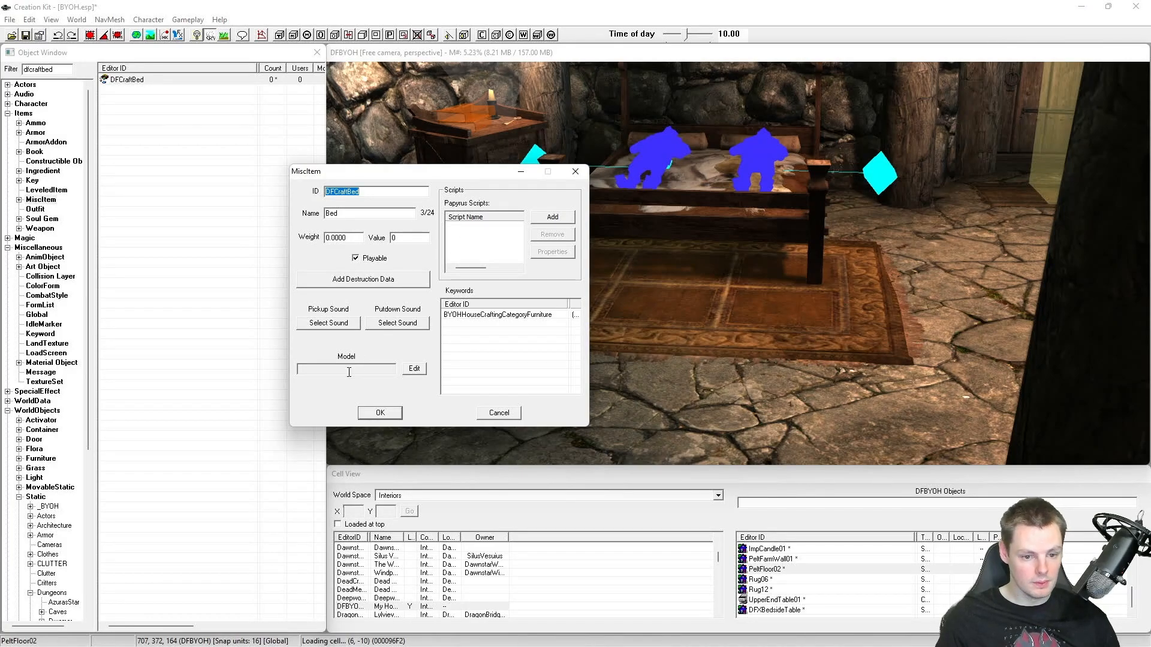
drag(433, 173, 356, 117)
Step: Copy the model path from the placed bed's base furniture UpperBedDouble01, leaving the furniture and its reference without changes
middle_drag(652, 179, 681, 193)
scroll(667, 184, up, 1)
click(760, 228)
shift+middle_drag(759, 228, 789, 224)
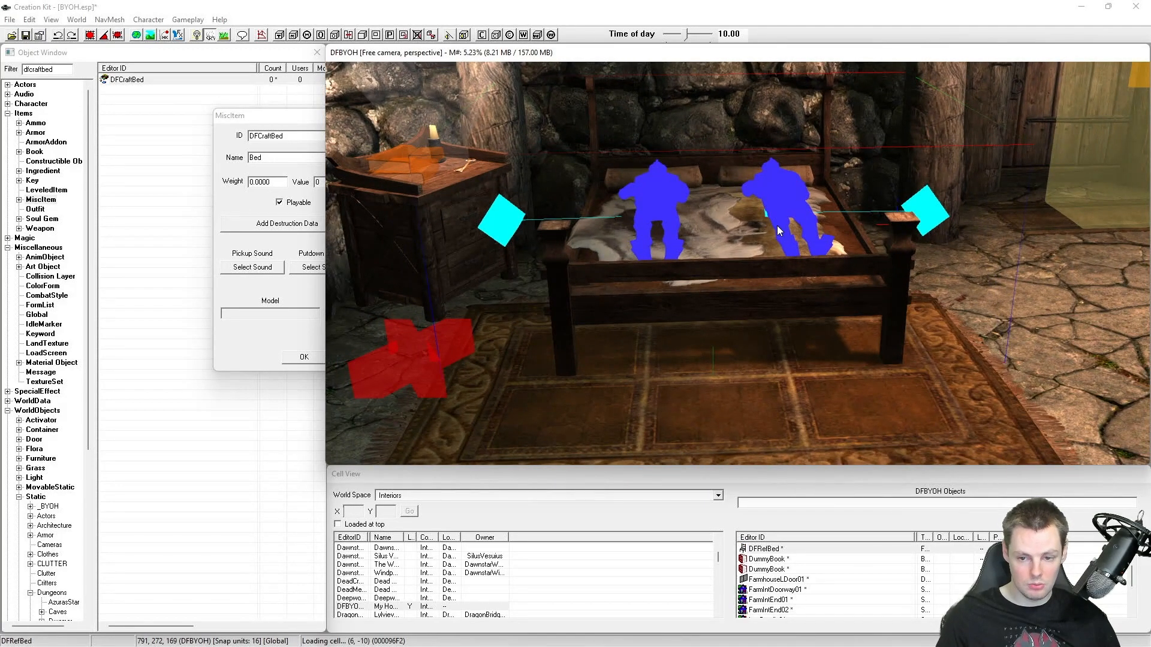
double_click(776, 226)
click(662, 227)
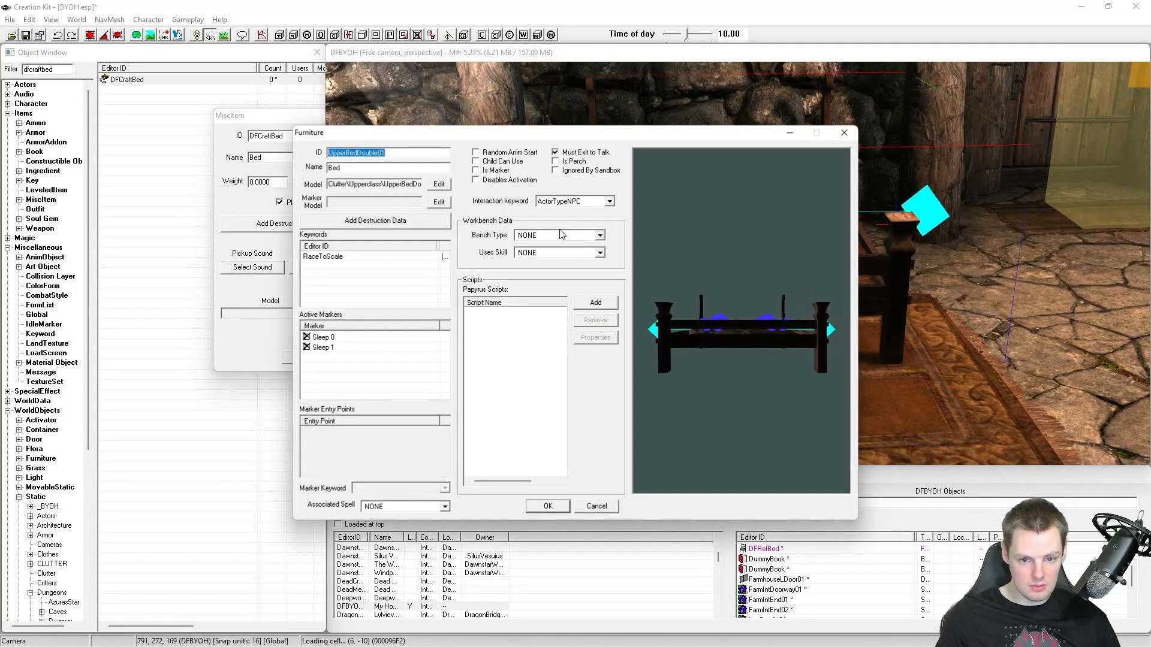
double_click(329, 187)
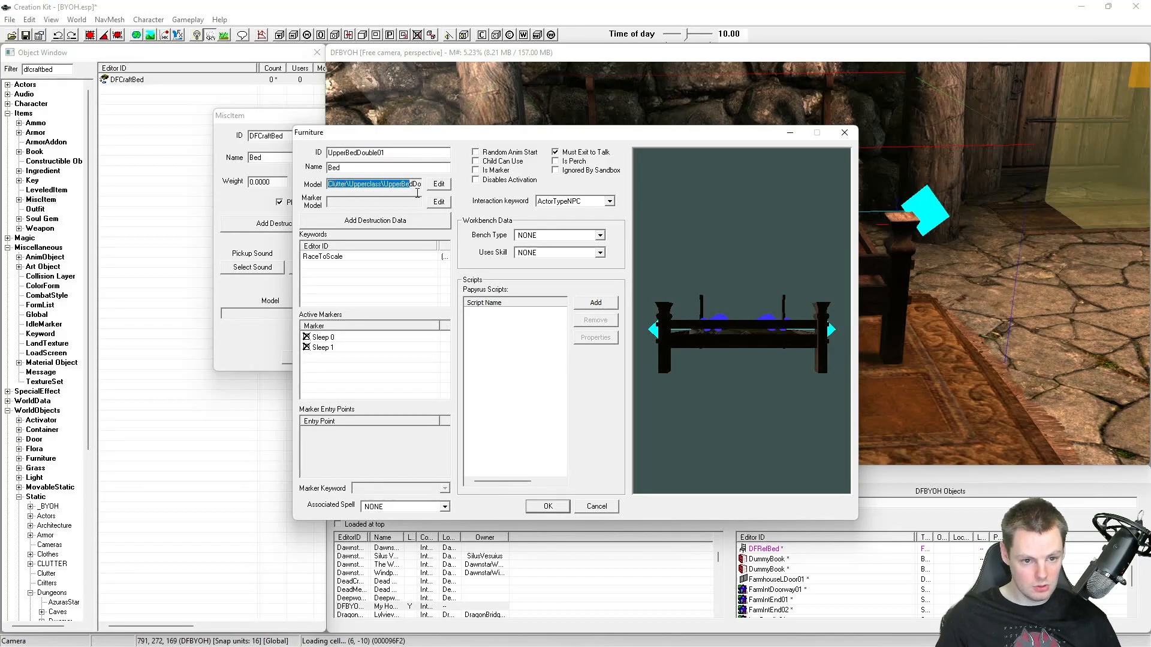
right_click(384, 183)
click(419, 219)
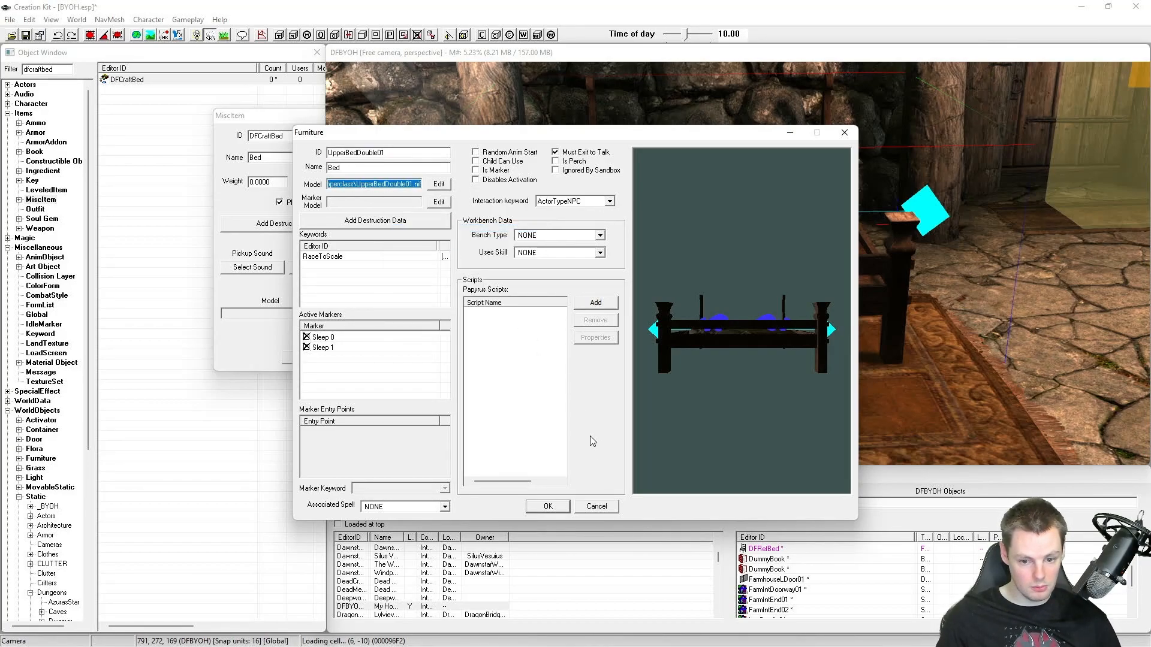
click(598, 511)
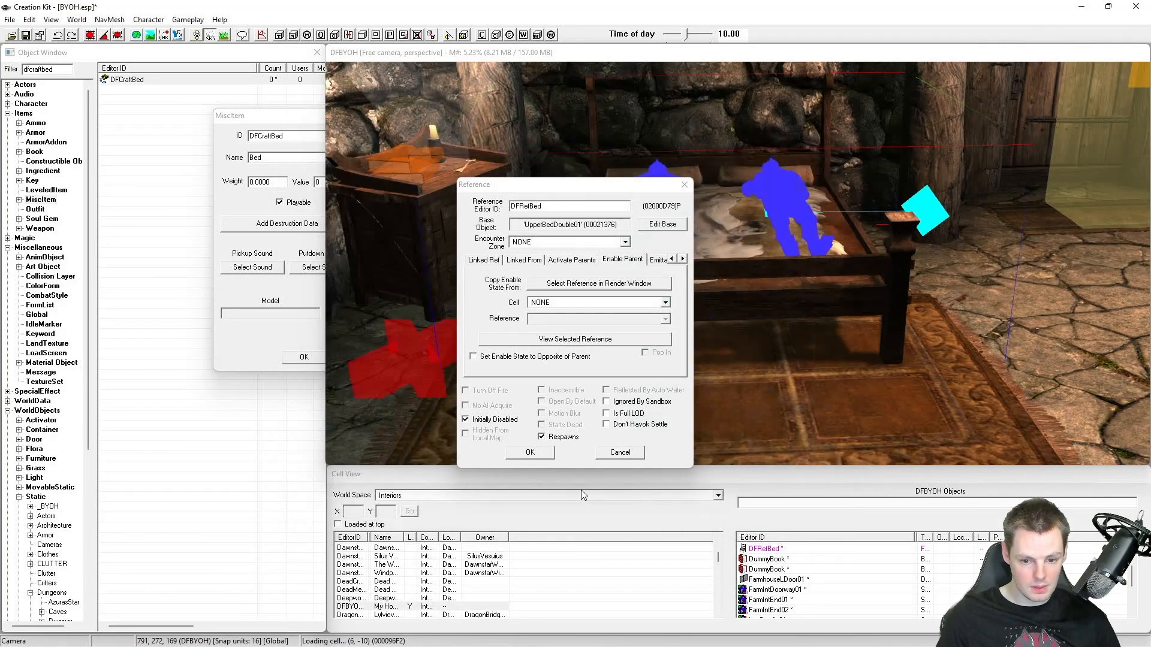
click(619, 453)
Step: Start choosing a model file for the DFCraftBed item and browse to the Meshes folder inside Data
click(276, 314)
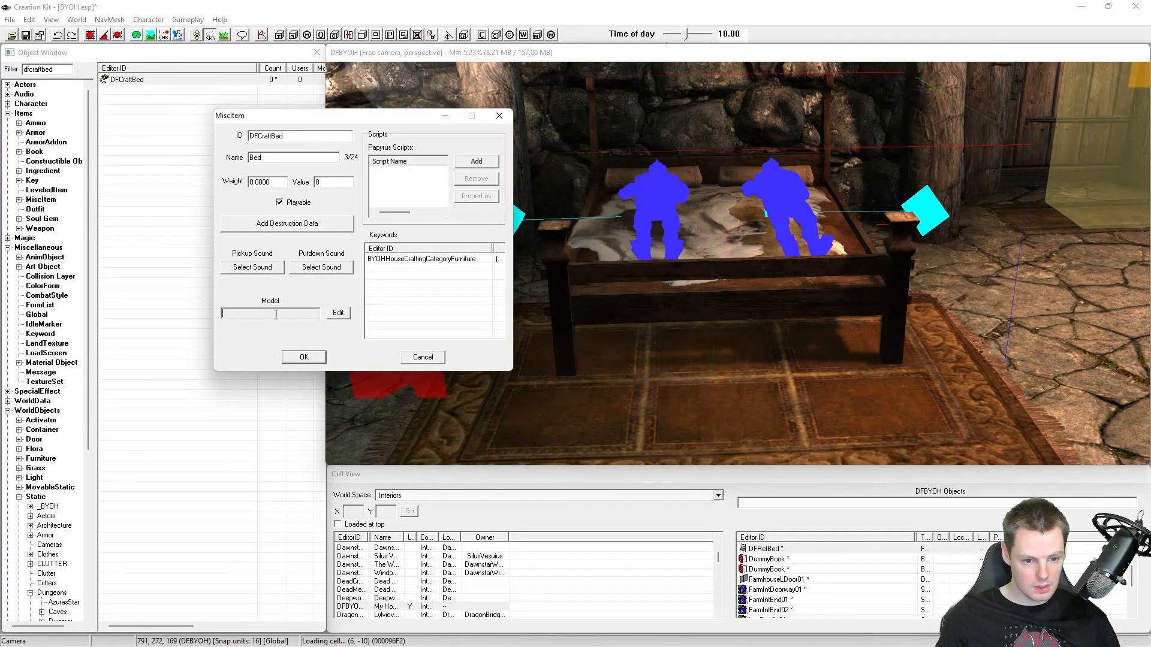
click(338, 312)
click(542, 240)
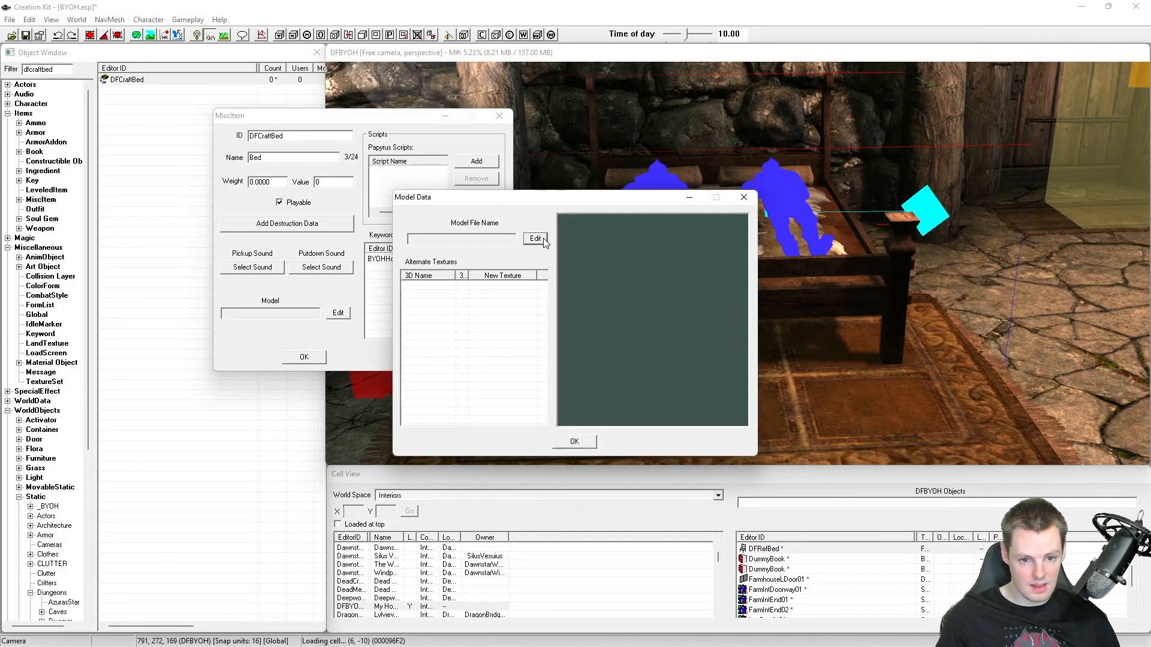
click(621, 272)
click(623, 272)
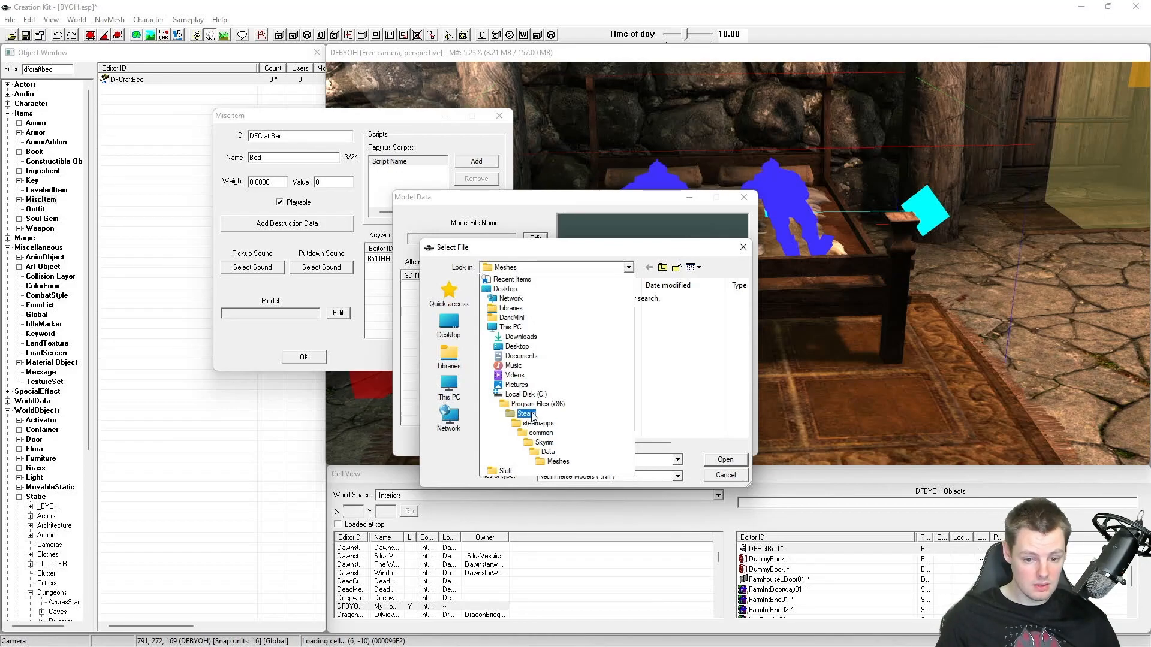
click(547, 452)
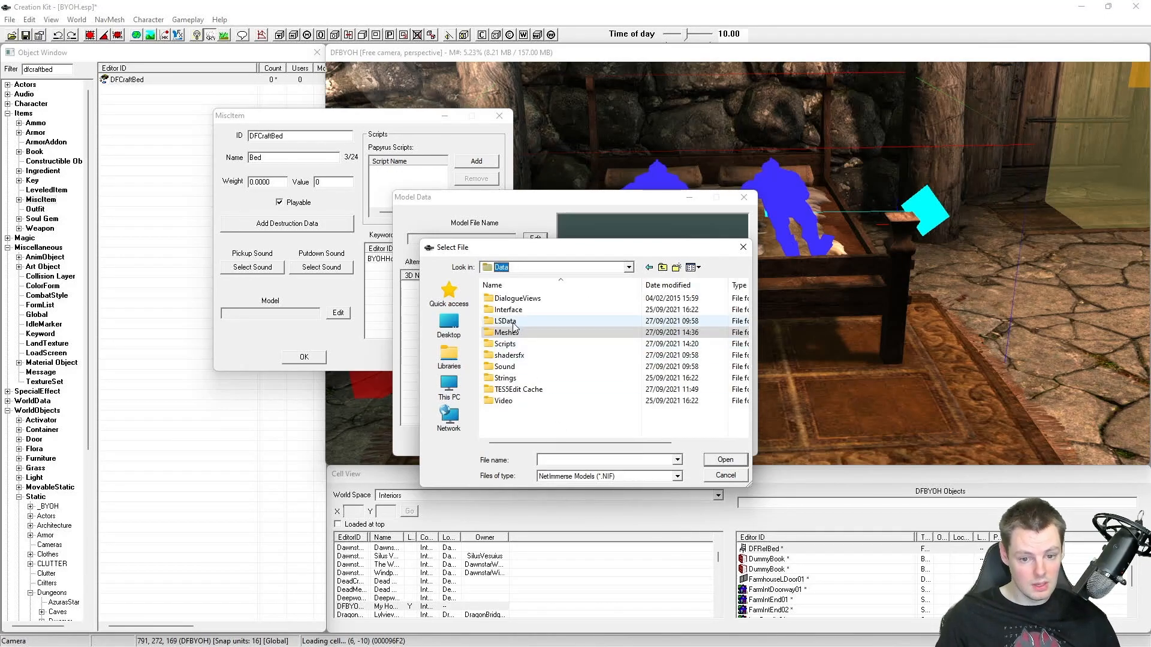
click(516, 333)
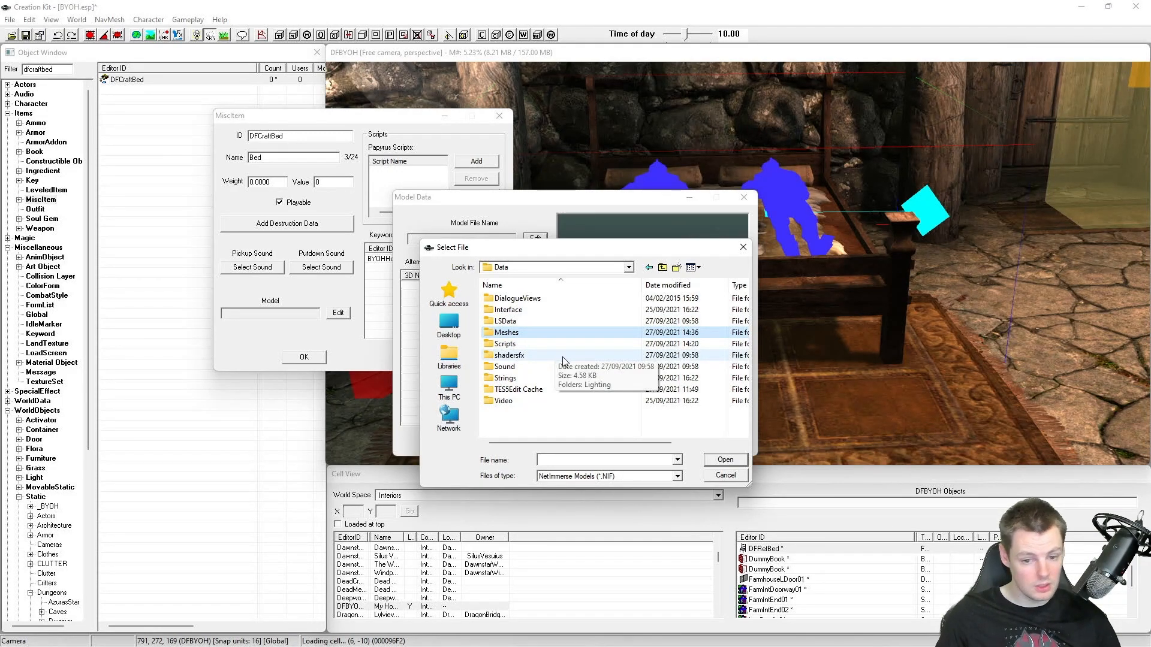
double_click(531, 334)
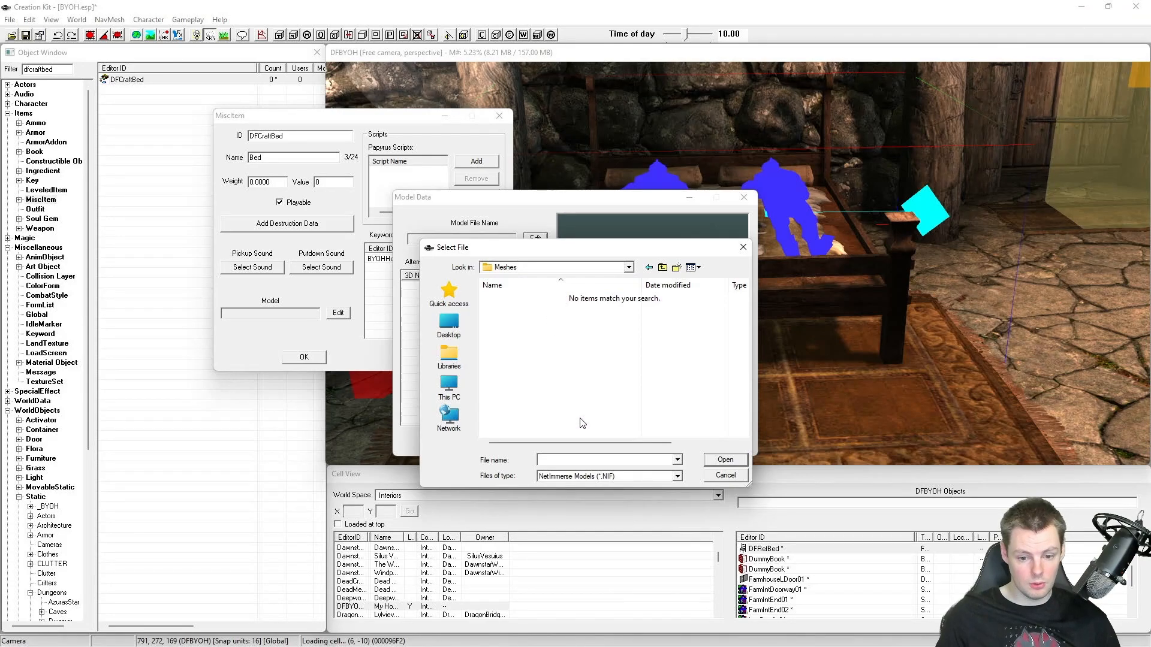
Step: Load Clutter\Upperclass\UpperBedDouble01.nif as the item's model, inspect it from several angles and accept it
key(ctrl+v)
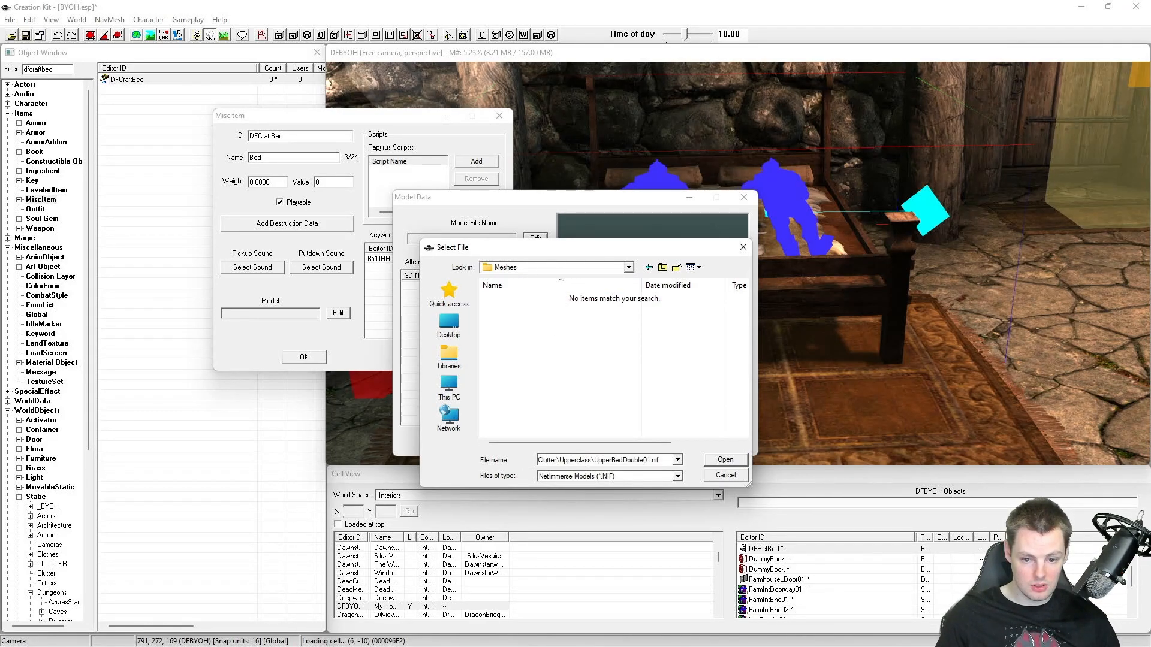
click(724, 460)
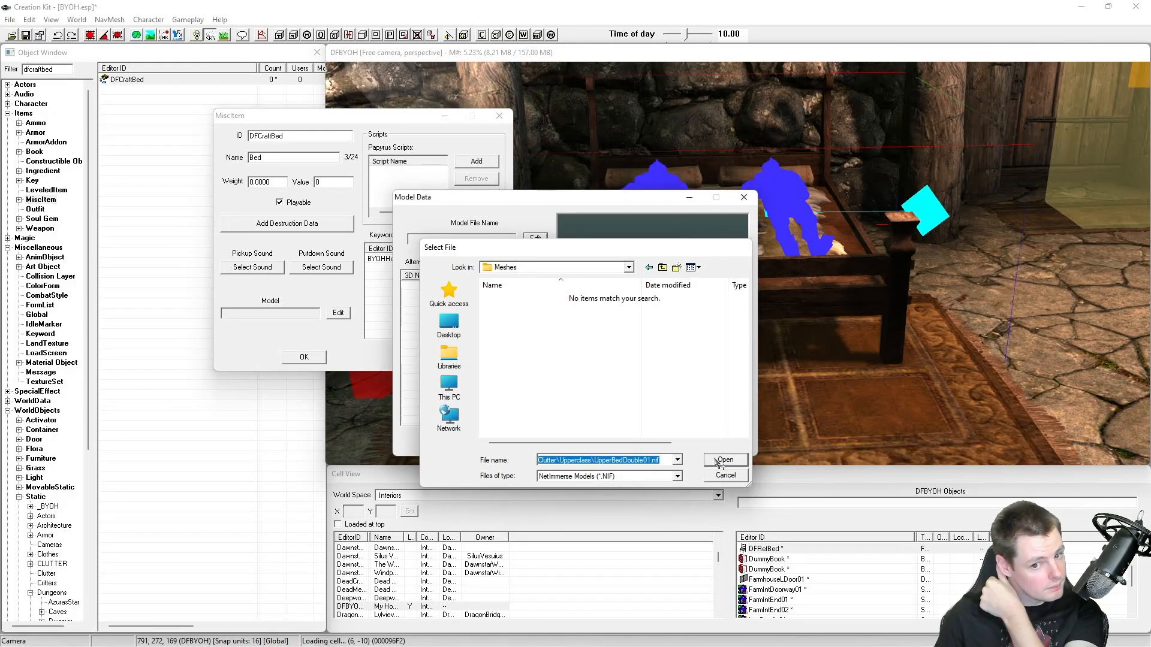
mouse_move(663, 333)
mouse_down()
mouse_move(731, 325)
mouse_move(831, 348)
mouse_move(646, 325)
mouse_move(684, 304)
mouse_move(673, 315)
mouse_move(694, 305)
mouse_move(692, 318)
mouse_move(681, 309)
mouse_move(642, 332)
mouse_move(646, 344)
mouse_up()
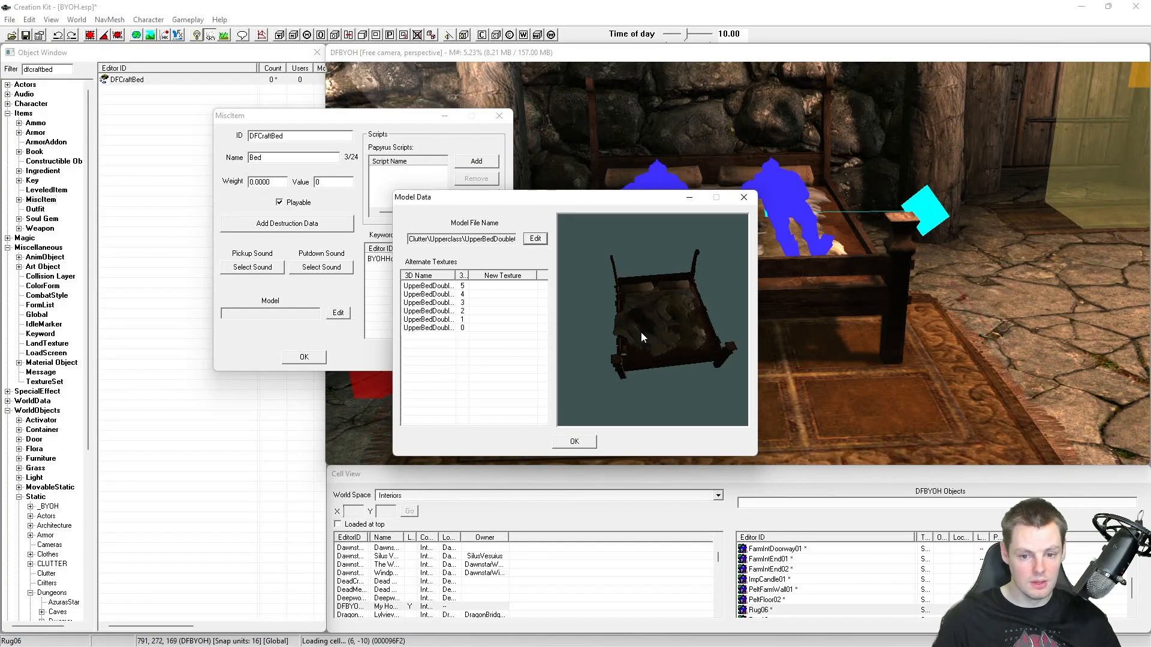
drag(612, 343, 673, 331)
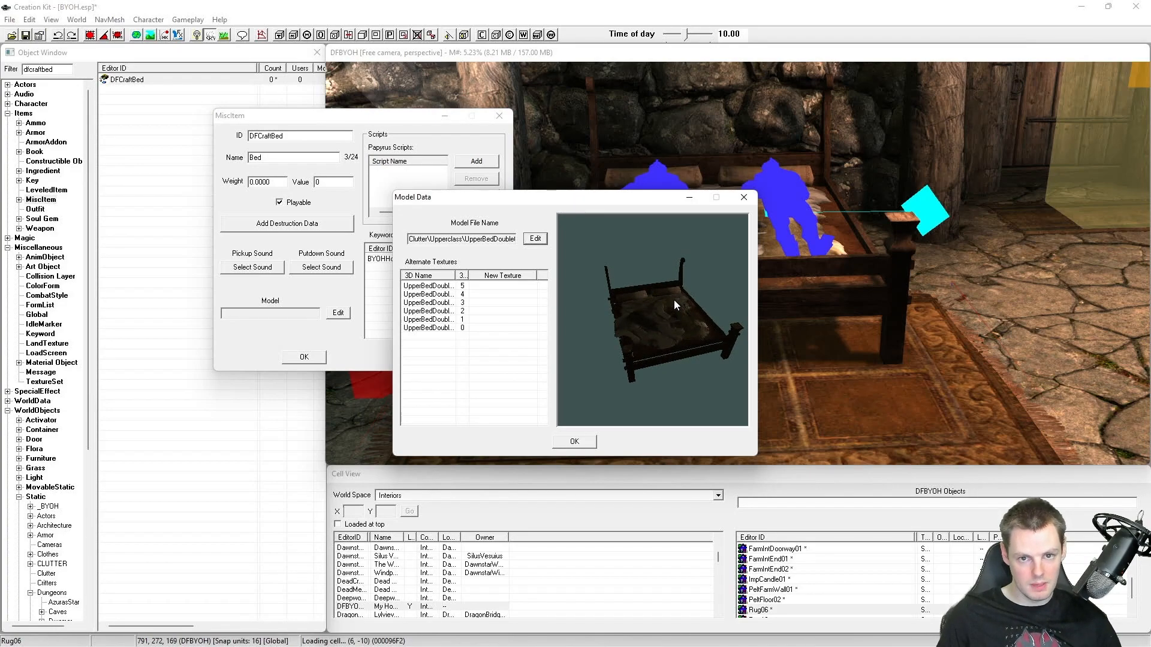
drag(677, 302, 664, 341)
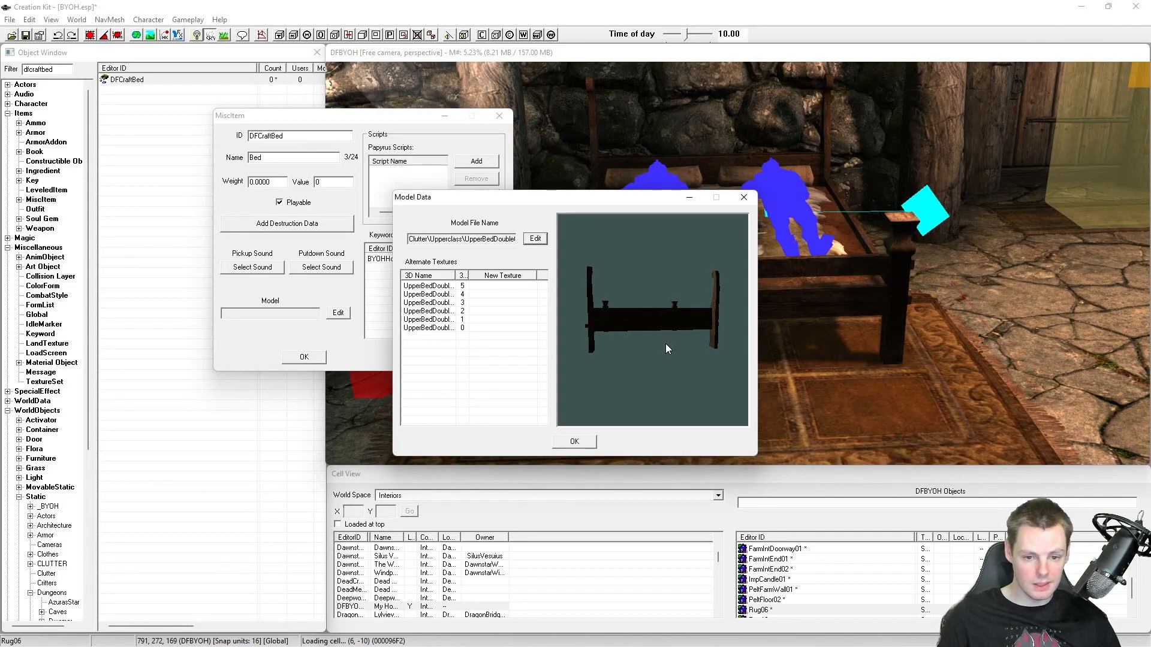
drag(666, 344, 674, 310)
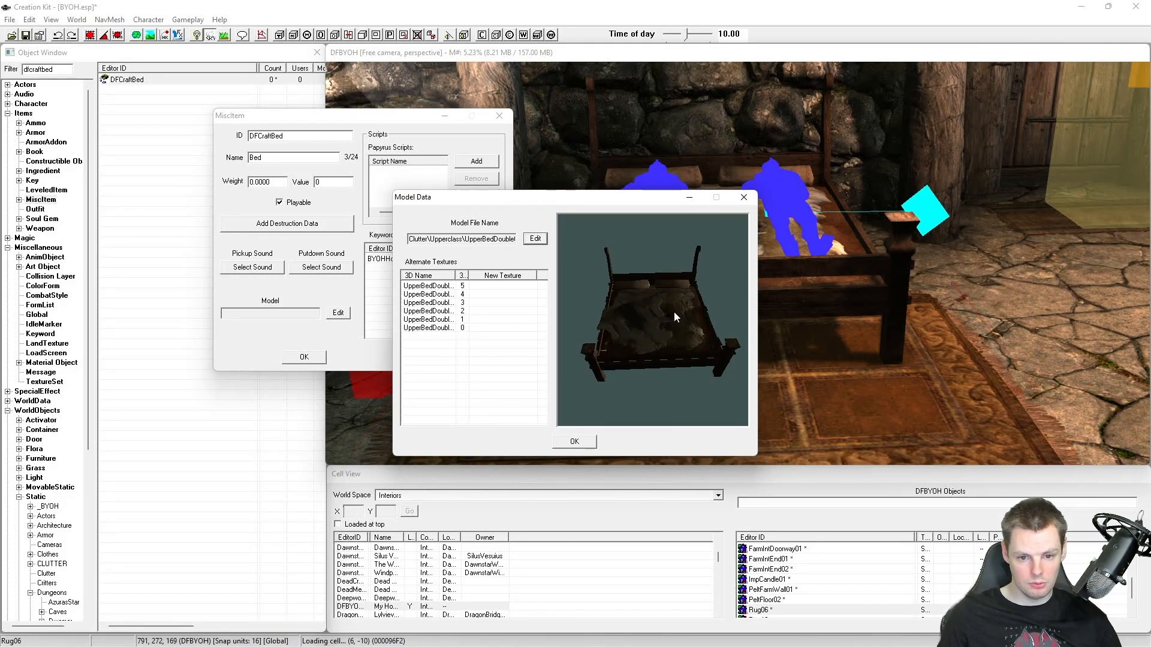
click(577, 443)
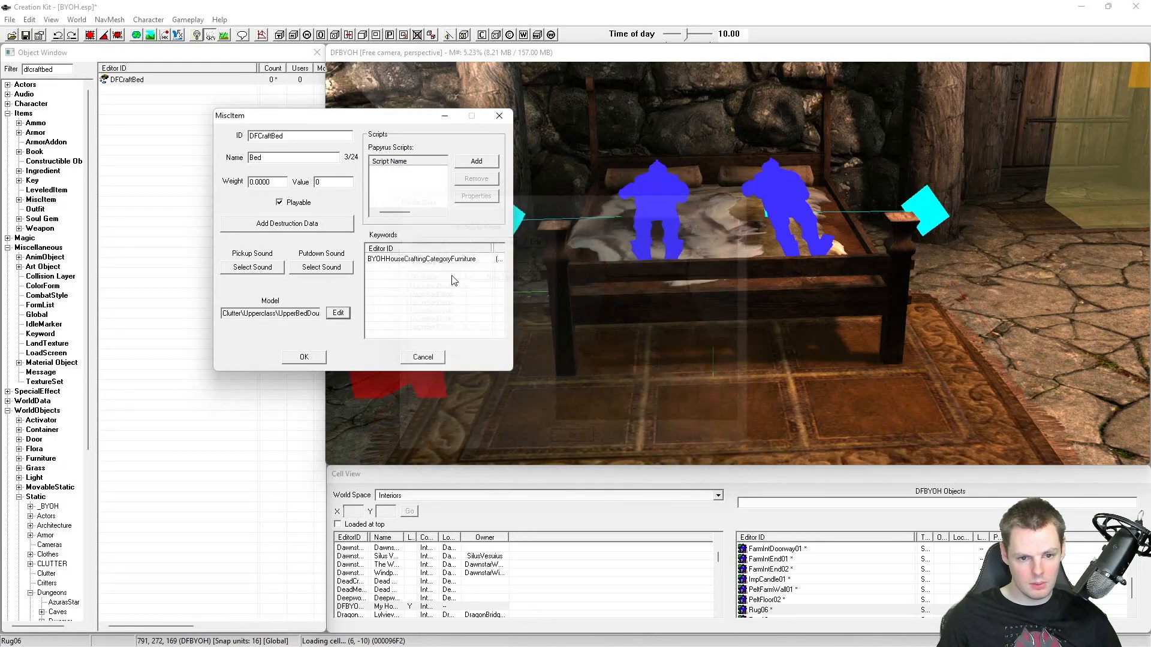
Step: Filter the misc items by "bed" and preview the BYOHHouseInteriorPart037BedSingle02 model
drag(309, 120, 312, 123)
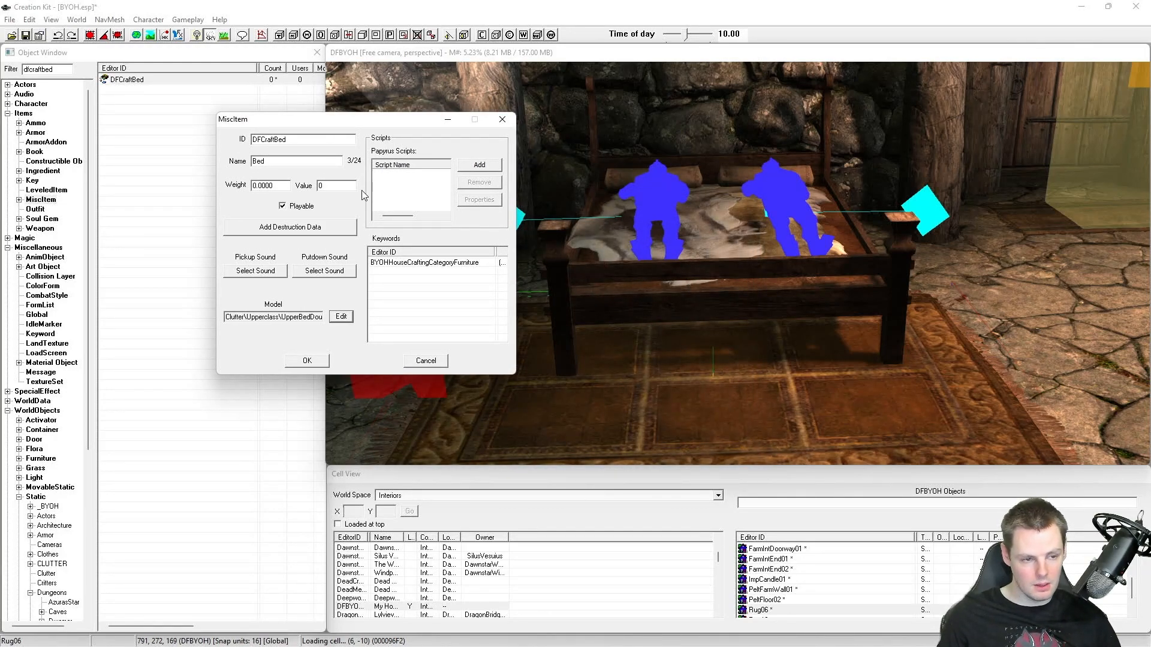
double_click(25, 70)
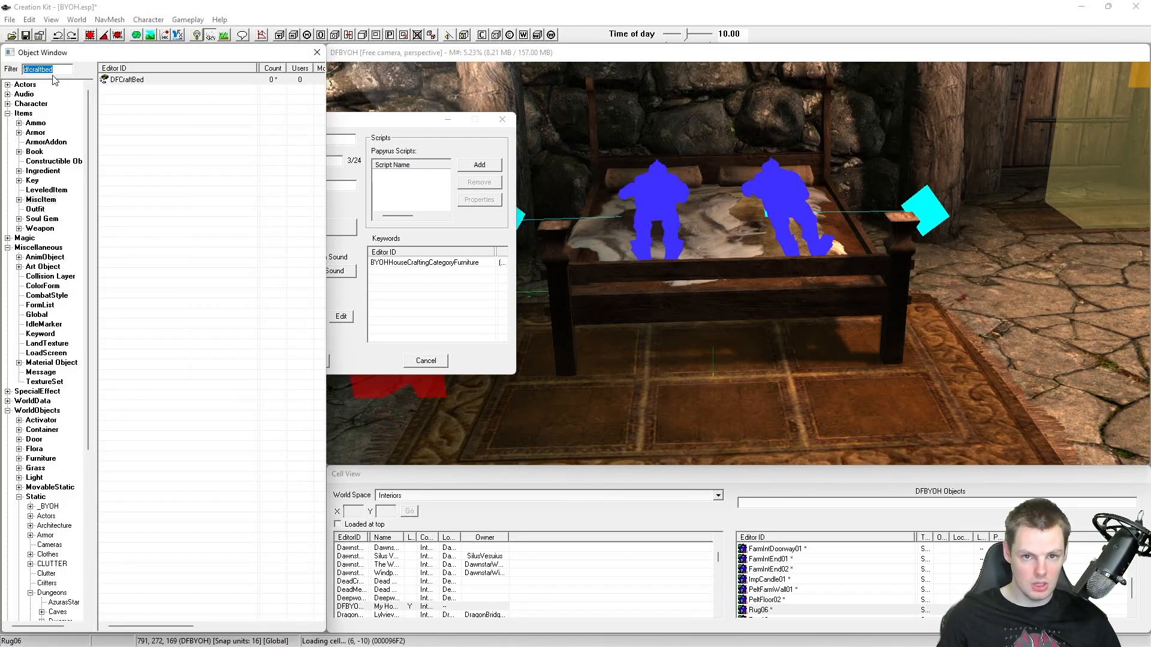
text(bed)
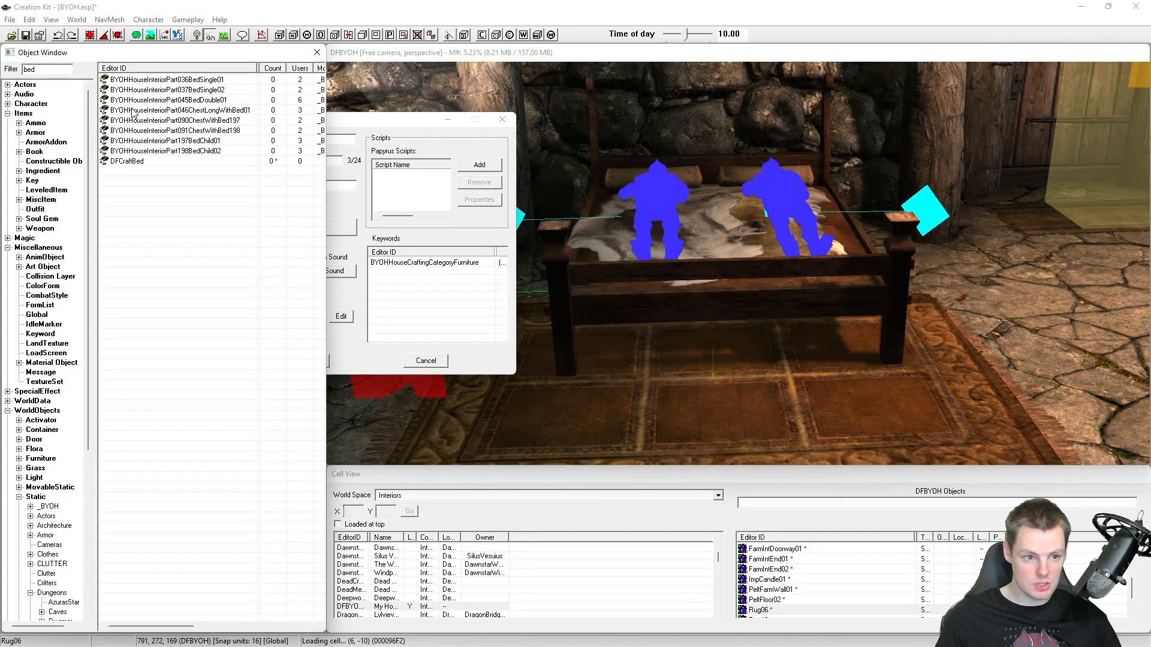
click(133, 110)
click(160, 99)
right_click(167, 90)
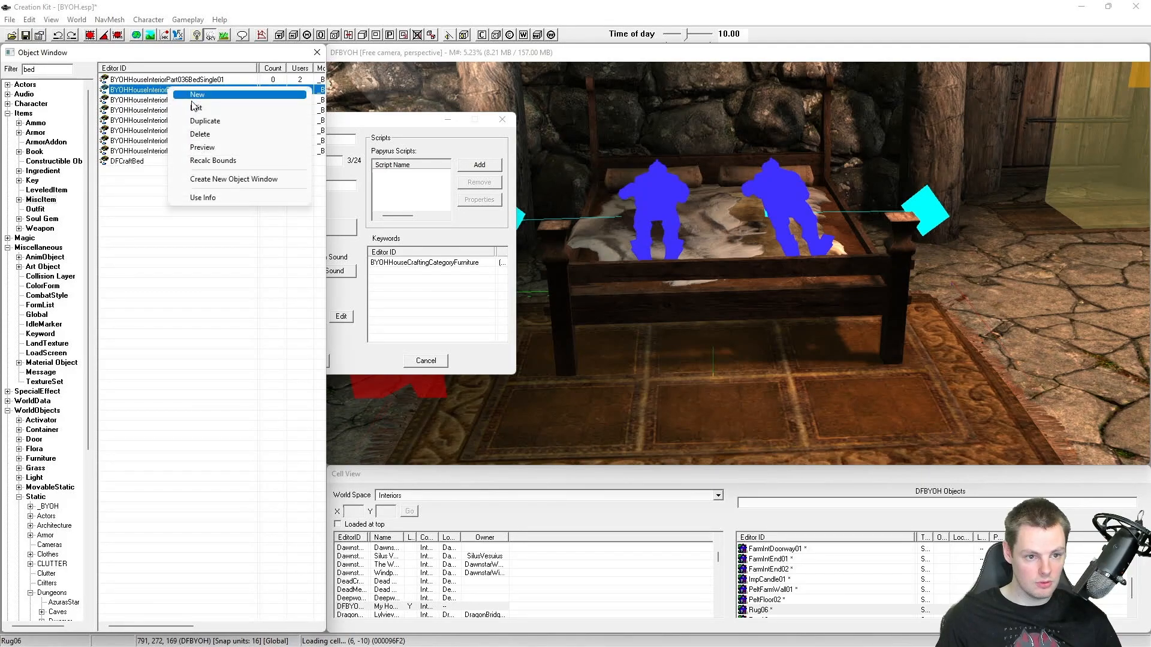
click(190, 145)
middle_drag(539, 181, 538, 193)
drag(537, 185, 520, 196)
Step: Look through the previews of the other BYOH bed and chest misc items in the filtered list
click(225, 82)
click(220, 100)
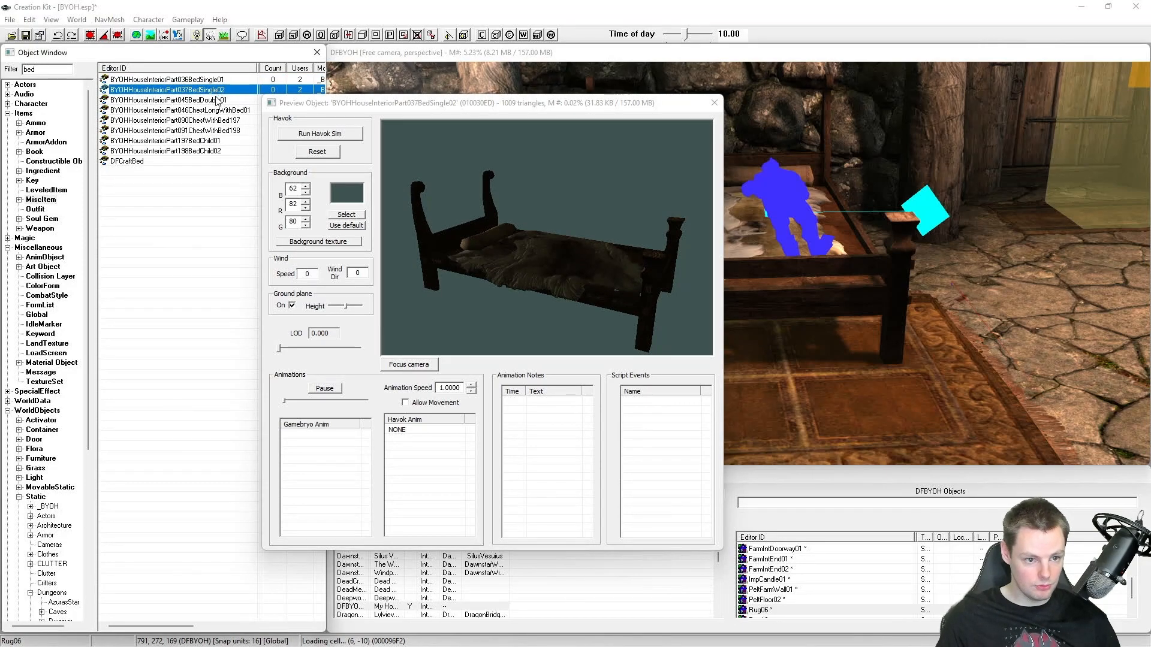
scroll(459, 197, up, 3)
drag(458, 198, 442, 191)
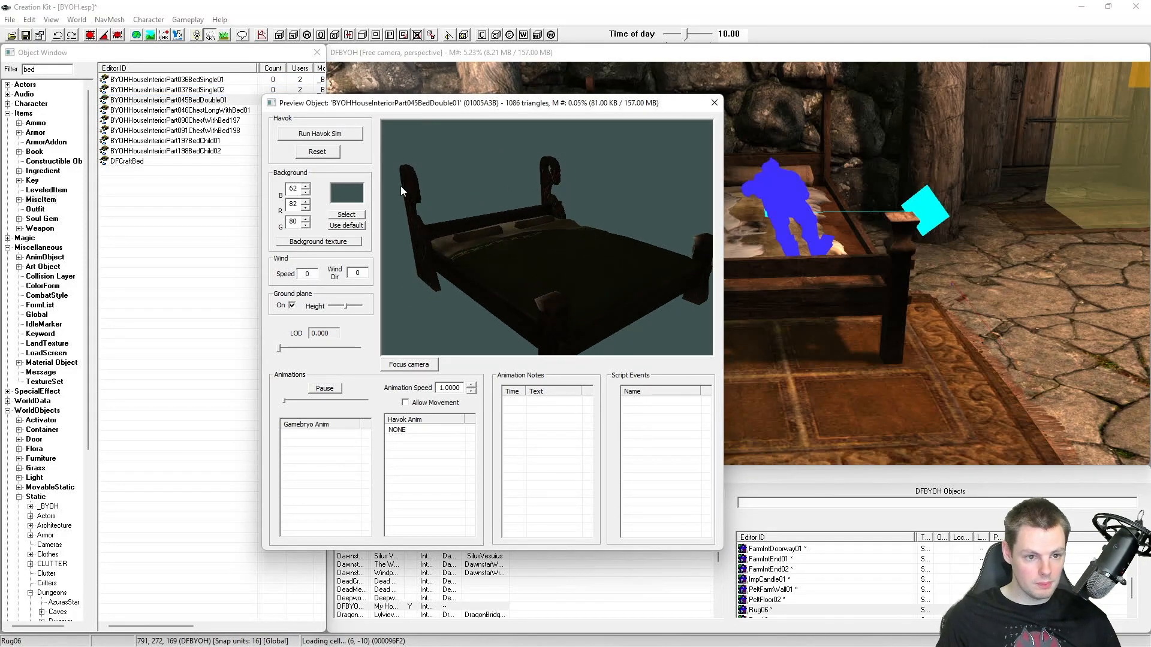
click(224, 110)
click(220, 120)
click(214, 131)
click(204, 140)
click(204, 151)
click(201, 161)
click(200, 151)
click(201, 141)
click(202, 131)
click(202, 120)
click(202, 111)
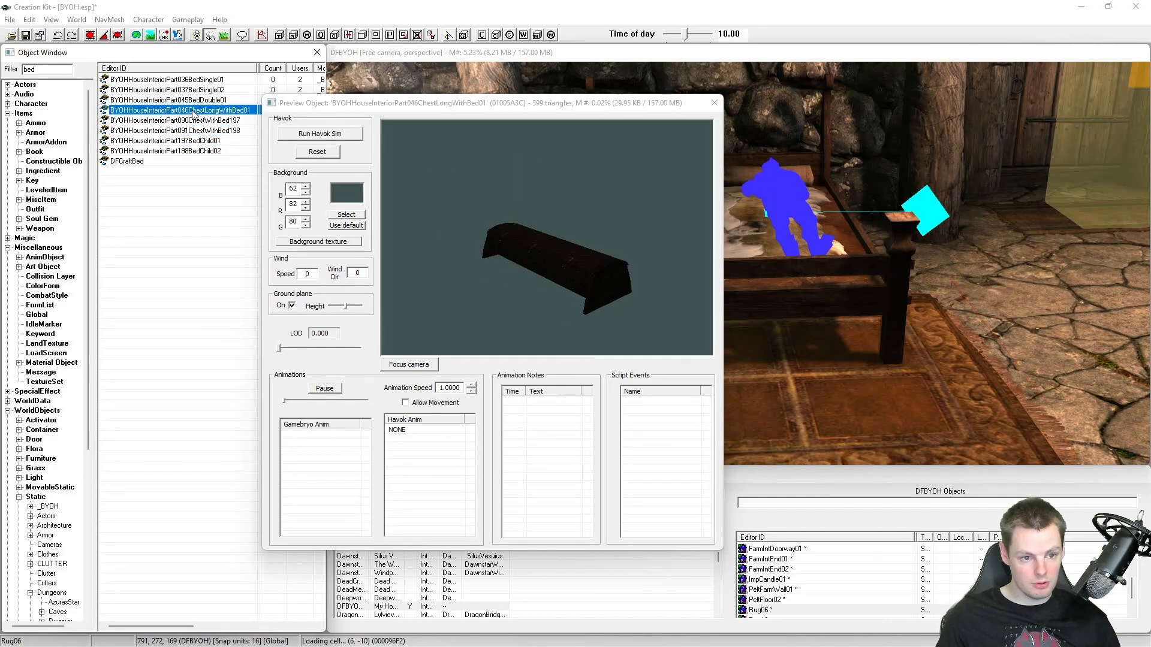
Step: Open the BYOHHouseInteriorPart045BedDouble01 misc item for reference and close the object preview
click(208, 102)
double_click(201, 101)
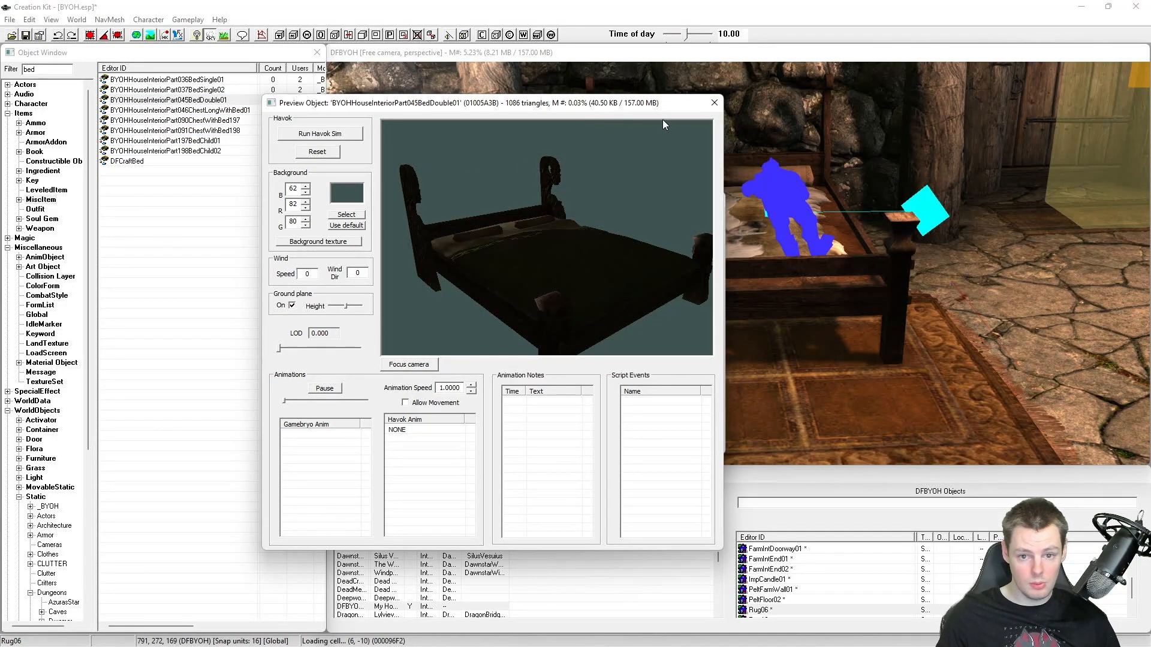
click(714, 102)
drag(522, 200, 394, 216)
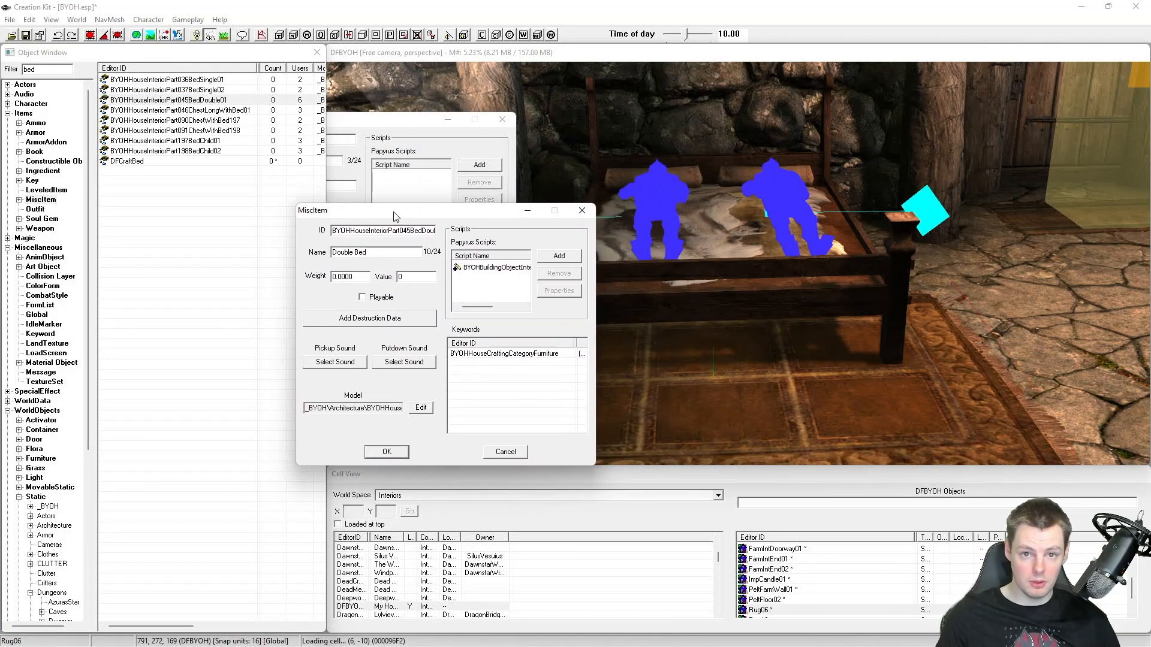
Step: Try to copy the BYOH double bed's model path into the model field of the DFCraftBed misc item
drag(306, 408, 392, 416)
right_click(392, 416)
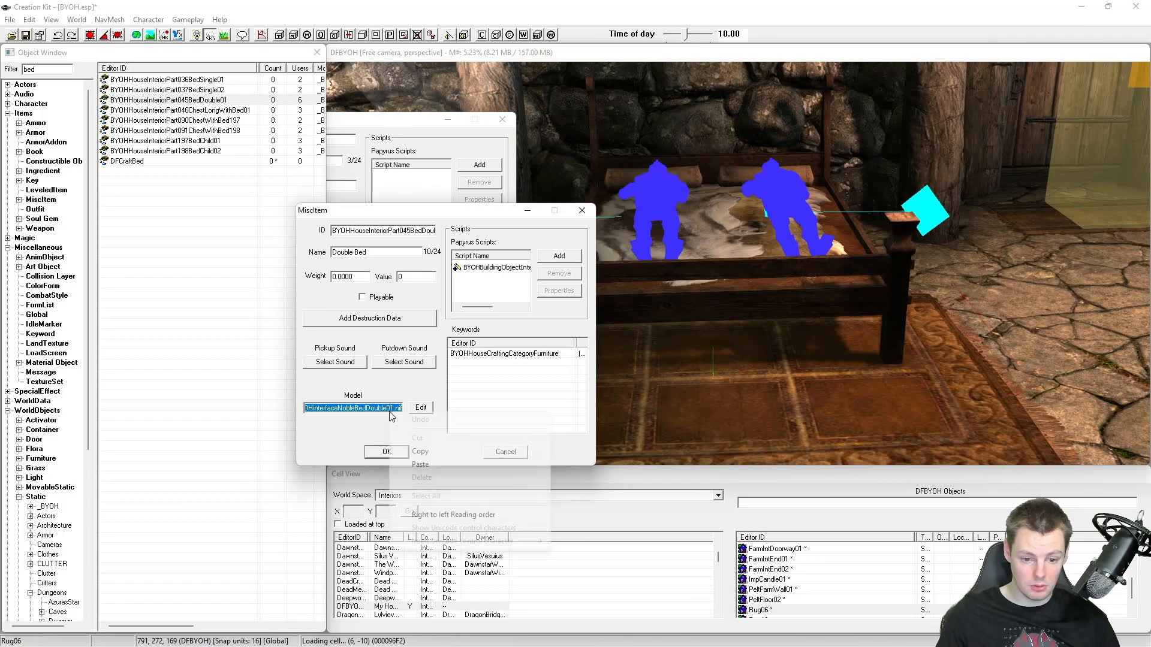
click(421, 451)
click(505, 451)
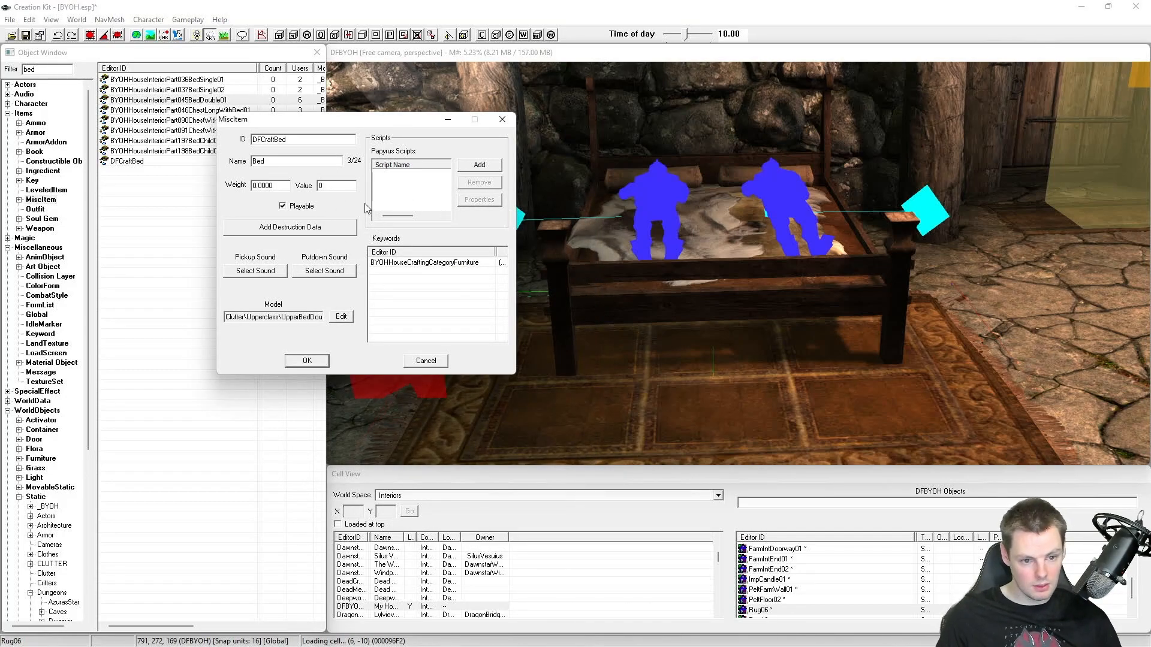
double_click(309, 316)
key(ctrl+v)
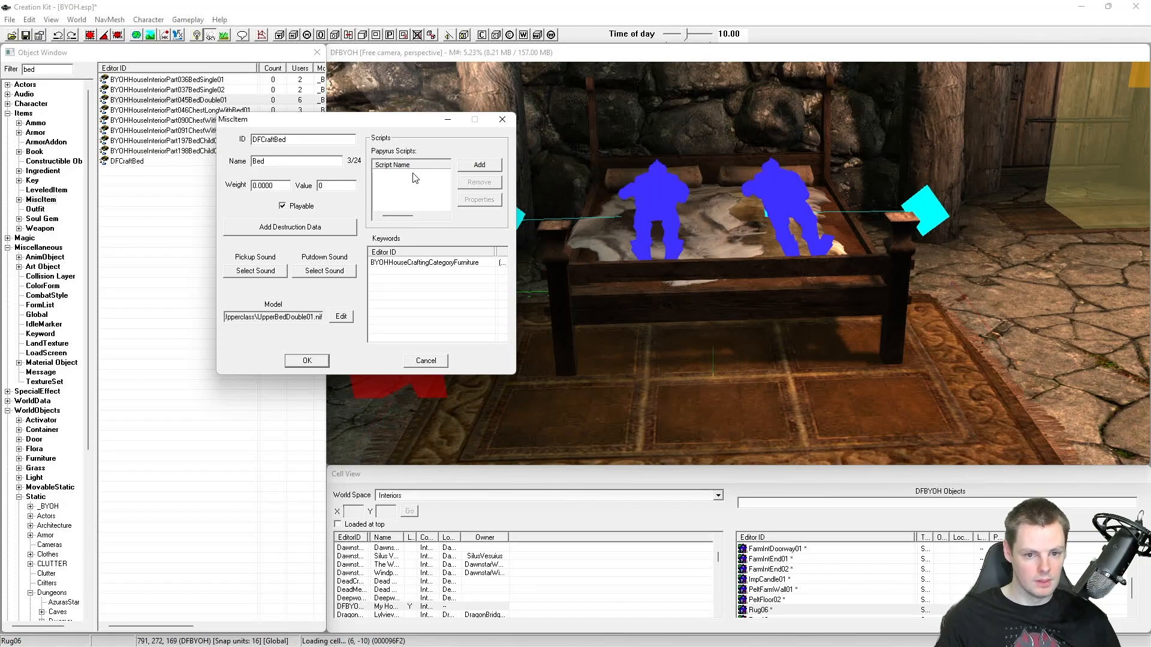
Step: Attach the existing DFCraft script to the DFCraftBed misc item, accepting all script warnings
click(477, 167)
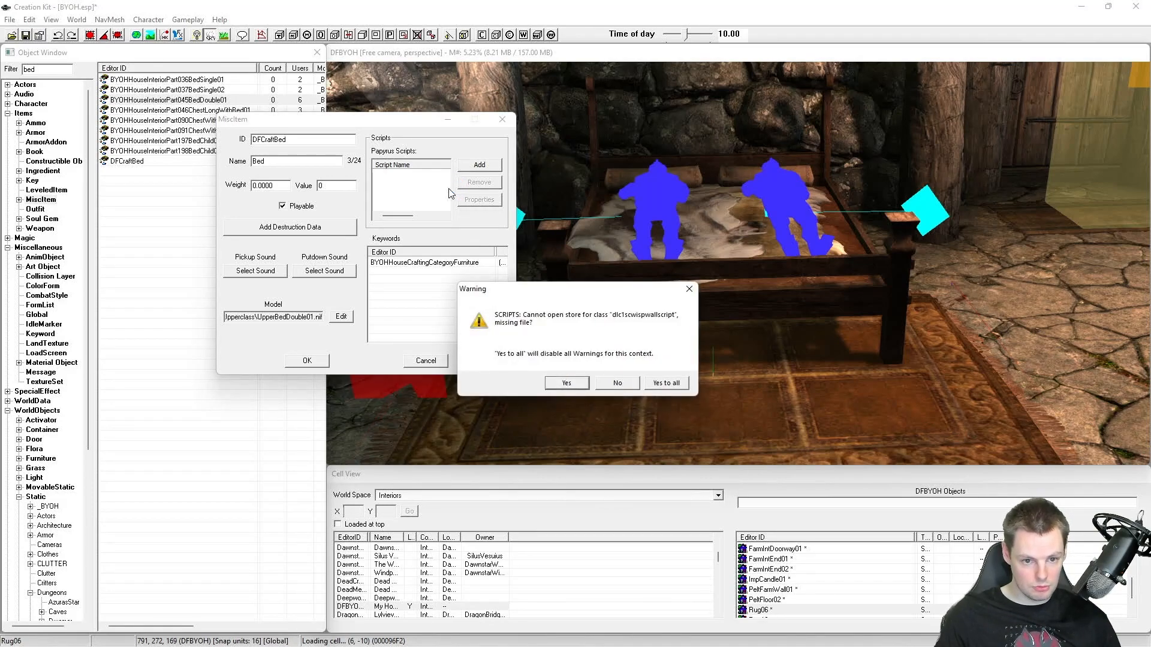
click(666, 383)
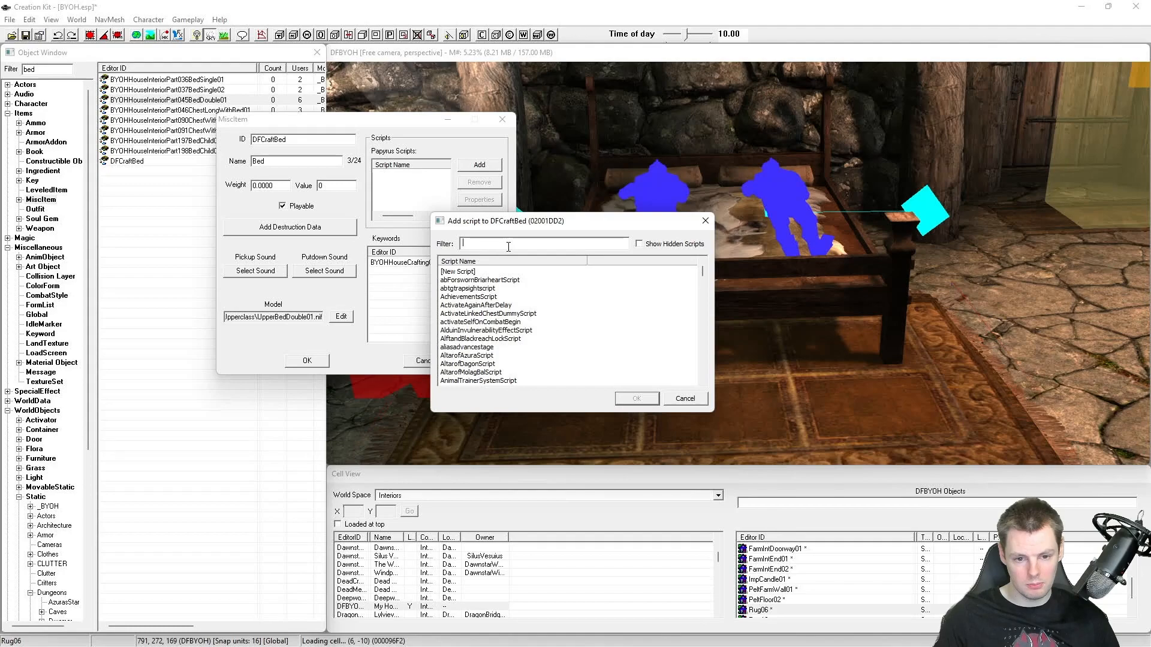
double_click(457, 271)
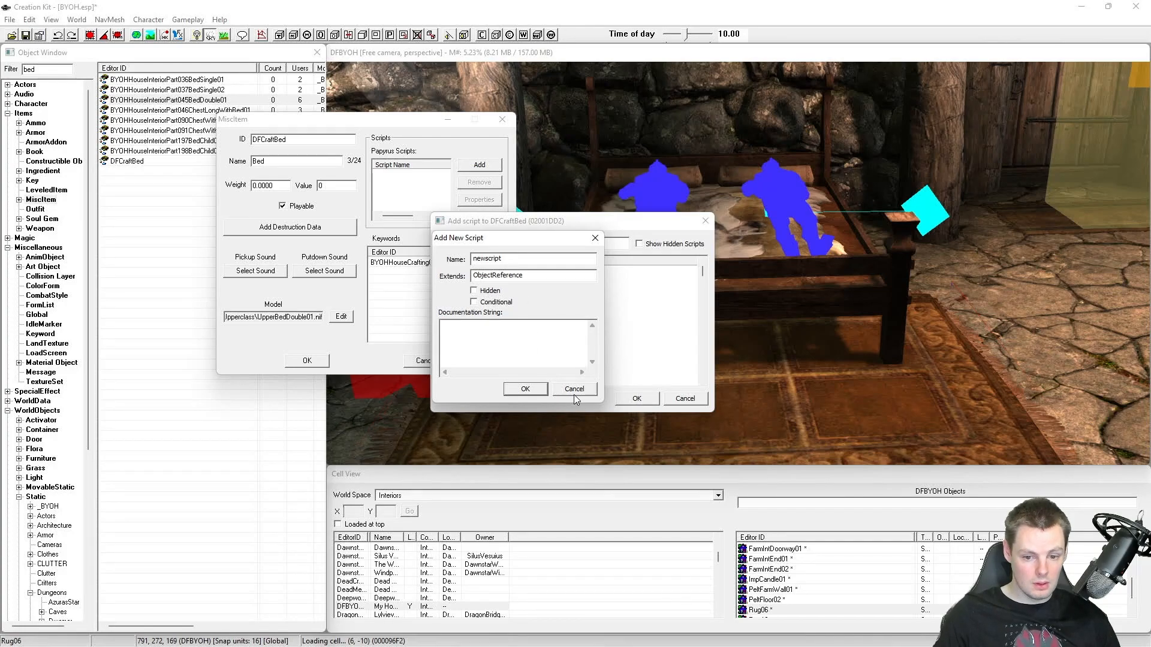
click(573, 389)
click(493, 244)
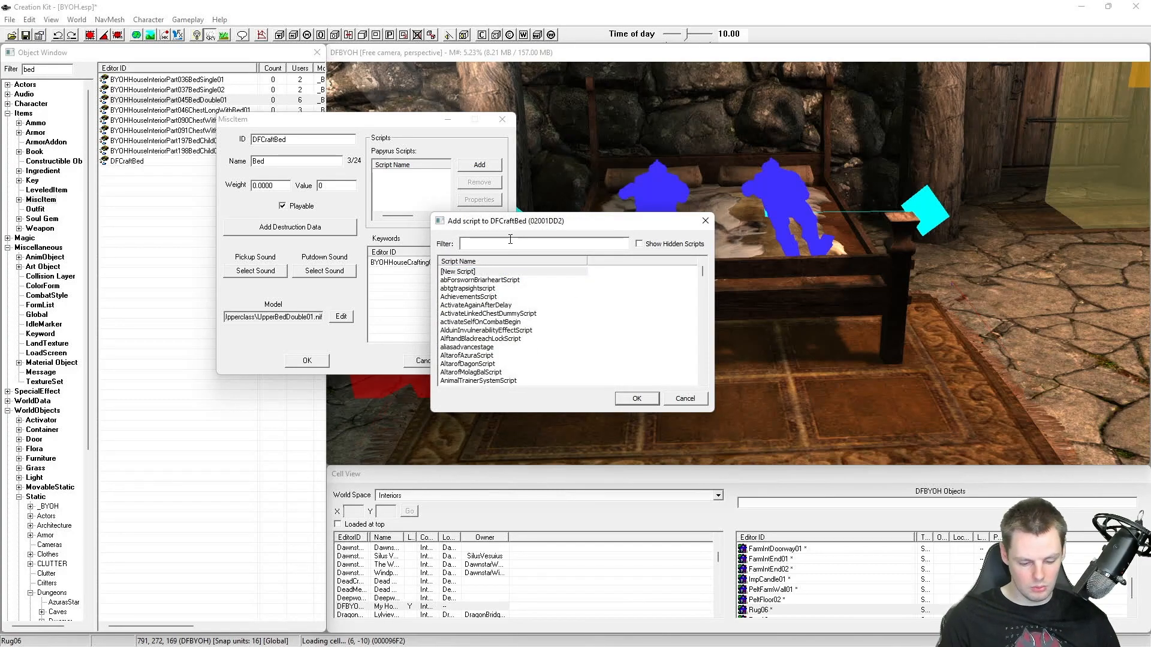
text(dfcarf)
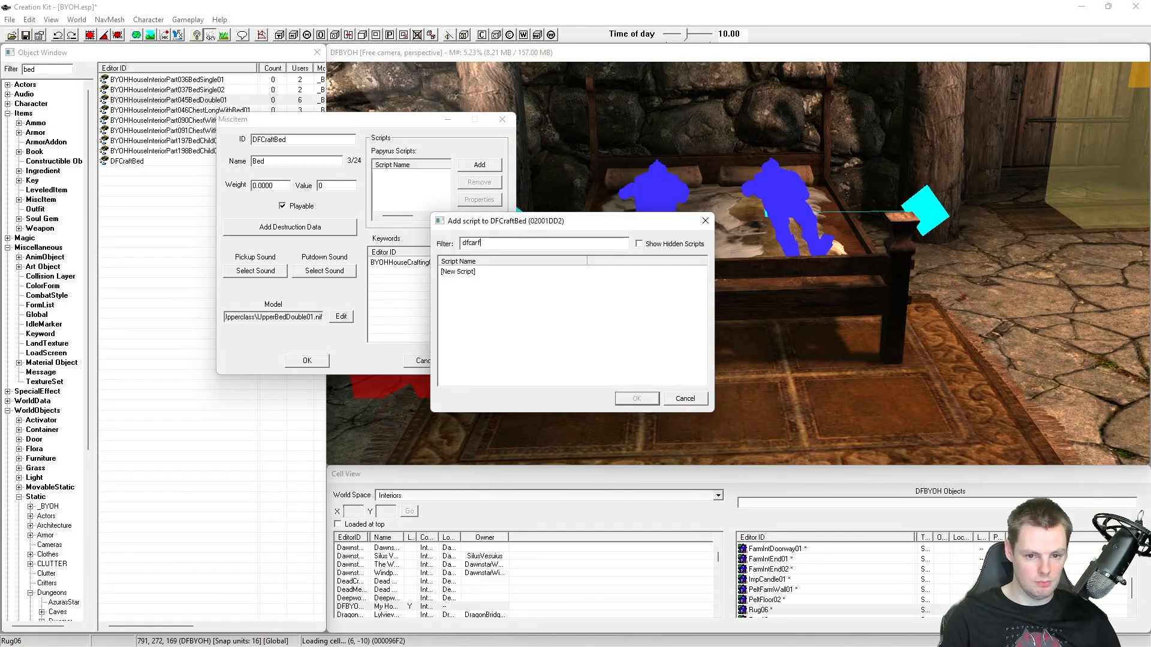
key(BackSpace)
text(r)
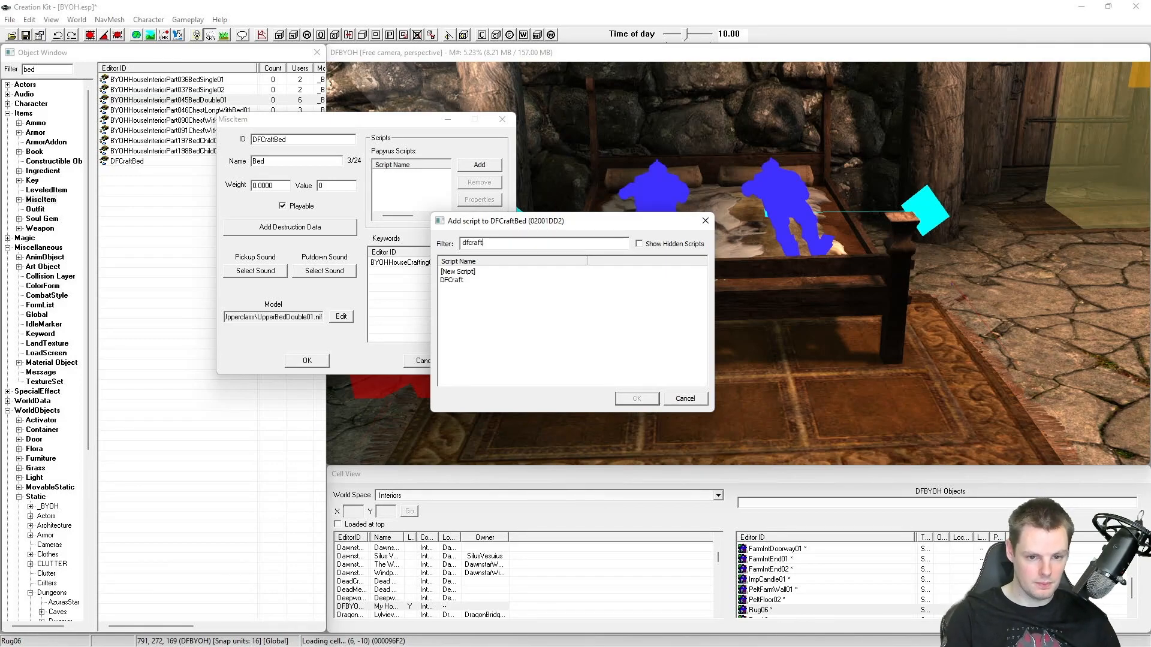
double_click(519, 280)
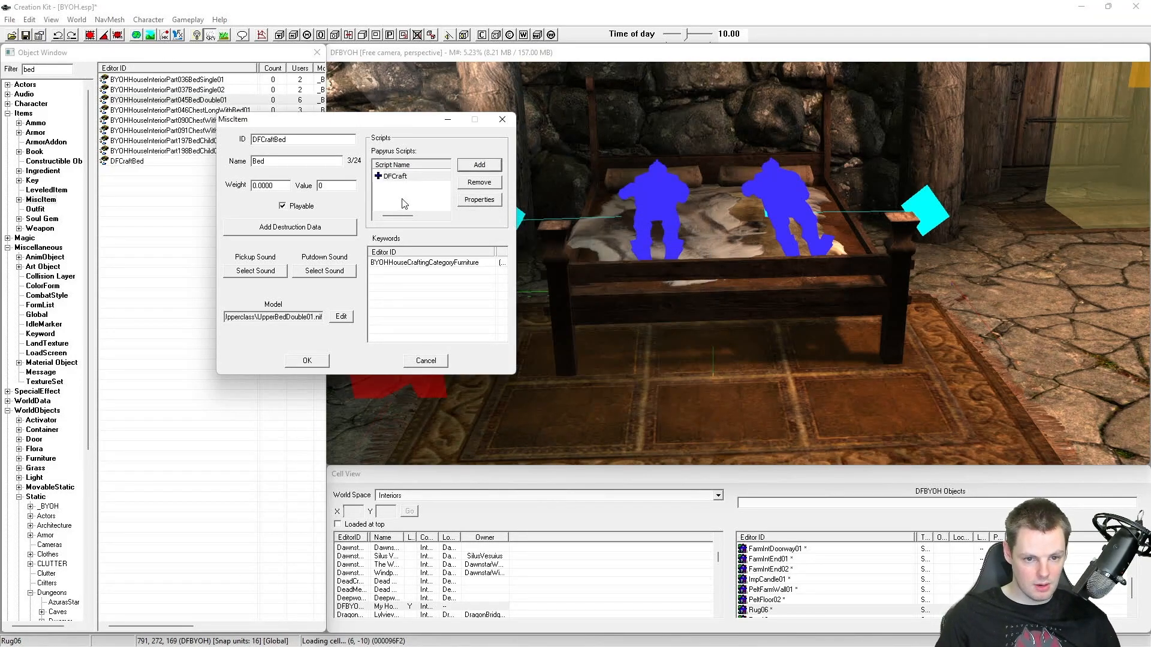
click(400, 176)
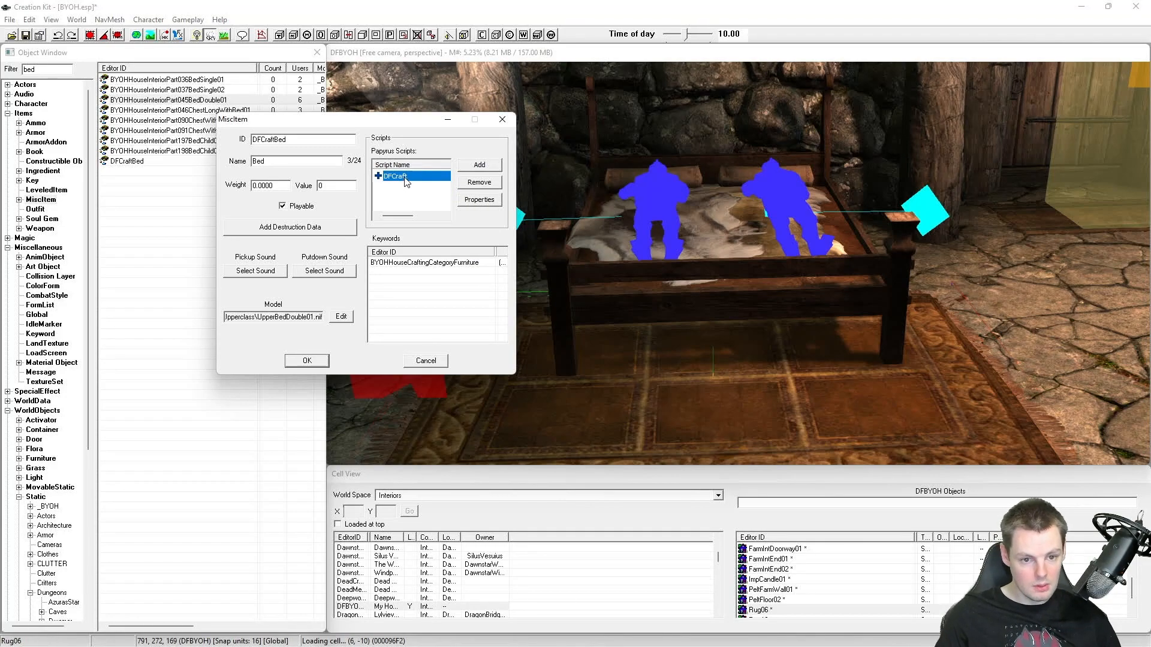
click(478, 166)
click(470, 168)
double_click(472, 268)
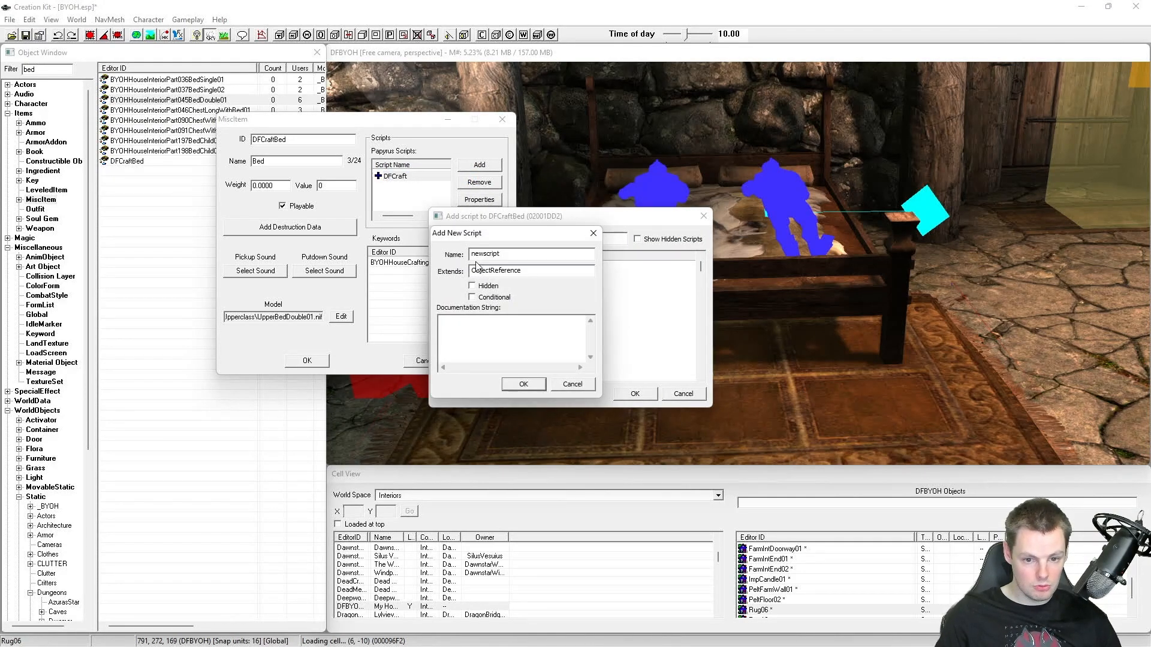
double_click(506, 256)
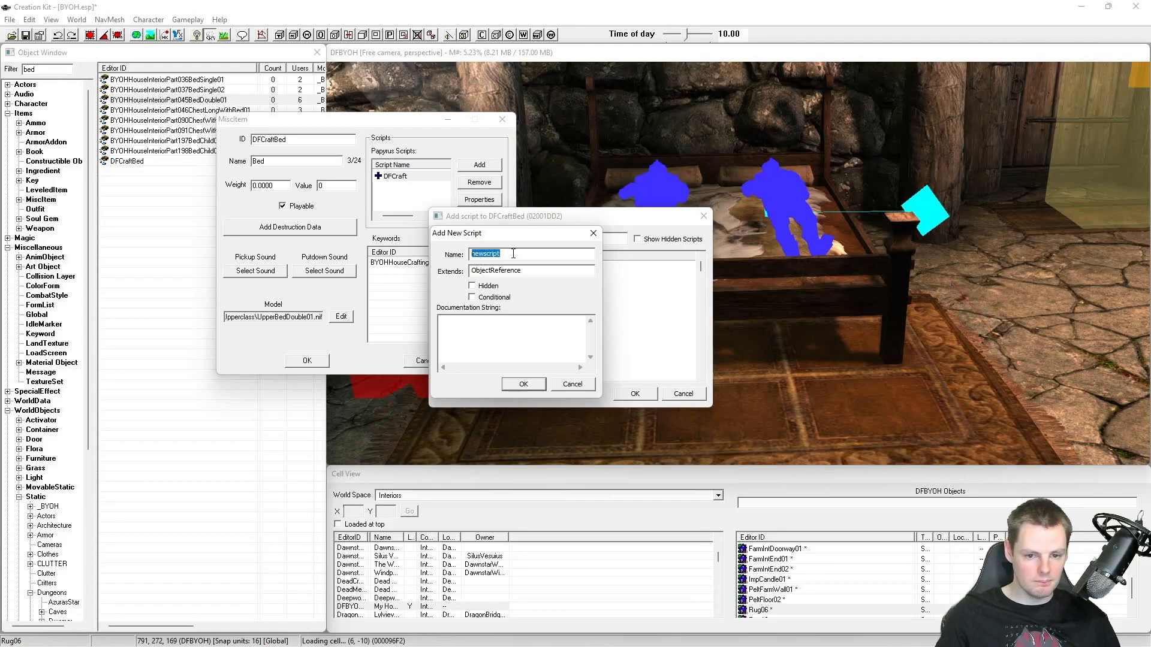
click(555, 386)
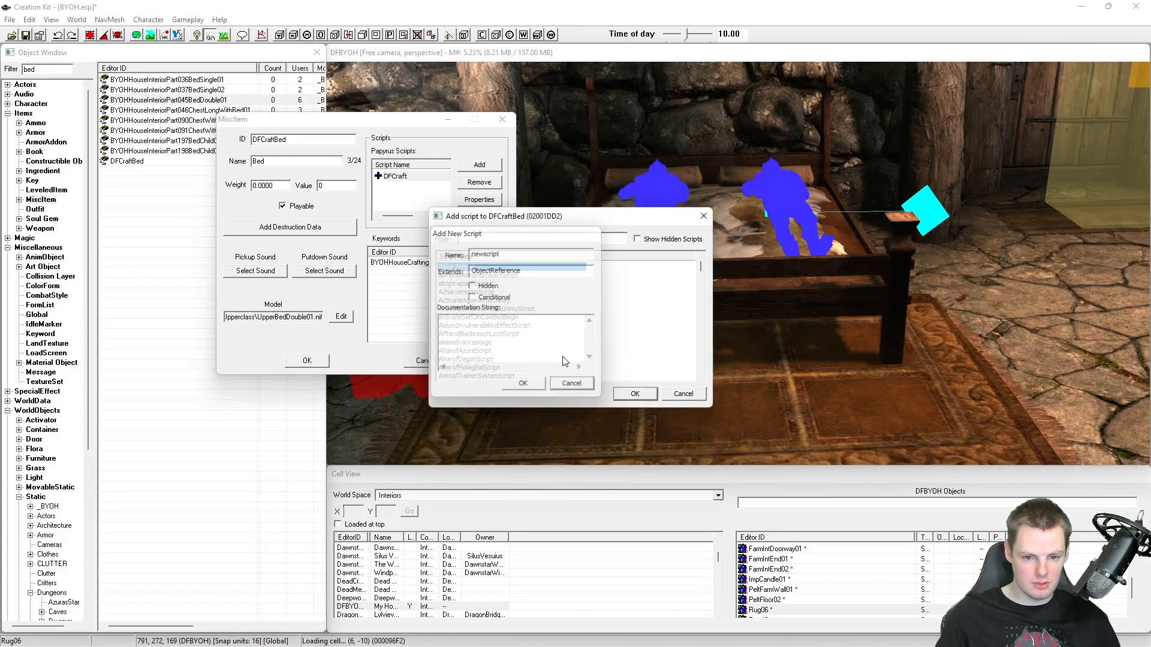
click(670, 393)
Step: Open the source of the DFCraft script, examine its header, properties, event and functions, and close it
right_click(398, 179)
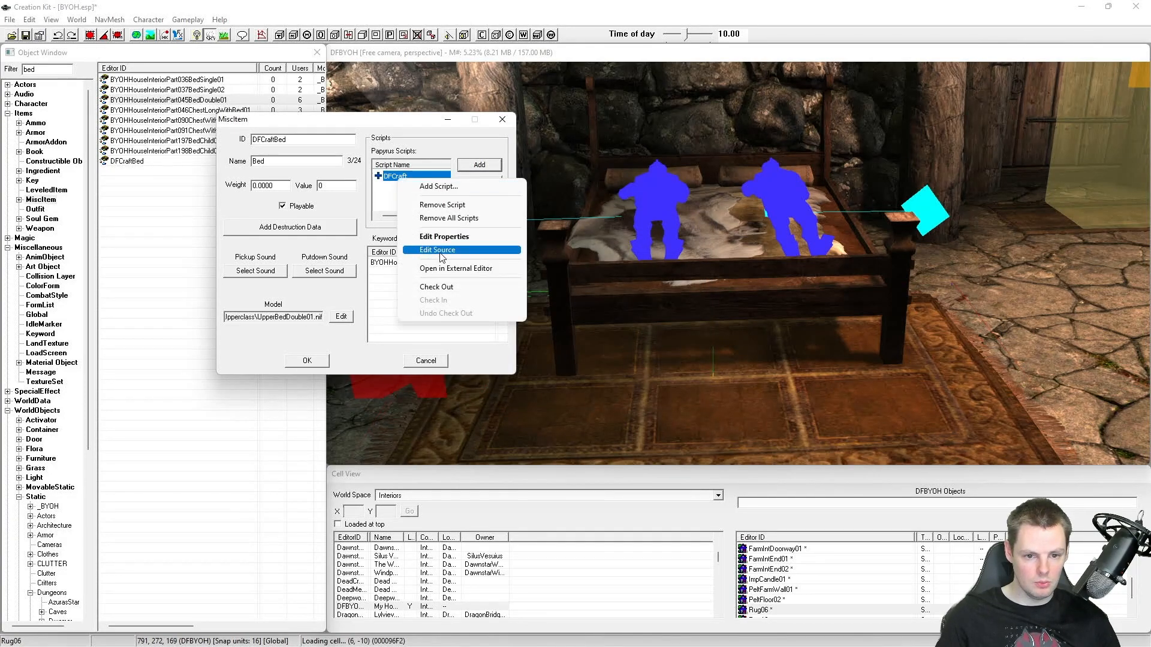
click(438, 250)
drag(716, 208, 988, 41)
drag(890, 51, 601, 86)
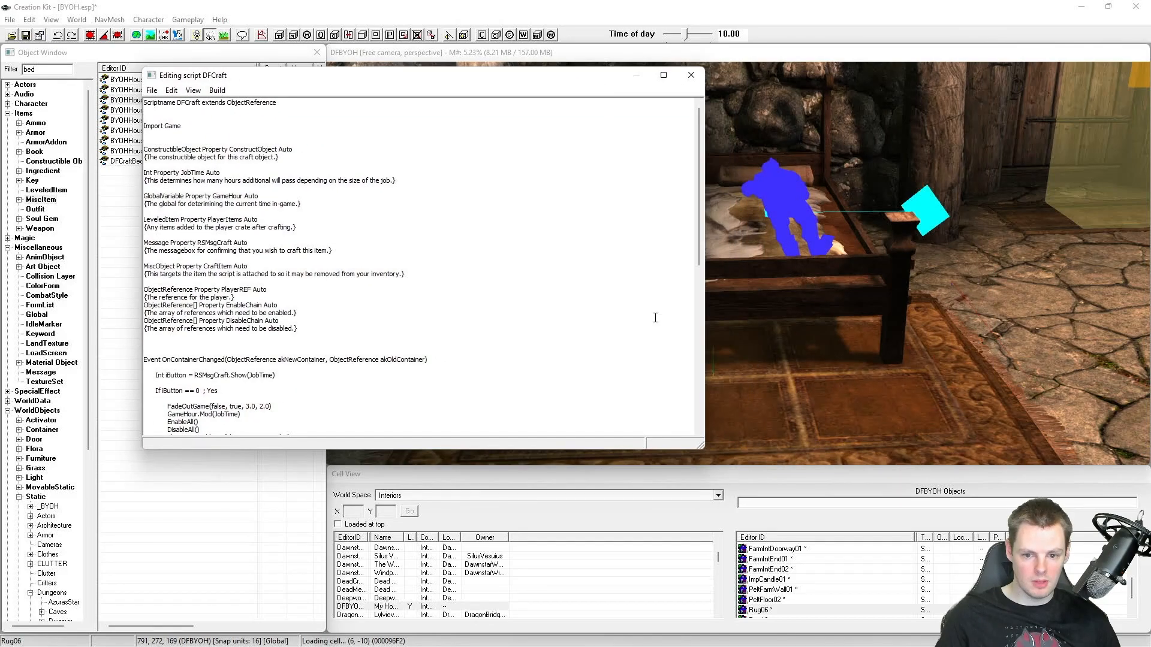
drag(709, 449, 850, 546)
click(394, 293)
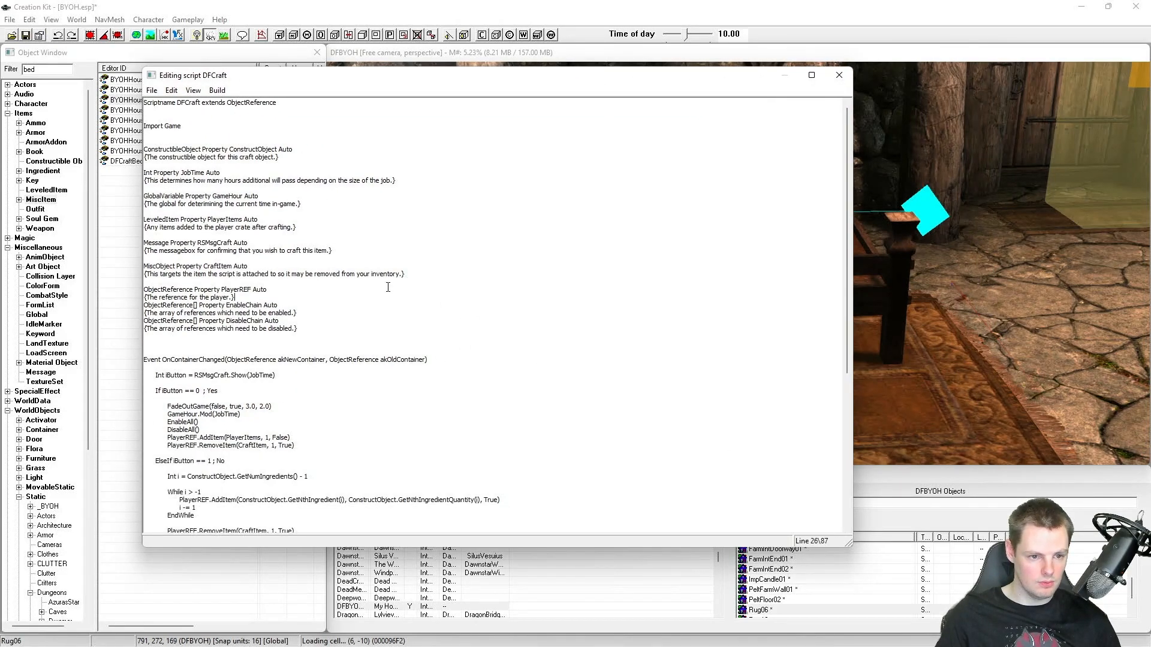
drag(285, 105, 144, 103)
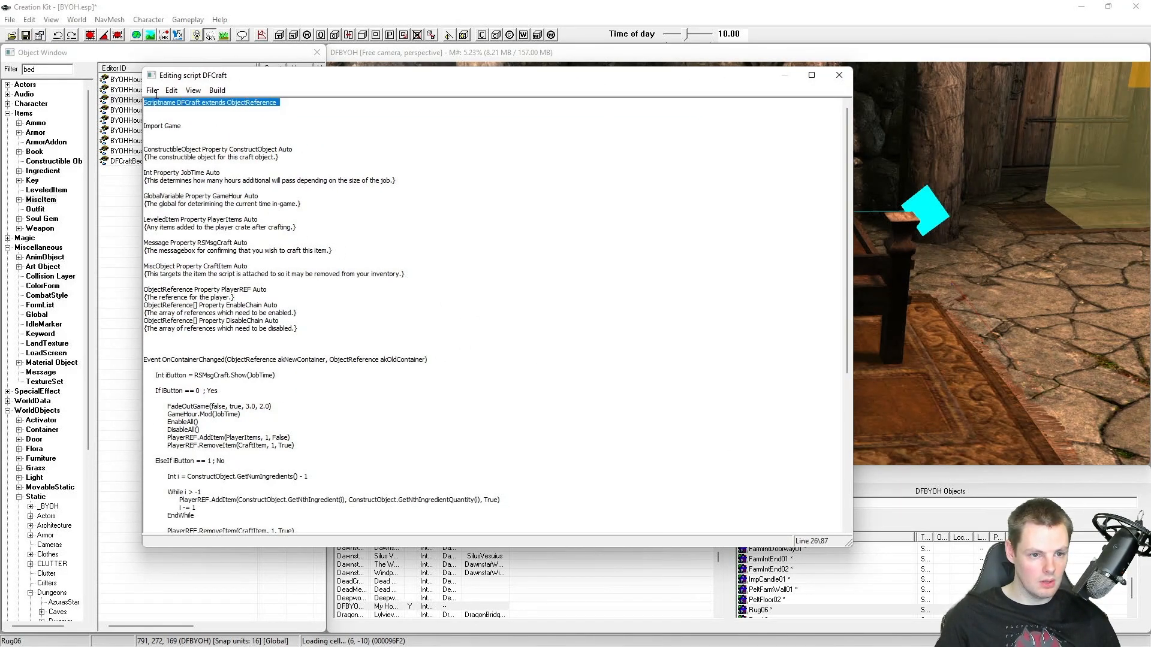
click(185, 127)
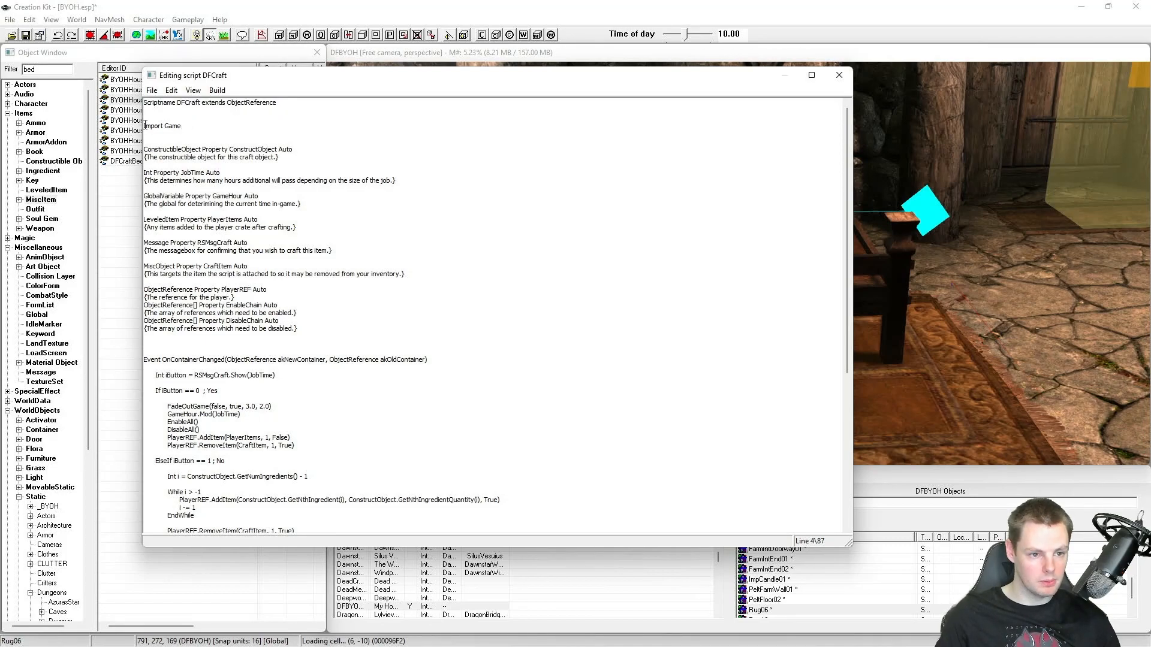
drag(144, 127, 473, 578)
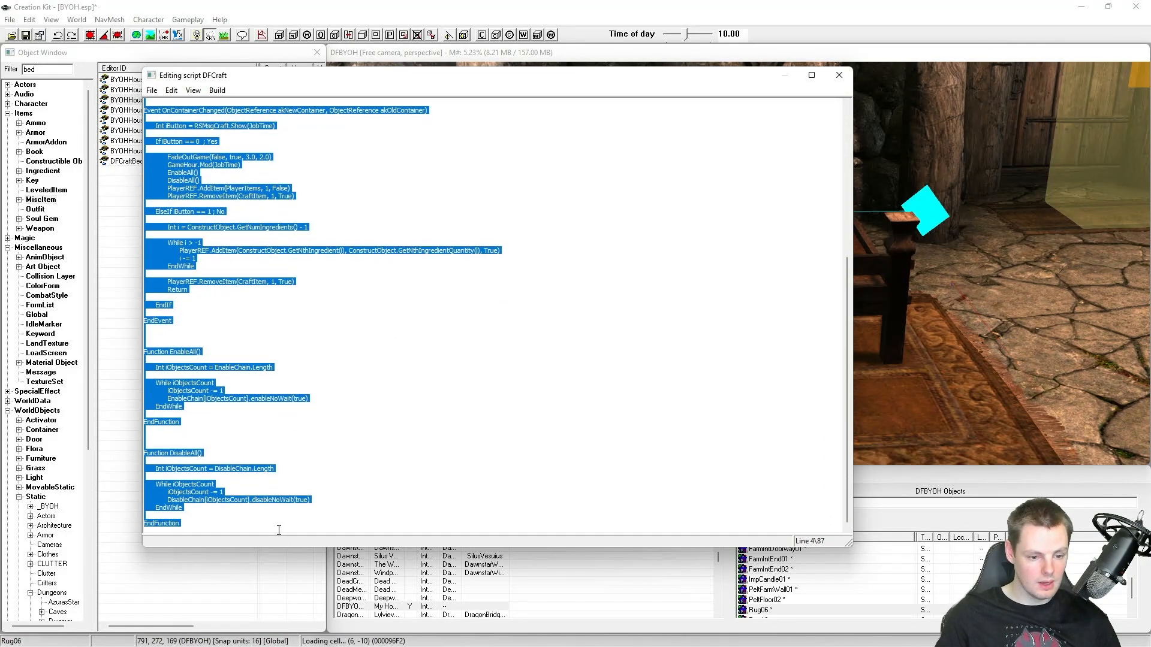
scroll(277, 442, up, 8)
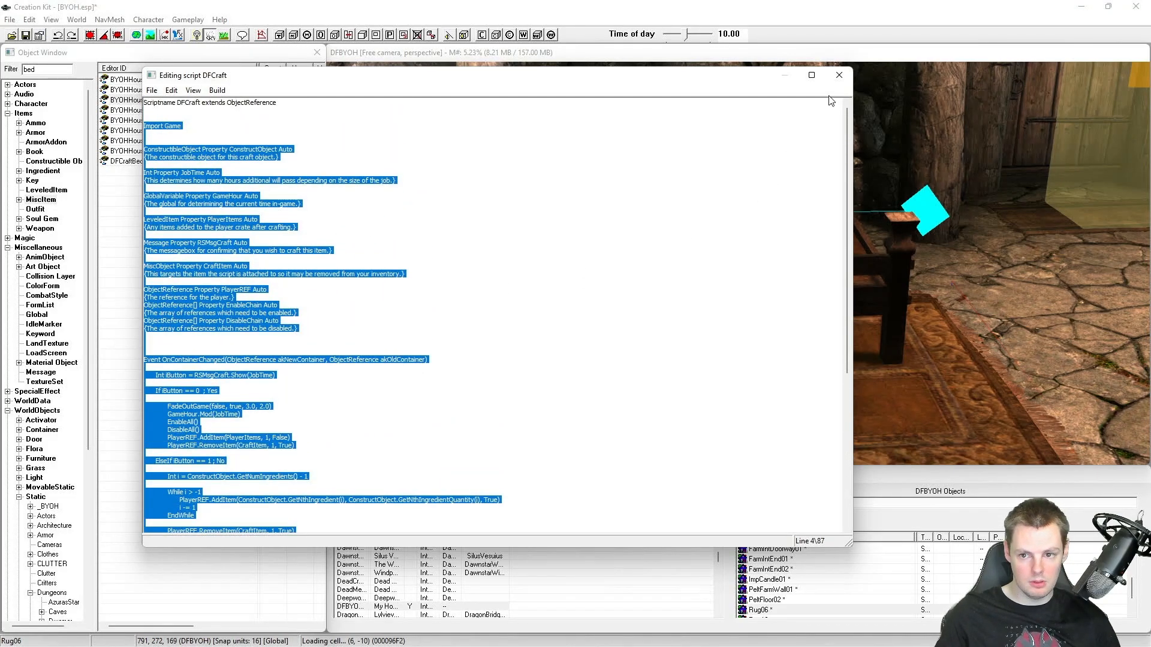
click(839, 75)
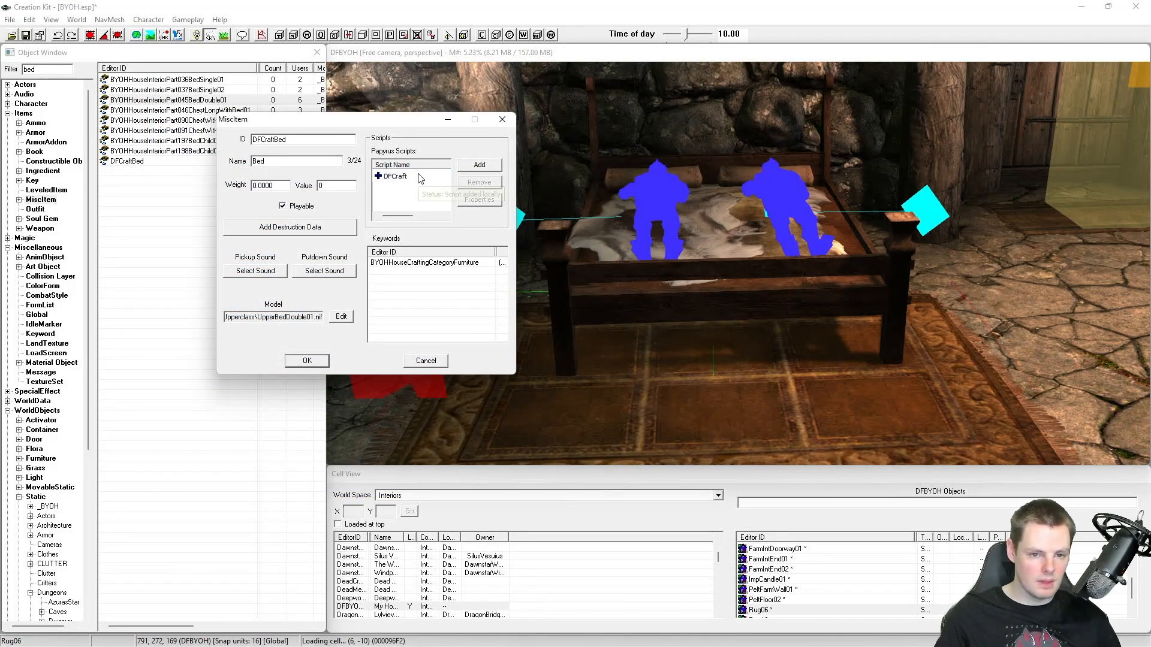
Step: Open the properties of the DFCraft script attached to the DFCraftBed item
click(417, 177)
click(425, 198)
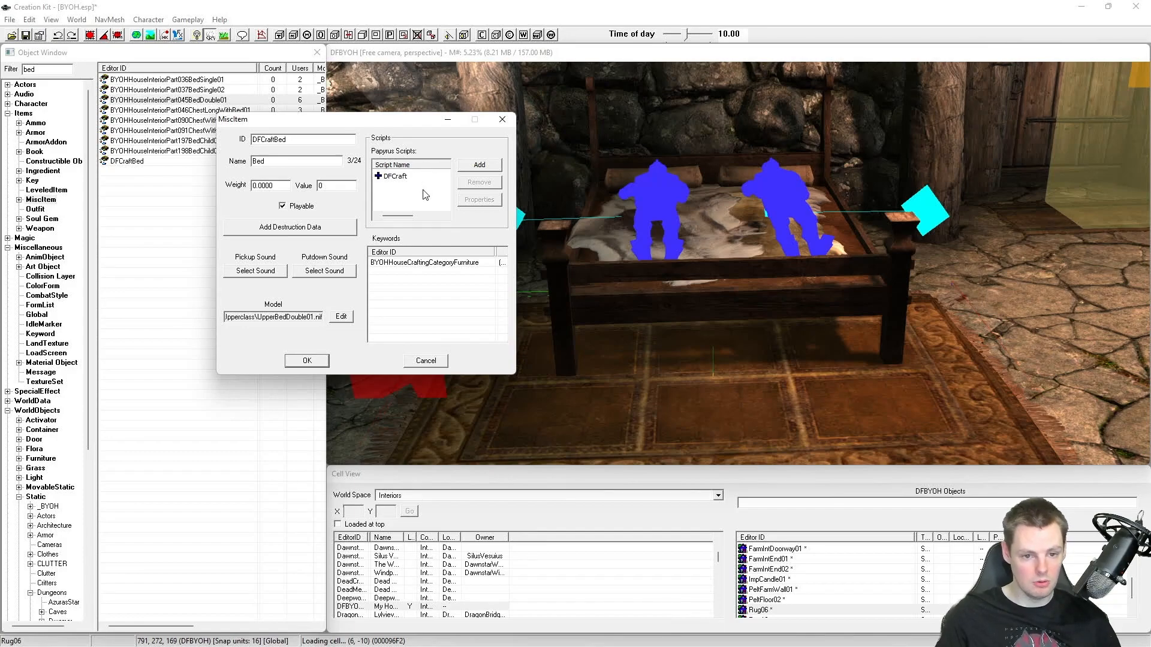
click(417, 178)
click(407, 206)
click(412, 177)
drag(403, 121, 426, 138)
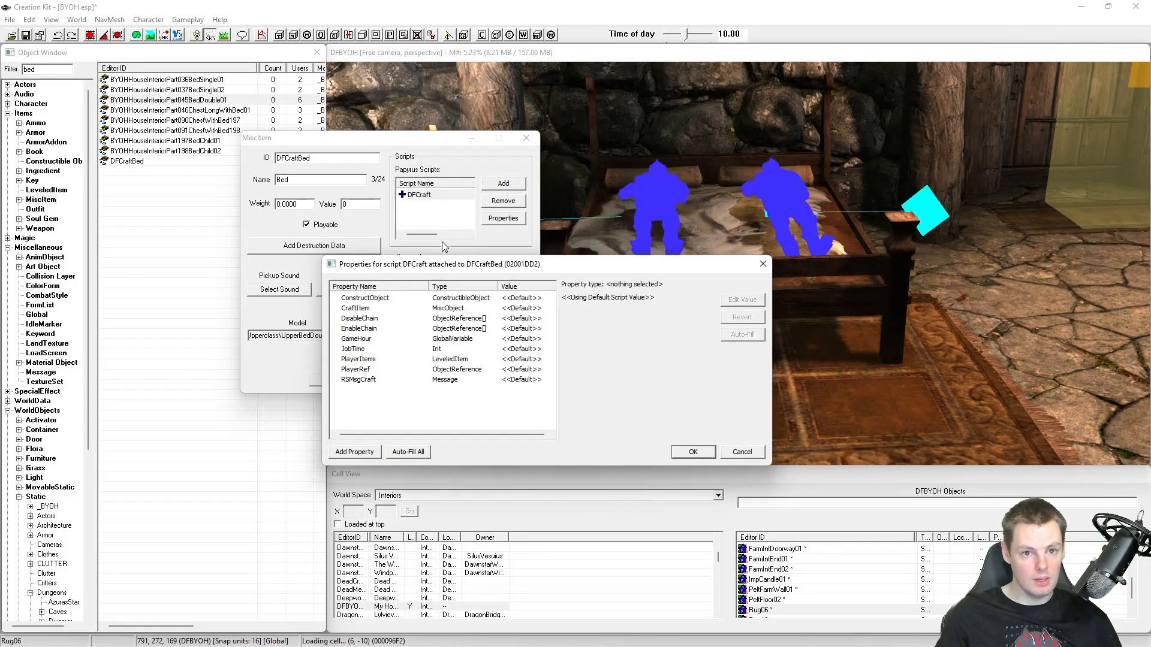
Step: Look through the script's properties, including ConstructObject, CraftItem, DisableChain, EnableChain, GameHour and JobTime
click(404, 308)
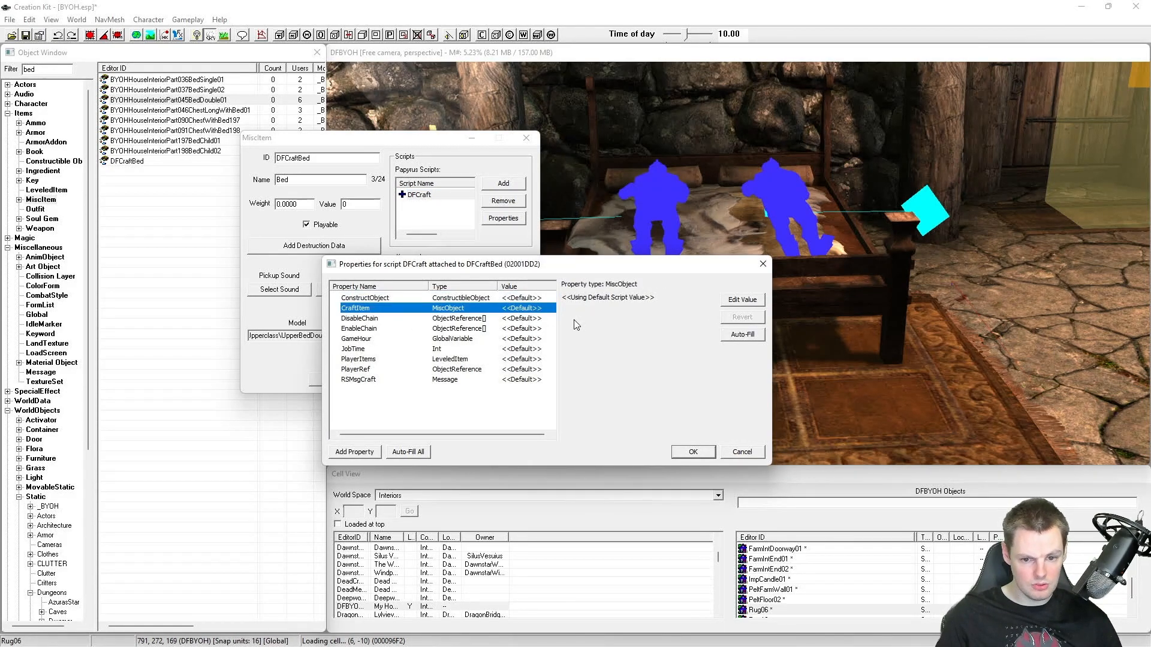
click(391, 317)
click(388, 306)
click(389, 329)
click(389, 349)
click(372, 300)
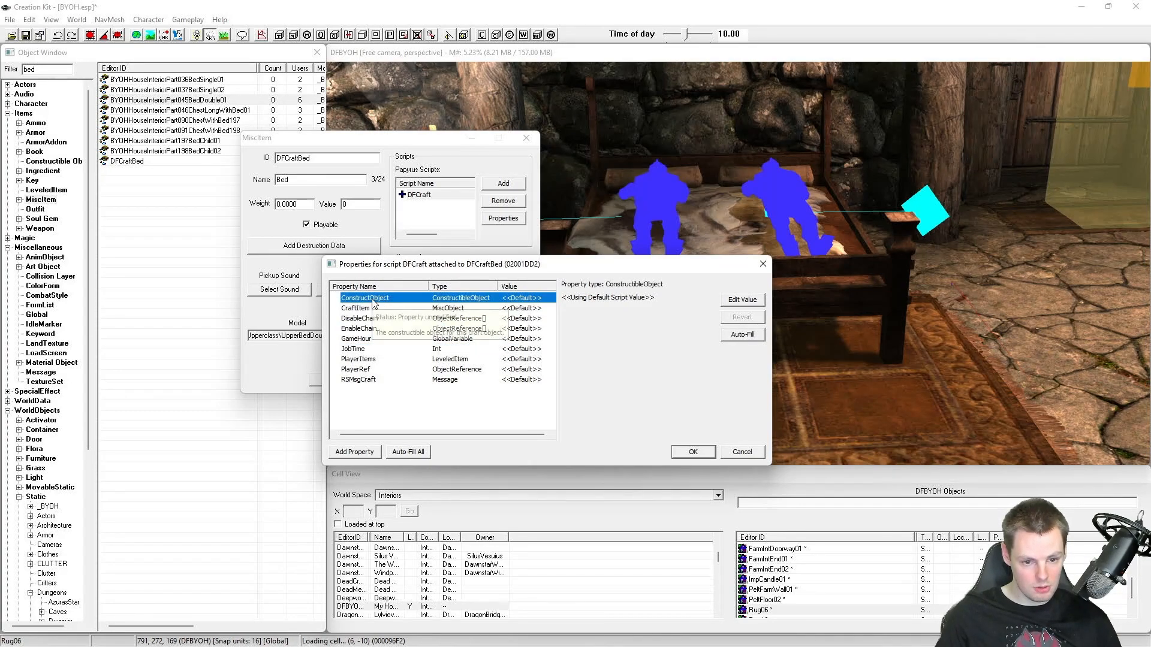
click(367, 308)
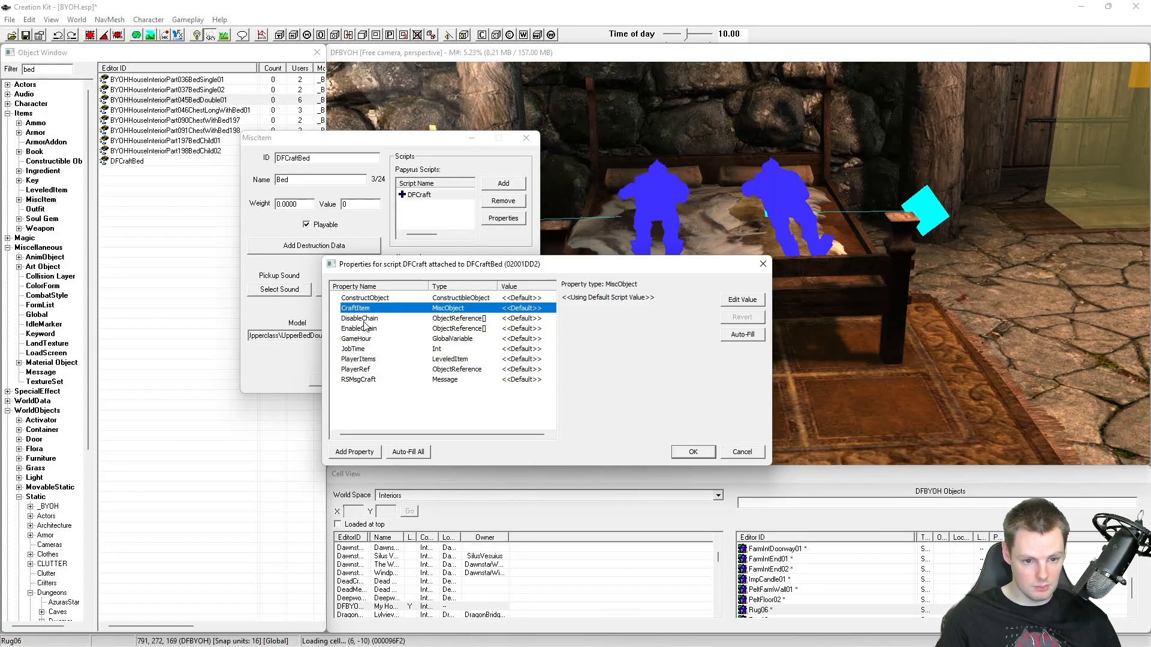
click(365, 318)
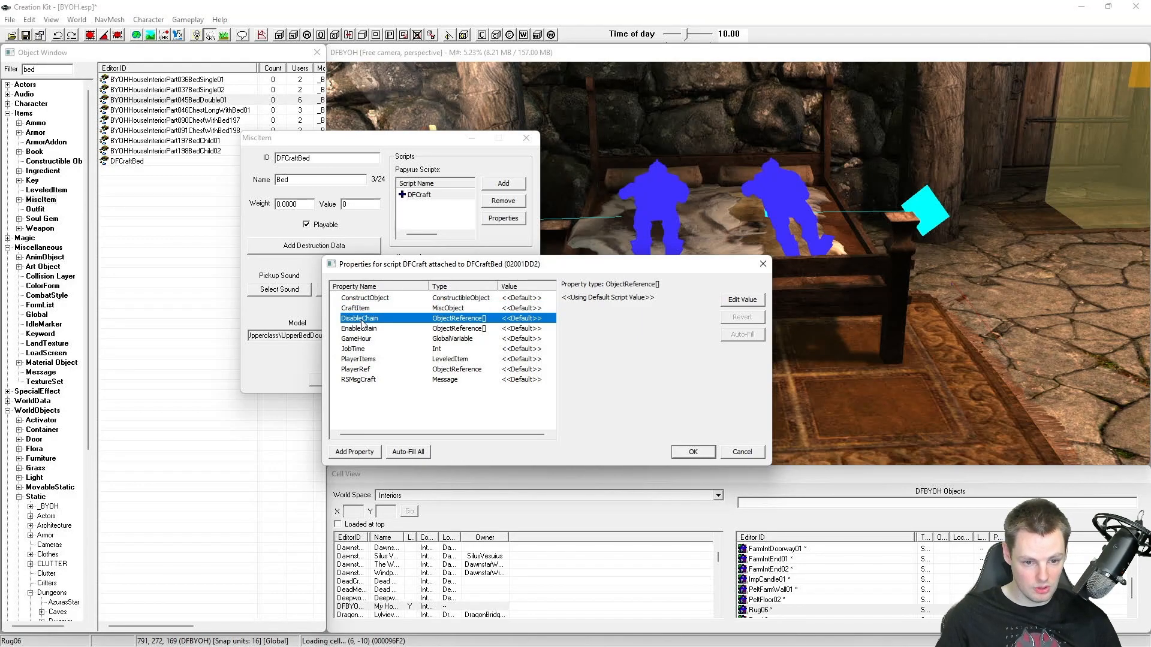
click(365, 329)
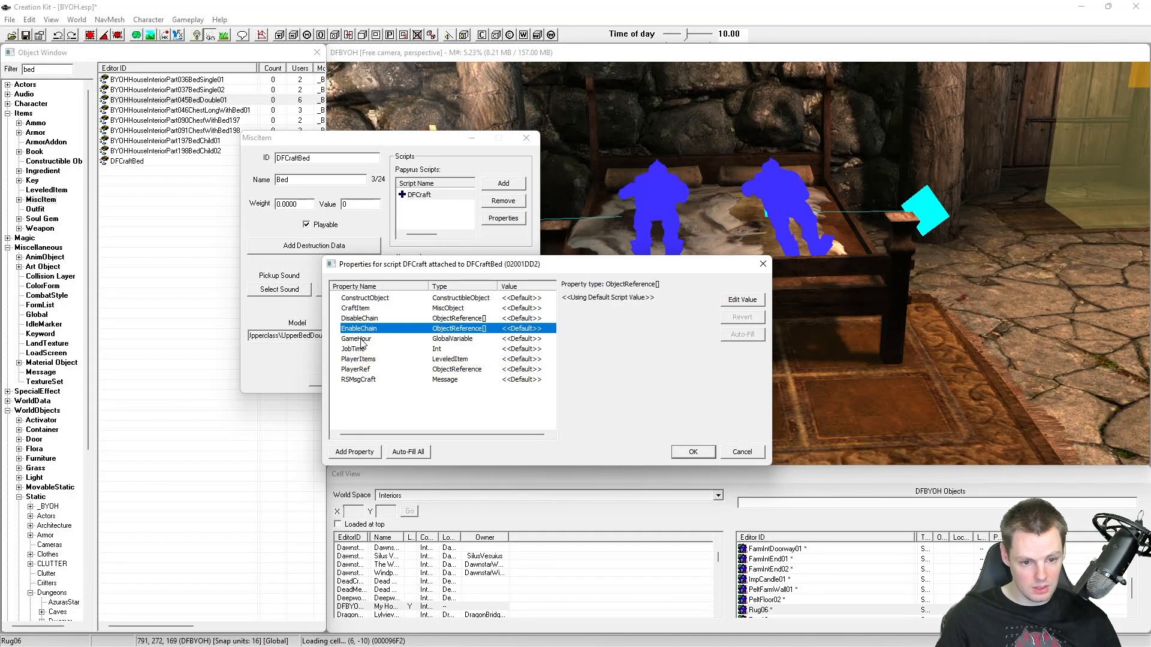
click(364, 339)
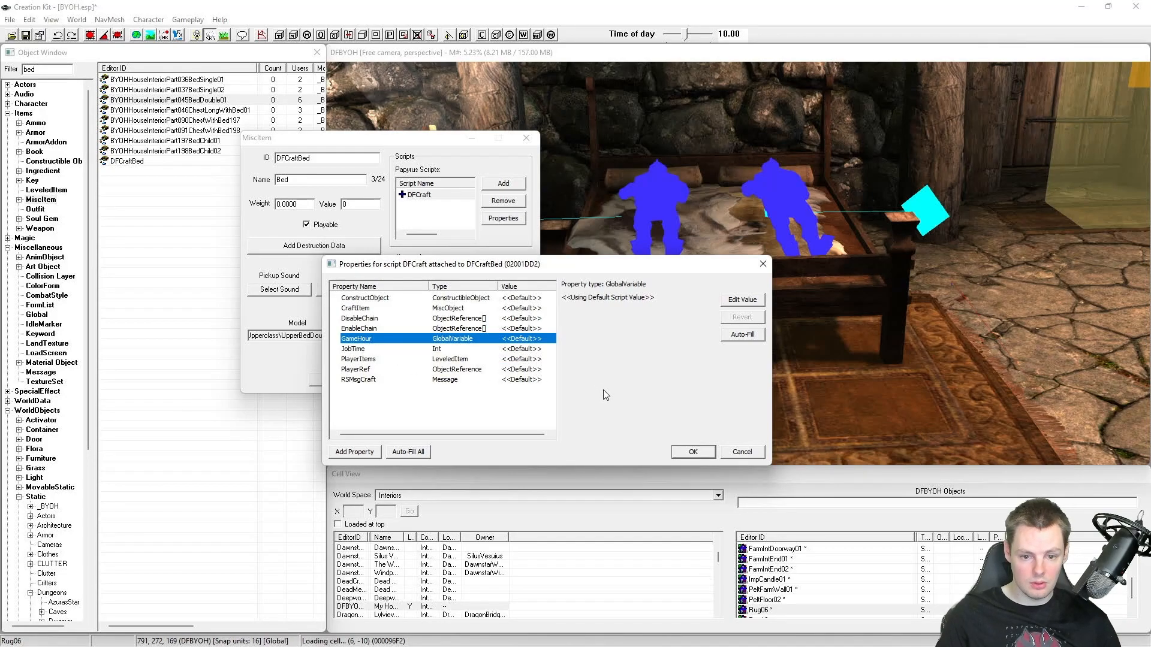
click(381, 299)
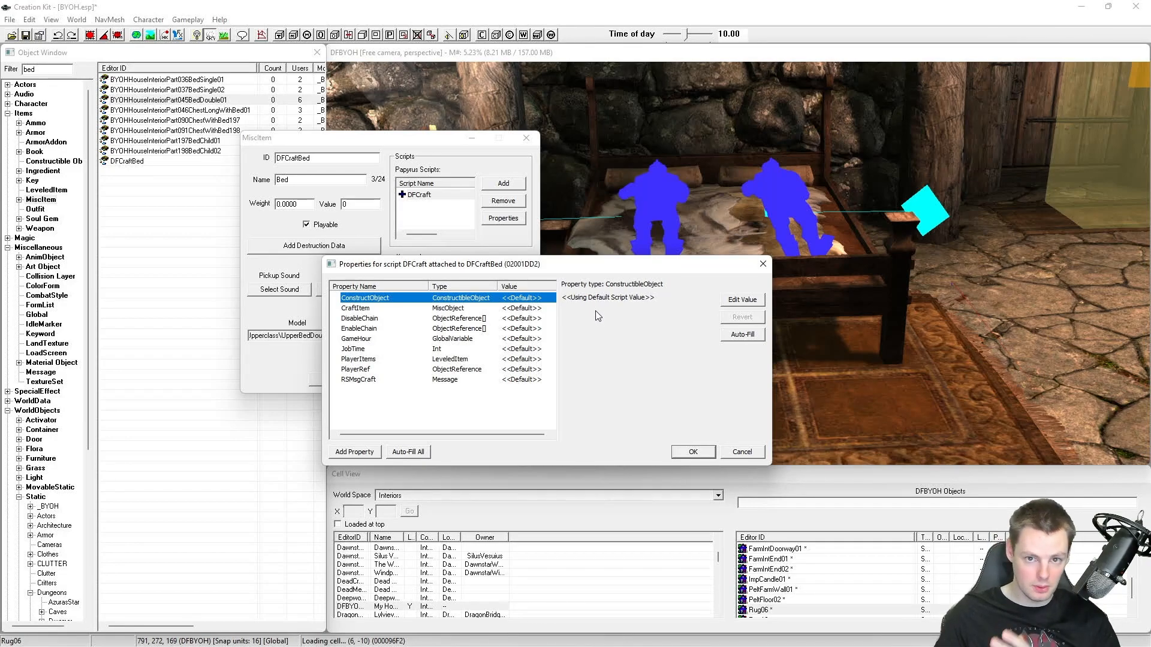
Step: Set the script's CraftItem property to the DFCraftBed misc object
click(470, 309)
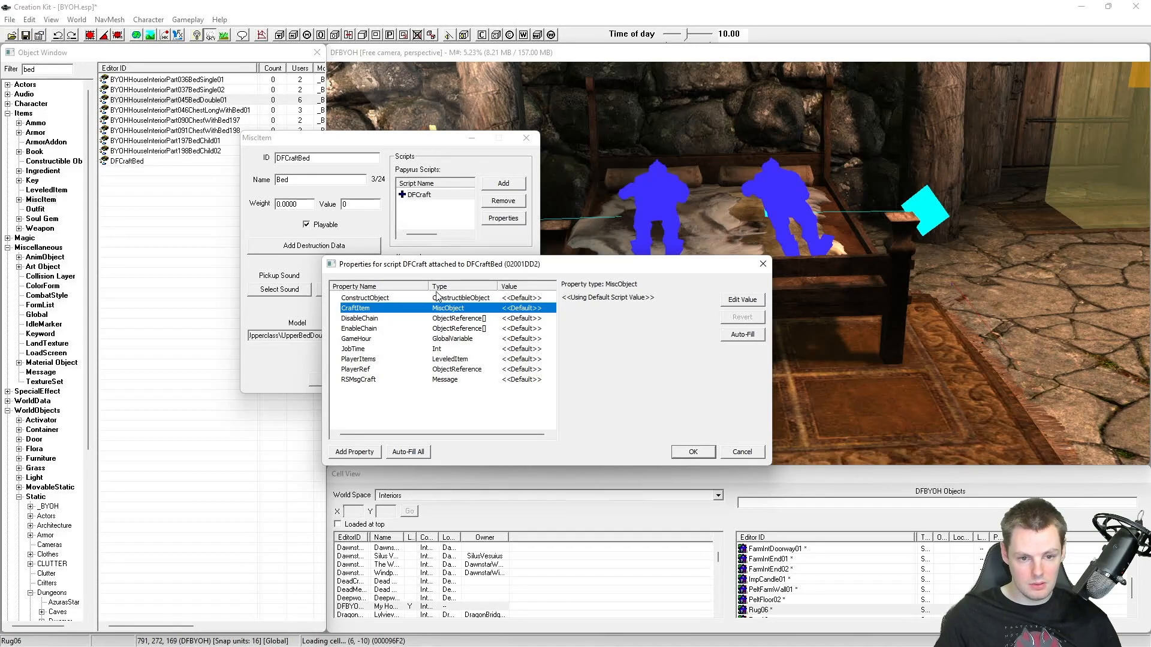
click(736, 303)
click(635, 300)
text(df)
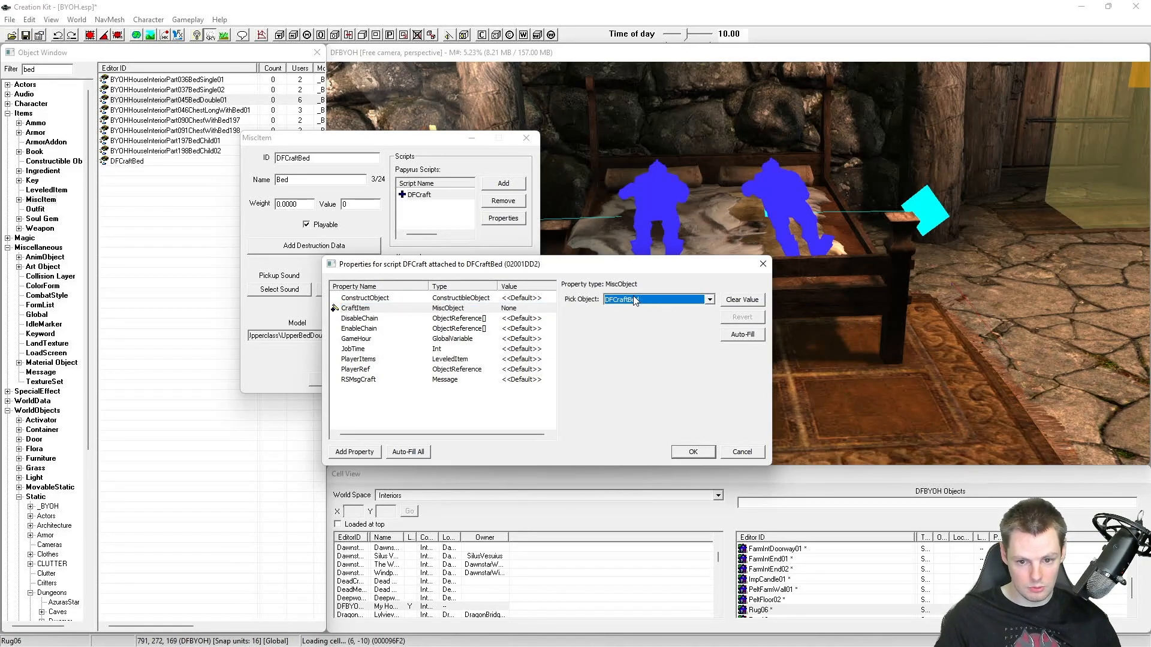
click(645, 301)
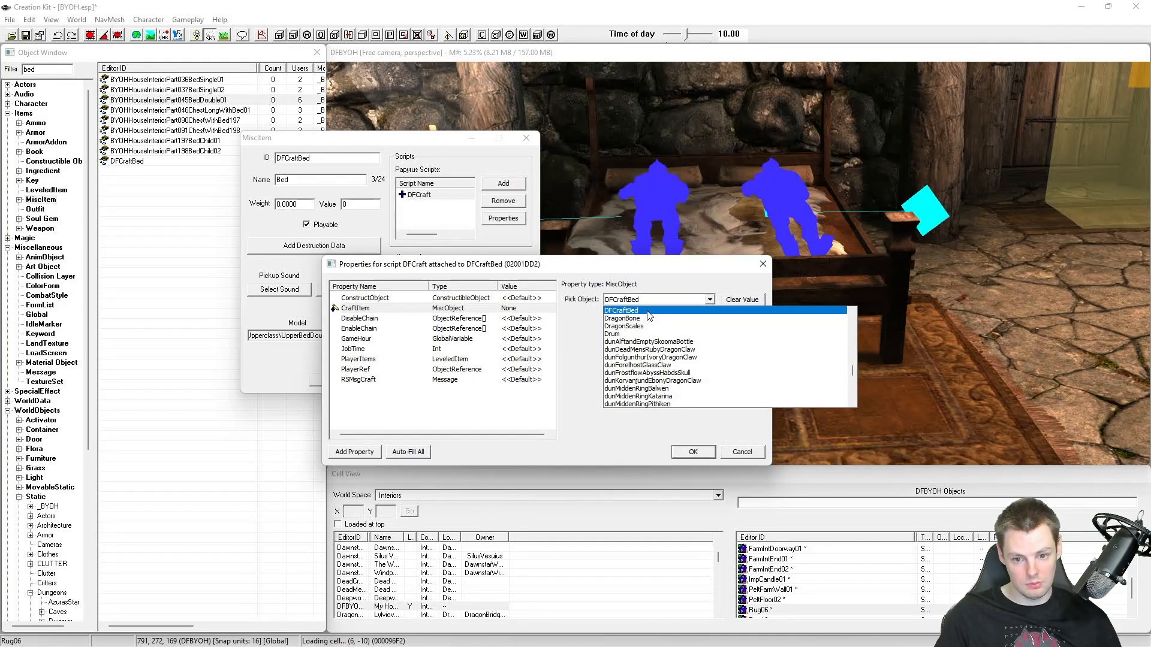
click(649, 315)
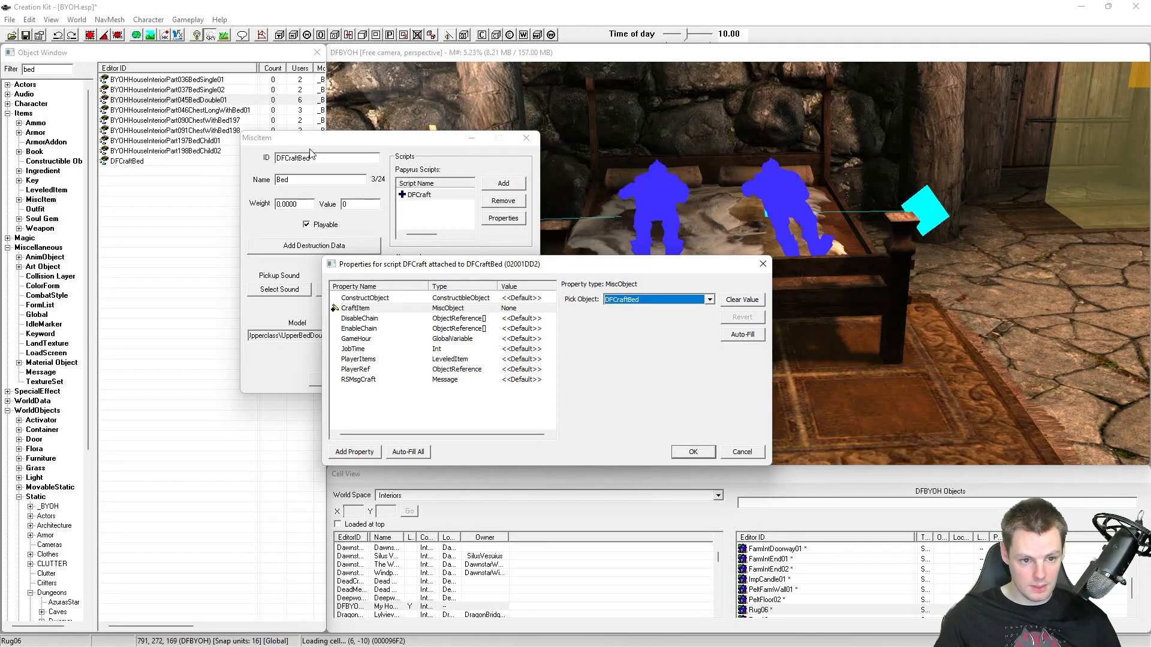
Step: Add three entries to the DisableChain array property and assign the double bed reference DFRefBed in the cell to the last entry
click(372, 319)
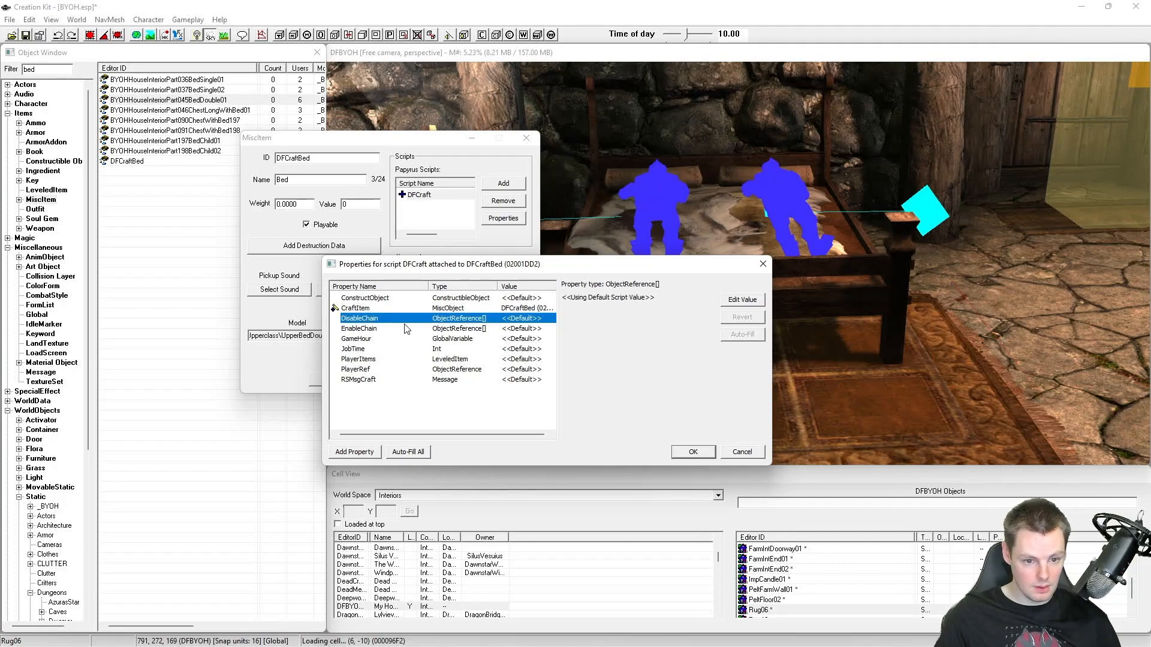
click(384, 307)
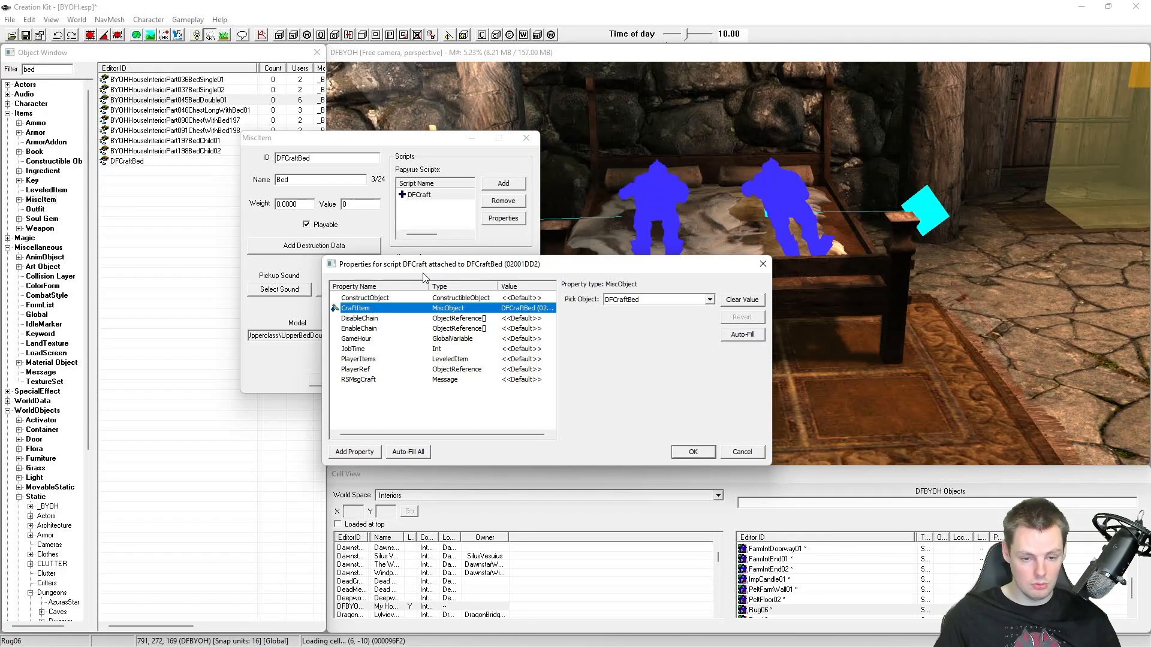
click(379, 320)
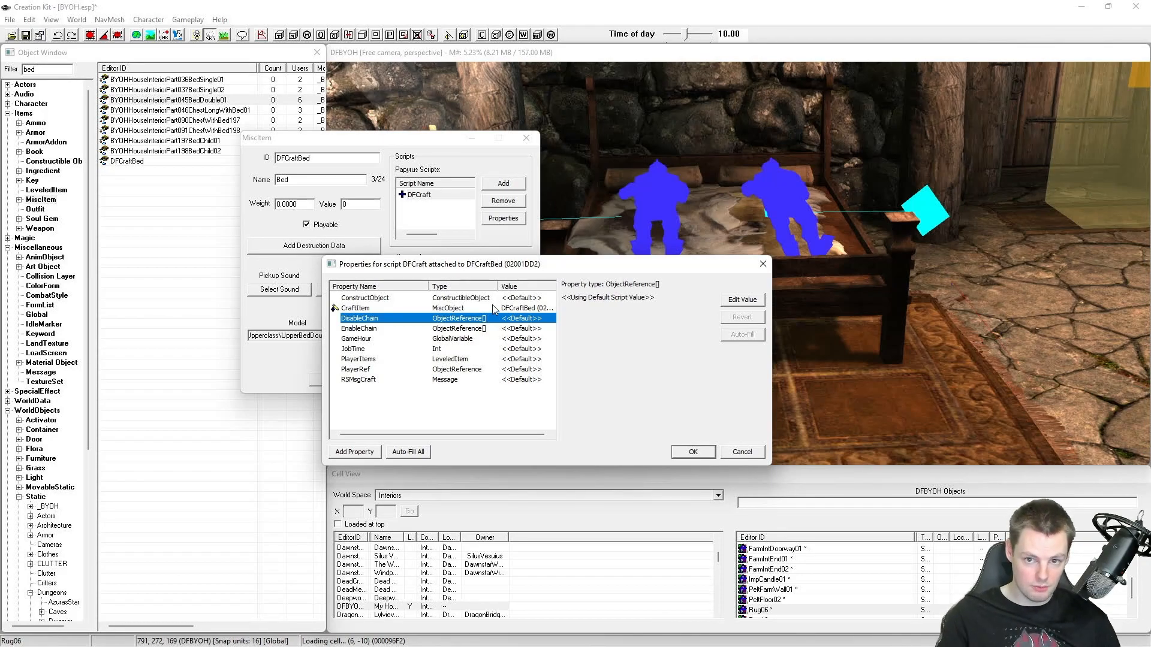
click(751, 303)
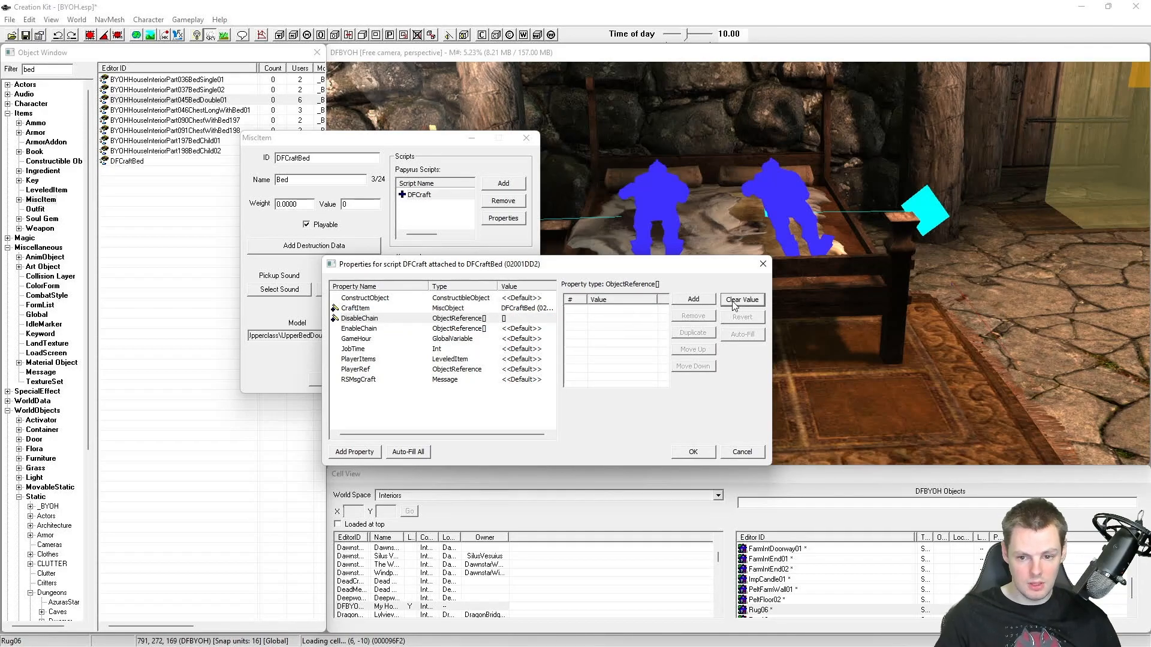
click(629, 326)
click(691, 301)
click(690, 303)
click(623, 400)
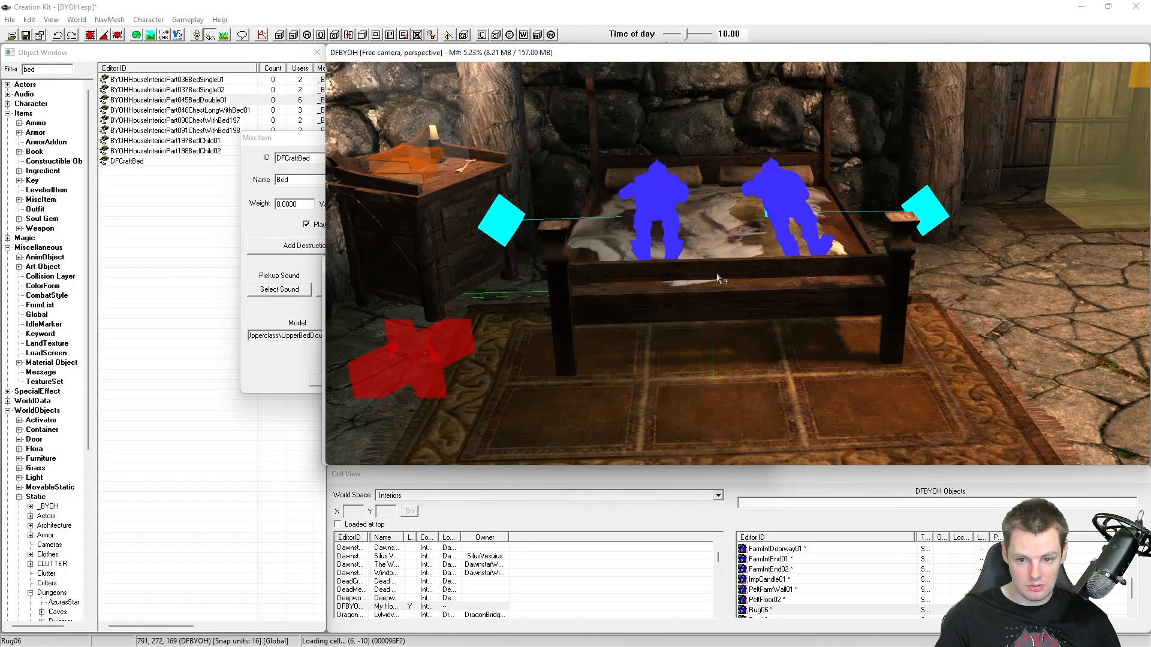
click(602, 339)
click(611, 317)
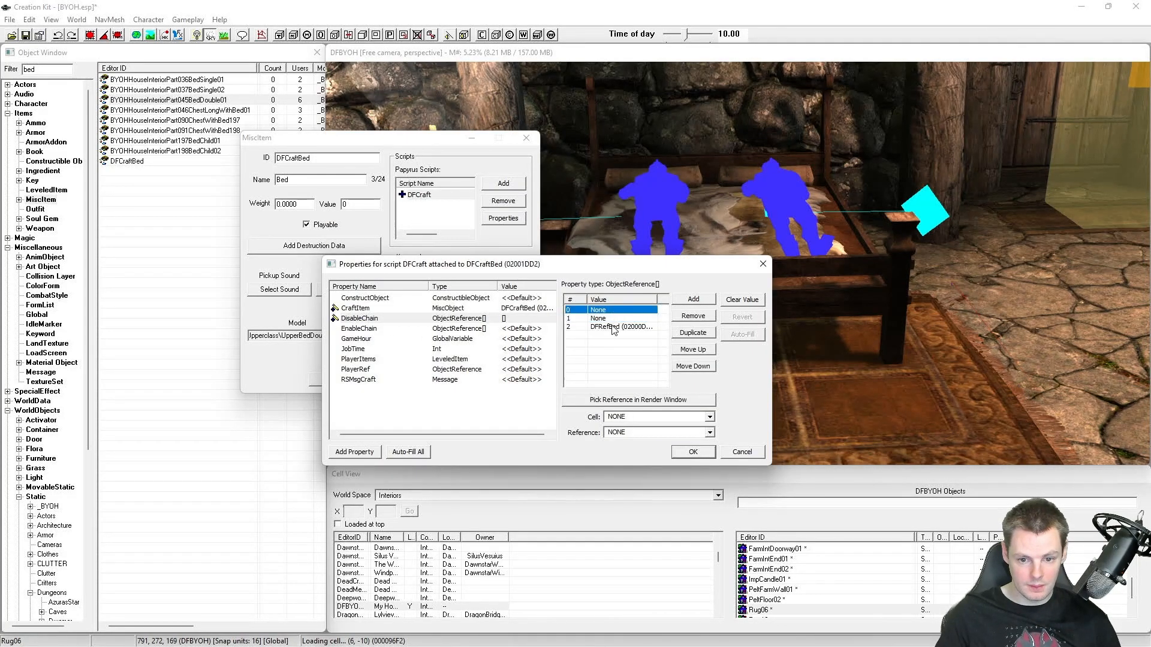
click(612, 310)
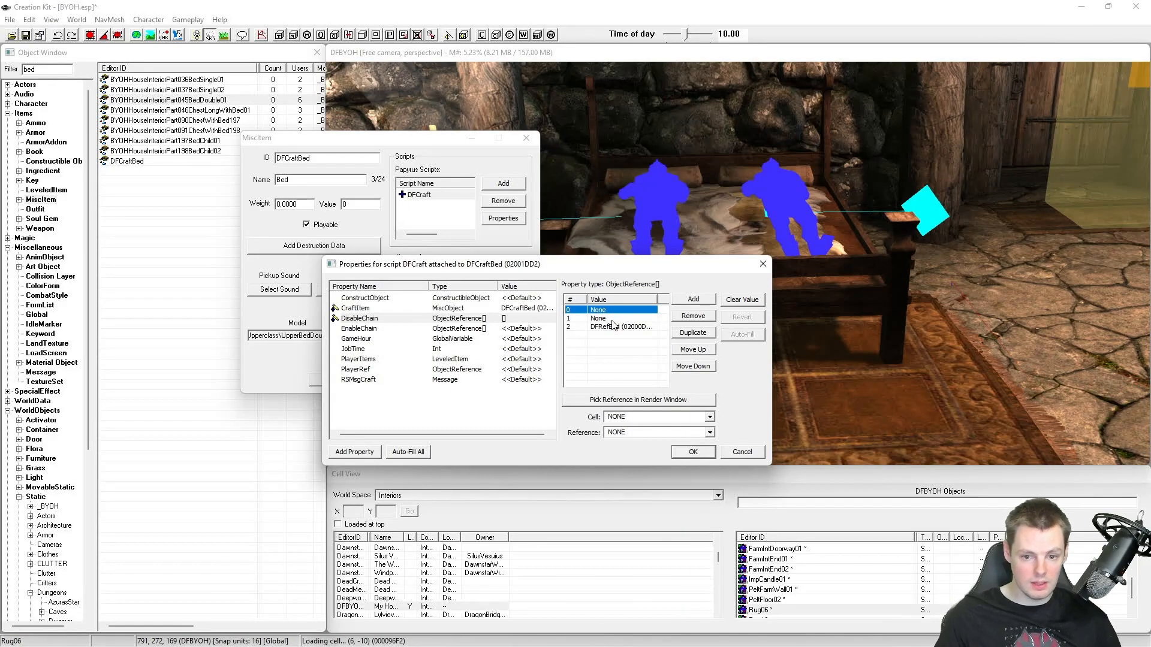
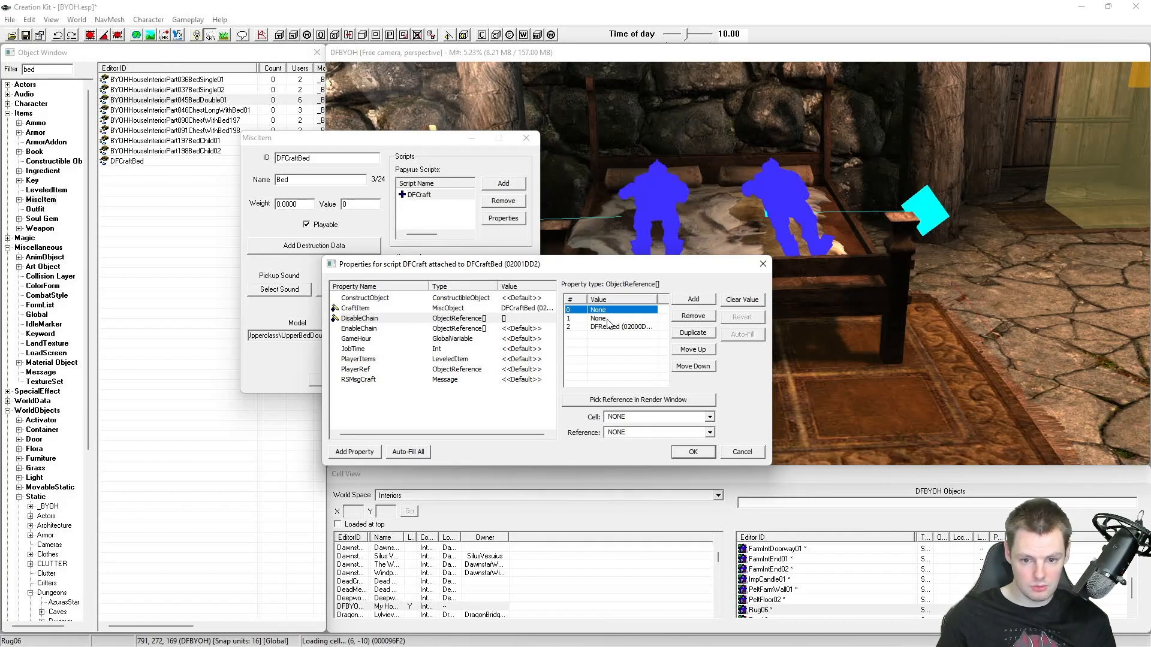
Step: Remove all entries from the DisableChain array and clear the property back to its default value
click(612, 326)
click(628, 352)
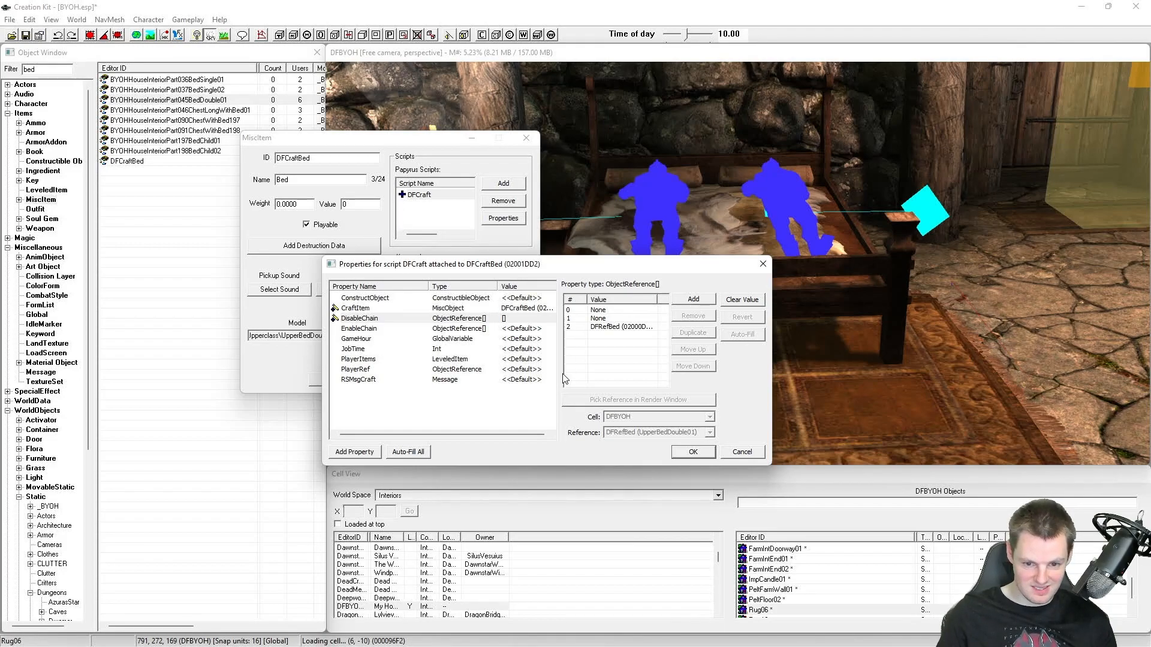
click(617, 310)
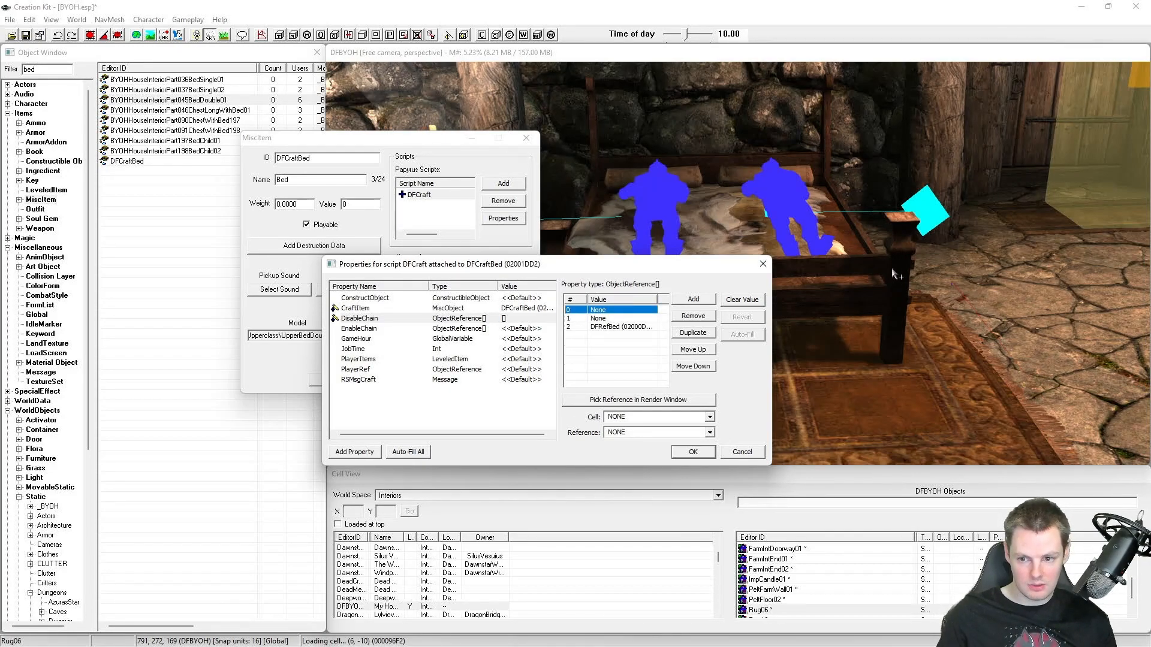
click(592, 321)
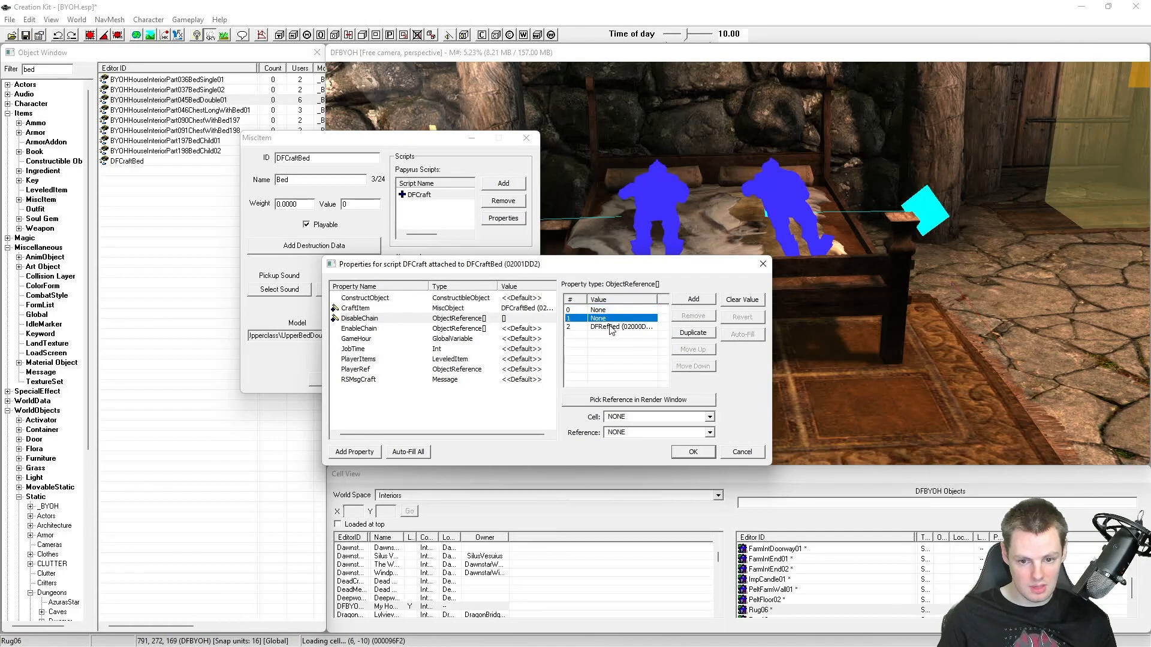
click(696, 320)
click(681, 318)
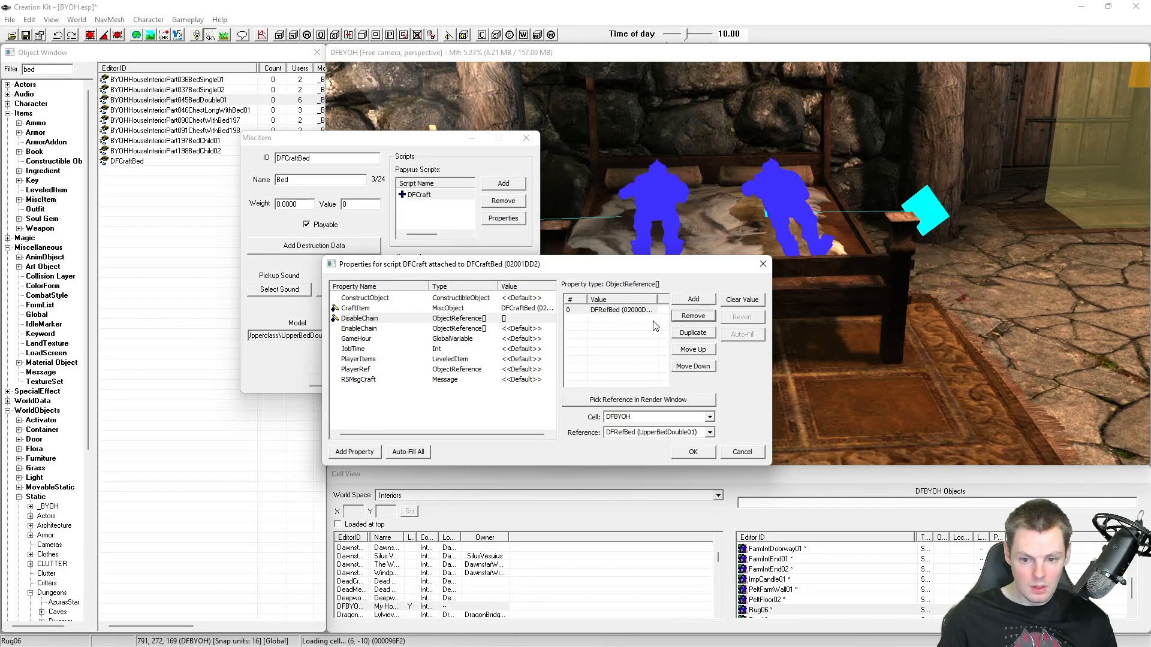
click(680, 318)
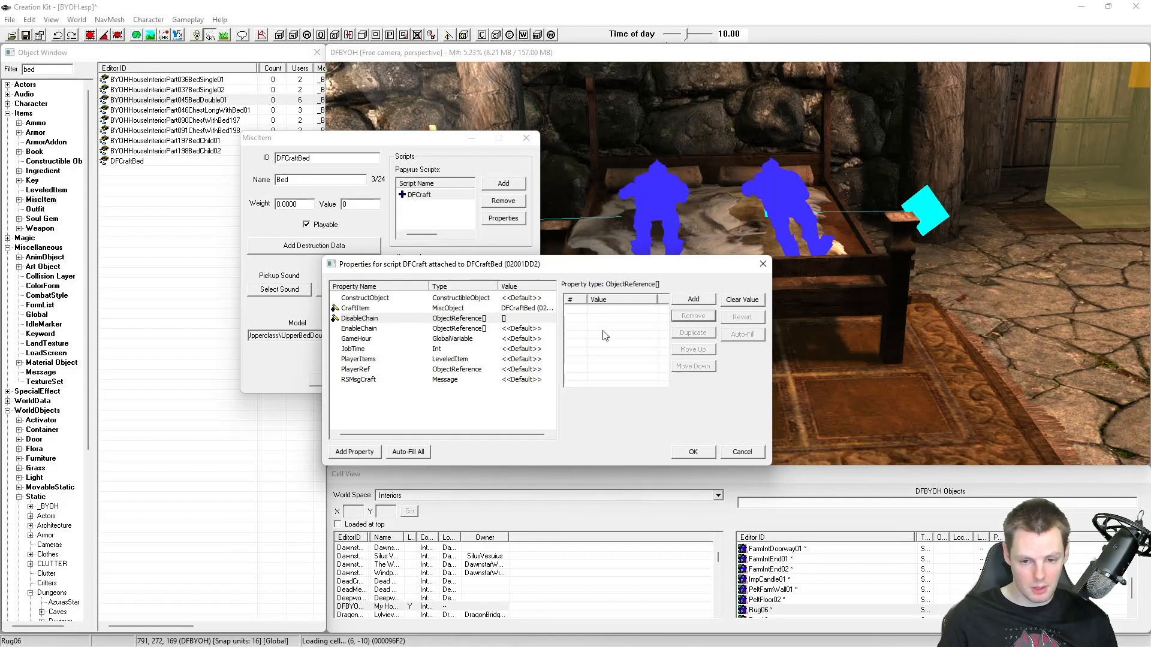
click(413, 319)
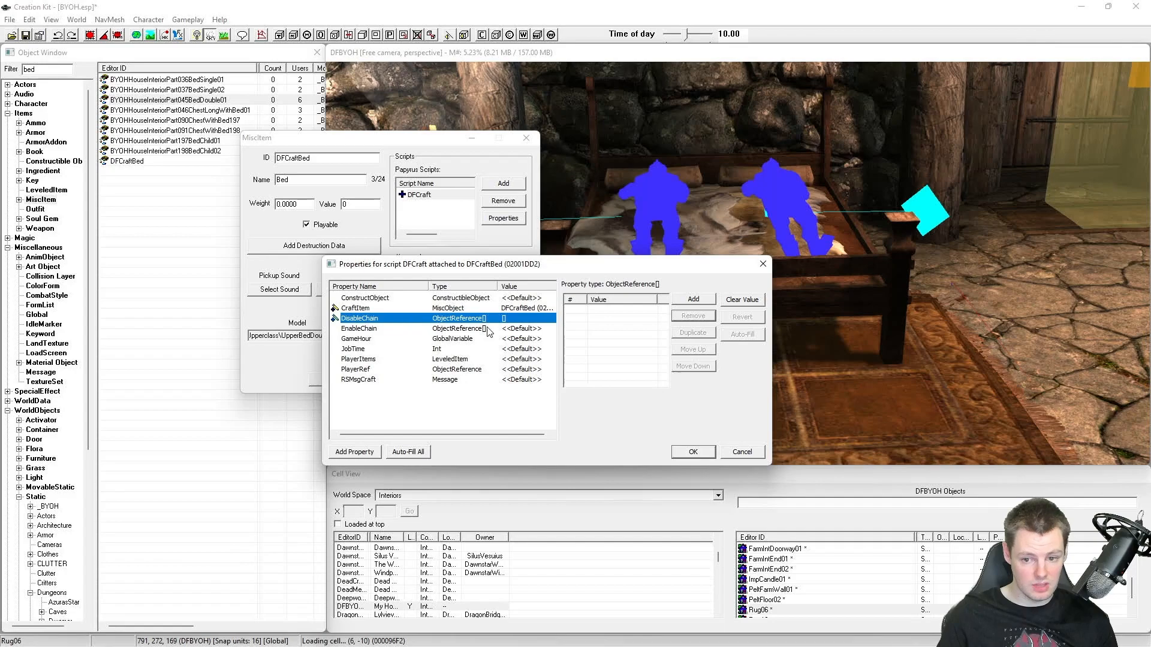
click(741, 302)
click(402, 321)
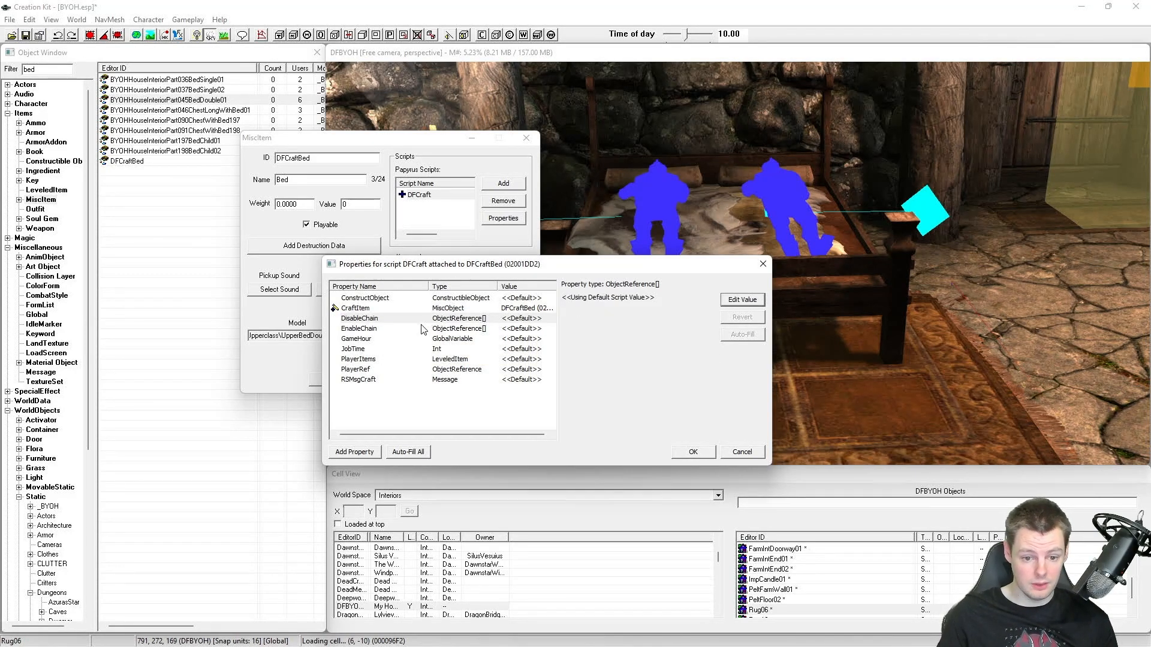
Step: Add one entry to the EnableChain array property and assign it the double bed reference DFRefBed from the cell
click(427, 327)
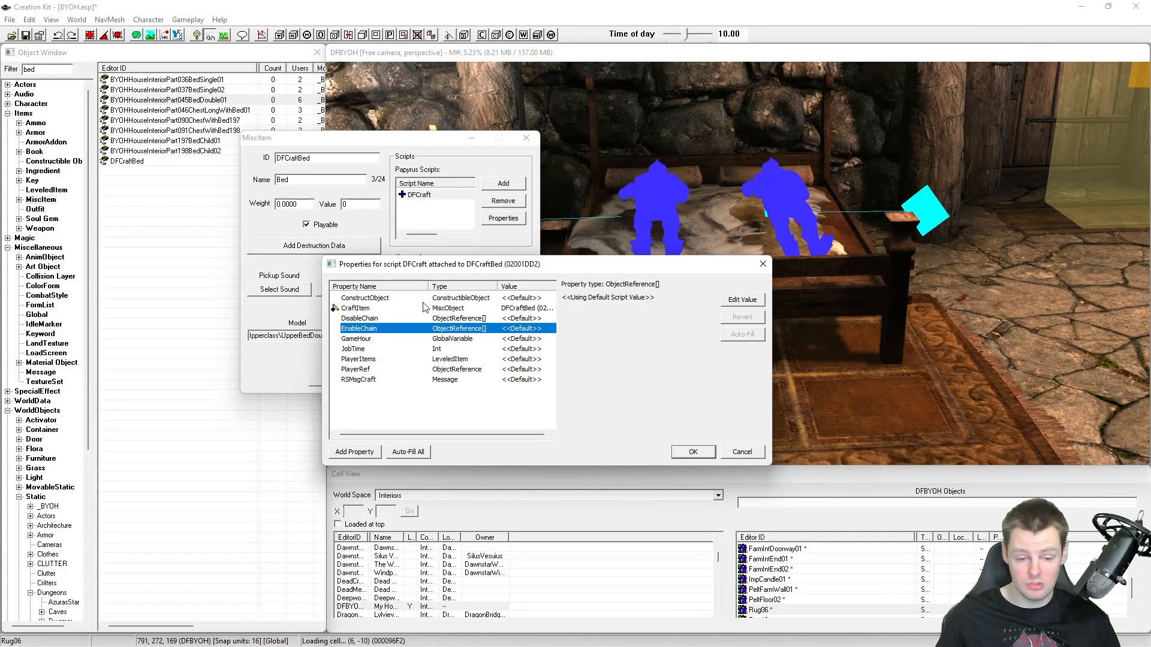
click(742, 300)
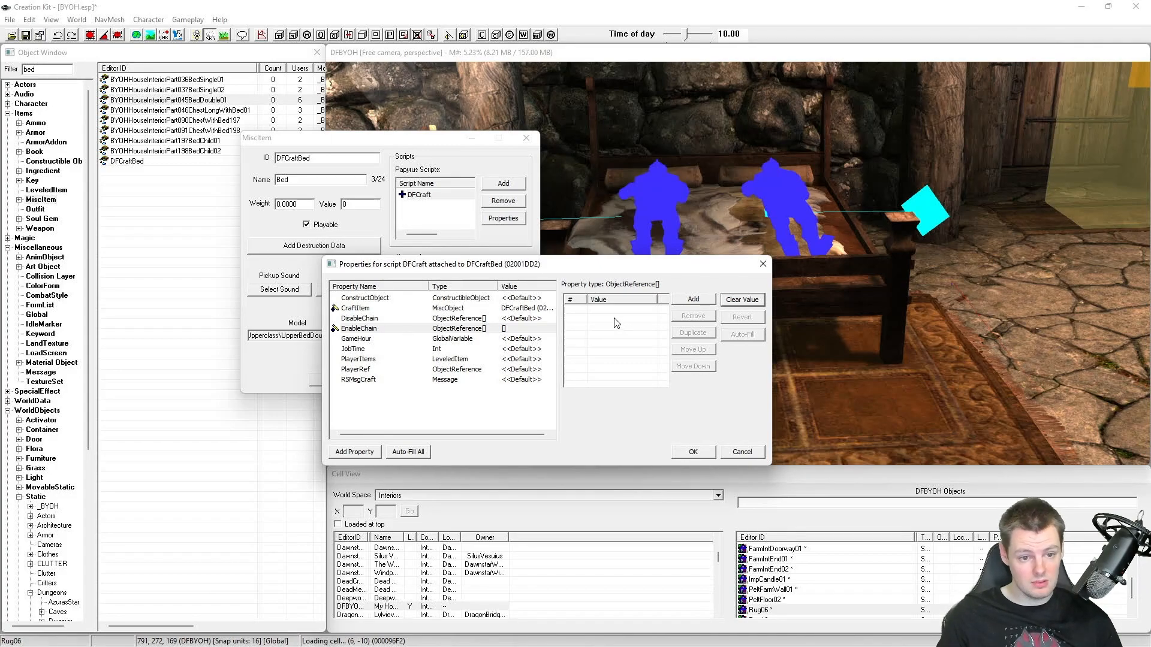
click(693, 299)
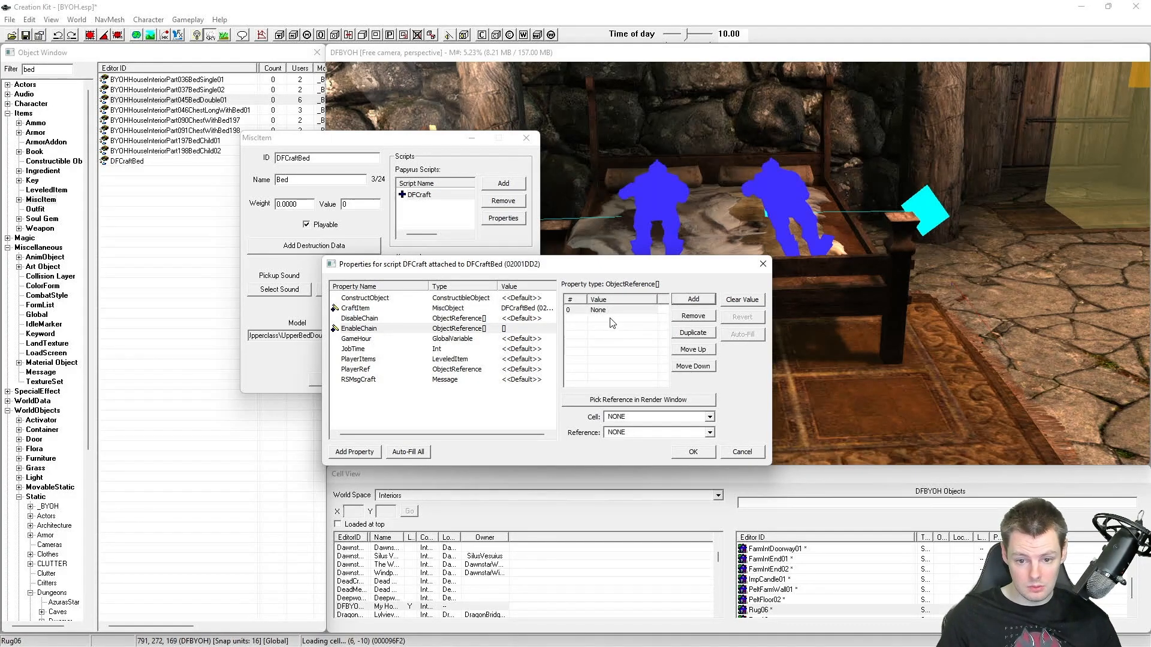
click(629, 400)
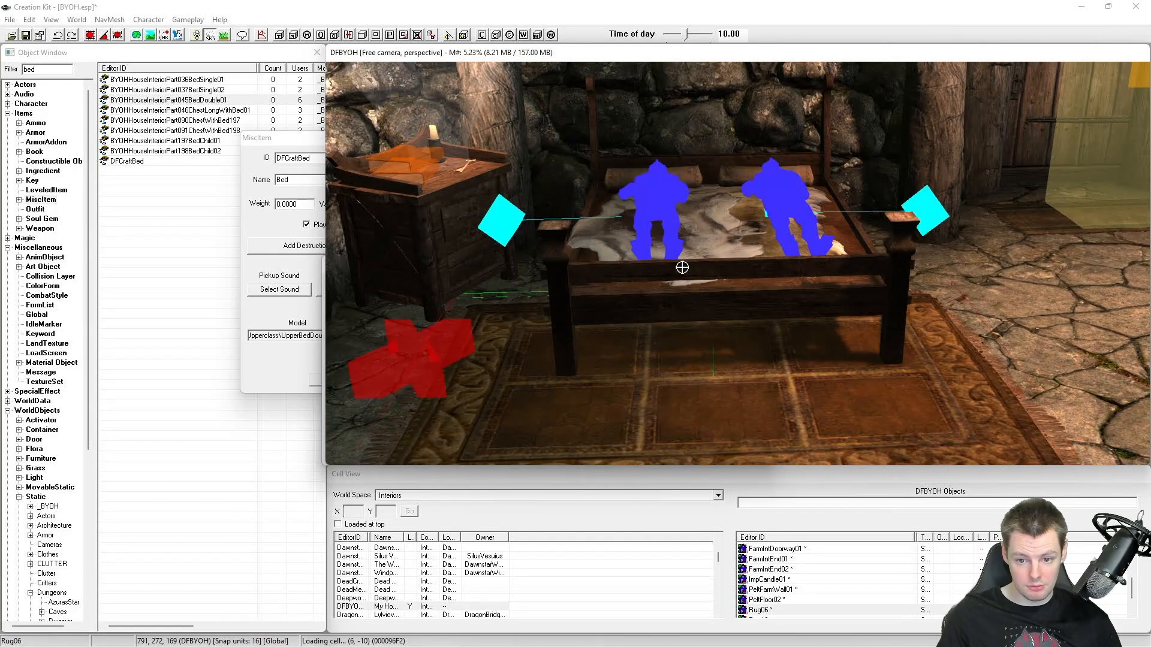
click(301, 147)
click(580, 349)
click(614, 310)
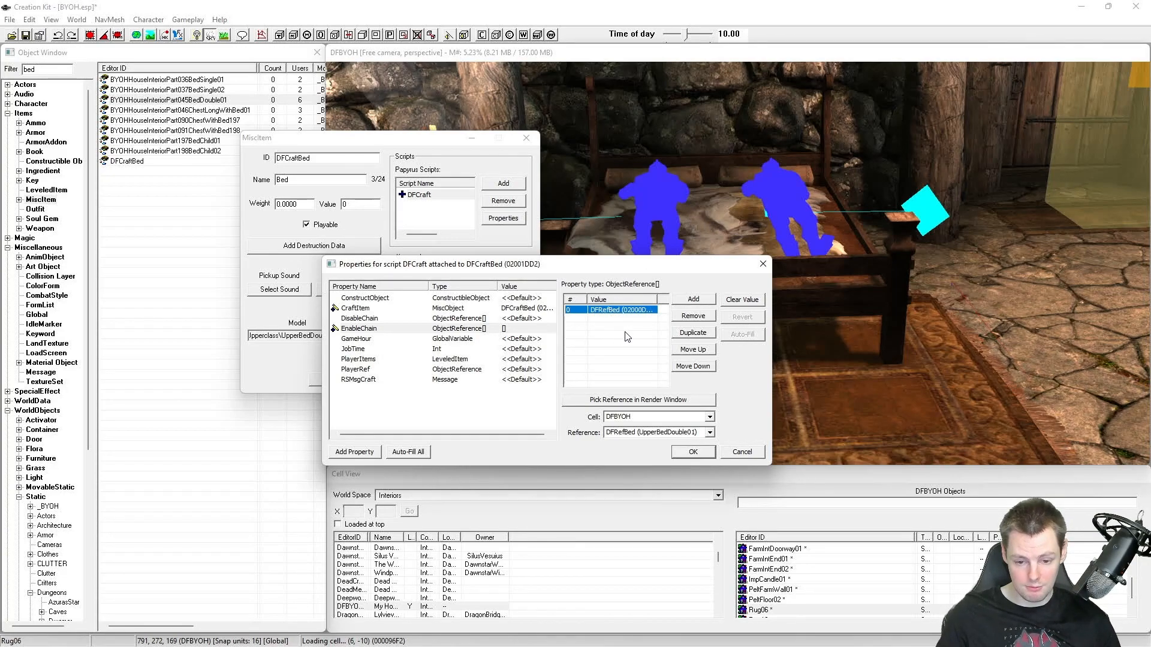
Step: Auto-fill the GameHour property with the GameHour global variable and set the JobTime property to 3
click(380, 339)
click(742, 336)
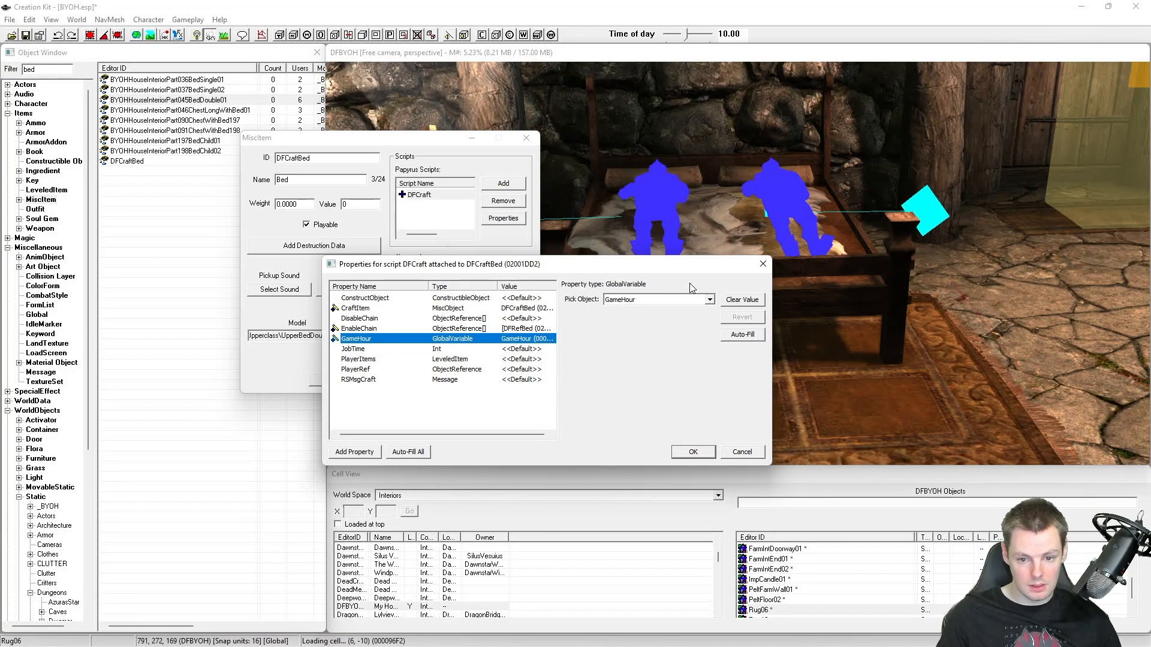
click(404, 348)
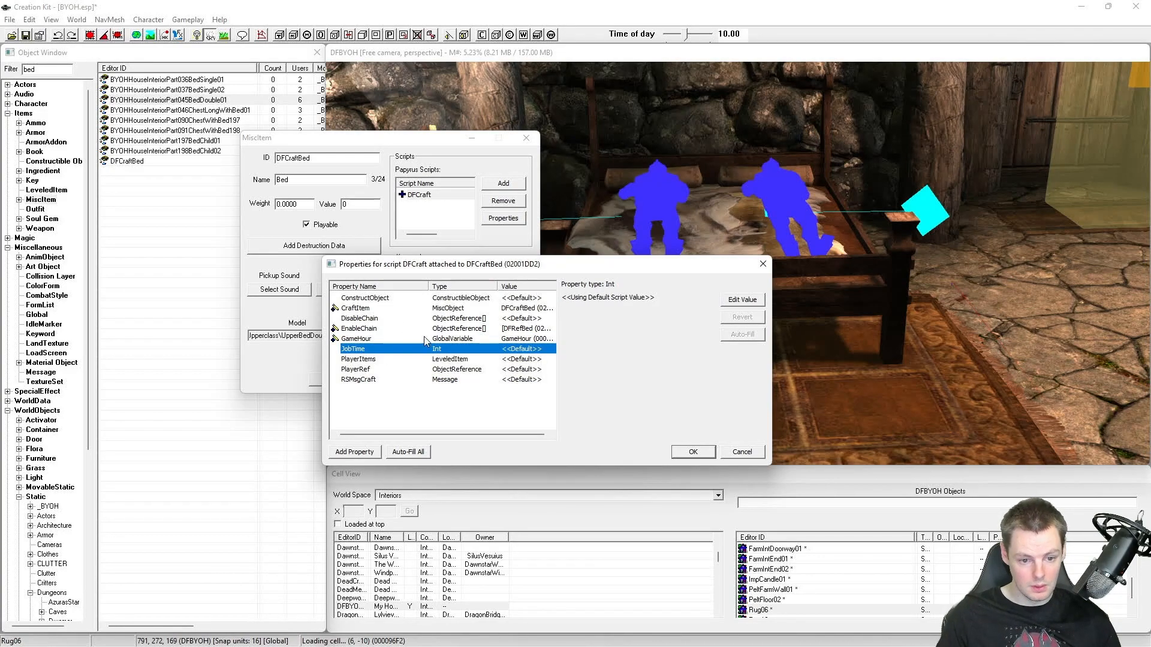
click(730, 302)
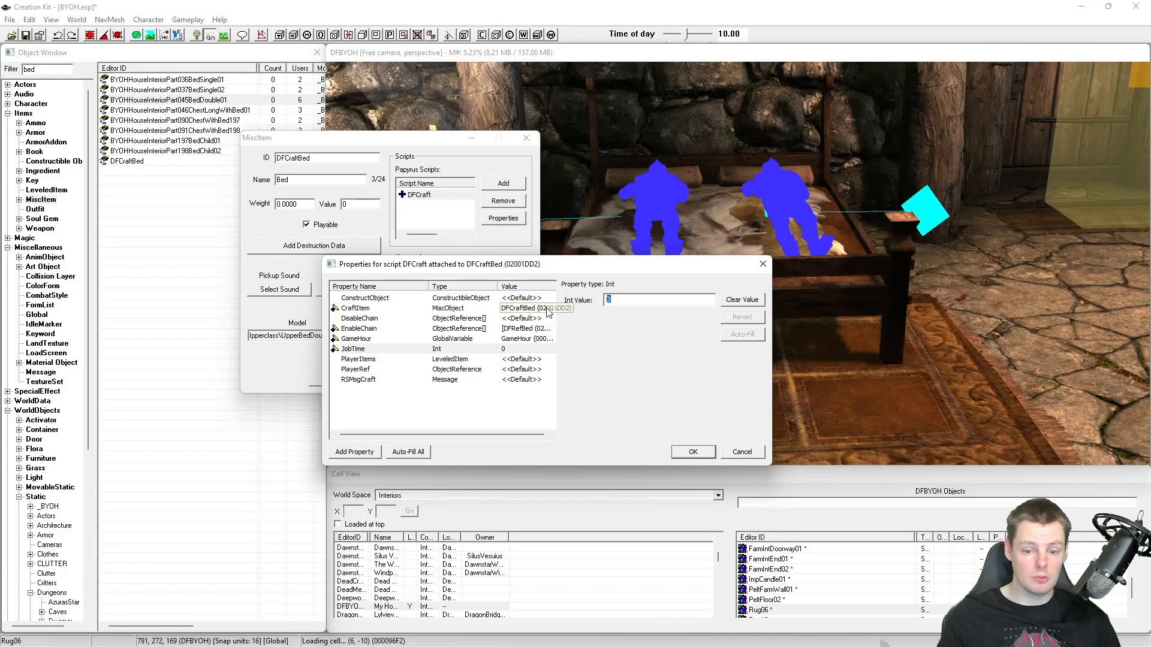
text(3)
click(388, 361)
click(389, 359)
click(450, 349)
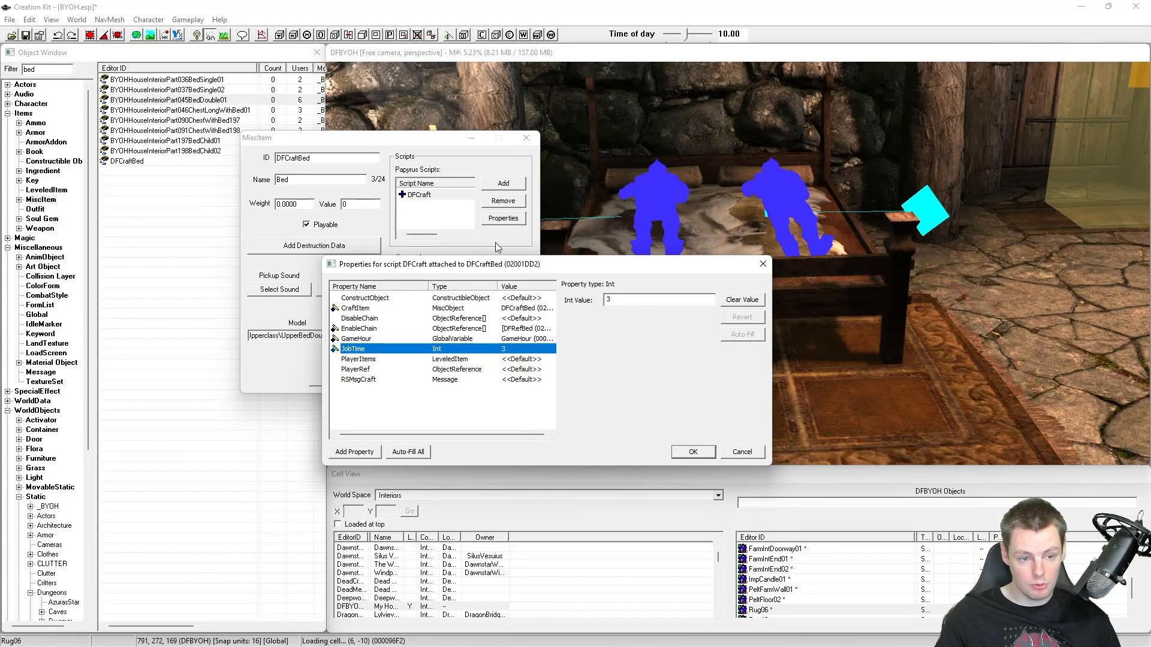
Step: Open the PlayerItems property for editing and browse the leveled items available for it
click(414, 361)
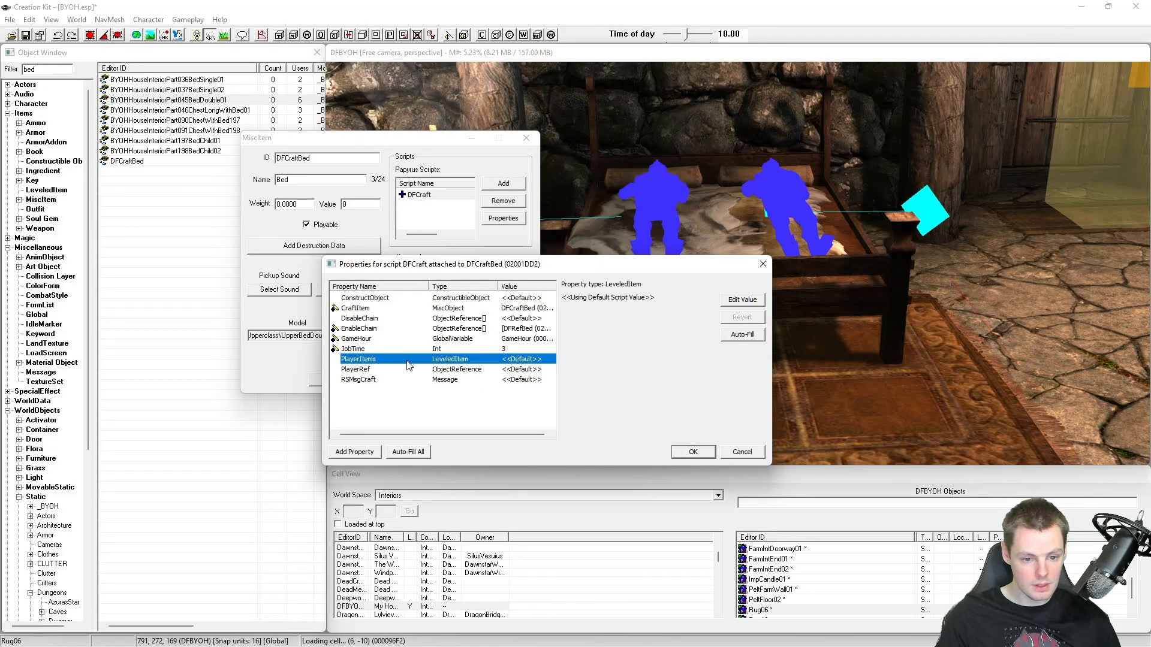
click(743, 299)
click(659, 299)
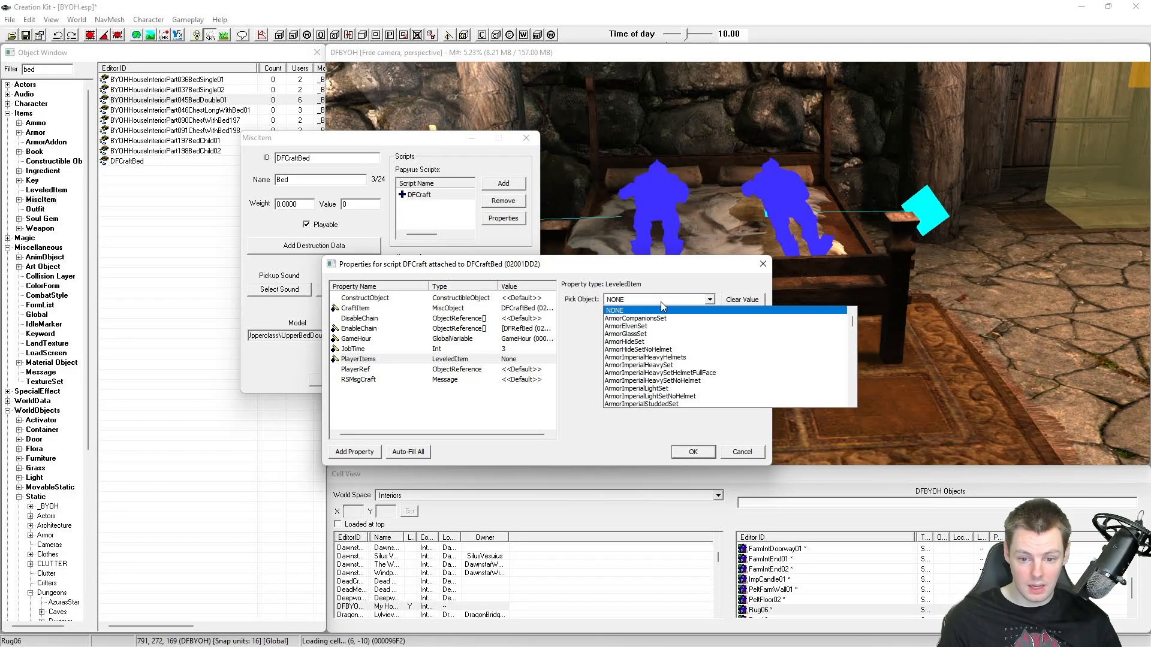
click(660, 301)
click(659, 298)
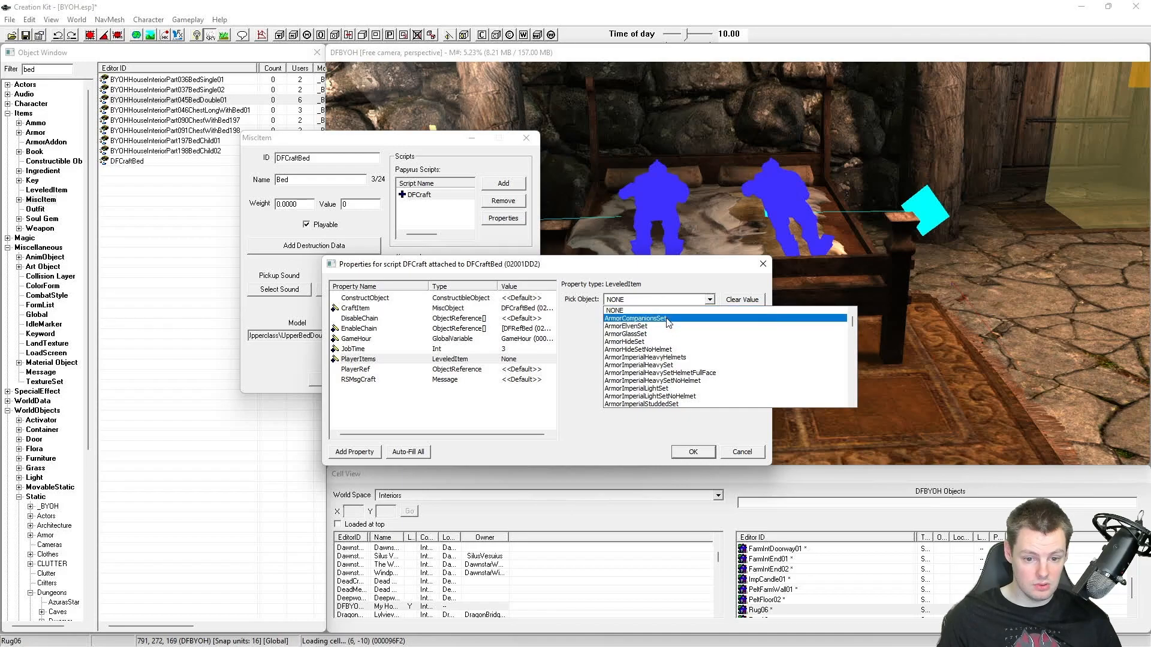
click(659, 298)
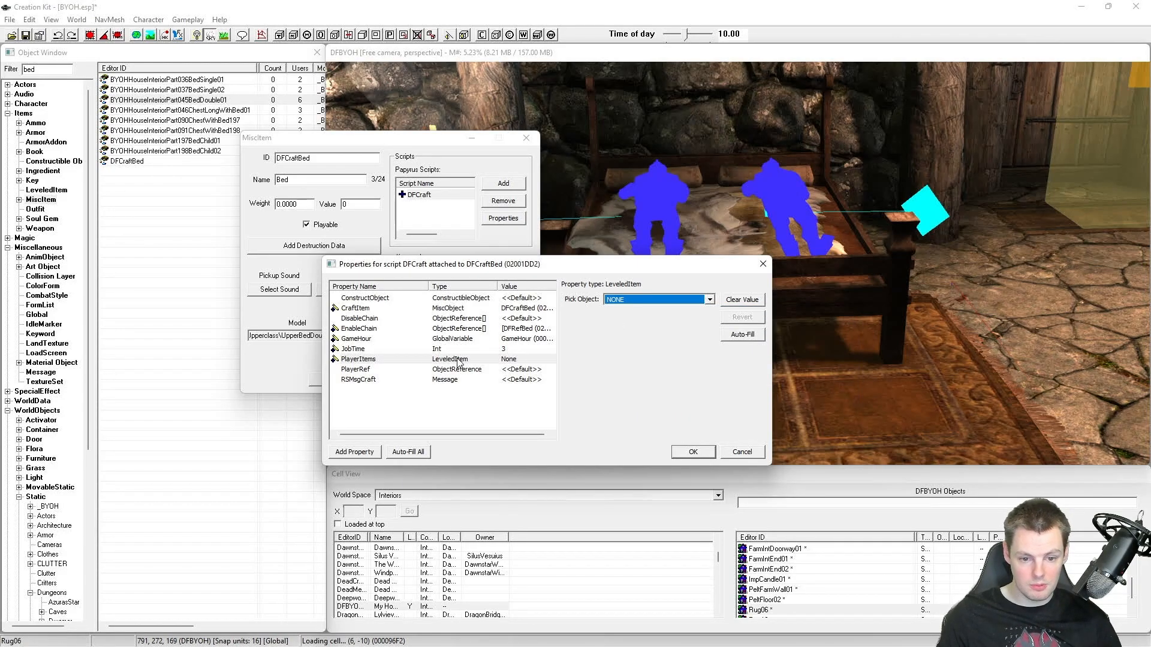
click(48, 190)
right_click(159, 197)
click(184, 205)
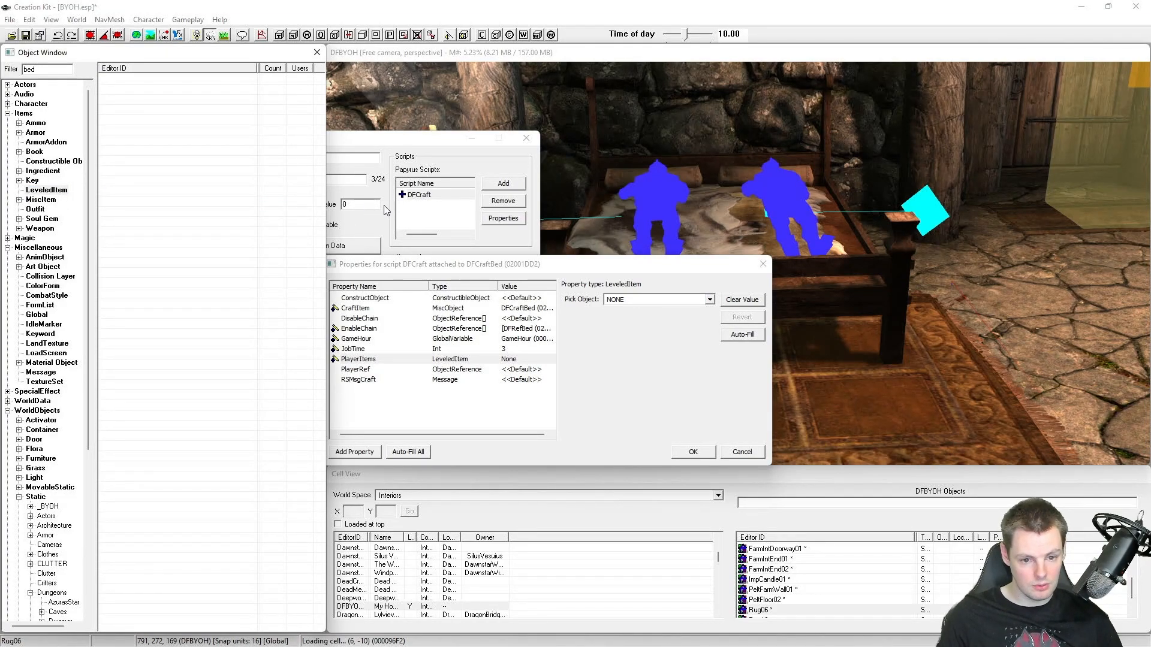
drag(434, 203, 282, 201)
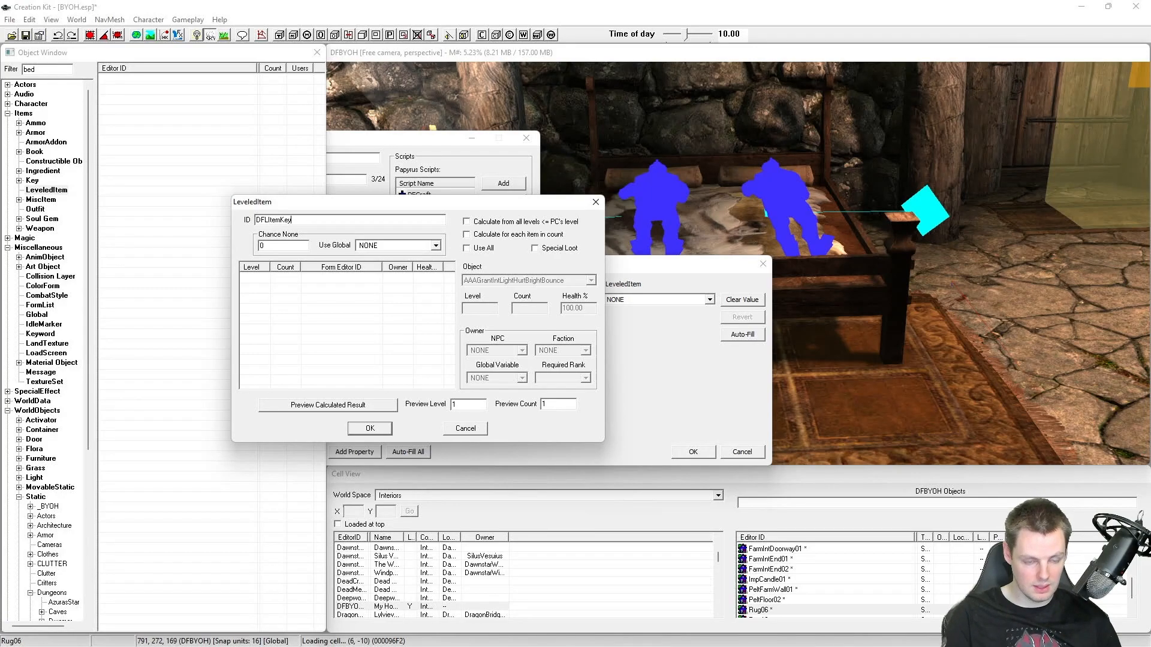
right_click(381, 302)
click(414, 311)
click(523, 282)
click(513, 286)
text(kettle)
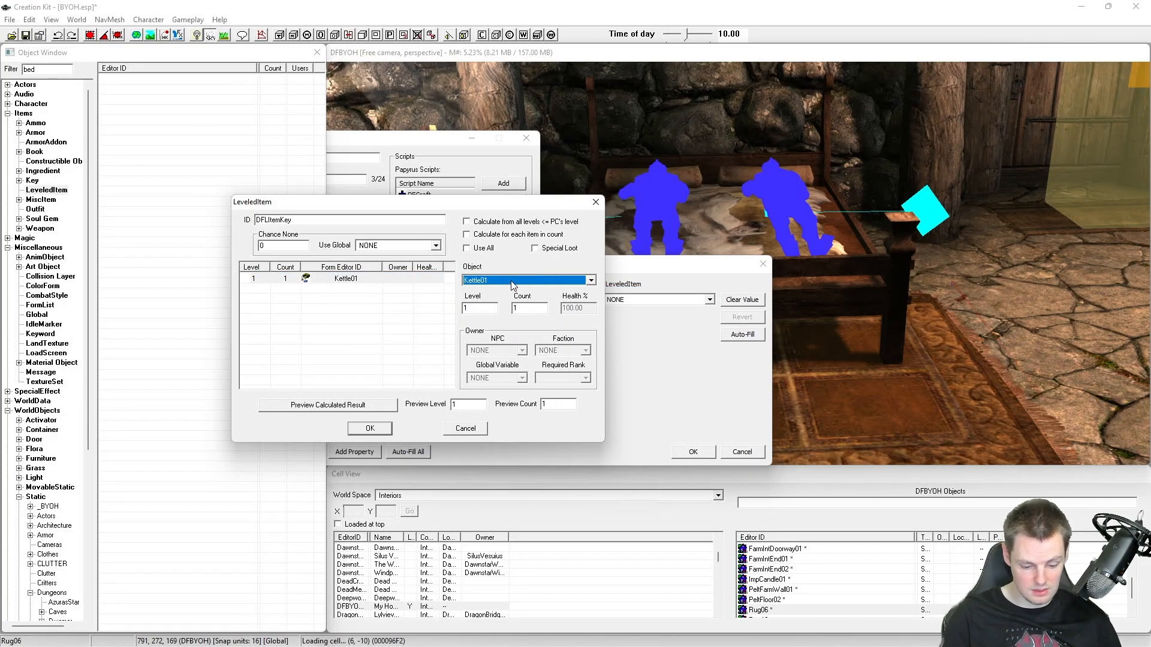
click(511, 281)
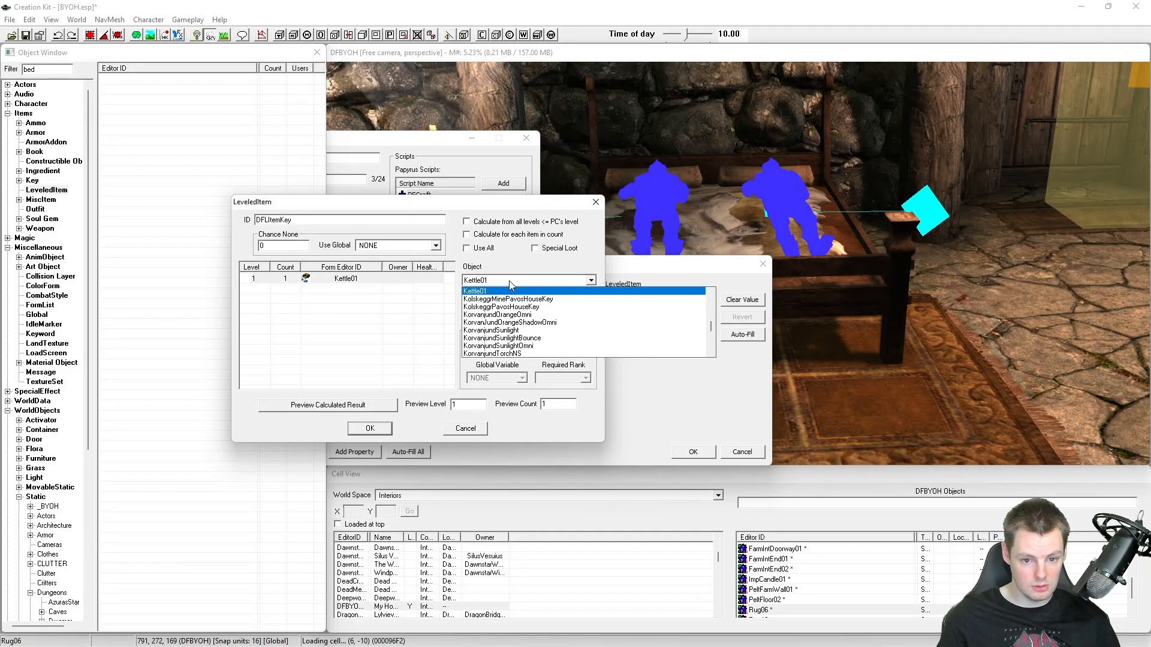
click(508, 280)
click(338, 286)
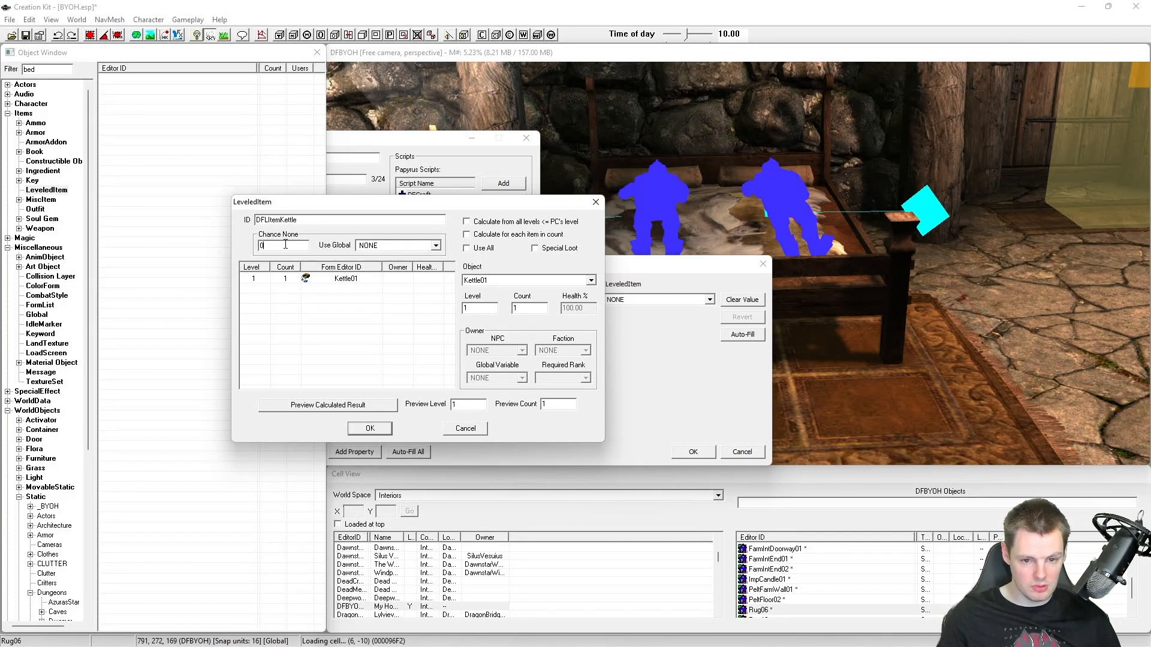
click(480, 248)
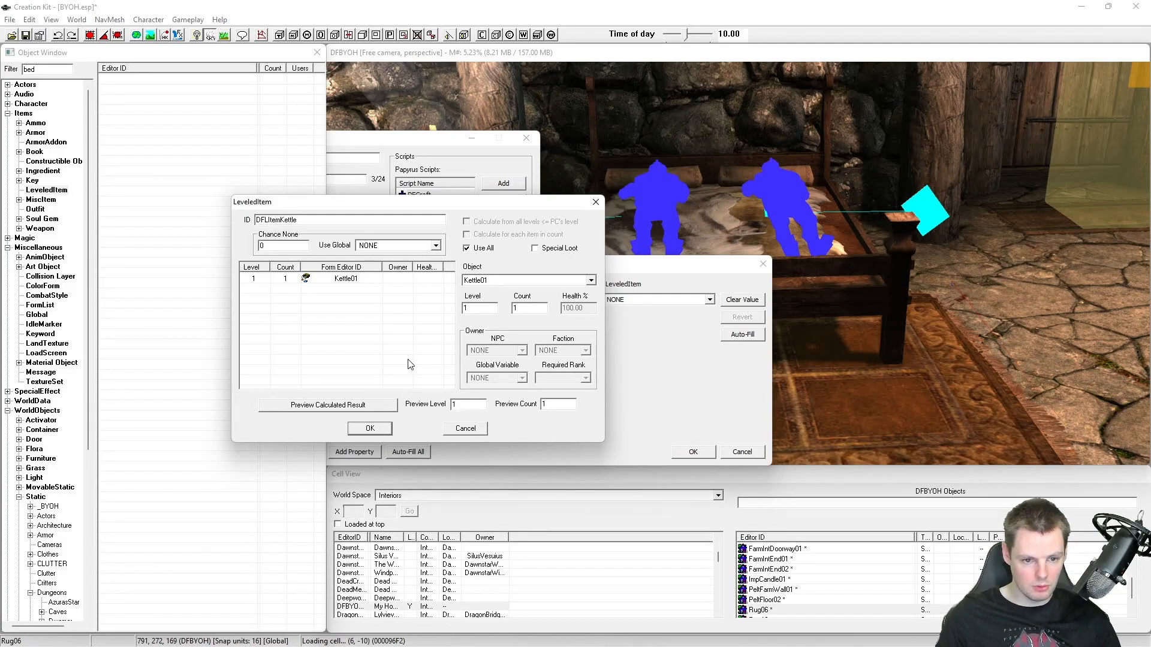
click(460, 429)
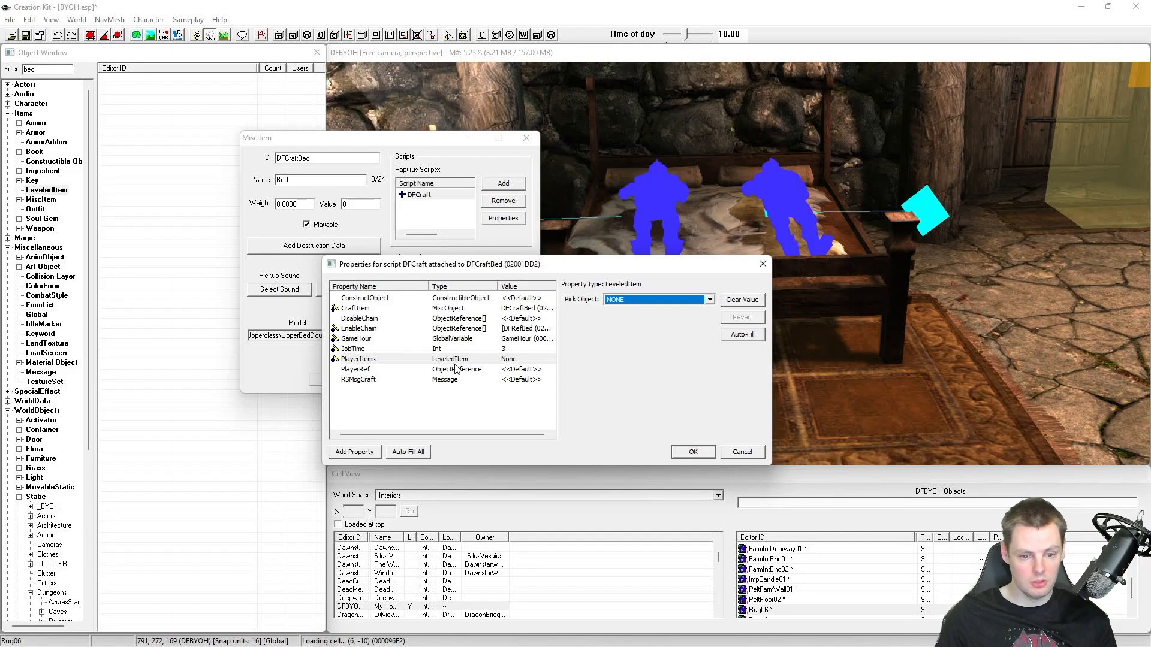
Step: Clear the PlayerItems property back to its script default and auto-fill the PlayerRef property
click(742, 300)
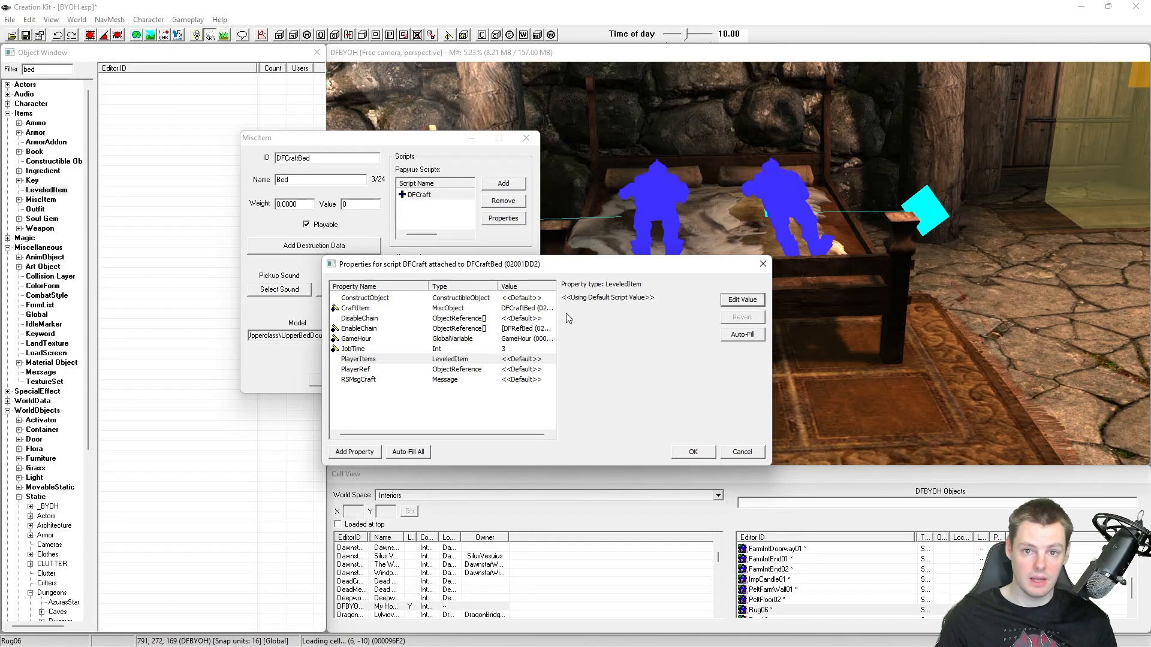
click(385, 370)
click(742, 333)
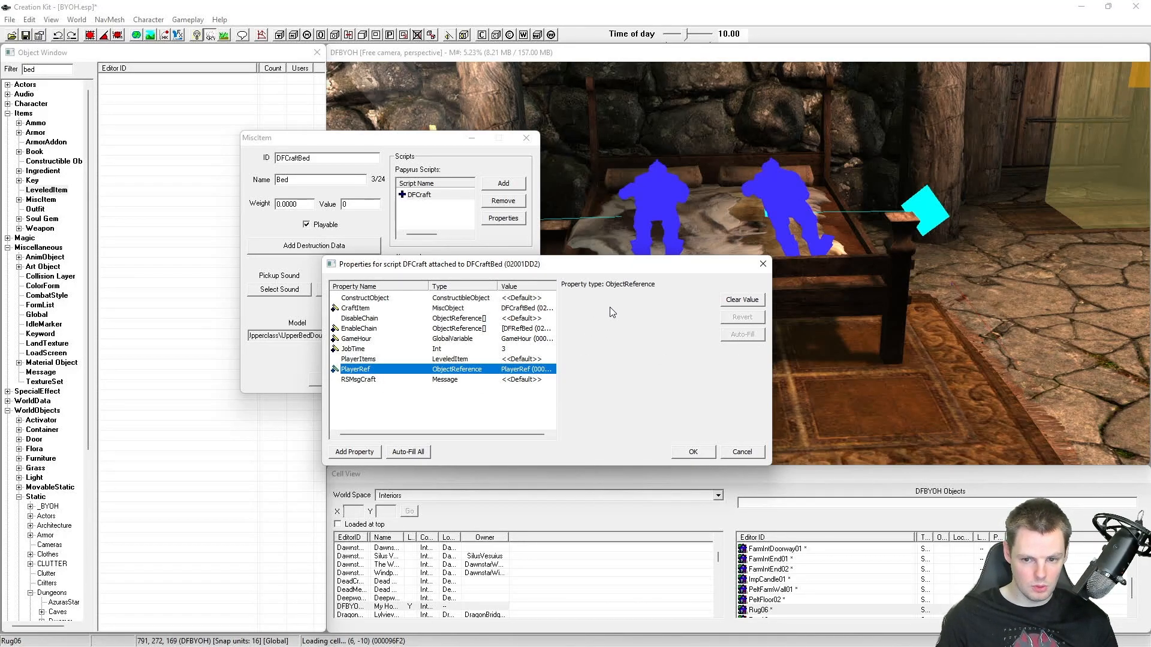
Step: Assign the DFMsgCraft message to the RSMsgCraft property of the bed's DFCraft script
click(451, 380)
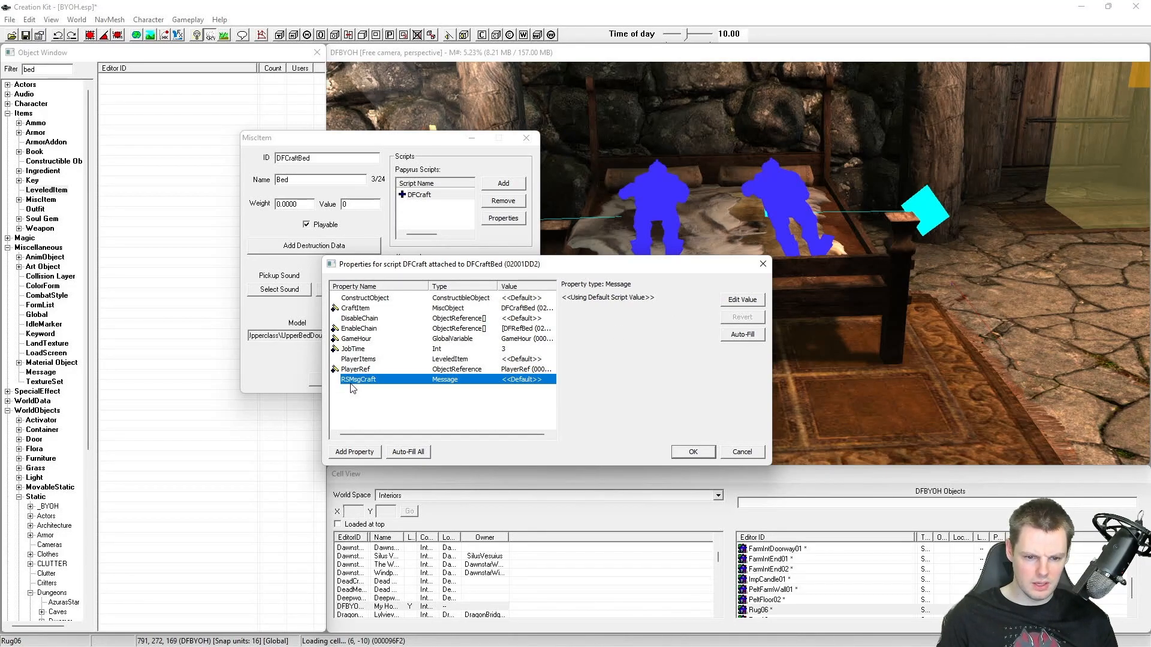
mouse_move(351, 388)
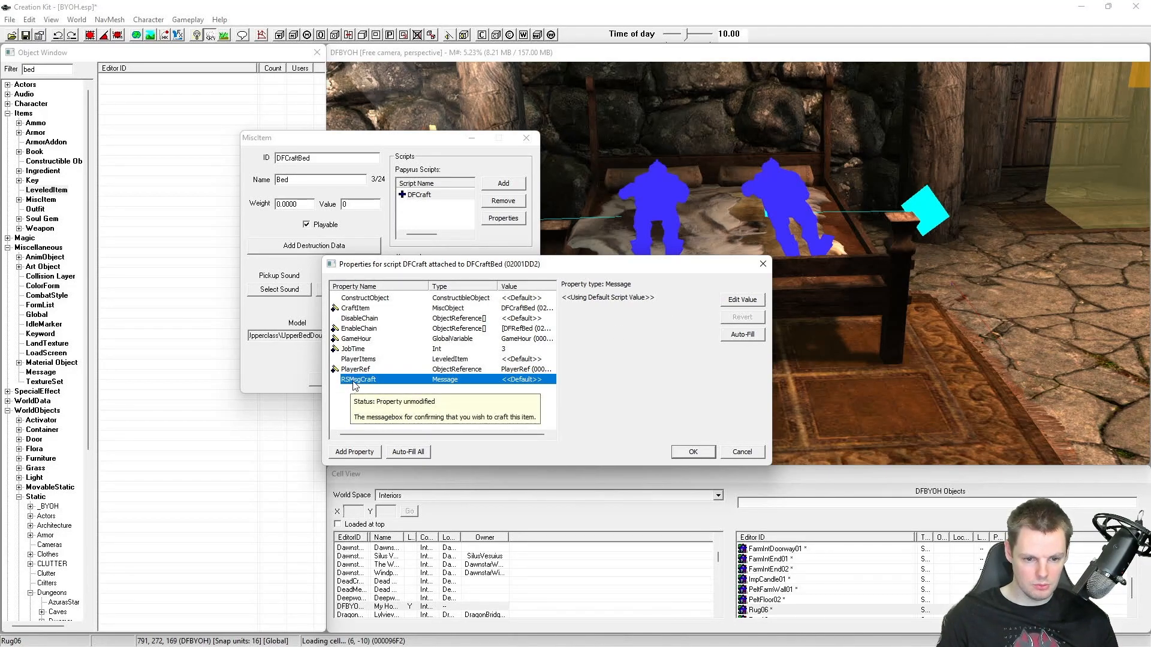
click(728, 303)
click(661, 303)
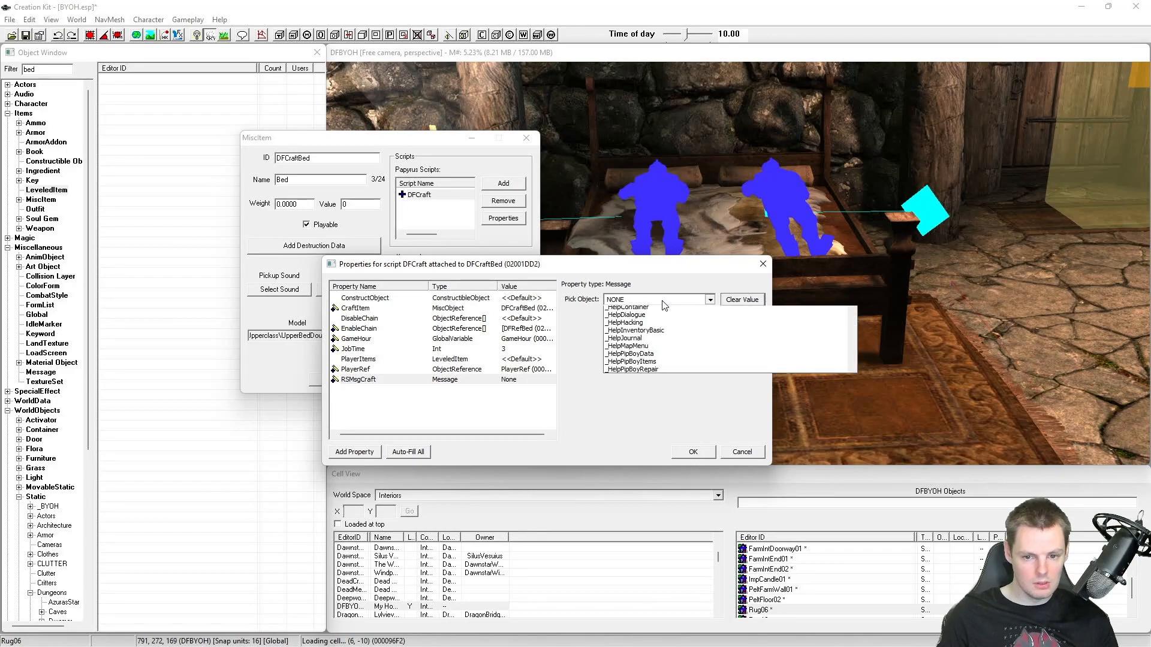
click(662, 300)
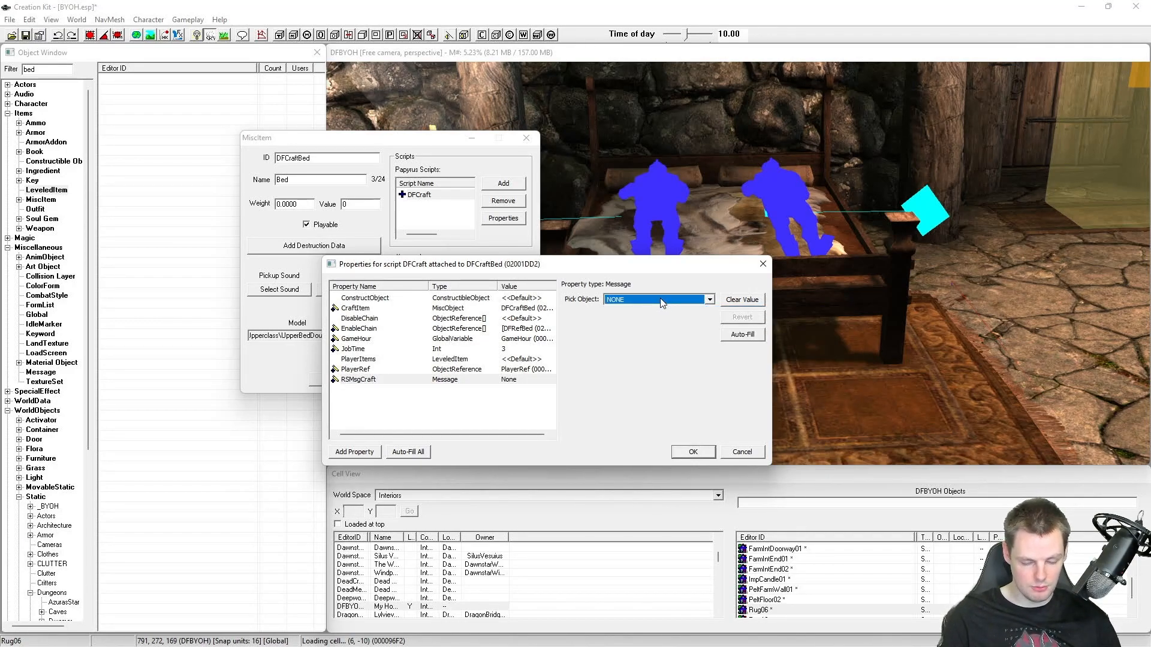
text(df)
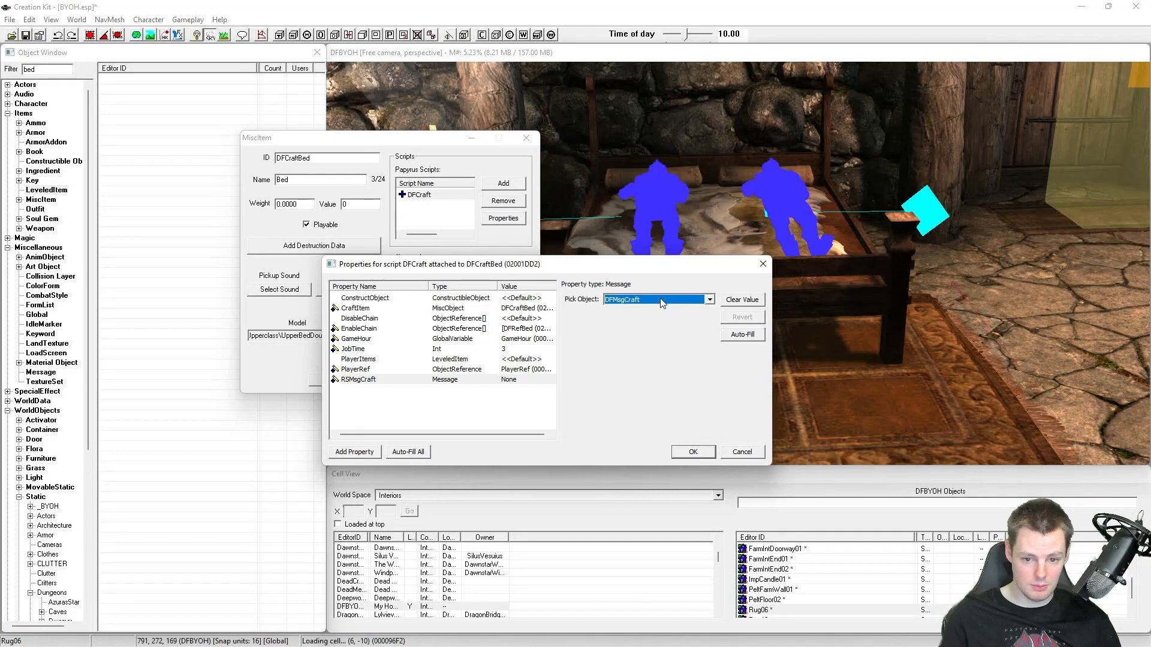
click(421, 300)
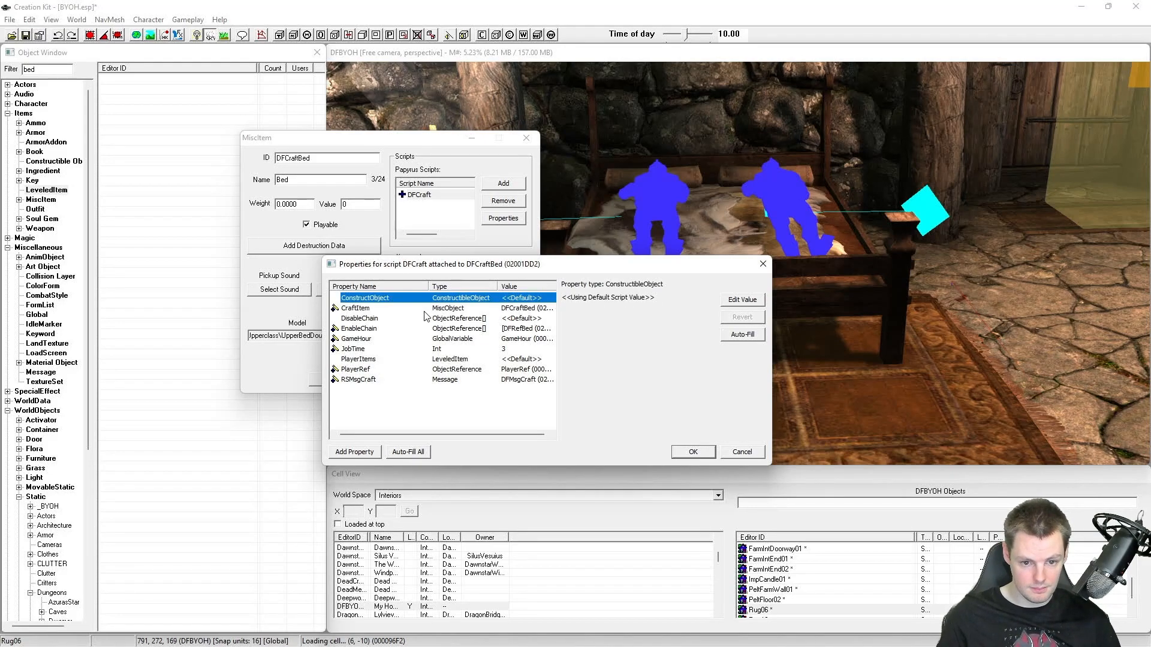
Step: Accept the DFCraft script properties and confirm the DFCraftBed item
click(376, 320)
click(378, 359)
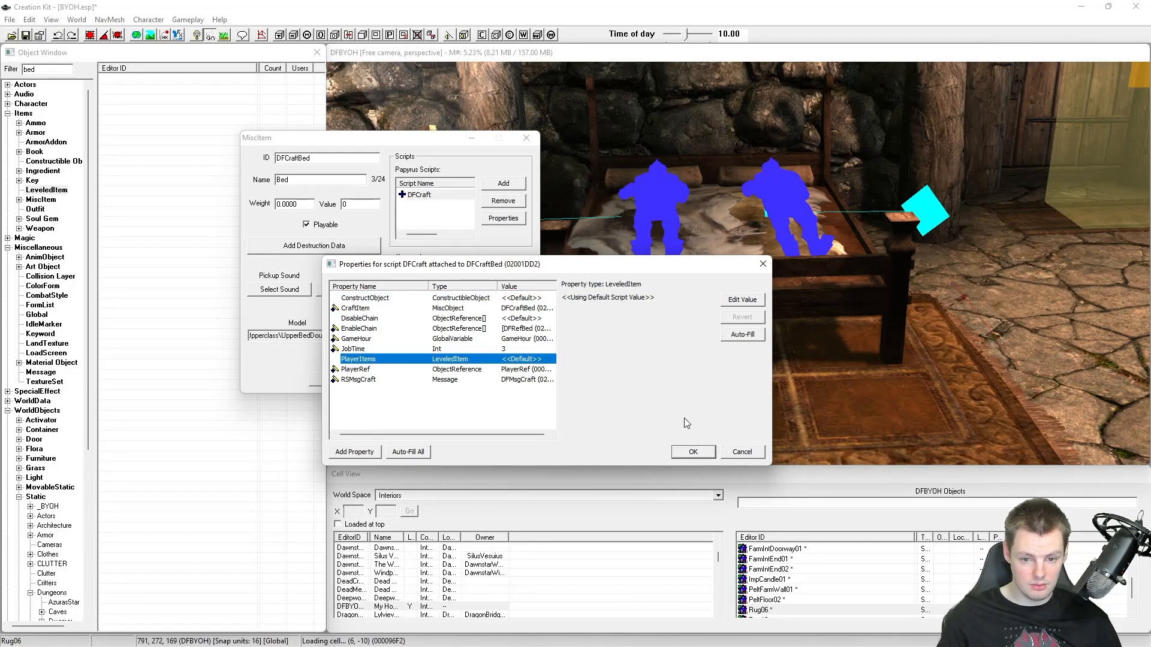
click(693, 452)
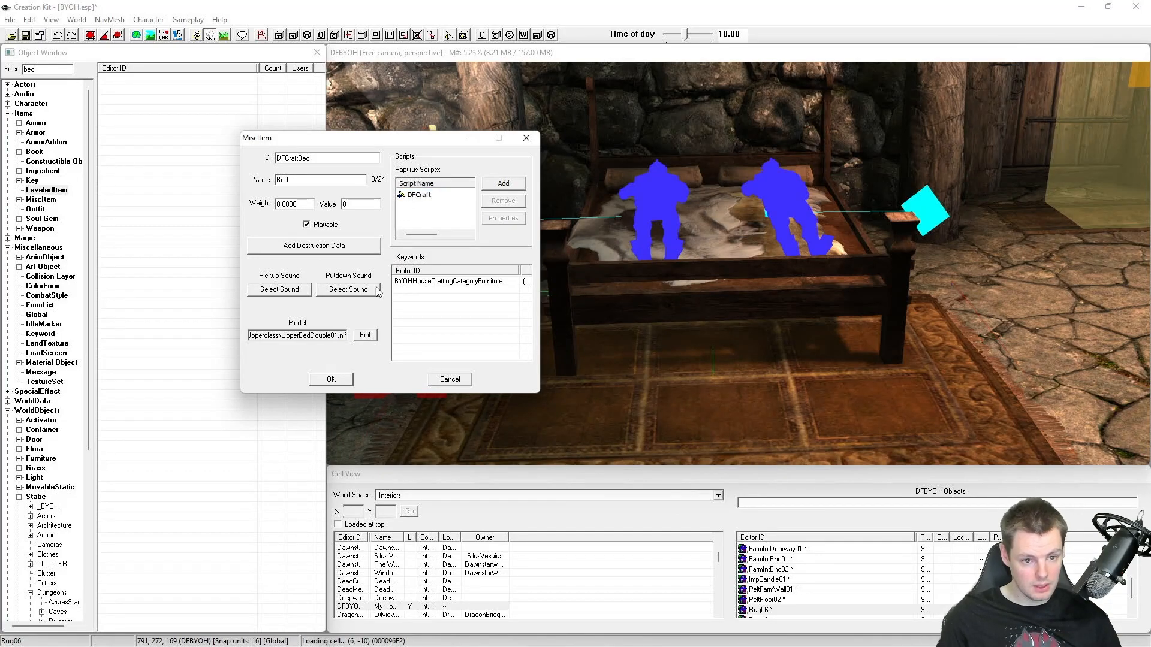
click(331, 378)
Step: Filter the misc items by "craft" and create a new MiscItem with ID DFBedSideTable and name Bedside Table
middle_drag(570, 286, 555, 288)
click(170, 145)
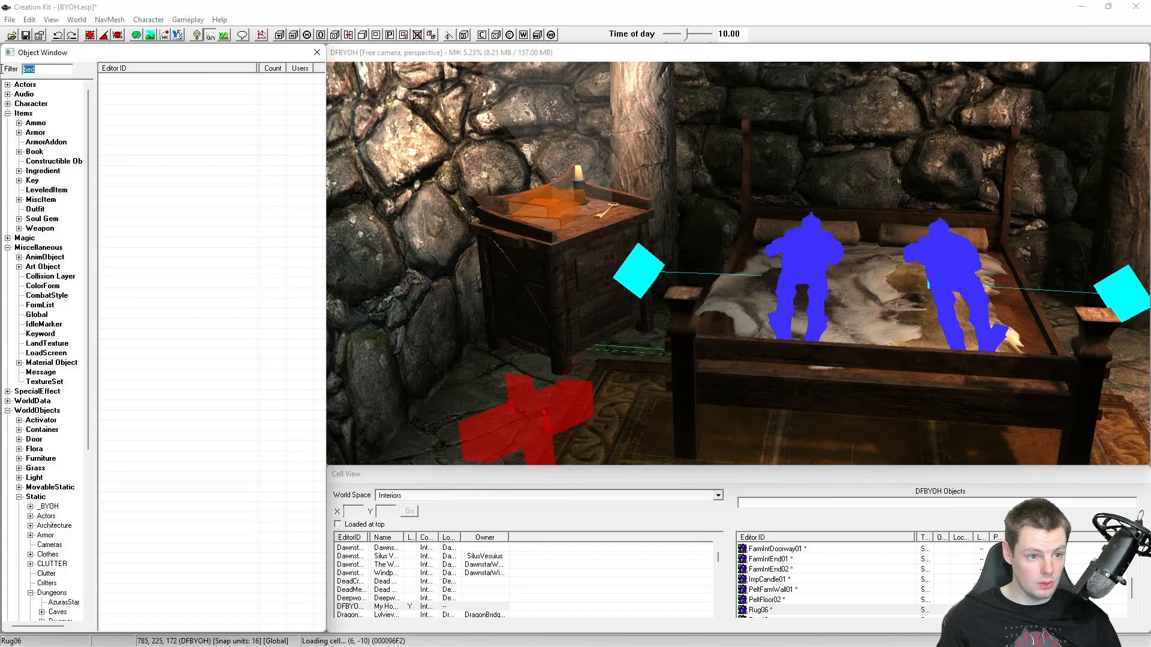
text(craft)
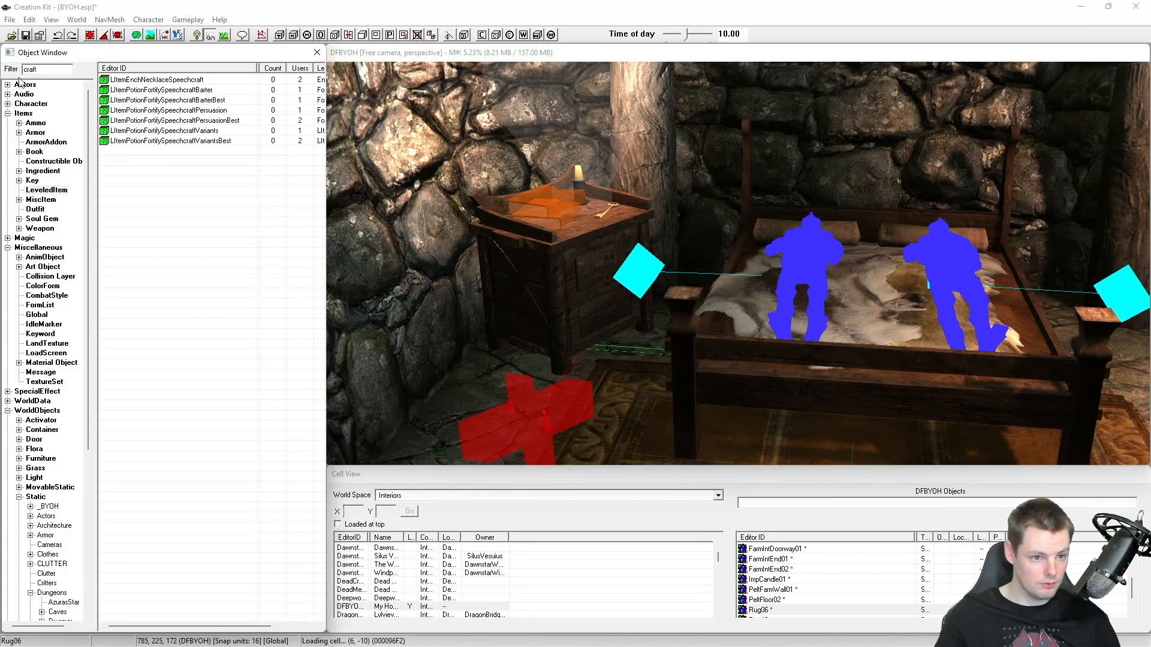
click(42, 201)
click(136, 136)
click(131, 81)
click(130, 97)
right_click(139, 96)
click(153, 101)
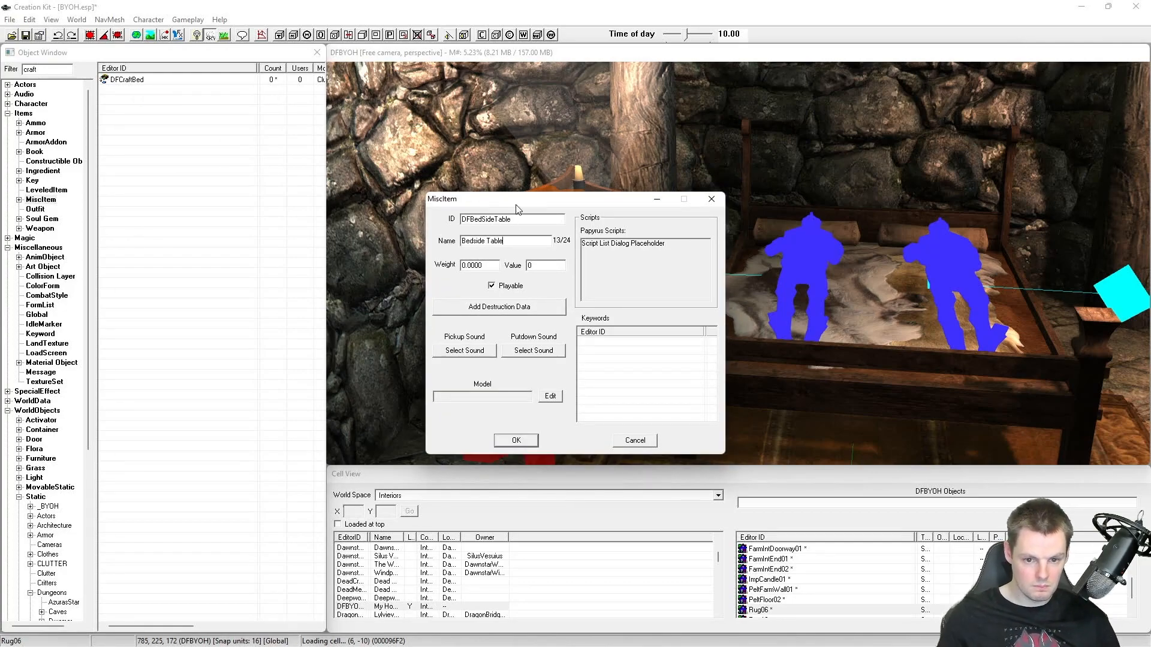
Step: Copy the model path from the base container of the end table beside the bed
drag(508, 209, 219, 182)
double_click(550, 250)
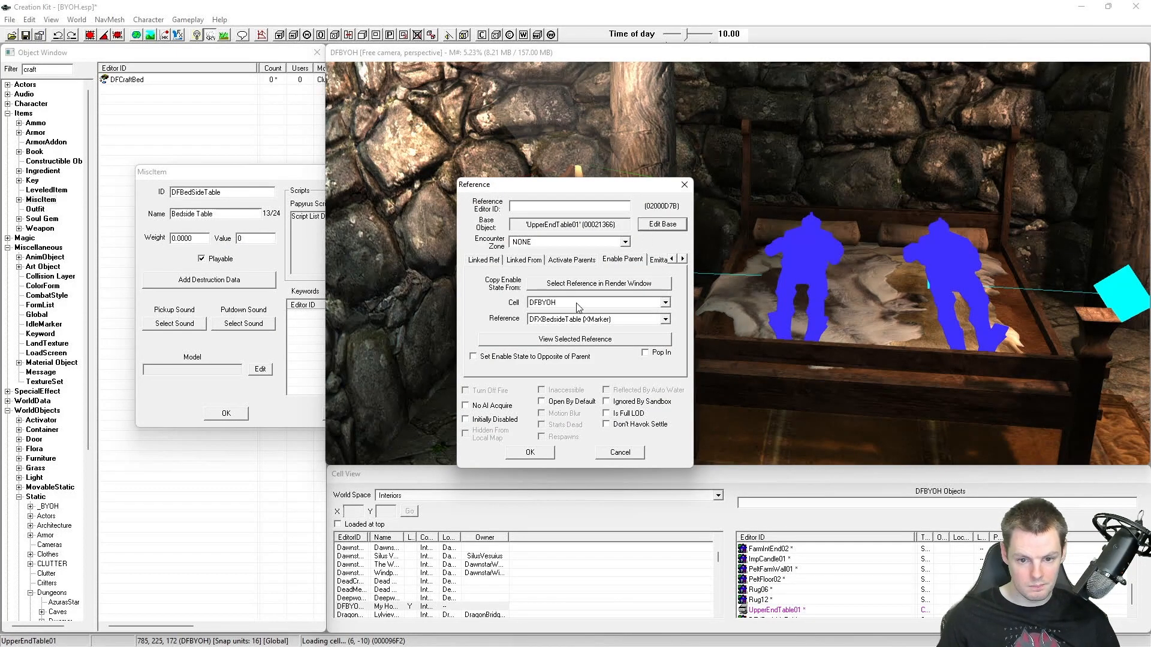
click(651, 226)
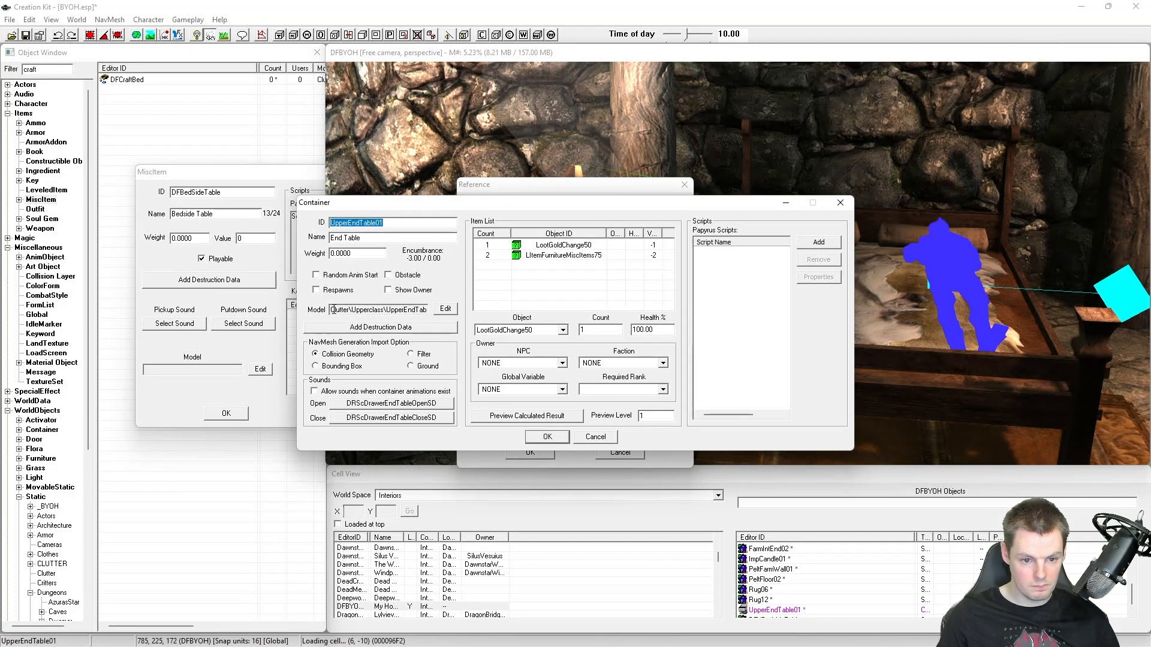
drag(333, 309, 397, 310)
right_click(398, 310)
click(420, 340)
key(Escape)
key(Escape)
Step: Set the bedside table item's model to the copied upper-class end table path
click(269, 369)
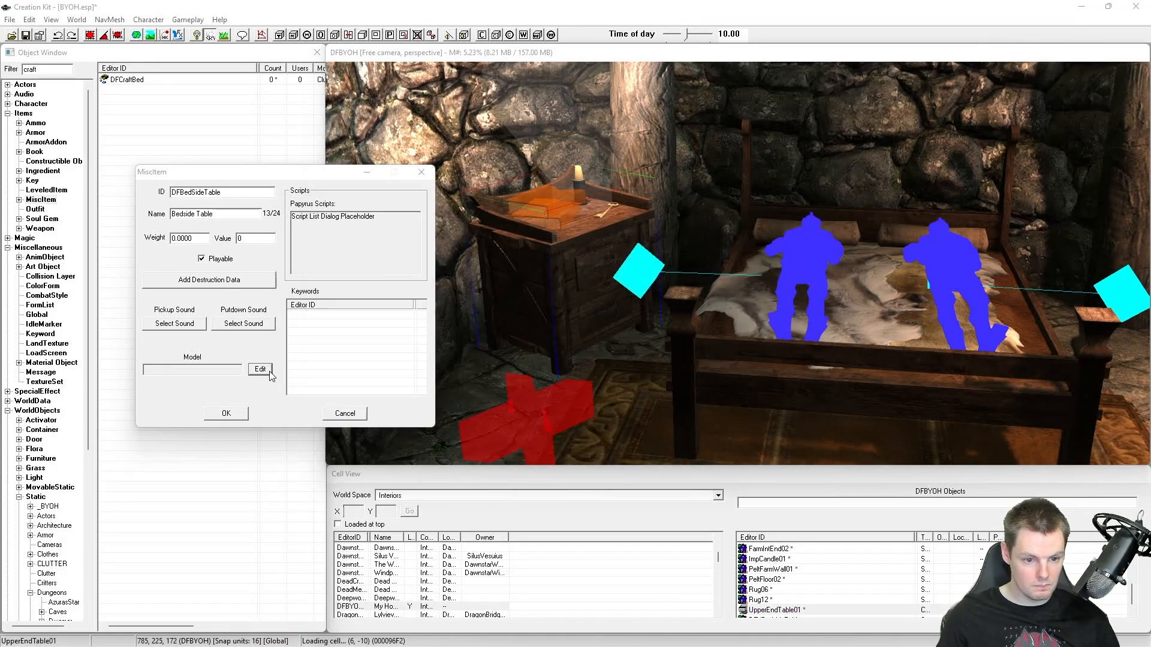
click(534, 239)
key(ctrl+v)
key(Return)
click(583, 439)
Step: Add the BYOHHouseCraftingCategoryFurniture keyword to the bedside table item and confirm the item
right_click(345, 346)
click(359, 359)
text(craft)
double_click(198, 248)
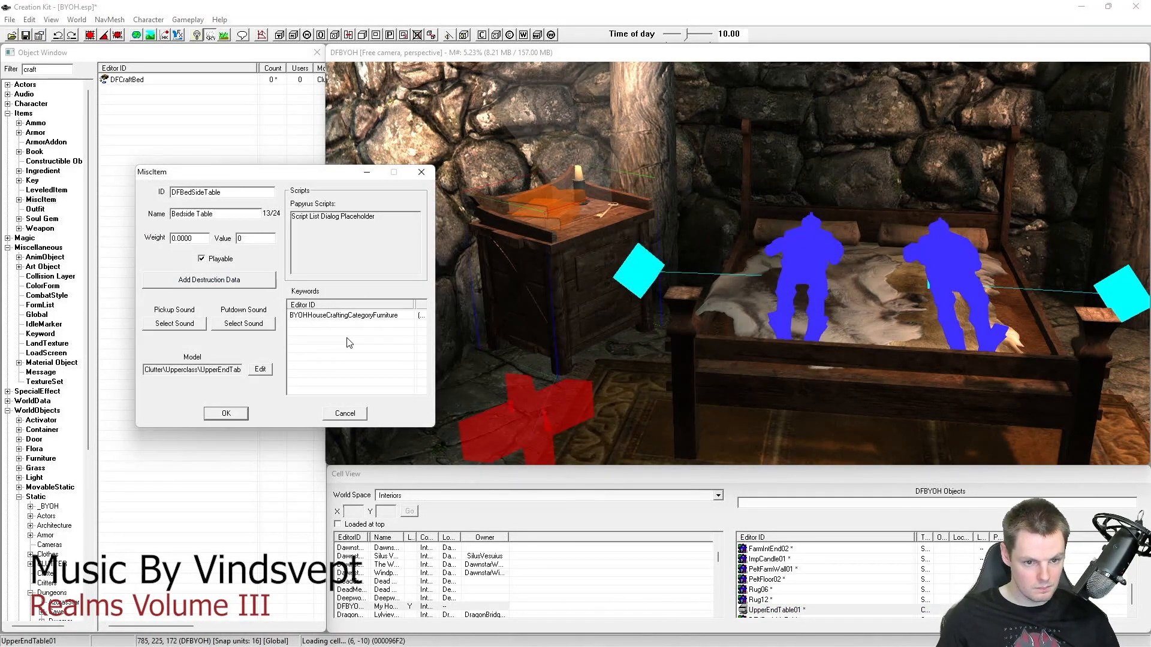
click(226, 413)
Step: Filter the object list by "bedside" and change the bedside table item's ID to DFCraftBedSideTable
double_click(33, 69)
text(bedside)
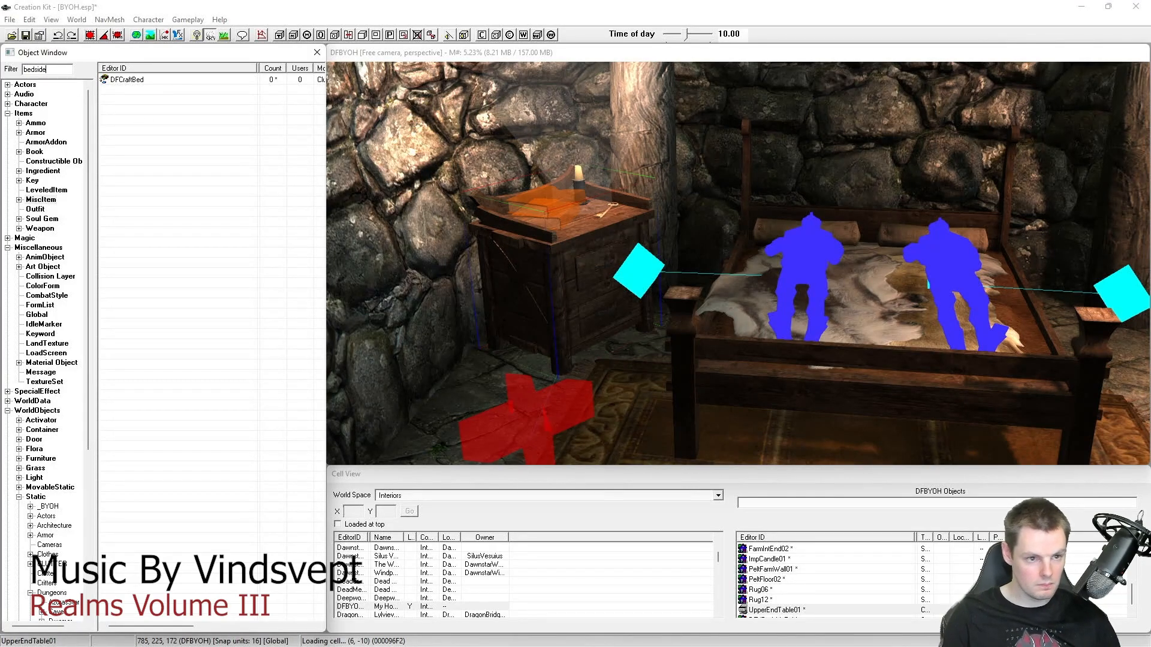
double_click(134, 79)
click(470, 219)
text(CraftBedSideTable)
key(Return)
key(Return)
Step: Attach the DFCraft script to DFCraftBedSideTable and auto-fill all matching properties
double_click(133, 79)
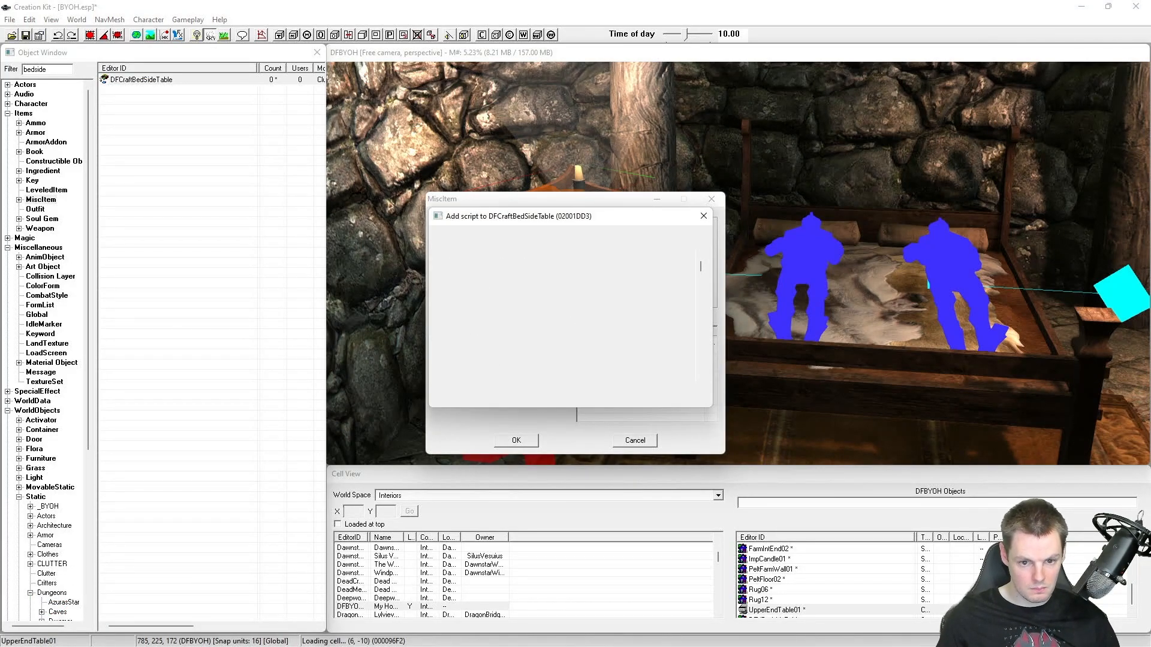
click(516, 440)
double_click(600, 255)
click(409, 452)
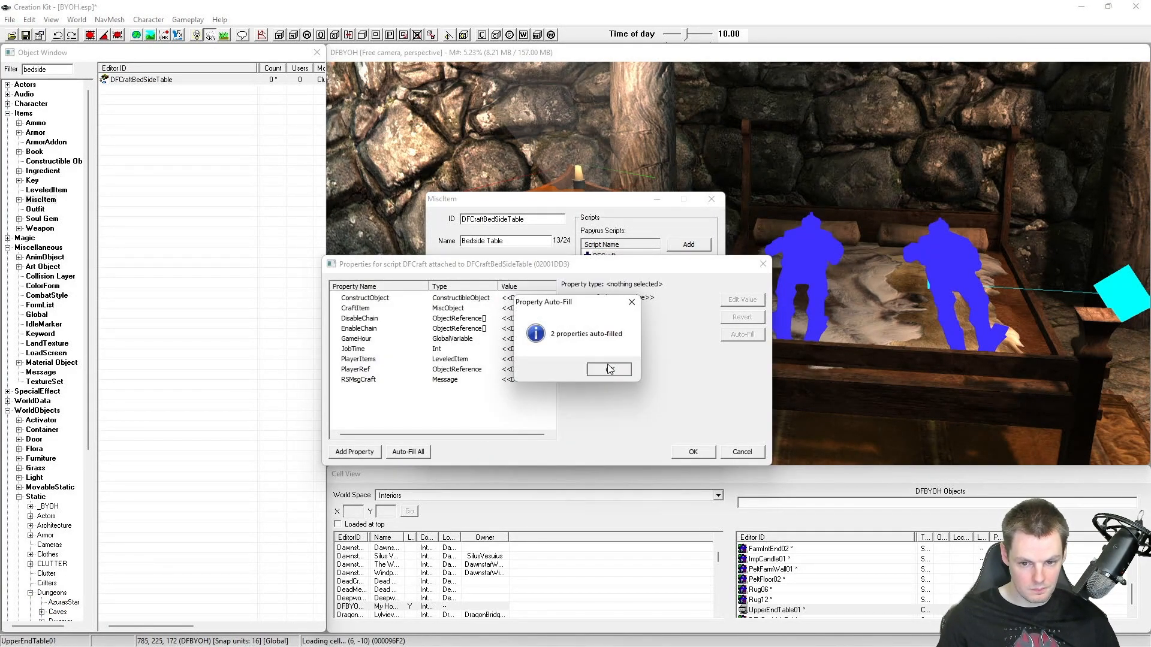
click(609, 368)
Step: Set CraftItem to DFCraftBedSideTable and add the DFXBedsideTable marker from cell DFBYOH to EnableChain
click(355, 308)
click(657, 299)
click(656, 322)
click(366, 319)
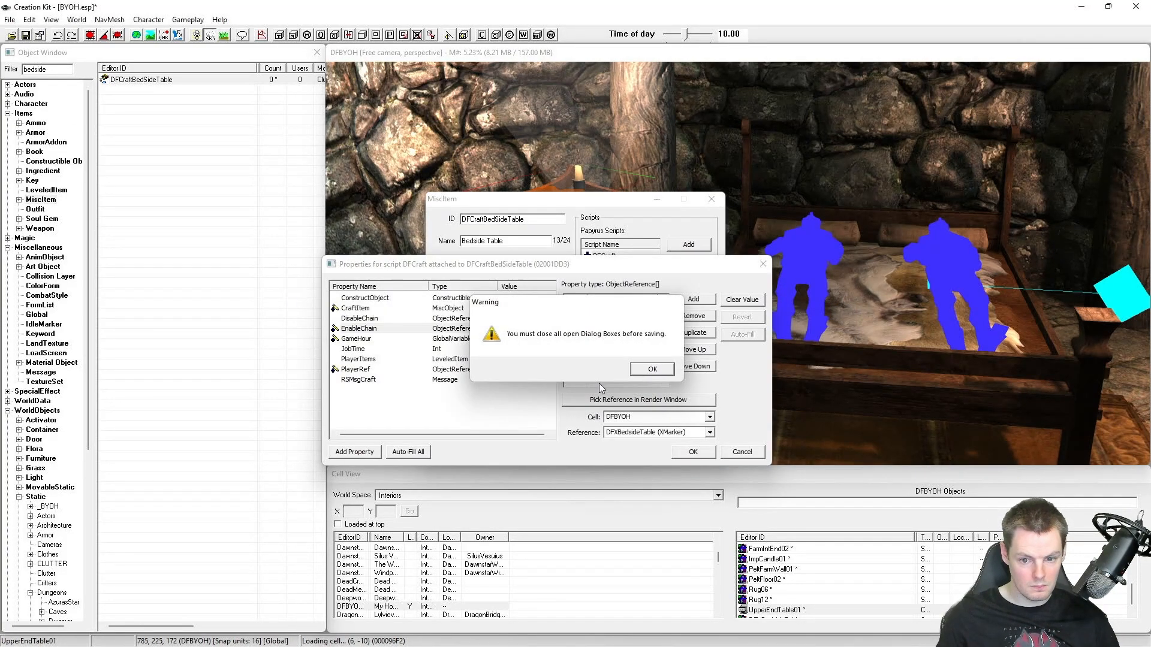
click(599, 379)
Step: Set the script's JobTime to 2 and its RSMsgCraft property to DFMsgCraft
click(489, 349)
click(739, 301)
text(2)
click(402, 361)
click(385, 379)
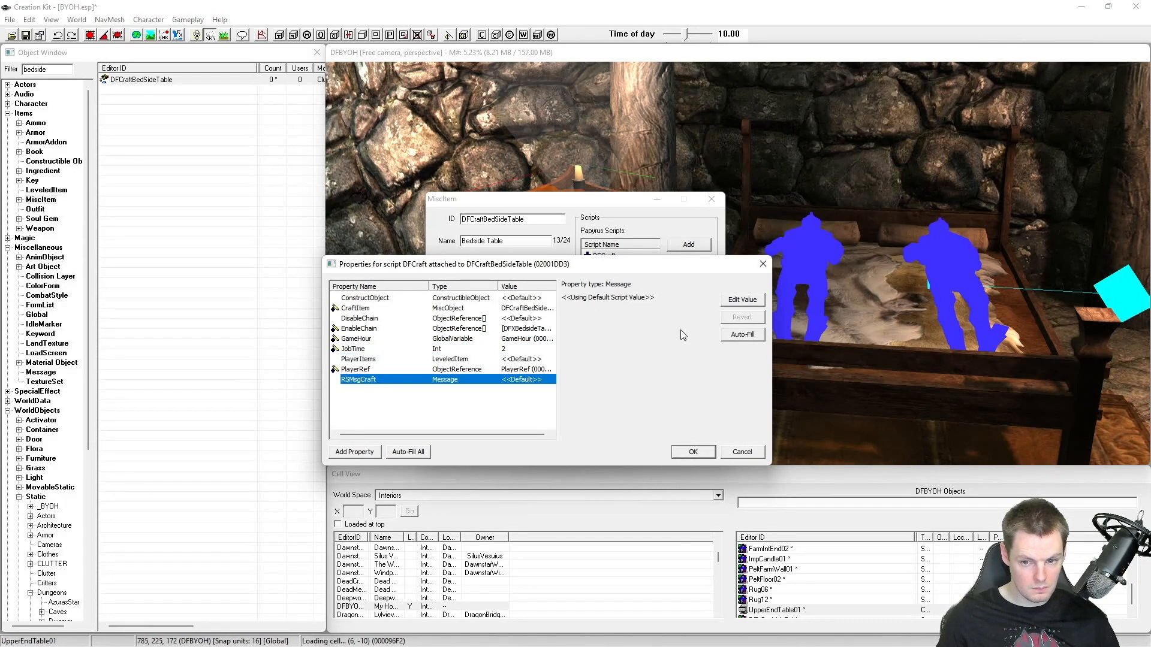
click(742, 299)
click(385, 299)
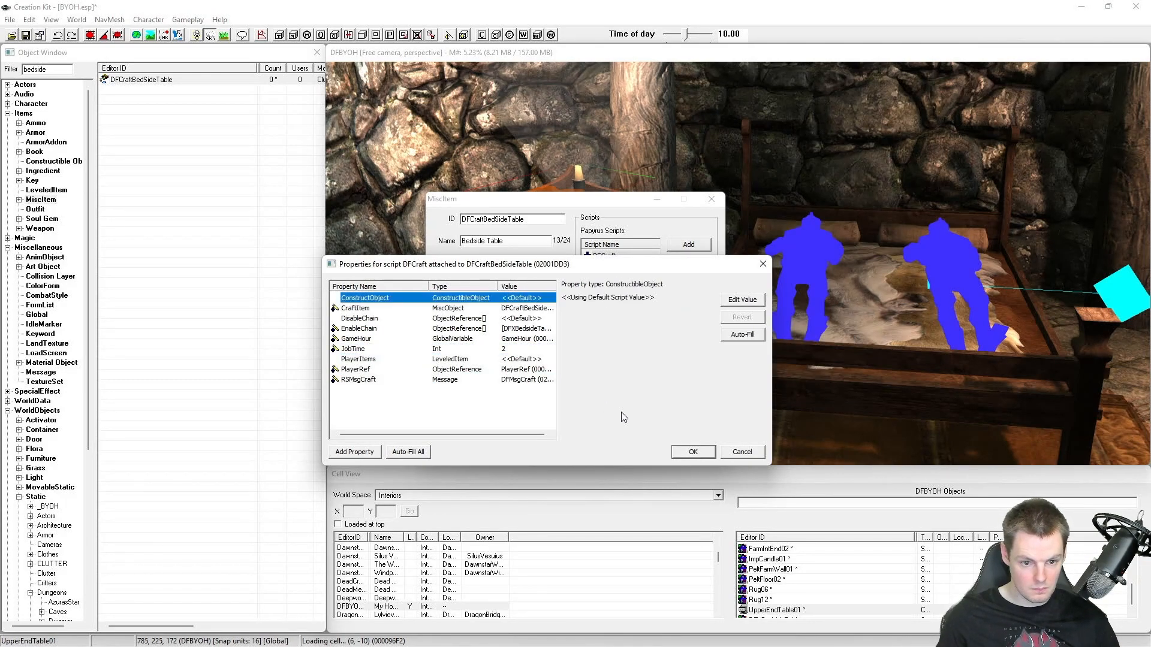
Step: Accept the script properties, confirm the bedside table item and save the BYOH.esp plugin
click(690, 448)
click(511, 439)
scroll(657, 311, down, 3)
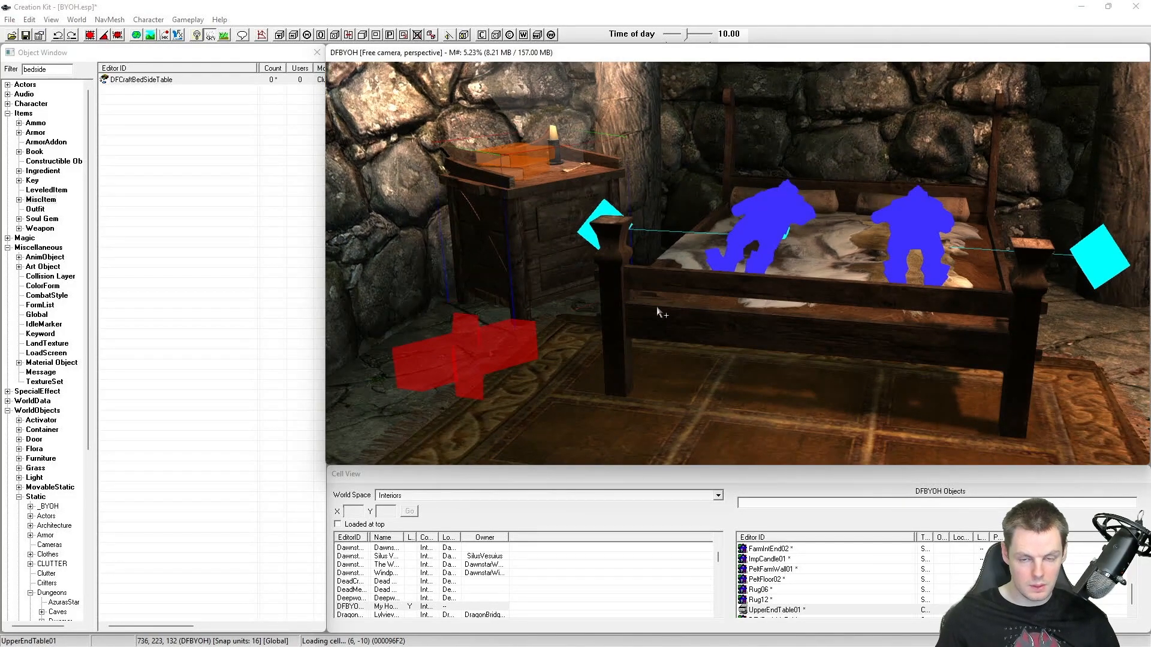
shift+middle_drag(689, 296, 674, 296)
click(177, 104)
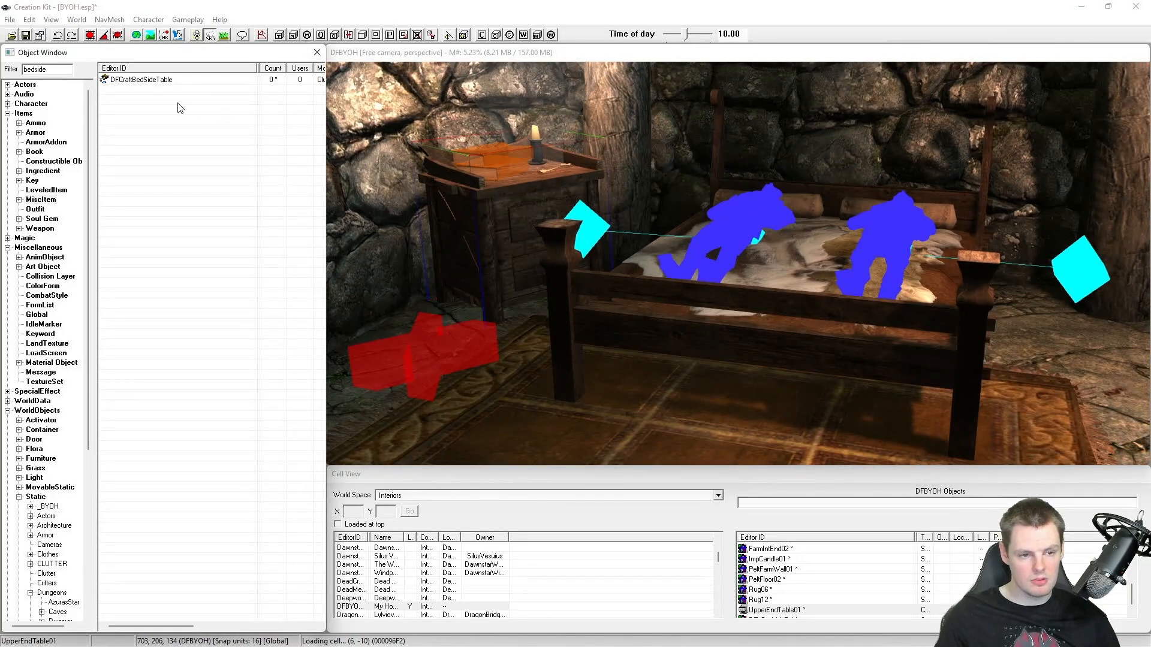
click(150, 81)
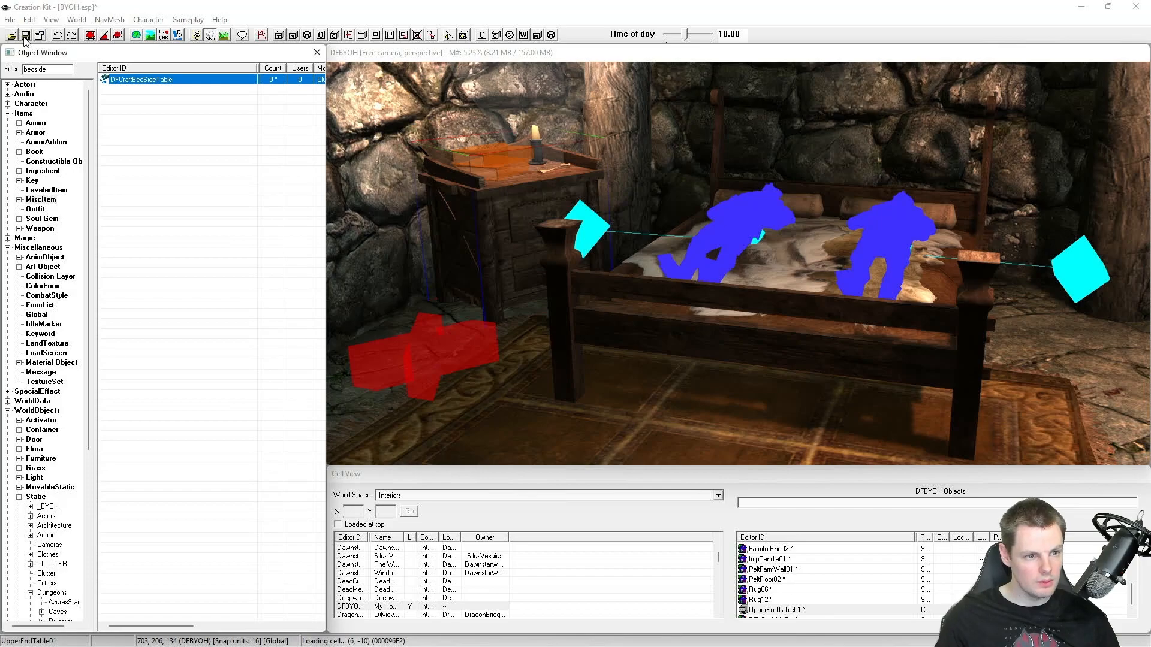
click(26, 35)
Step: Create a new constructible object with the ID DFConstructBed
shift+middle_drag(594, 209, 665, 223)
scroll(565, 214, down, 3)
click(614, 235)
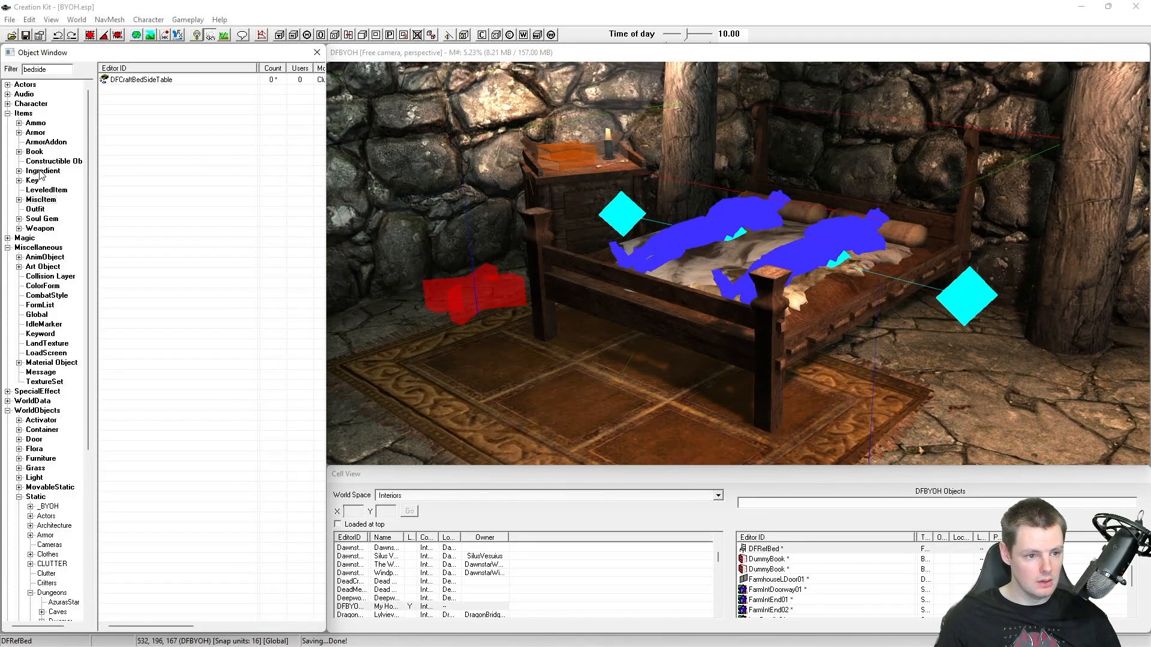
double_click(46, 69)
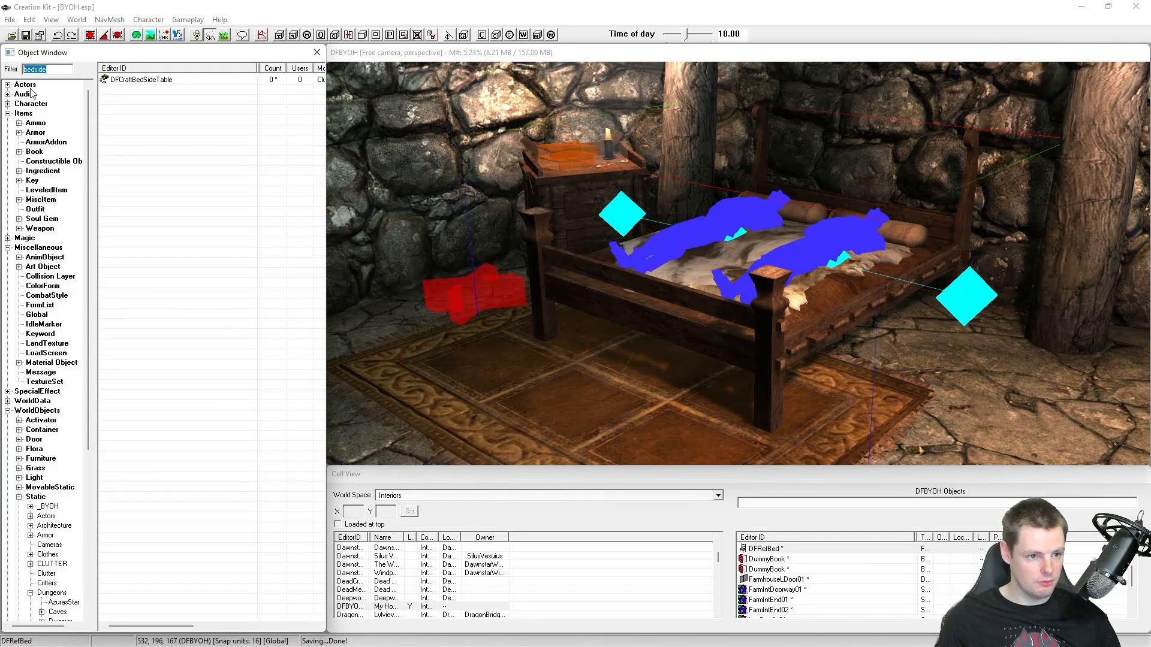
click(53, 162)
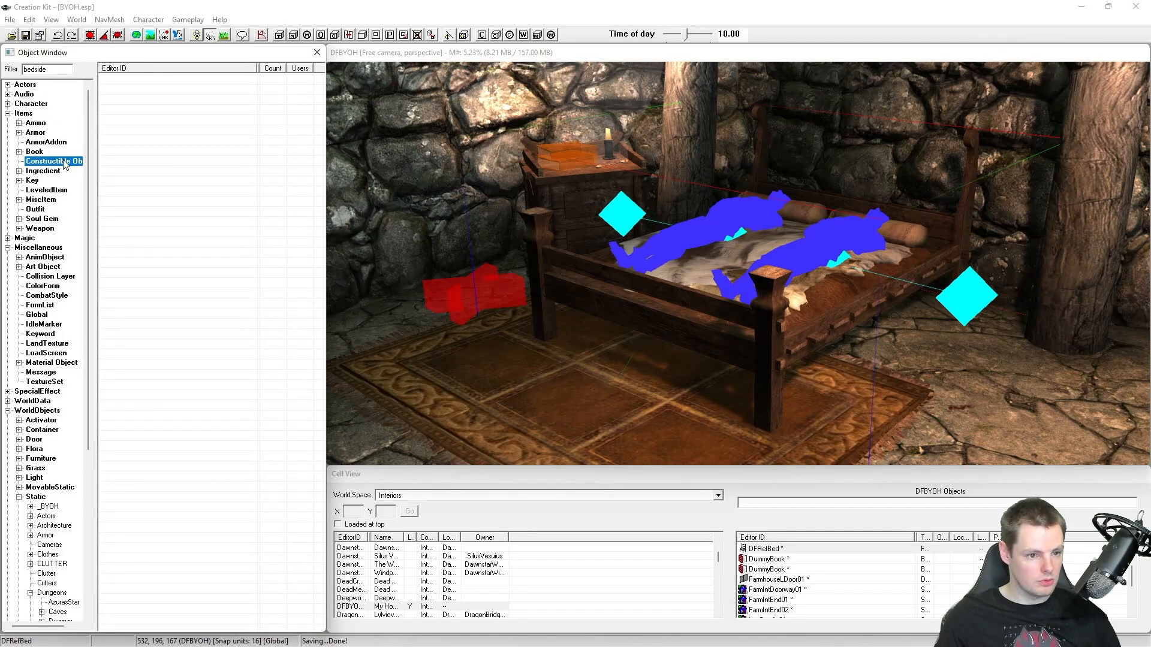
right_click(137, 137)
click(285, 203)
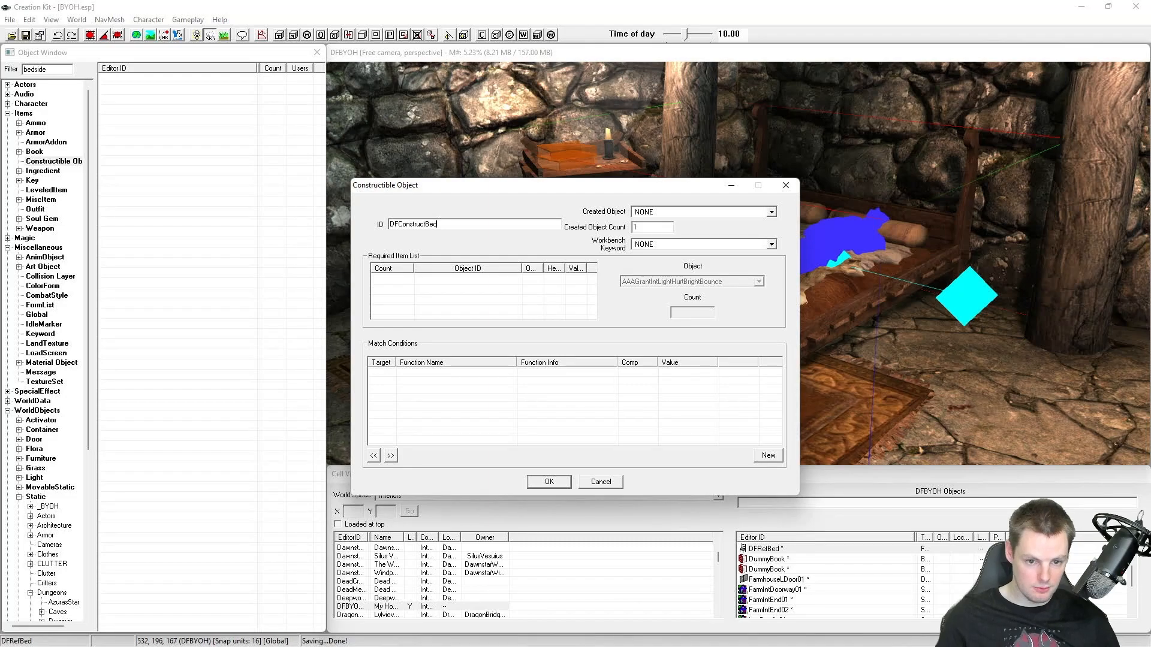
Step: Set the recipe's created object to DFCraftBed and its workbench keyword to DFKeywordCraft
click(685, 211)
click(687, 212)
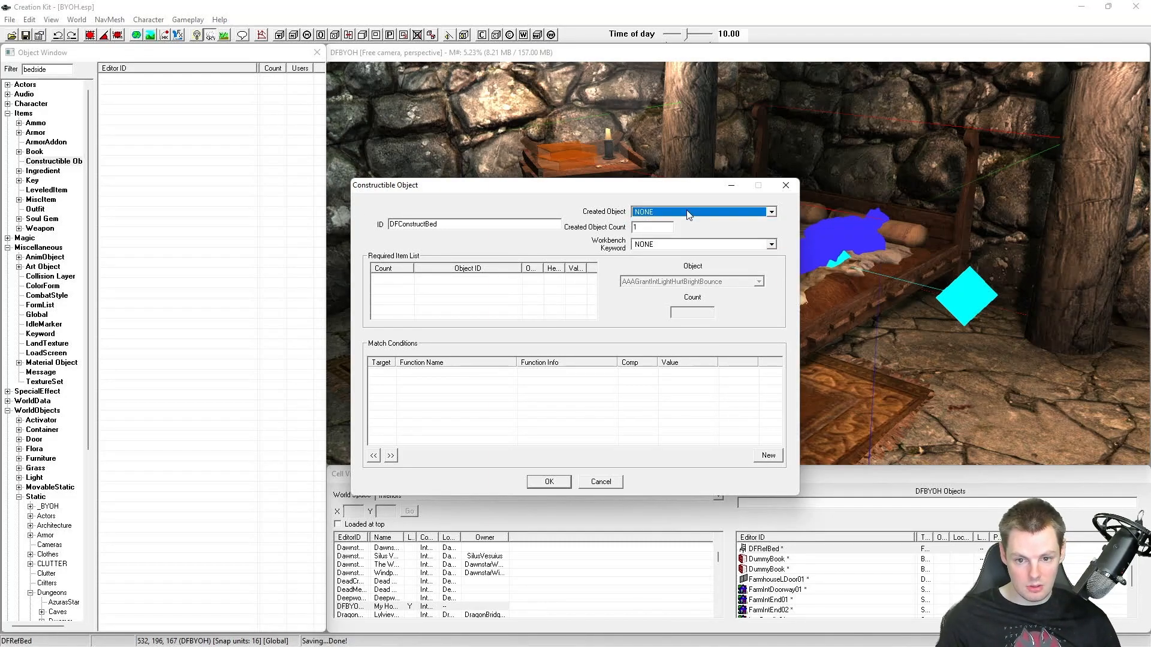
text(df)
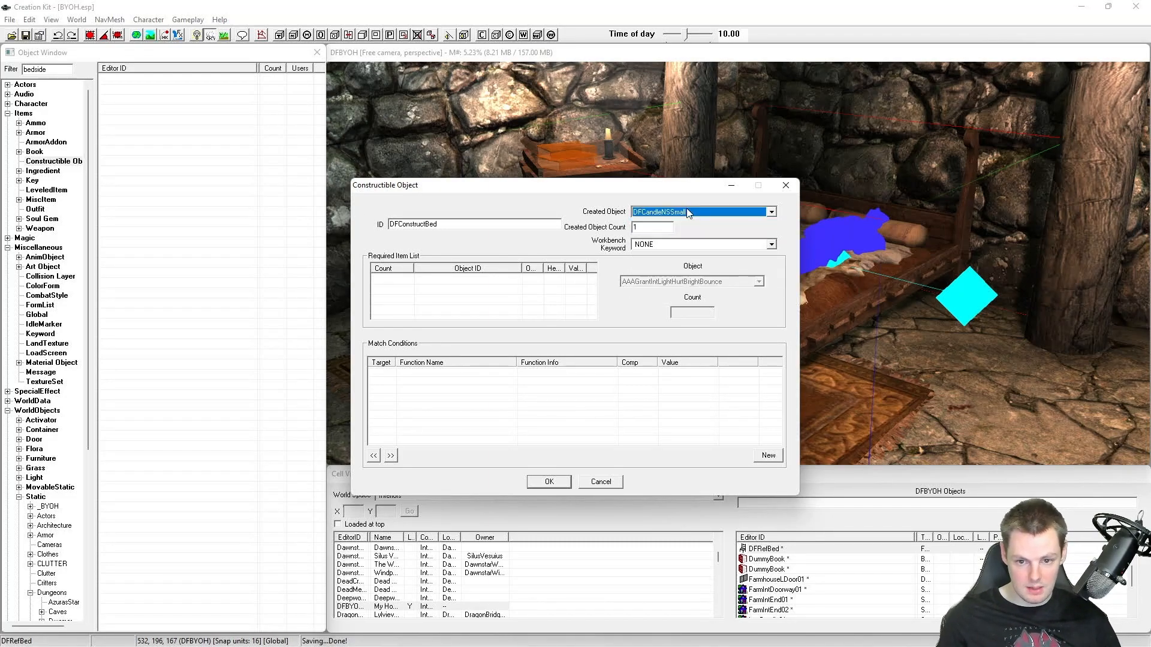
text(raftBed)
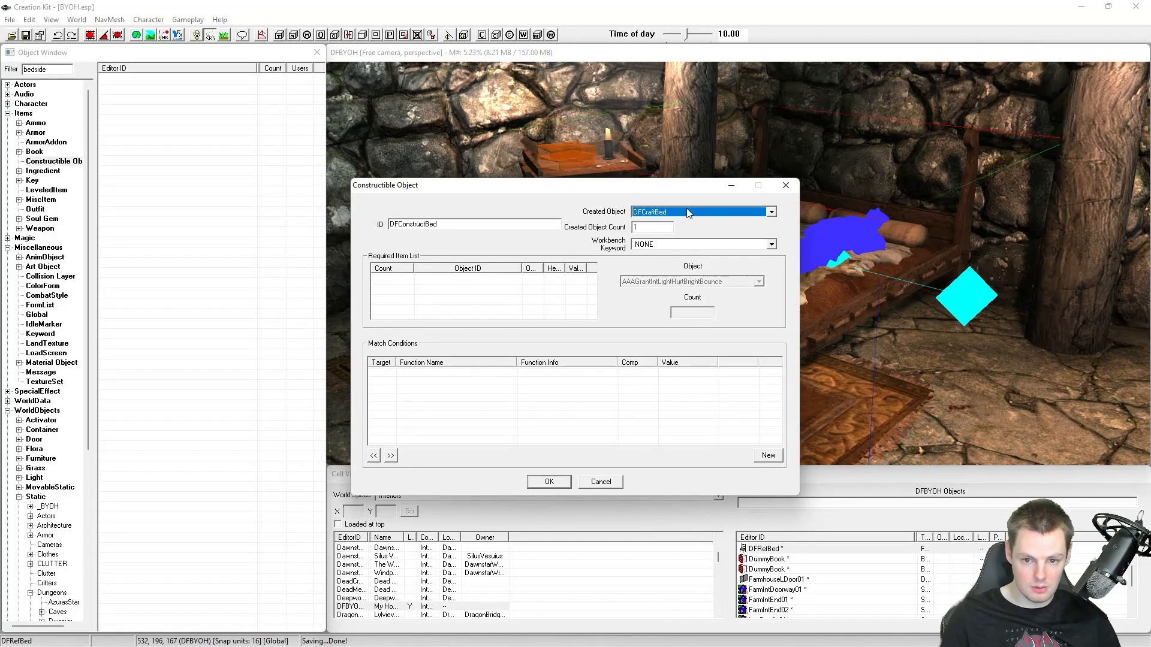
click(647, 228)
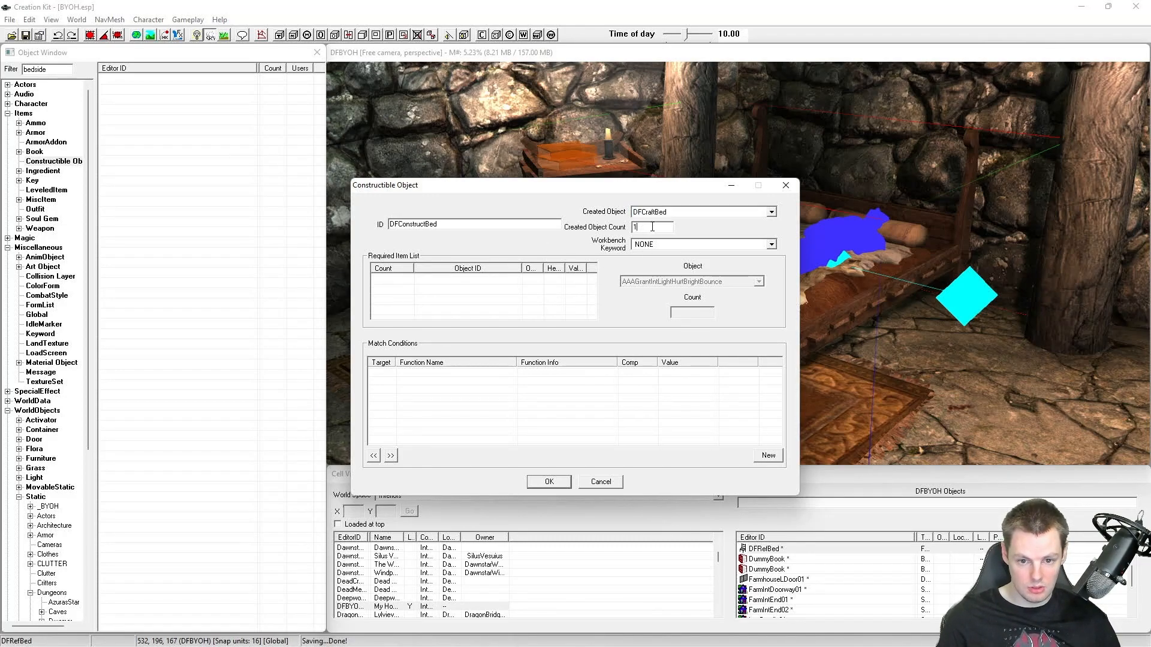
click(676, 245)
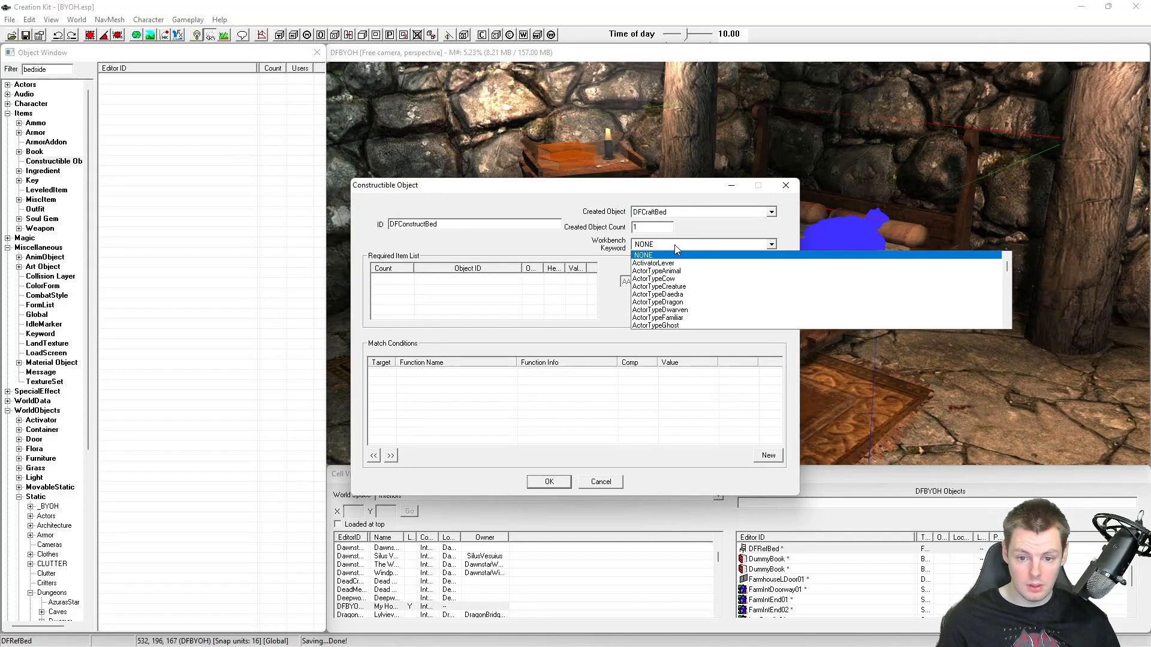
click(674, 246)
text(df)
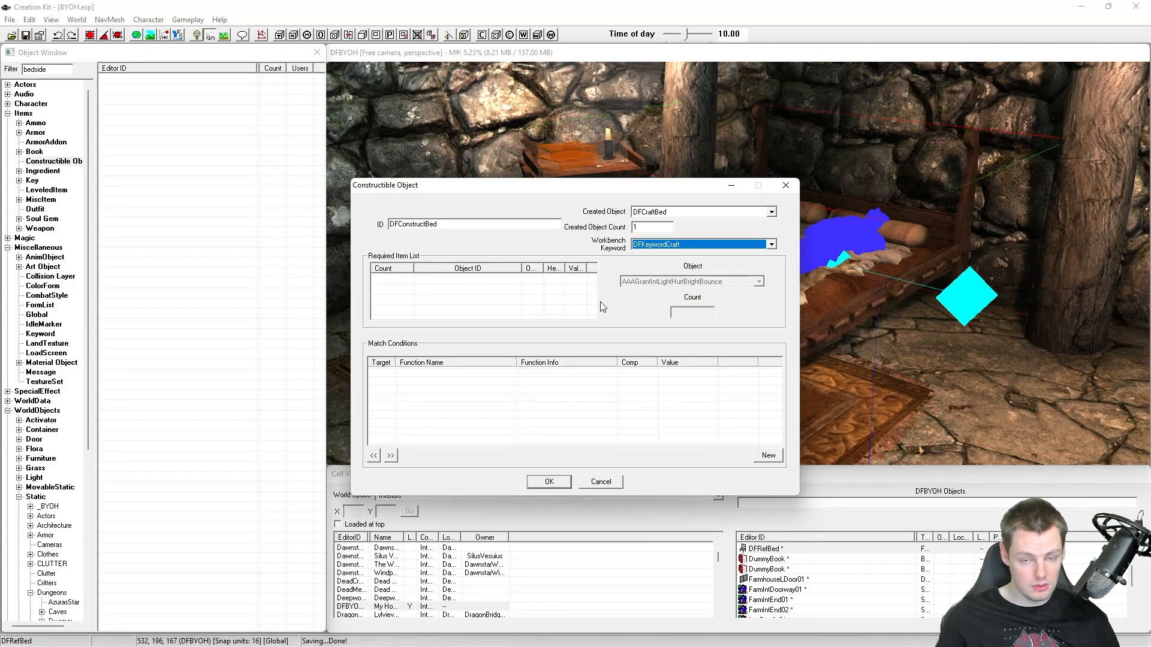
Step: Add Firewood01 to the bed recipe's required item list
click(522, 300)
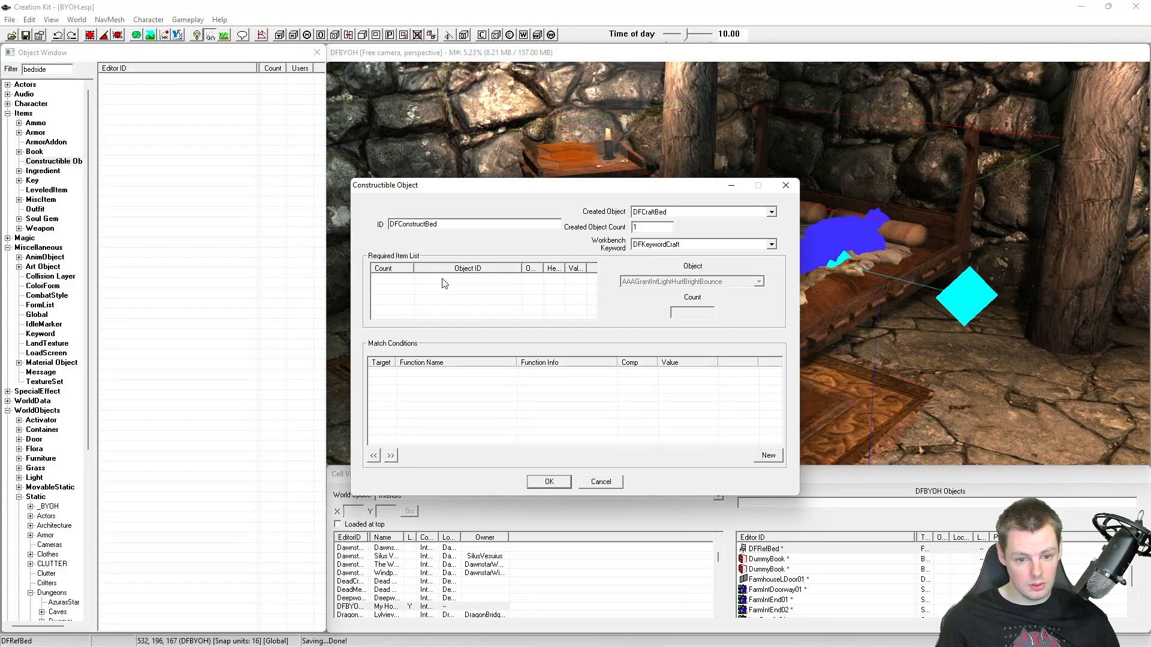
right_click(498, 297)
click(527, 303)
click(645, 283)
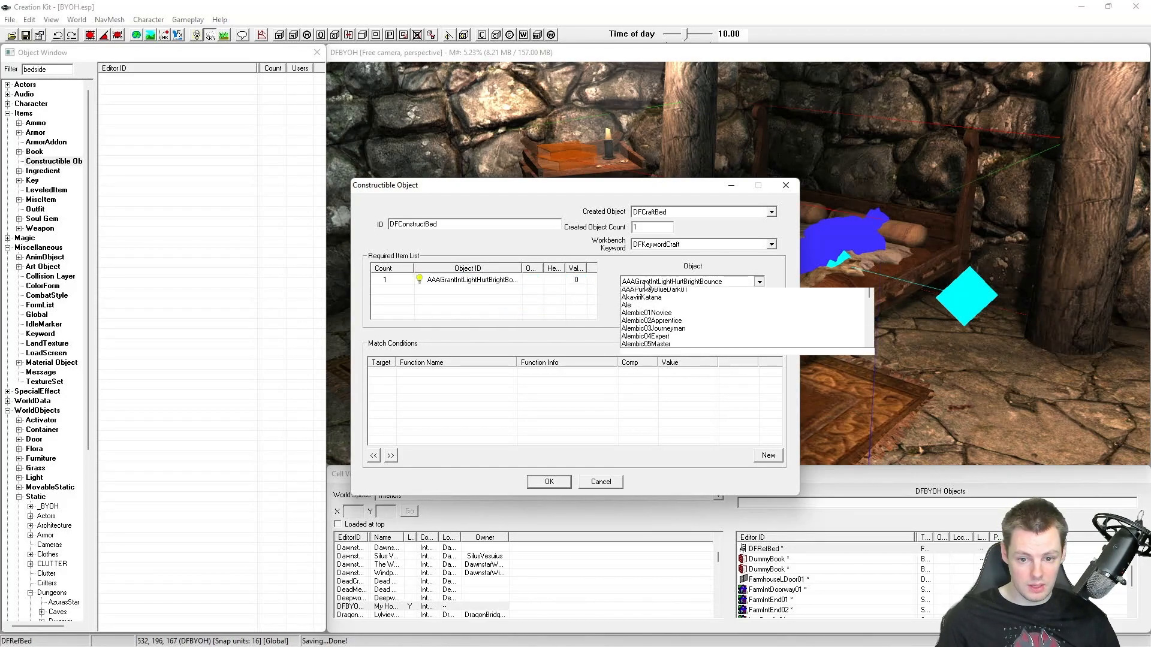
click(646, 283)
text(firew)
Step: Add BYOHMaterialNails as a second required item of the bed recipe
right_click(566, 294)
click(590, 301)
text(b)
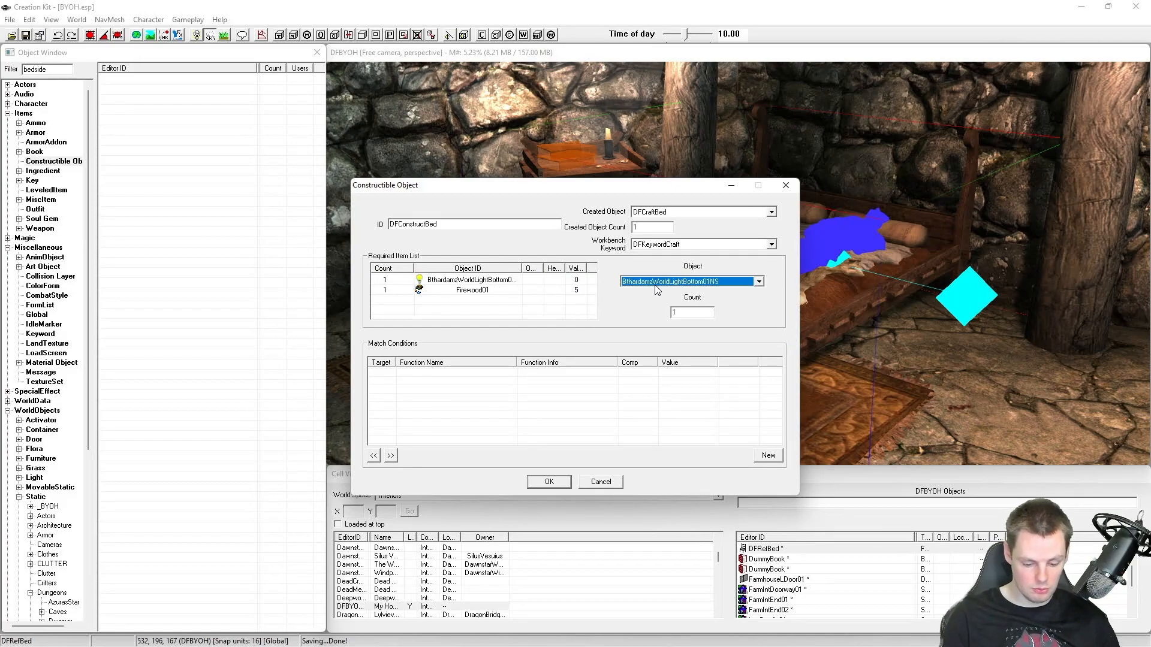
text(yohmaterialclay)
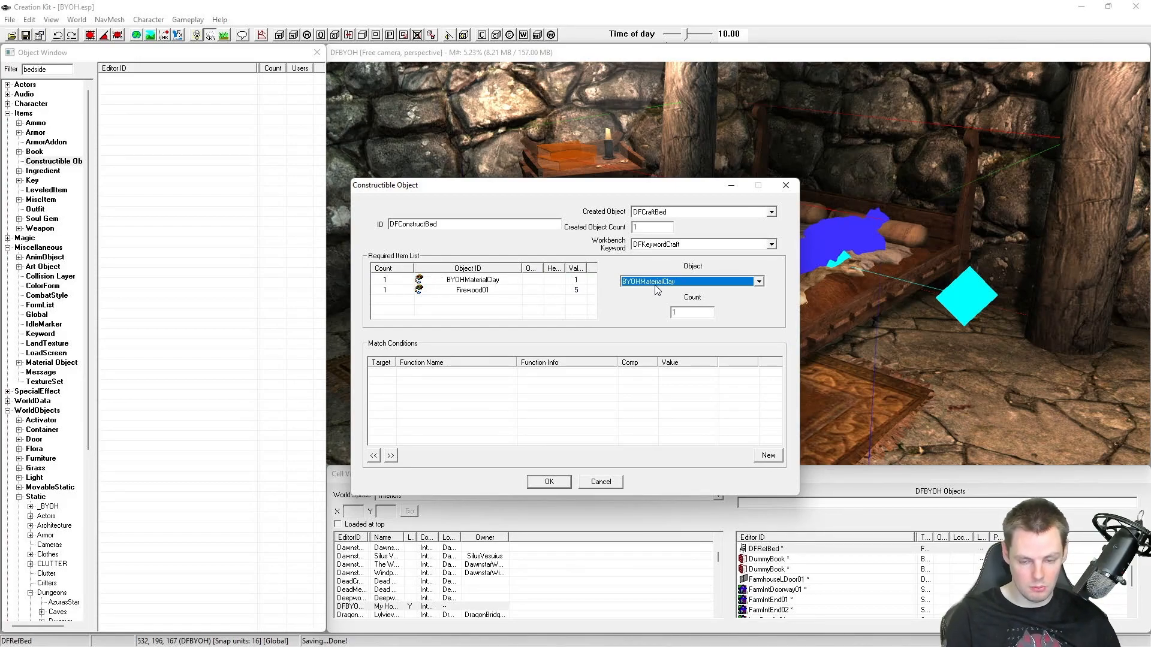
text(nails)
click(476, 290)
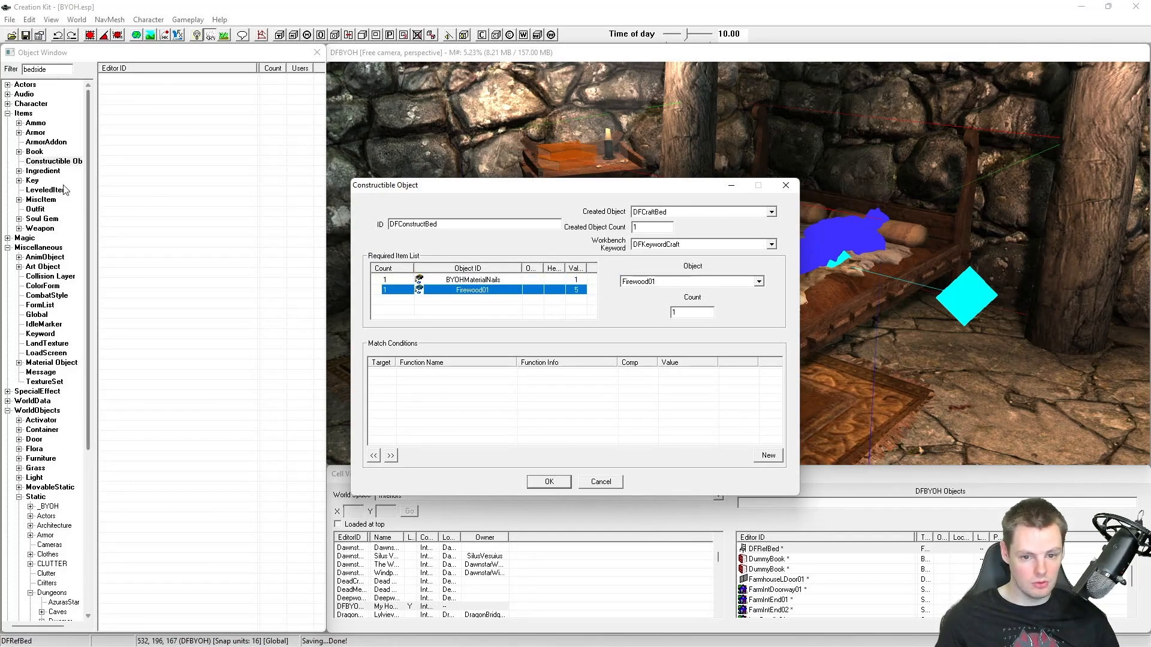
click(473, 281)
click(665, 311)
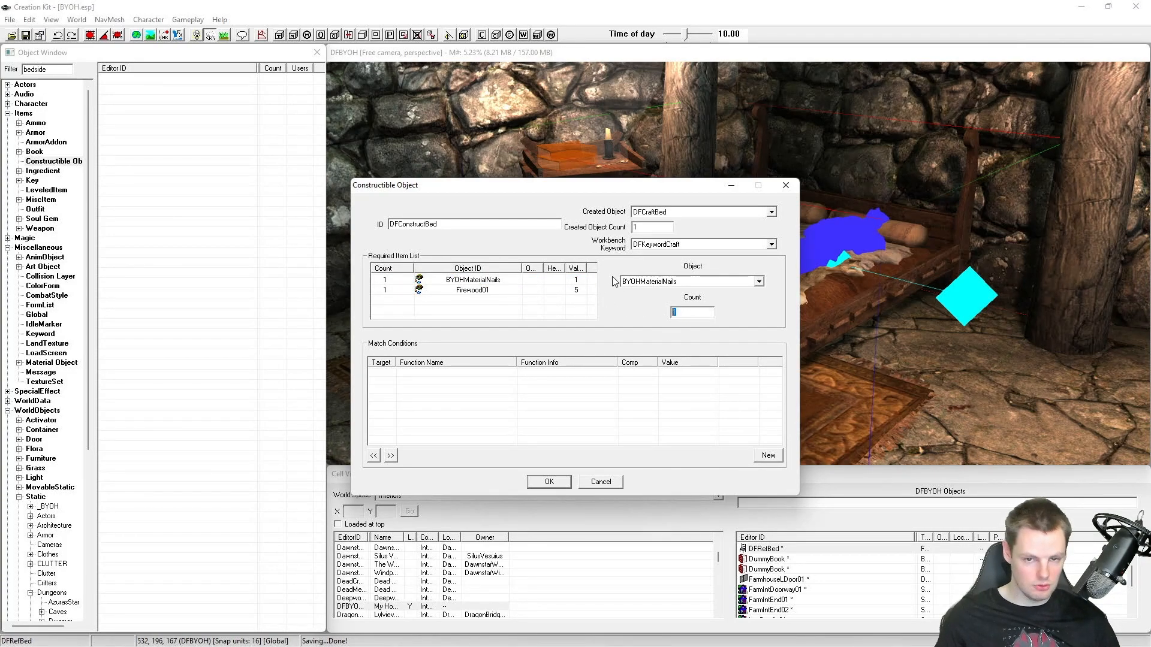
text(3)
Step: Set the required counts to 3 for Firewood01 and 1 for BYOHMaterialNails
click(489, 291)
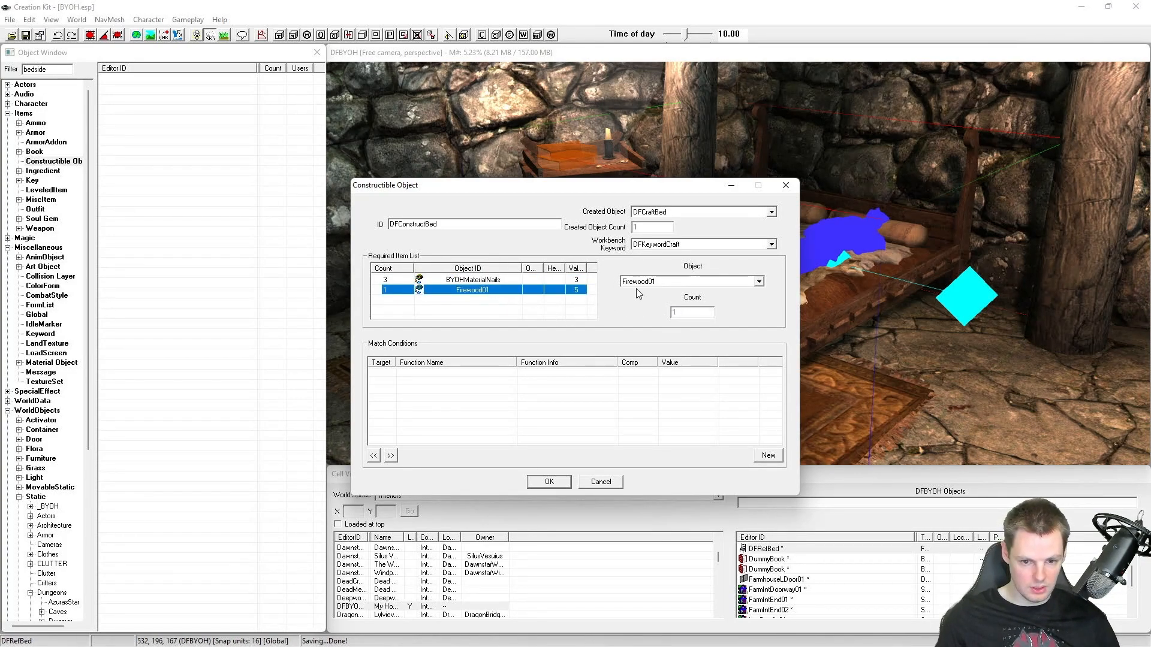
text(3)
click(471, 280)
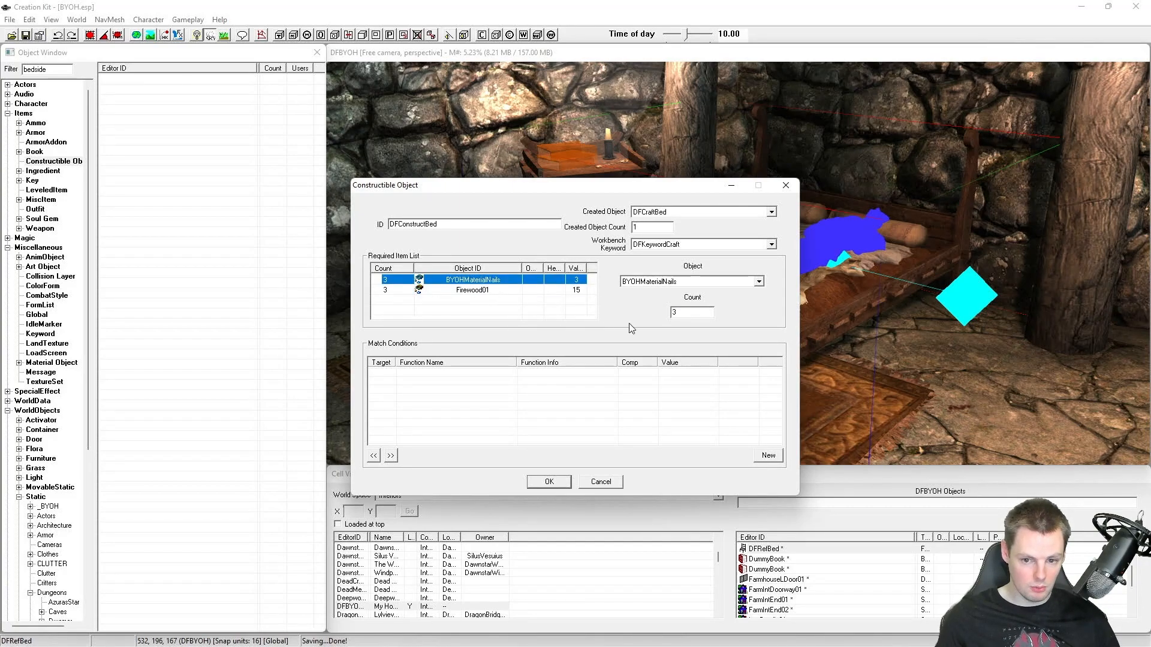
text(1)
click(496, 292)
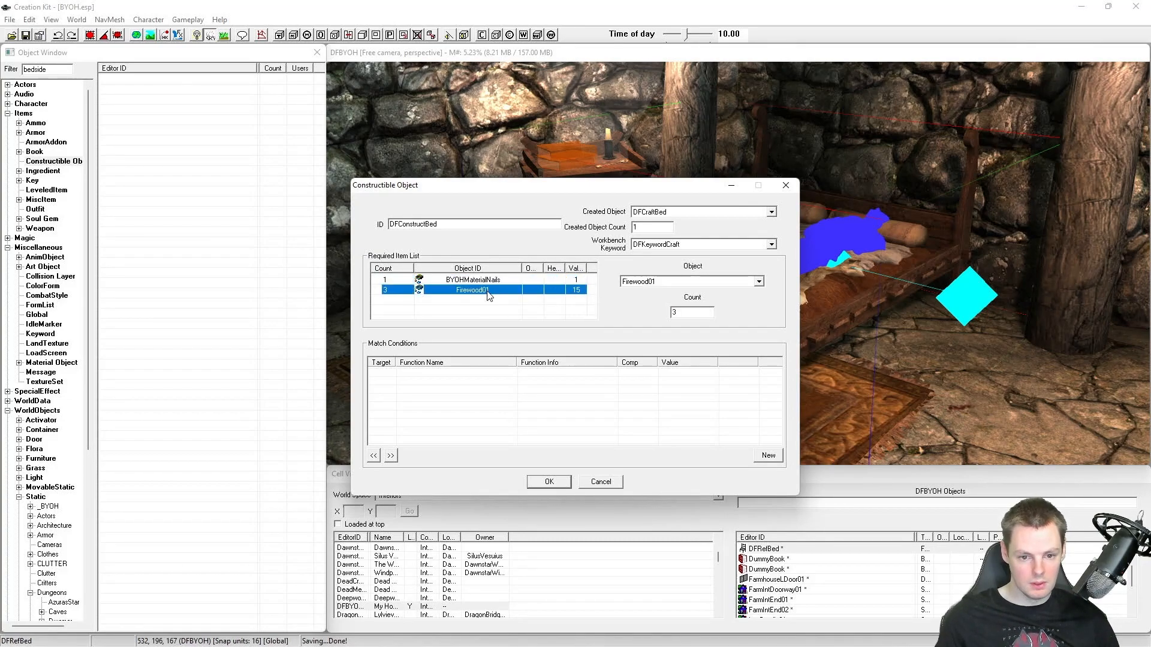
click(492, 290)
click(493, 280)
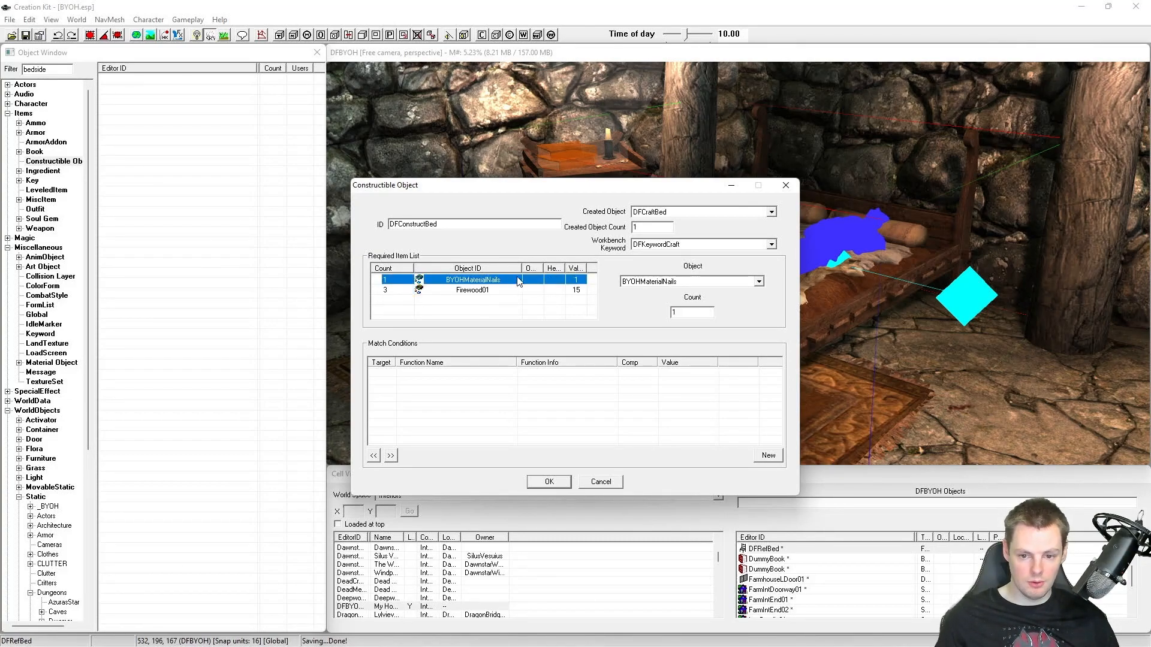
click(488, 384)
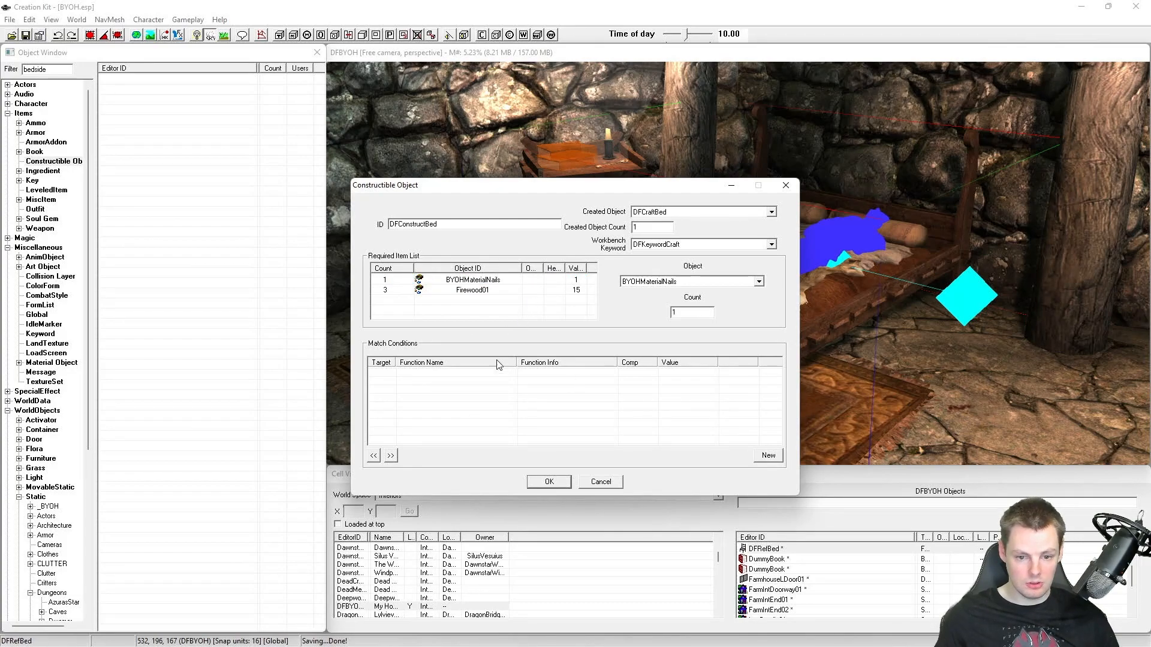
Step: Start a new match condition for the bed recipe with the function GetDisabled, comparison == and value 1
drag(591, 186, 491, 163)
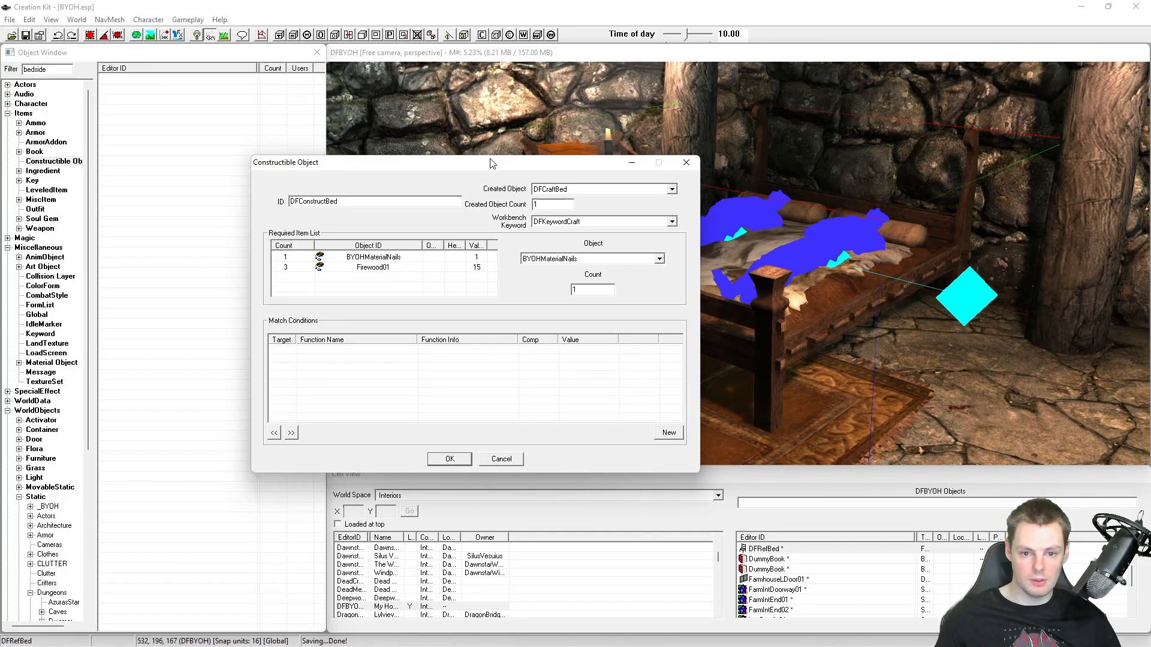
right_click(453, 371)
click(482, 377)
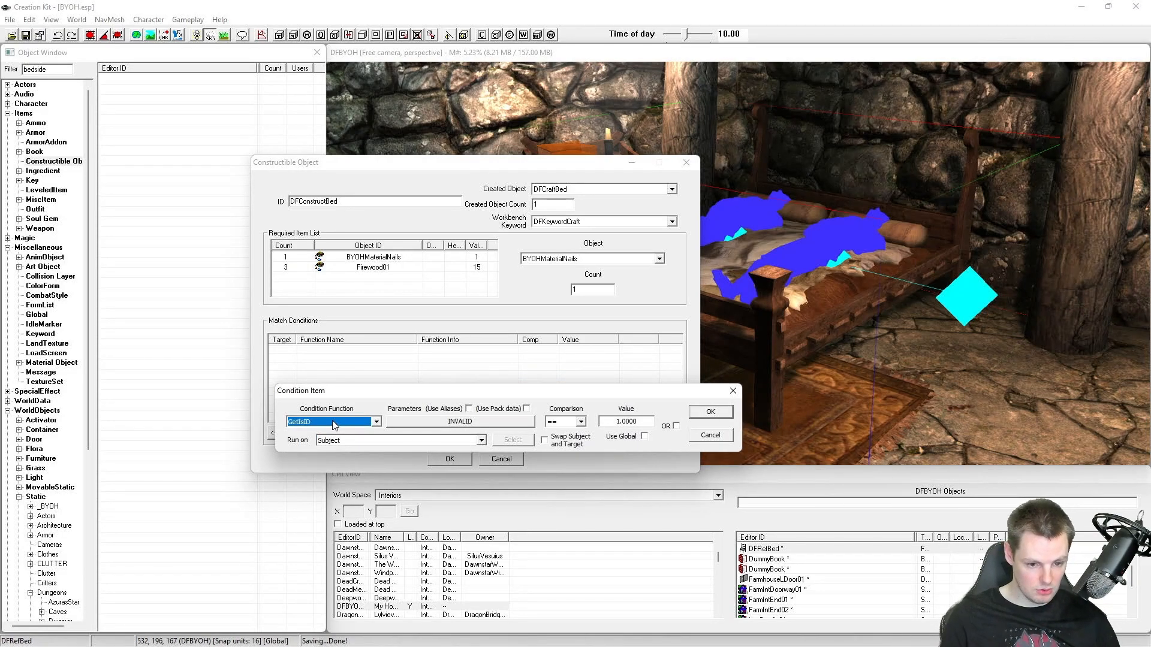
text(GetDisabled)
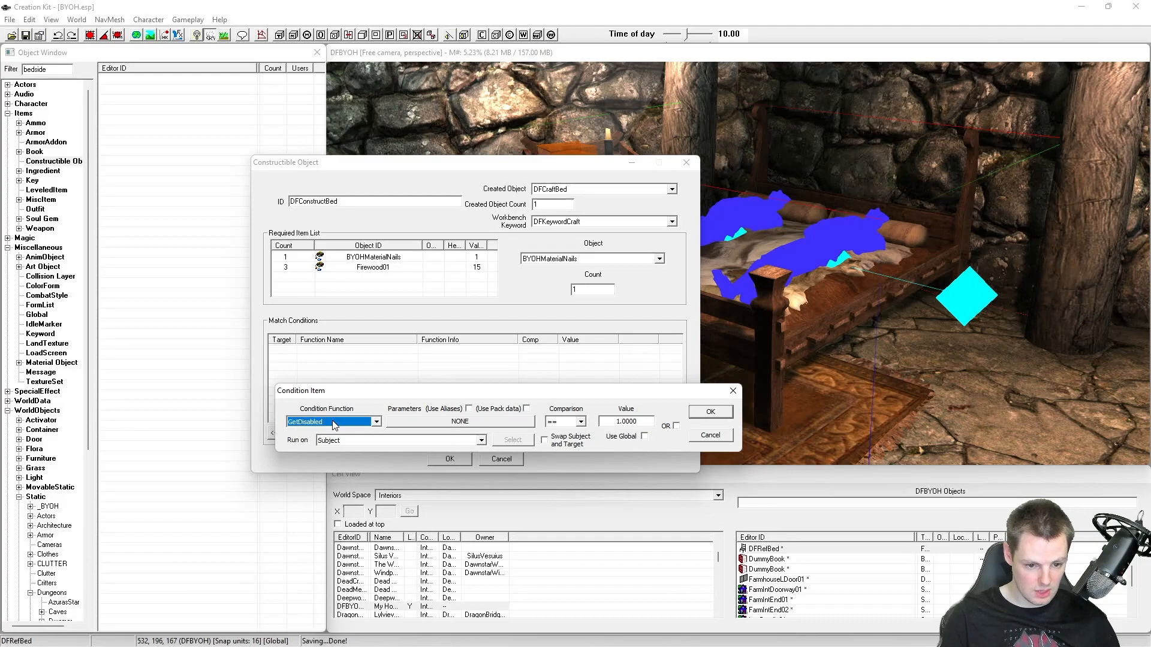
click(647, 421)
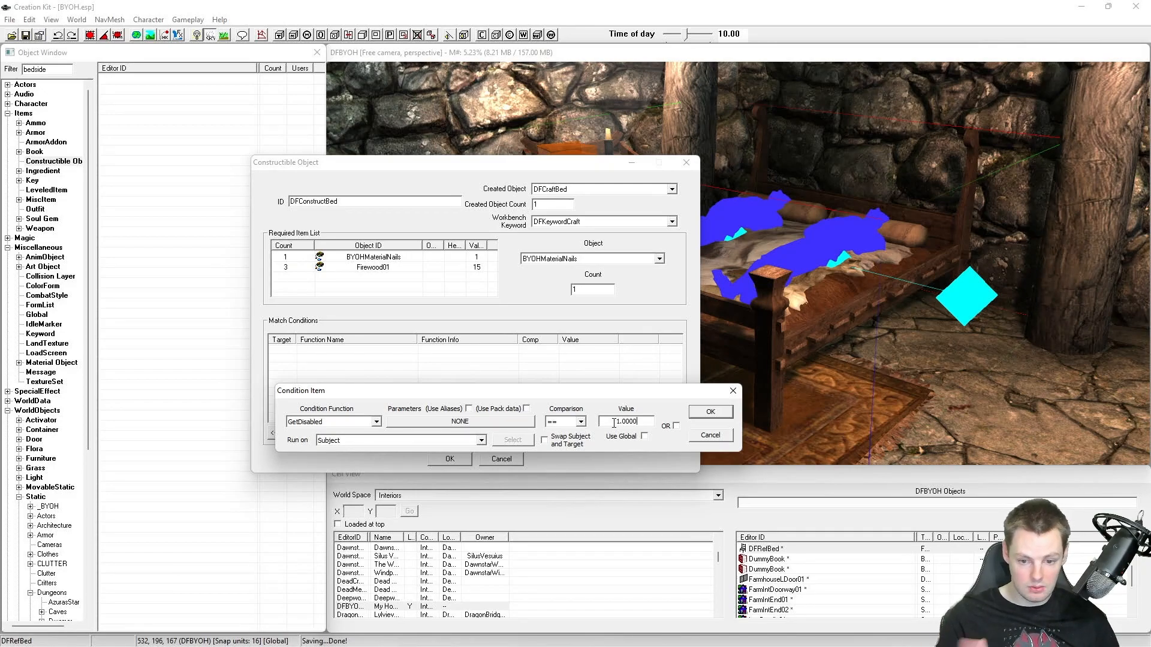
double_click(634, 422)
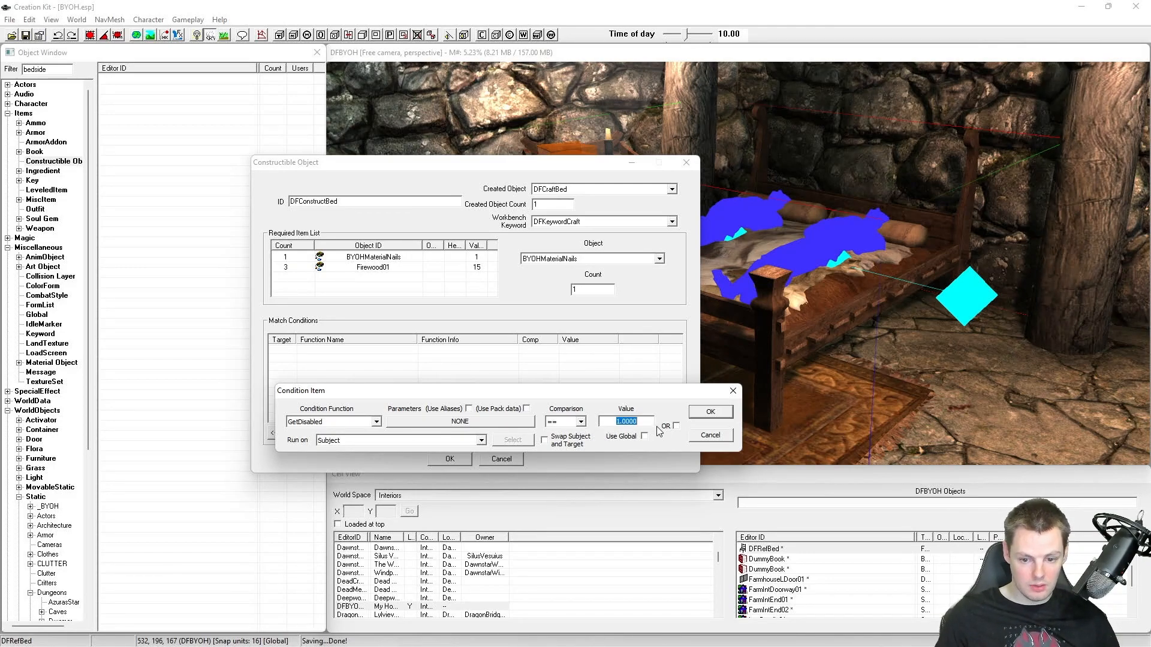
click(631, 420)
click(573, 422)
click(563, 433)
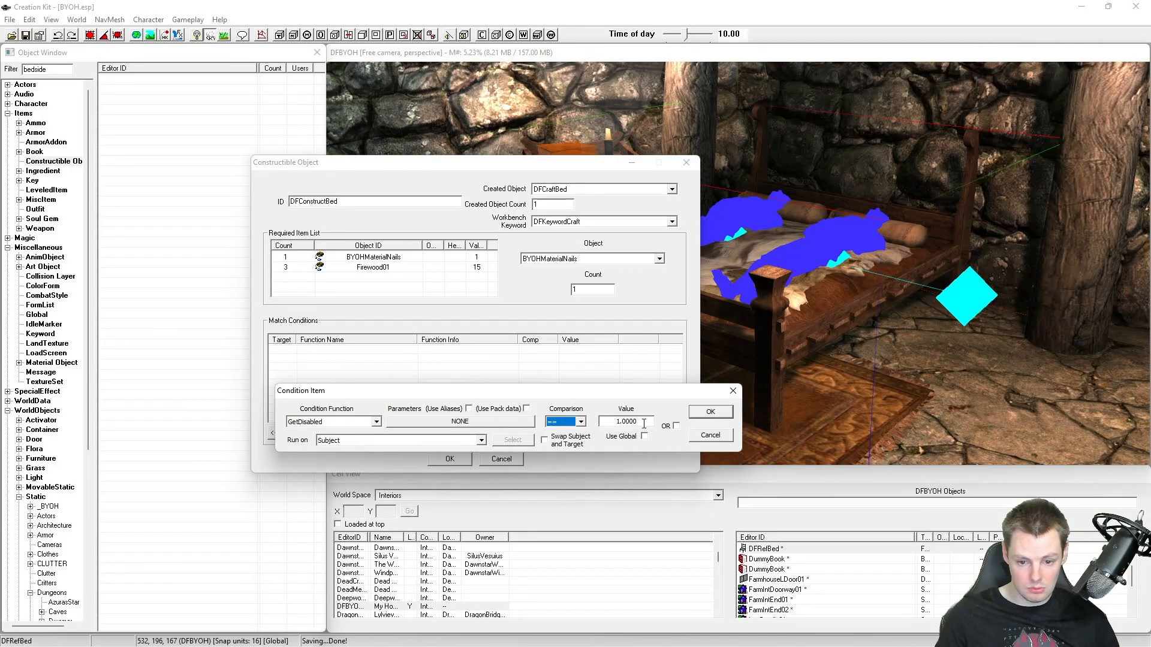
double_click(609, 421)
click(645, 420)
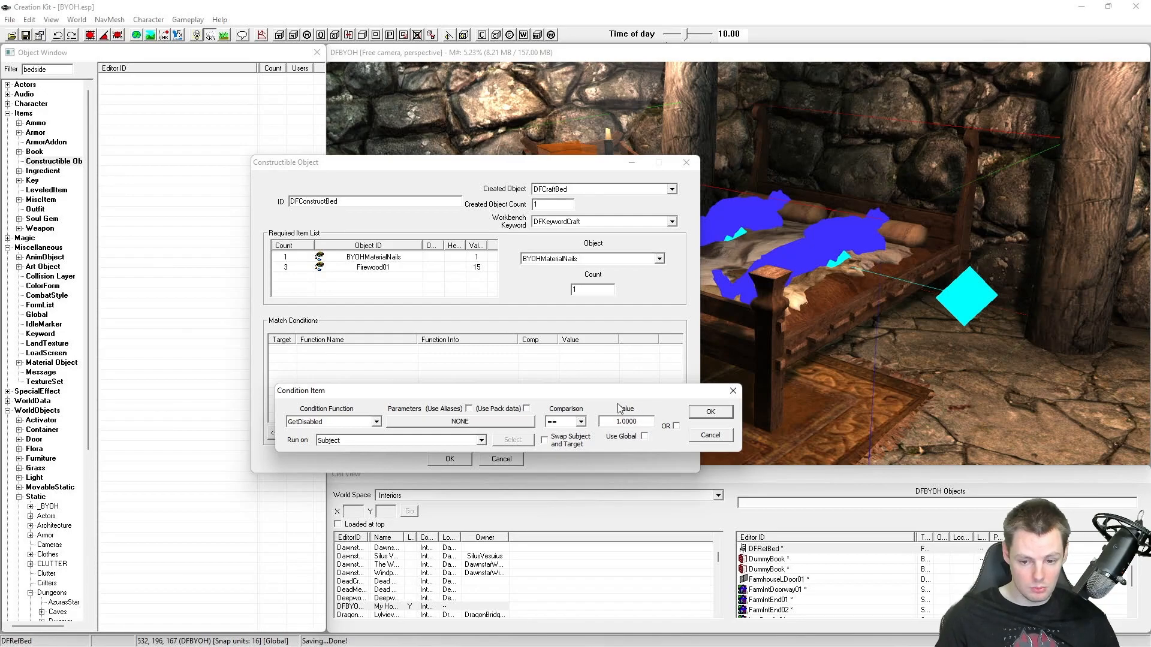
Step: Run the condition on a reference, pick the DFRefBed double bed in the render window, and accept the condition
click(365, 444)
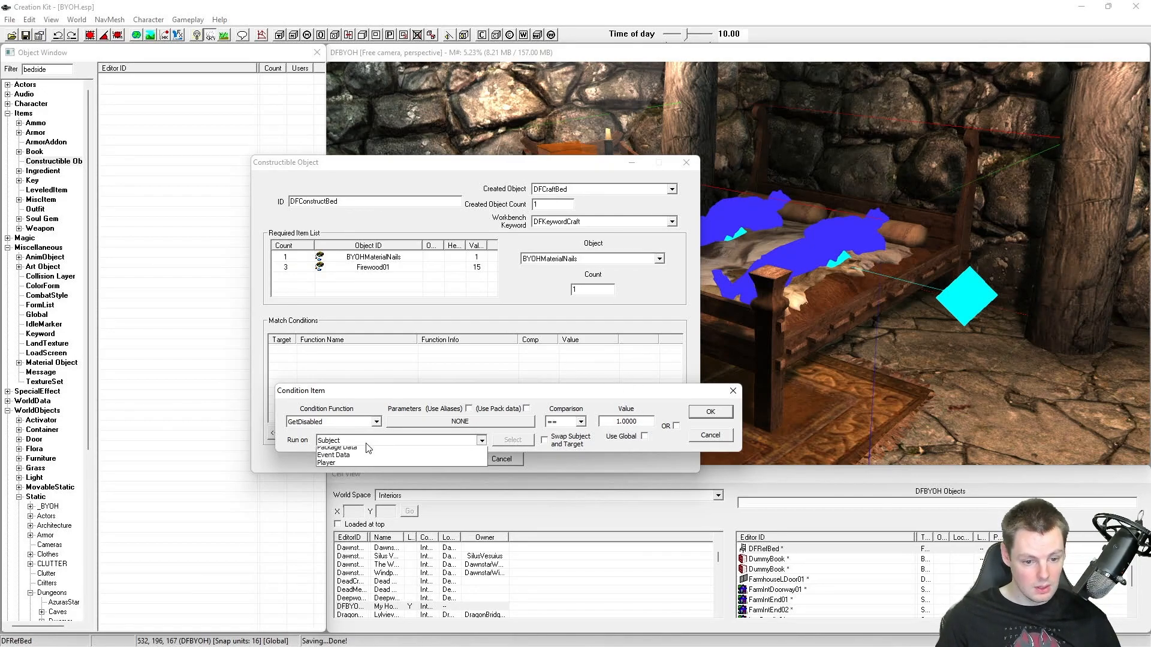
click(359, 467)
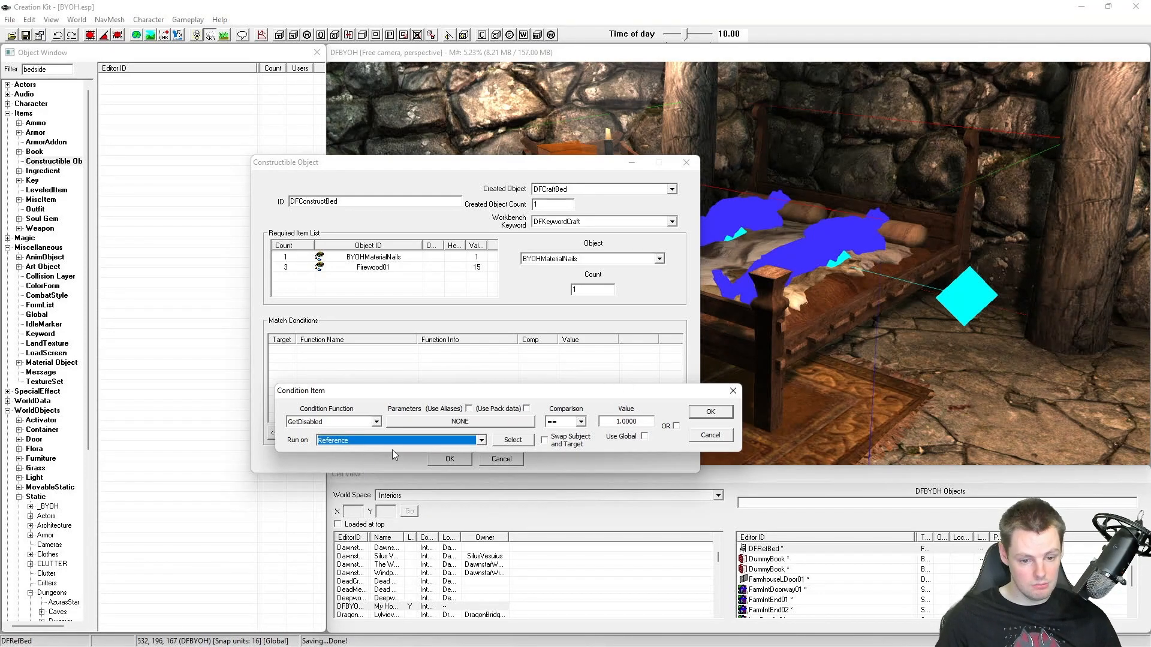
click(513, 440)
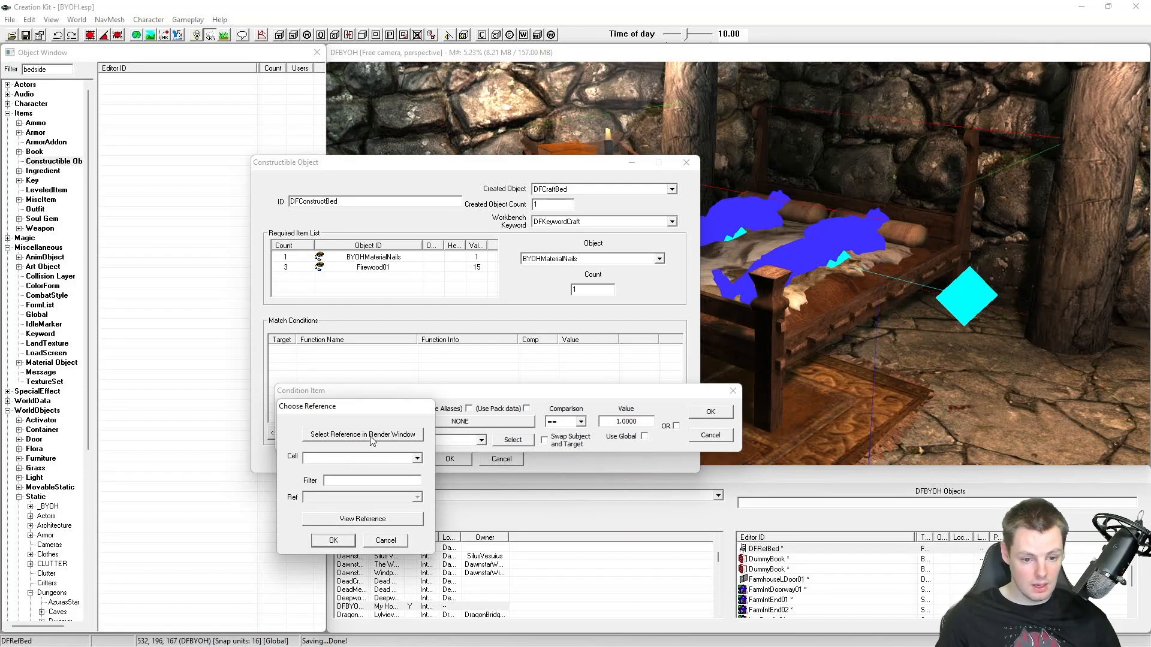
click(371, 441)
double_click(773, 315)
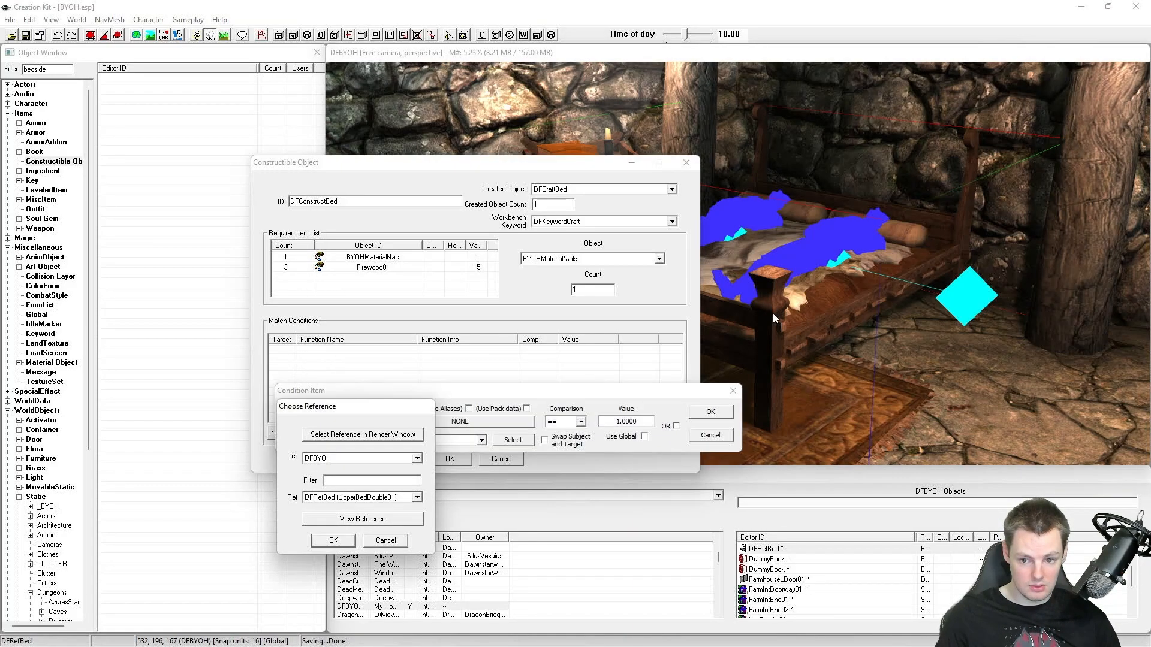
click(334, 540)
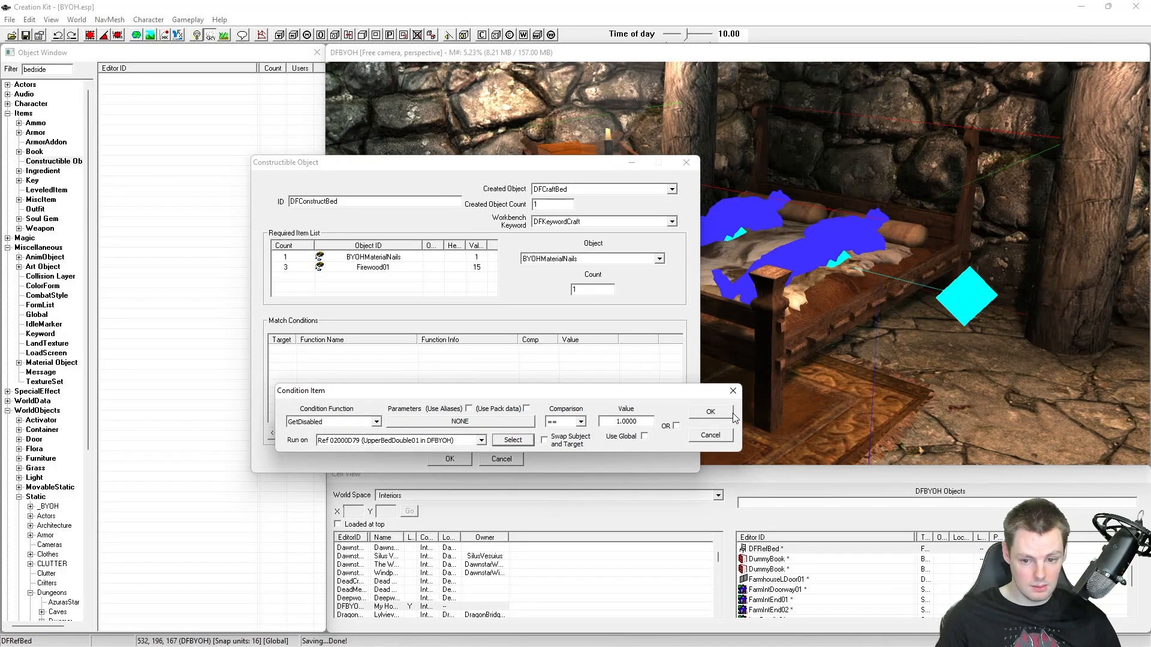
click(711, 412)
click(400, 352)
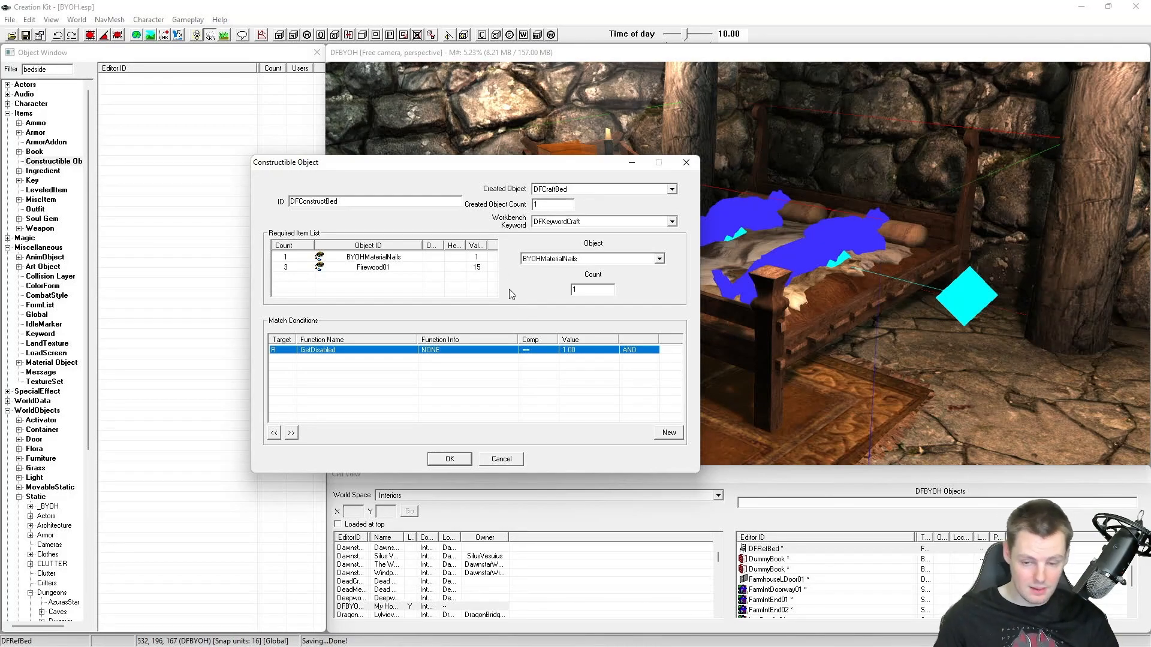
click(495, 356)
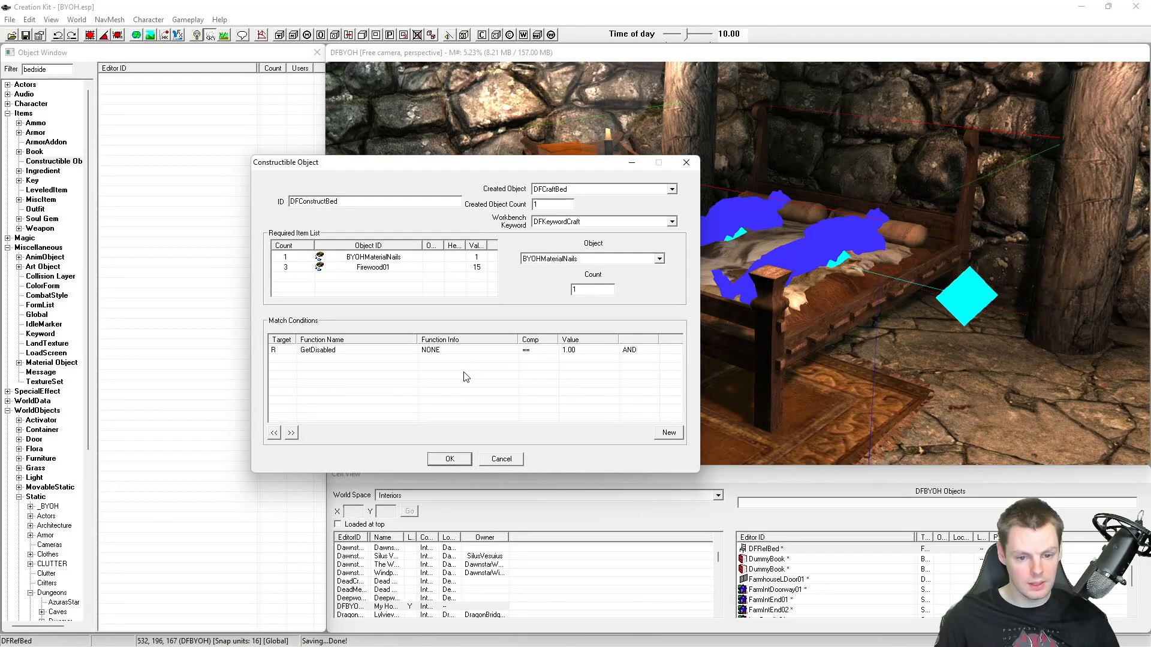
right_click(467, 377)
click(509, 381)
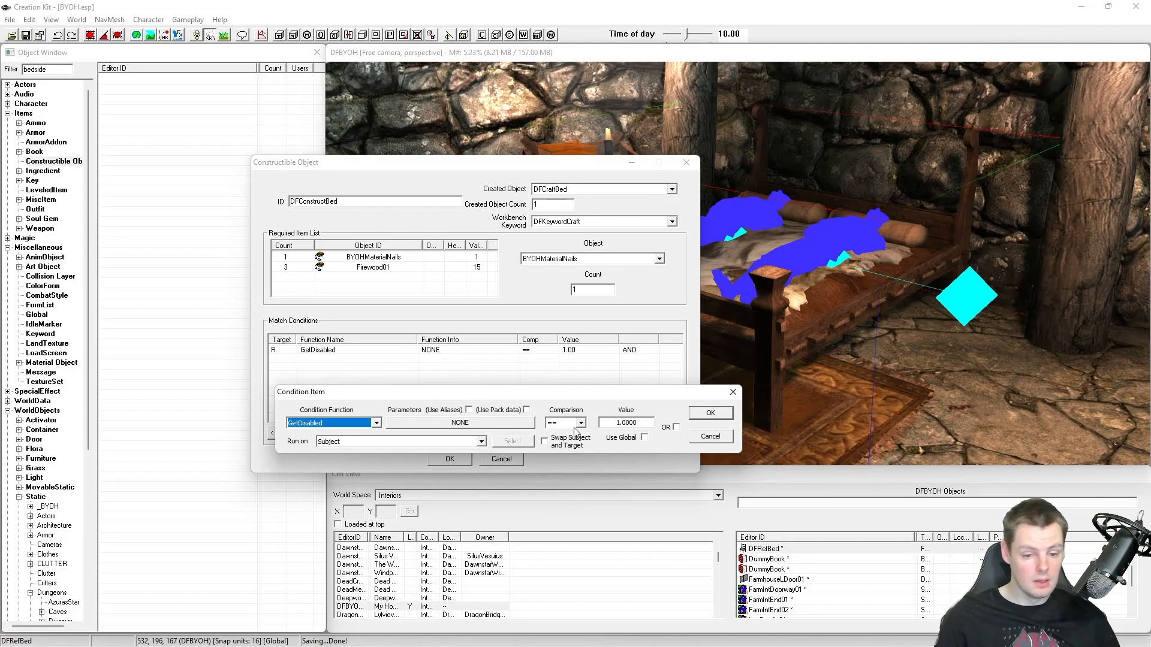
click(710, 437)
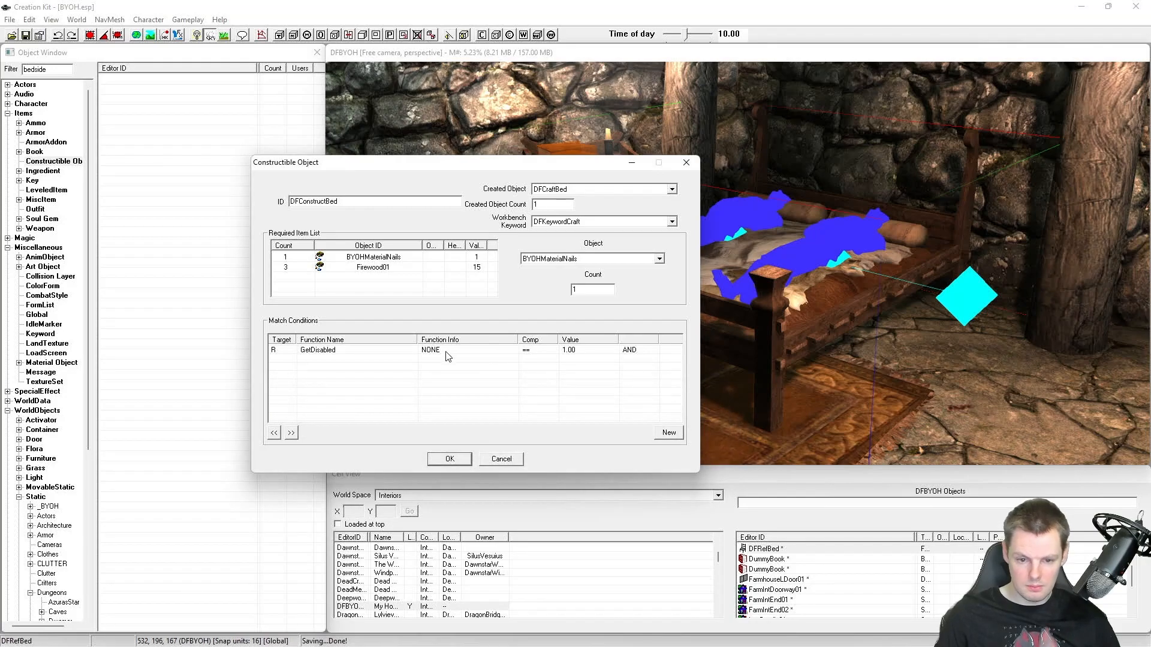
Step: Accept the bed recipe and filter the constructible objects by "df"
click(451, 458)
double_click(36, 69)
text(df)
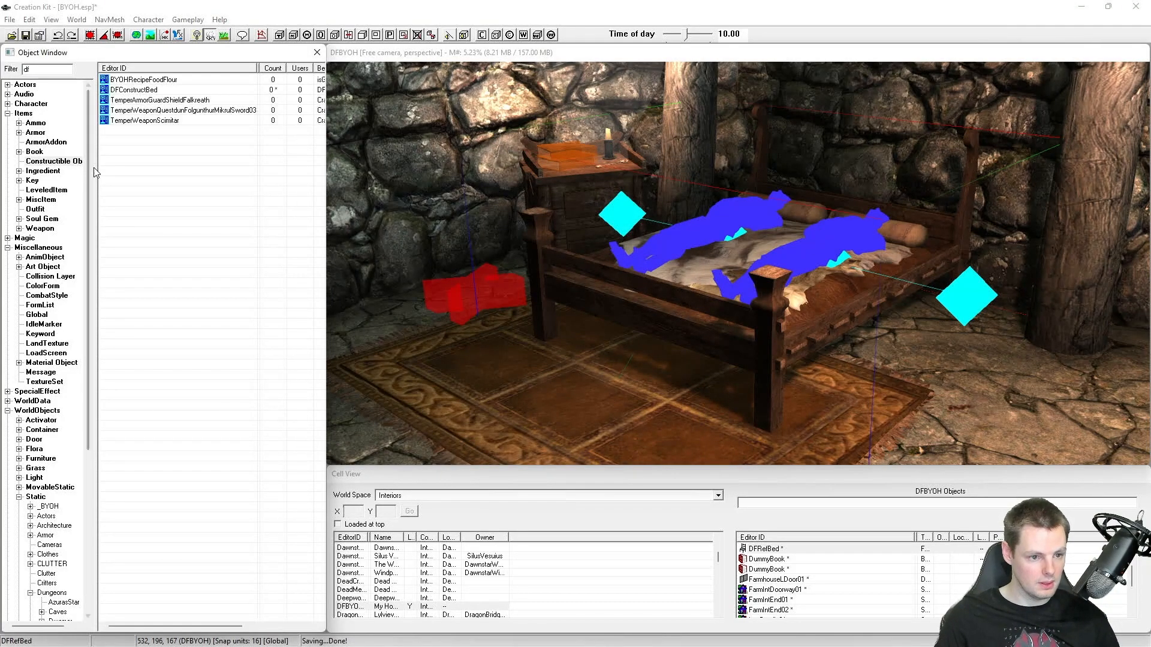
Step: Duplicate the DFConstructBed recipe as a new form with the ID DFConstructBedsideTable
click(142, 90)
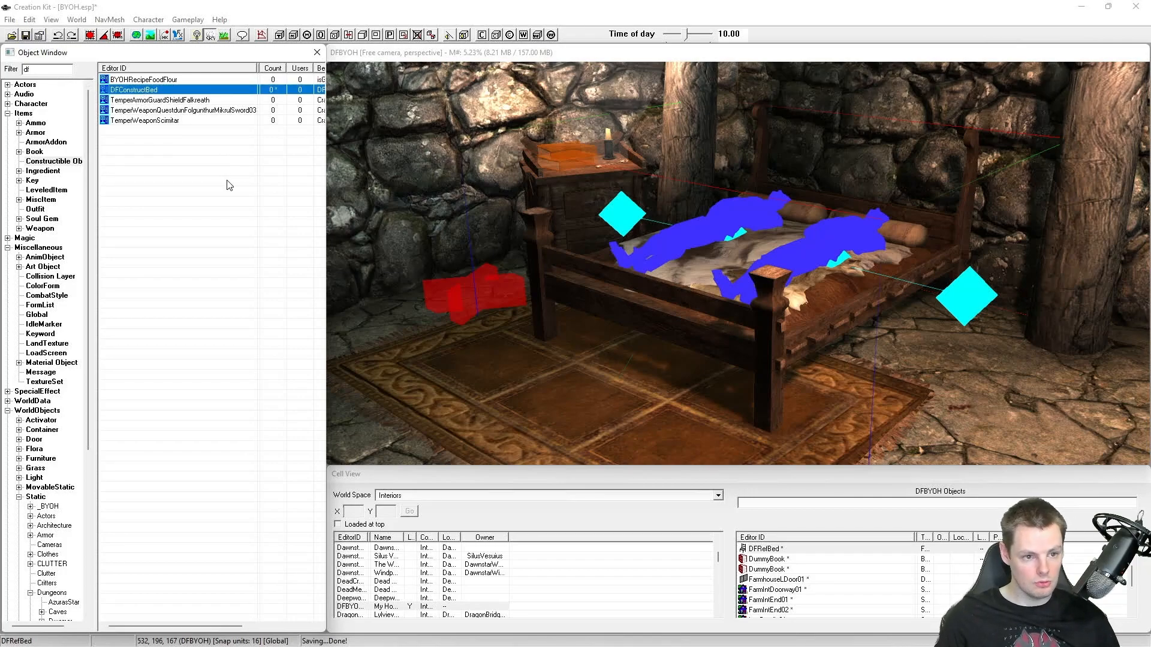
key(Return)
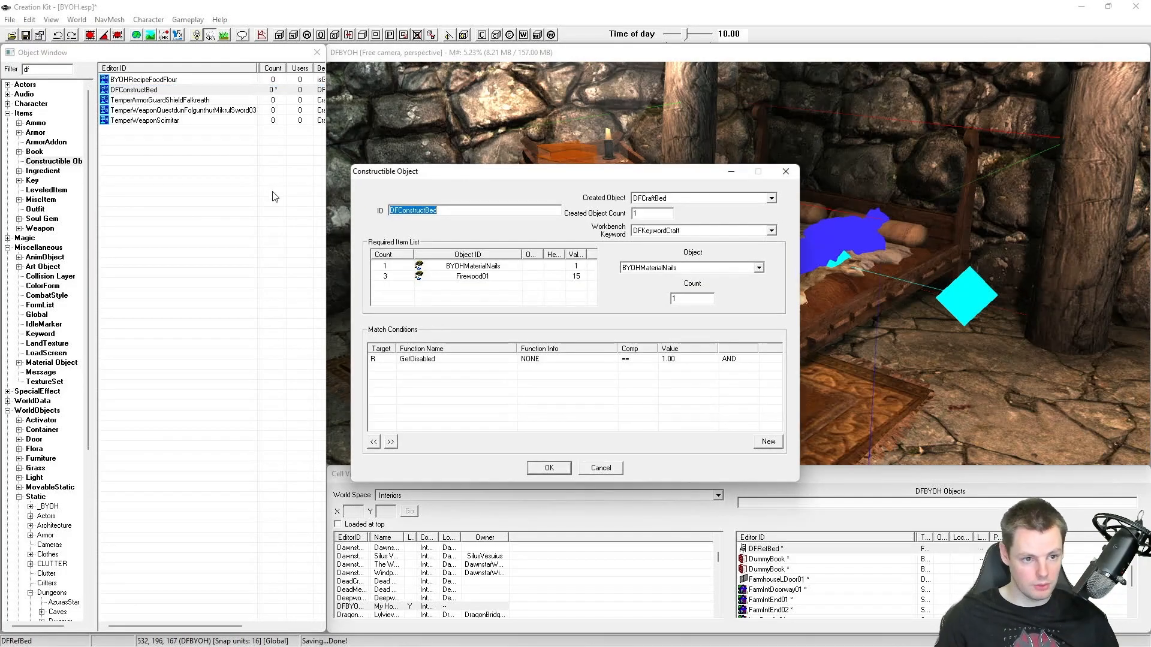
click(446, 211)
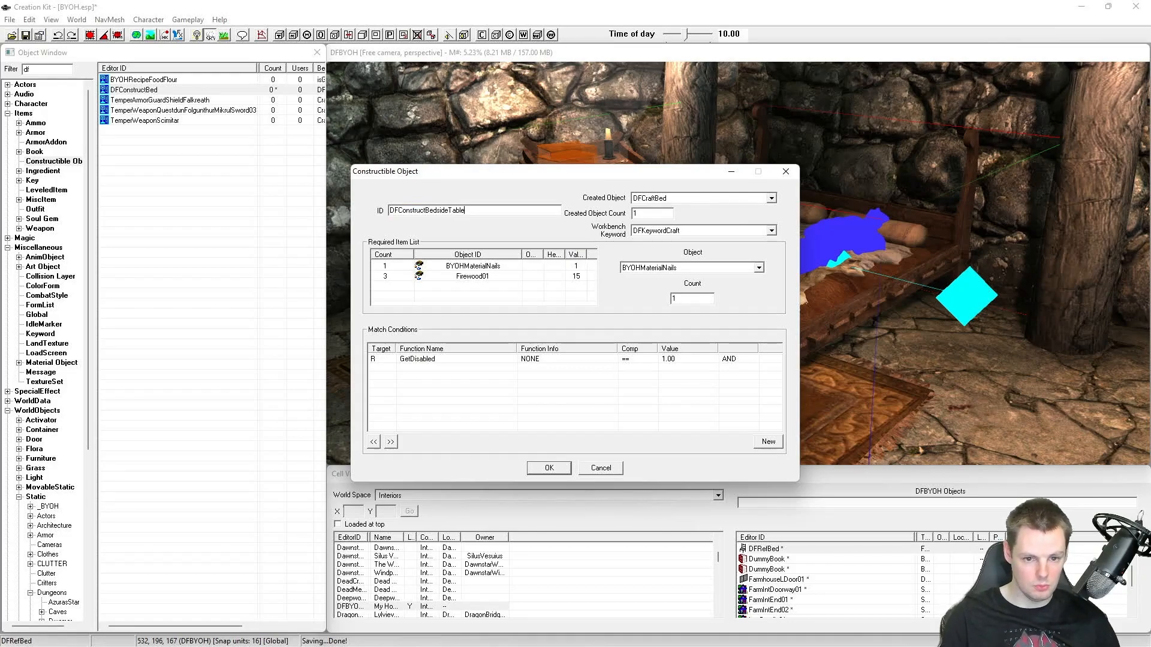
click(563, 469)
key(Return)
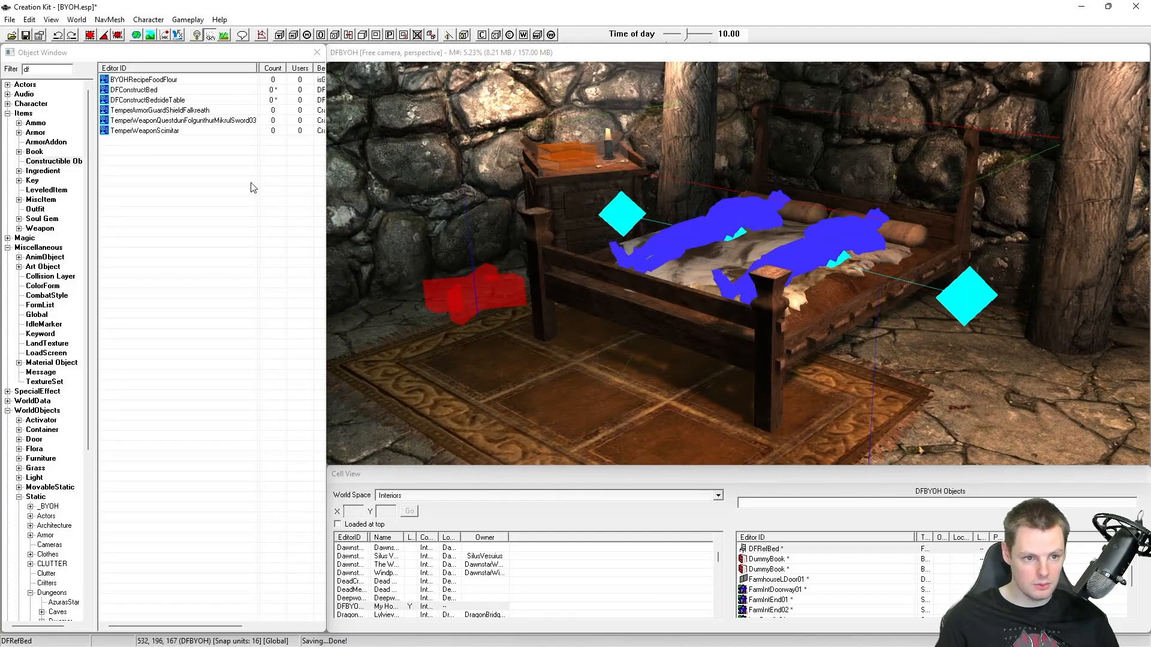
Step: Set the created object of the DFConstructBedsideTable recipe to DFCraftBedSideTable
click(204, 111)
click(162, 101)
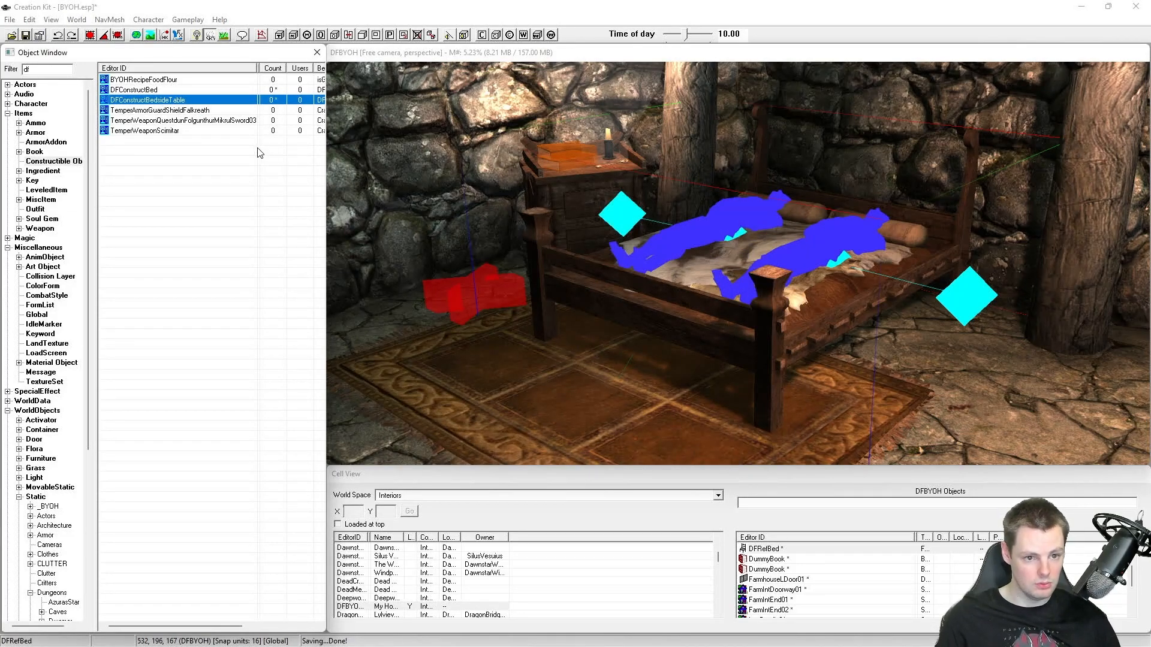
key(Return)
click(684, 198)
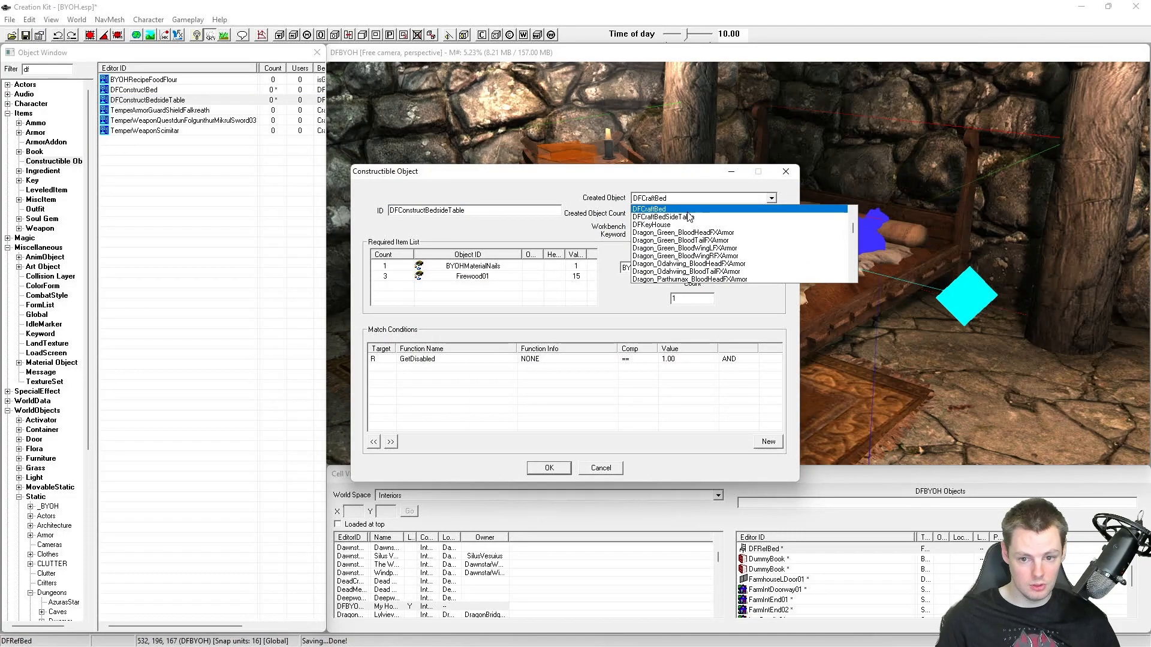
click(688, 217)
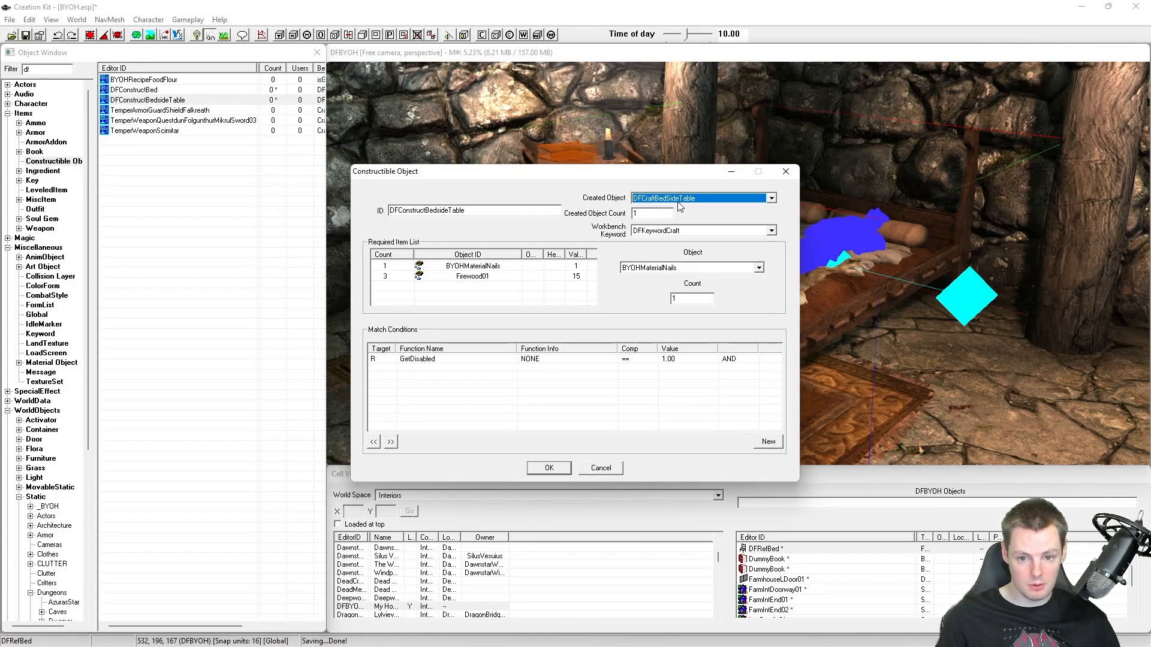
Step: Set the required Firewood01 count of the bedside table recipe to 1
click(492, 274)
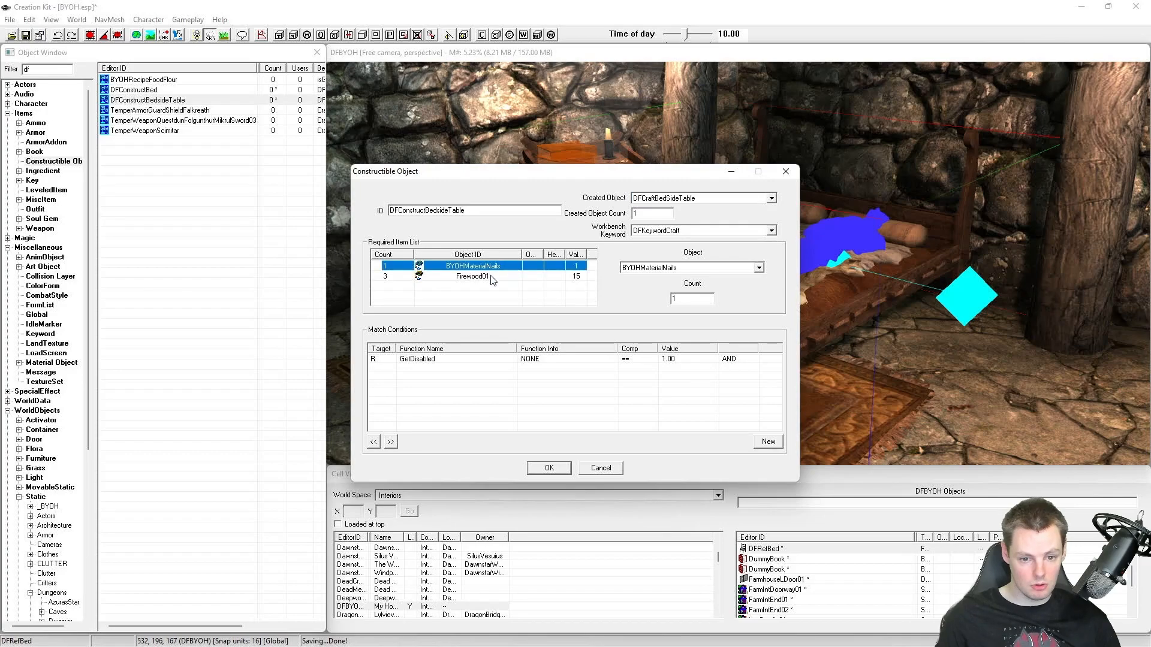
drag(688, 299, 616, 302)
text(1)
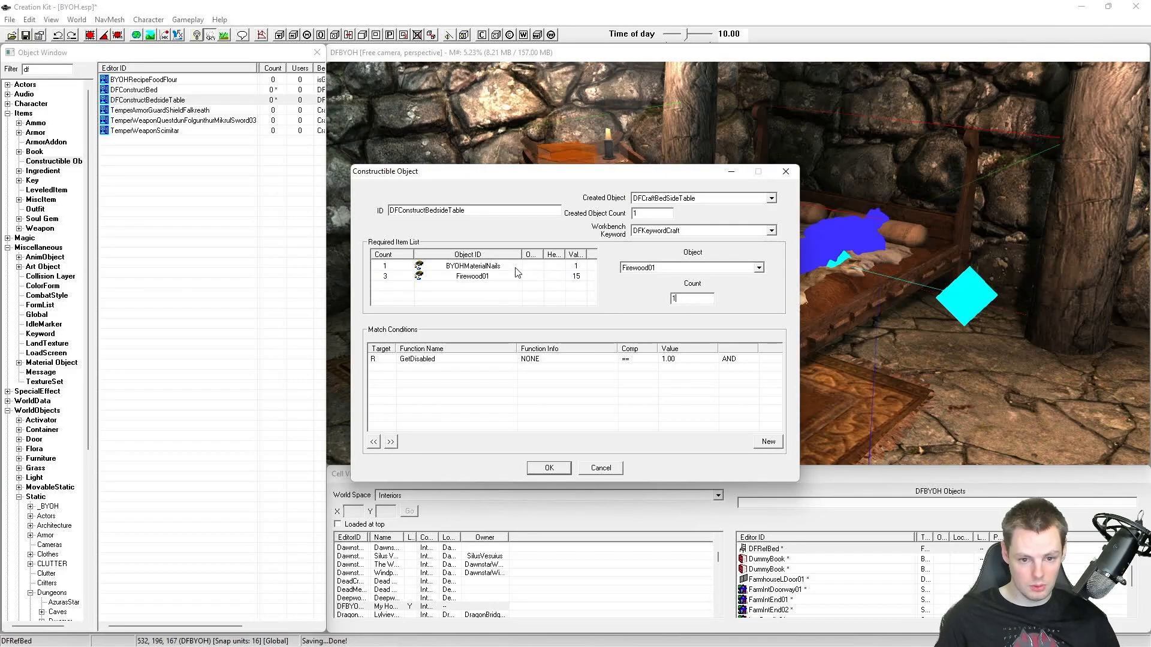
click(502, 267)
click(499, 277)
click(499, 267)
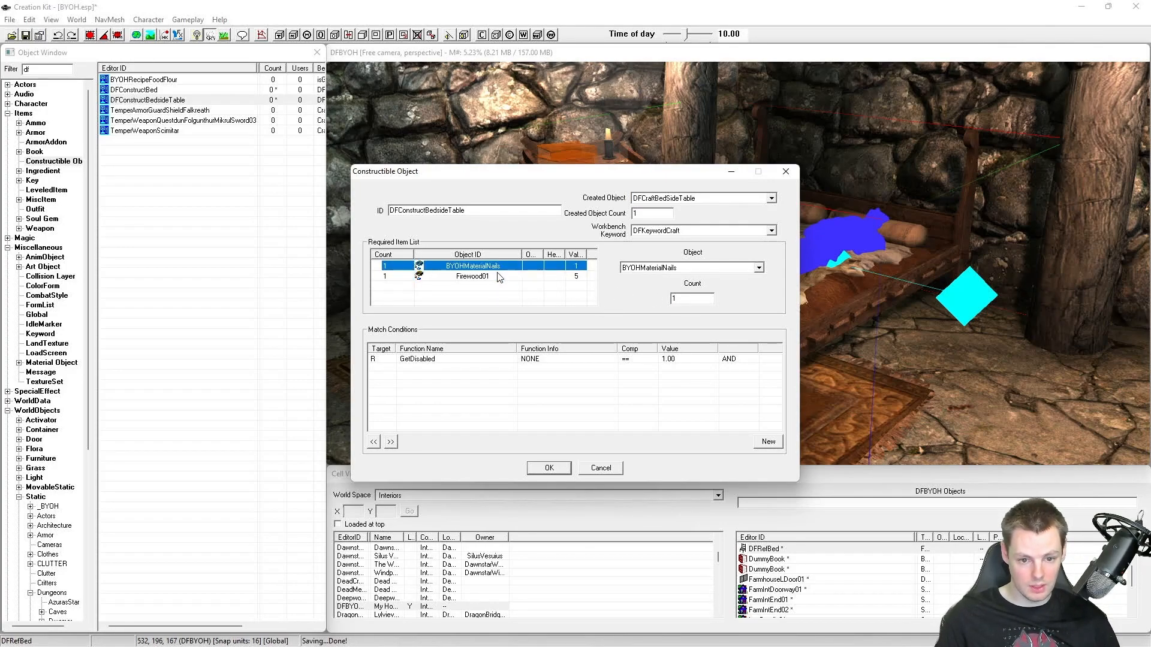
Step: Add BYOHMaterialFittingsIron with a count of 1 as a third required item of the bedside table recipe
right_click(514, 267)
click(543, 271)
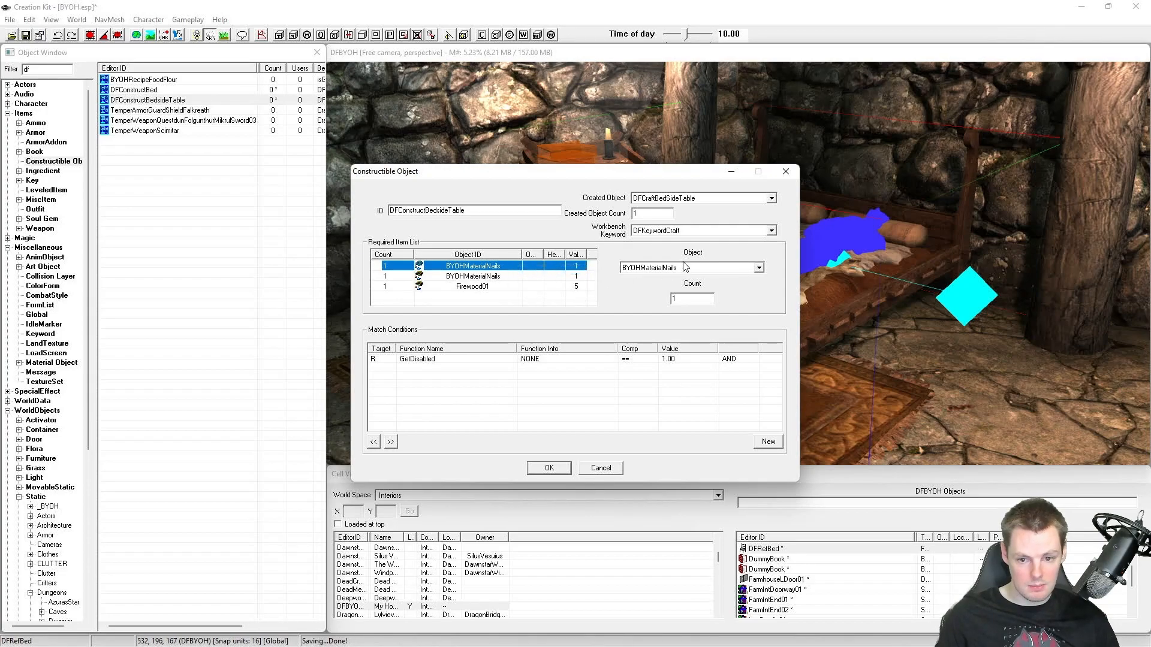
click(686, 268)
scroll(688, 286, up, 2)
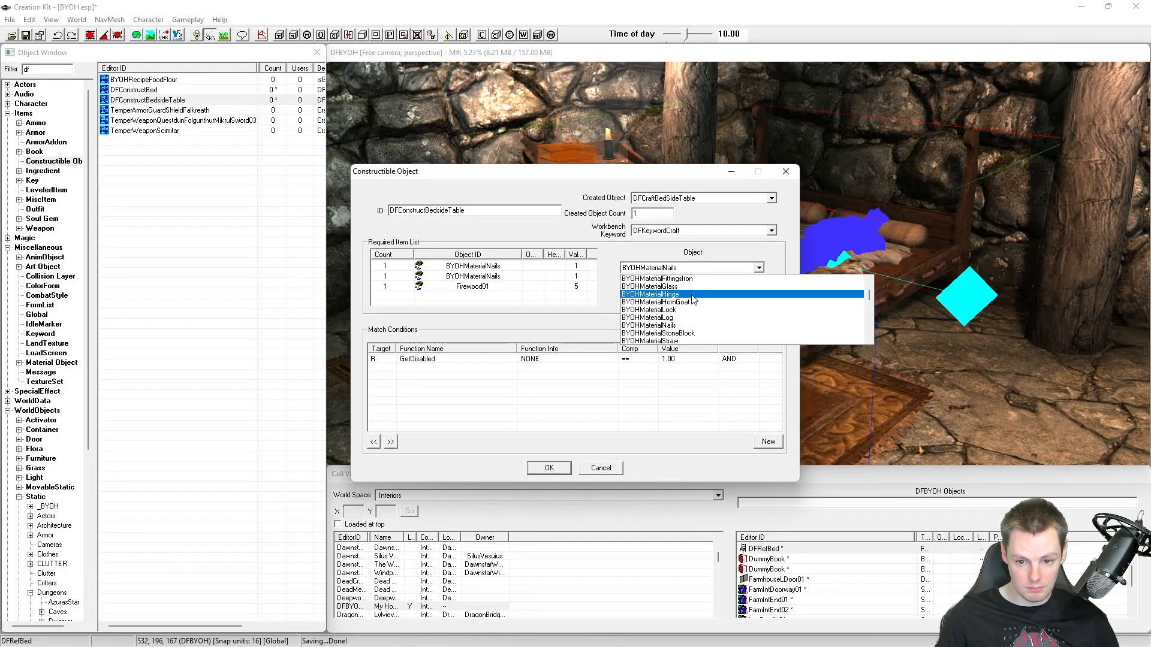
click(694, 304)
click(506, 295)
click(496, 273)
click(497, 264)
Step: Retarget the recipe's existing GetDisabled condition to the DFXBedsideTable XMarker, picked in the render window, and accept it
click(495, 360)
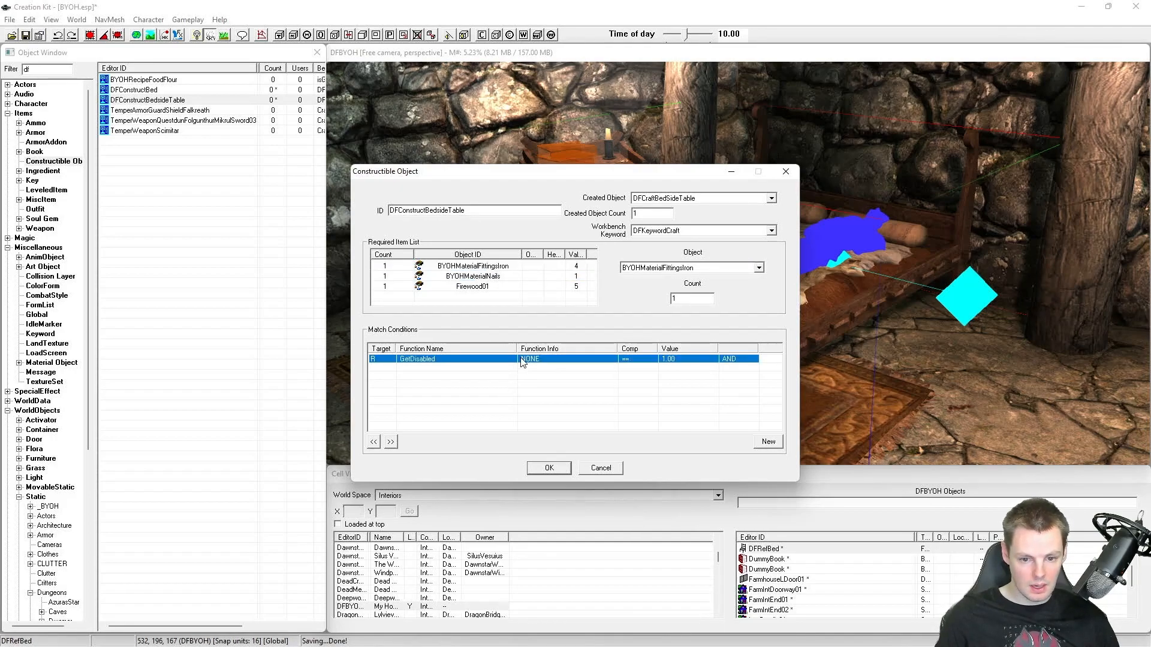
double_click(522, 359)
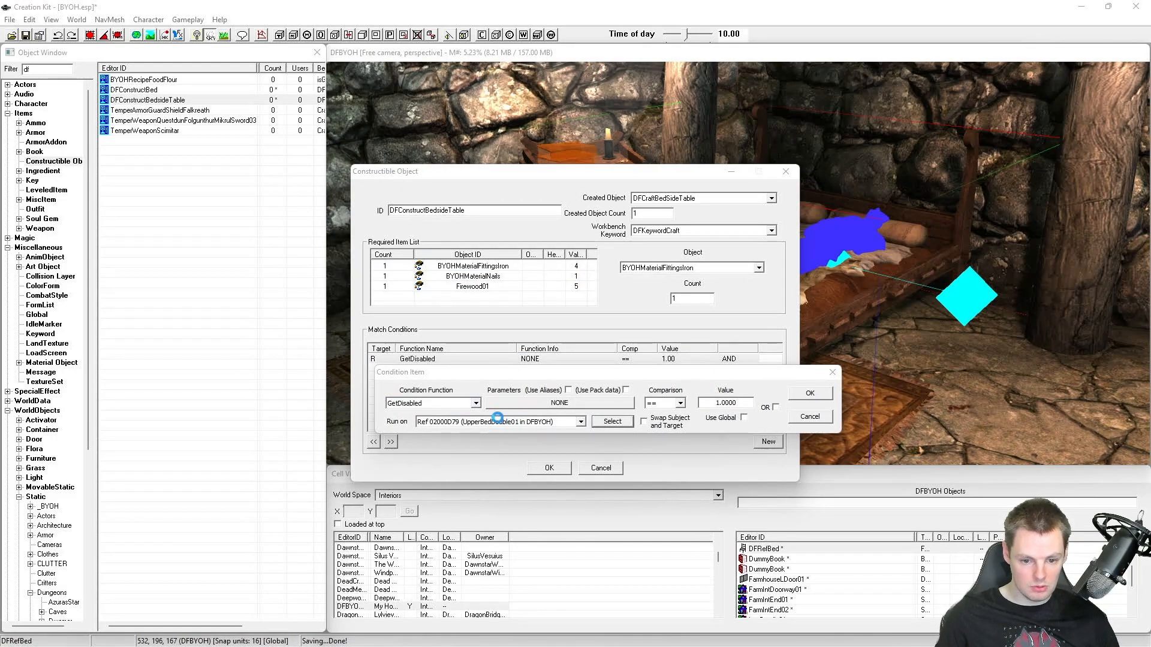
click(611, 421)
click(462, 416)
double_click(462, 302)
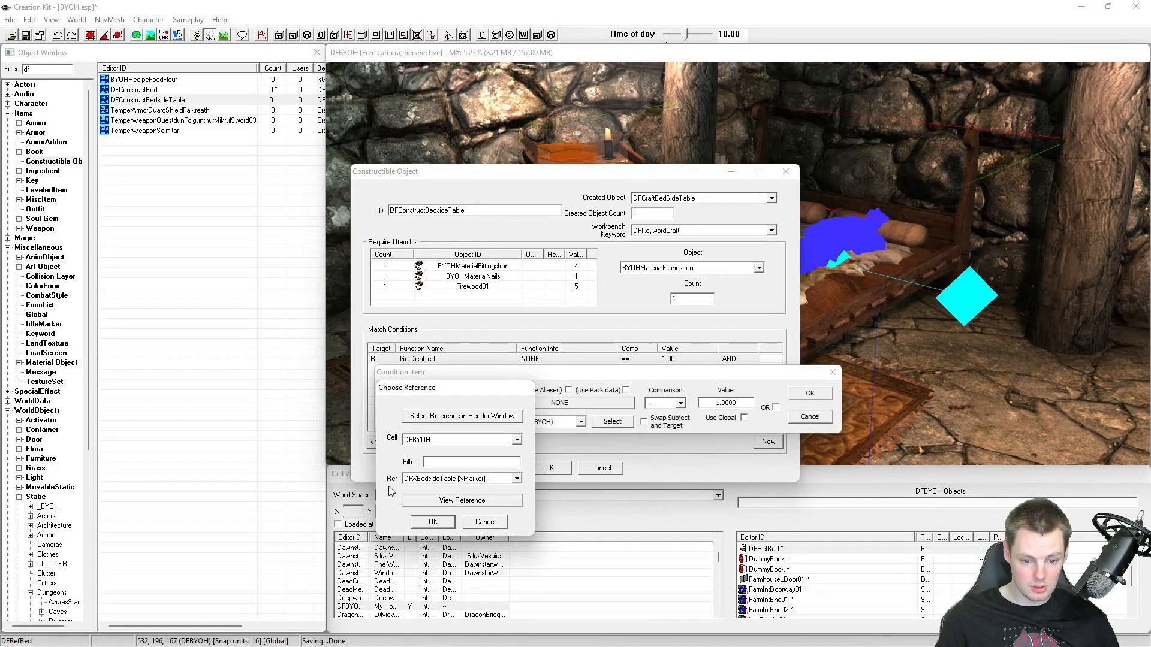
click(430, 523)
click(820, 395)
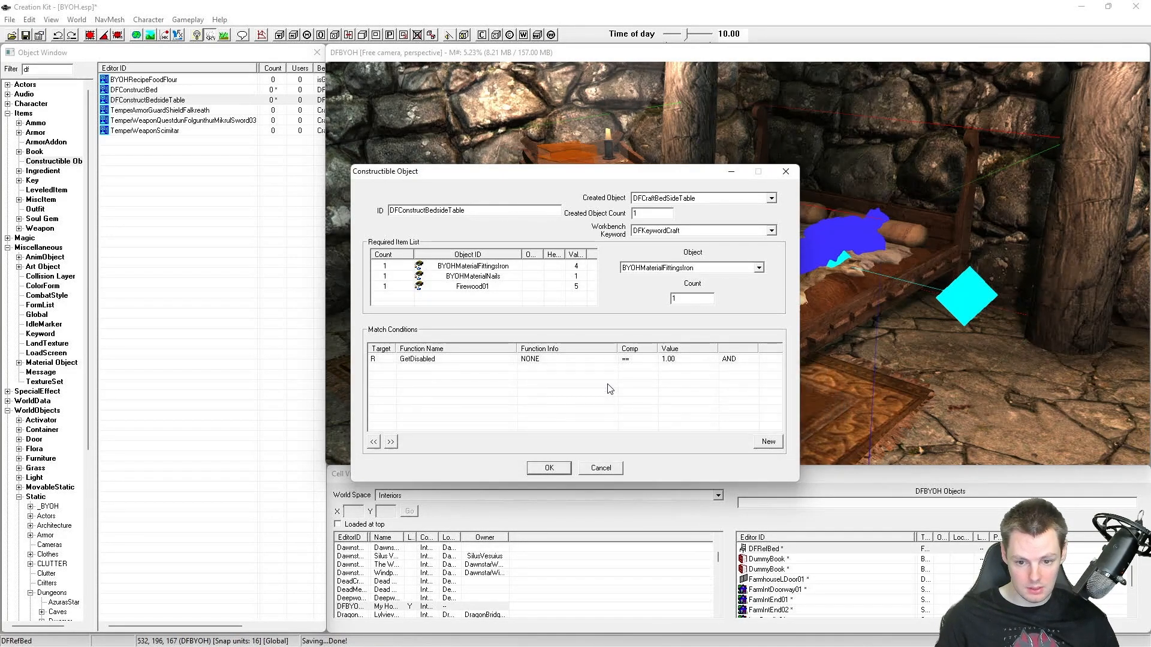
Step: Start a second GetDisabled condition for the bedside table recipe with comparison == and value 0, run on a reference
right_click(544, 393)
click(560, 394)
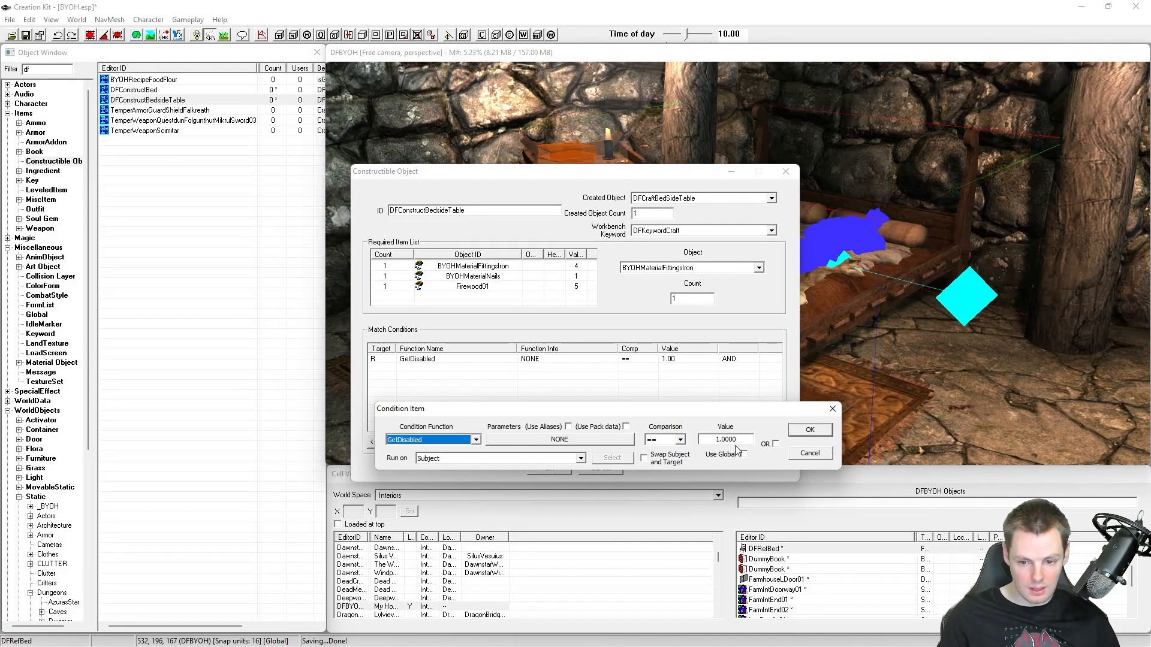
double_click(709, 442)
text(0)
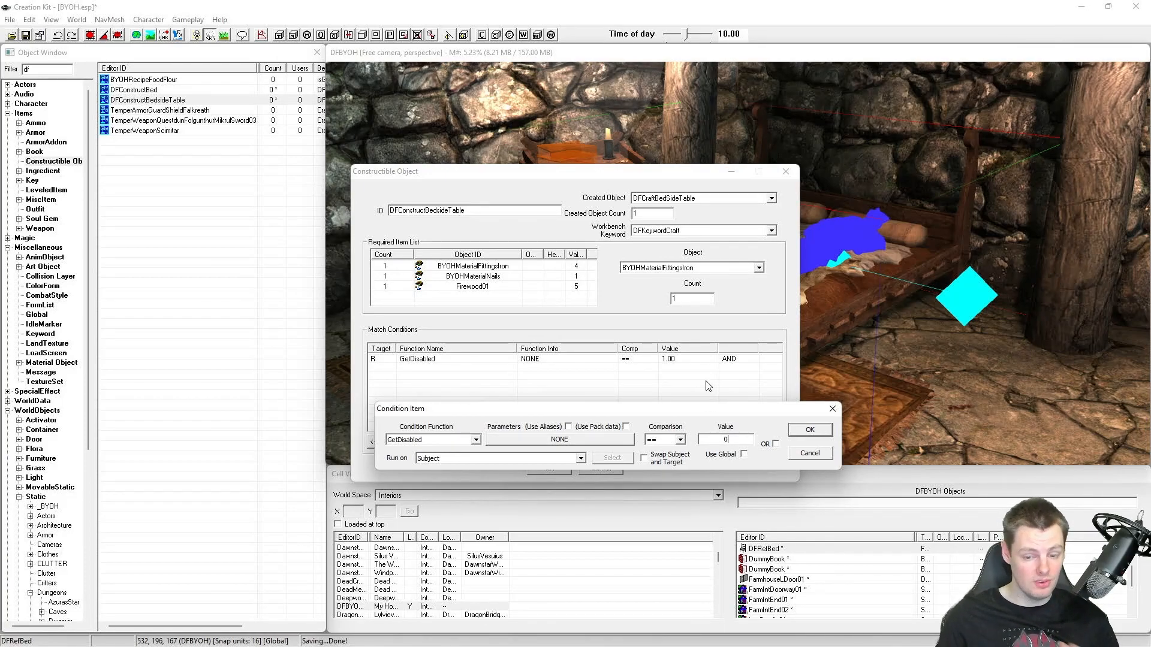
click(543, 458)
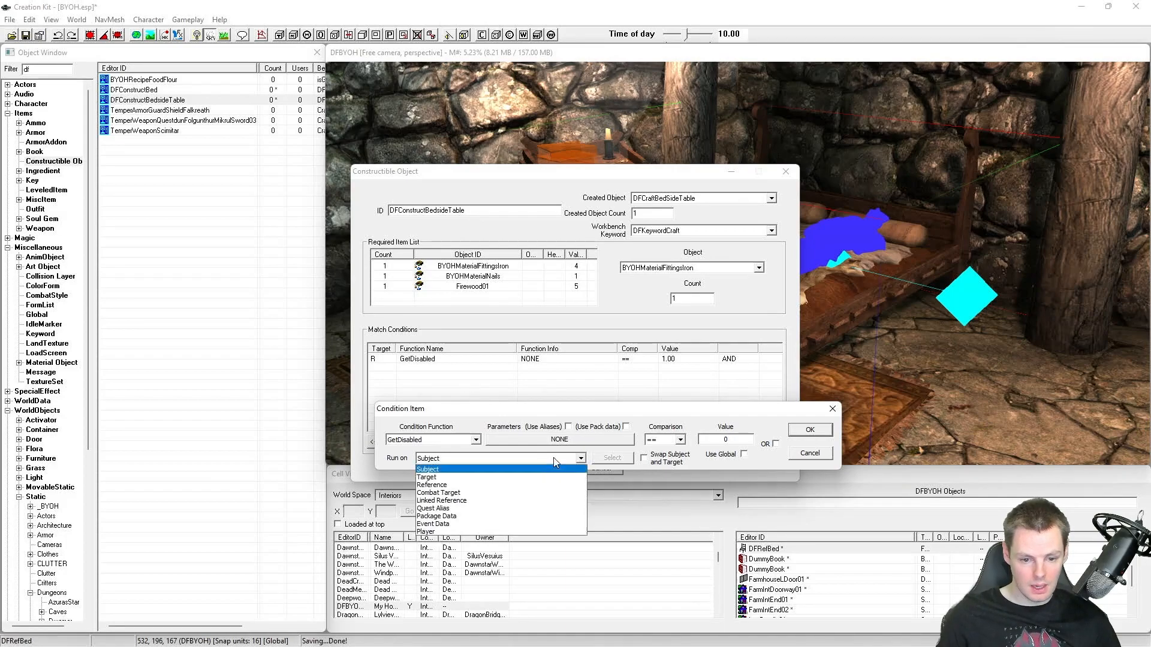
click(431, 485)
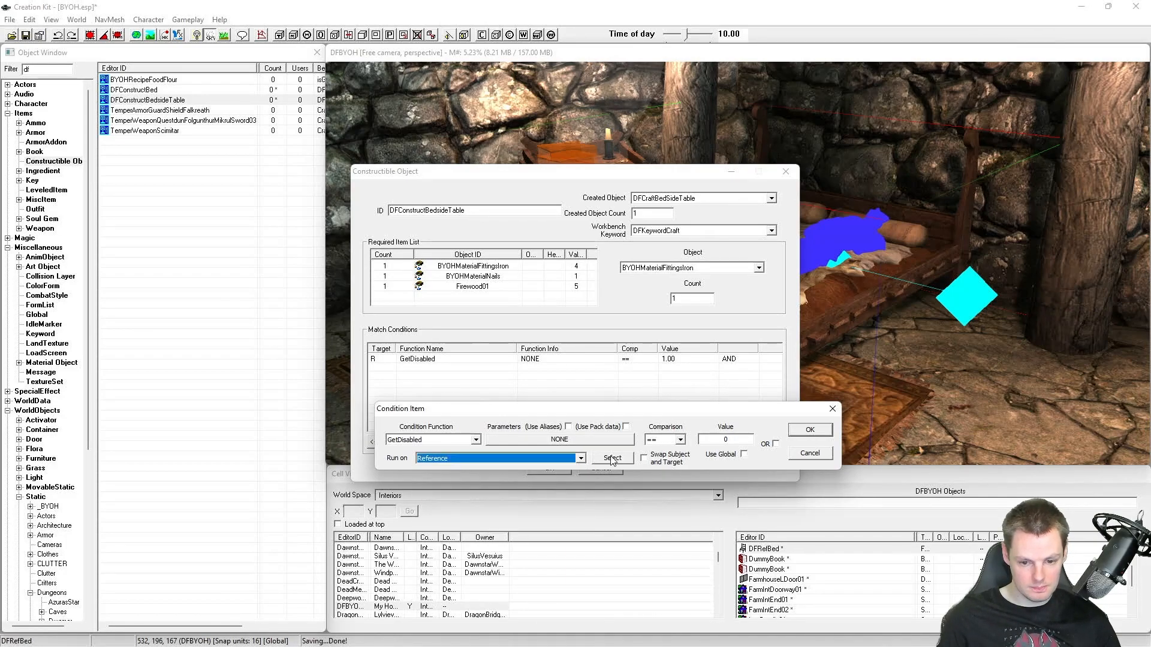
Step: Pick the DFRefBed double bed in the render window as the condition's reference and accept the condition
click(462, 453)
double_click(488, 283)
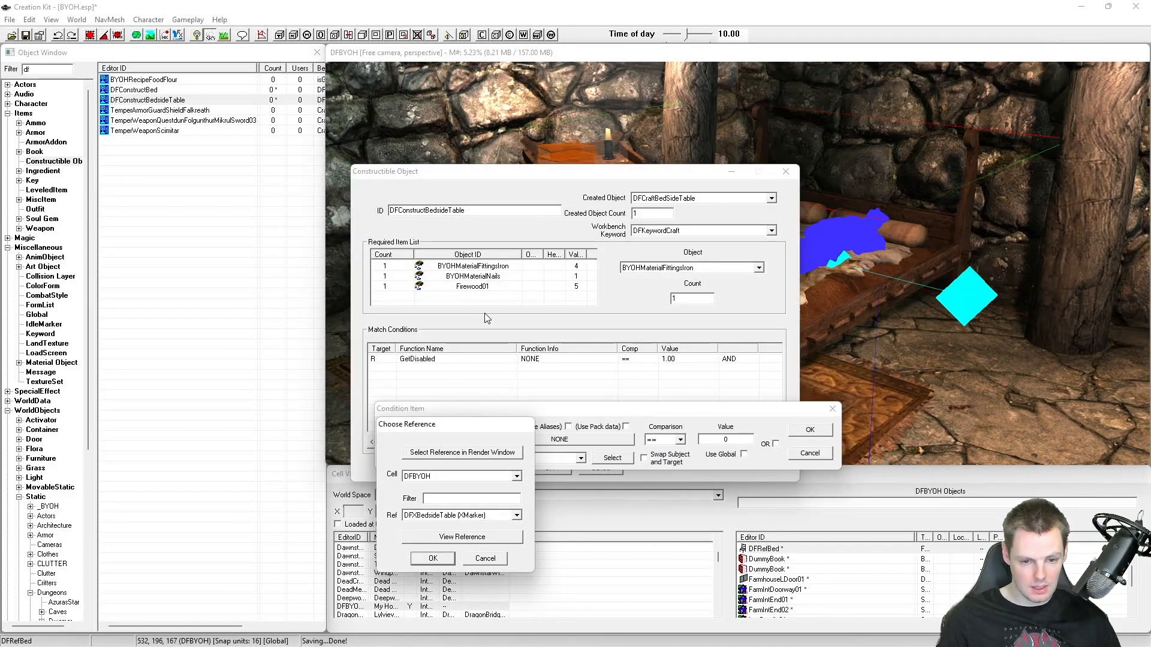
click(473, 457)
double_click(714, 318)
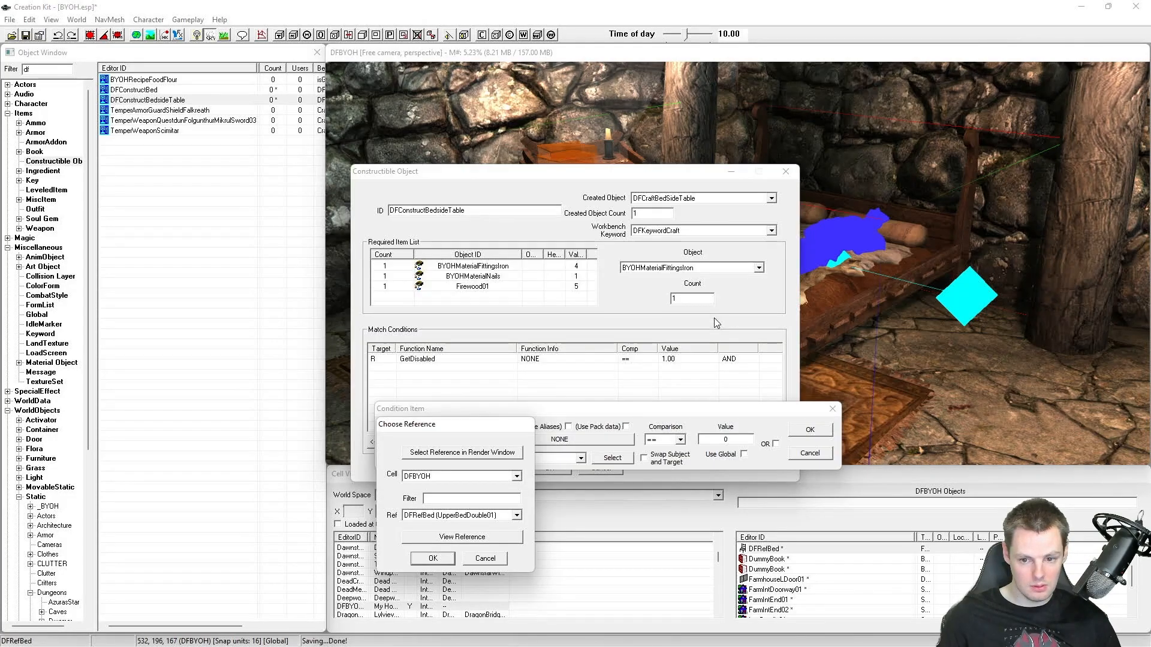
click(431, 560)
click(816, 434)
Step: Review the two GetDisabled conditions of the bedside table recipe and accept the recipe
click(594, 360)
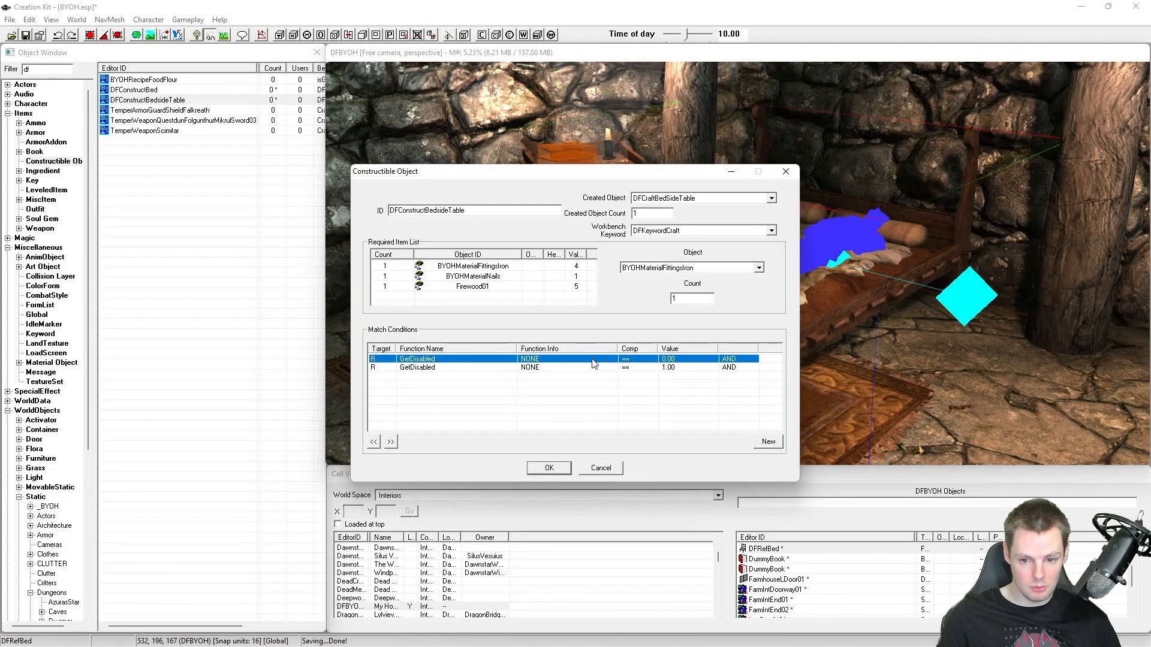
double_click(624, 362)
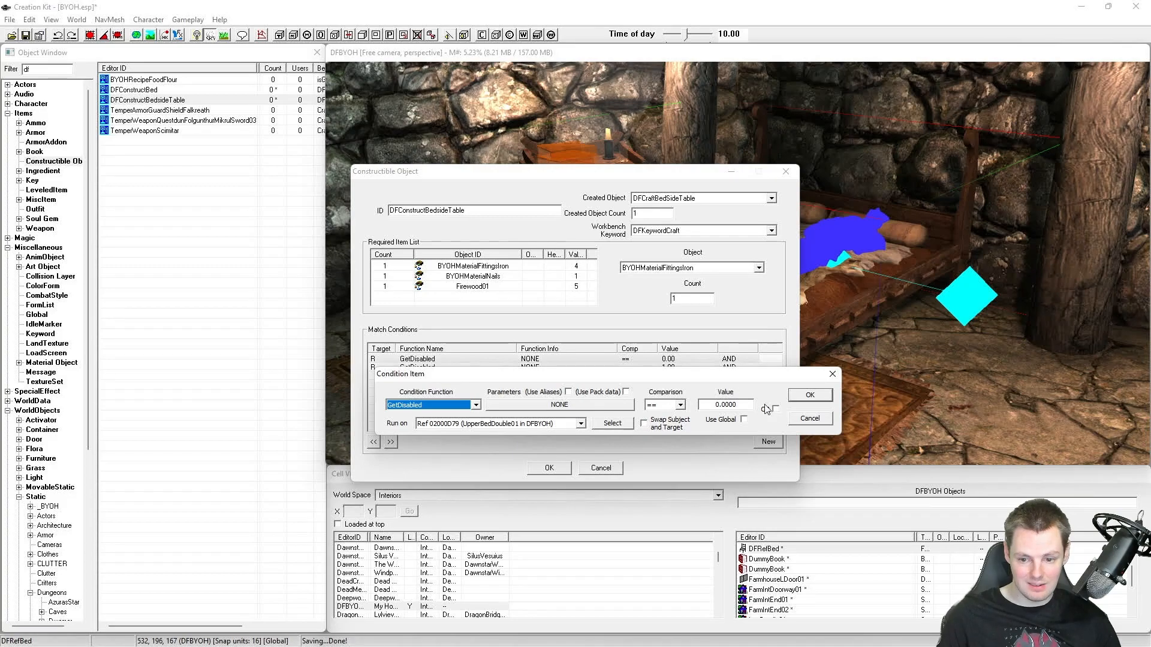
click(807, 396)
click(709, 368)
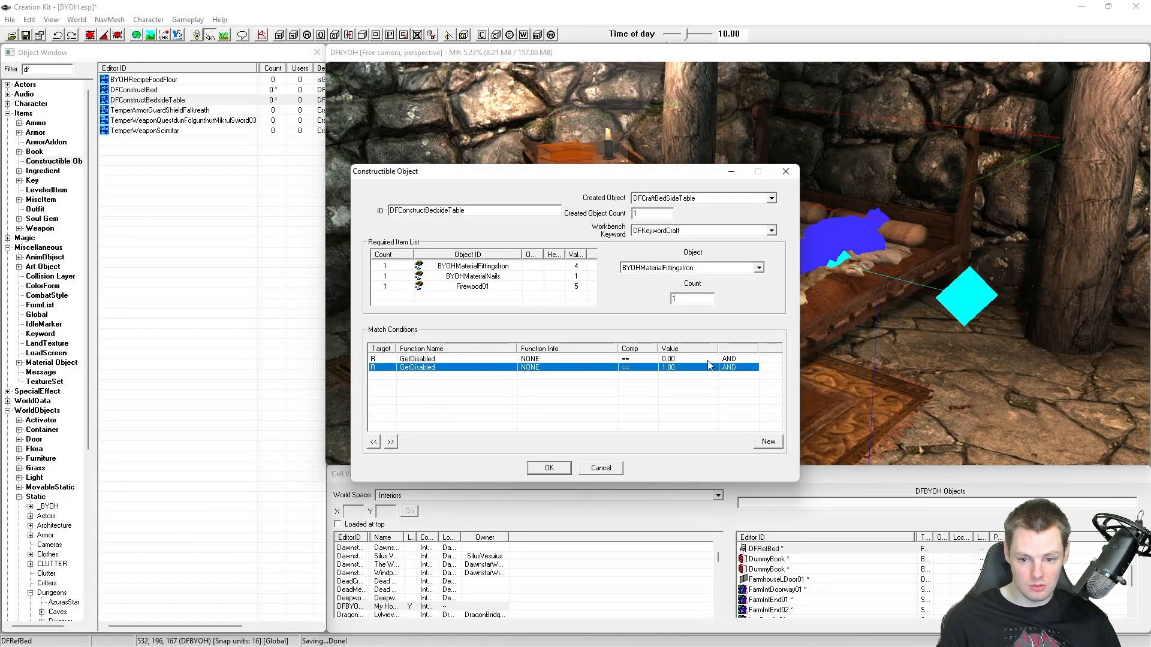
click(570, 360)
click(476, 367)
click(477, 362)
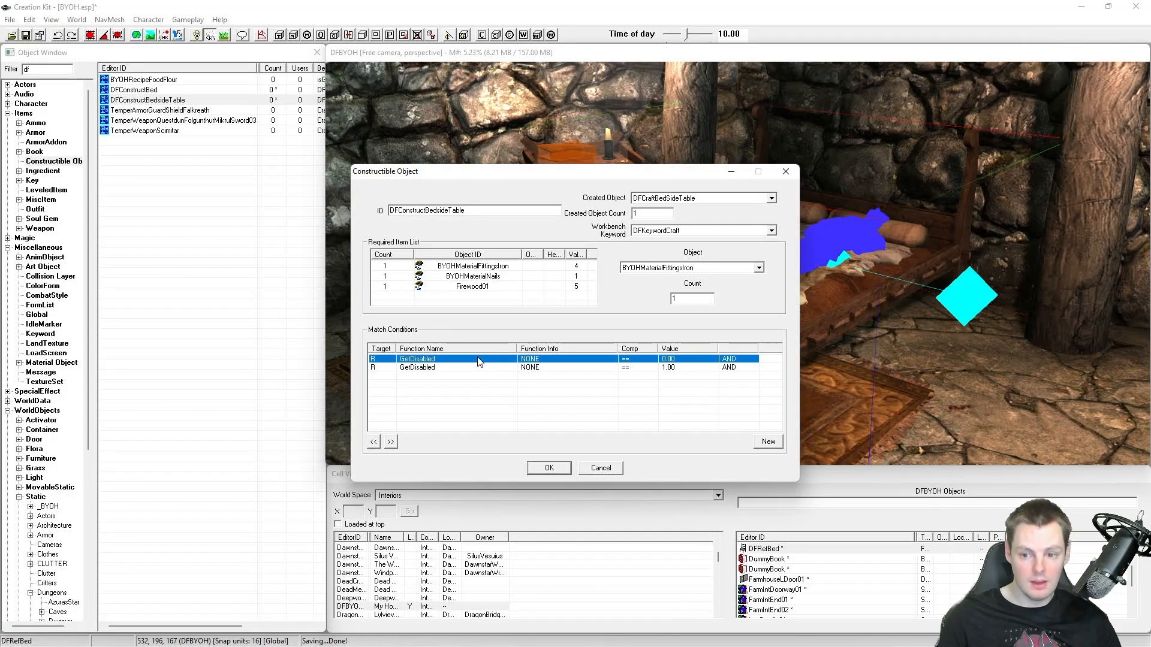
click(522, 381)
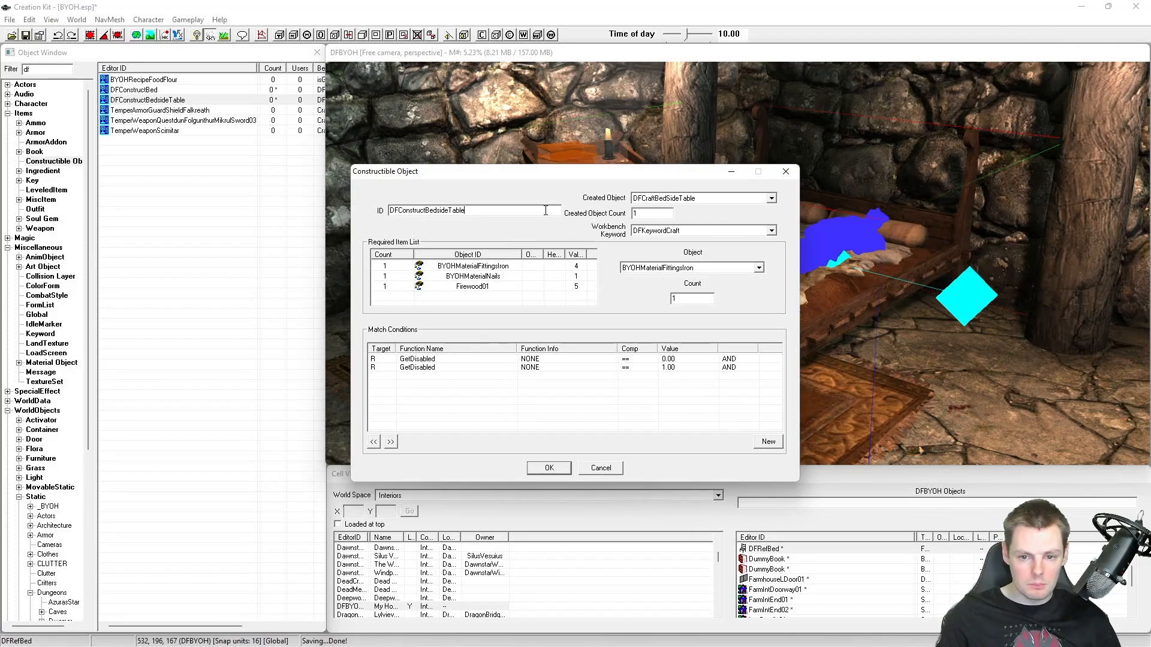
click(546, 468)
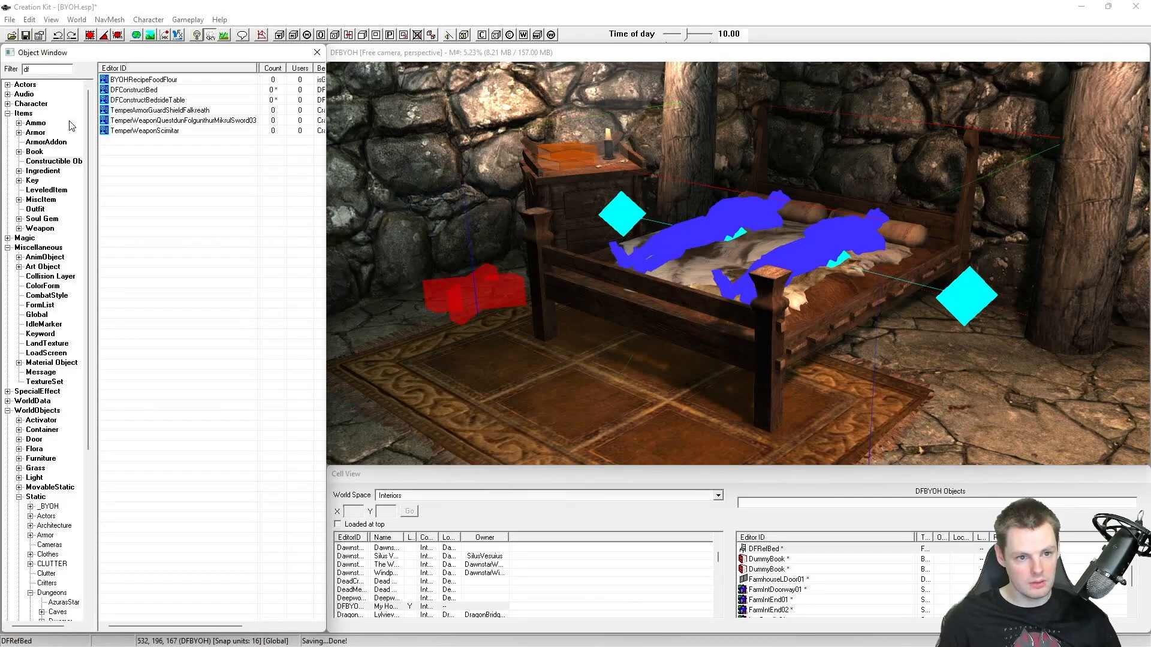
Step: Set the ConstructObject property of the DFCraft script on the DFCraftBed misc item to DFConstructBed and accept the item
click(40, 200)
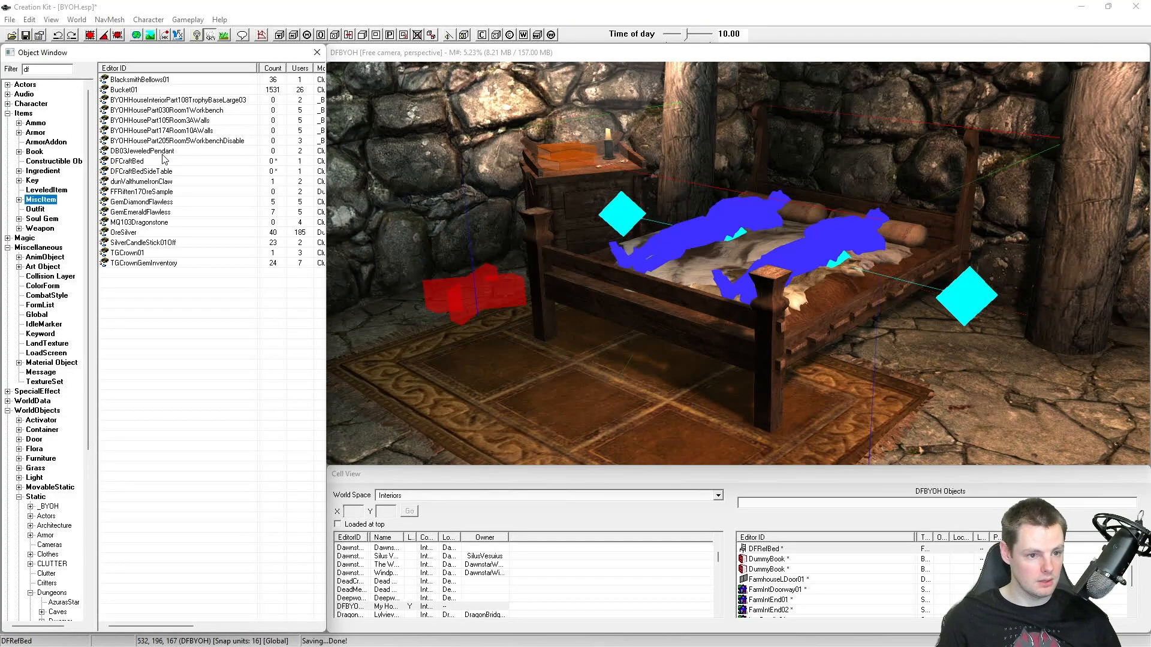
click(147, 101)
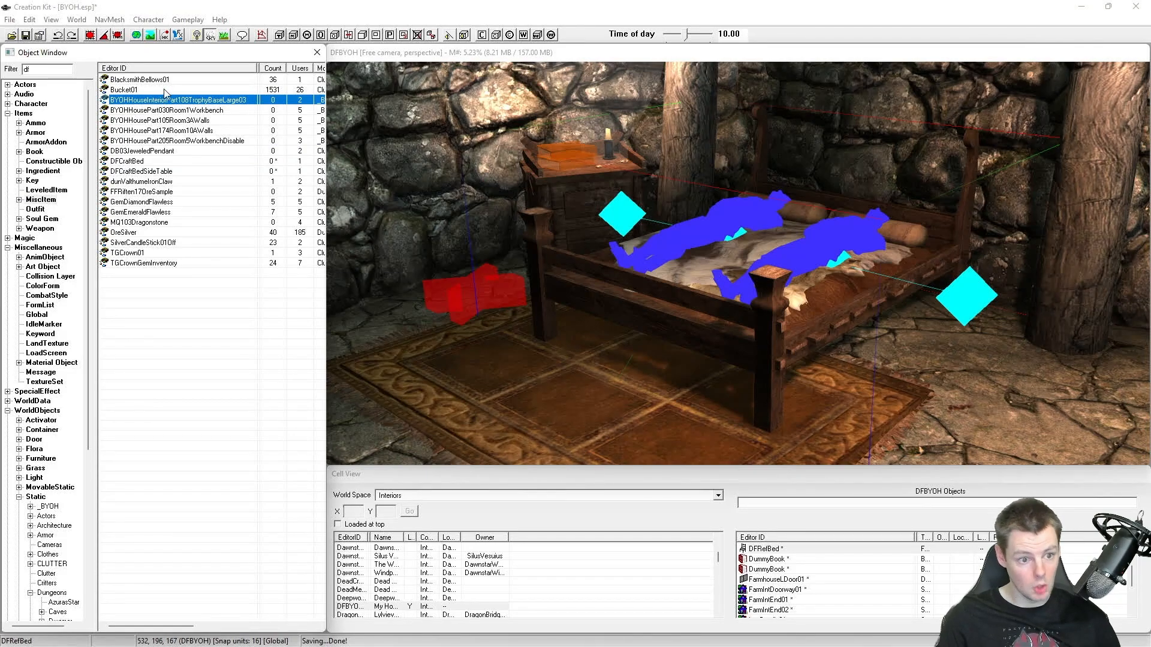
double_click(144, 161)
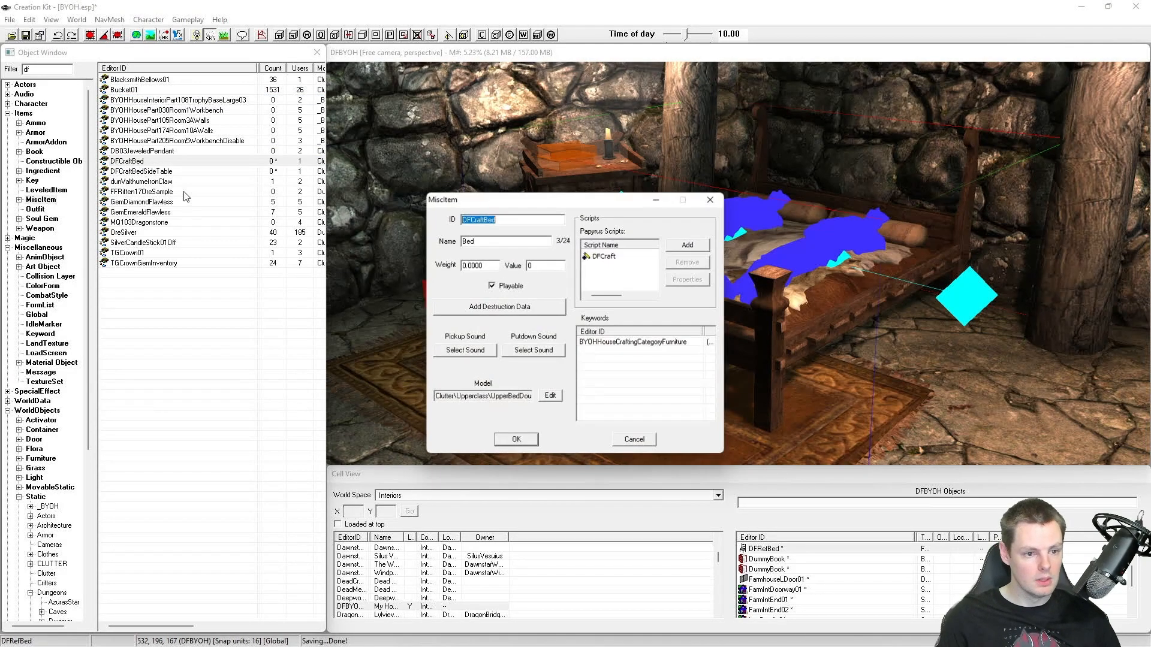
click(605, 257)
click(445, 353)
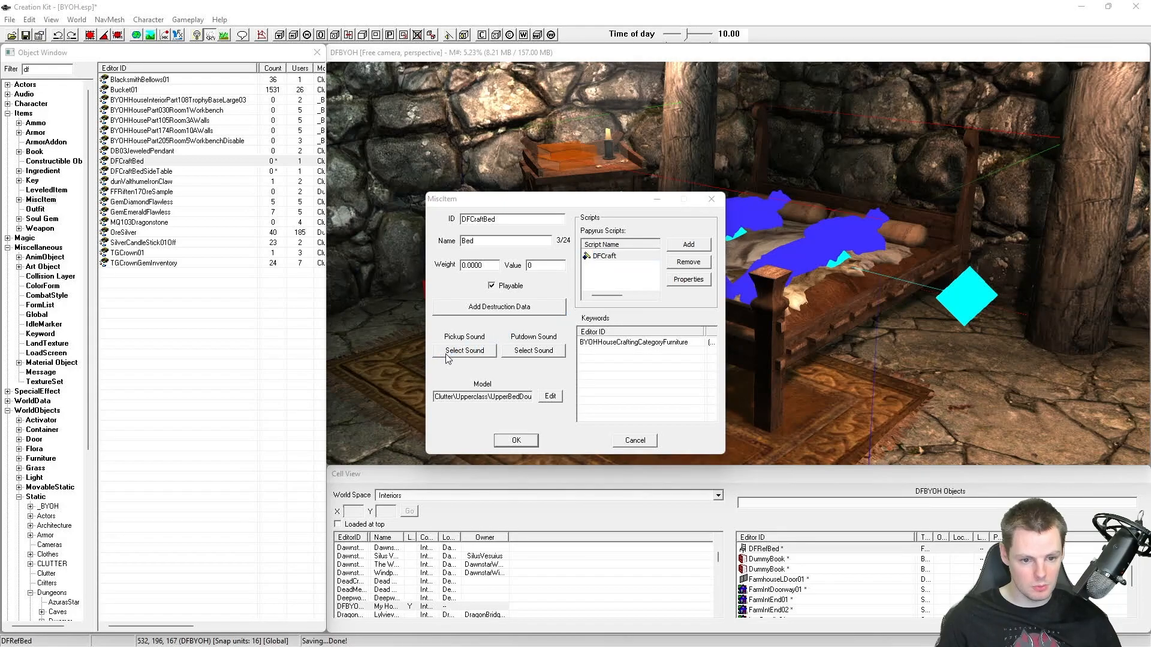
click(386, 303)
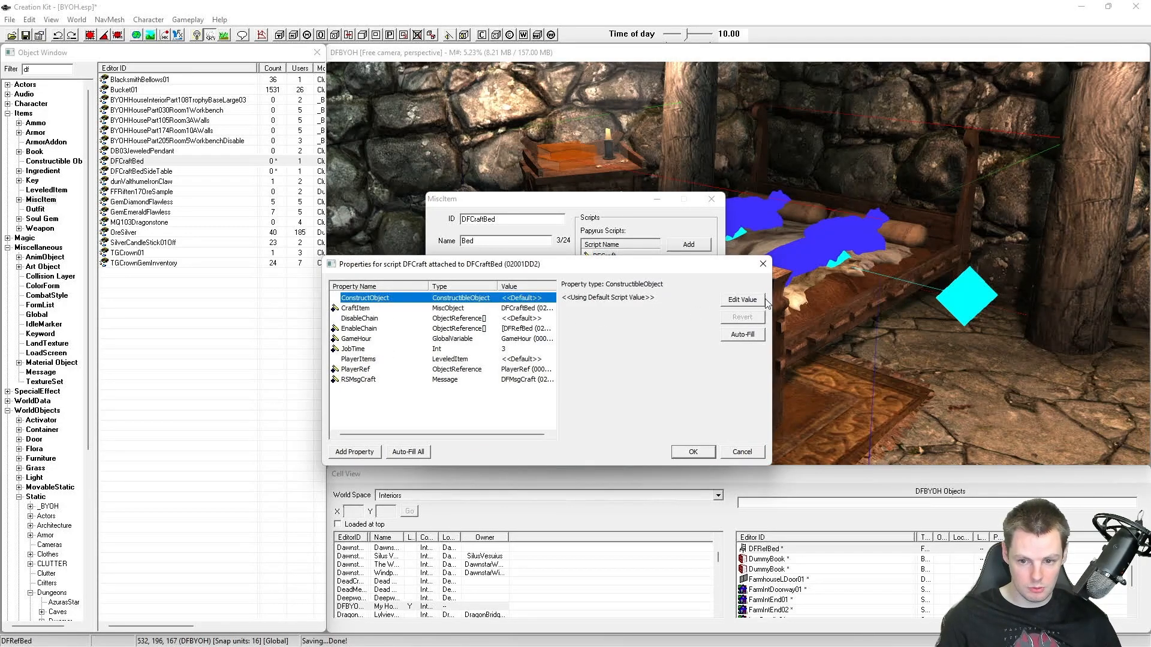
click(747, 300)
double_click(654, 299)
key(d)
click(655, 299)
click(655, 299)
click(701, 452)
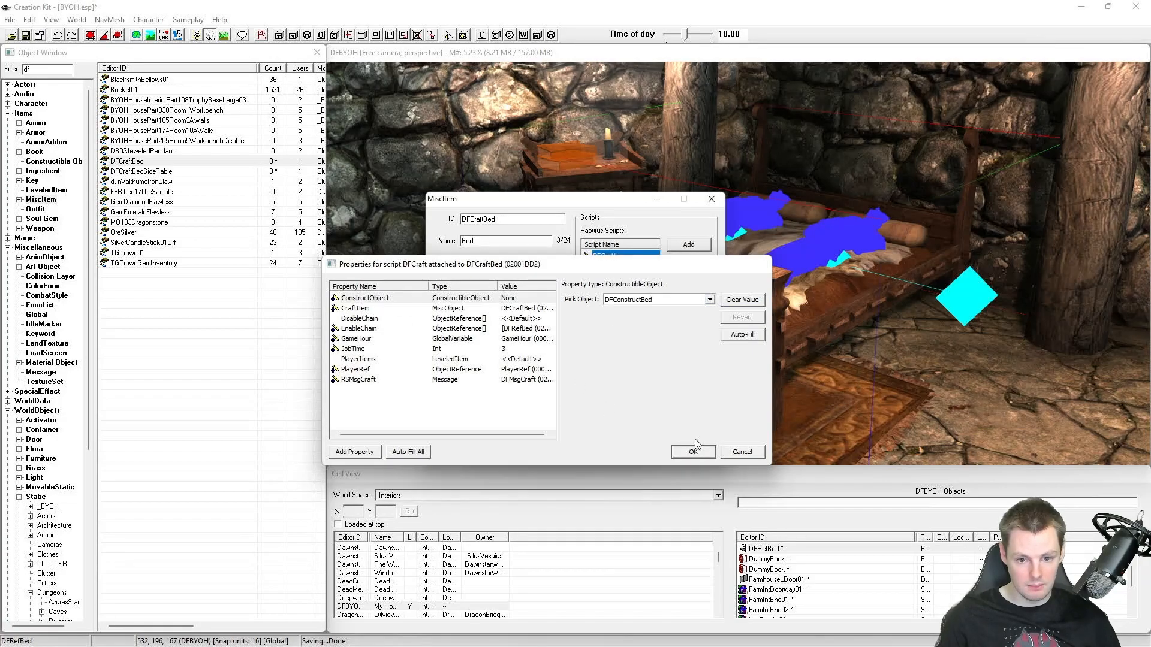
click(540, 443)
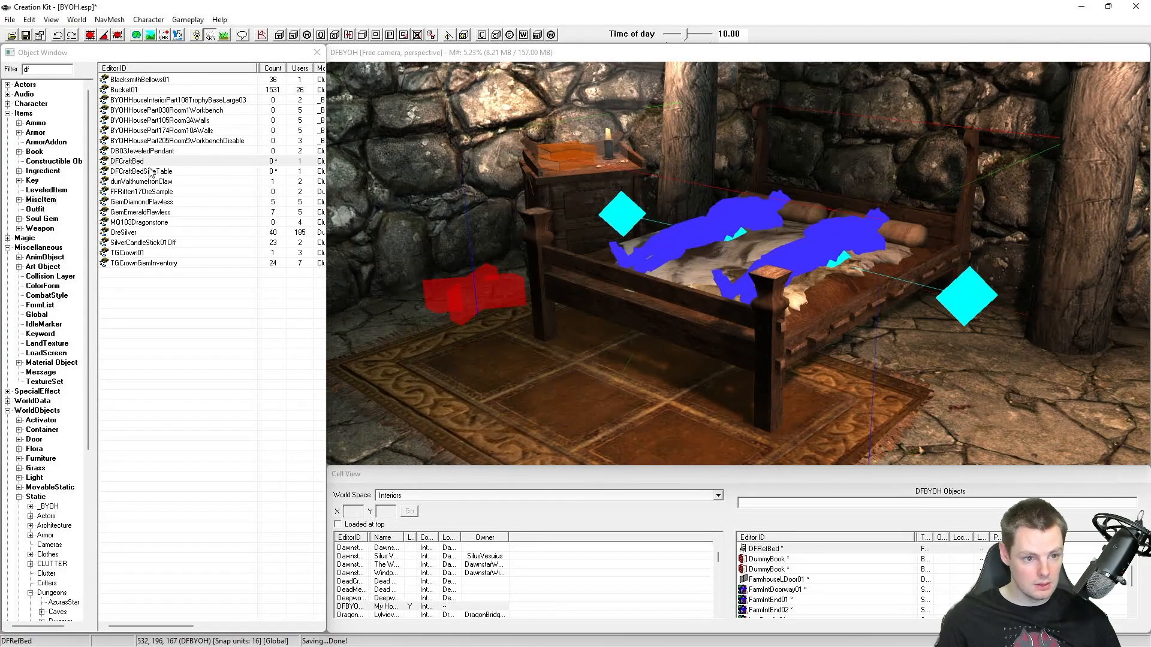
Step: Set the ConstructObject property of the DFCraft script on the DFCraftBedSideTable misc item to DFConstructBedsideTable
double_click(150, 172)
double_click(593, 257)
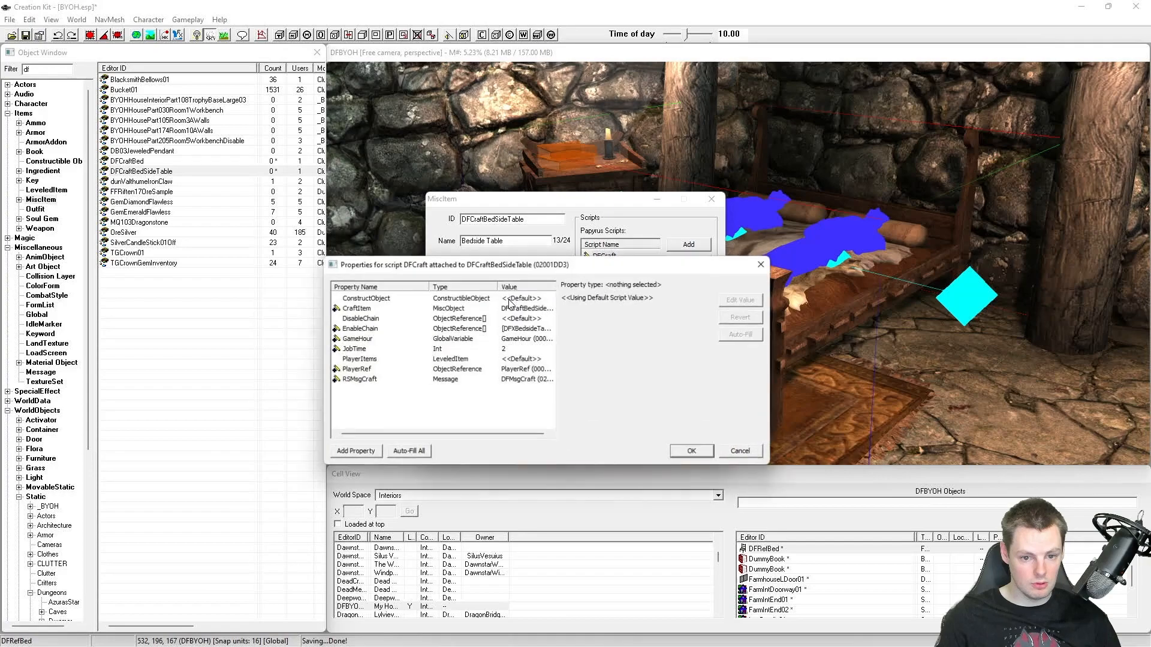
click(365, 299)
click(737, 300)
click(680, 302)
text(df)
click(680, 302)
click(680, 301)
scroll(679, 301, down, 1)
scroll(680, 301, up, 1)
click(669, 319)
click(706, 448)
Step: Recheck the bedside table's DFCraft script properties, accept the misc item and save the plugin
double_click(621, 256)
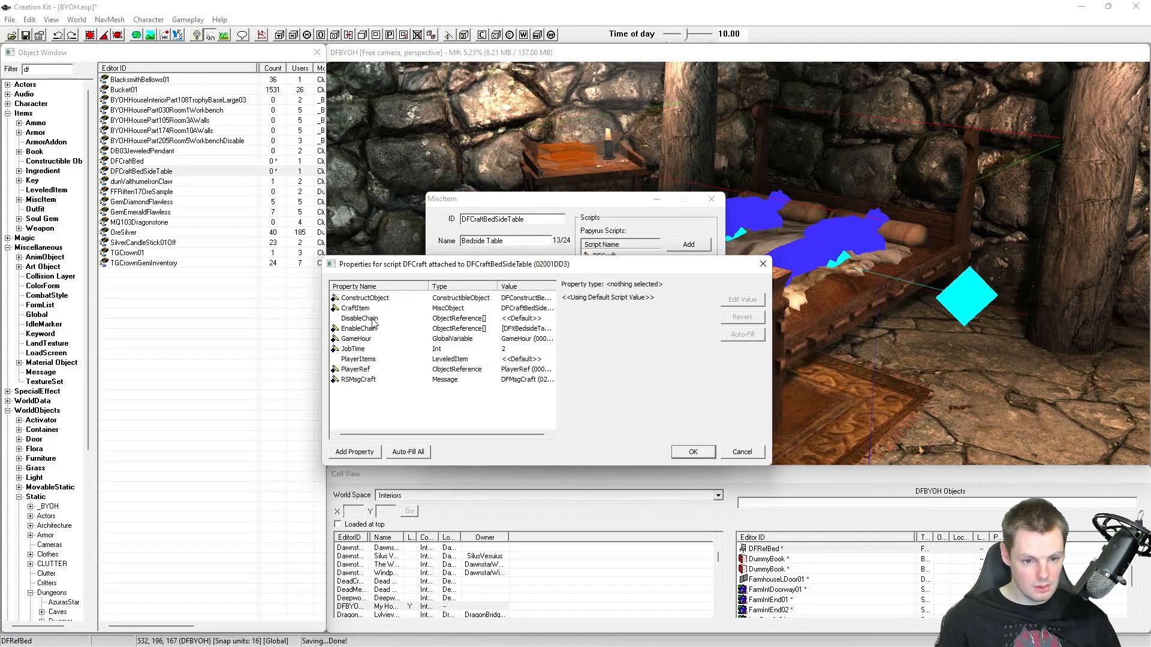
click(690, 453)
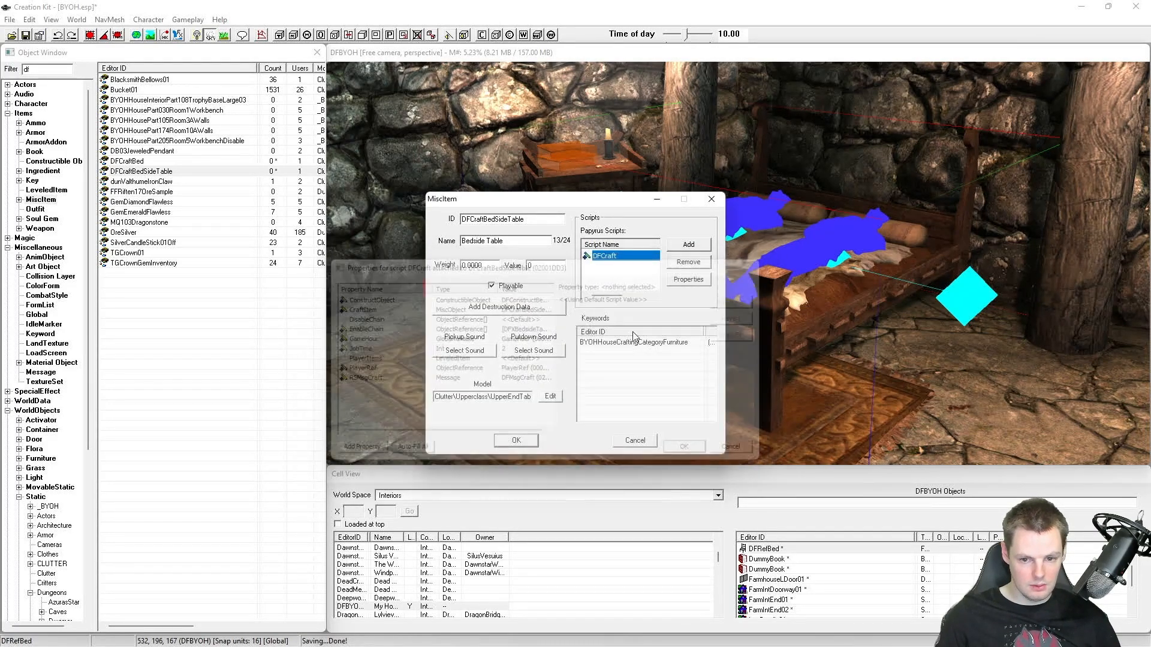
click(516, 441)
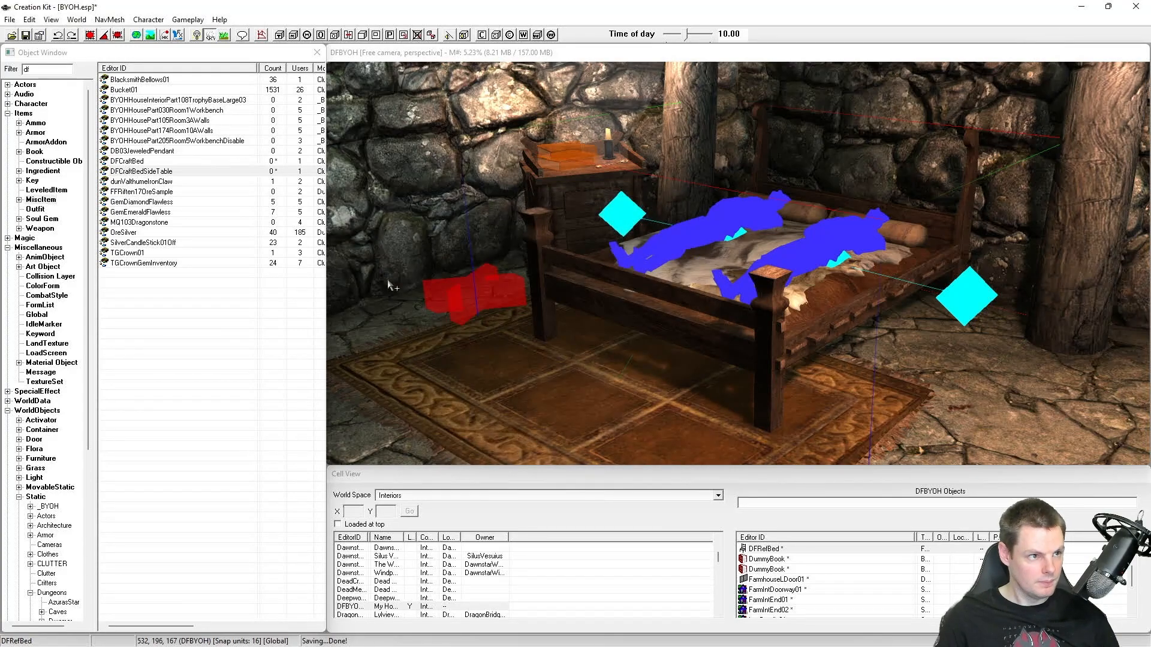
click(25, 35)
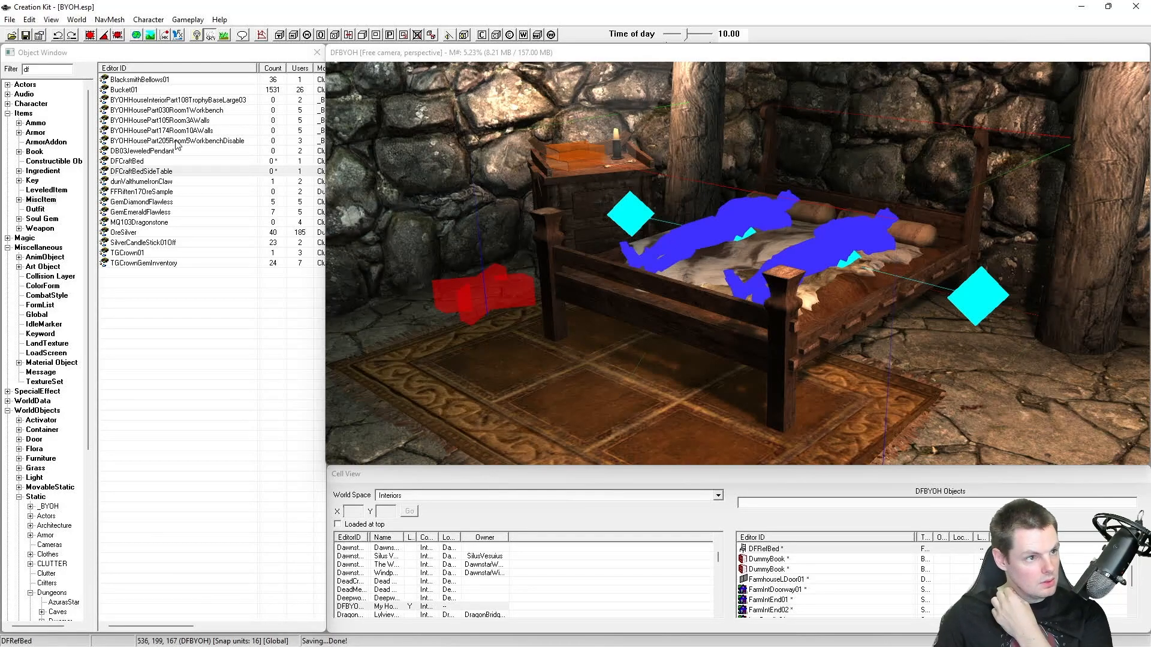
Step: Review the EnableChain and DisableChain properties of the DFCraft script on the DFCraftBed misc item, leaving them unchanged
click(187, 160)
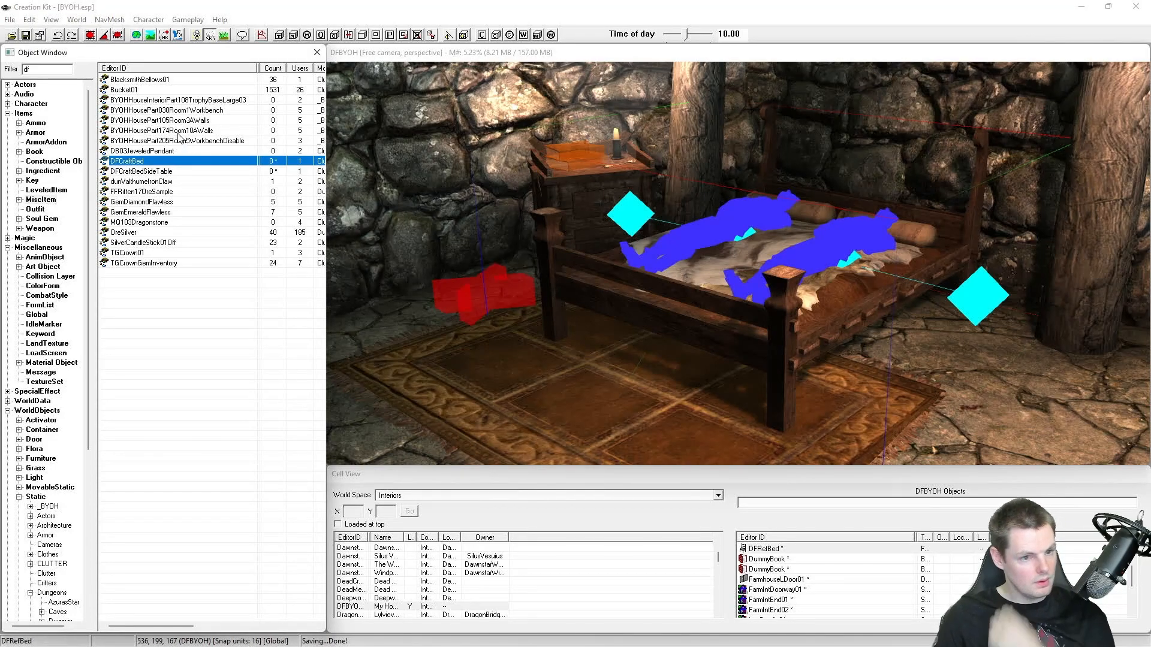
click(179, 131)
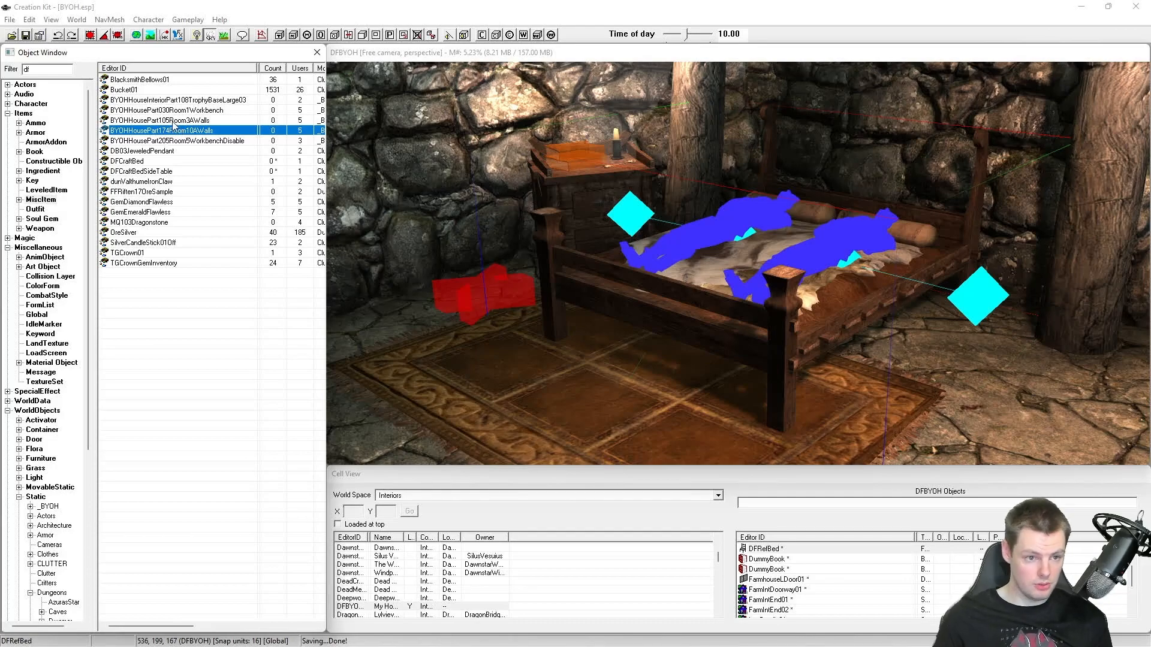
double_click(127, 161)
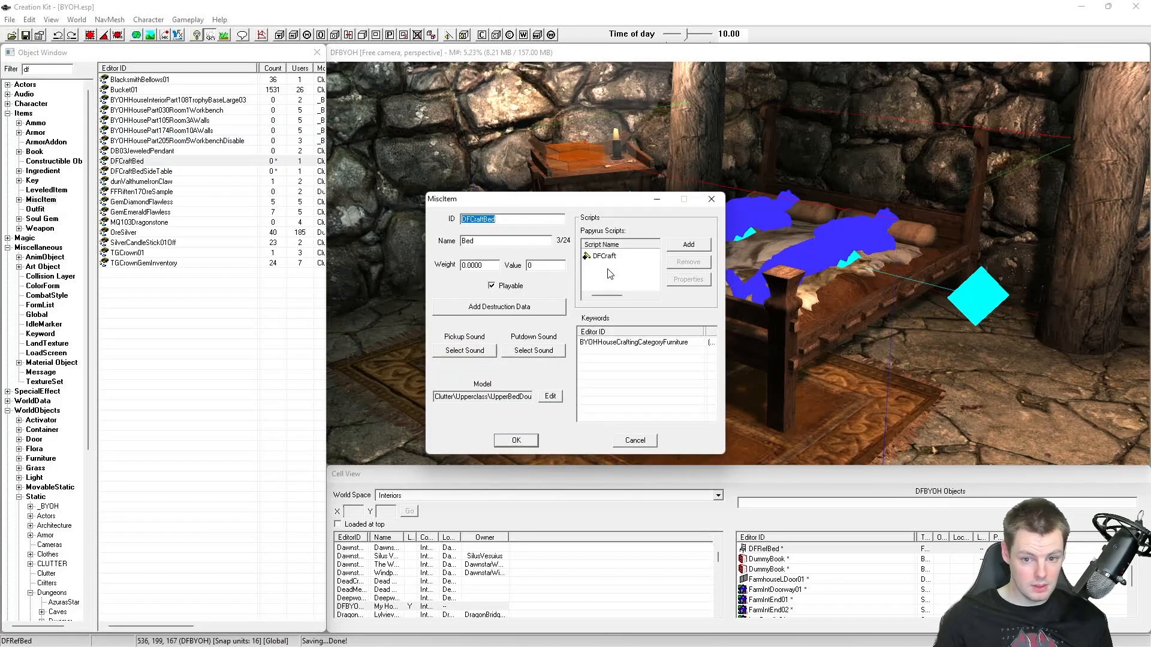
click(385, 330)
click(387, 322)
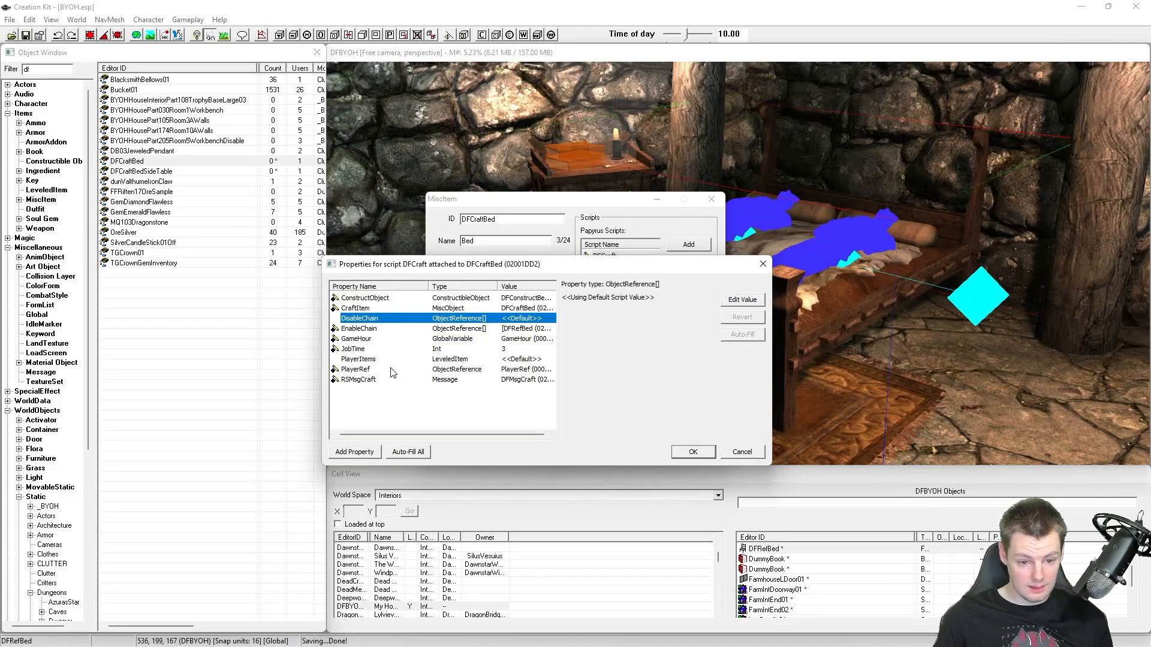
click(742, 452)
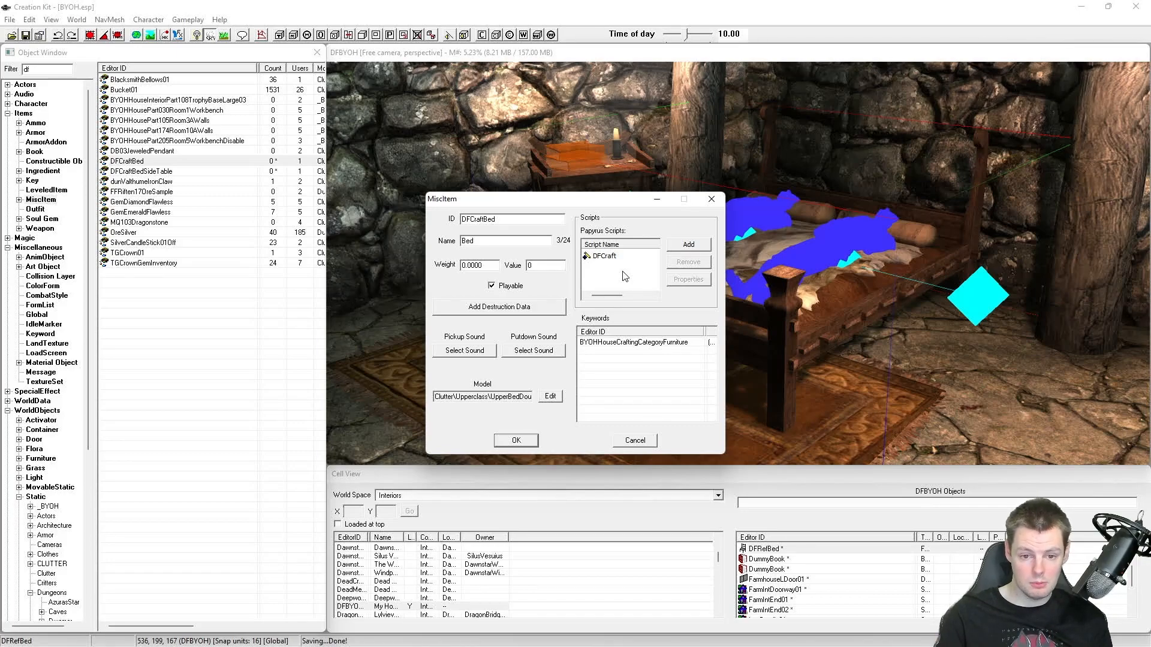
click(622, 256)
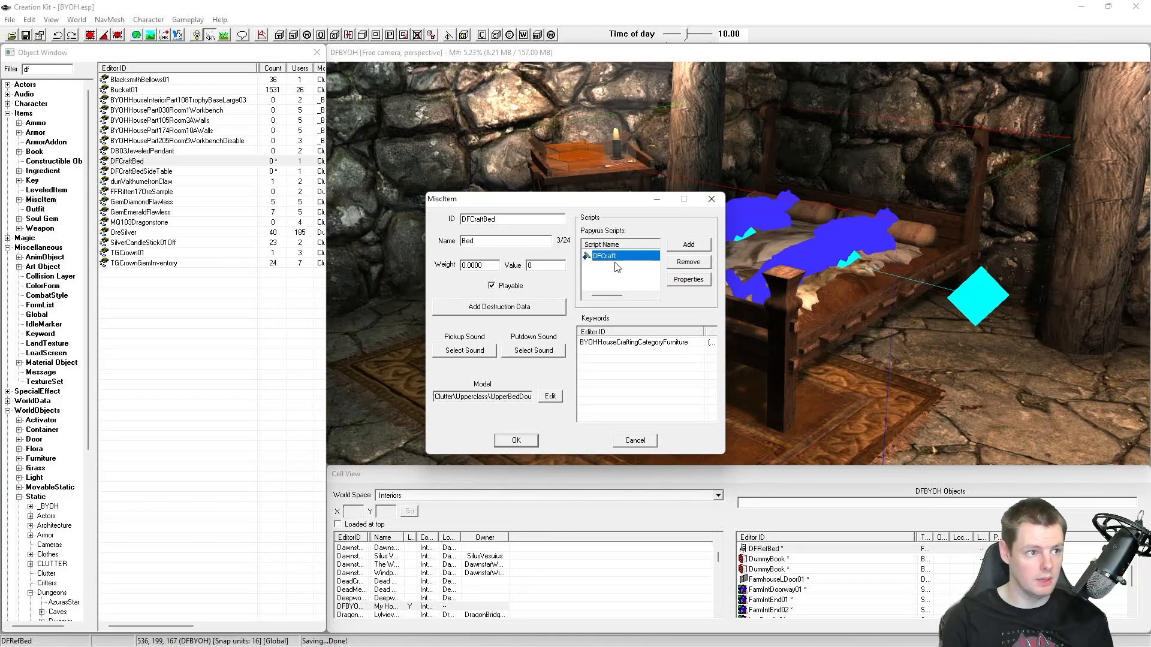
click(520, 441)
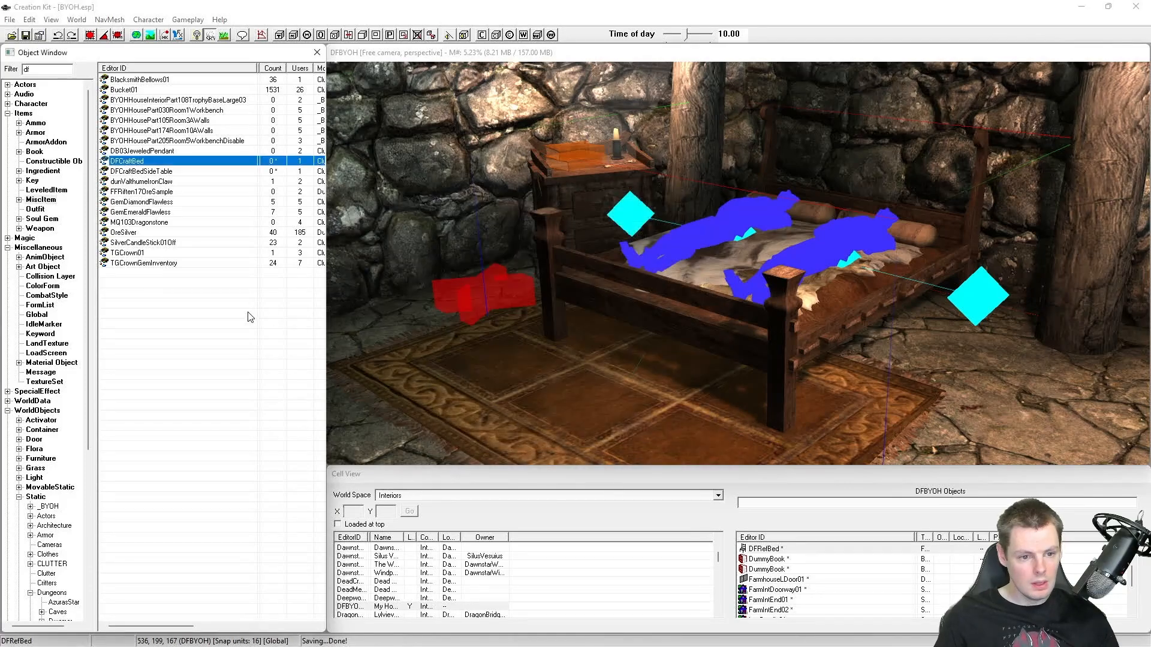
Step: Save the plugin and go from the interior's door marker to its linked door reference in Riverwood
click(26, 36)
middle_drag(613, 215, 682, 243)
mouse_move(690, 250)
shift+middle_down()
mouse_move(704, 250)
mouse_move(642, 238)
mouse_move(650, 245)
shift+middle_up()
click(899, 257)
mouse_move(900, 257)
middle_down()
mouse_move(890, 258)
mouse_move(969, 262)
middle_up()
mouse_move(786, 233)
shift+middle_down()
mouse_move(774, 234)
mouse_move(779, 213)
mouse_move(831, 226)
mouse_move(612, 218)
shift+middle_up()
double_click(611, 218)
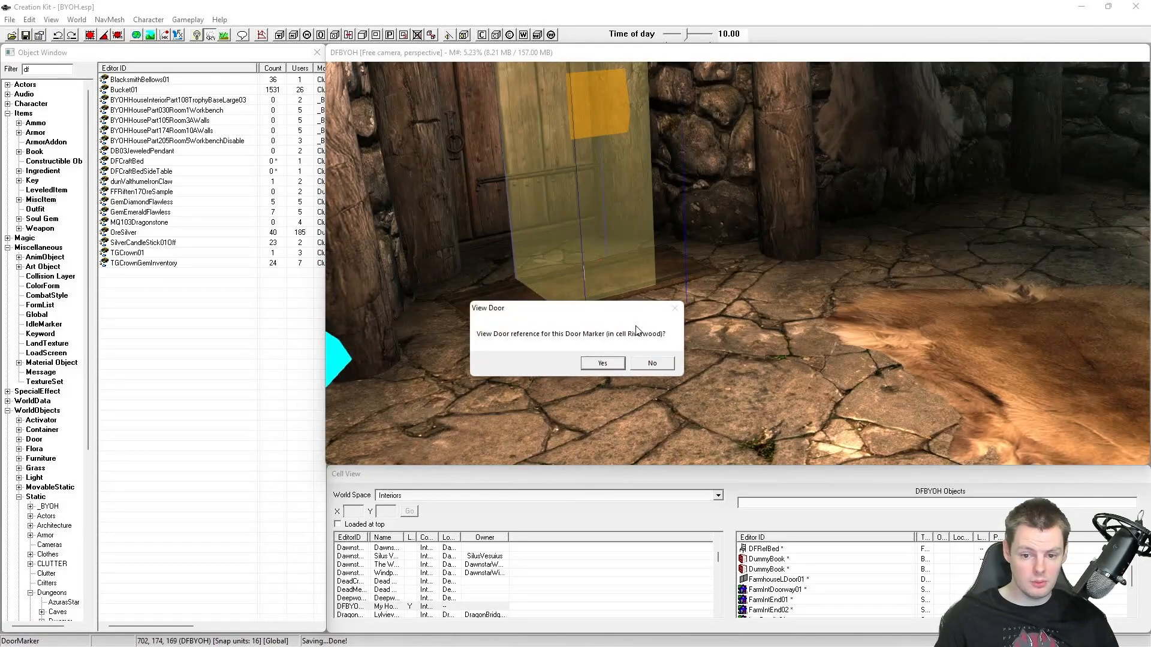
click(606, 363)
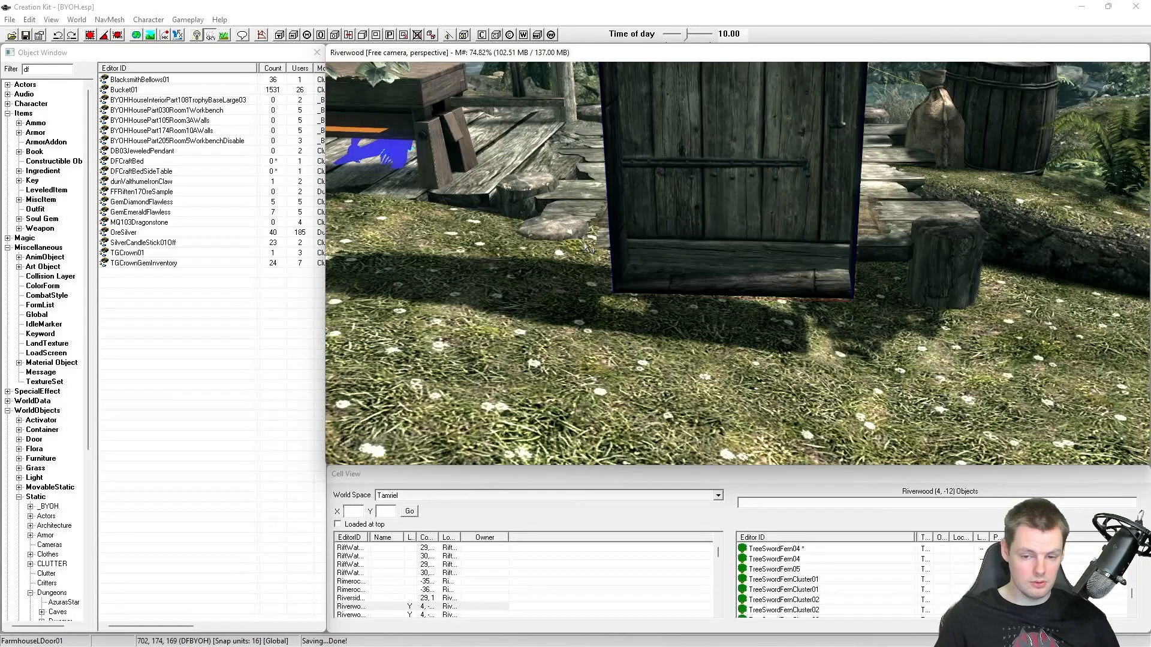
Step: Examine the exterior of the Riverwood house around the door, porch and barrels
shift+middle_drag(641, 235, 819, 249)
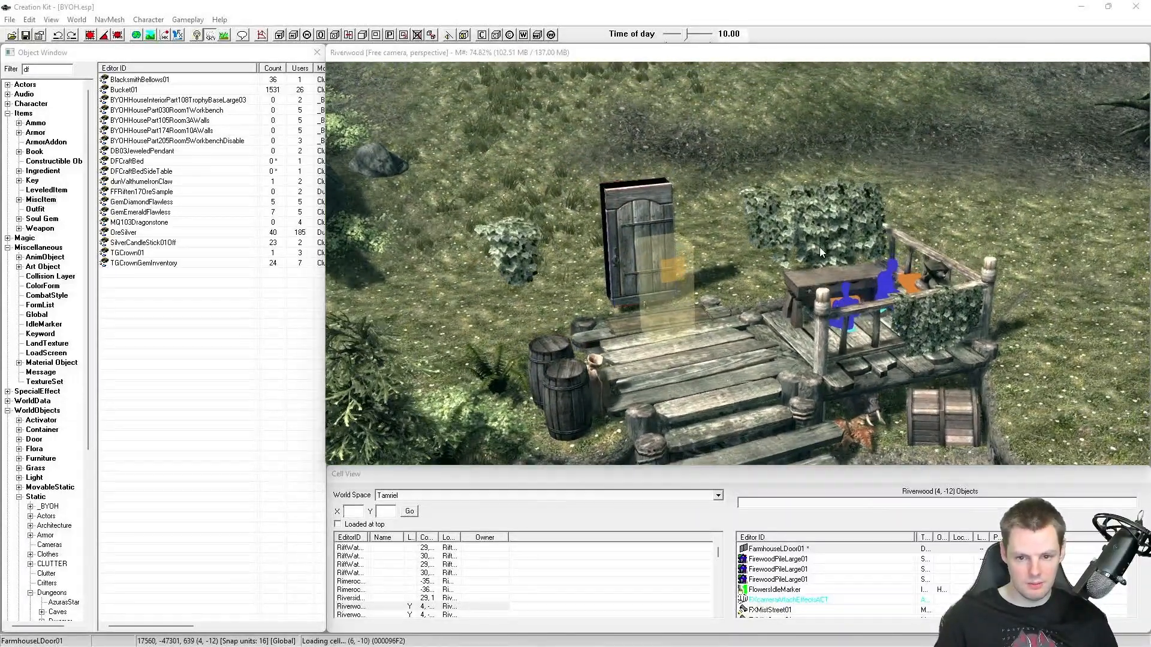
click(650, 383)
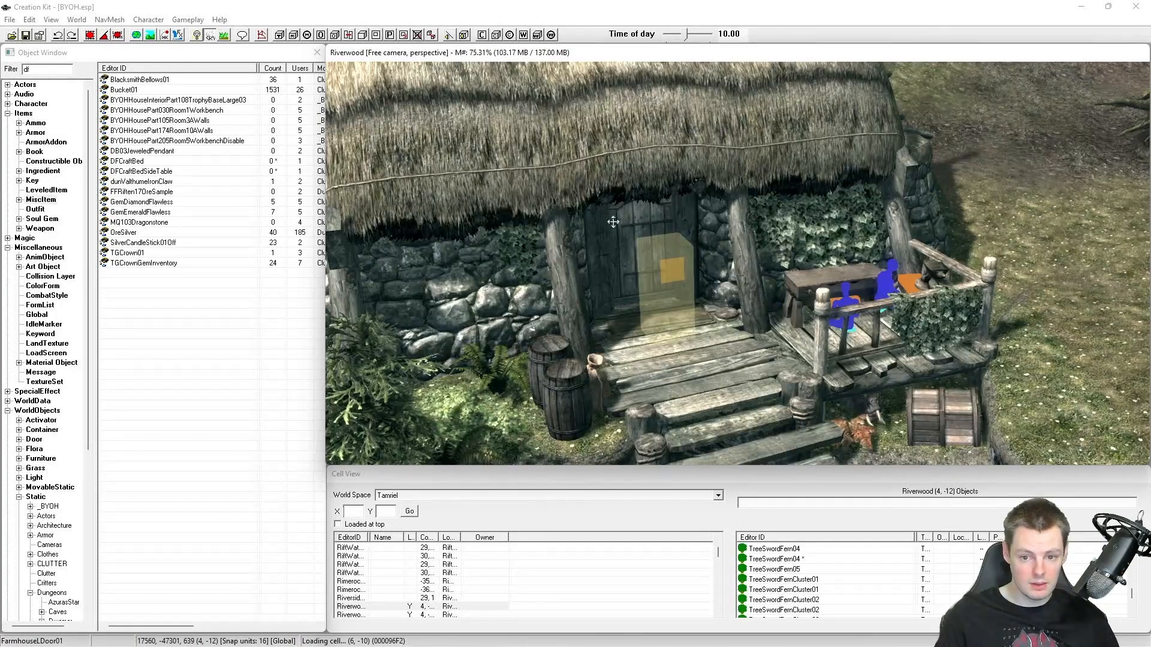
click(774, 230)
scroll(775, 229, up, 3)
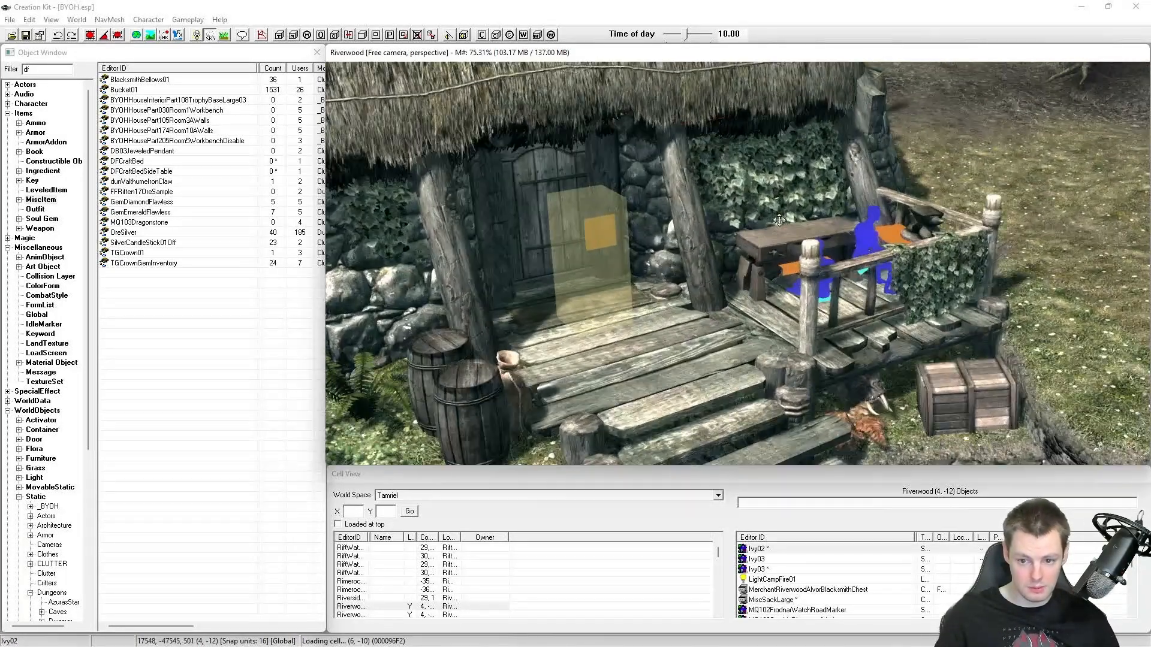
scroll(778, 205, up, 5)
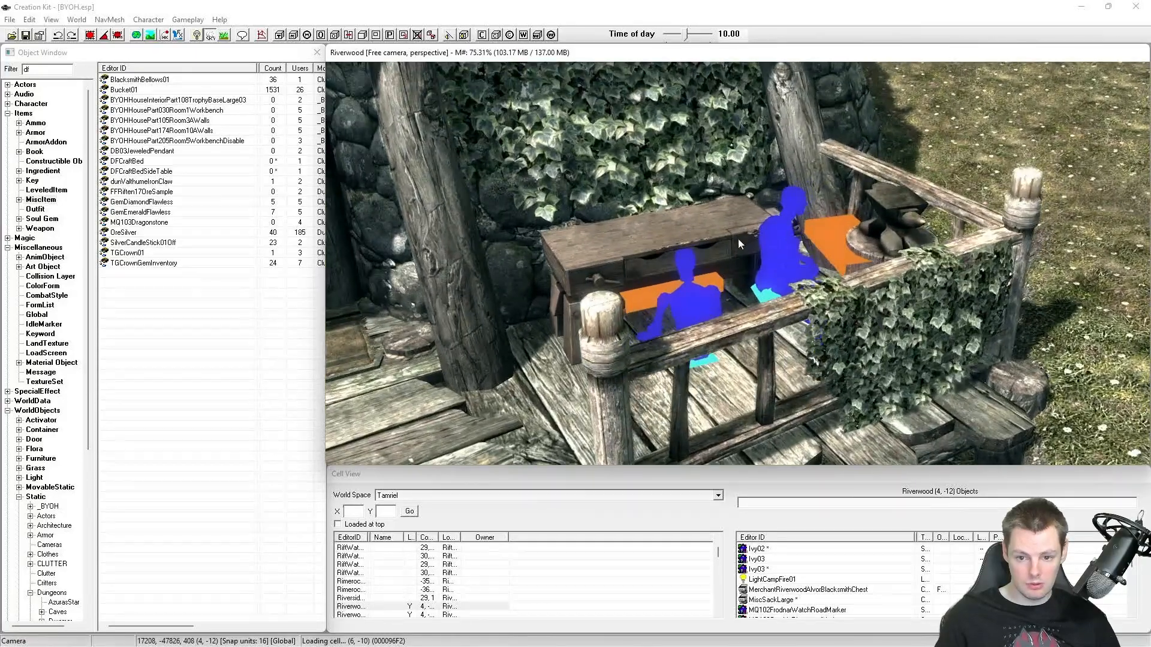
click(739, 238)
middle_drag(738, 239, 700, 210)
click(419, 332)
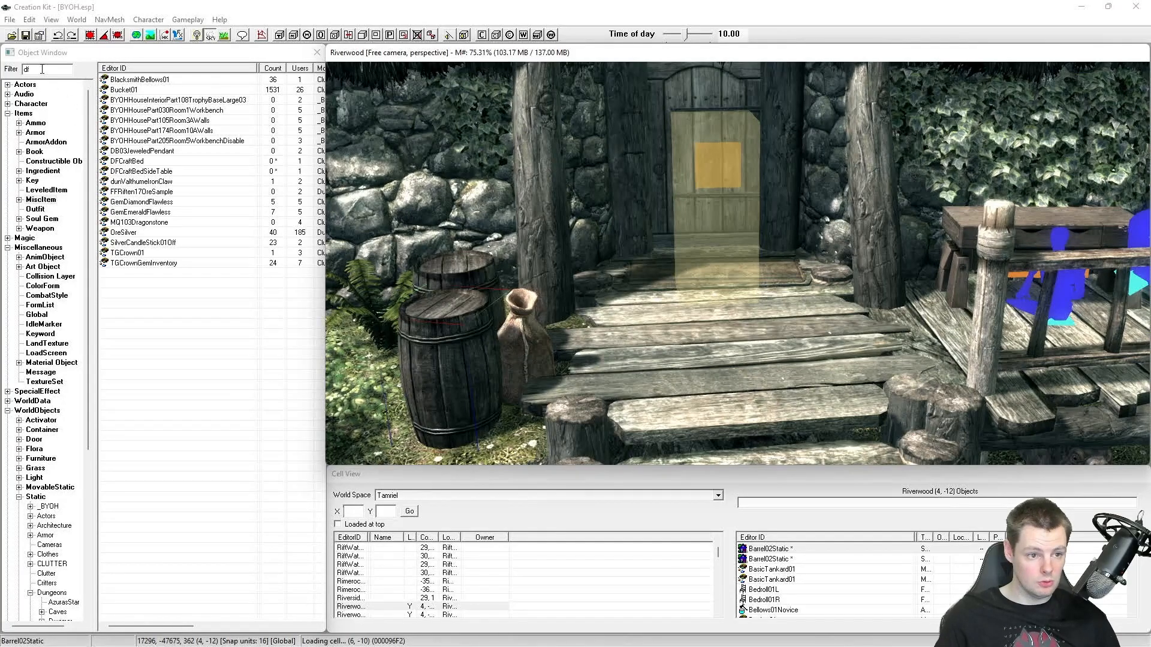
Step: Filter the objects by "barrel" and place a BarrelEmpty01 container on the porch in front of the house door
click(6, 63)
text(barre)
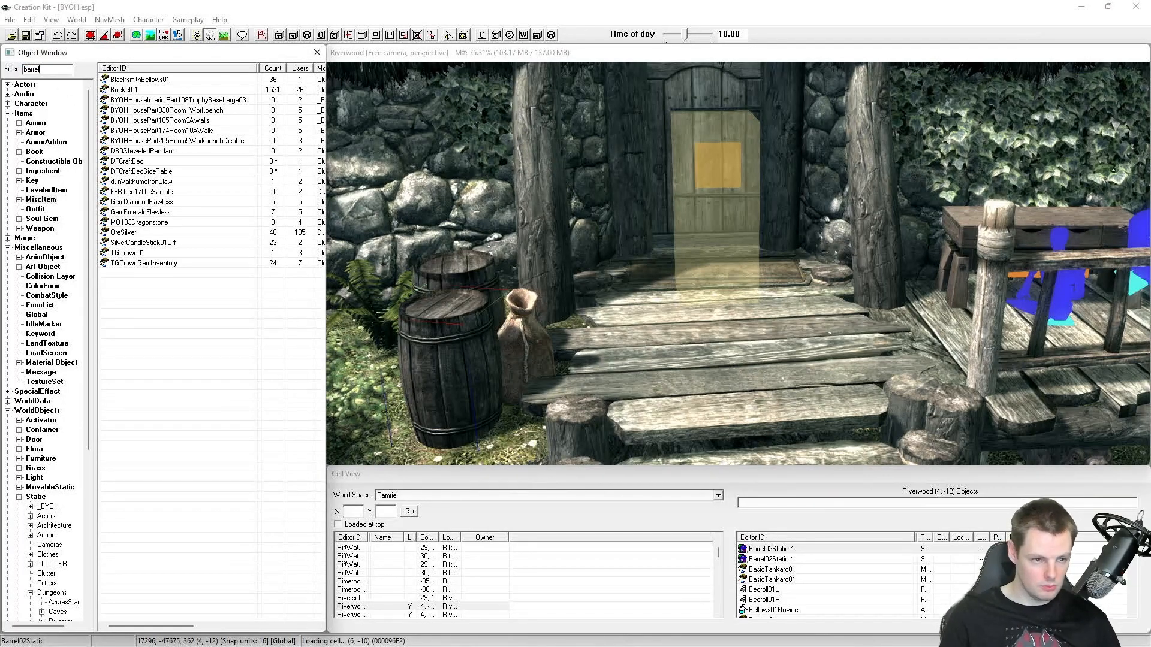
text(l)
click(175, 111)
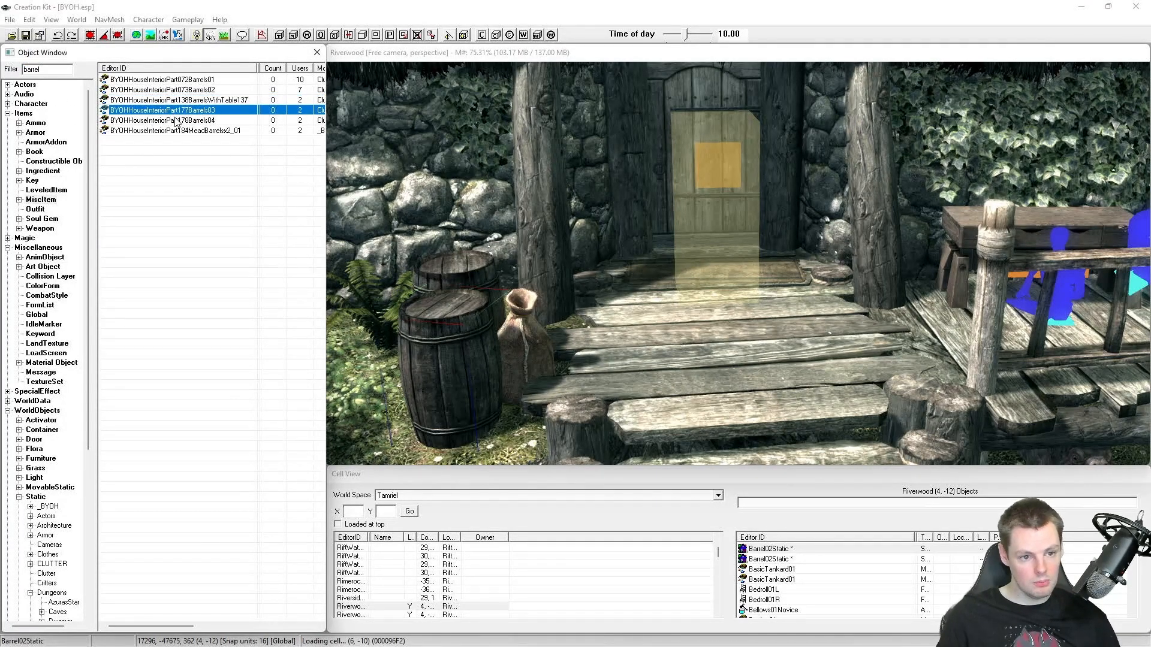
click(178, 122)
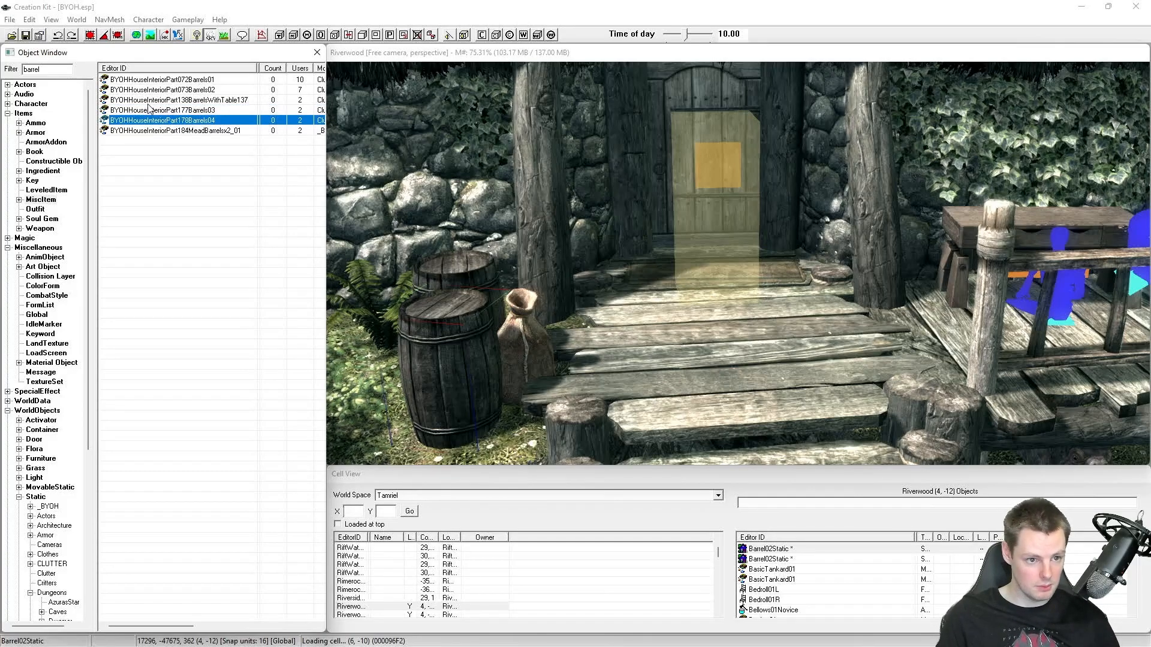
click(43, 430)
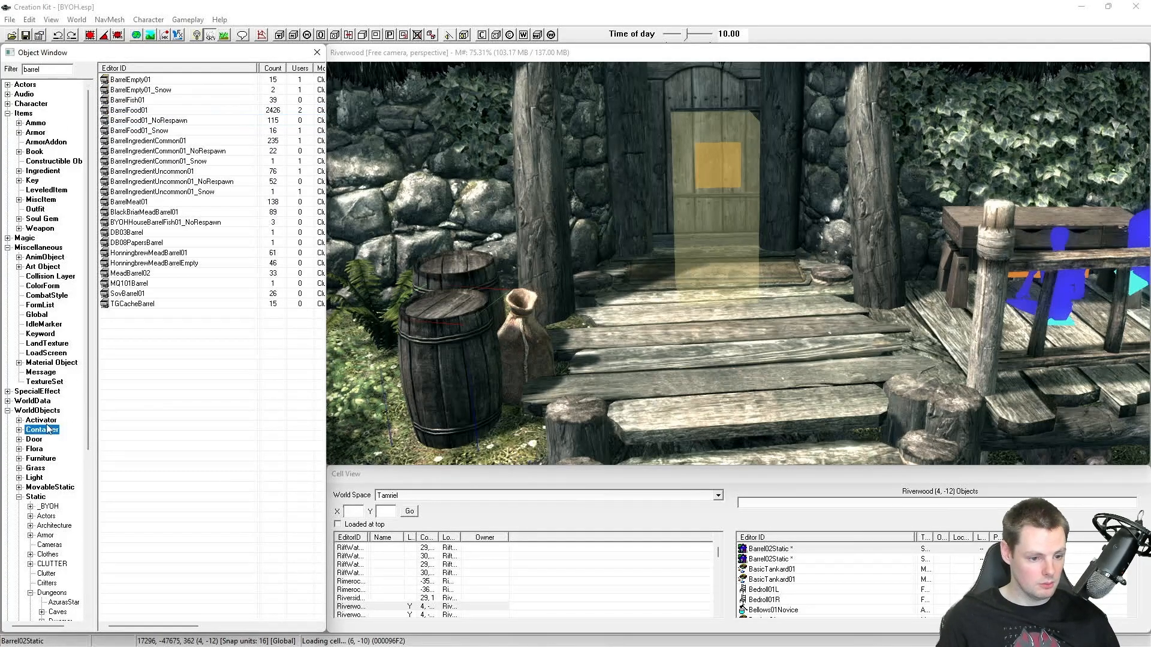
click(140, 110)
click(143, 103)
drag(138, 80, 650, 312)
Step: Edit the placed barrel's base container, giving it the ID DFTestBarrel and the name Stuff
double_click(650, 313)
click(657, 229)
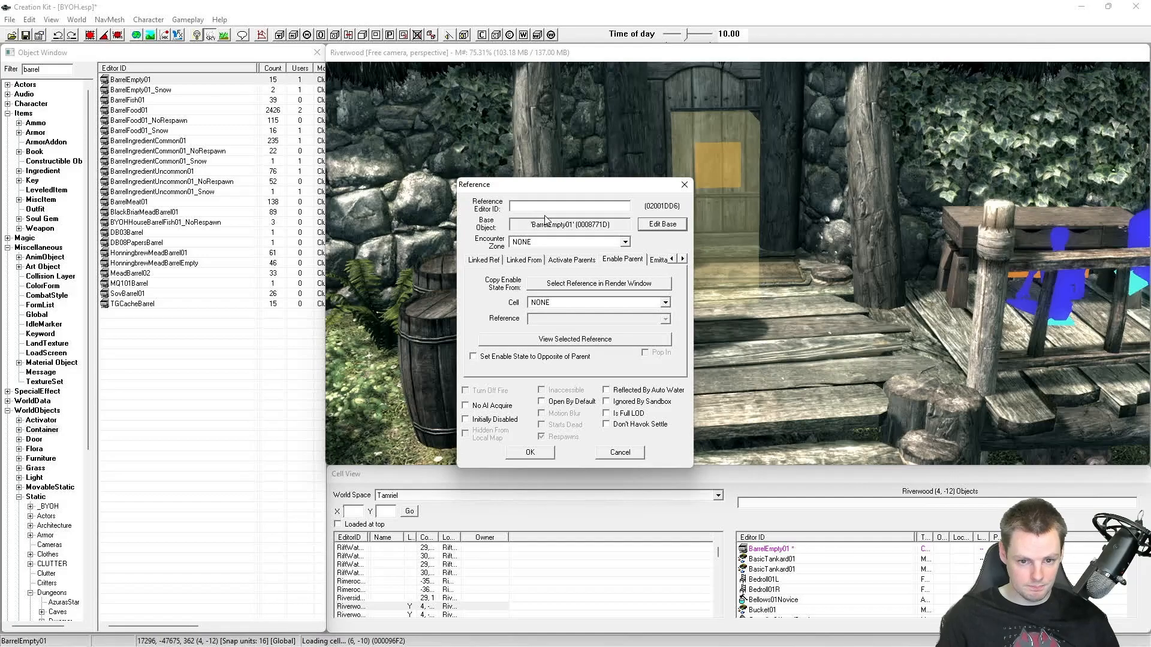
text(DFTestba)
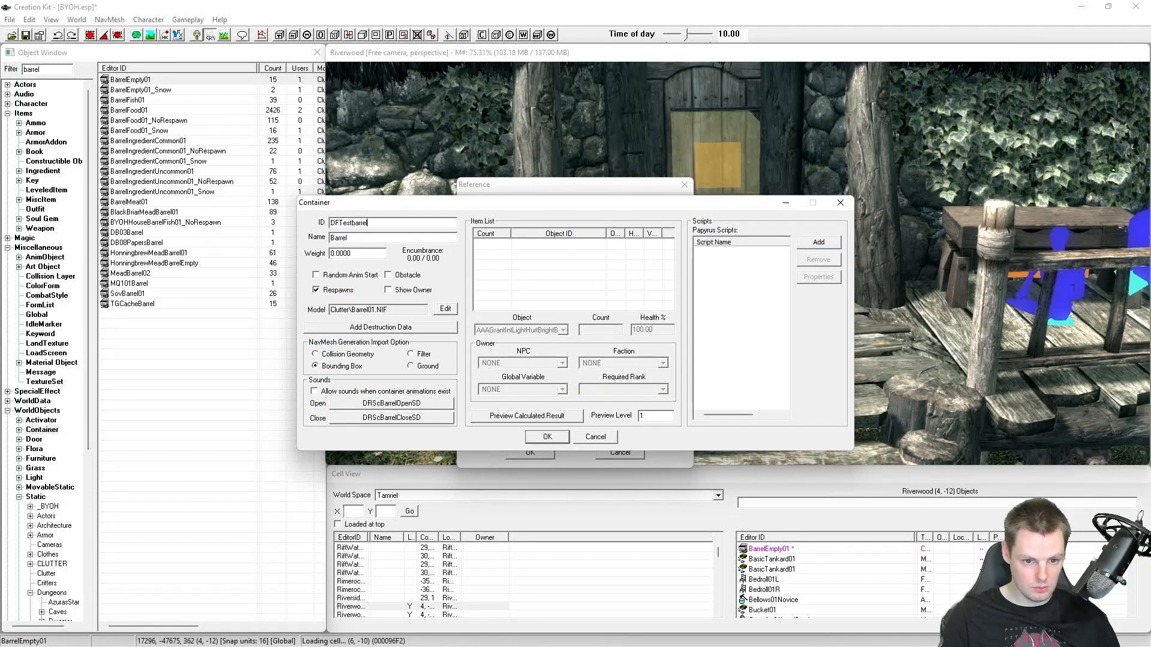
text(rrel)
key(BackSpace)
key(BackSpace)
key(BackSpace)
key(BackSpace)
key(BackSpace)
key(BackSpace)
text(Barrel)
key(Tab)
text(Stu)
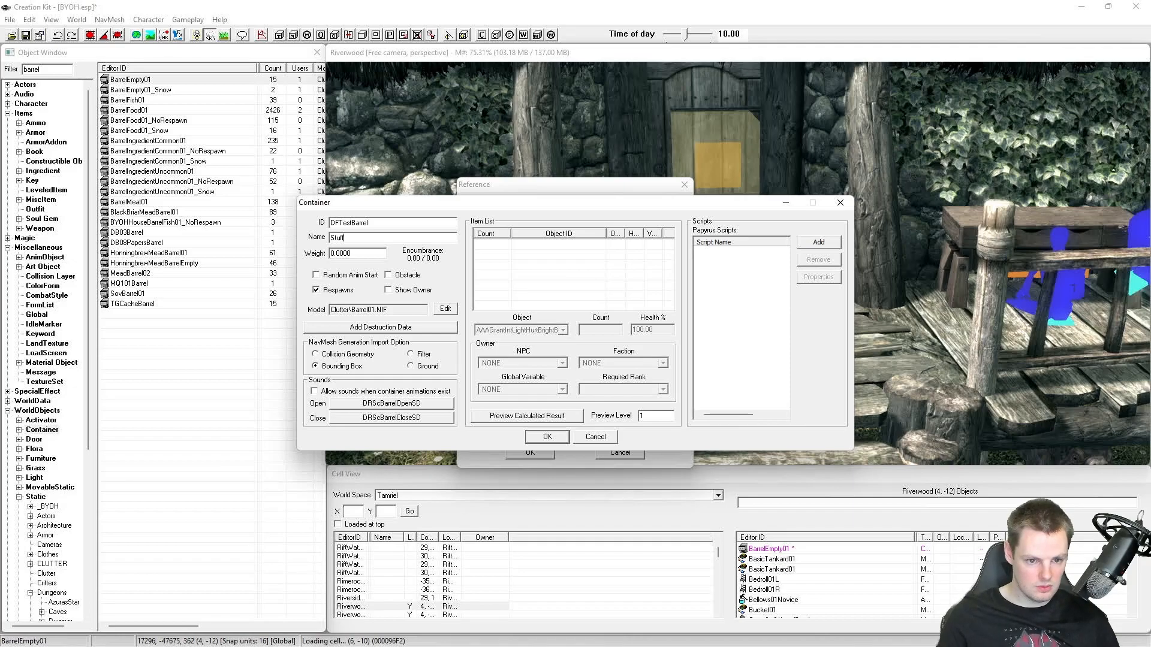
Step: Add Firewood01 to the container's item list with a count of 5
right_click(548, 284)
click(559, 293)
click(522, 332)
click(522, 332)
text(firewood)
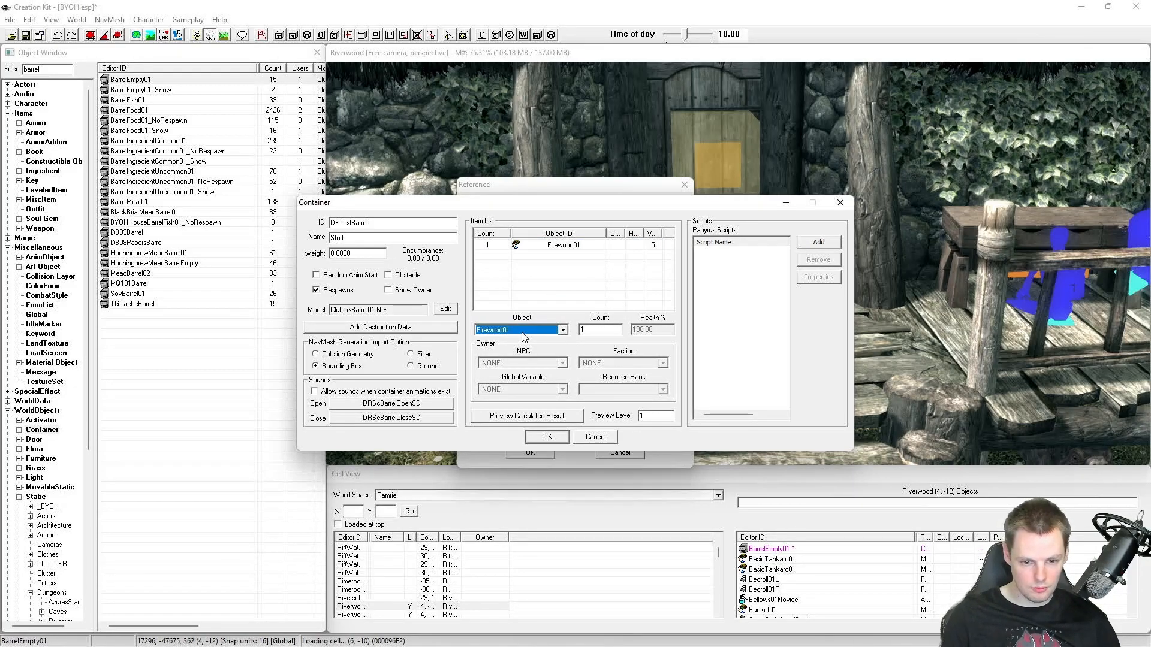
double_click(580, 330)
text(5)
Step: Add BYOHMaterialFittingsIron to the DFTestBarrel container's item list with a count of 1
click(556, 262)
right_click(556, 262)
click(567, 271)
click(522, 330)
click(522, 331)
text(m)
scroll(522, 330, up, 2)
scroll(522, 330, down, 4)
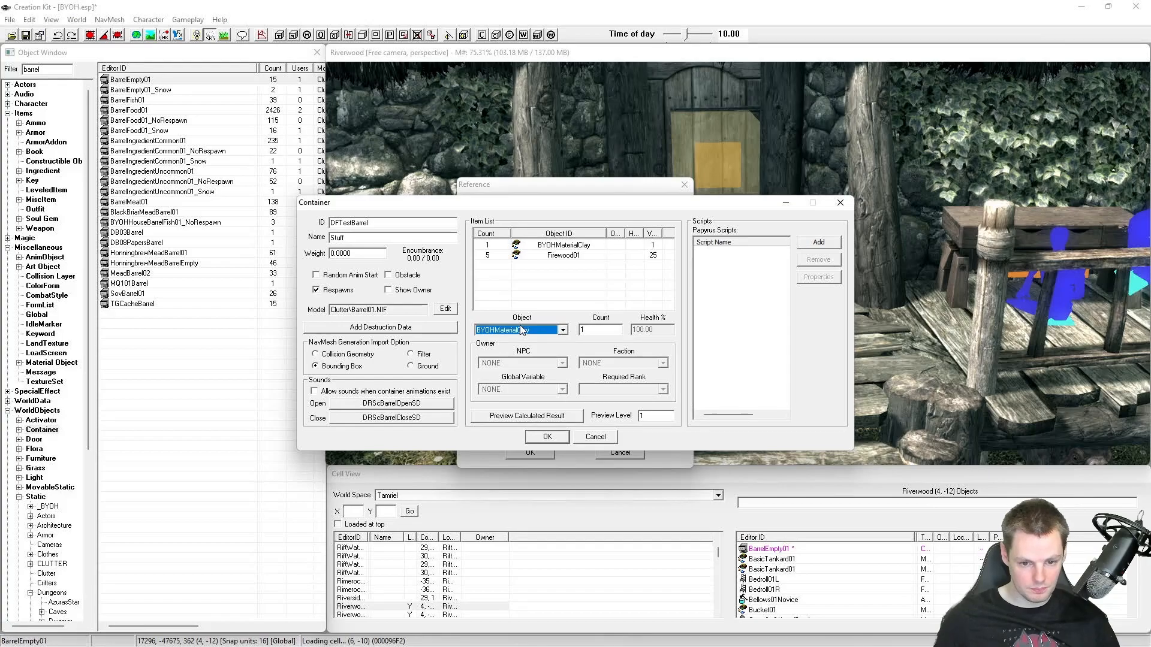
scroll(522, 331, up, 1)
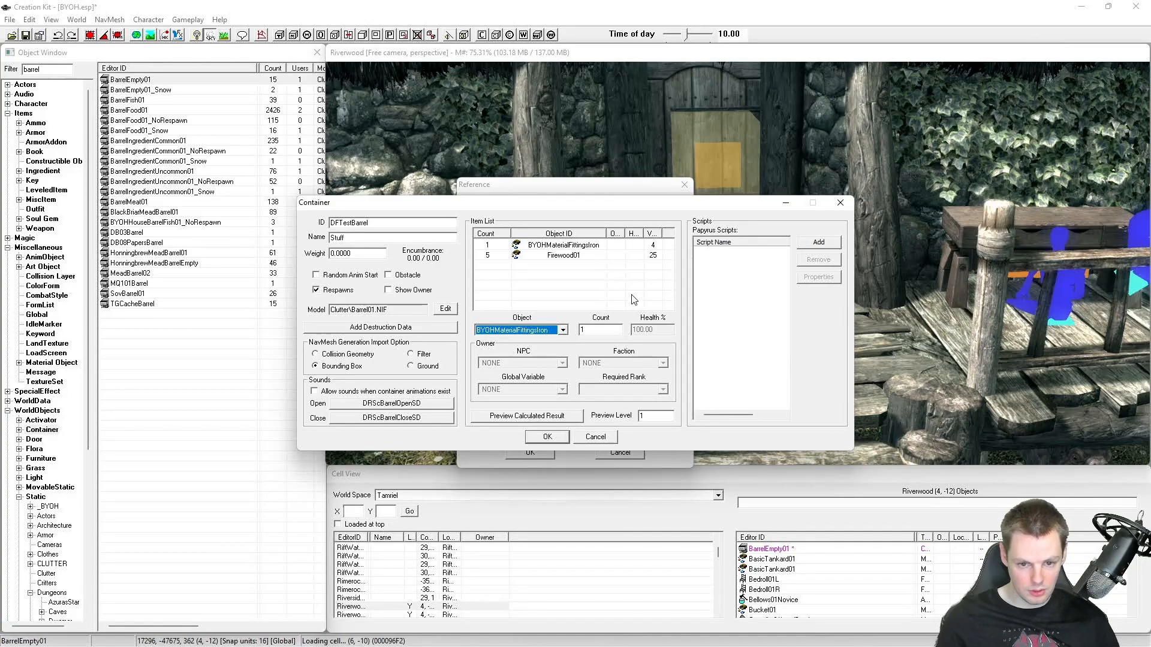
click(593, 285)
Step: Add BYOHMaterialNails to the container's item list with a count of 3
right_click(577, 245)
click(585, 254)
click(546, 330)
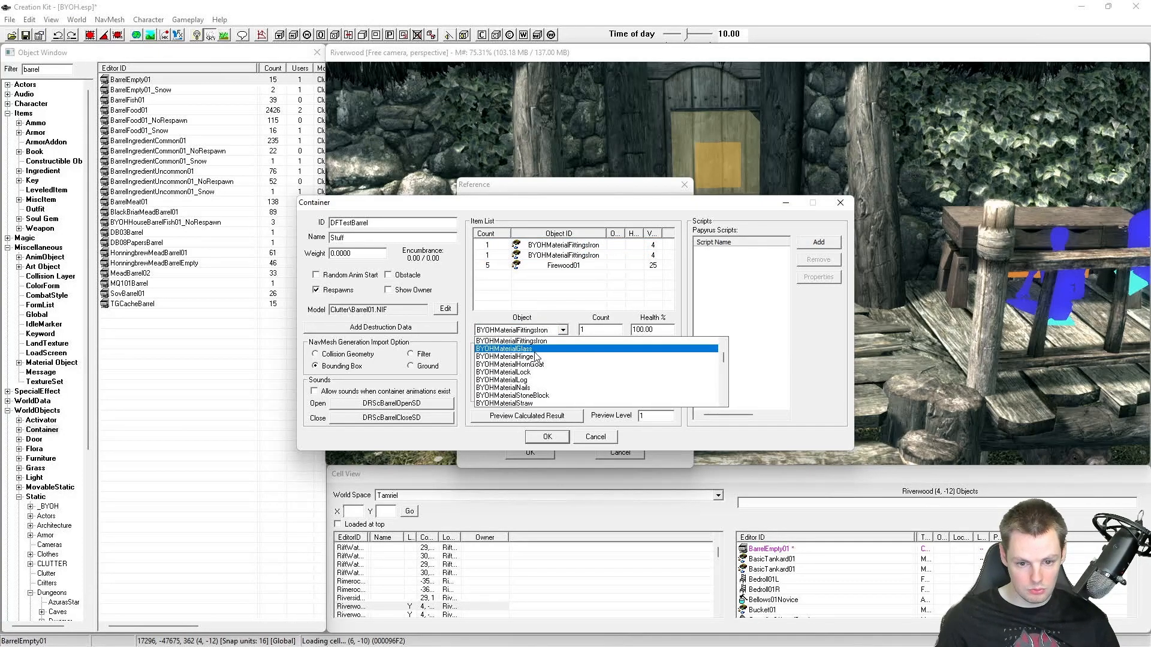
click(538, 387)
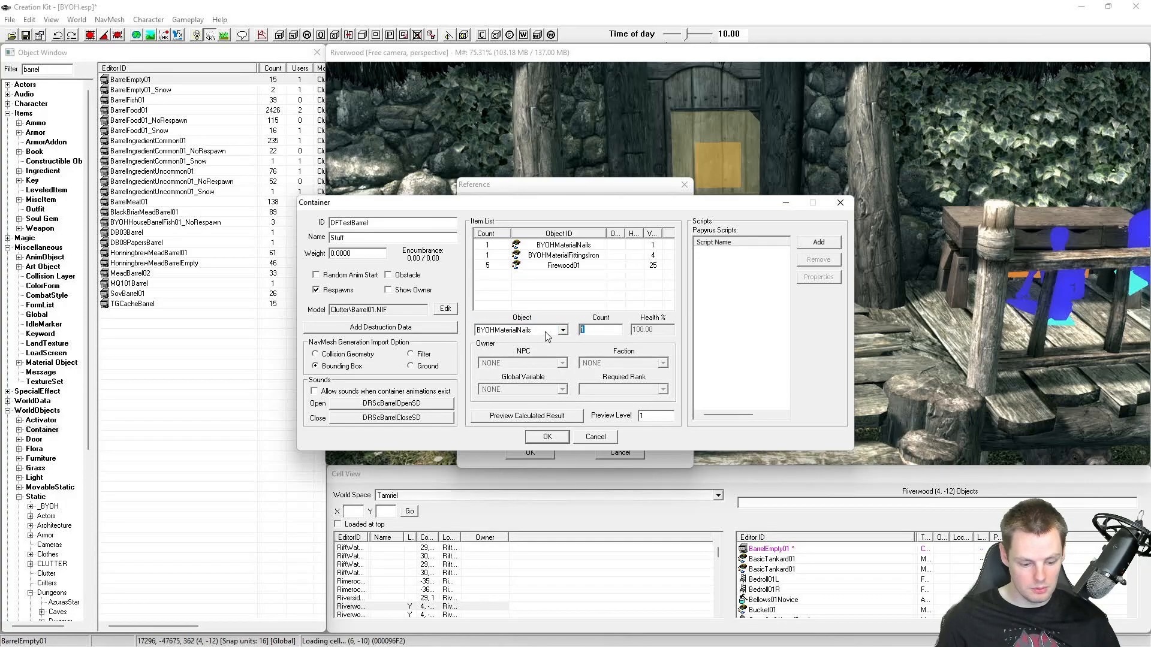
text(3)
click(566, 256)
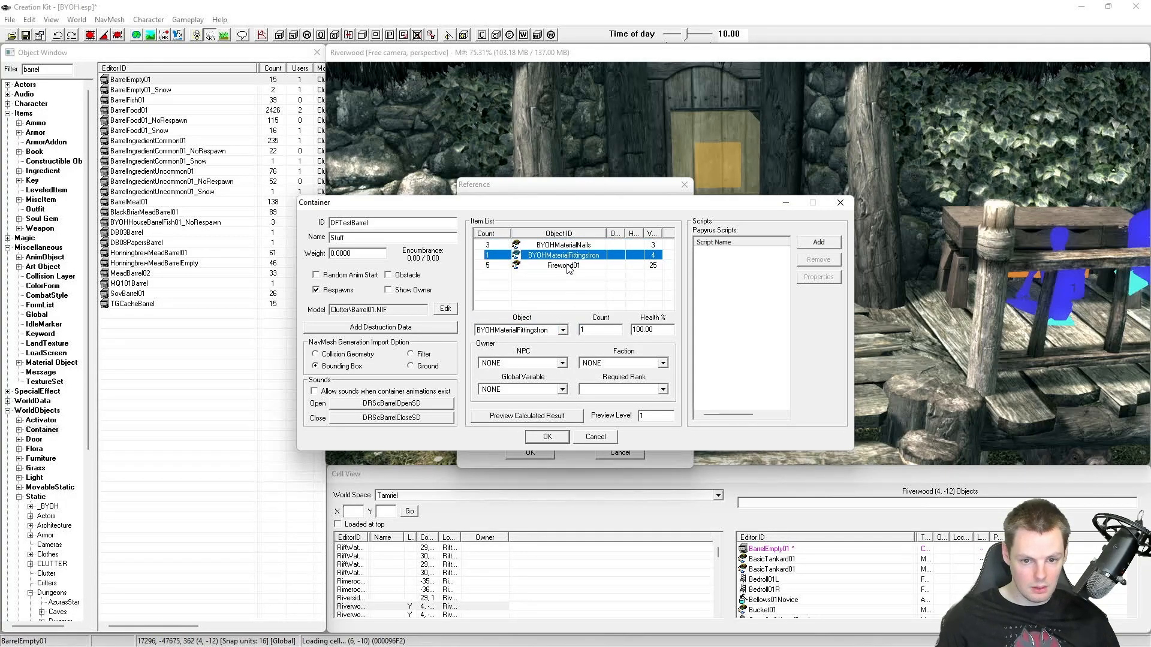
Step: Check the three item entries, save the container as new form DFTestBarrel and confirm the barrel reference
click(567, 266)
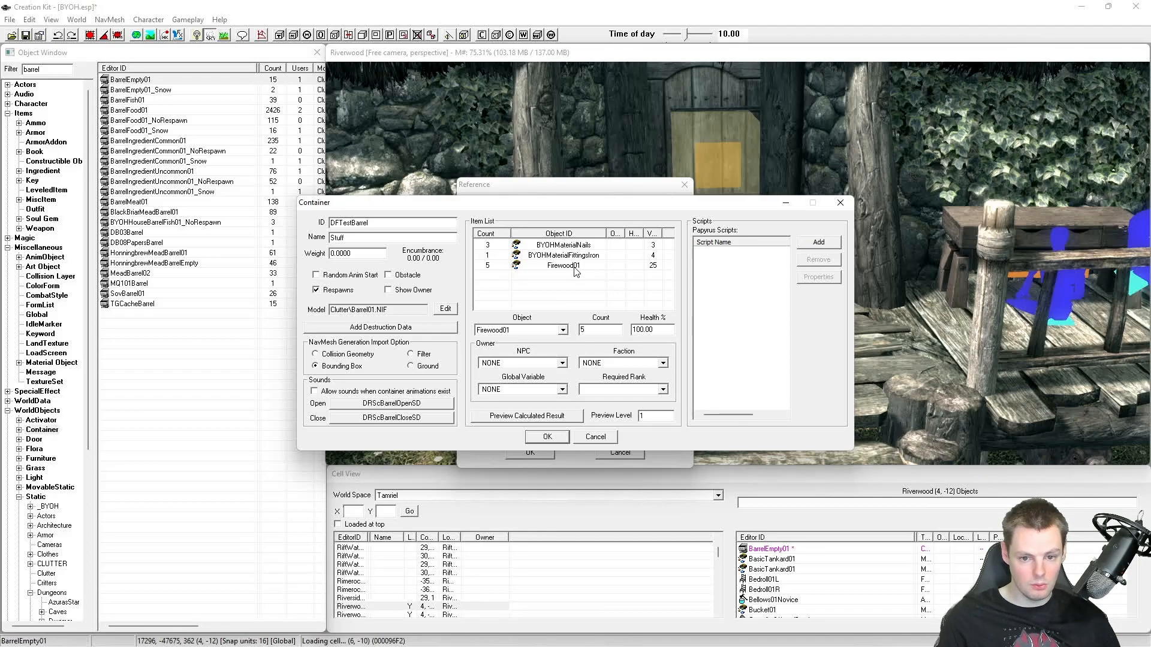
click(564, 267)
key(Up)
key(Up)
key(Down)
key(Down)
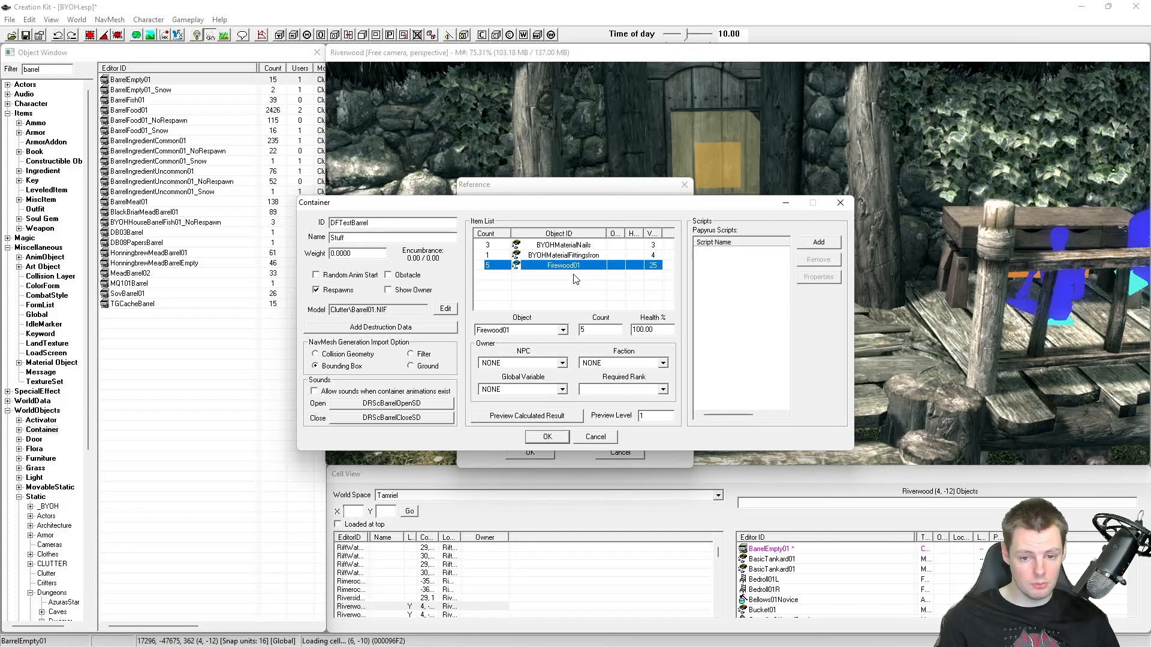
click(576, 278)
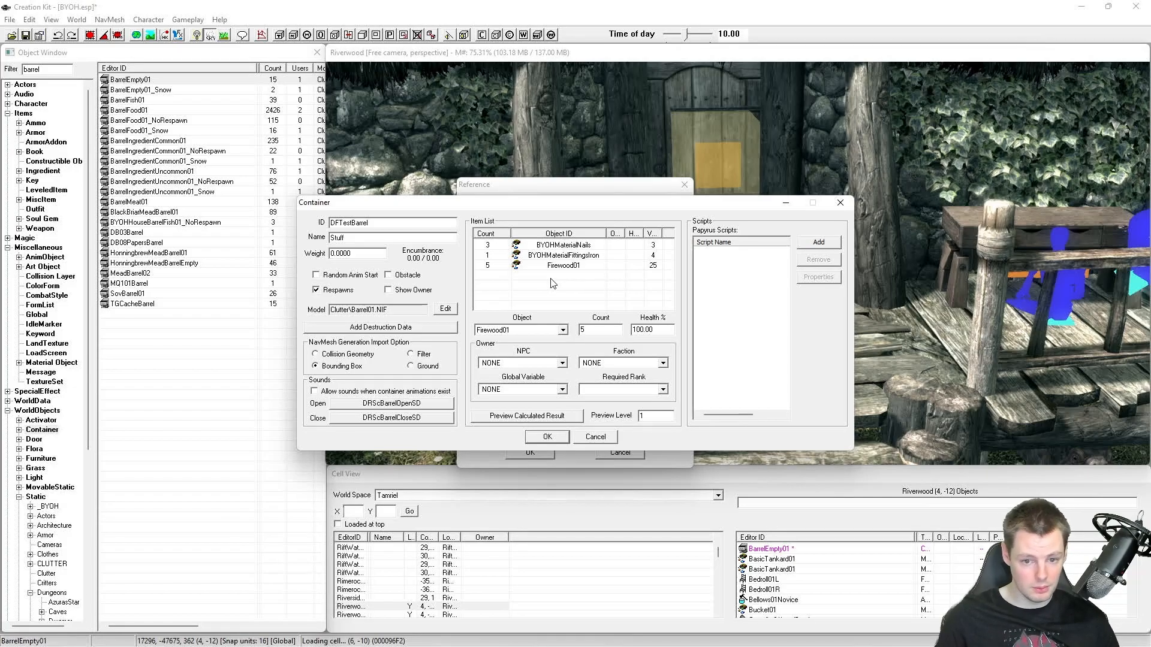
click(547, 437)
click(587, 376)
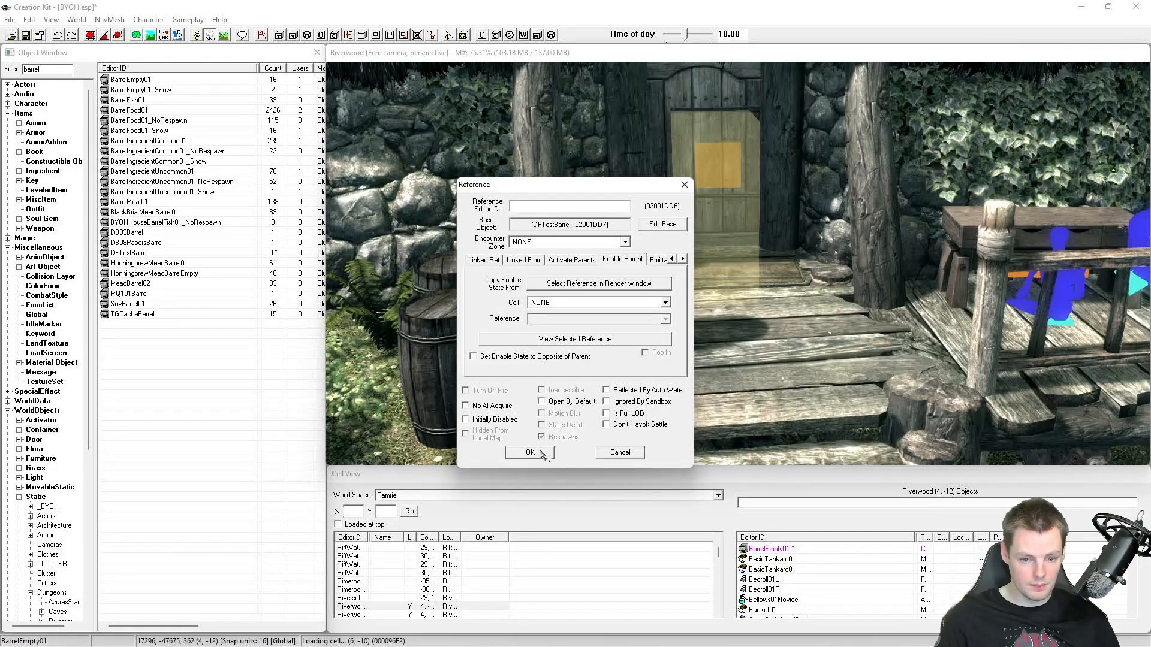
click(530, 452)
Step: Reopen the DFTestBarrel container from the object list and check its item list entries
click(130, 253)
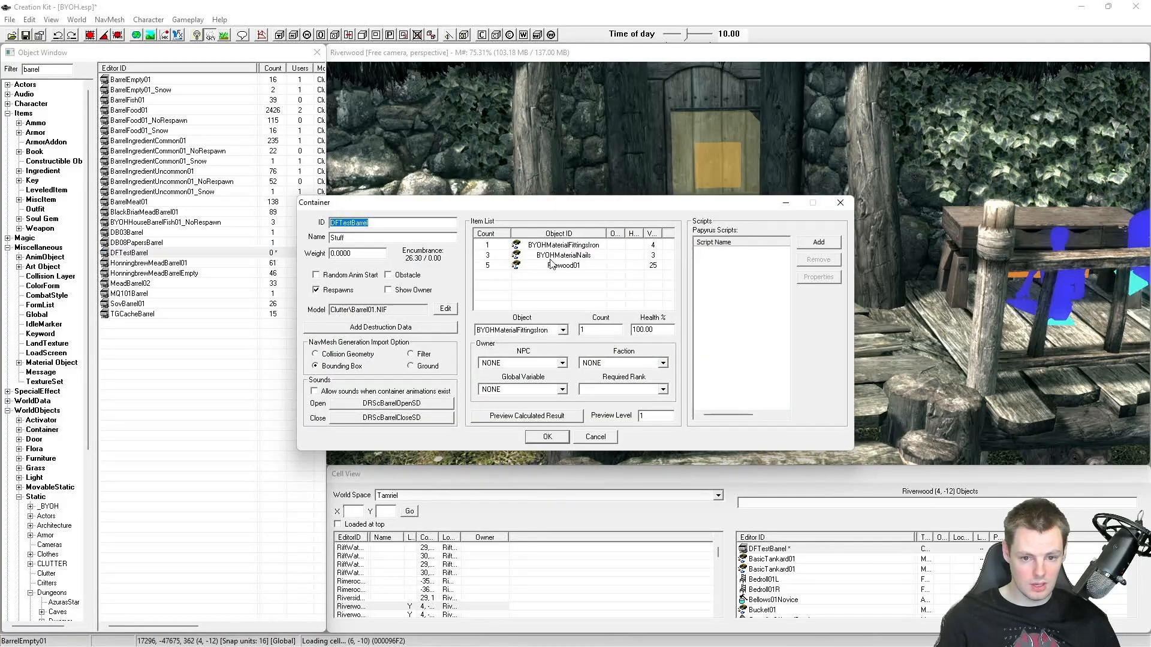
click(557, 246)
click(563, 265)
click(566, 247)
click(563, 266)
click(562, 293)
click(547, 436)
Step: Reposition the test barrel on the ground beside the sack next to the porch steps, adjusting its height
click(637, 274)
drag(637, 273, 414, 298)
middle_drag(414, 298, 625, 305)
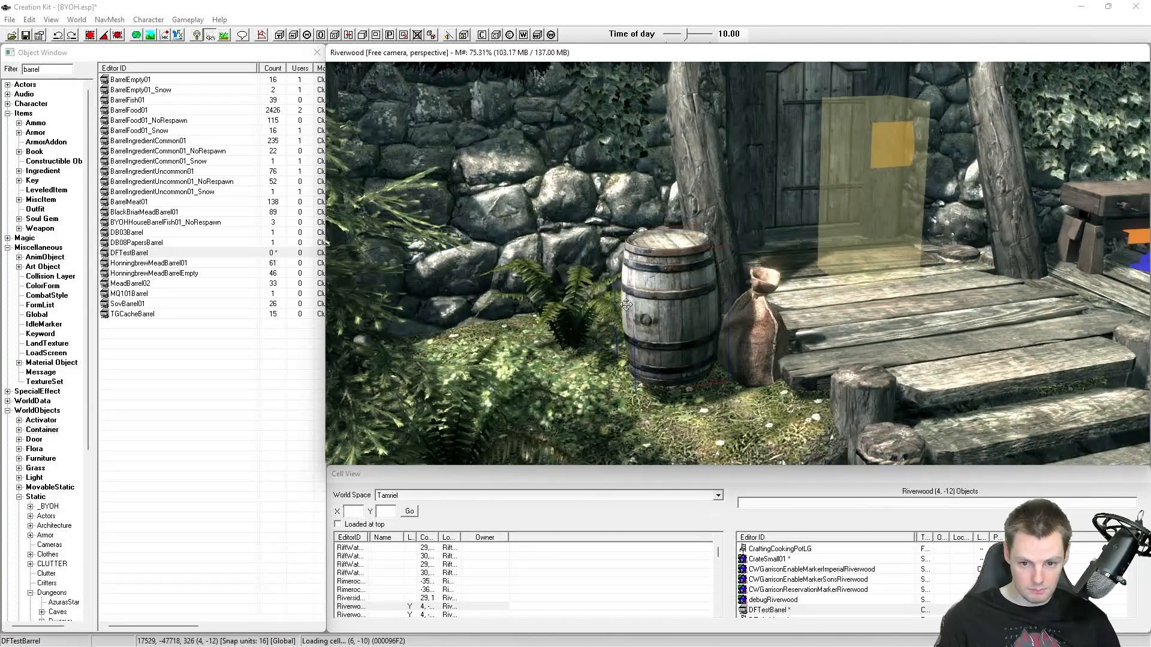
key(z)
drag(625, 305, 642, 346)
shift+middle_drag(642, 347, 519, 336)
scroll(540, 339, down, 3)
shift+middle_drag(677, 336, 721, 345)
Step: Save the BYOH.esp plugin with the new test barrel
click(779, 293)
shift+middle_drag(779, 294, 851, 302)
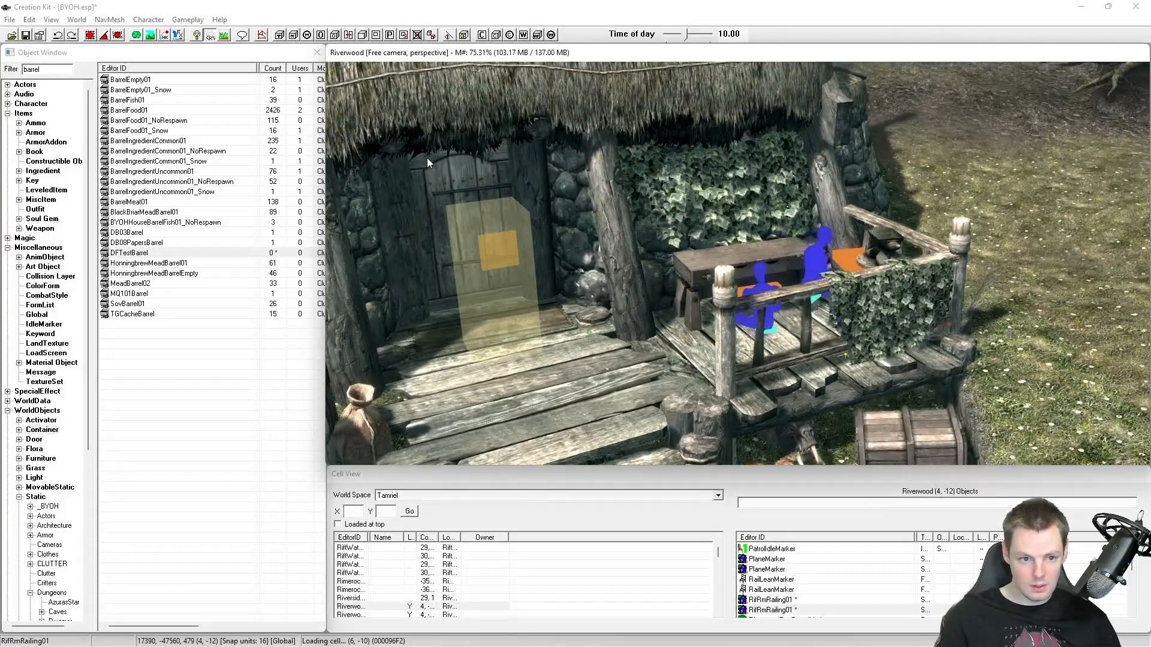
click(26, 36)
shift+middle_drag(661, 296, 686, 297)
click(612, 241)
scroll(612, 241, down, 2)
shift+middle_drag(611, 241, 658, 234)
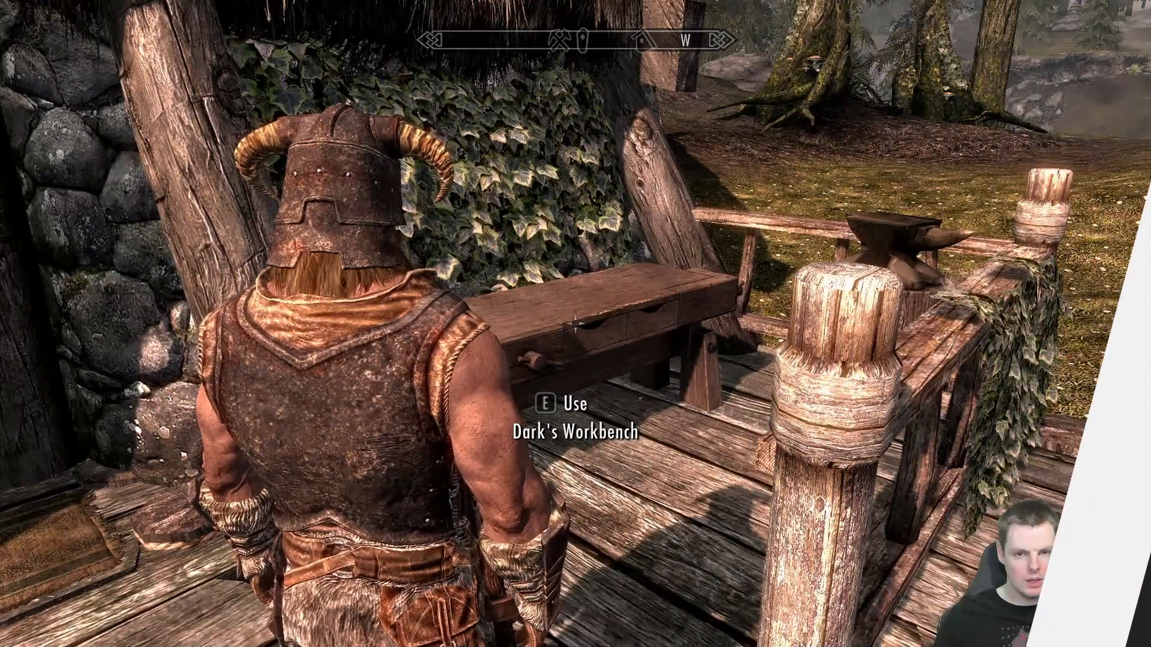
Step: Switch to Skyrim, use Dark's Workbench and check the Bed recipe's requirements in the Furniture category
key(e)
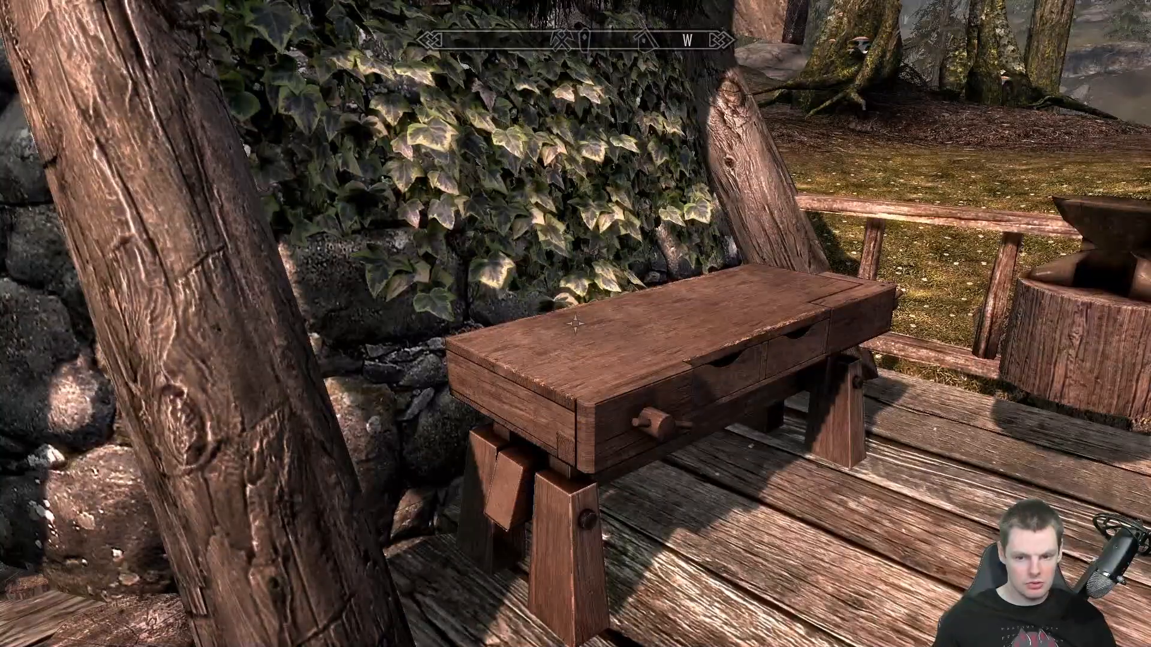
key(d)
key(f)
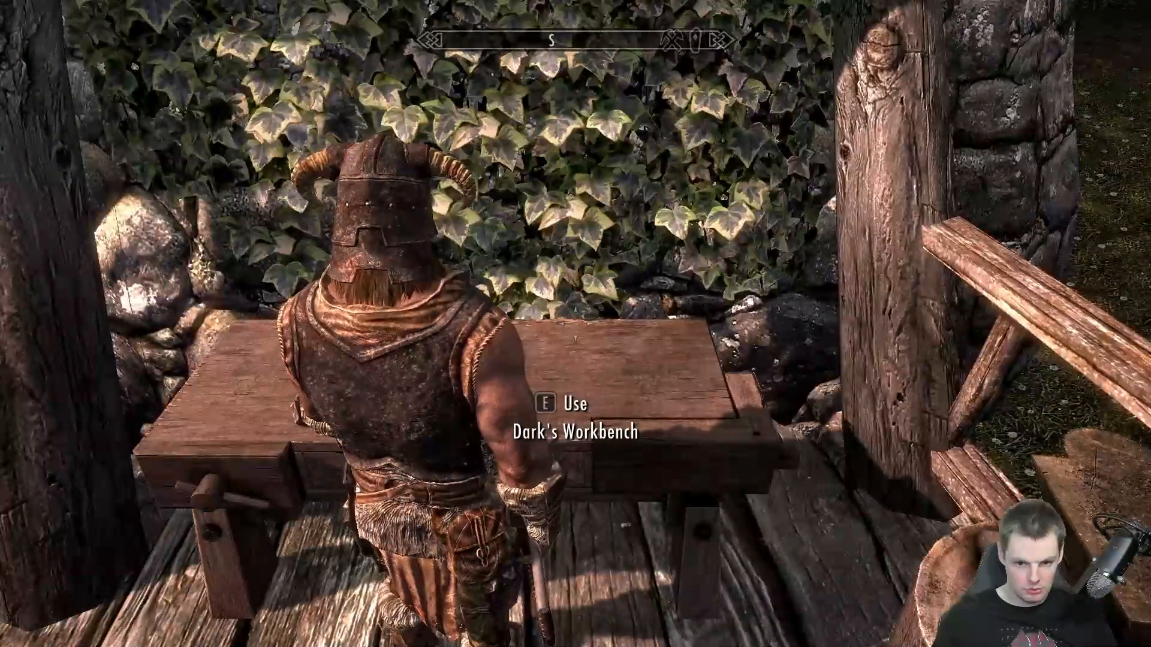
key(e)
click(78, 345)
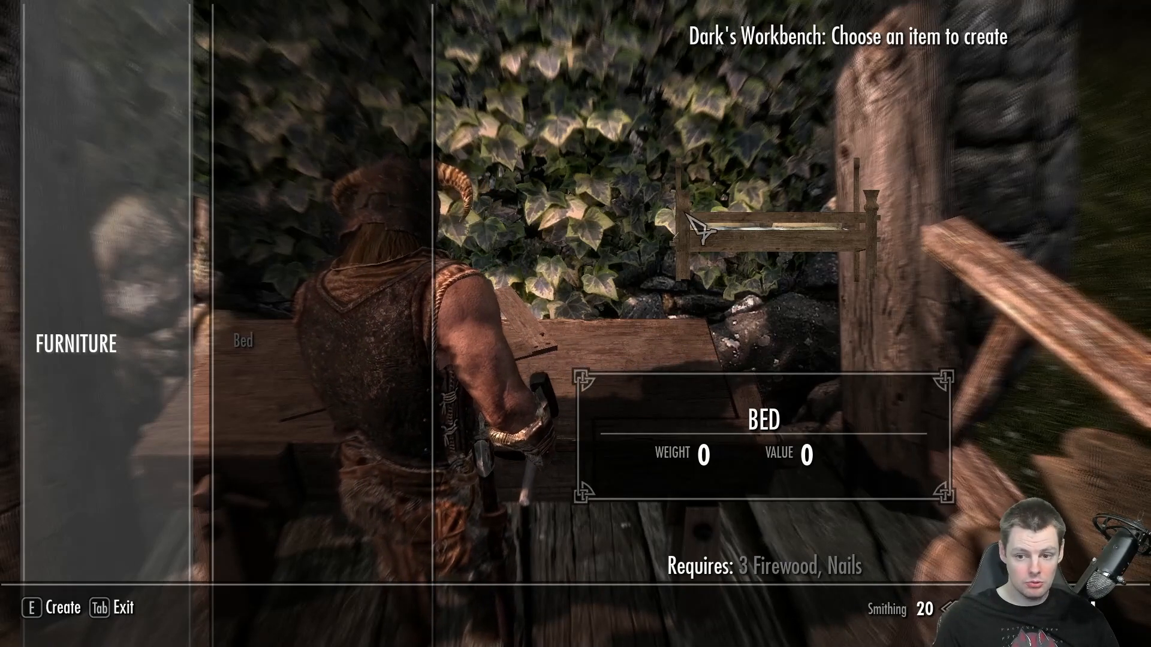
mouse_move(679, 163)
mouse_down()
mouse_move(686, 252)
mouse_move(685, 175)
mouse_move(695, 170)
mouse_move(684, 172)
mouse_up()
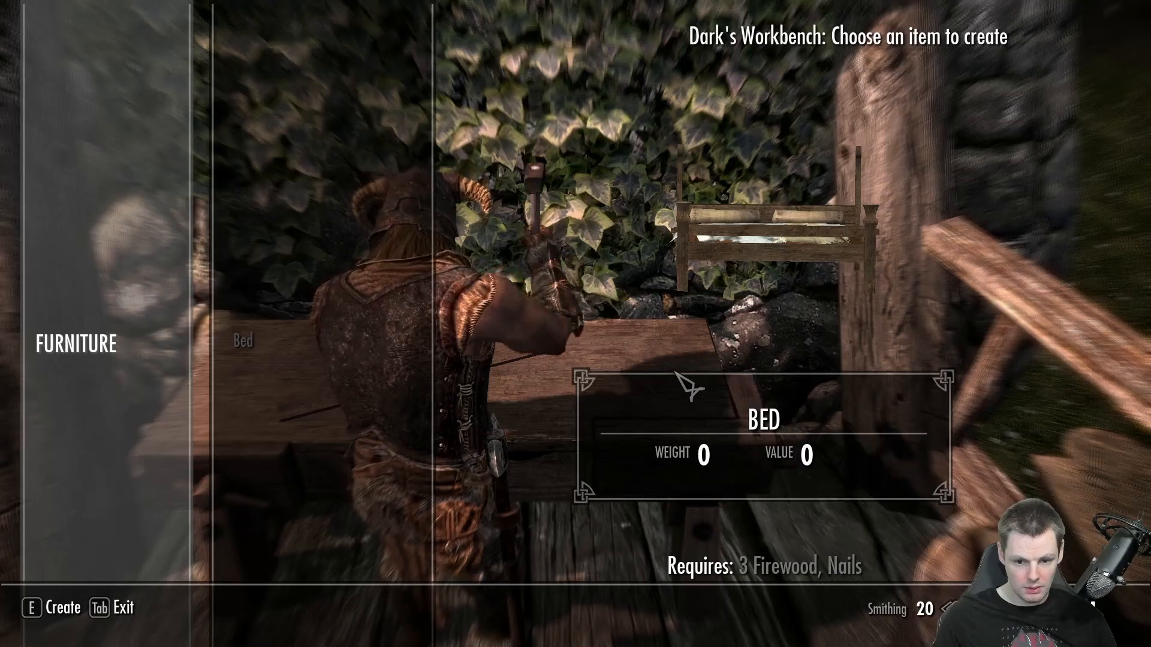
key(Tab)
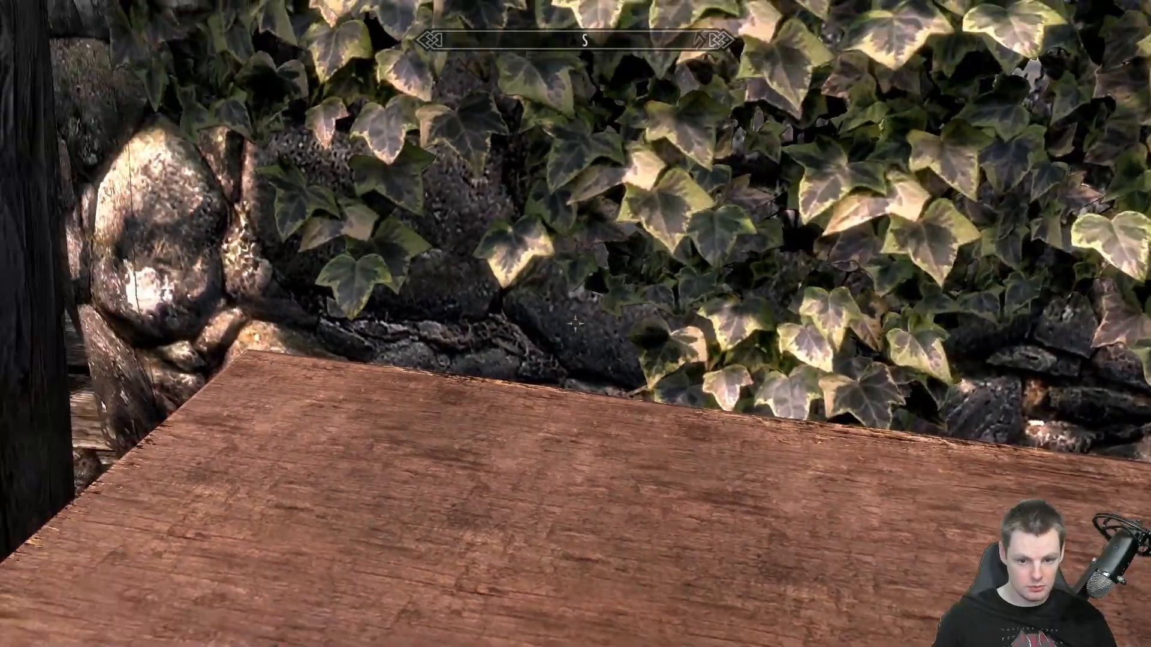
Step: Walk to the Stuff barrel beside the porch and take all of its contents
key(a)
key(a)
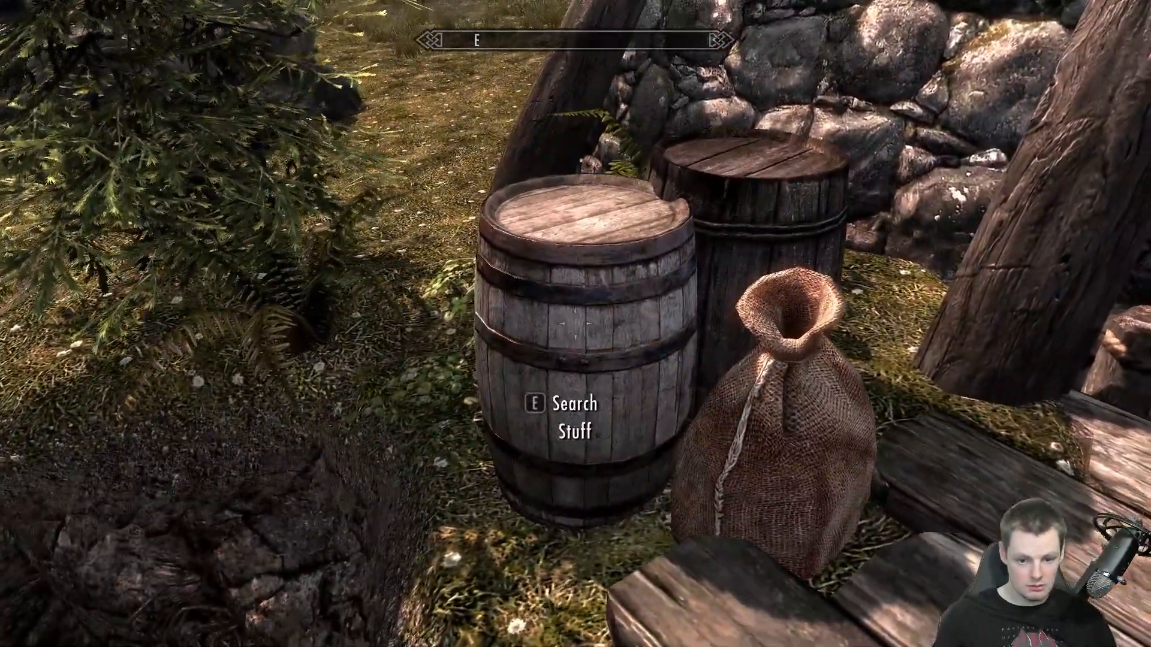
key(e)
key(r)
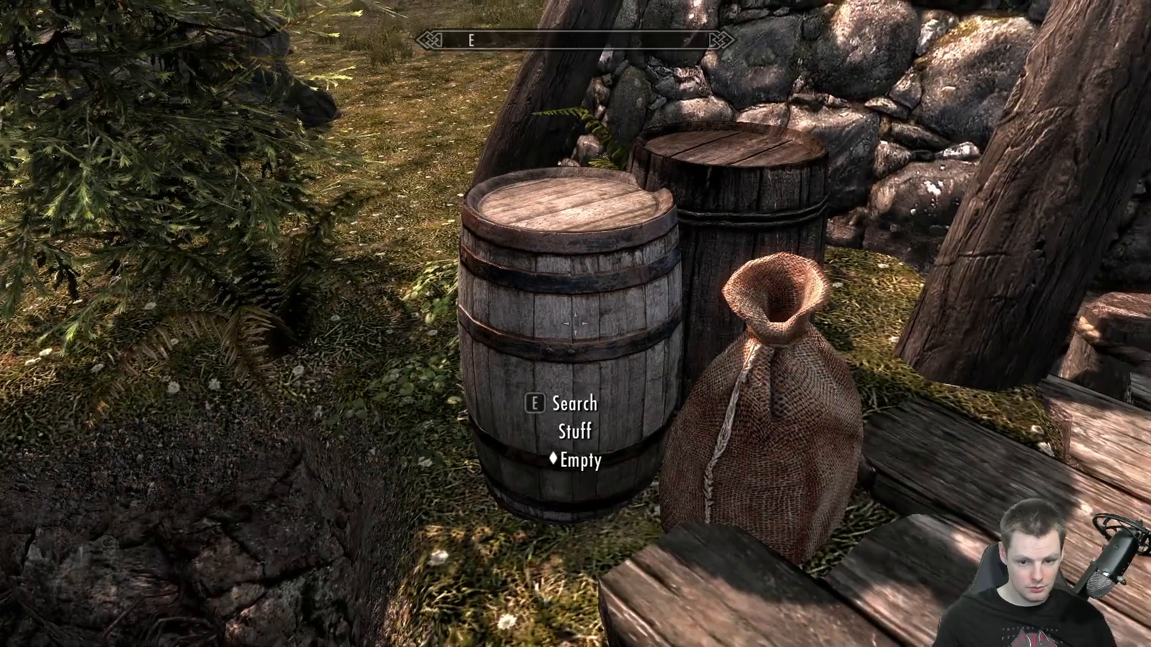
Step: Run the console command tgm to toggle god mode
key(grave)
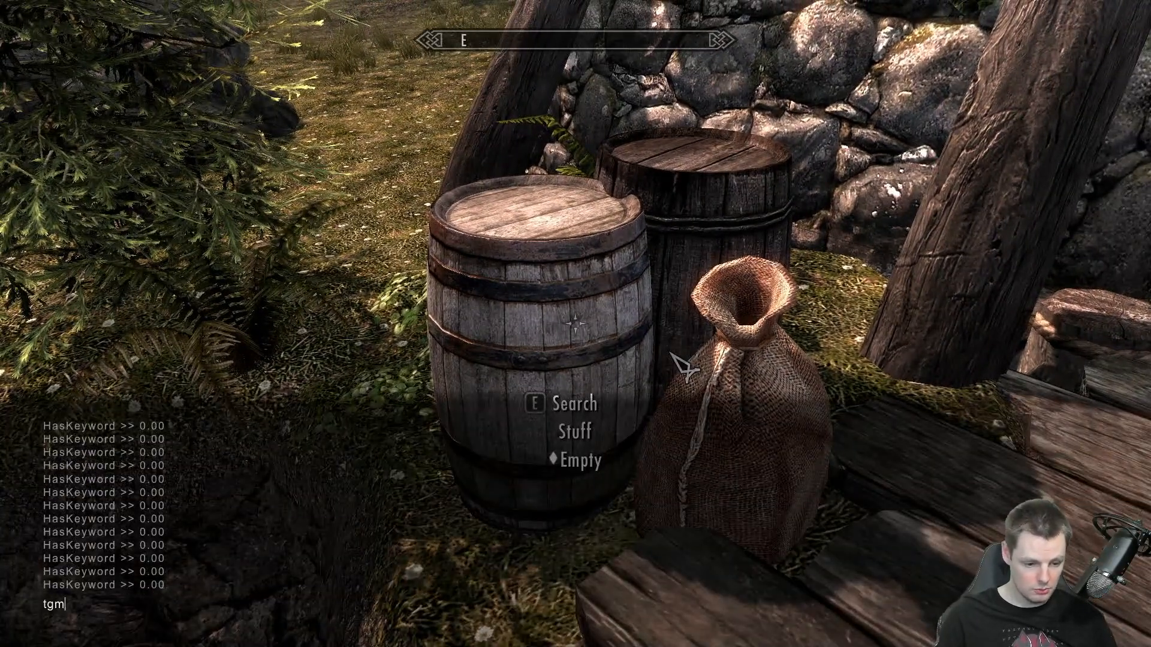
text(tgm)
key(Return)
key(grave)
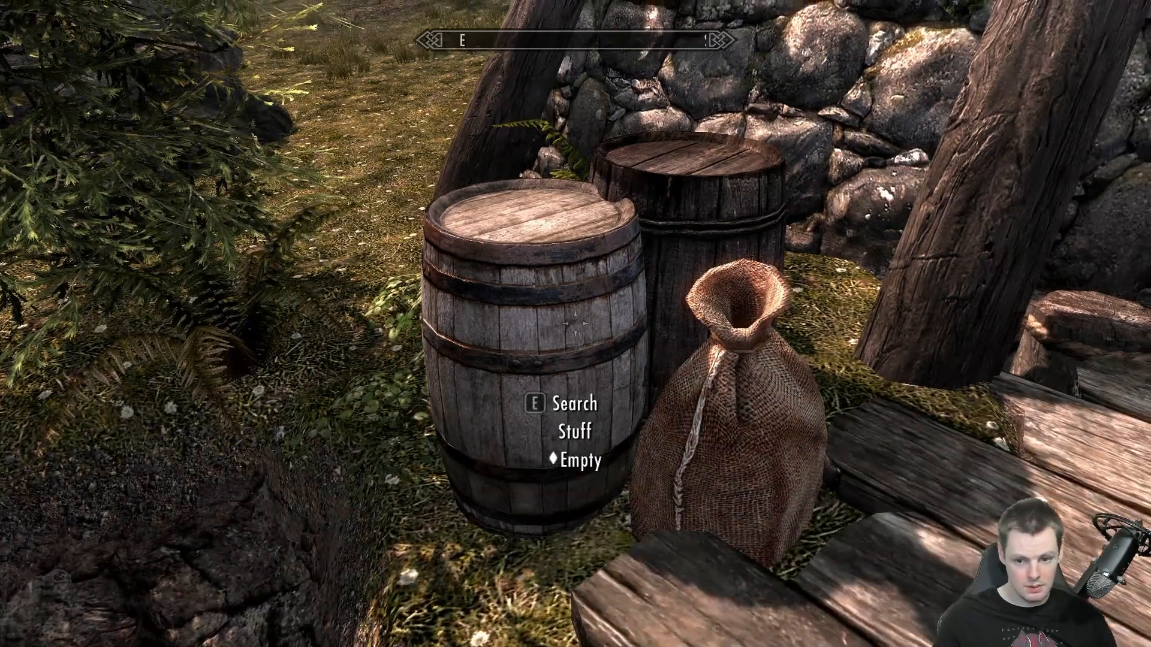
Step: Return to Dark's Workbench and test declining the Bed by creating it and choosing Leave
key(w)
key(d)
key(e)
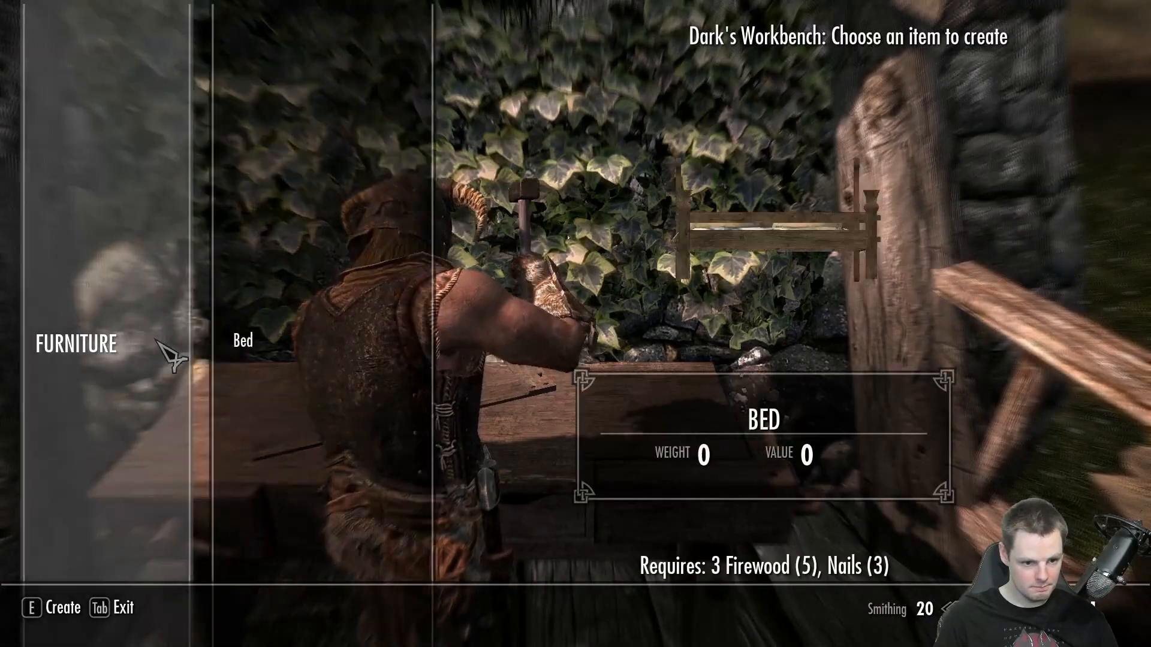
click(246, 347)
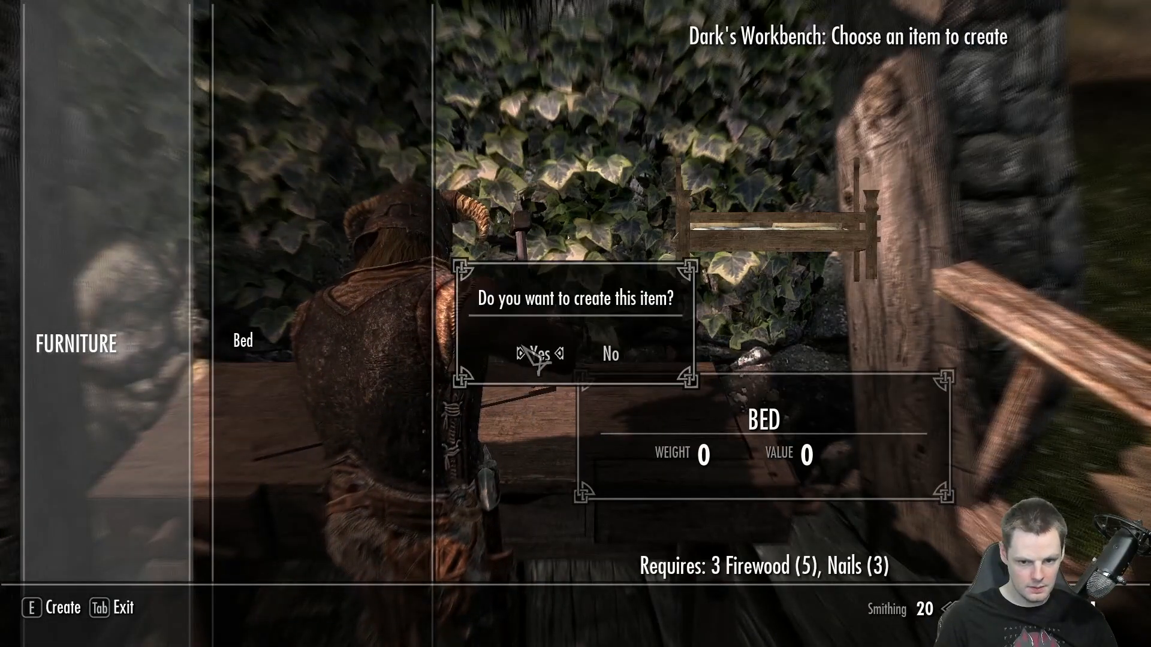
click(563, 352)
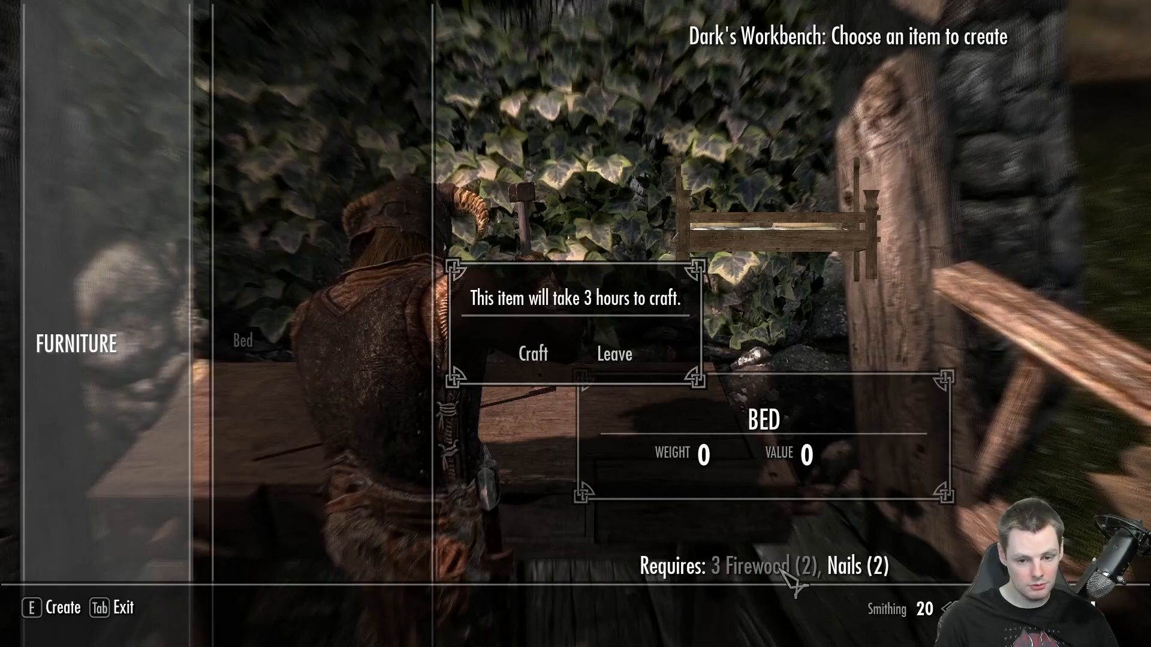
click(629, 355)
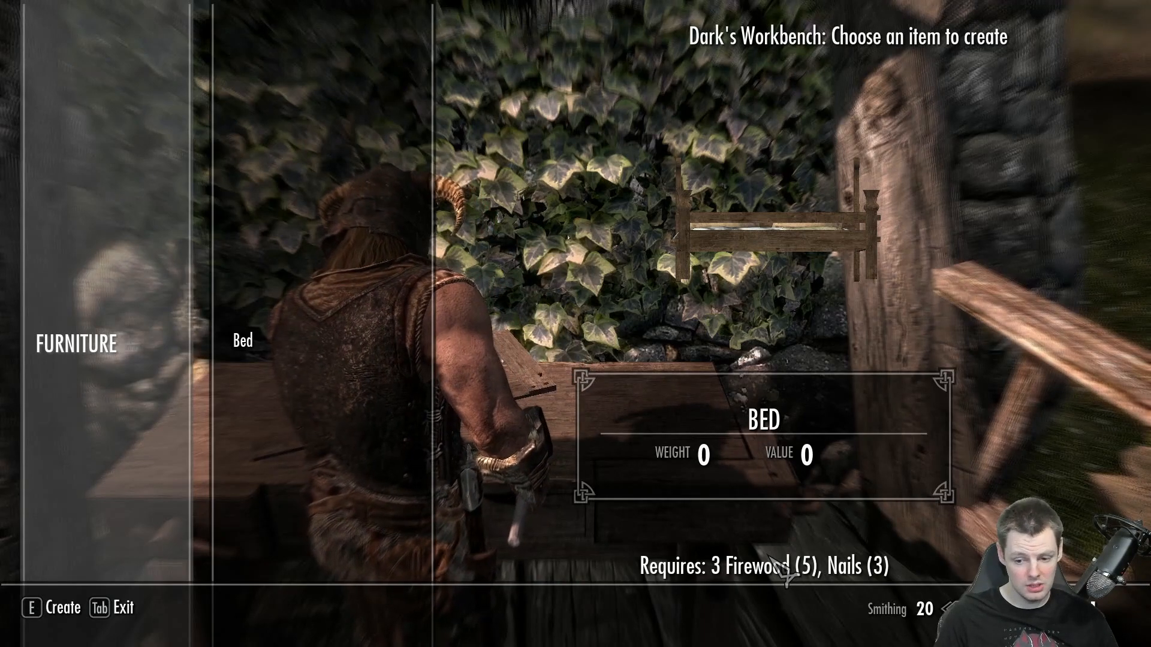
Step: Craft the Bed and the Bedside Table at Dark's Workbench, accepting the 3-hour crafting time for the Bed
click(247, 346)
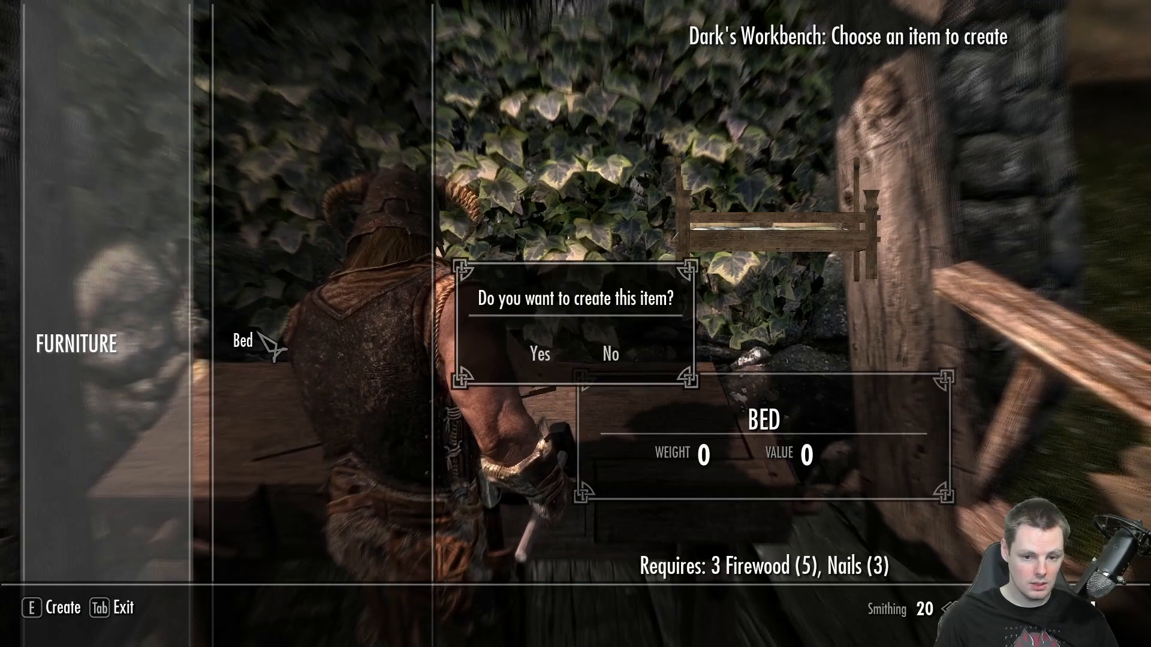
click(540, 355)
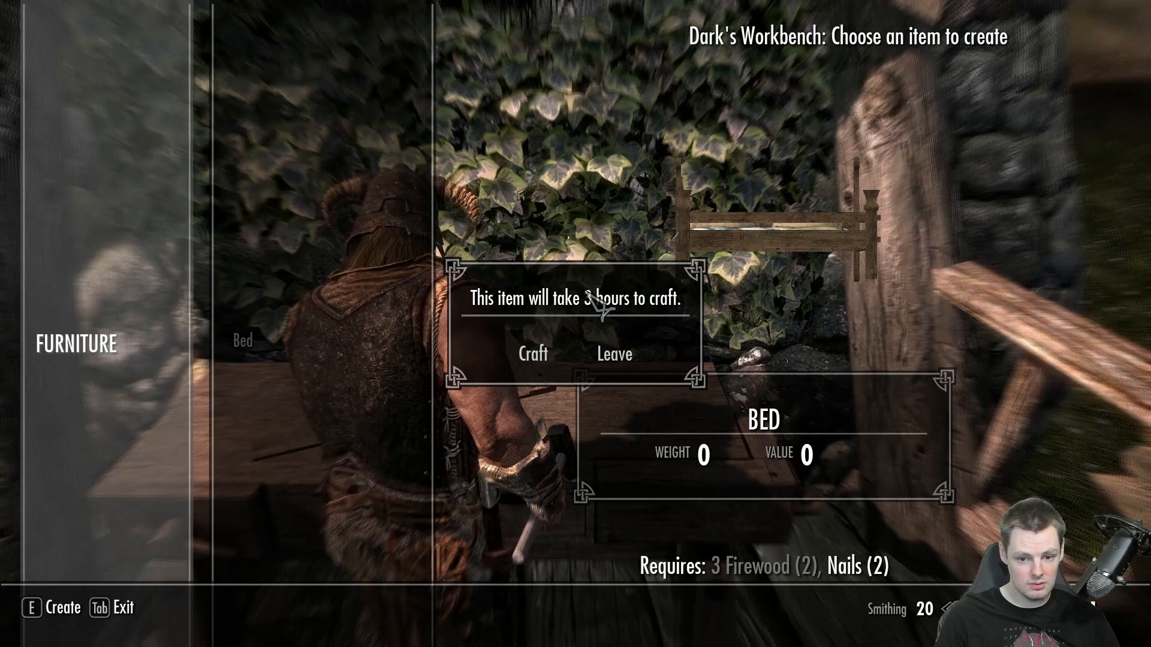
click(542, 357)
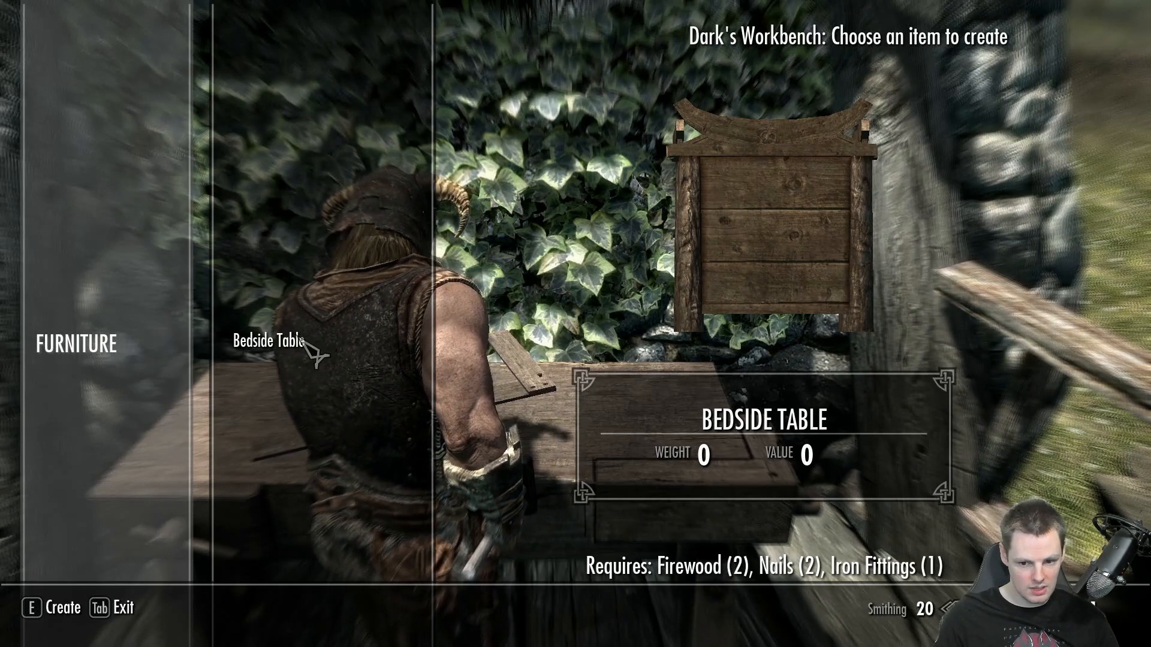
click(298, 343)
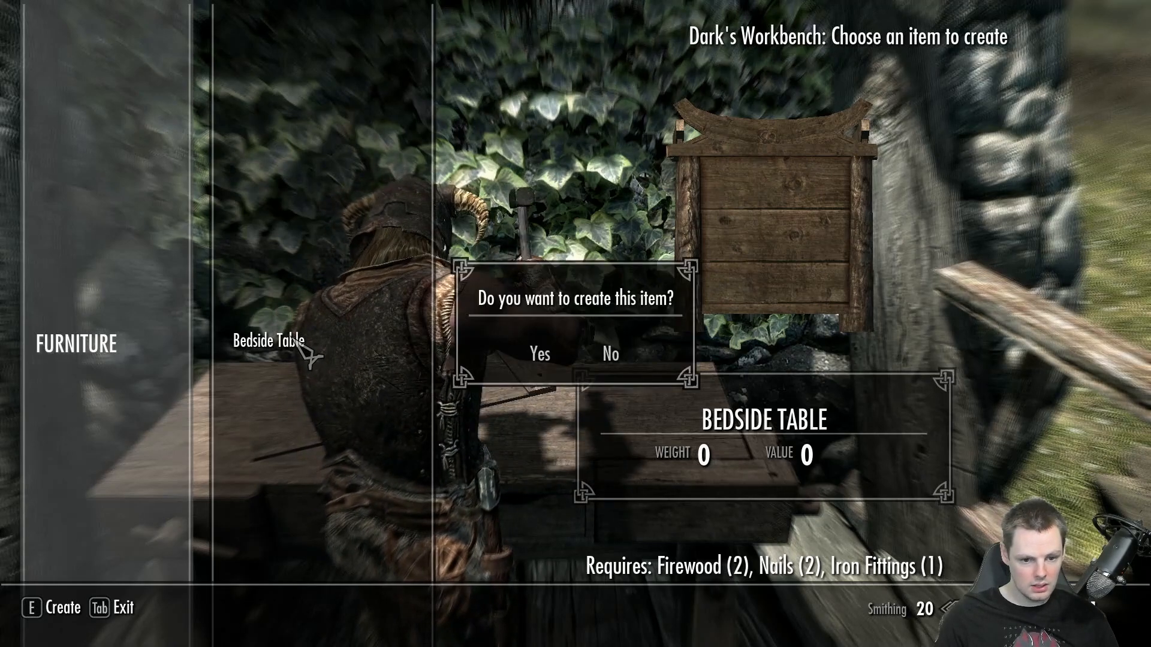
click(560, 355)
click(552, 349)
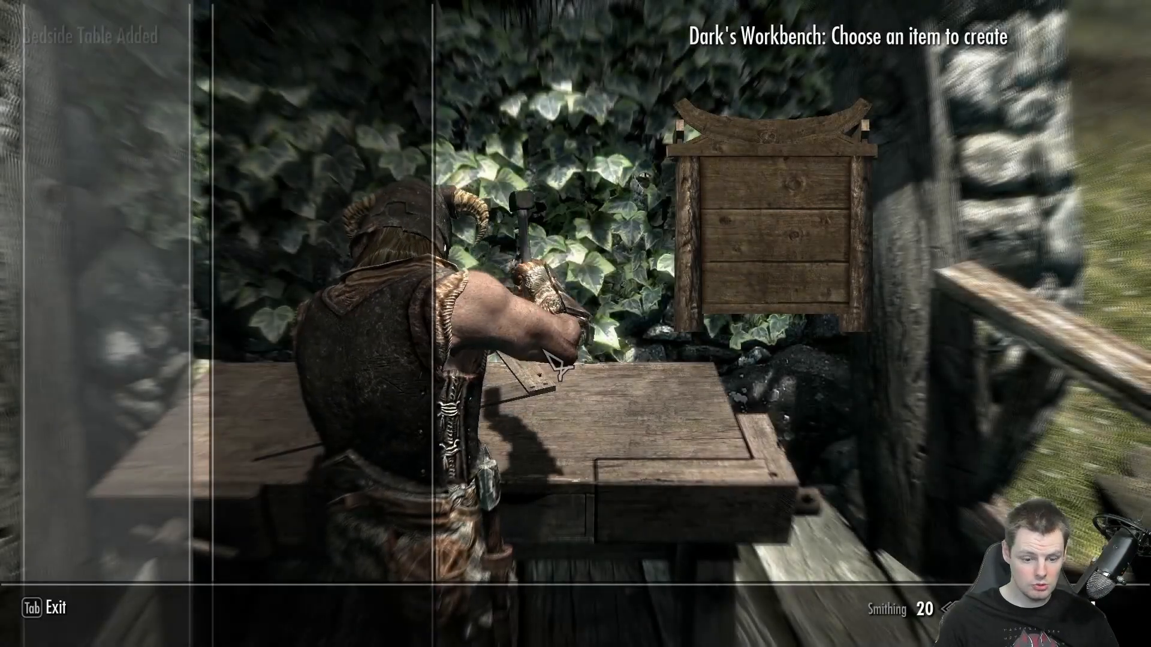
Step: Leave the workbench and inspect the crafted bed and bedside table inside the house
key(Tab)
key(a)
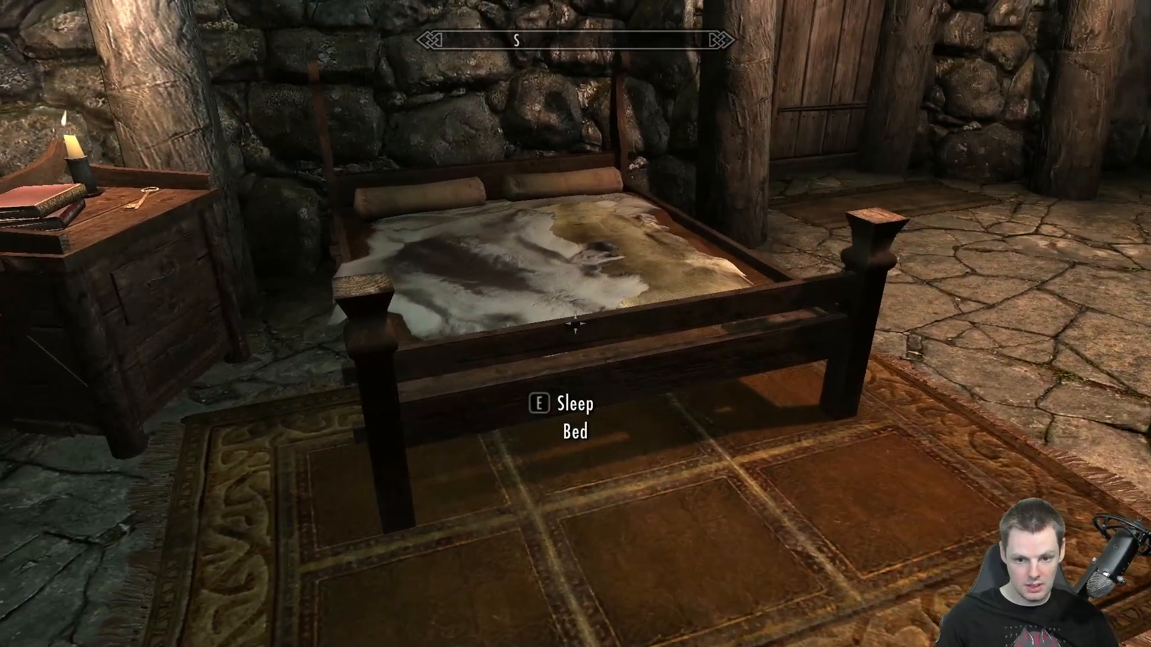
key(s)
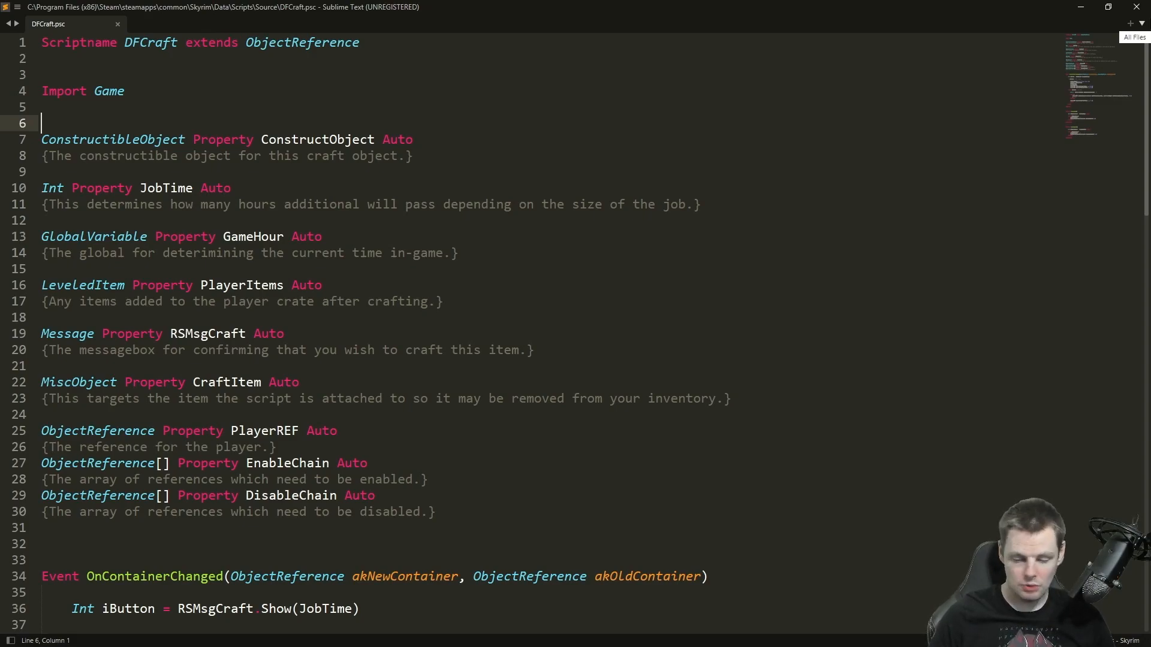
Step: Switch to Sublime Text and review the DFCraft.psc script's properties, OnContainerChanged event, and EnableAll and DisableAll functions
click(654, 198)
scroll(653, 196, down, 1)
scroll(649, 205, down, 10)
scroll(649, 206, down, 6)
scroll(649, 205, down, 4)
click(259, 480)
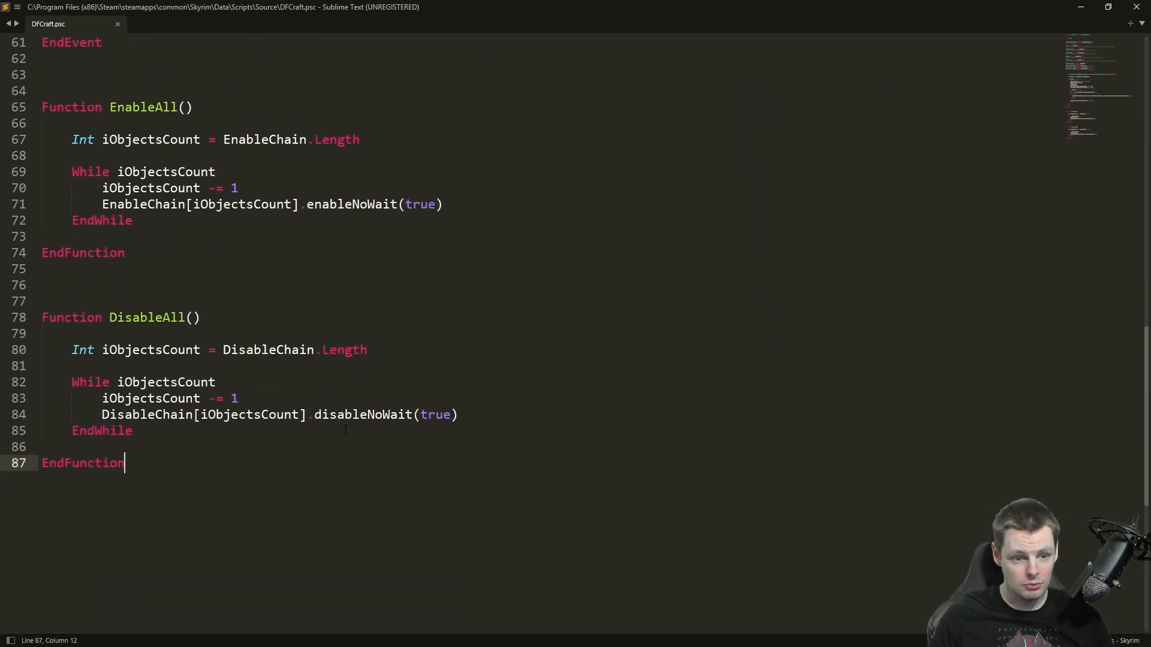
scroll(345, 431, up, 4)
click(275, 381)
scroll(275, 379, up, 7)
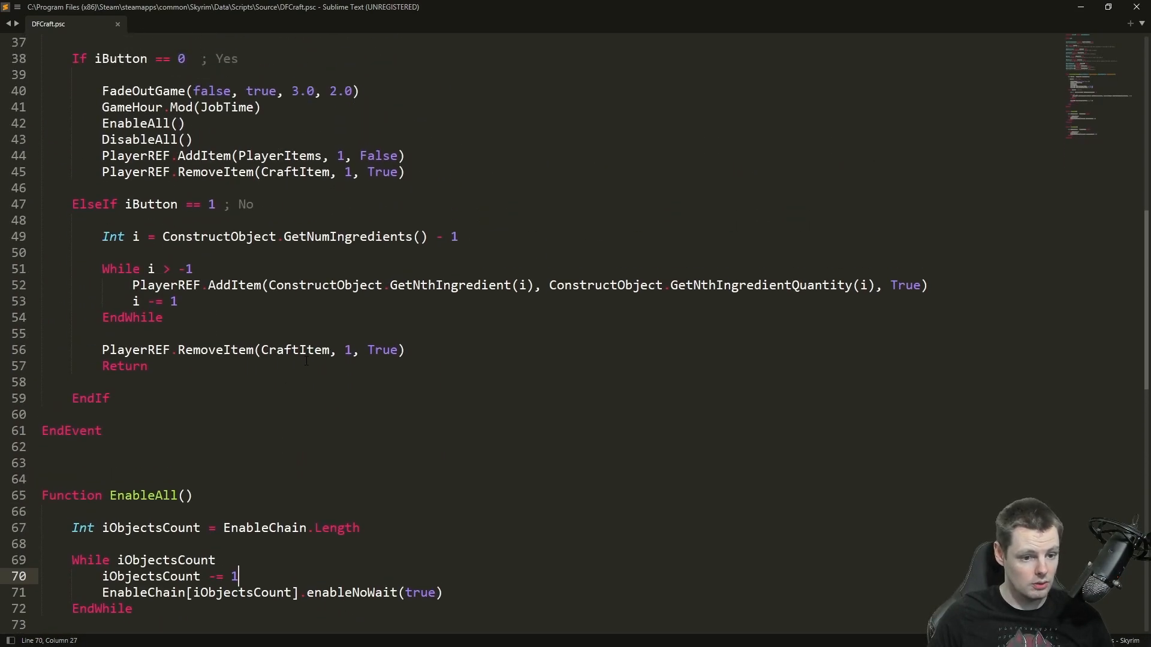
Step: Review the ConstructObject, JobTime, GameHour and PlayerItems property declarations at the start of the DFCraft.psc script
click(317, 354)
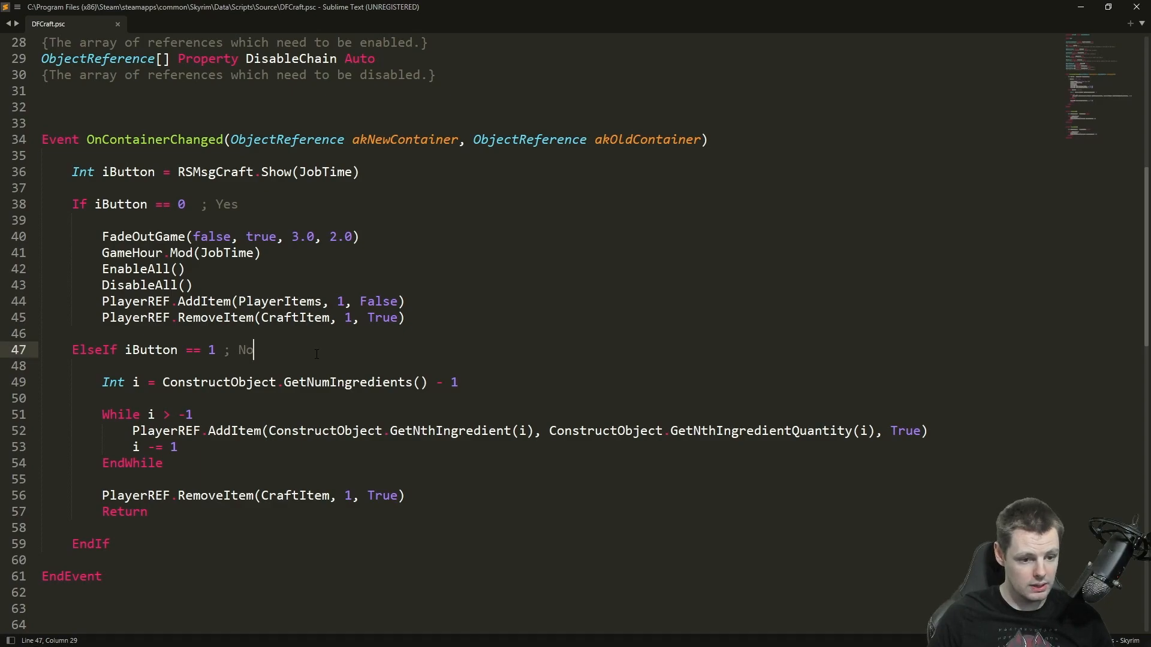
scroll(324, 341, up, 9)
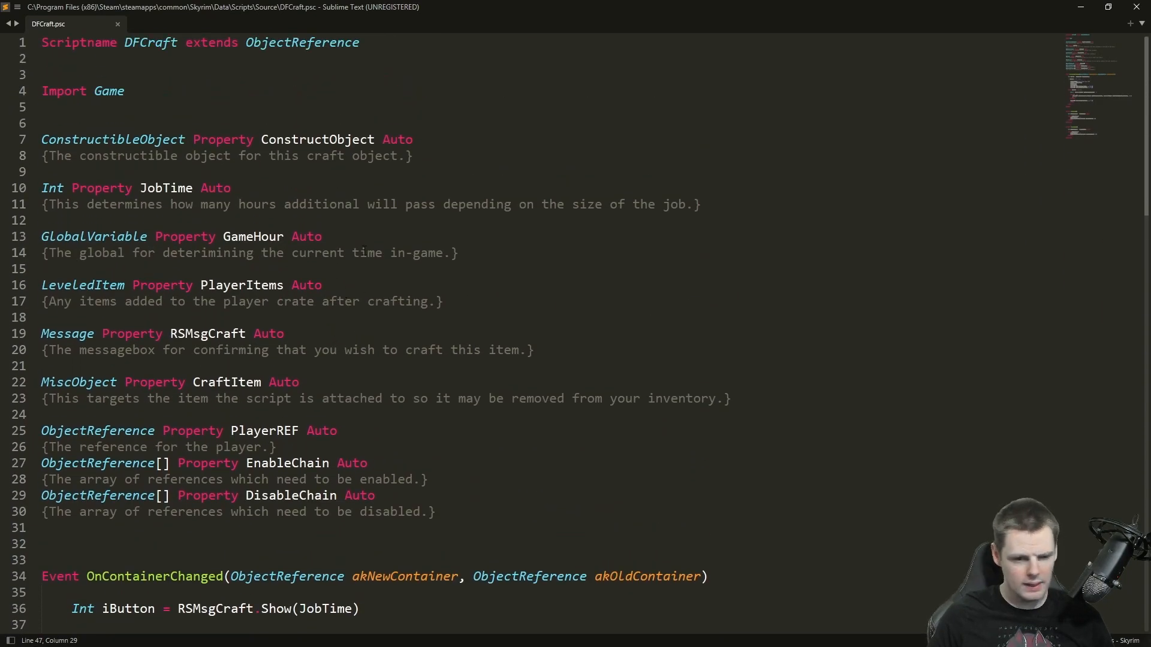
click(317, 190)
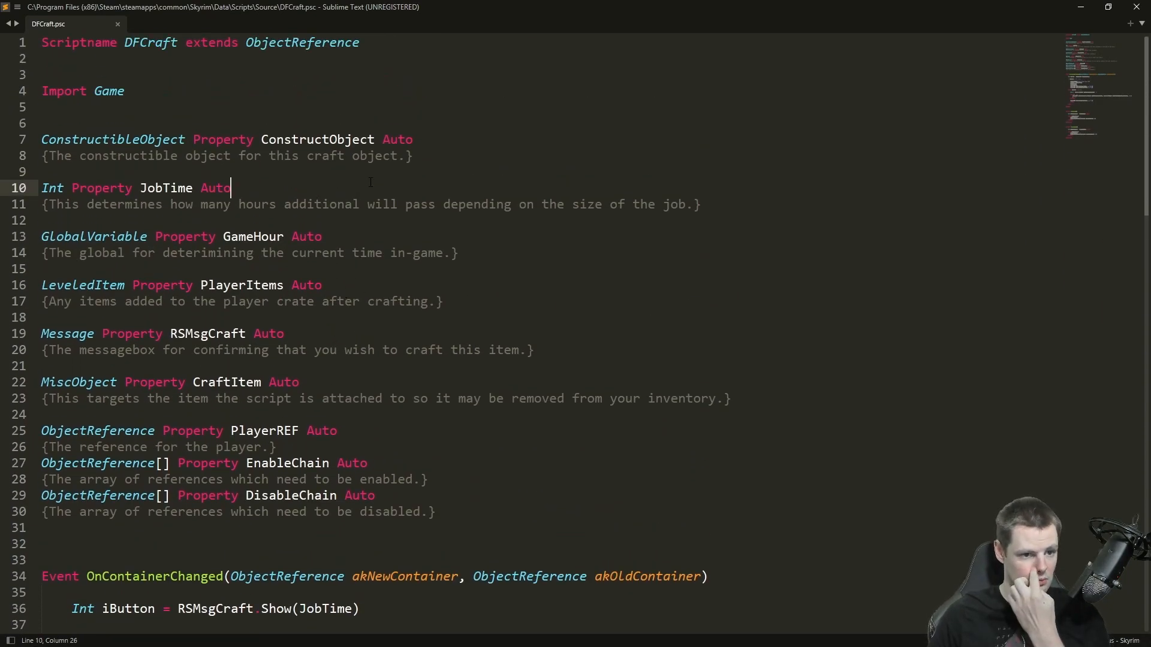
click(461, 513)
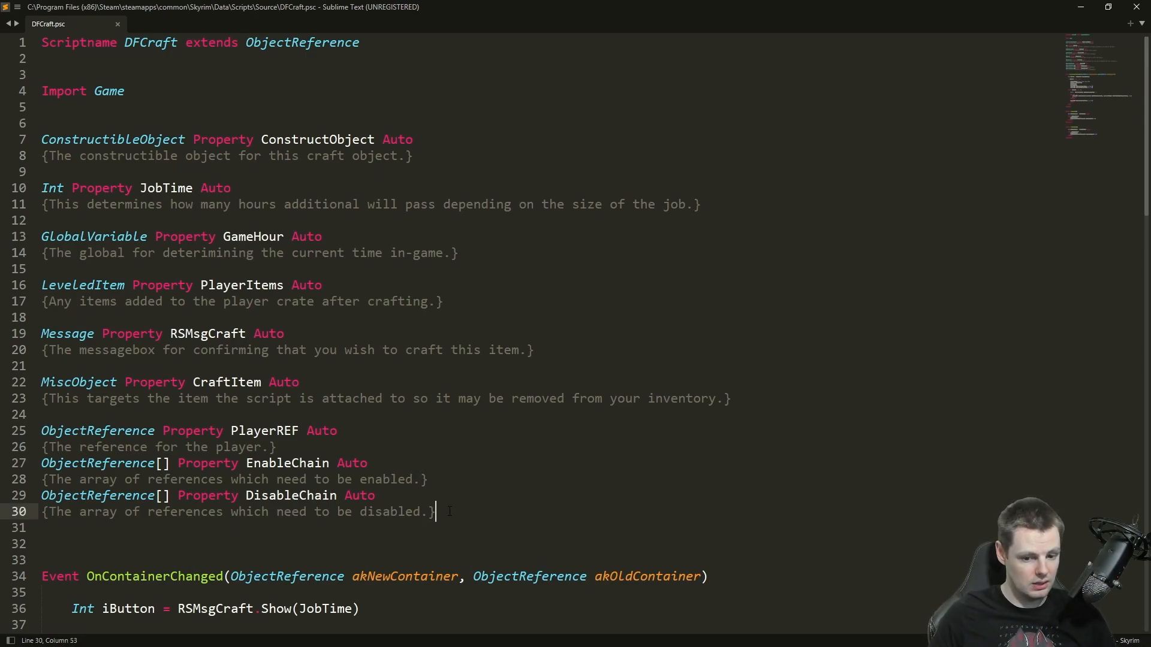
scroll(360, 434, down, 5)
scroll(329, 391, up, 2)
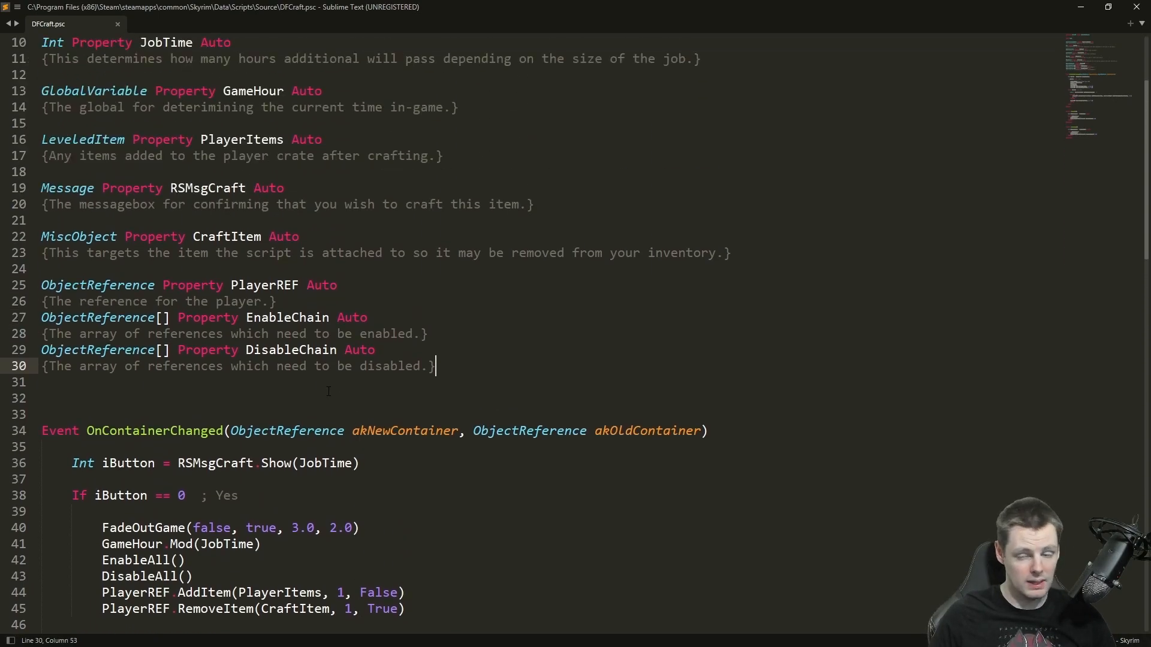
scroll(331, 383, up, 2)
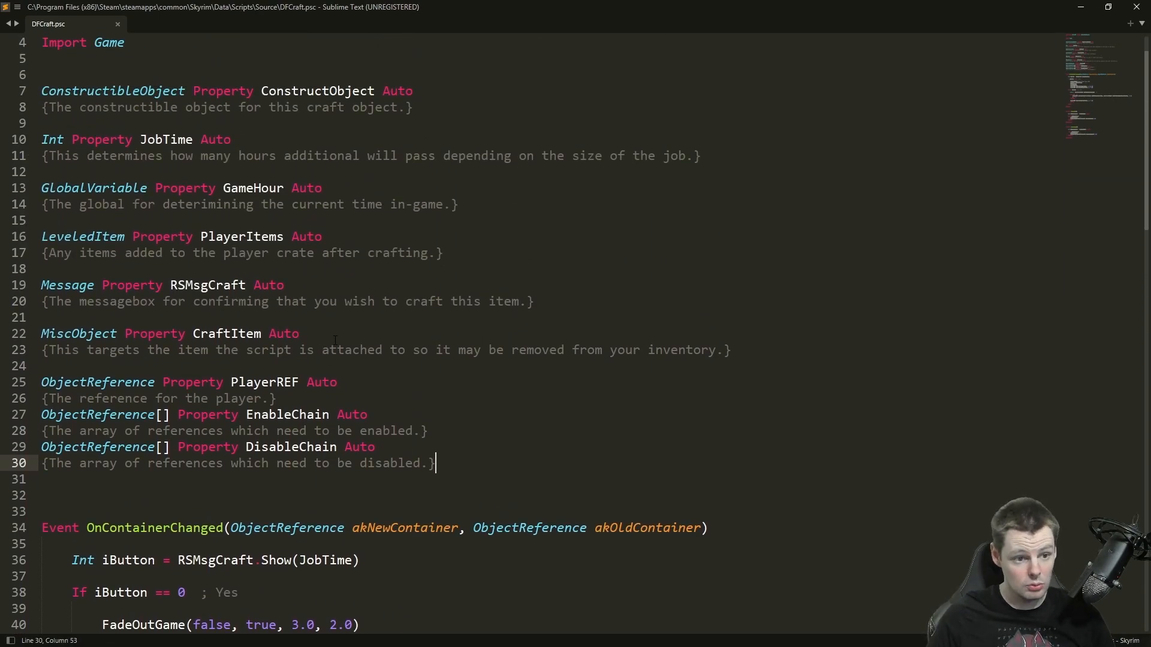
drag(413, 107, 37, 94)
click(276, 93)
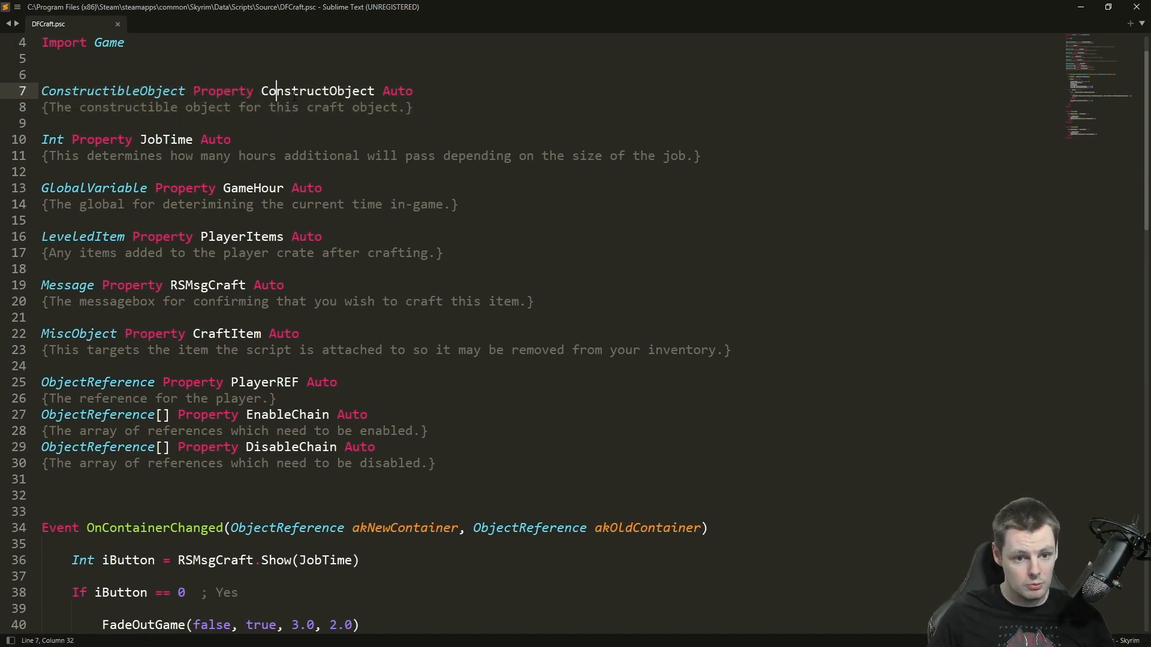
scroll(295, 91, down, 1)
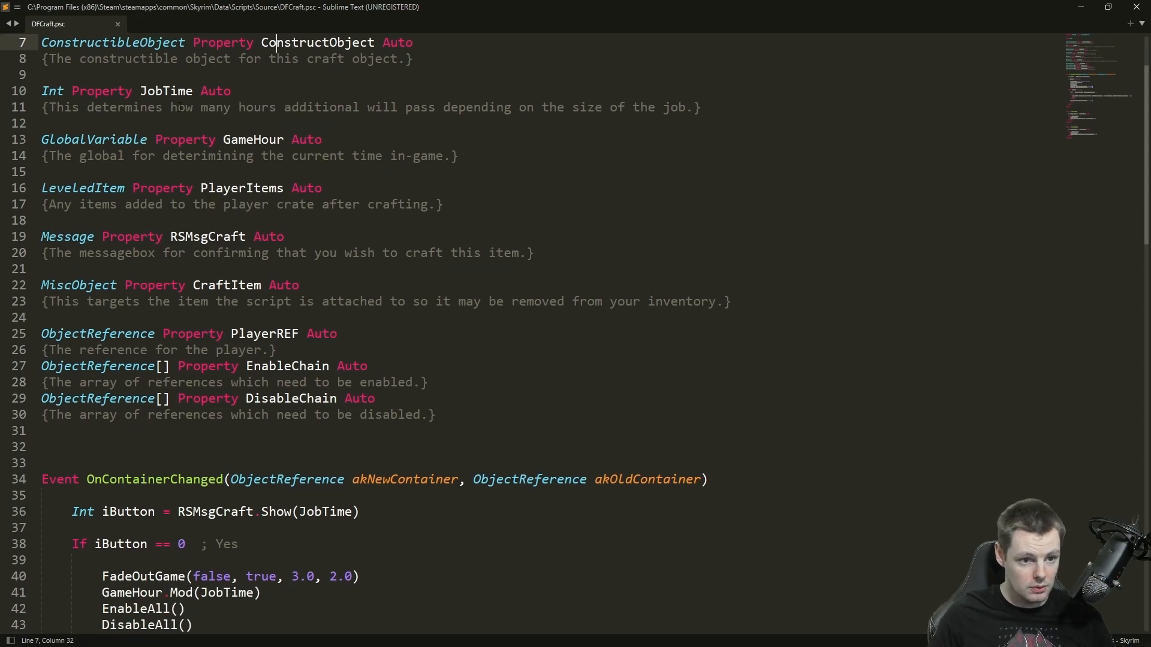
double_click(165, 91)
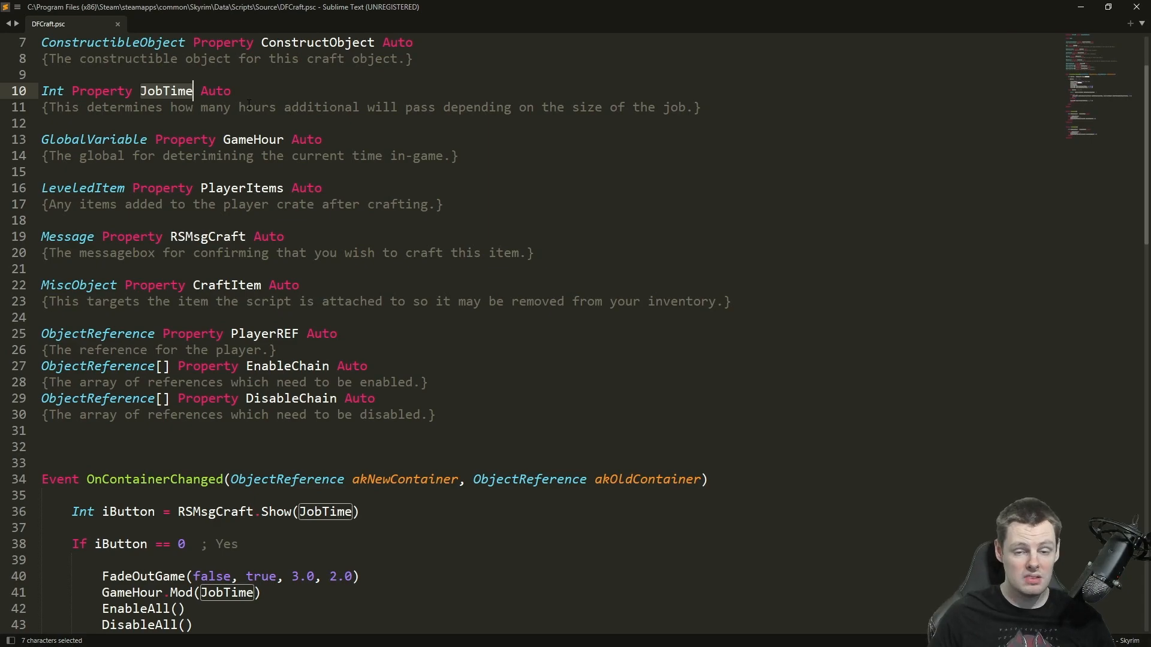
click(261, 139)
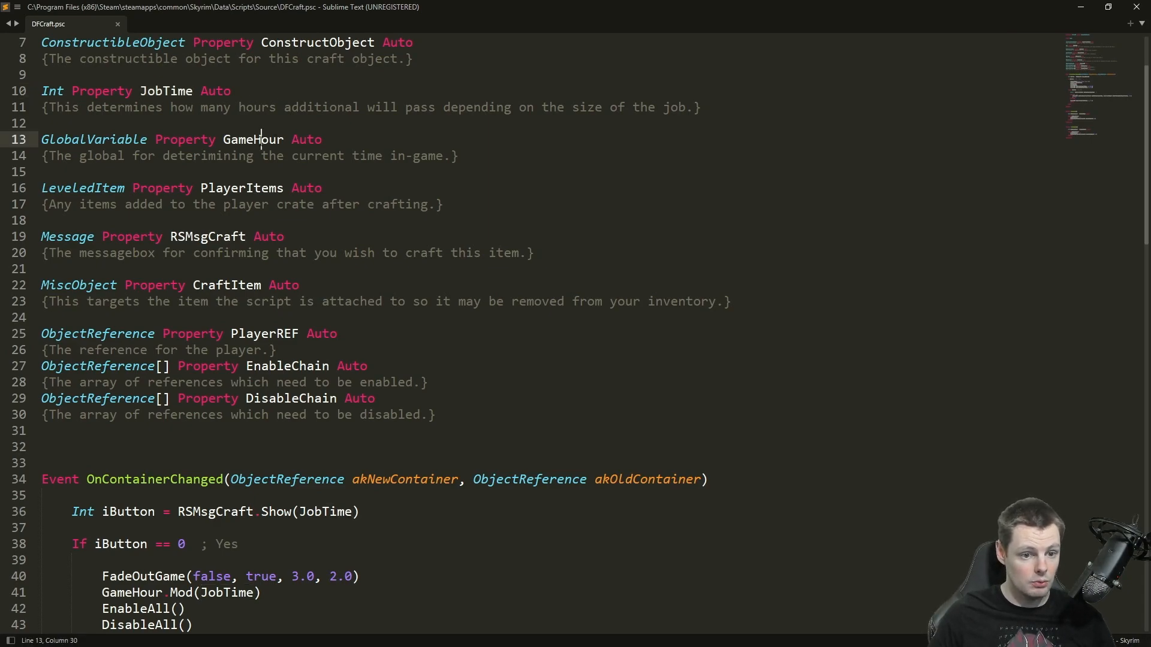
scroll(341, 154, down, 1)
click(449, 157)
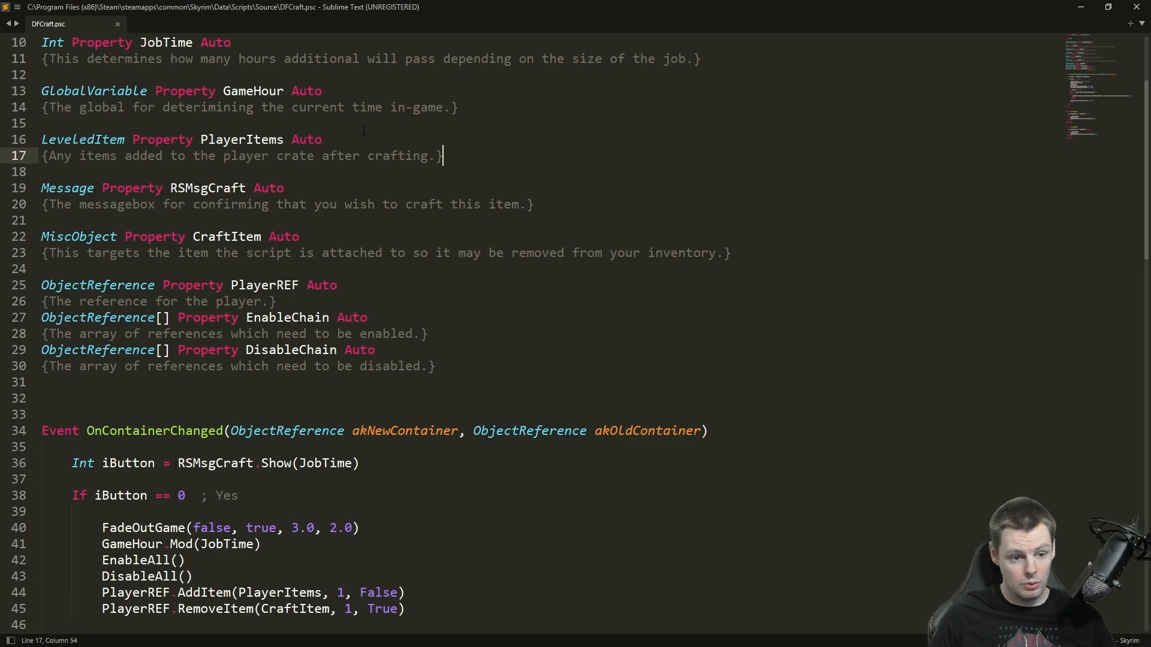
scroll(363, 130, down, 1)
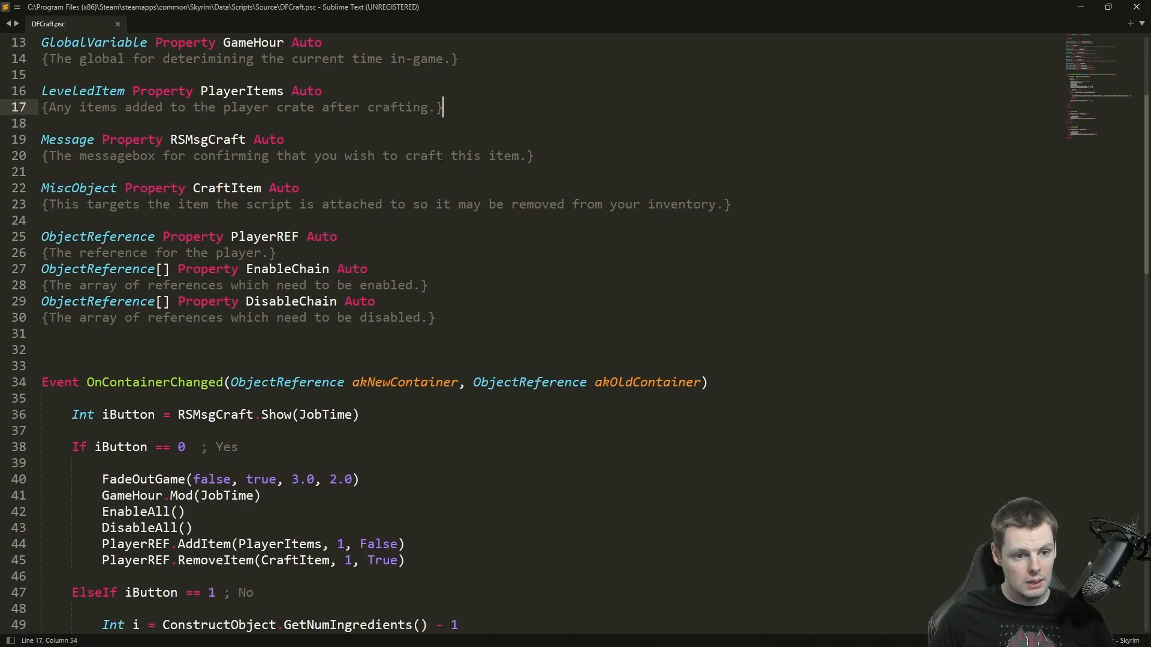
Step: Rename the RSMsgCraft message property to DFMsgCraft in both its declaration and the Show call of the OnContainerChanged event
click(185, 139)
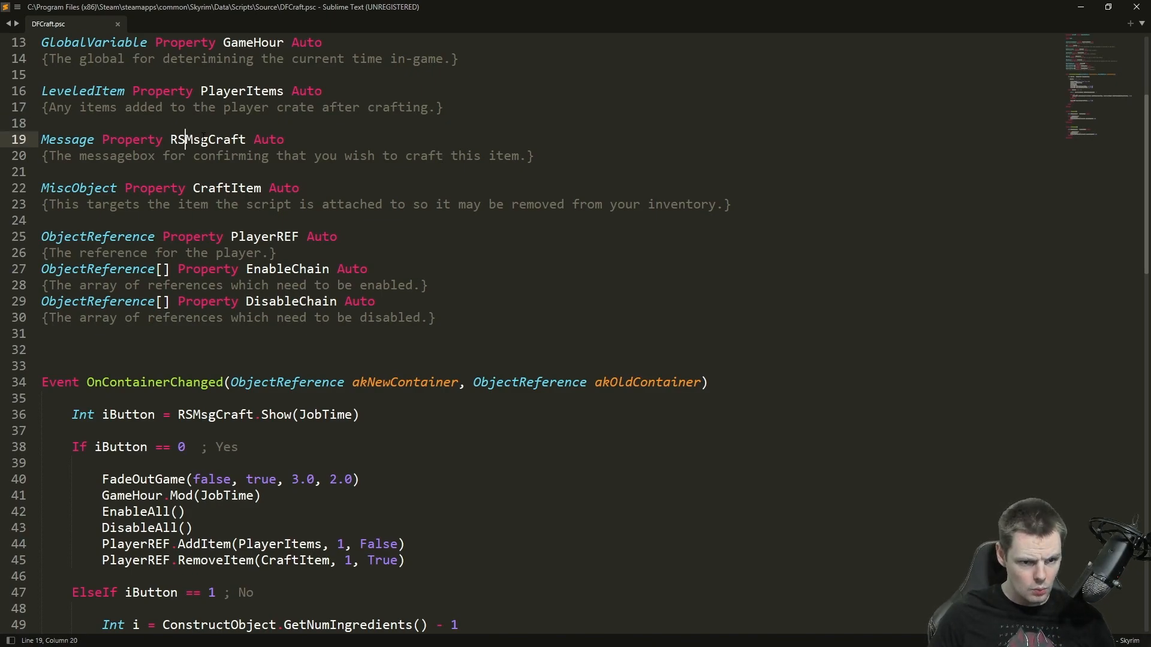
key(BackSpace)
key(BackSpace)
text(DF)
scroll(576, 336, down, 2)
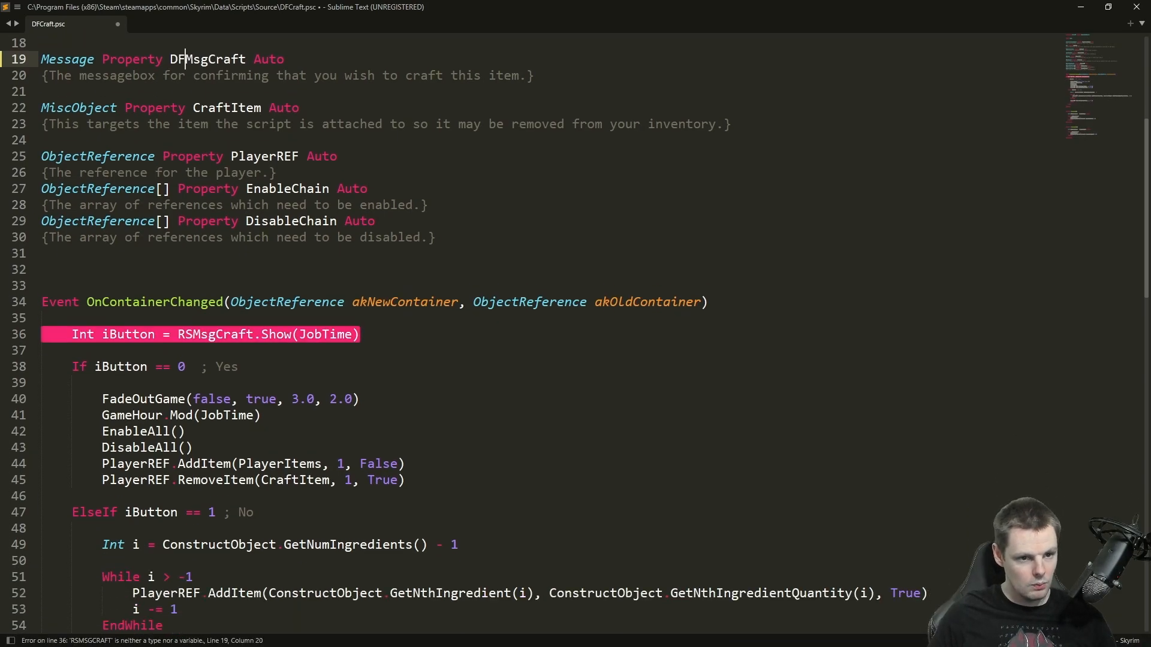
click(195, 335)
key(BackSpace)
key(BackSpace)
text(DF)
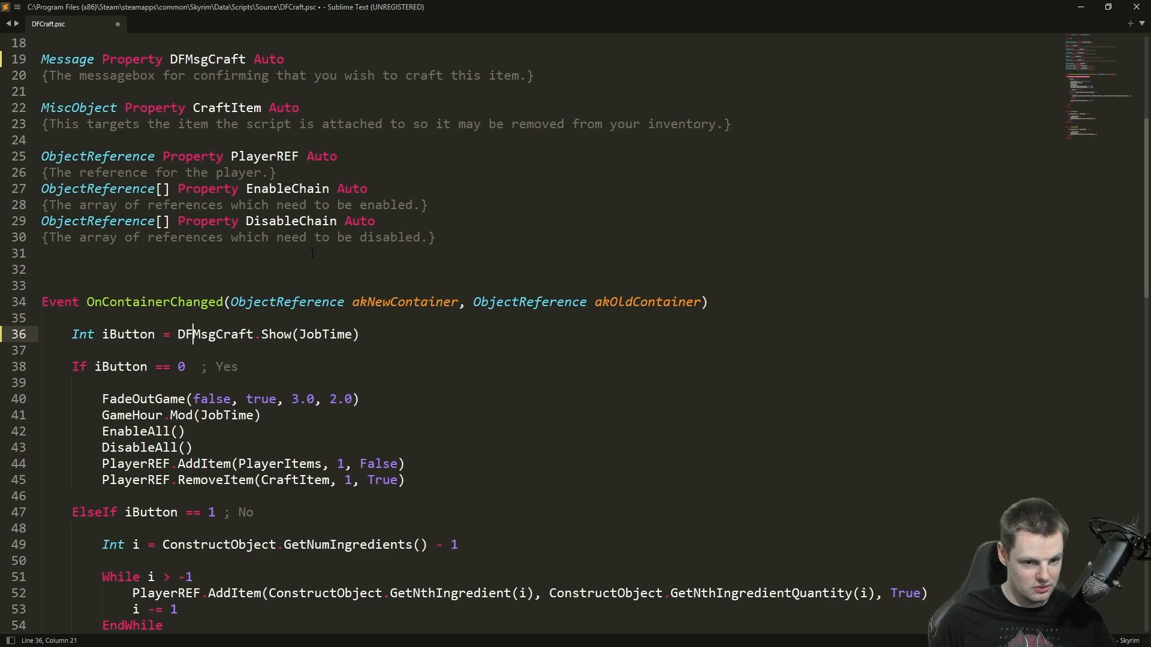
click(312, 253)
scroll(336, 257, down, 6)
scroll(372, 263, up, 12)
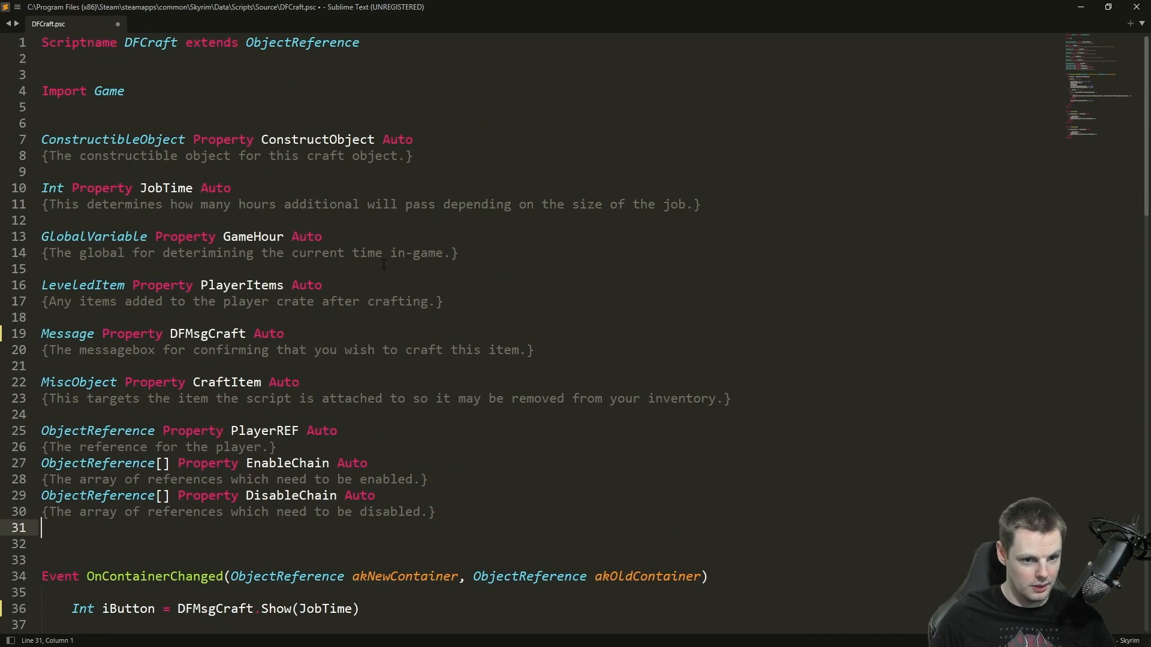
Step: Shorten the message property's name to MsgCraft in its declaration and in the Show call, and compile the script
scroll(313, 301, down, 1)
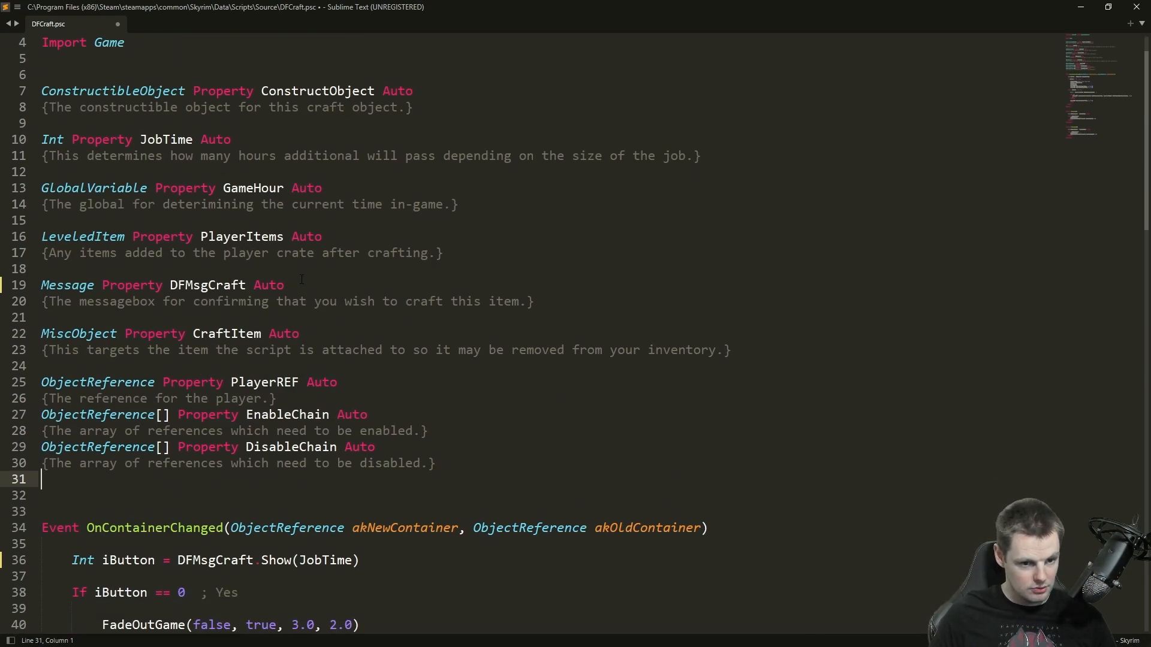
click(554, 302)
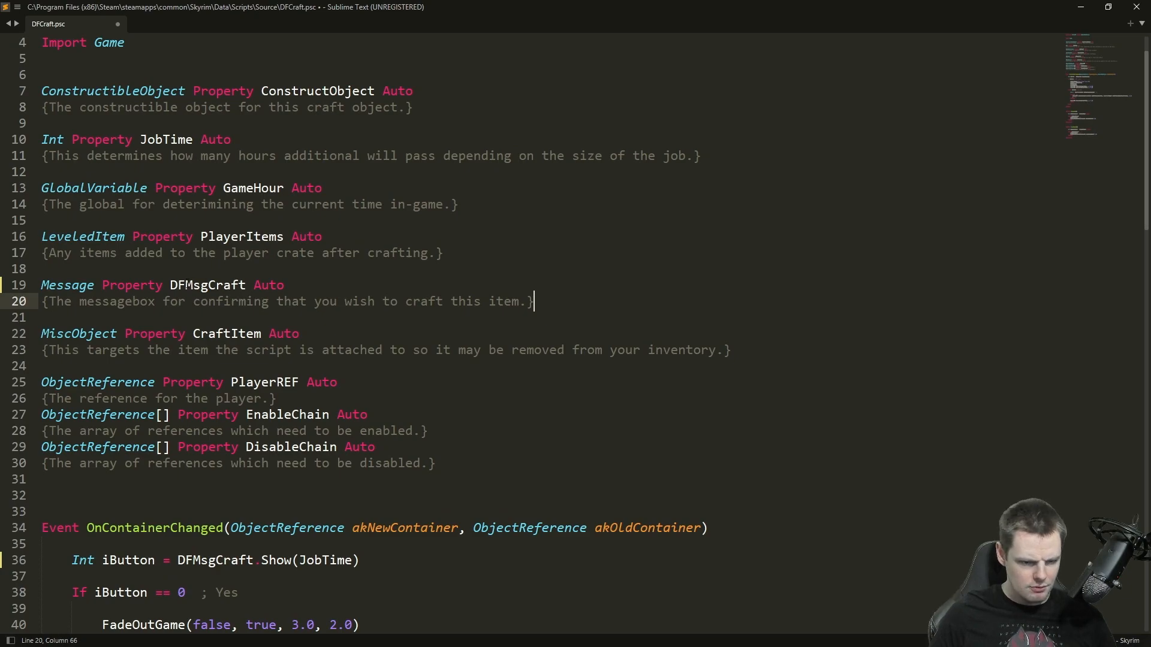
click(185, 285)
key(BackSpace)
key(BackSpace)
scroll(193, 180, down, 5)
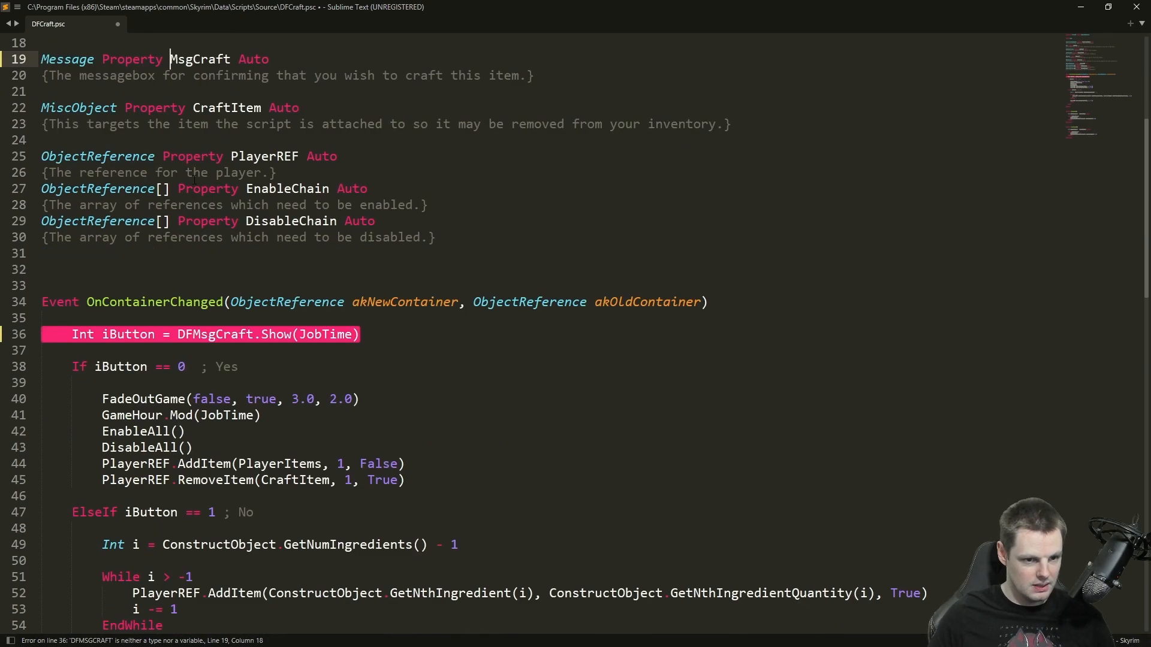
click(190, 333)
key(BackSpace)
key(BackSpace)
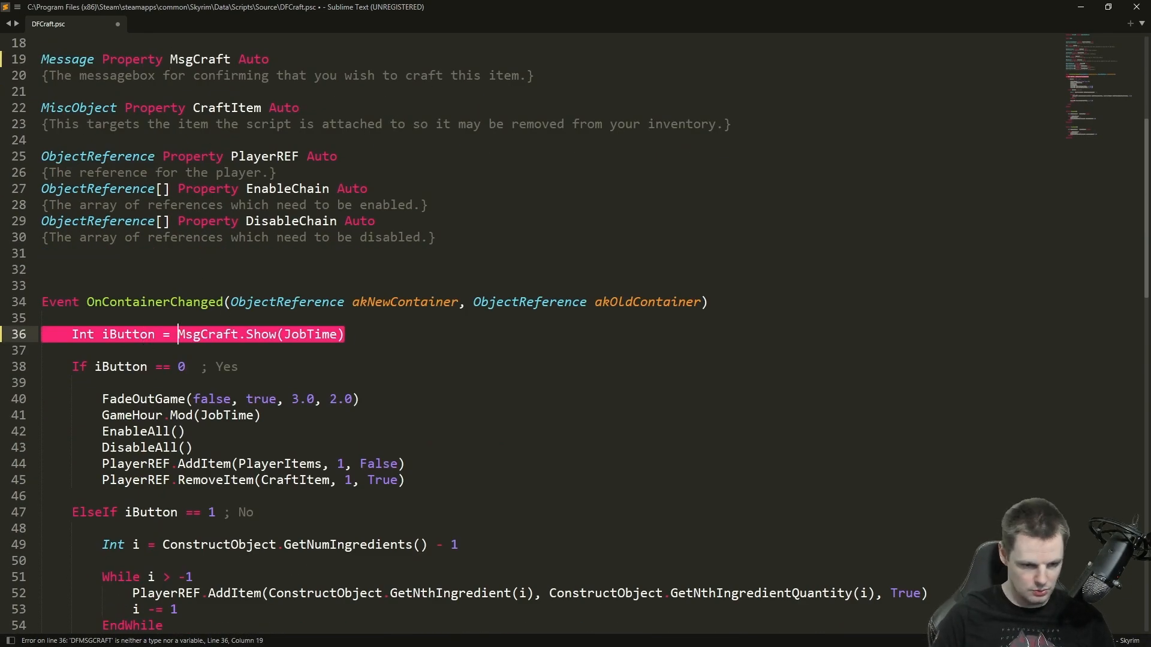
click(225, 275)
scroll(224, 275, up, 4)
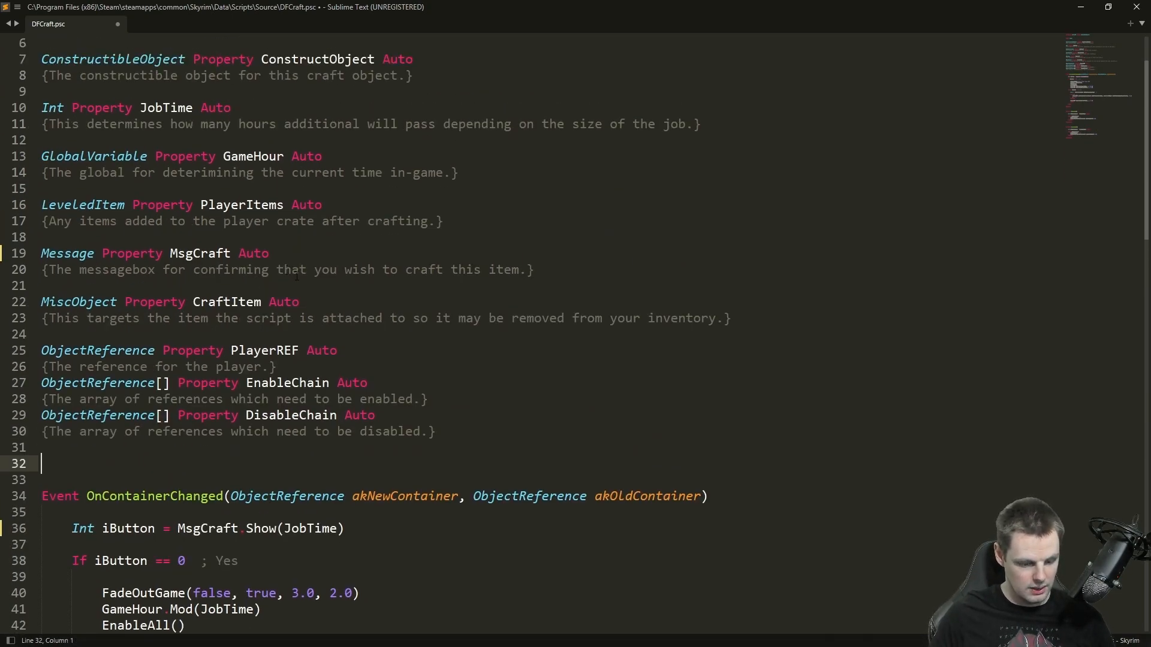
key(ctrl+b)
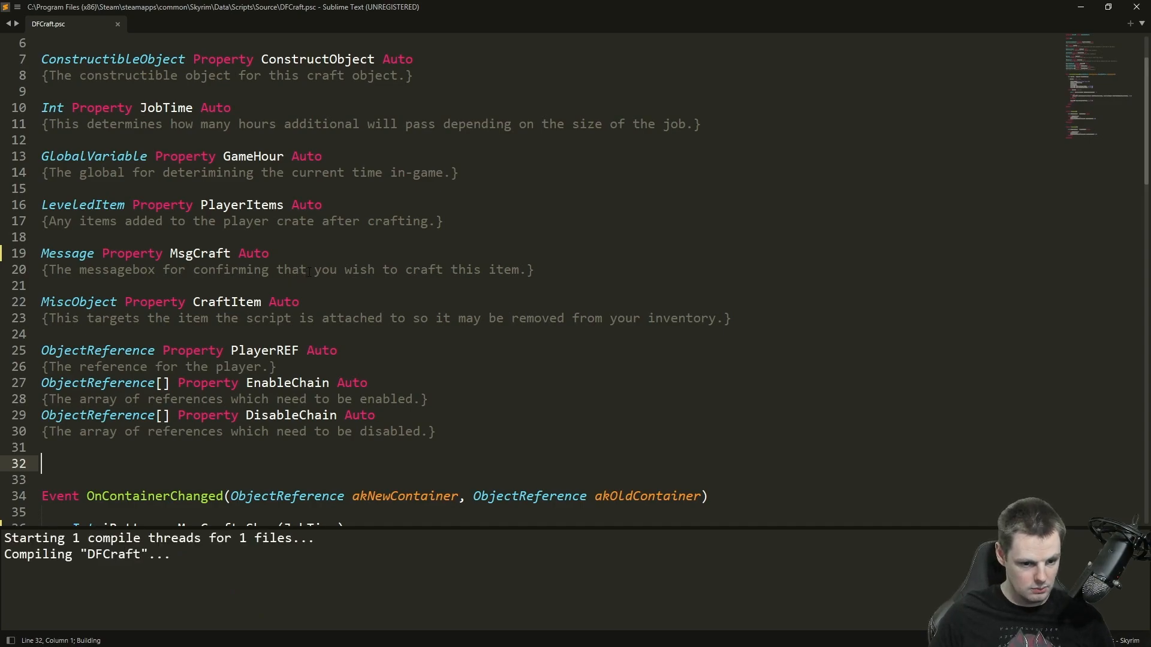
Step: Review the CraftItem, PlayerREF, EnableChain and DisableChain property declarations and their descriptions
click(352, 270)
scroll(135, 211, down, 1)
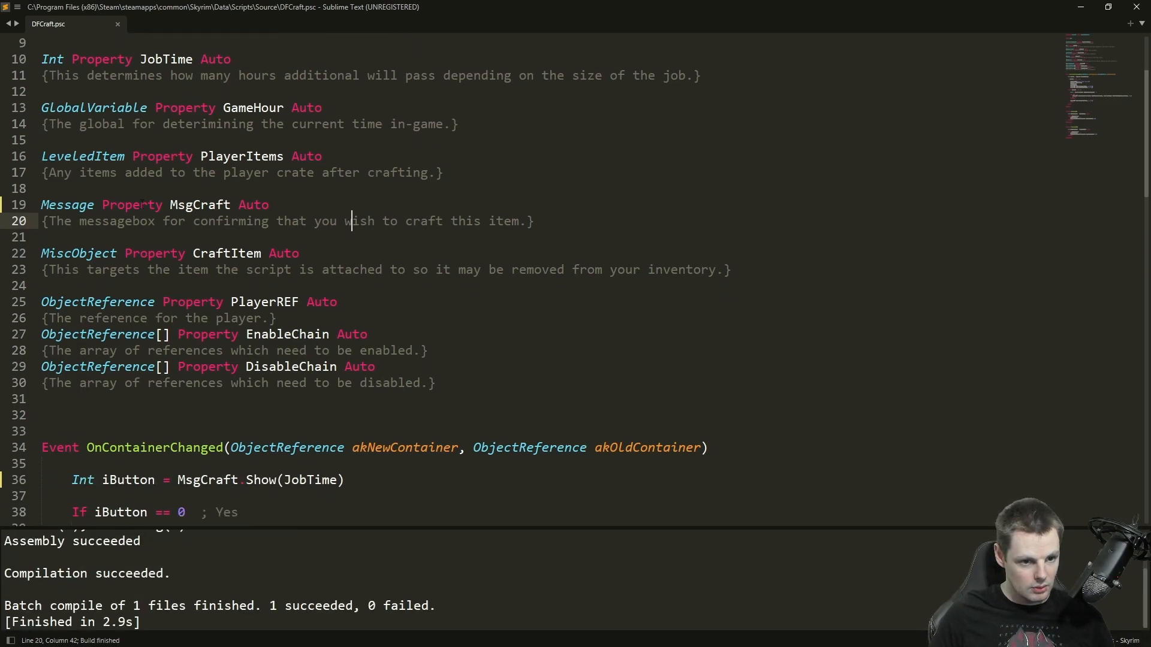
scroll(324, 230, down, 2)
click(300, 254)
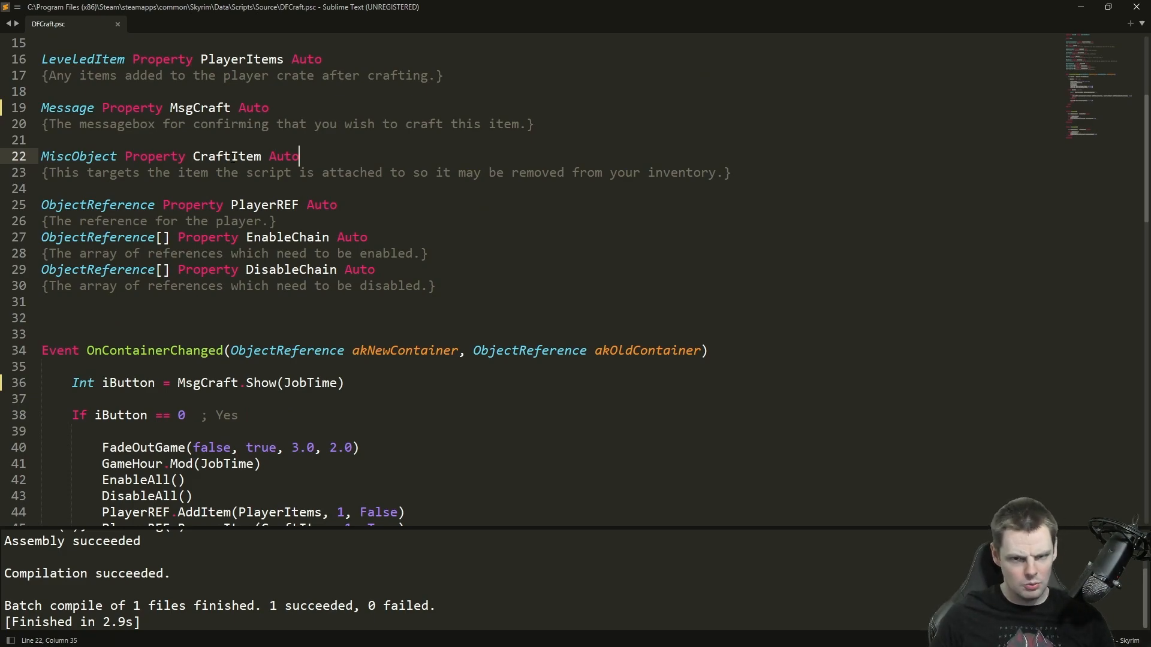
scroll(234, 158, down, 1)
click(257, 142)
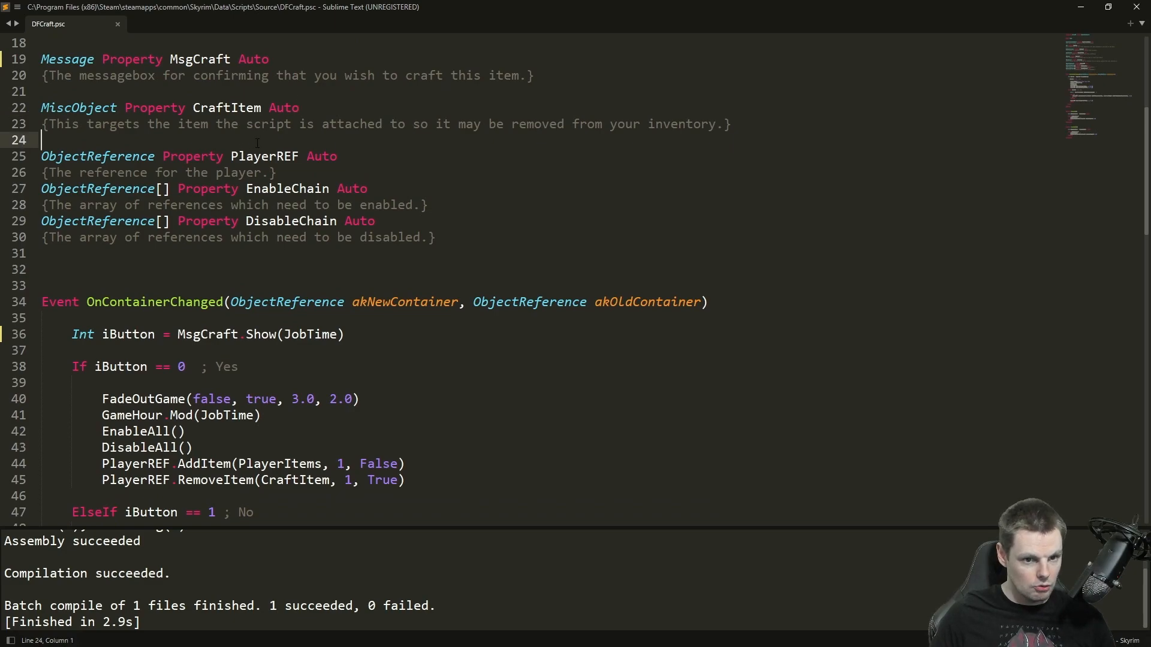
click(372, 151)
scroll(330, 138, down, 1)
click(288, 118)
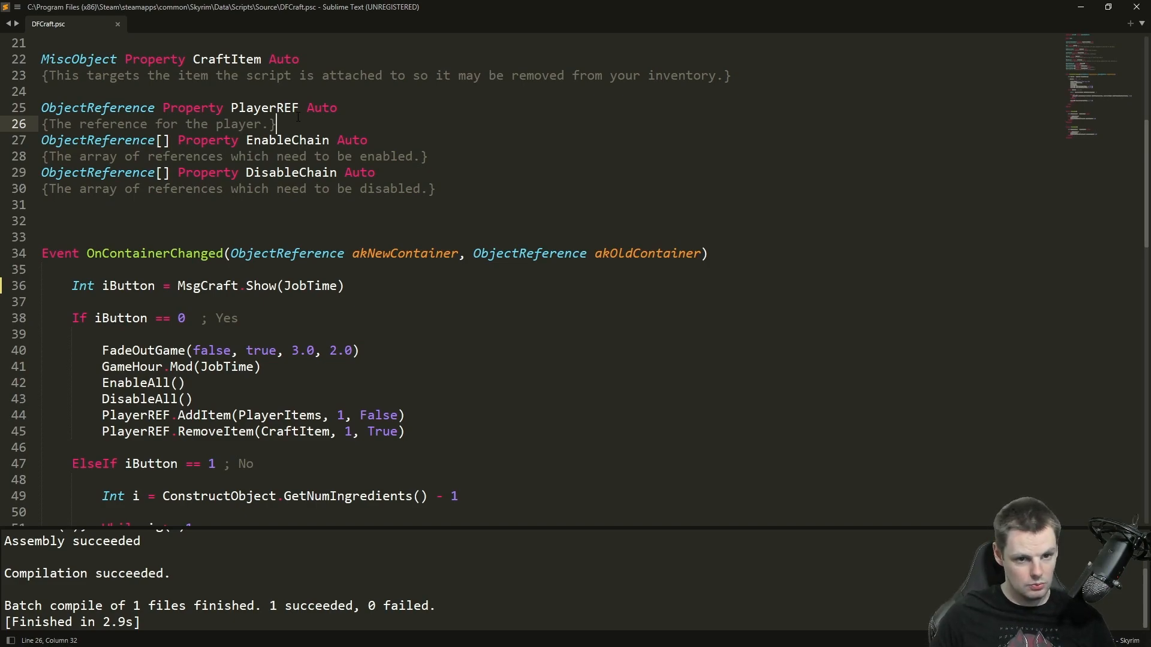
click(445, 157)
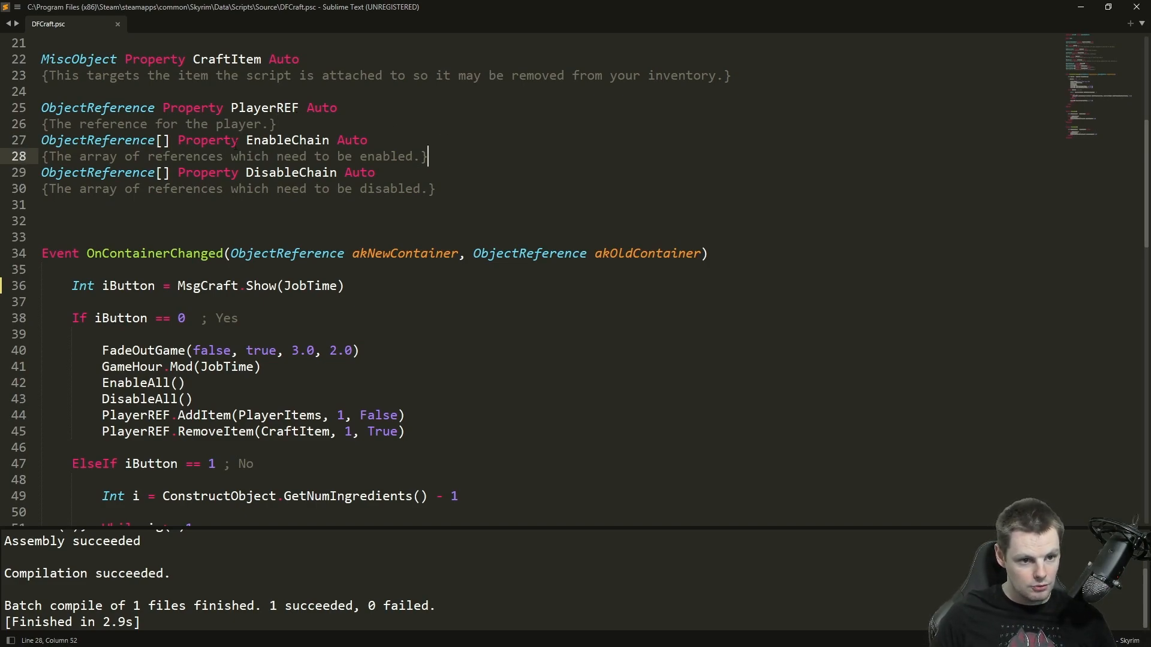
click(131, 140)
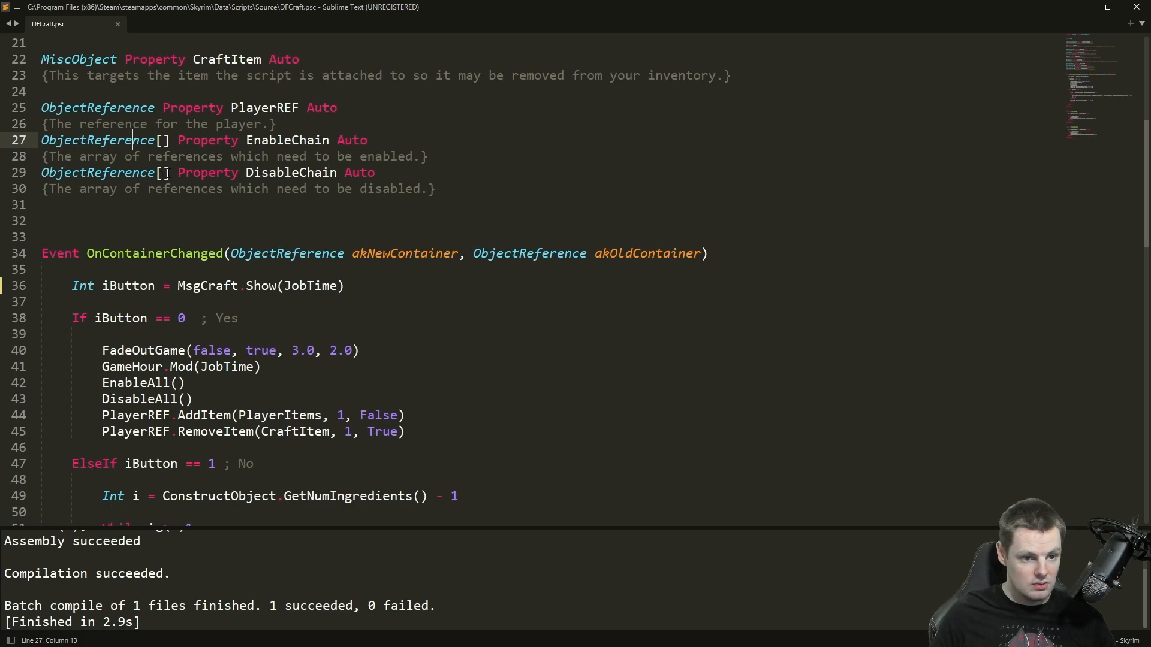
click(399, 174)
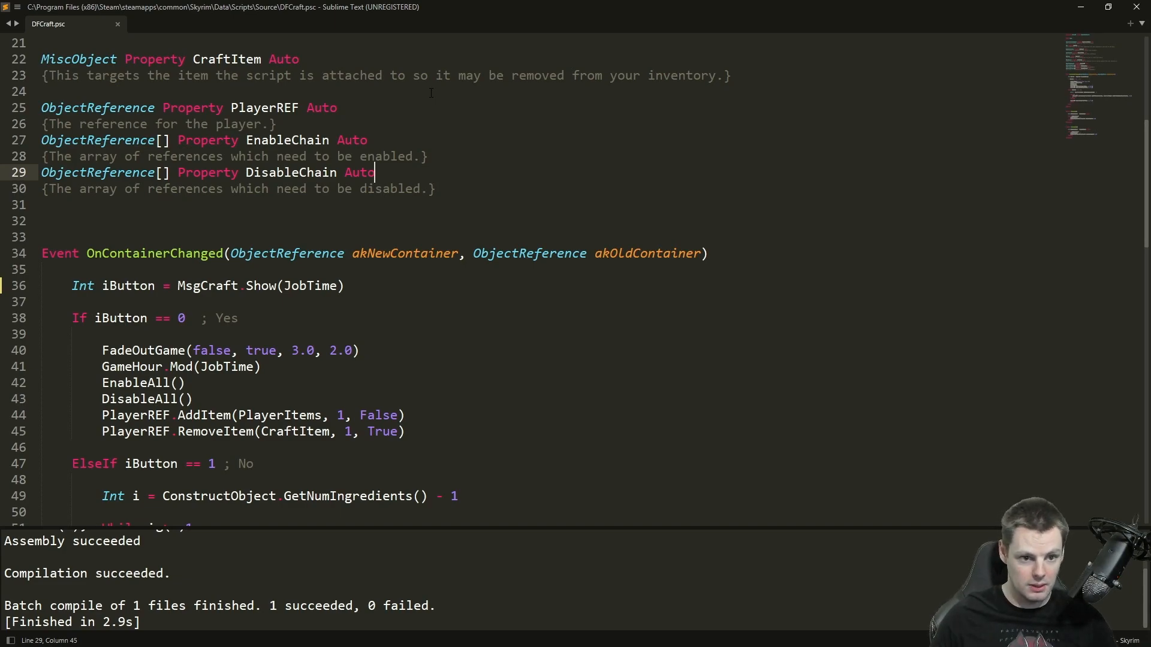
Step: Examine the start of the OnContainerChanged event, especially the MsgCraft.Show call and its JobTime argument
scroll(432, 93, down, 3)
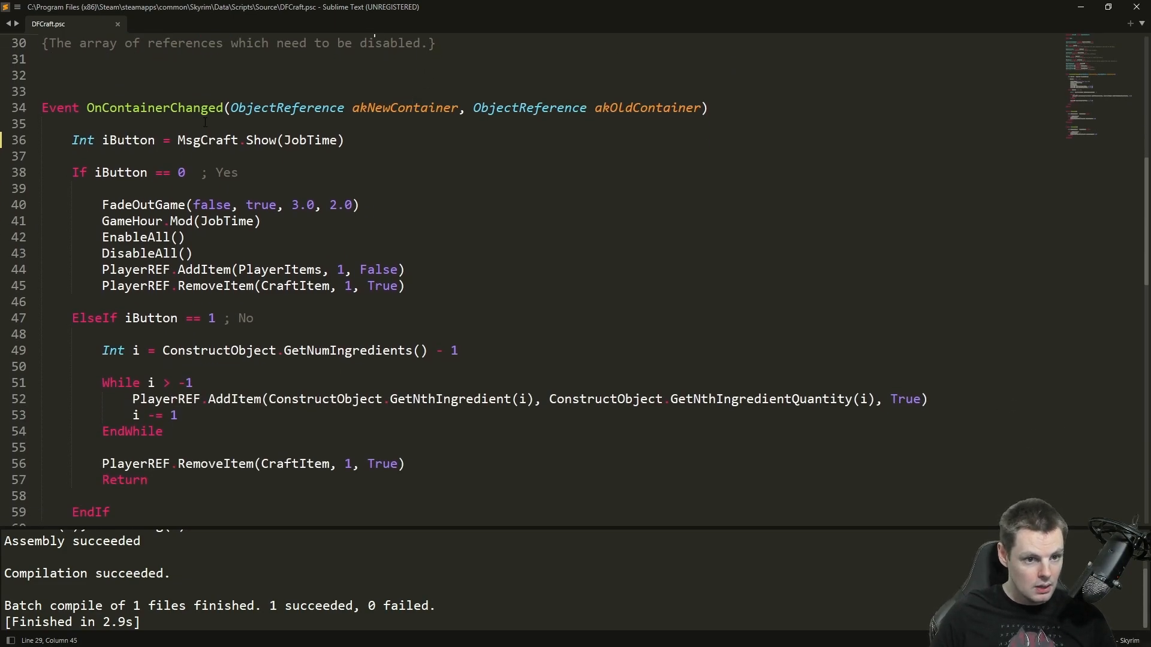
scroll(205, 123, down, 1)
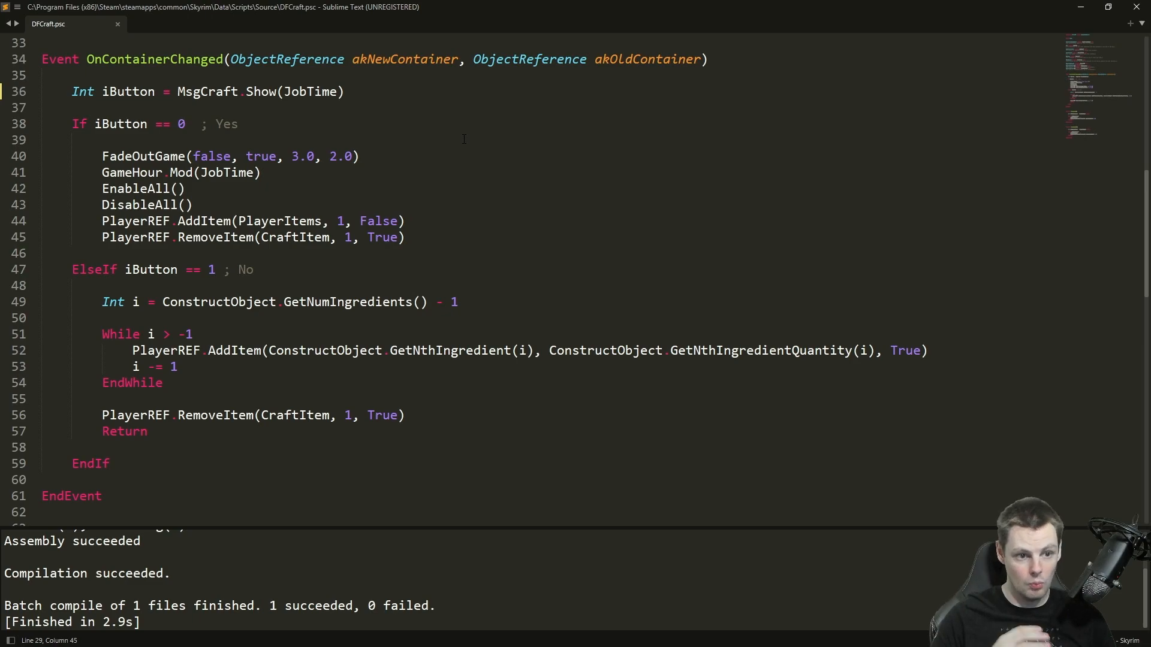
click(419, 96)
scroll(416, 106, down, 1)
scroll(397, 122, up, 1)
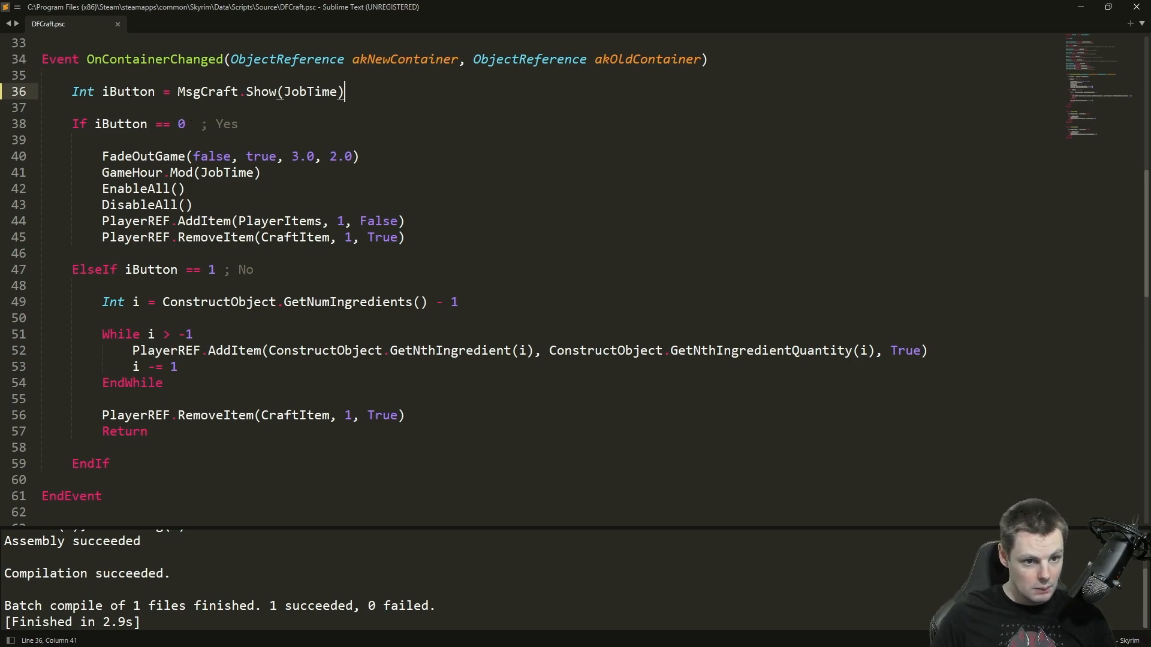
click(216, 91)
click(371, 96)
double_click(318, 91)
scroll(318, 120, up, 1)
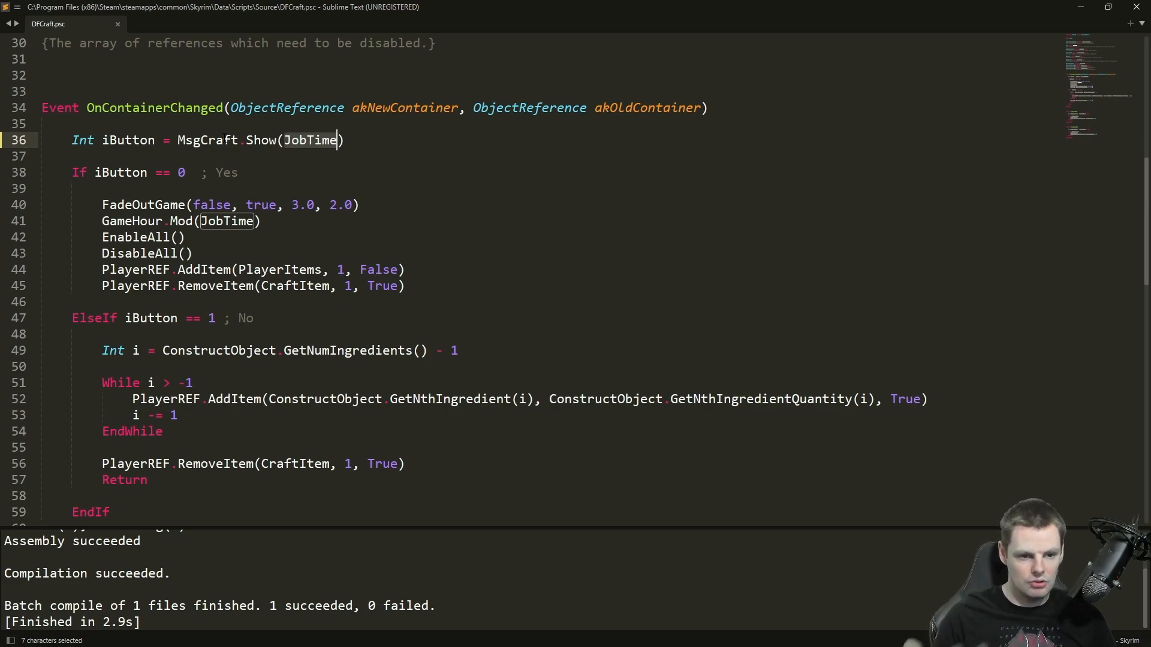
click(360, 141)
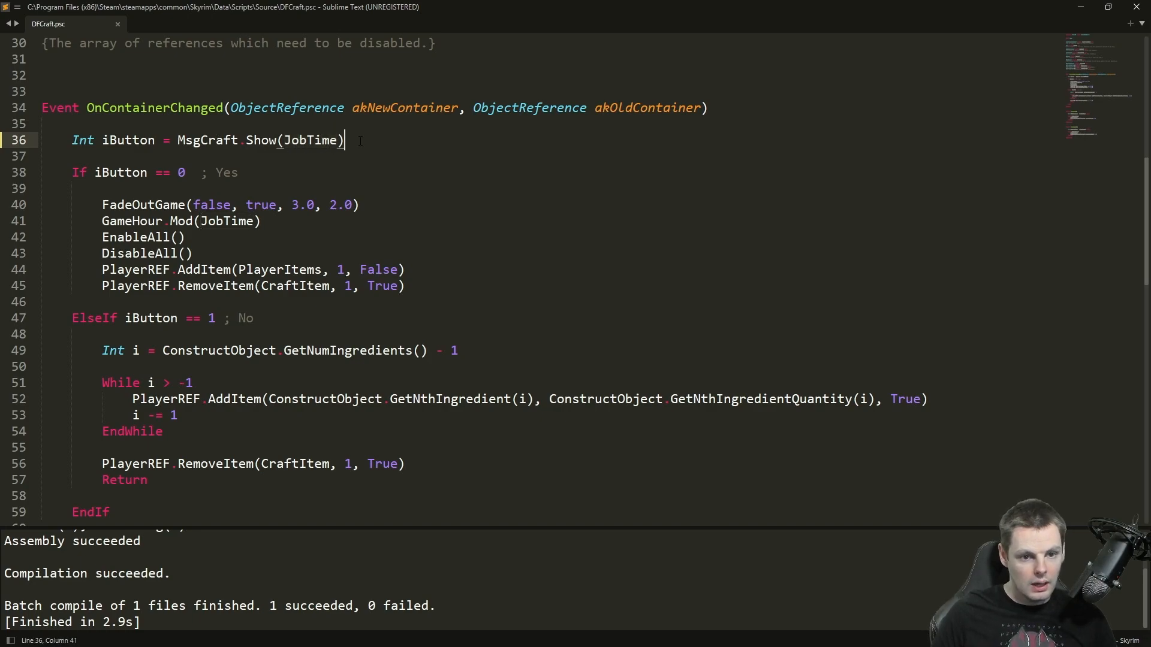
key(Left)
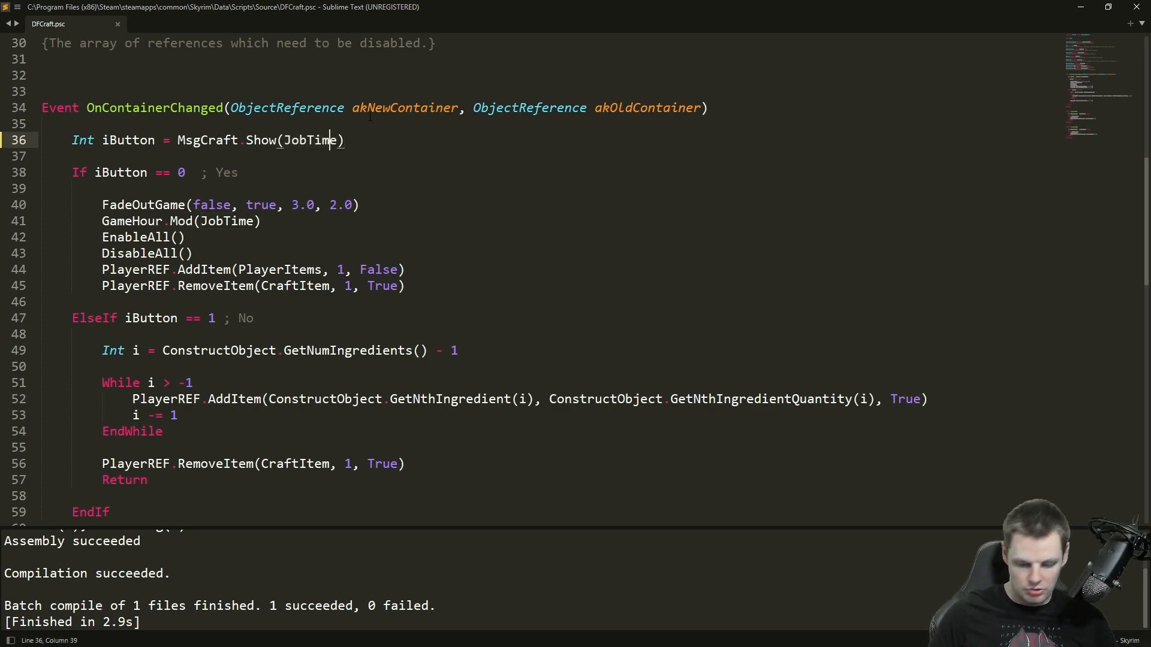
Step: Try passing JobTime2 as a second argument in the MsgCraft.Show call, and remove it again
text(, J)
text(obTime2)
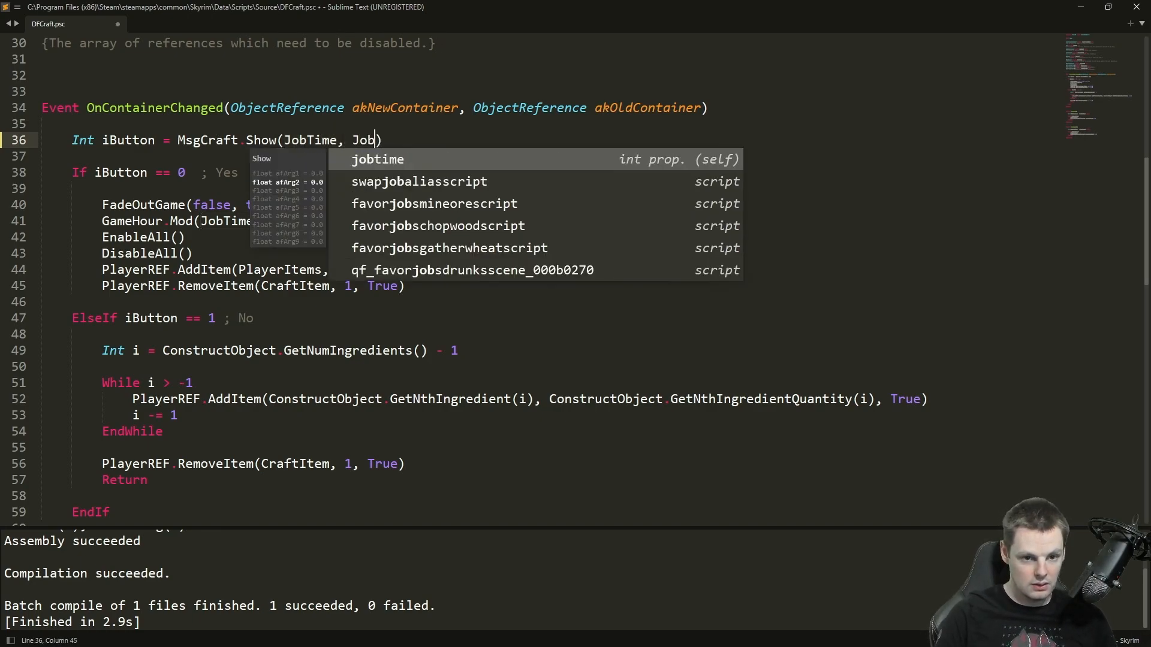
scroll(442, 232, up, 3)
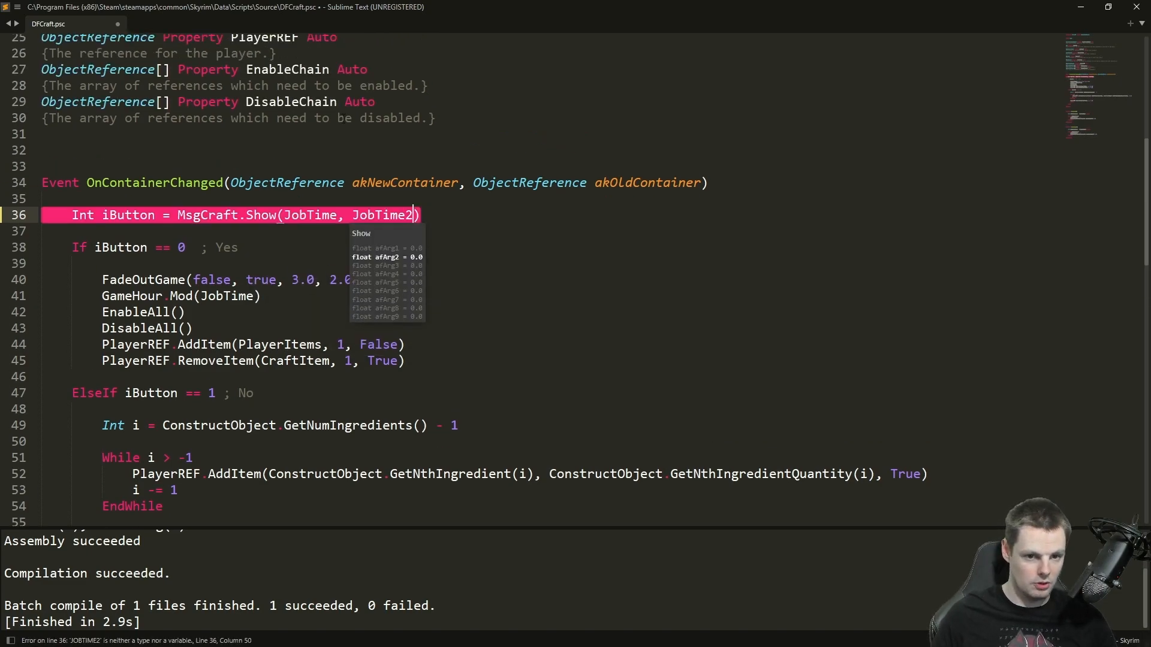
key(BackSpace)
key(BackSpace)
key(BackSpace)
key(BackSpace)
key(BackSpace)
key(BackSpace)
key(BackSpace)
key(BackSpace)
key(BackSpace)
key(BackSpace)
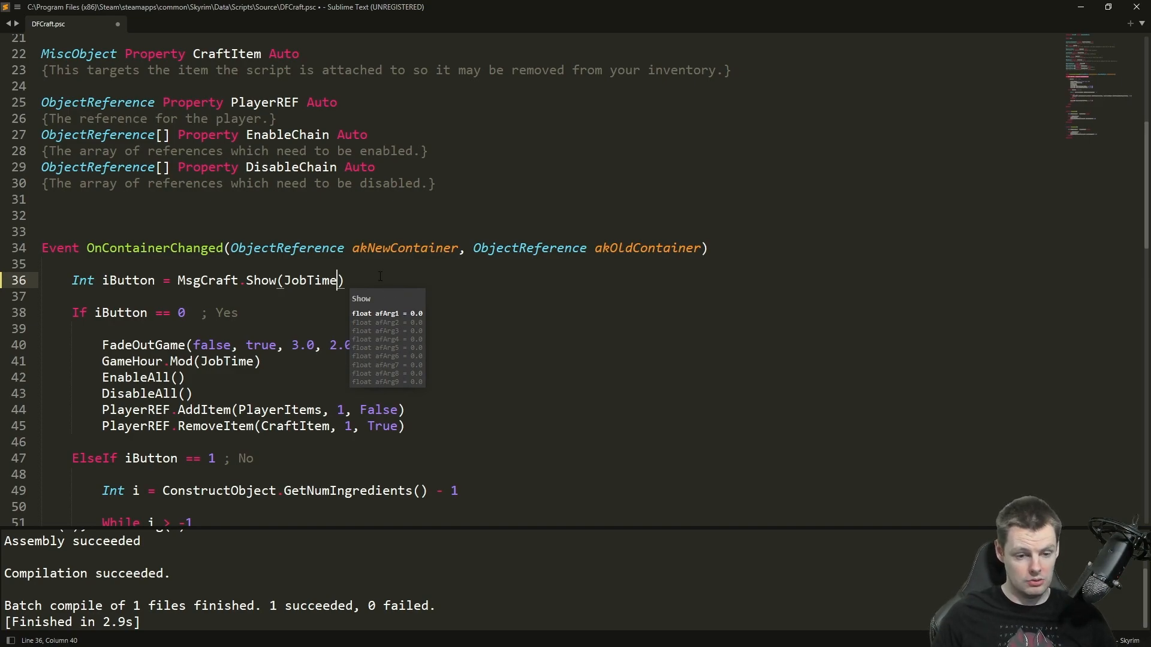
Step: Examine the two iButton conditions and the Yes branch's FadeOutGame, GameHour.Mod, EnableAll and DisableAll calls
key(Down)
key(Down)
scroll(275, 275, down, 2)
click(109, 215)
scroll(196, 205, down, 2)
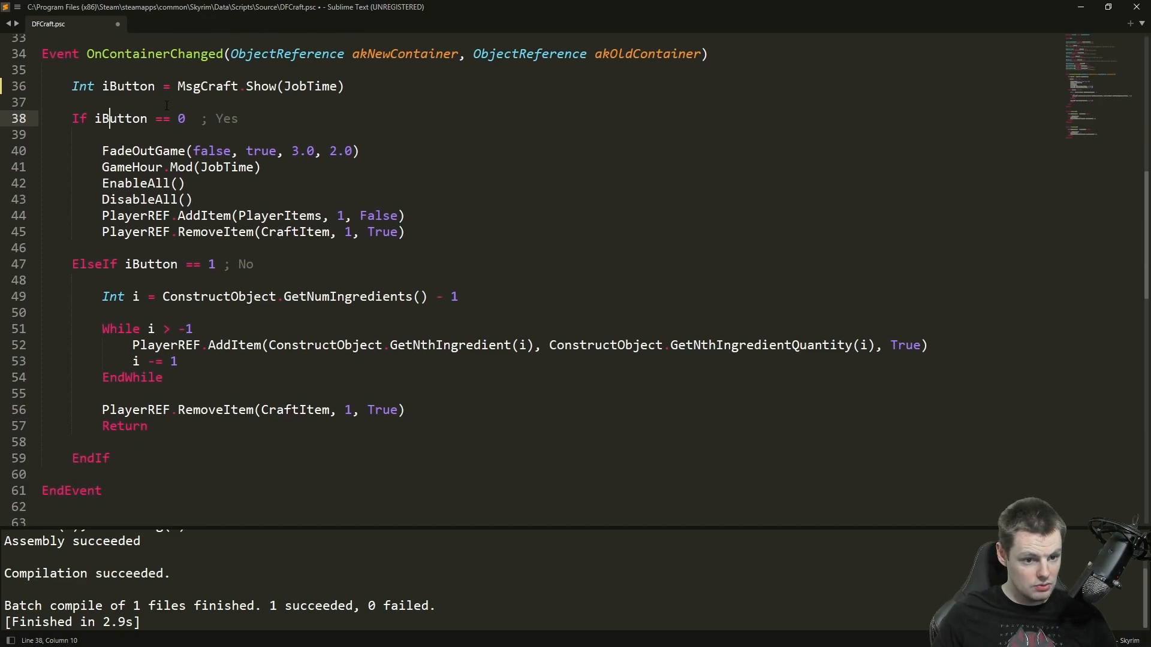
click(210, 267)
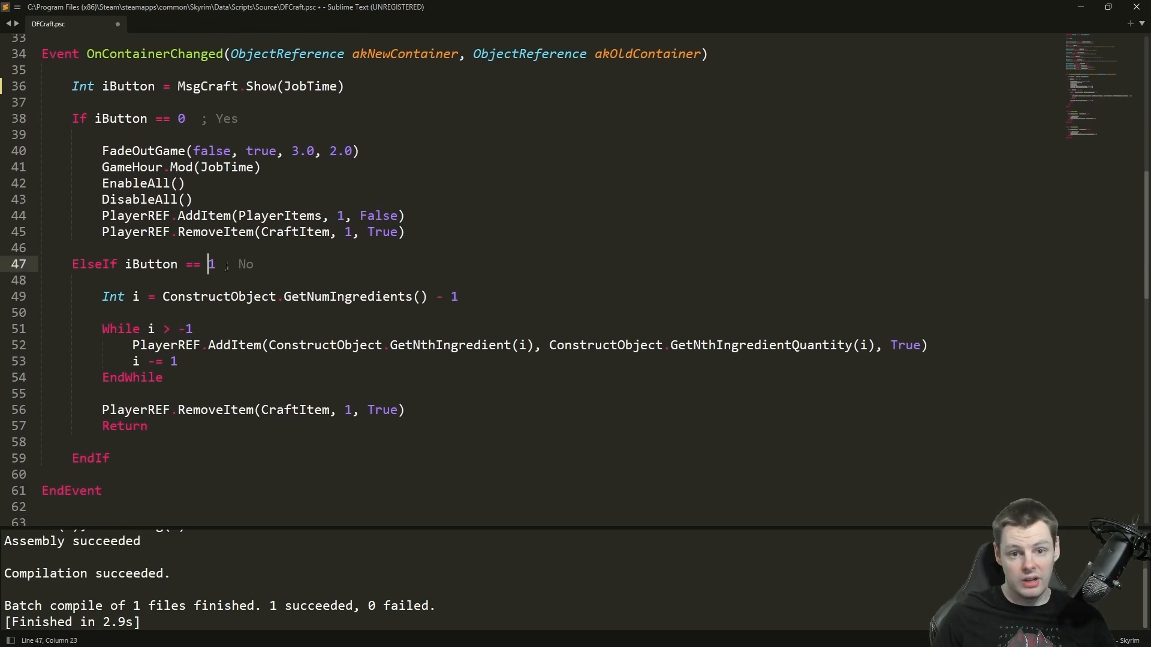
click(343, 125)
drag(386, 151, 102, 151)
drag(263, 168, 102, 167)
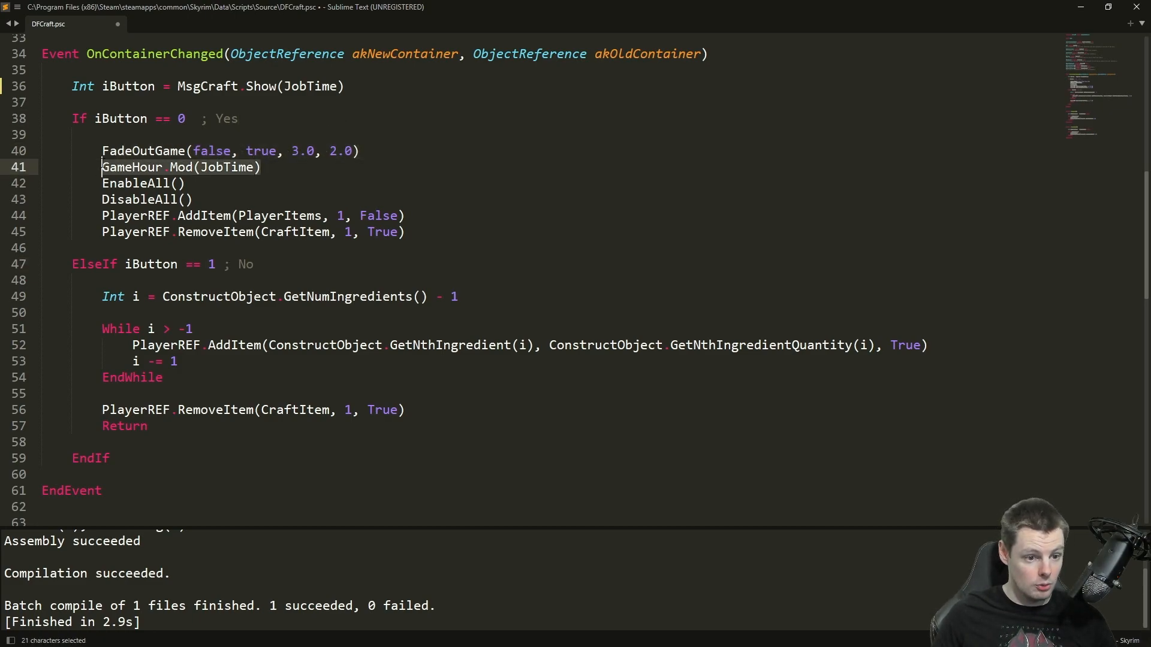
double_click(146, 168)
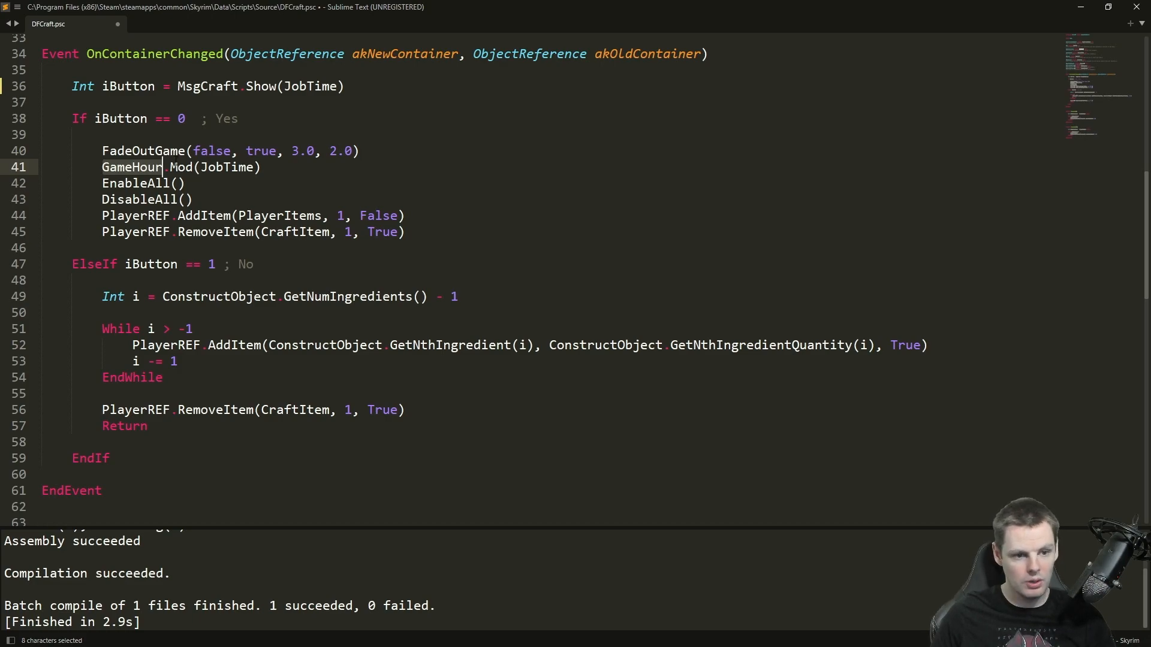
click(174, 167)
click(208, 182)
click(206, 200)
click(202, 186)
click(205, 198)
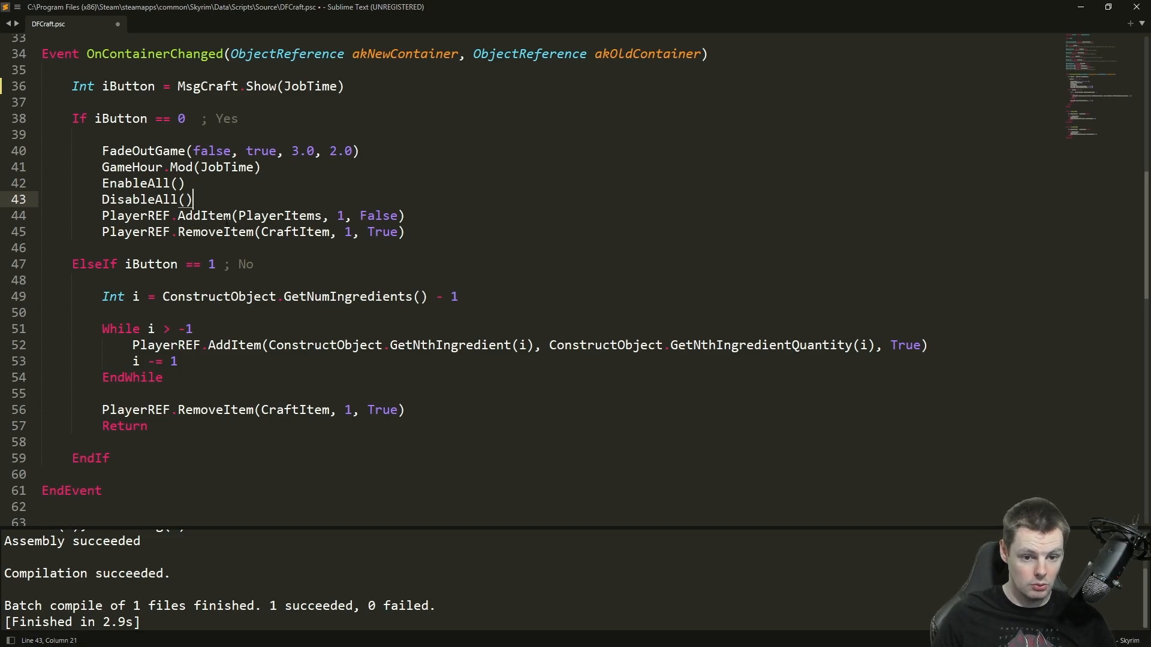
Step: Examine the Yes branch's AddItem and RemoveItem calls, comparing their item and final True/False arguments
click(418, 217)
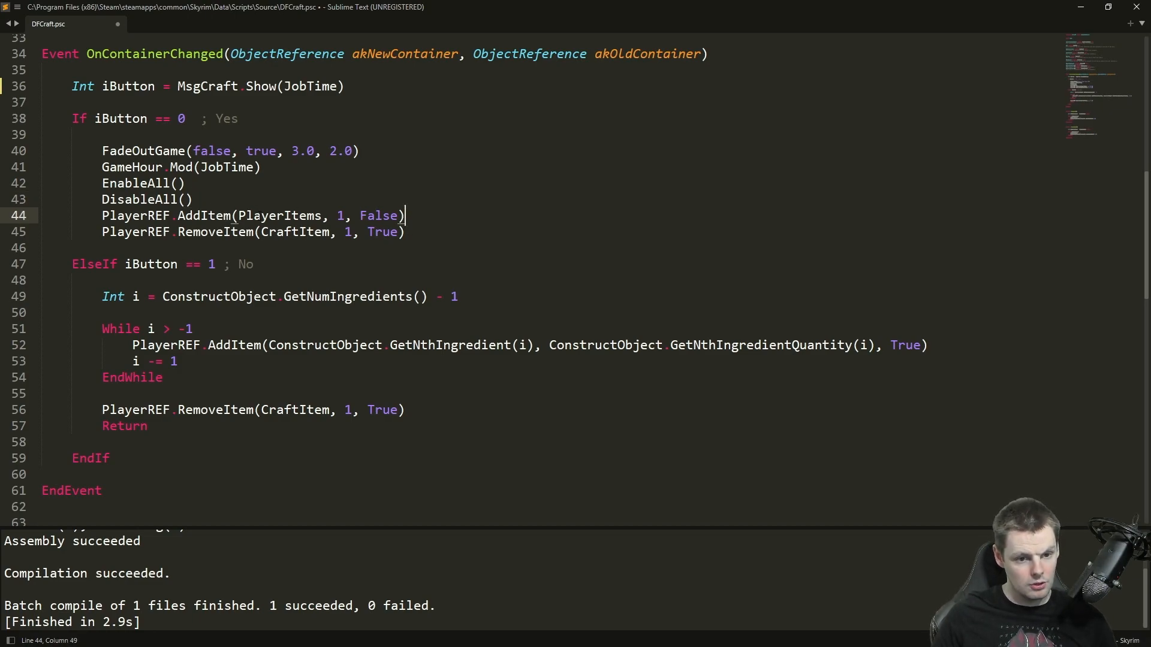
key(Down)
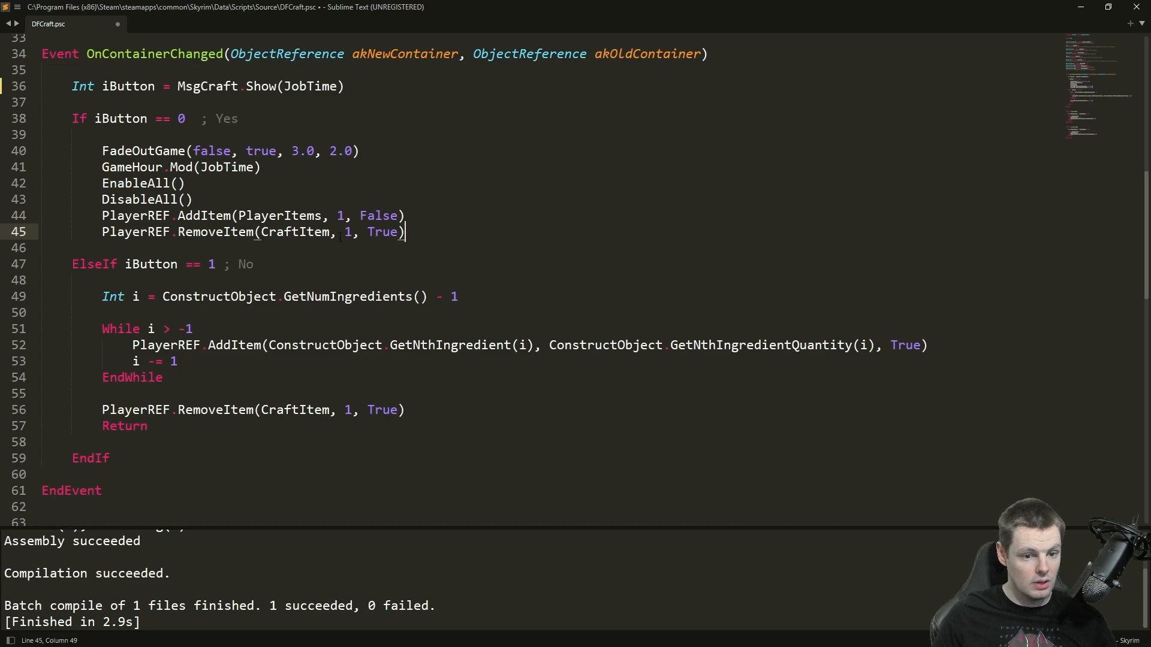
double_click(295, 232)
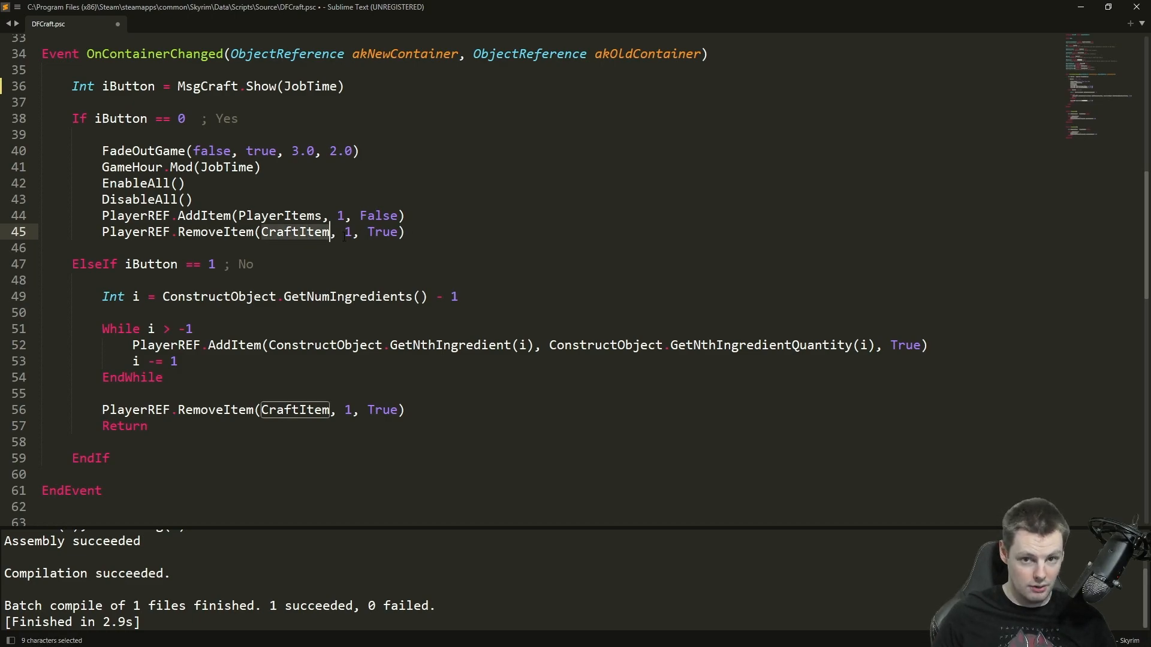
click(433, 234)
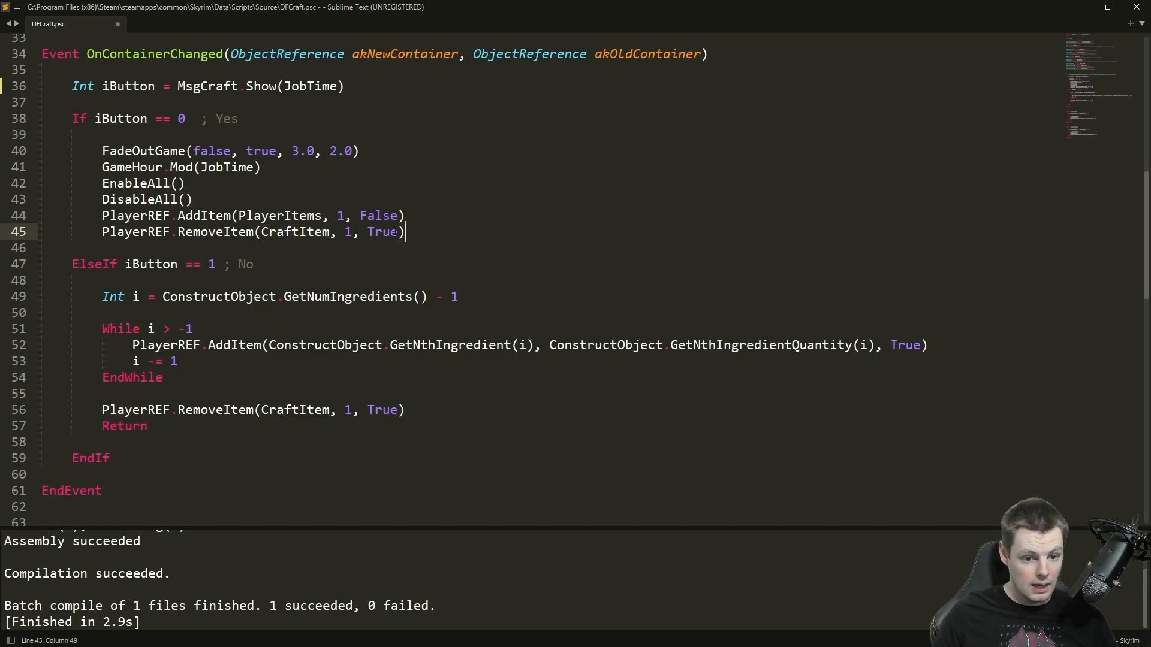
double_click(379, 216)
double_click(383, 233)
double_click(382, 216)
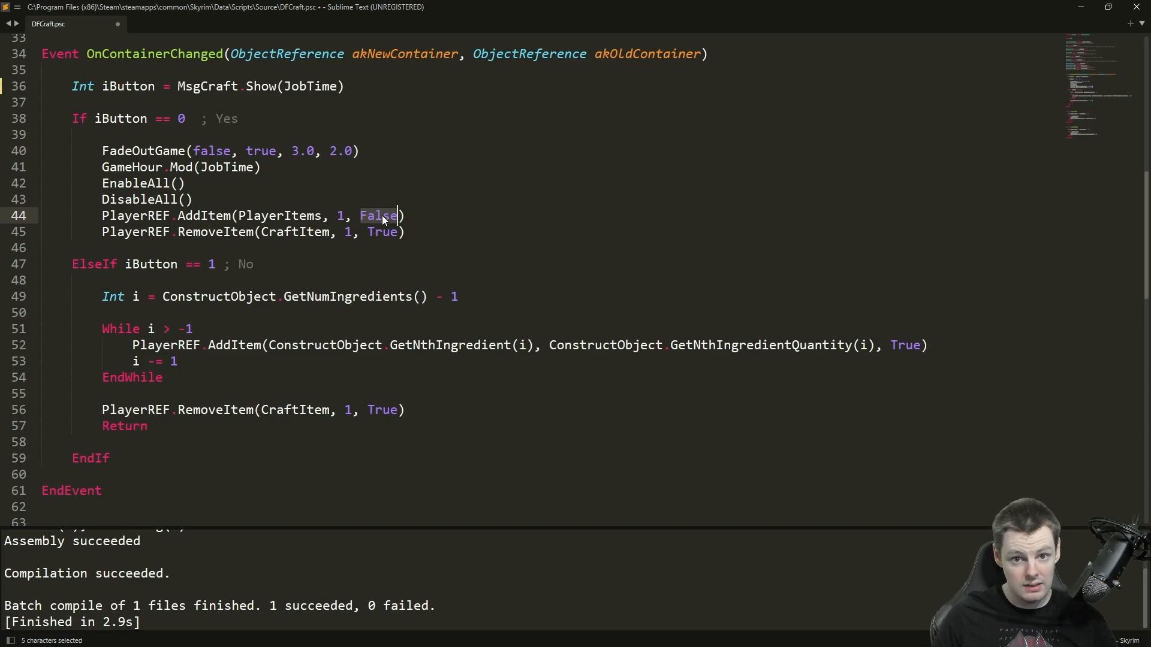
click(410, 233)
double_click(303, 233)
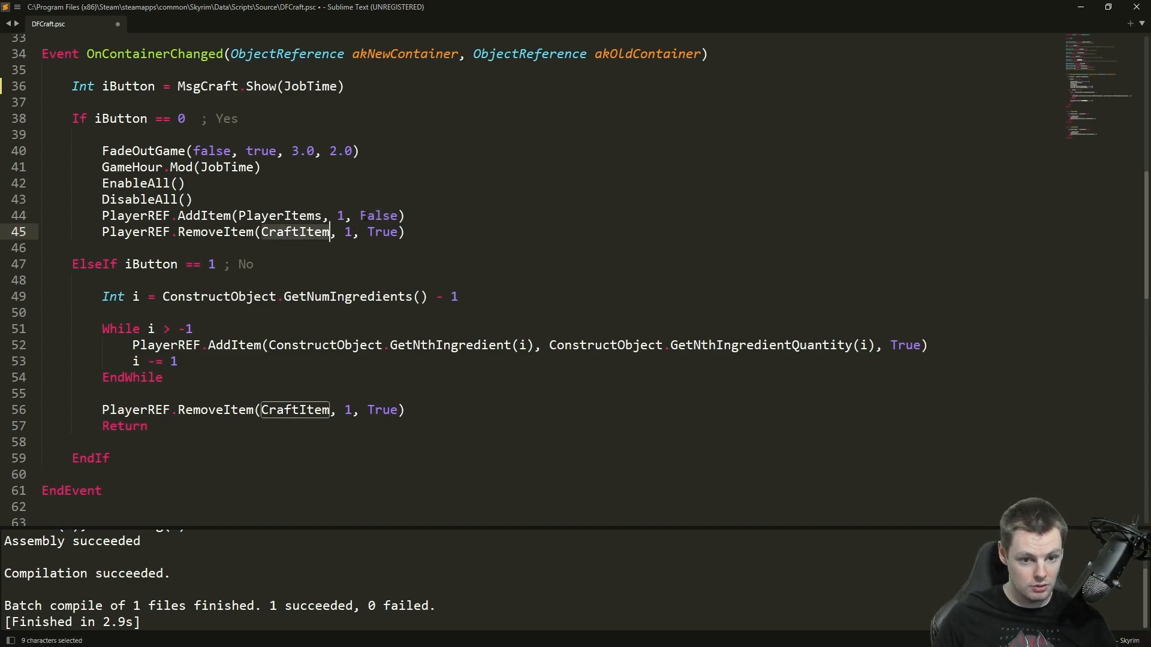
double_click(366, 216)
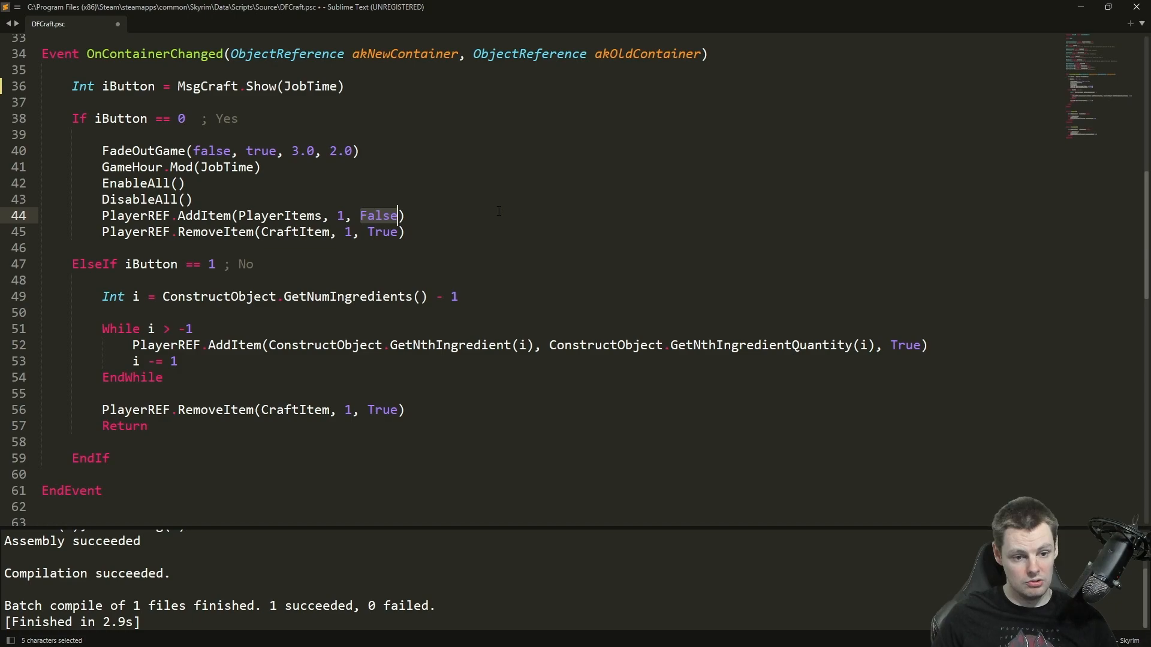
click(435, 218)
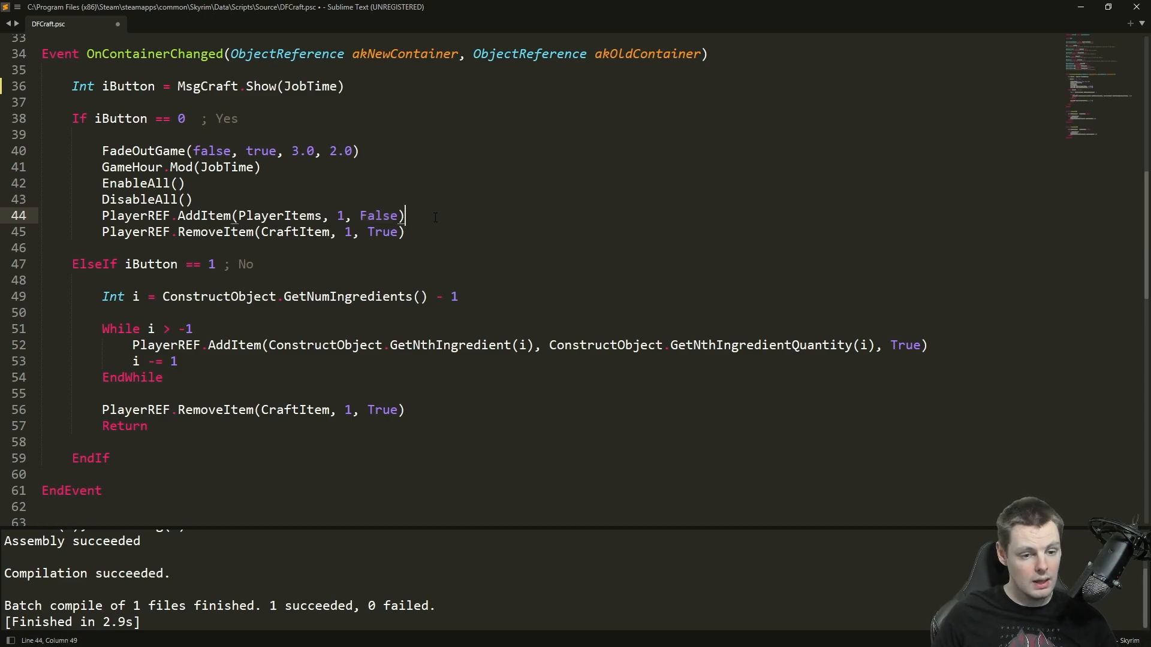
double_click(378, 215)
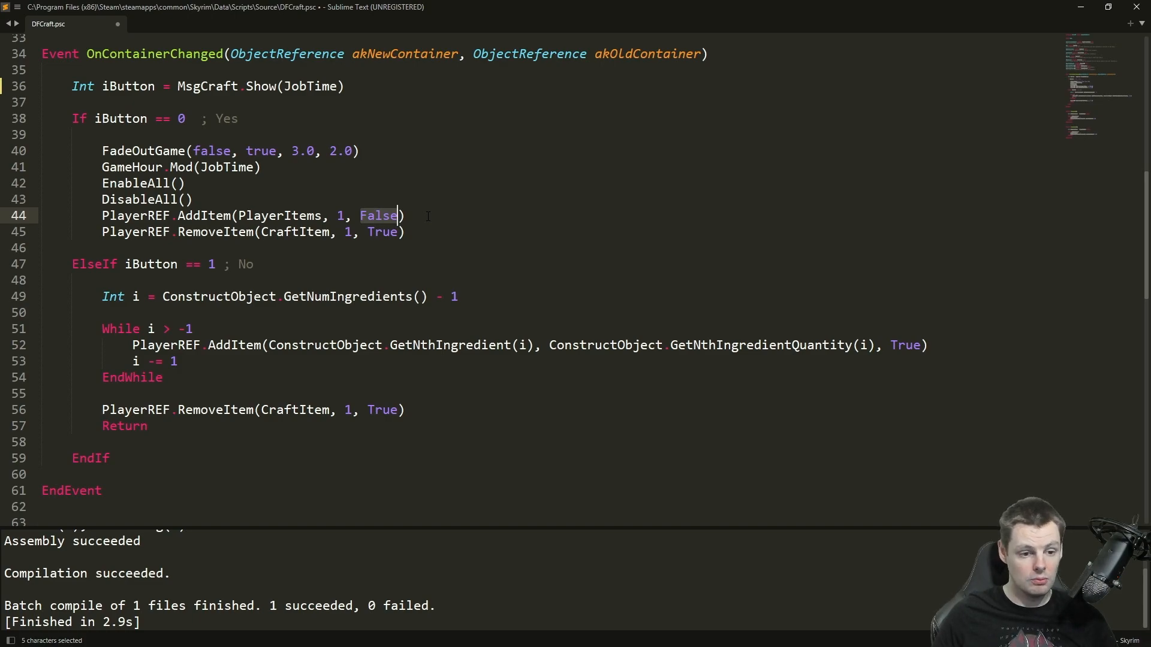
click(428, 216)
Step: Examine the No branch's ingredient counter and the While loop that gives the ConstructObject ingredients back to the player
scroll(419, 204, down, 2)
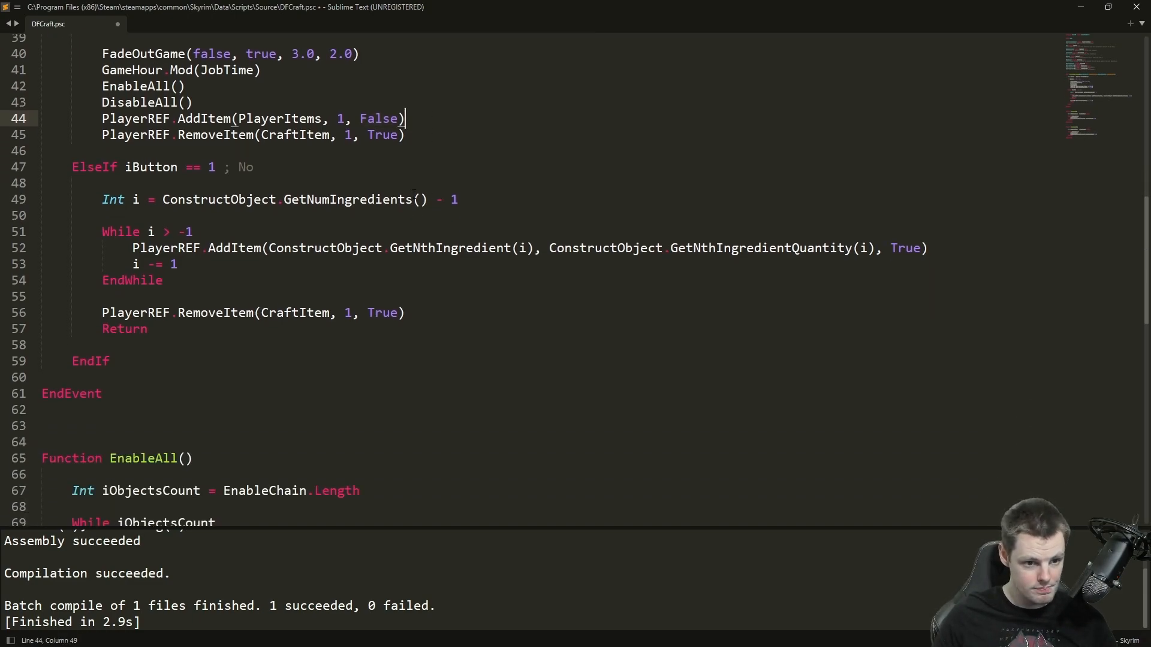
click(281, 173)
click(465, 200)
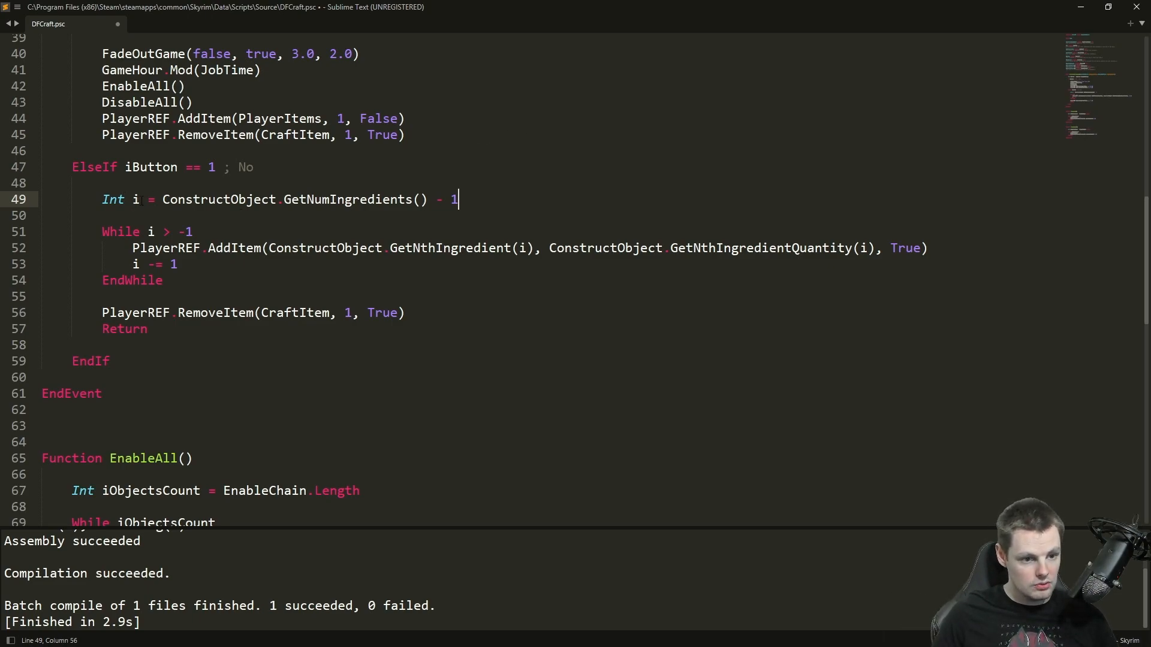
double_click(136, 200)
click(231, 200)
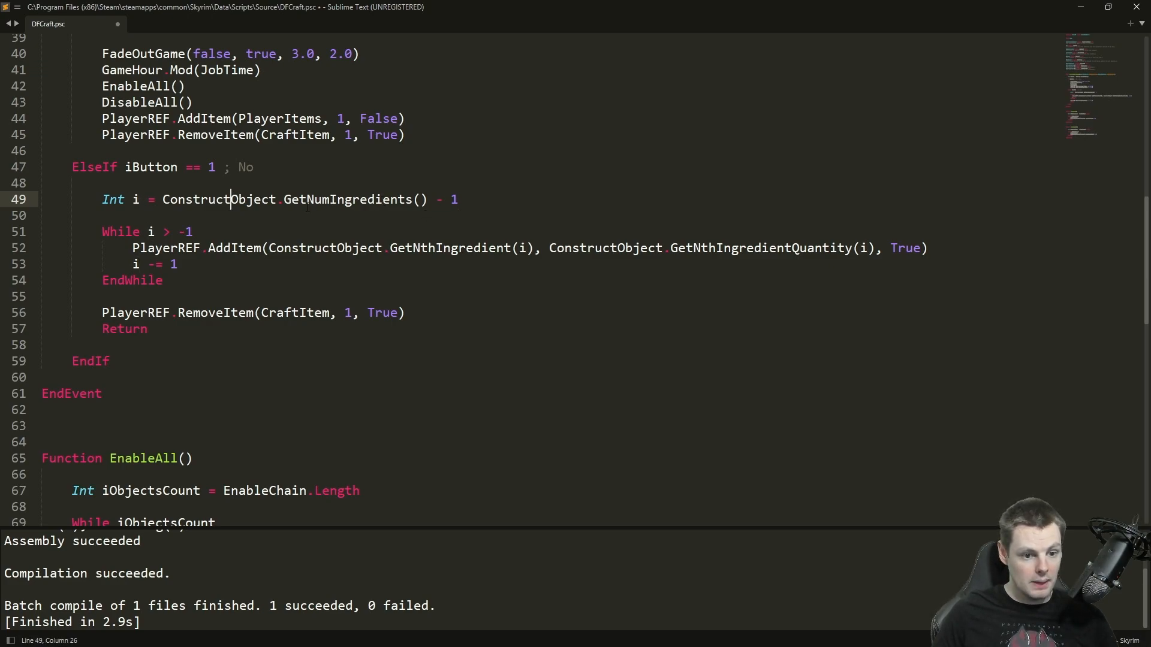
double_click(234, 199)
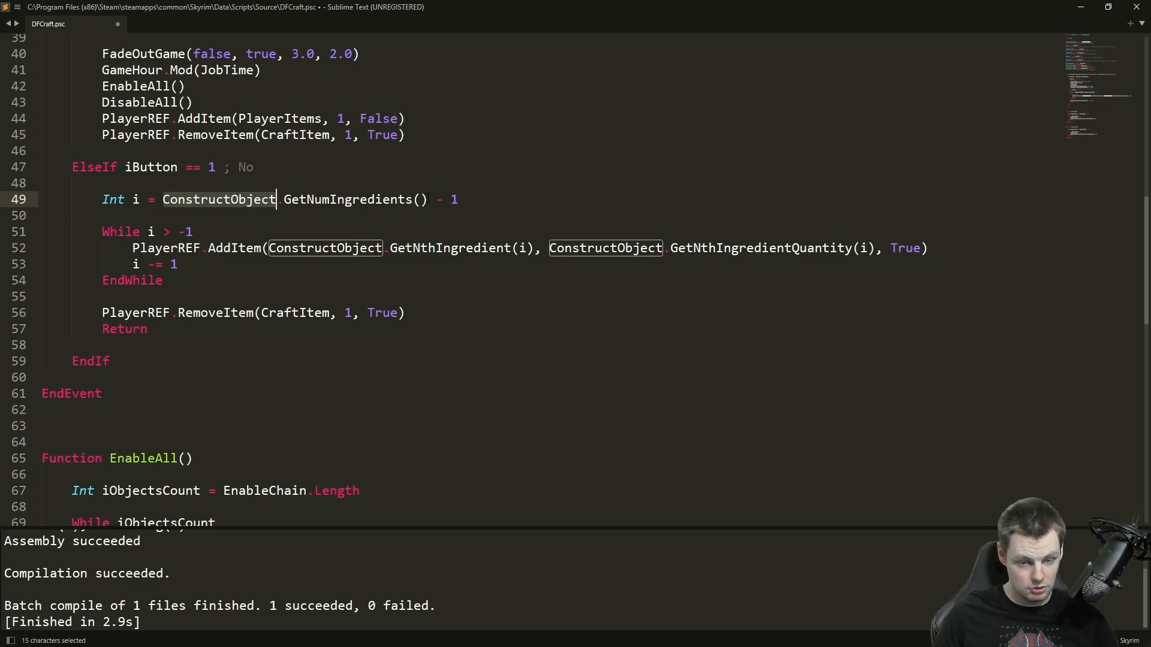
click(462, 199)
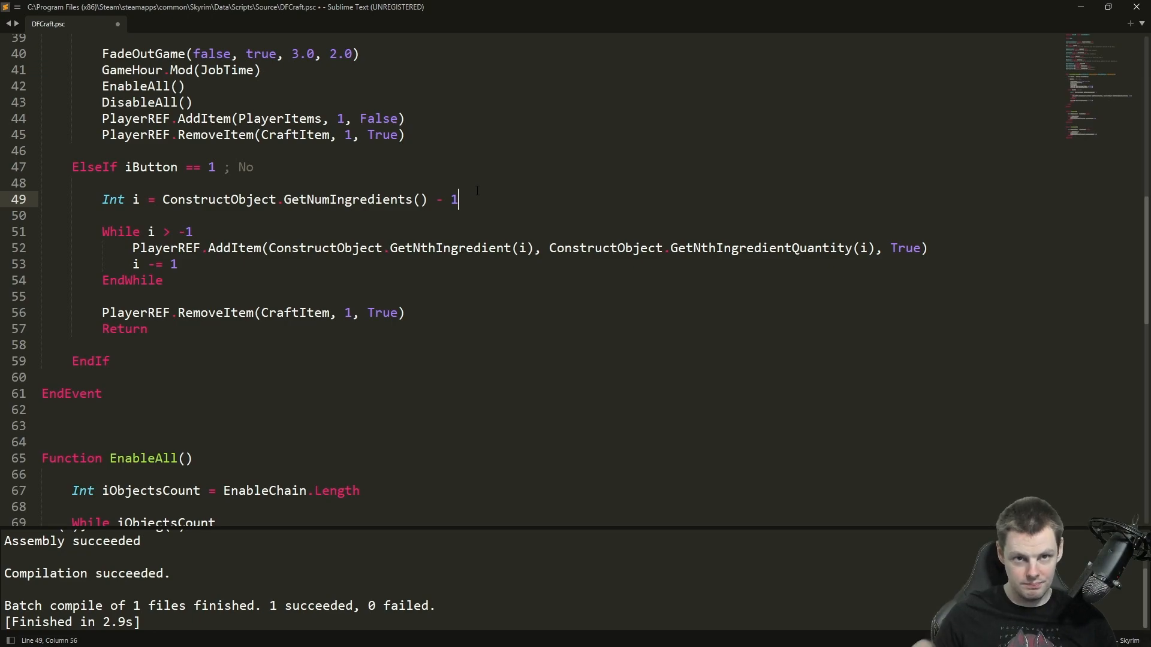
click(252, 233)
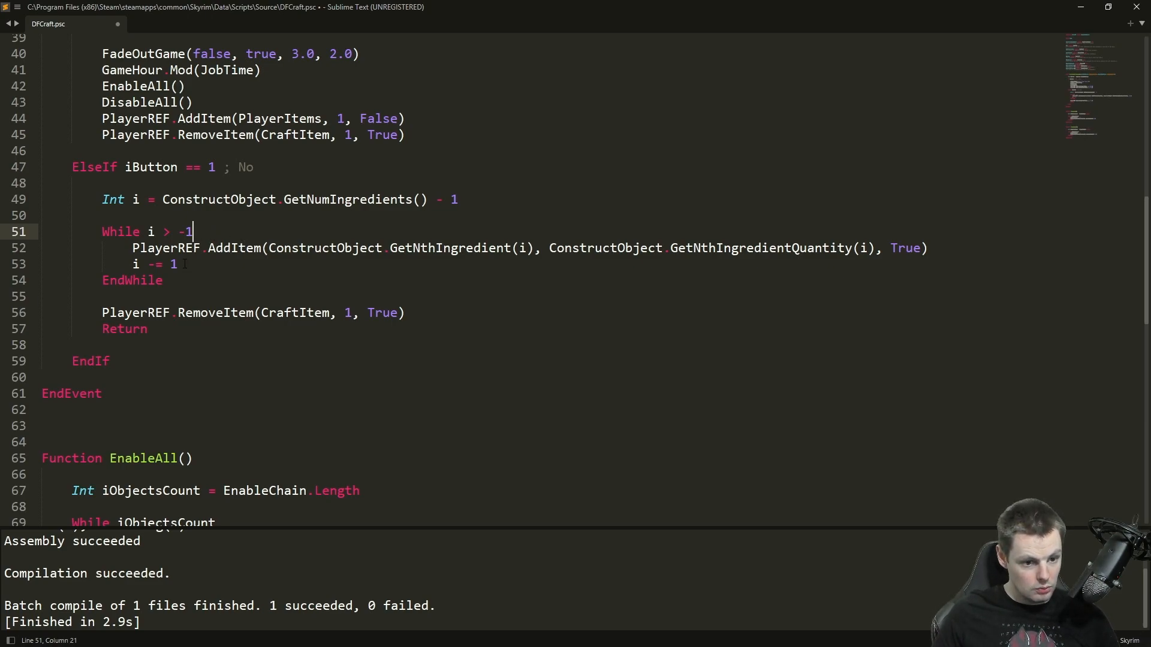
drag(185, 264, 133, 264)
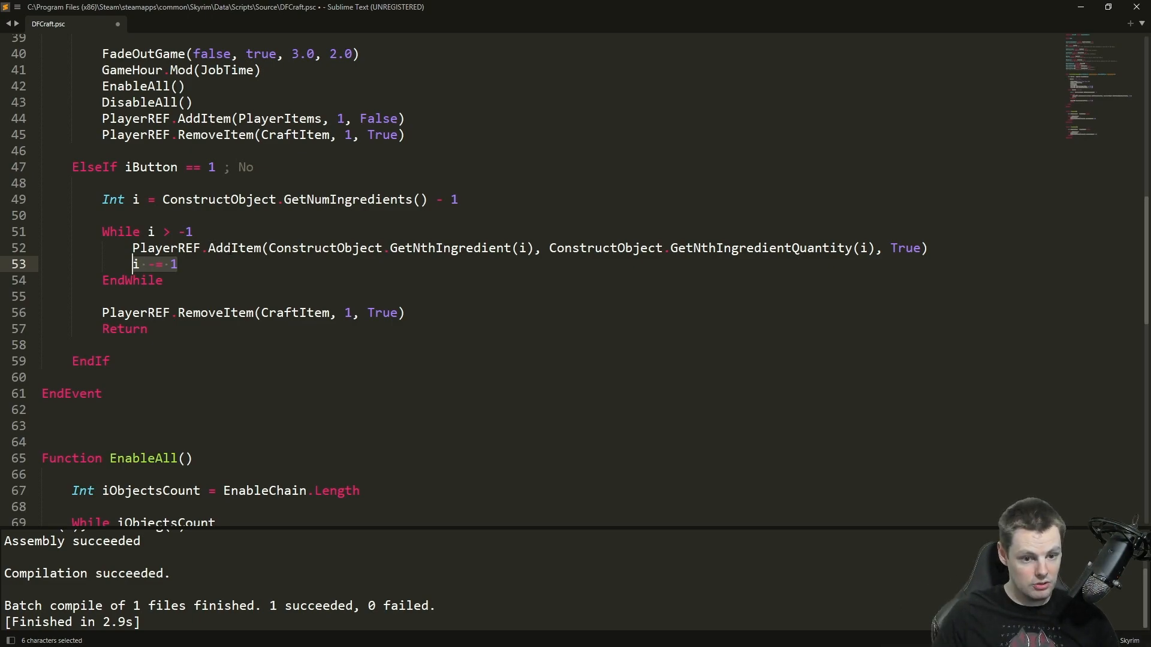
double_click(325, 248)
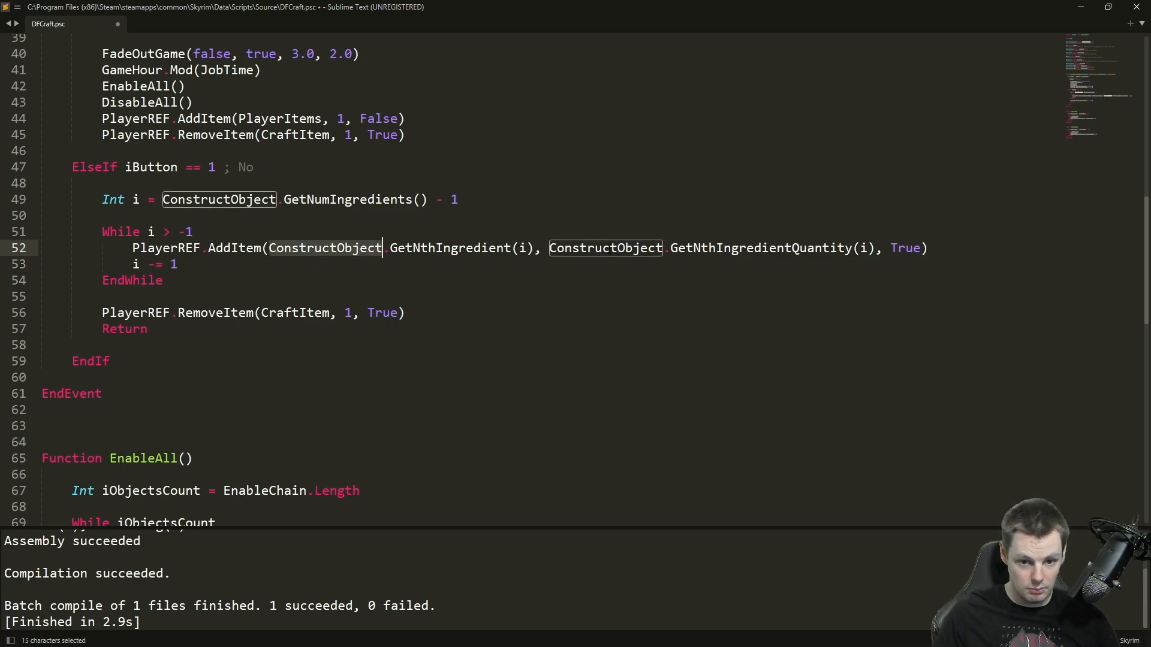
click(610, 248)
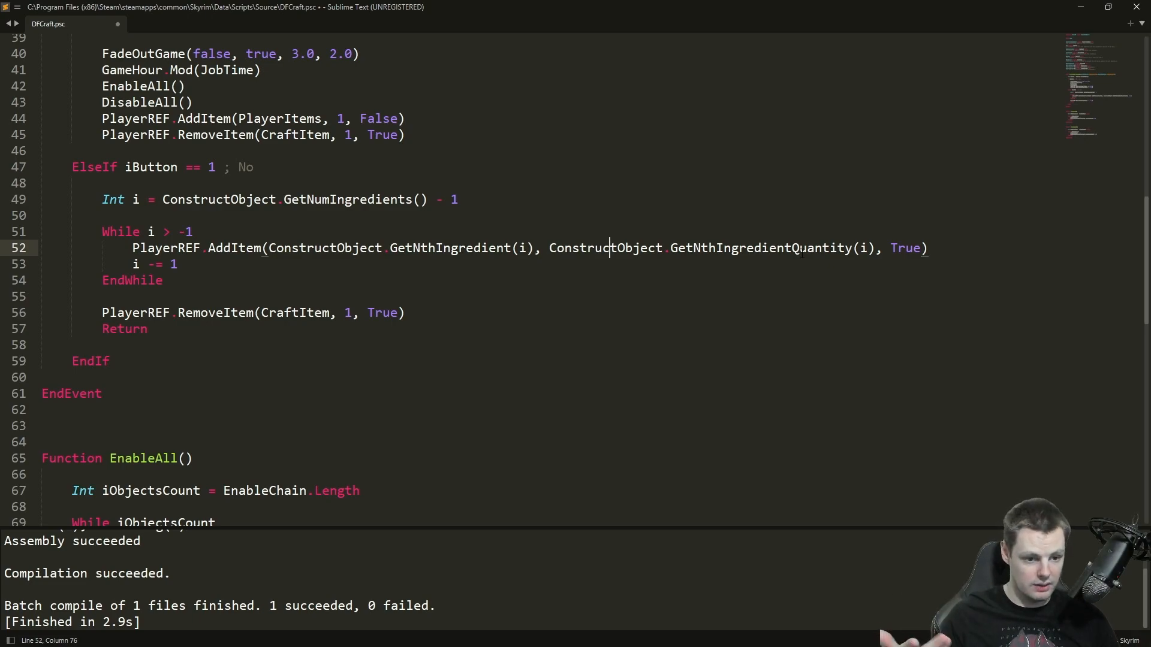
Step: Examine the end of the No branch, namely the CraftItem RemoveItem call and the Return statement
click(485, 328)
click(434, 310)
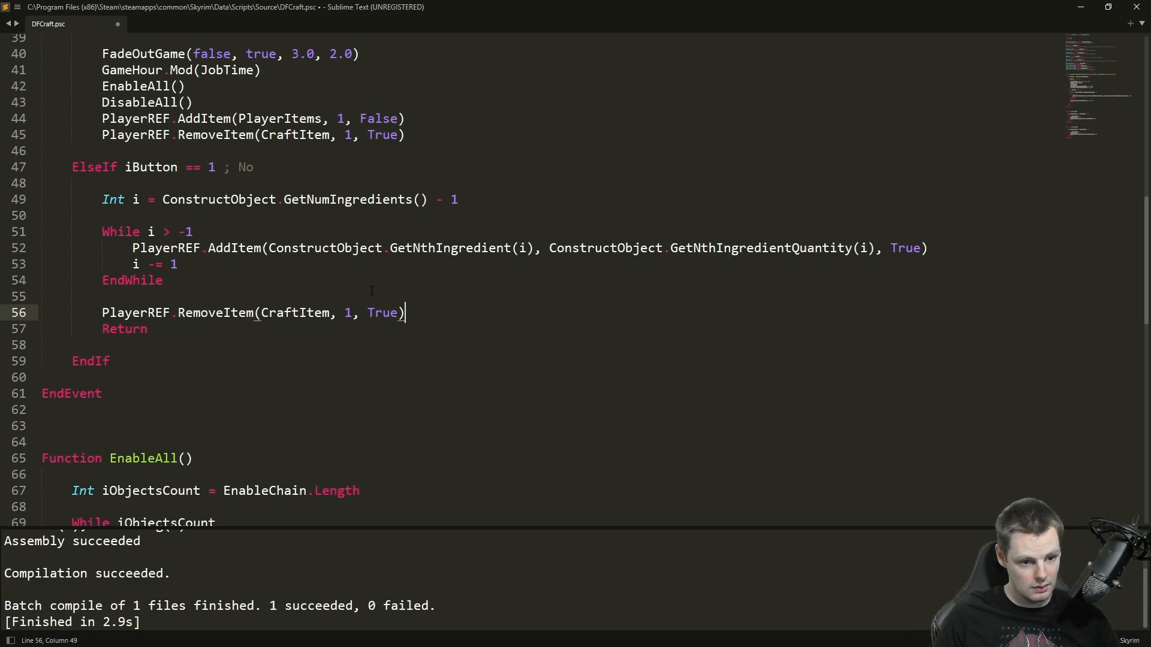
scroll(372, 290, down, 1)
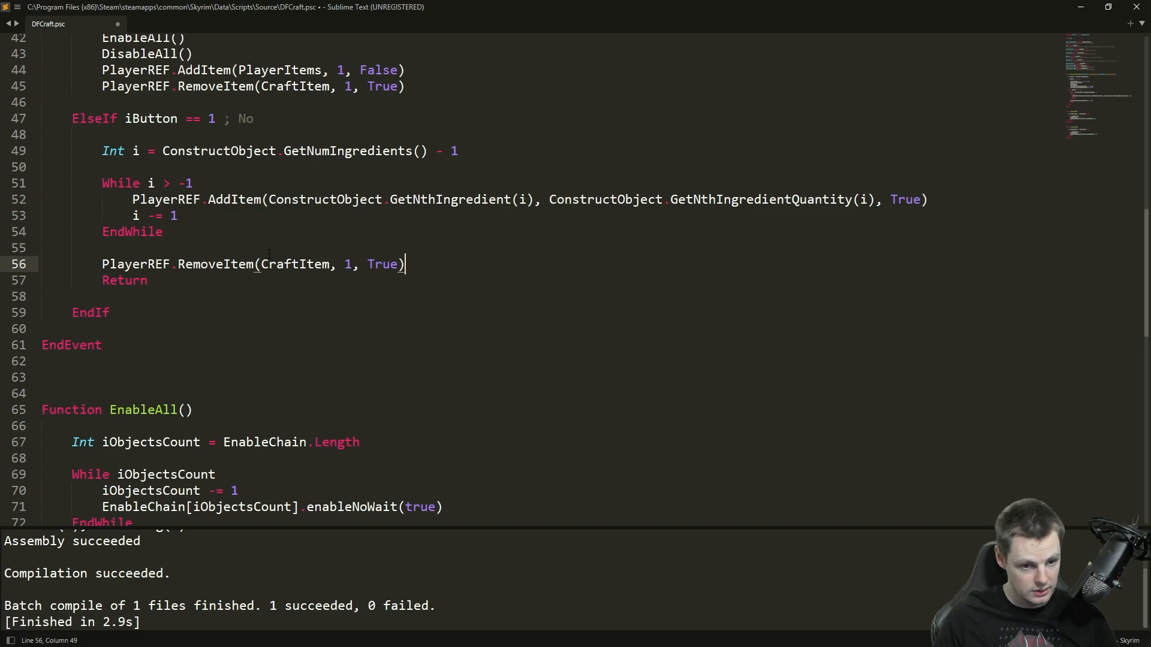
scroll(237, 257, down, 1)
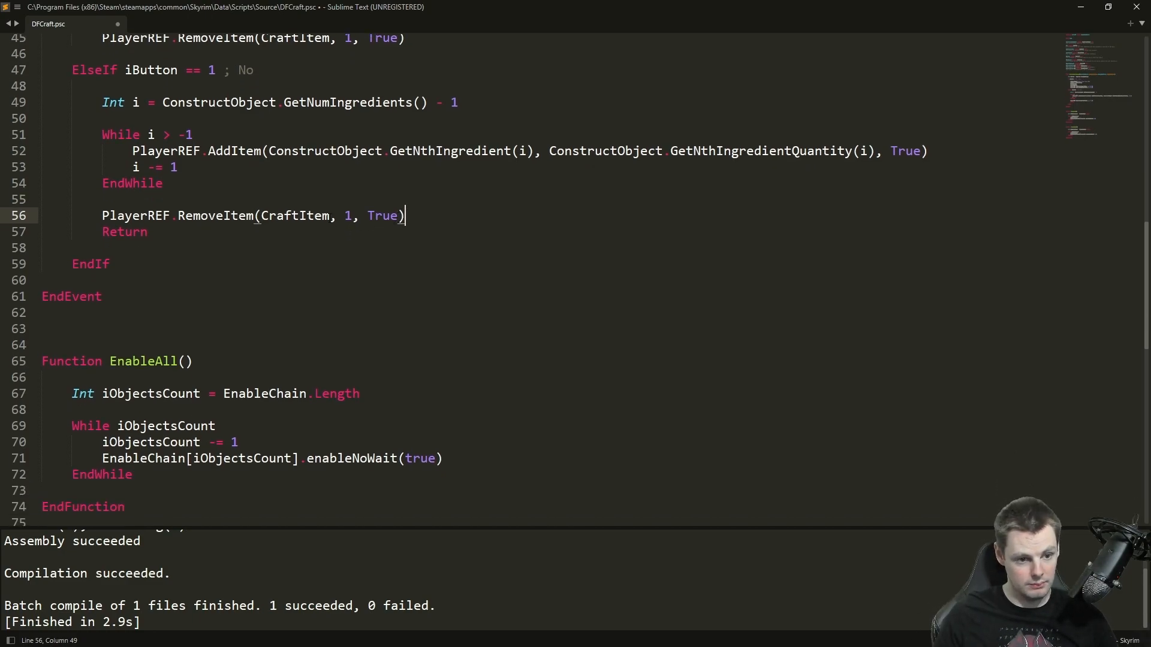
double_click(292, 221)
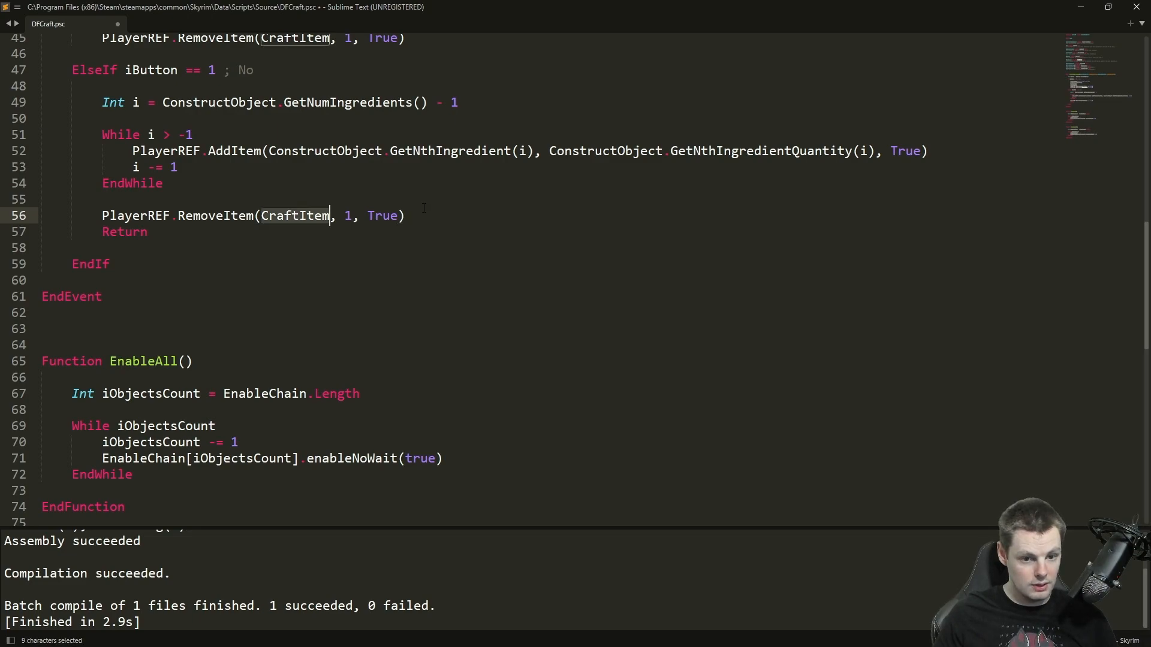
scroll(424, 211, up, 1)
click(425, 263)
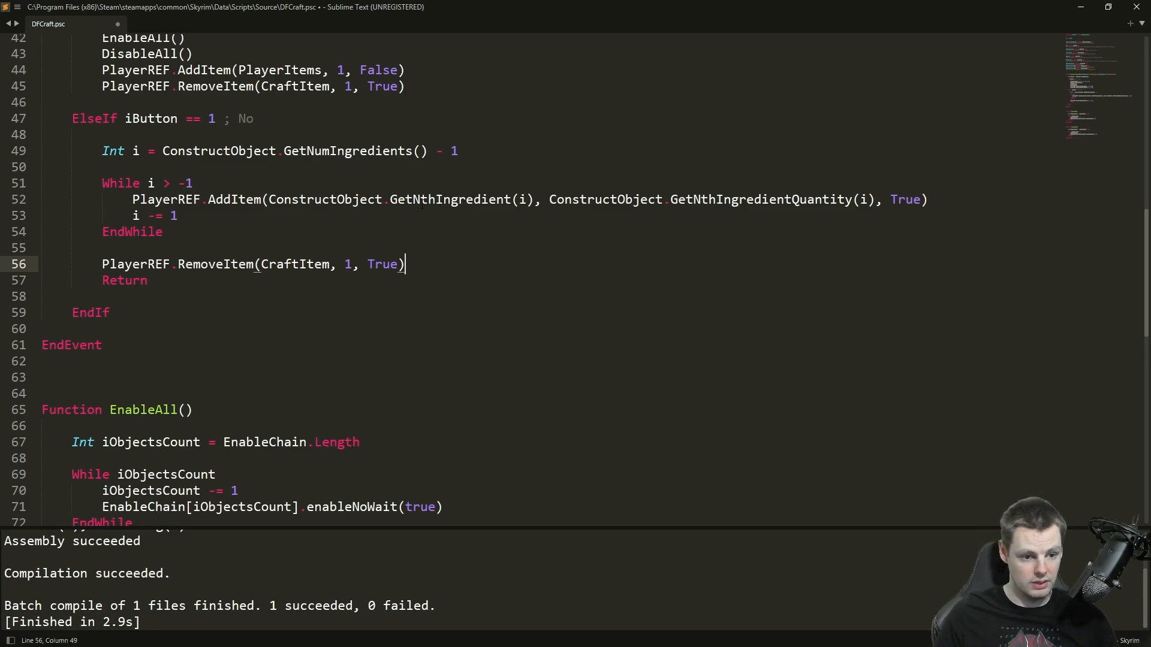
key(Down)
key(shift+Home)
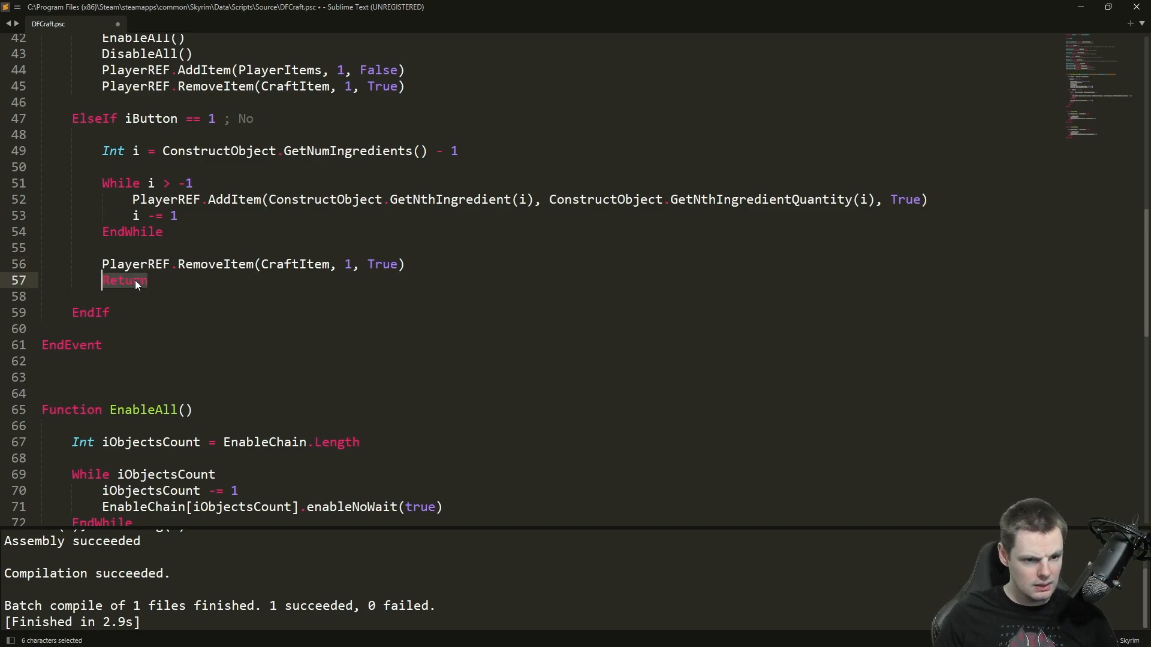
scroll(173, 279, up, 2)
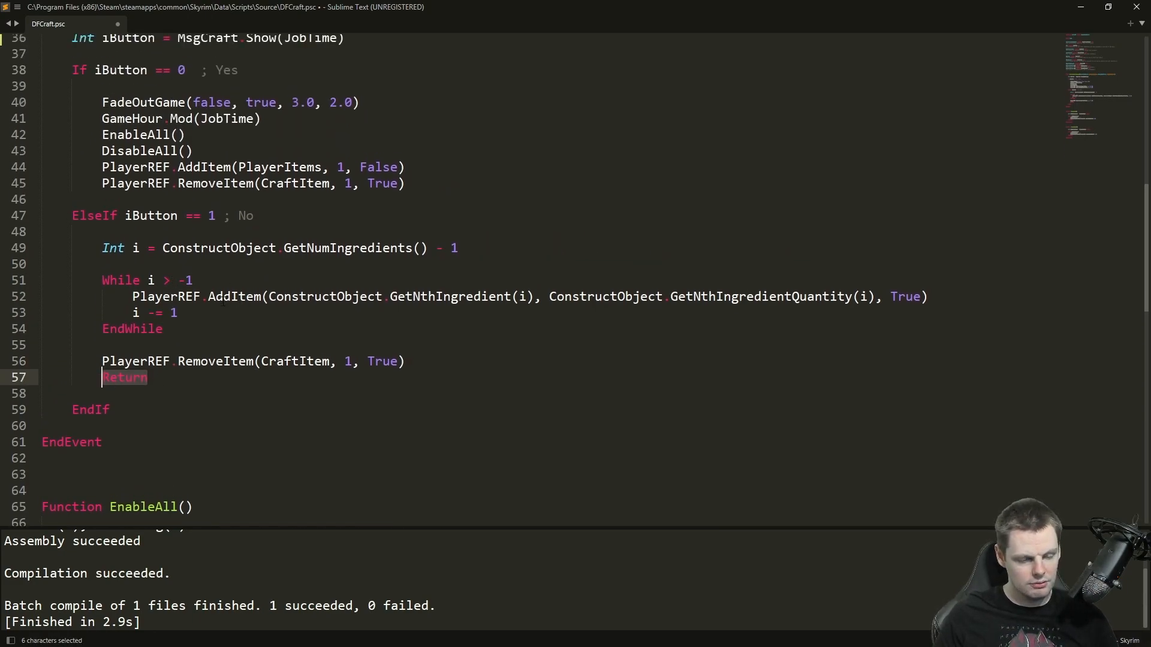
click(157, 377)
double_click(107, 379)
click(231, 377)
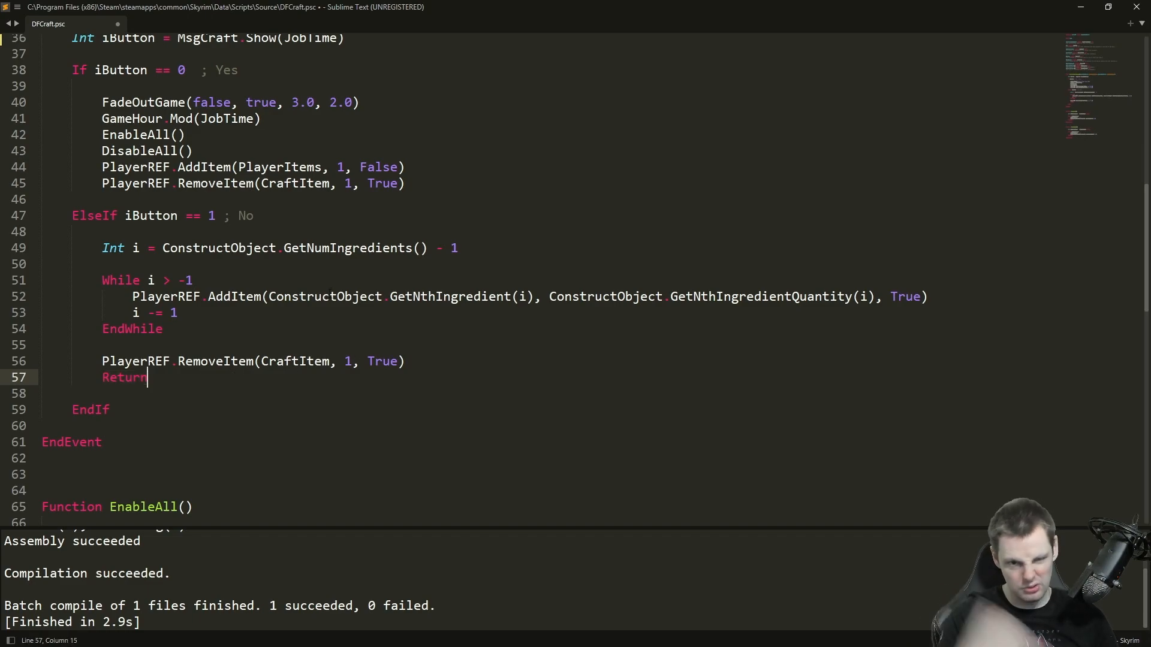
Step: Examine the EnableAll function's opening, where iObjectsCount is declared from EnableChain.Length
scroll(324, 292, down, 5)
click(170, 199)
scroll(167, 229, down, 2)
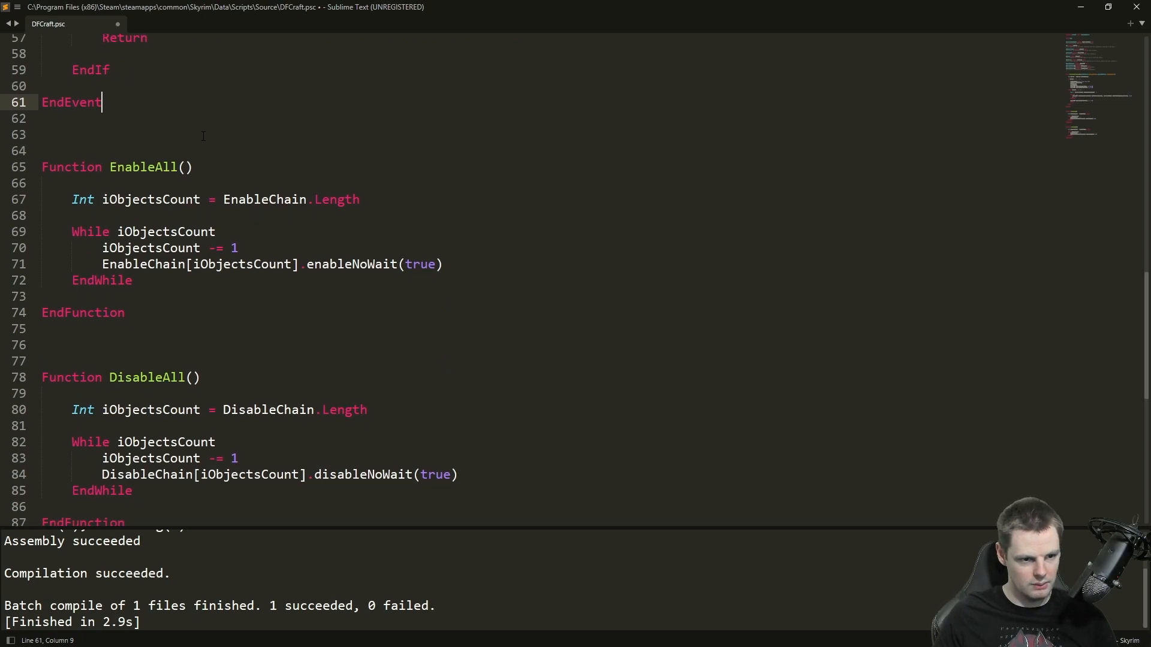
click(206, 167)
scroll(248, 190, down, 2)
scroll(248, 190, up, 1)
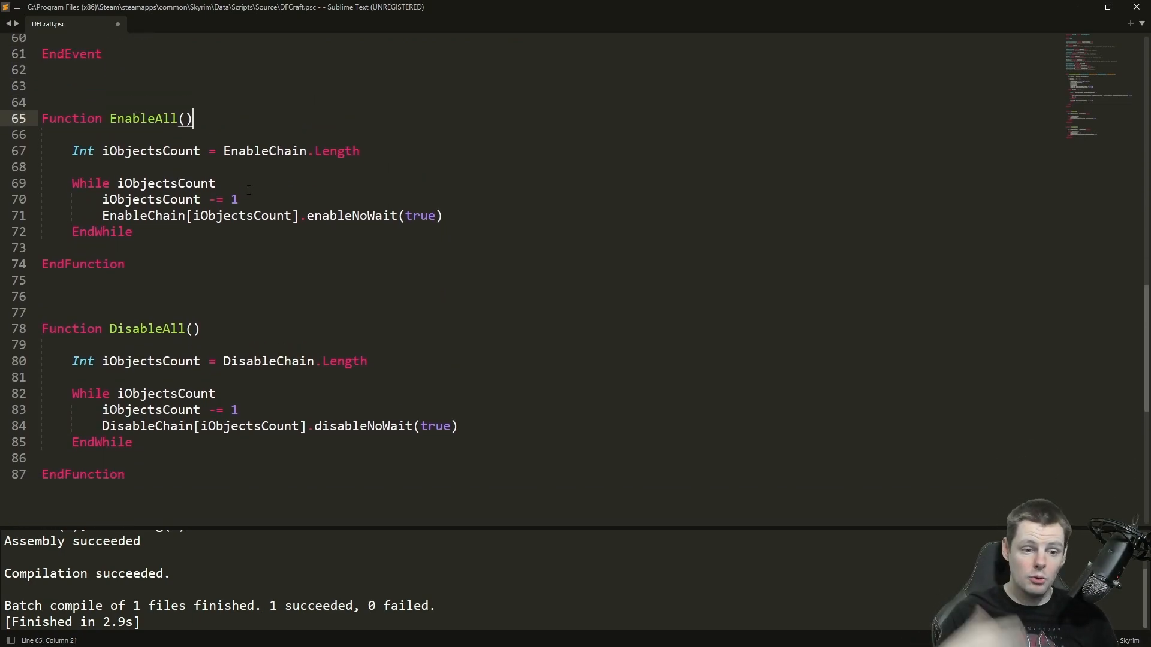
double_click(166, 155)
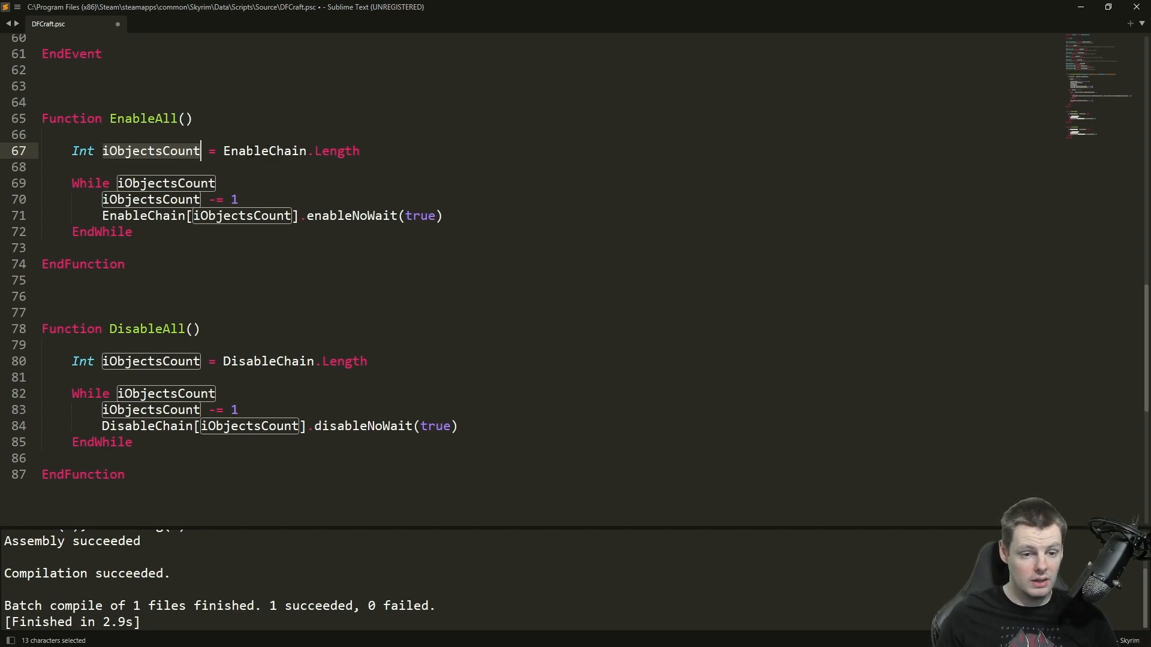
double_click(264, 151)
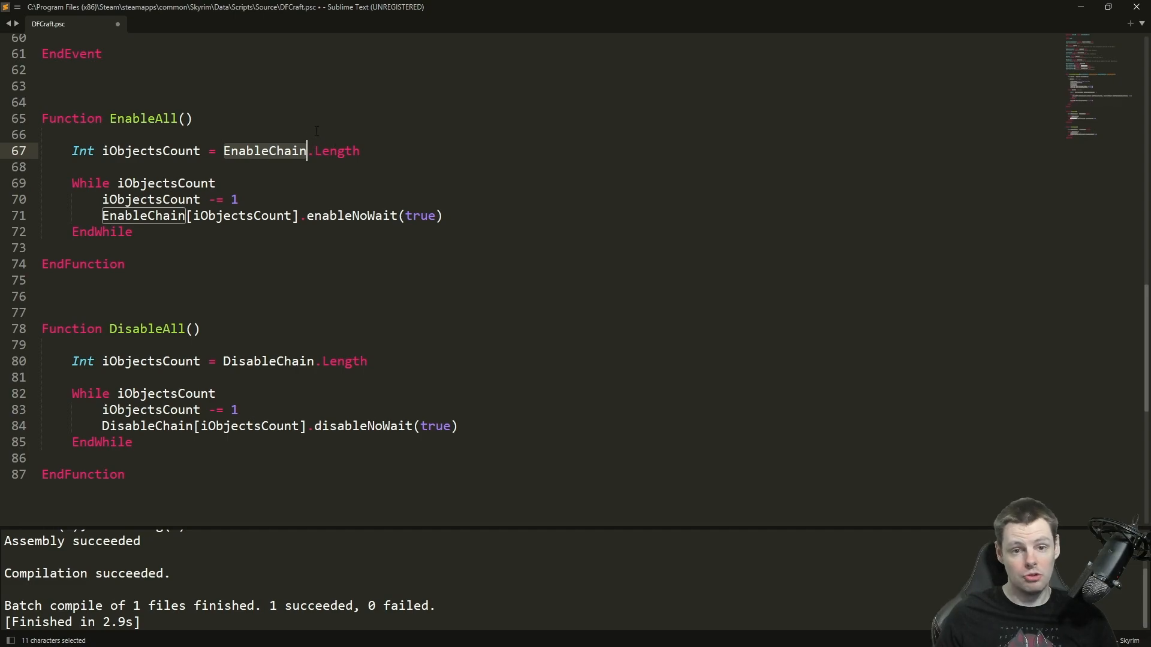
Step: Examine the EnableAll While loop, including its iObjectsCount condition, the decrement by 1 and the enableNoWait(true) call
click(233, 182)
click(255, 199)
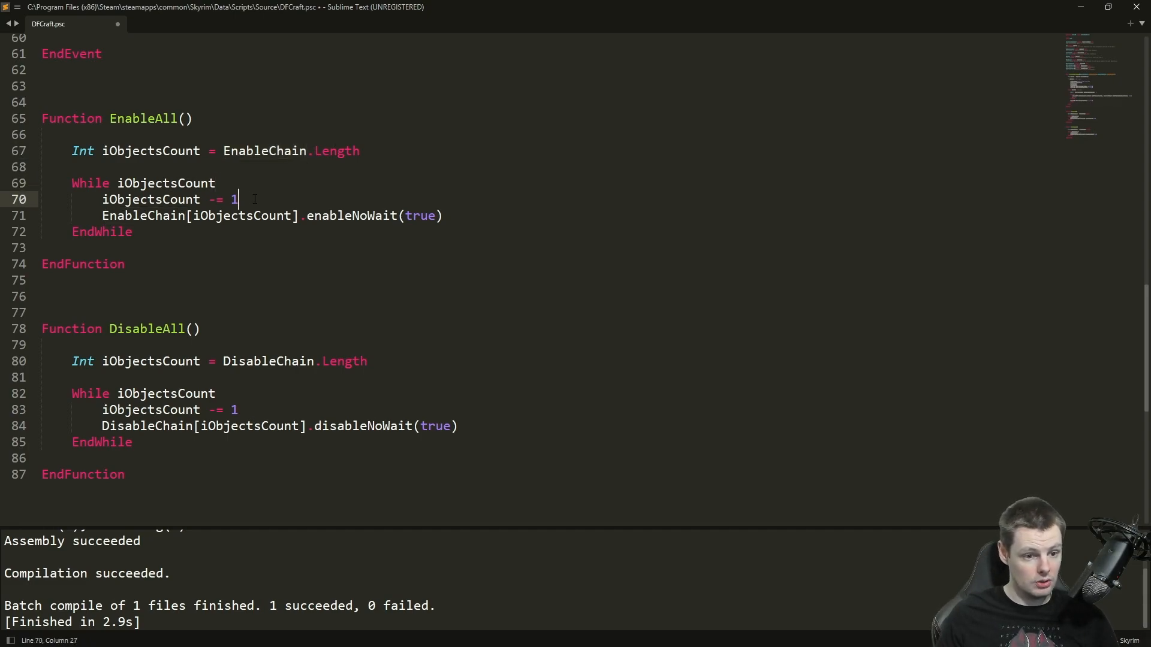
double_click(189, 183)
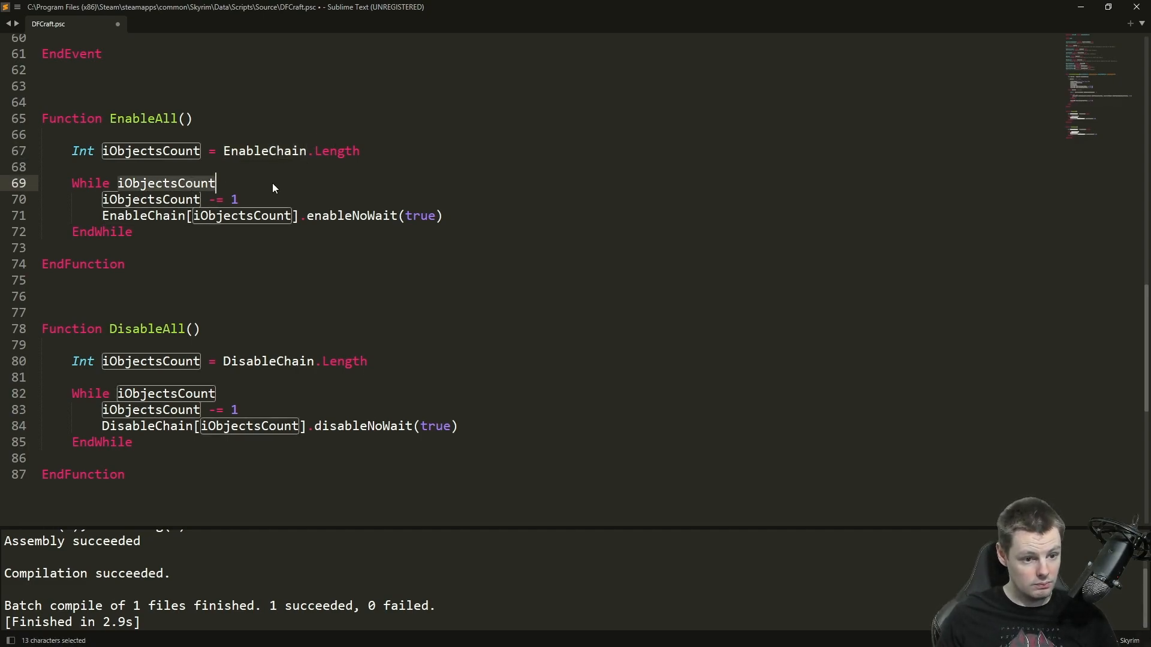
click(261, 183)
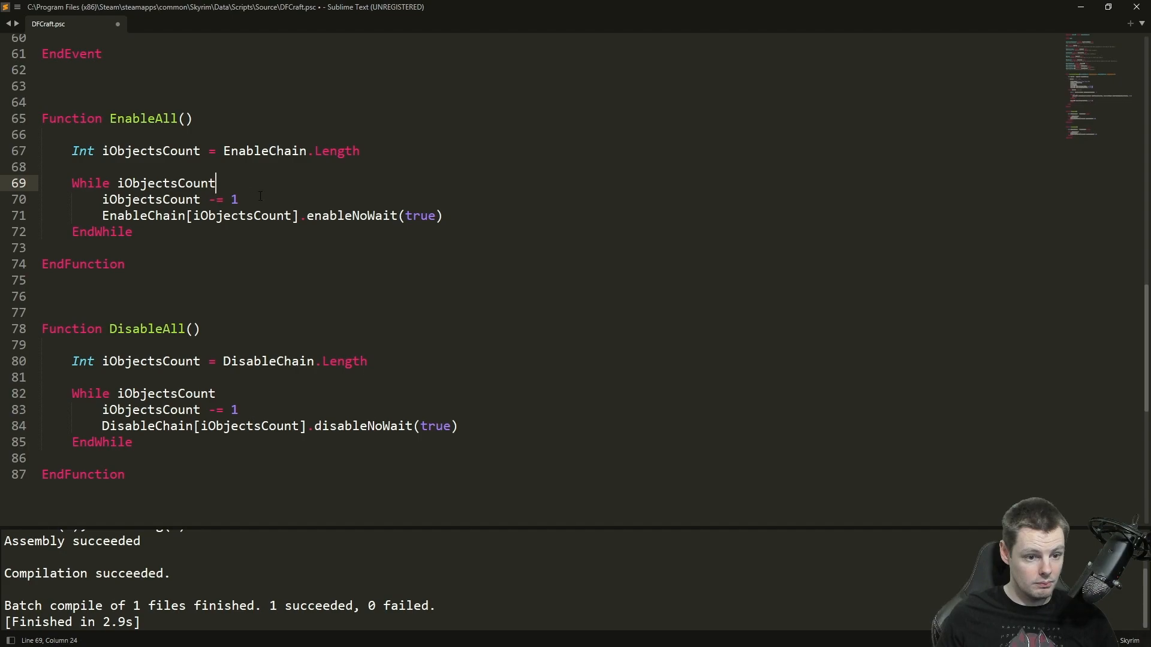
click(260, 198)
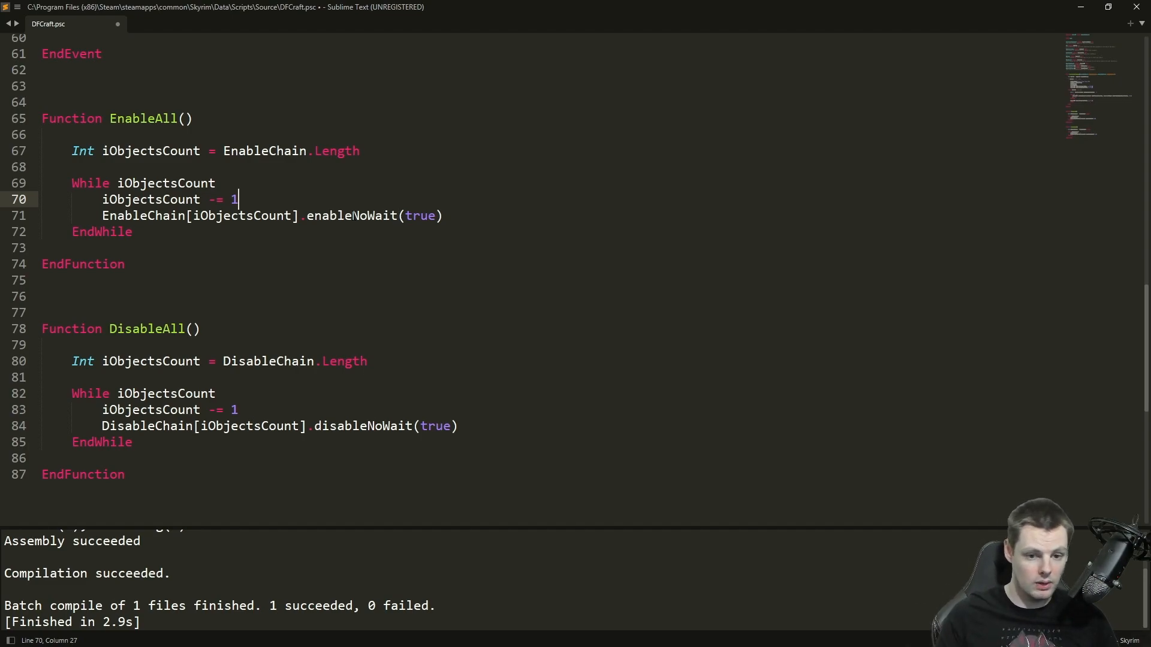
click(353, 215)
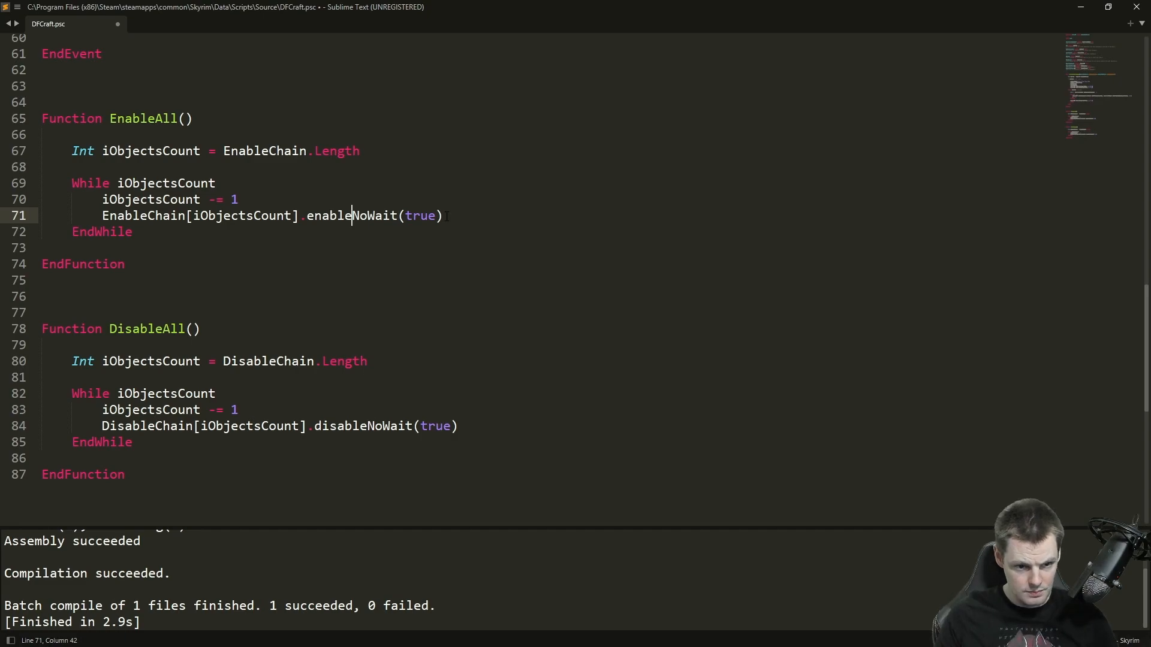
click(237, 243)
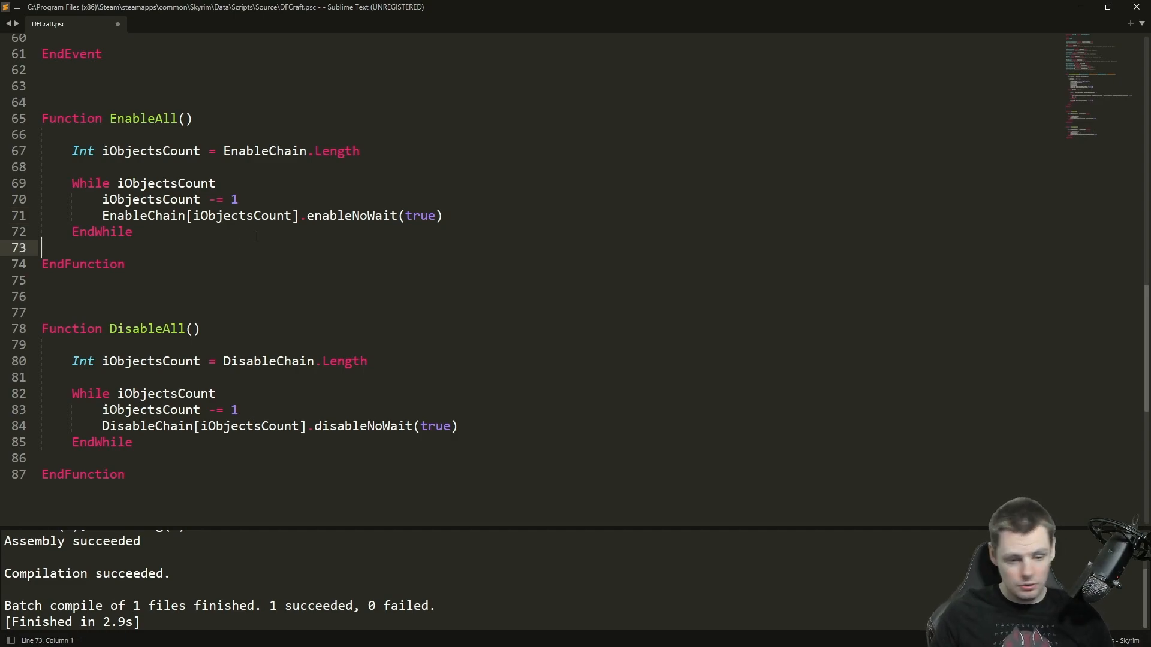
Step: Examine the DisableAll function's While loop and its disableNoWait call on the DisableChain entries
click(303, 409)
scroll(303, 409, down, 3)
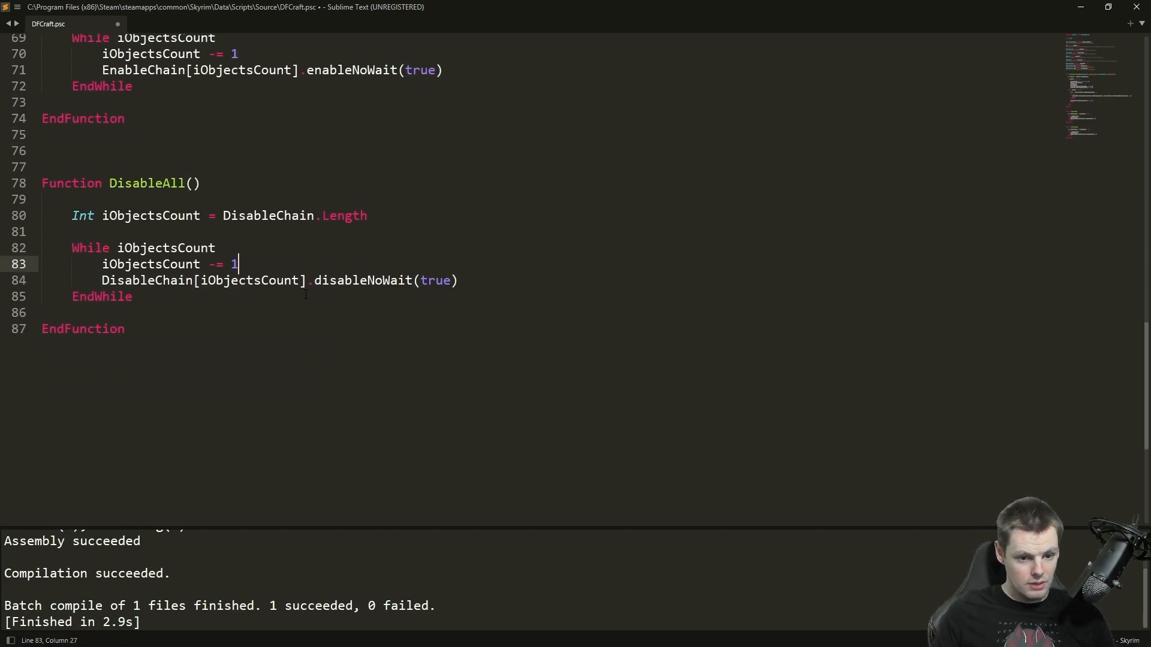
click(359, 280)
drag(316, 280, 406, 282)
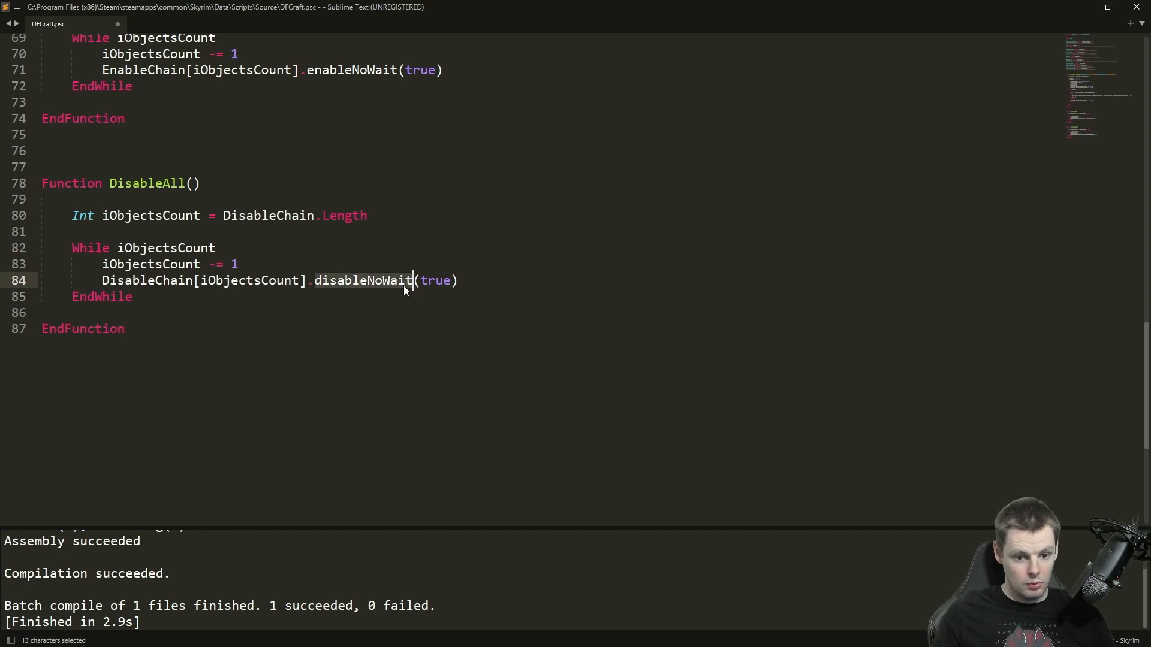
click(404, 282)
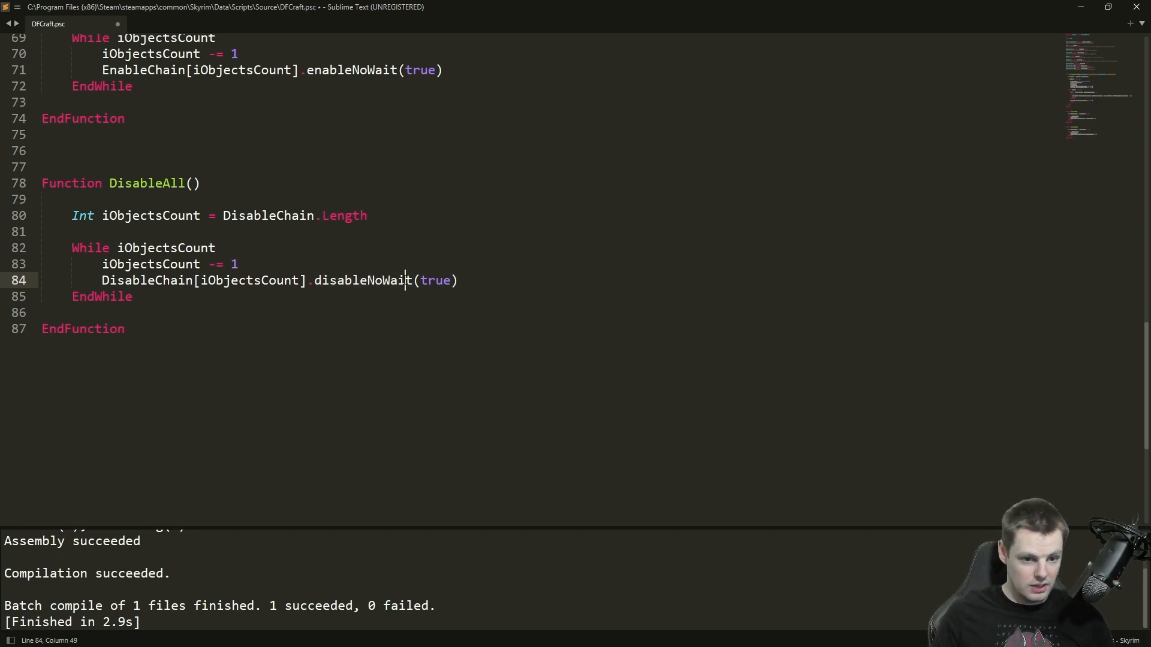
key(Up)
key(Up)
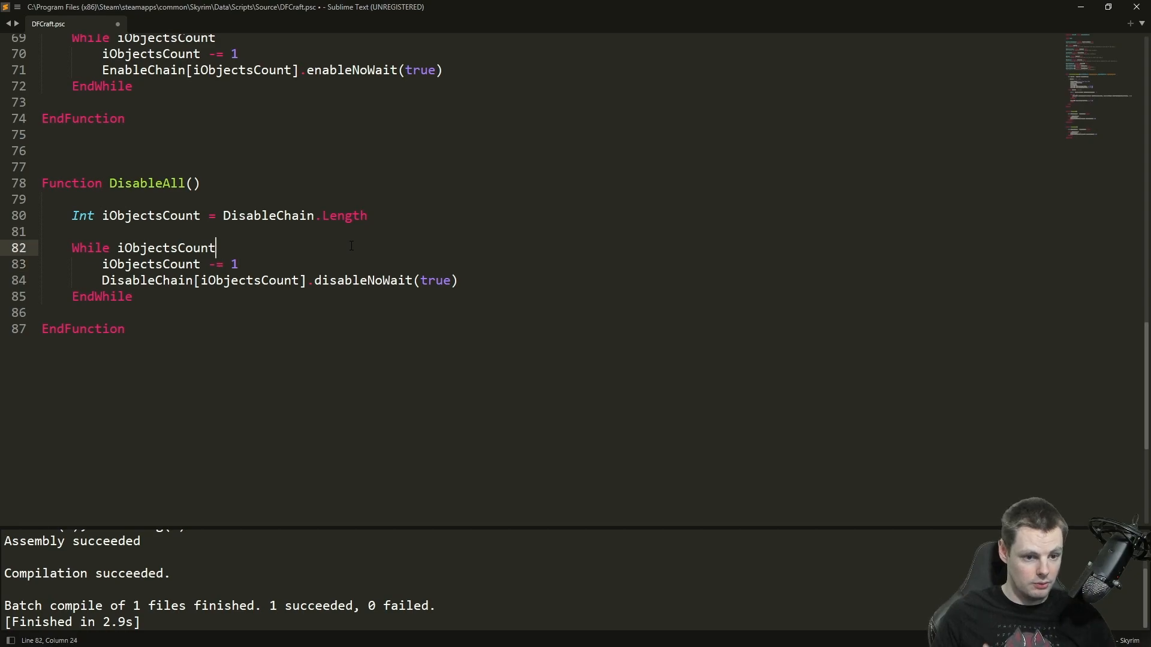
Step: Review the script's property declarations, focusing on the LeveledItem property PlayerItems
scroll(349, 242, up, 6)
scroll(349, 241, up, 16)
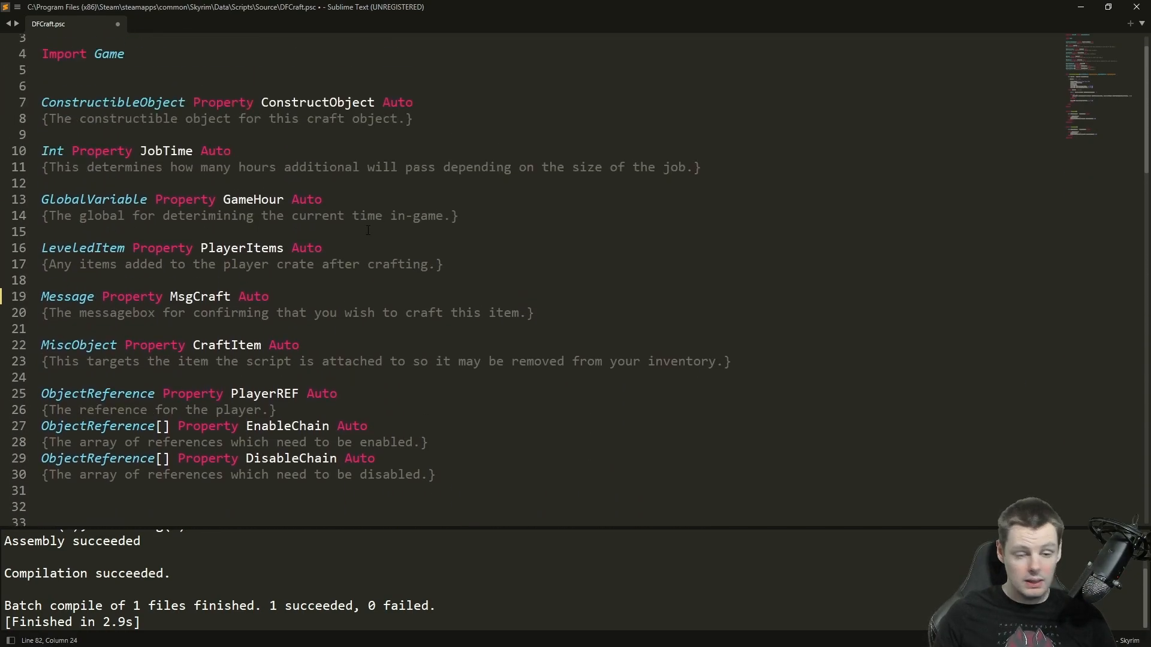
scroll(571, 190, down, 6)
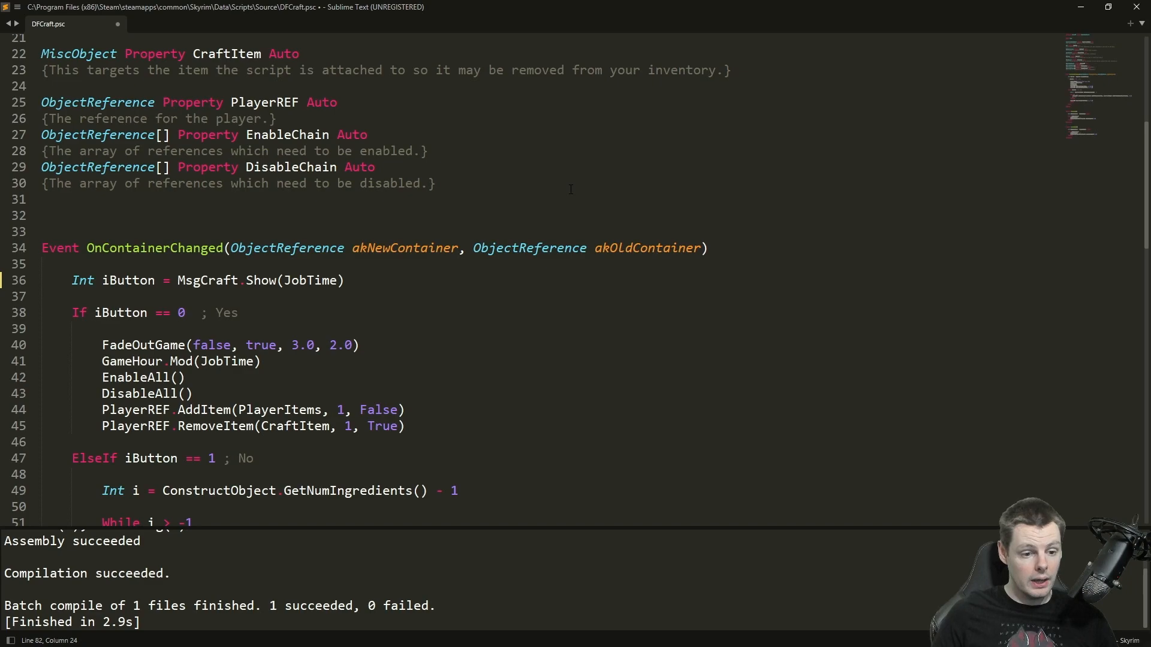
scroll(571, 189, up, 3)
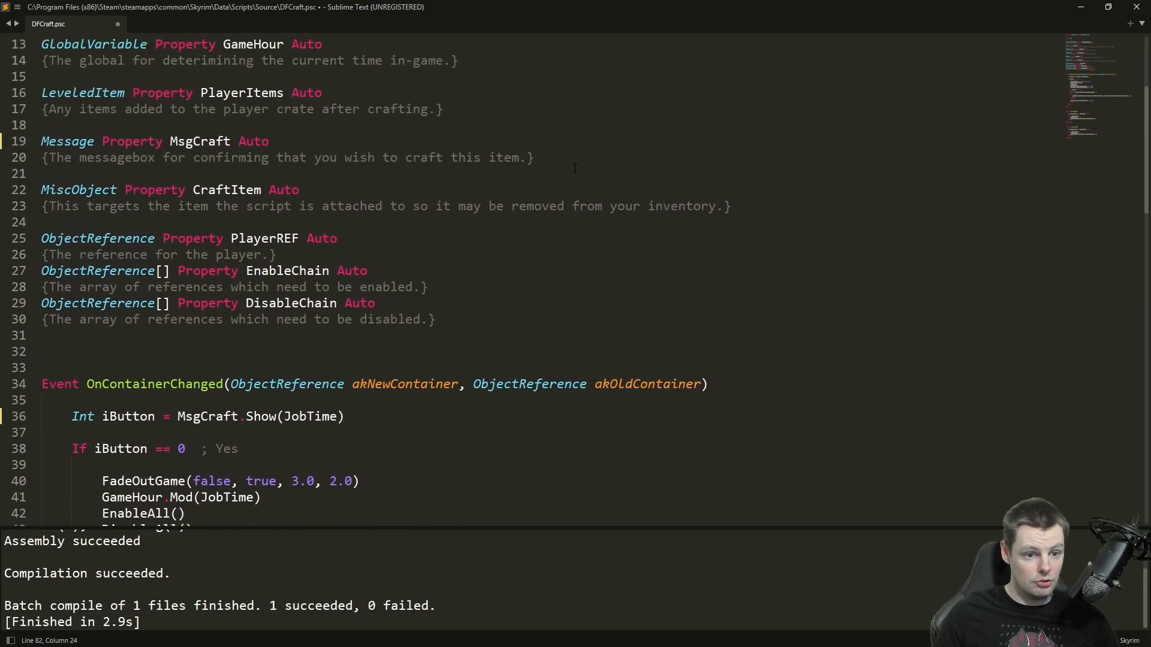
double_click(83, 102)
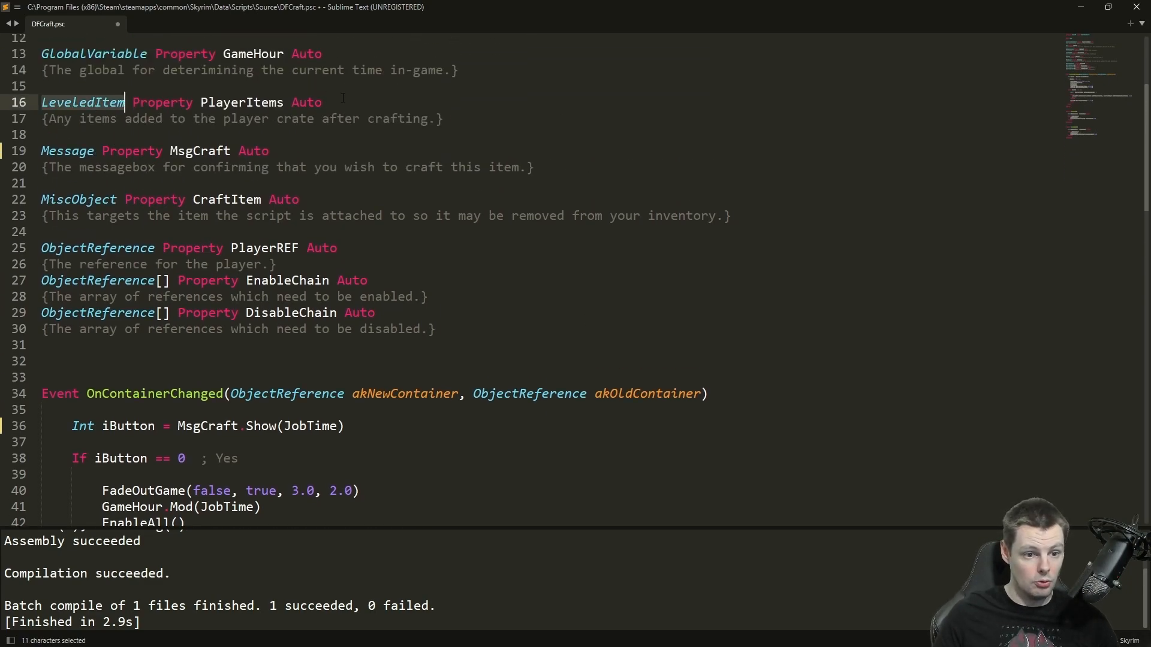
click(377, 105)
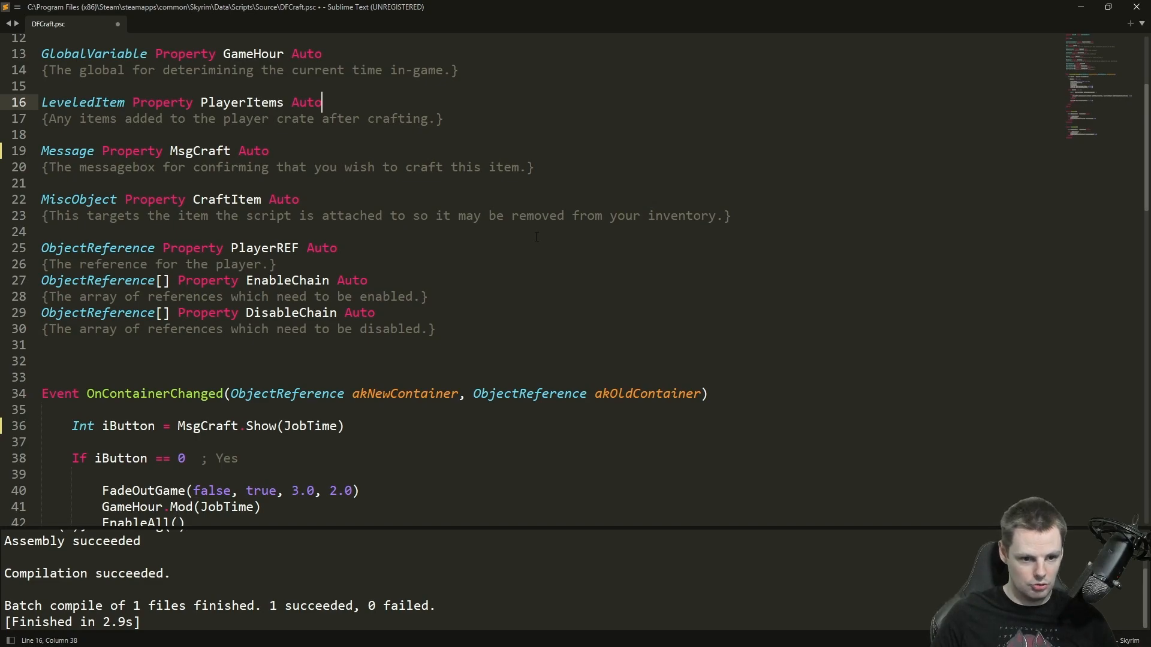
Step: Look over the OnContainerChanged event again, from its Yes and No branches down to the EnableAll function
scroll(537, 236, down, 6)
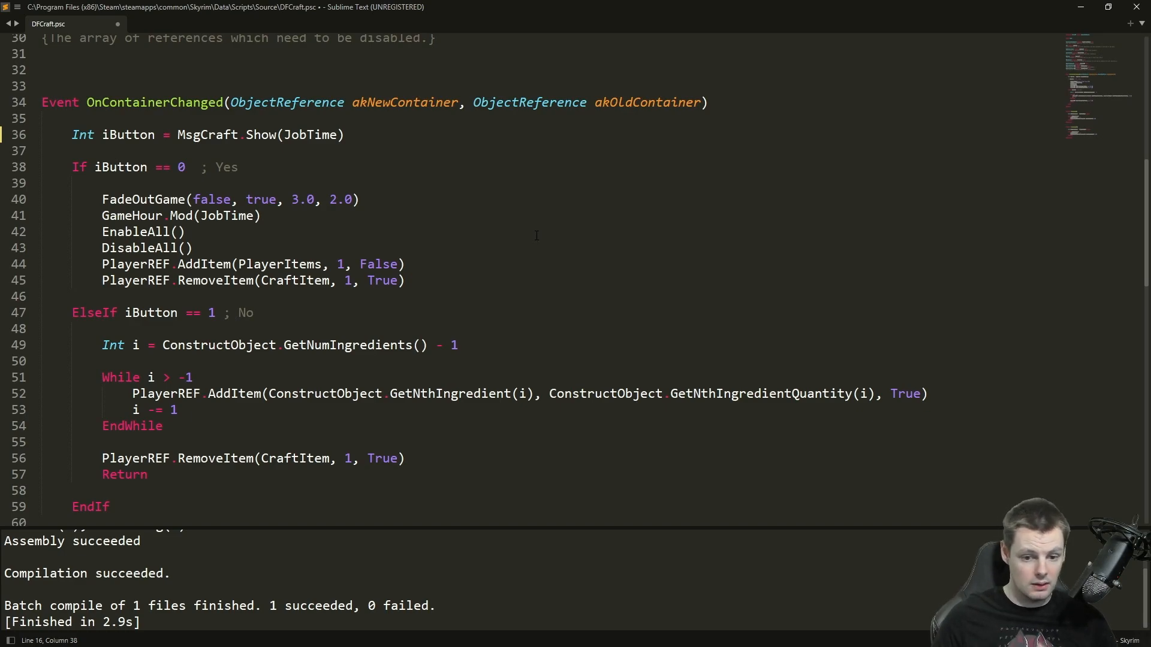
click(518, 238)
scroll(518, 239, down, 7)
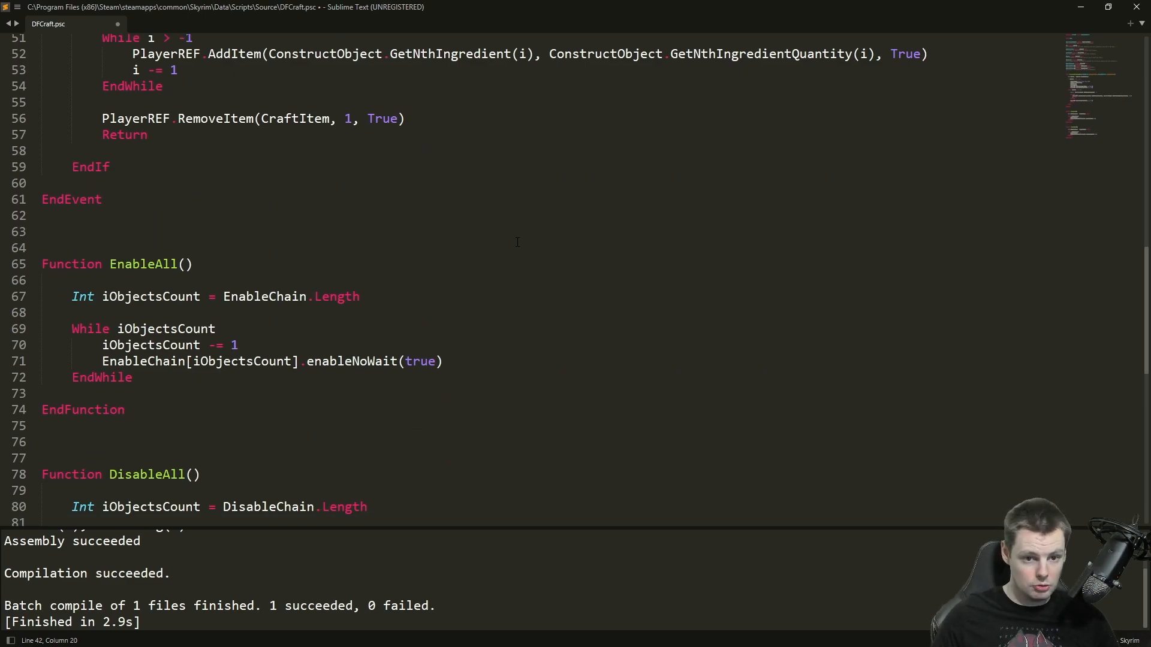
Step: Return to the script's beginning and review the Scriptname line, the Import Game line and the JobTime property
scroll(517, 242, up, 7)
scroll(510, 219, up, 8)
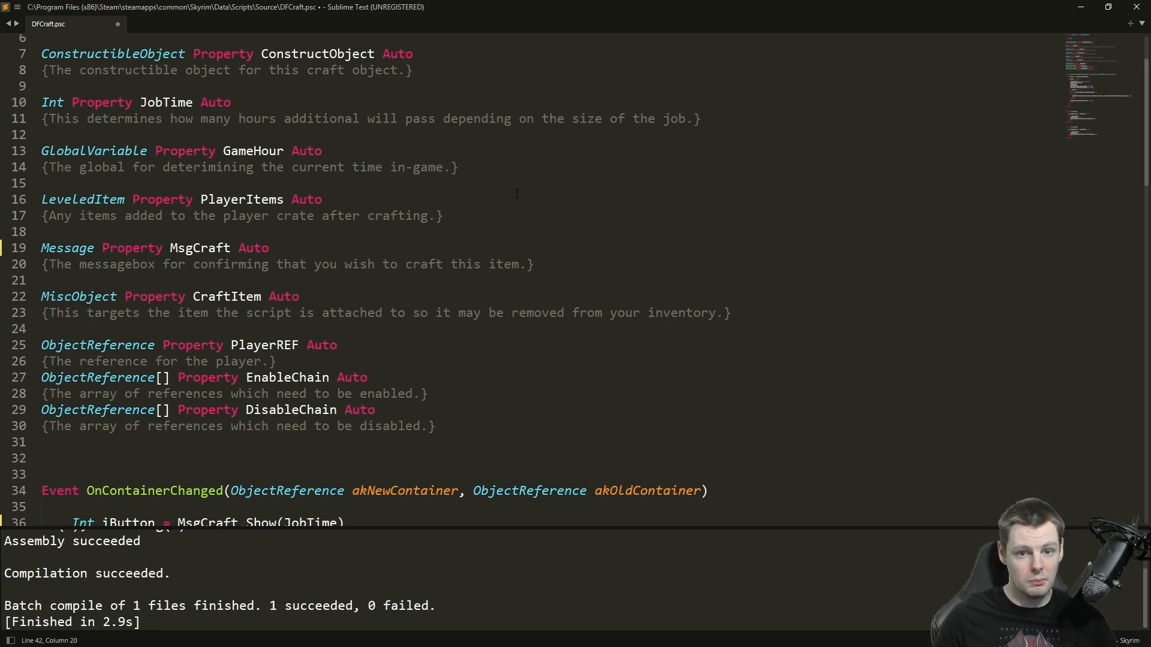
scroll(517, 193, up, 2)
click(324, 89)
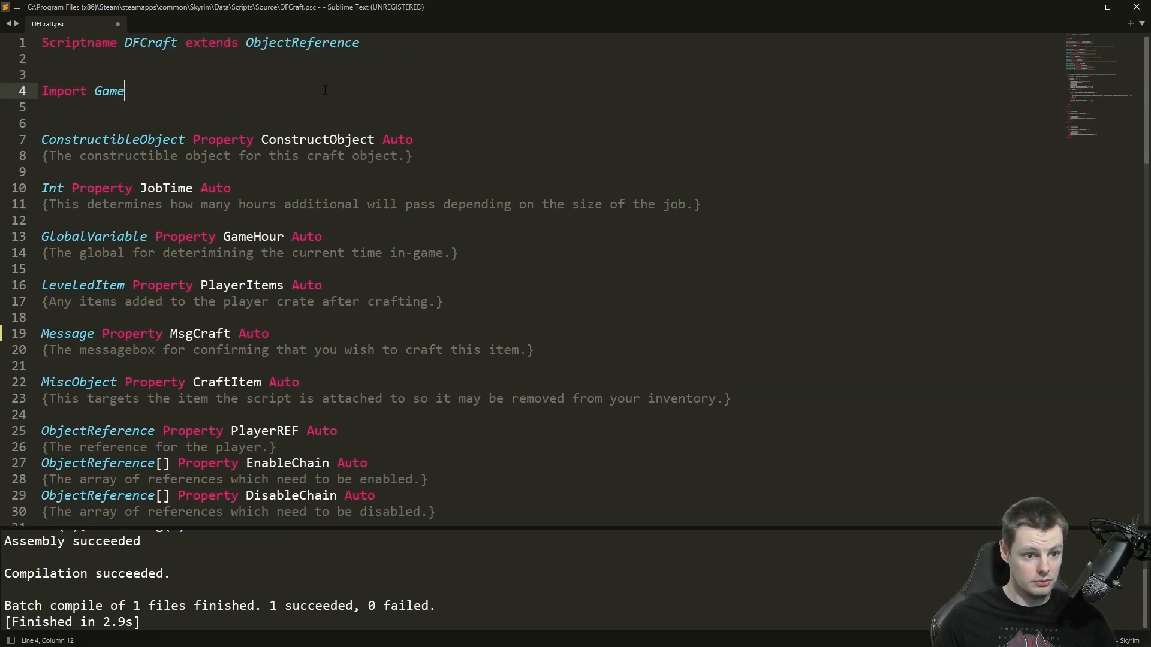
click(317, 63)
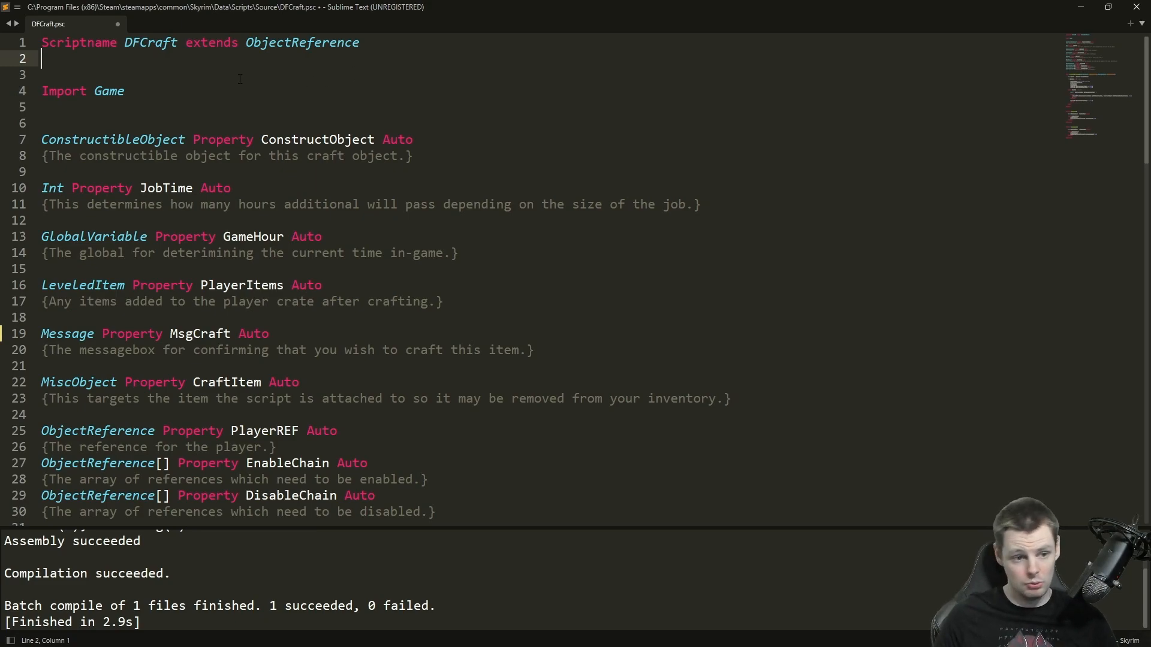
click(217, 92)
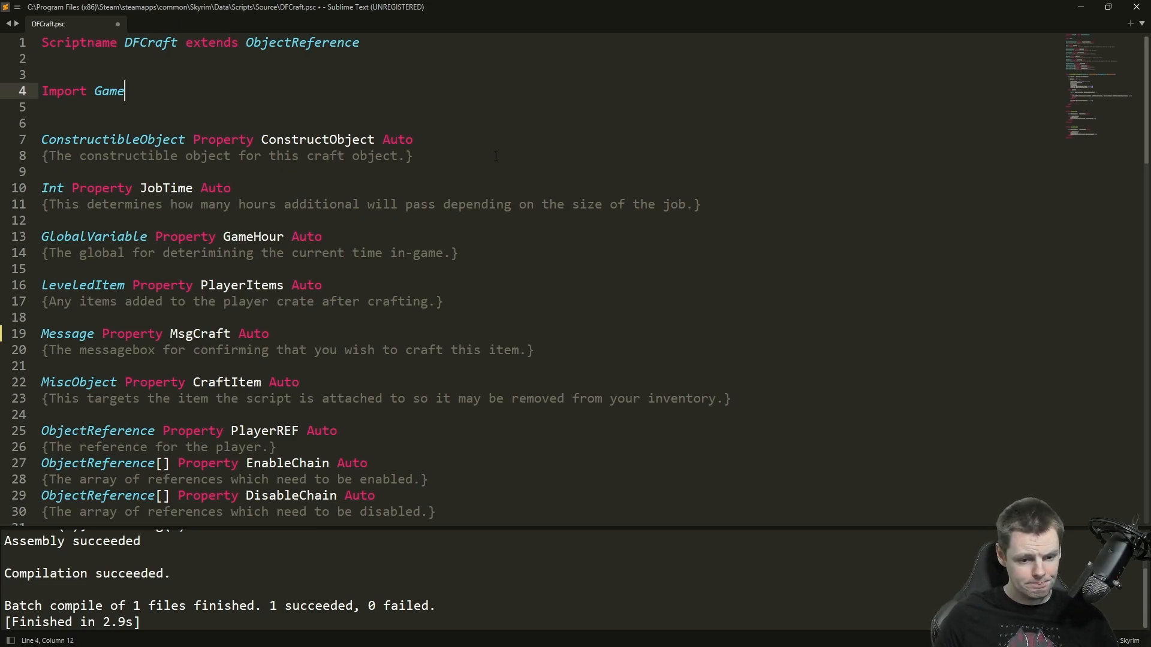
click(501, 190)
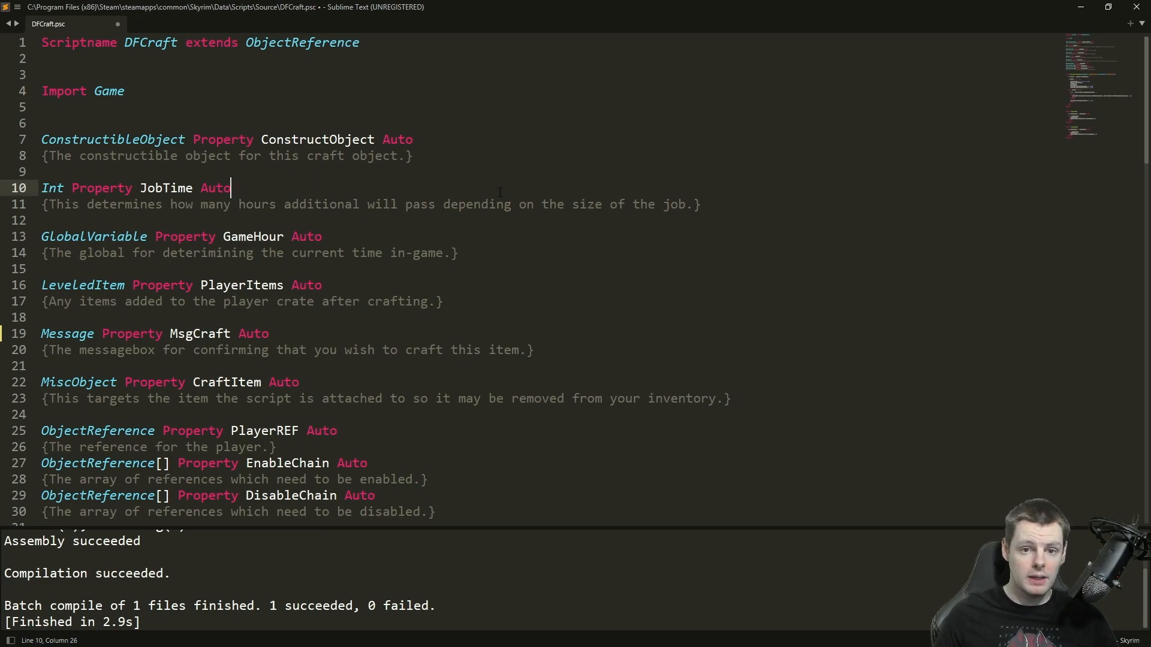